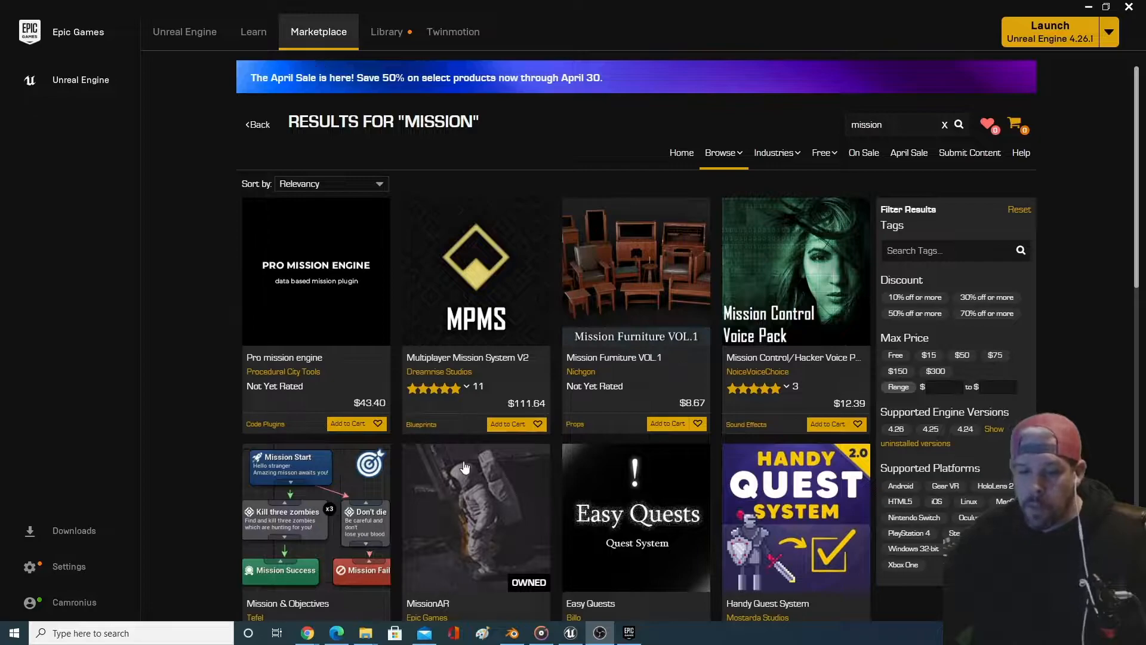
- Browse the marketplace results for "mission" and open the MissionAR product page
scroll(350, 502, "down", 2)
scroll(437, 460, "up", 2)
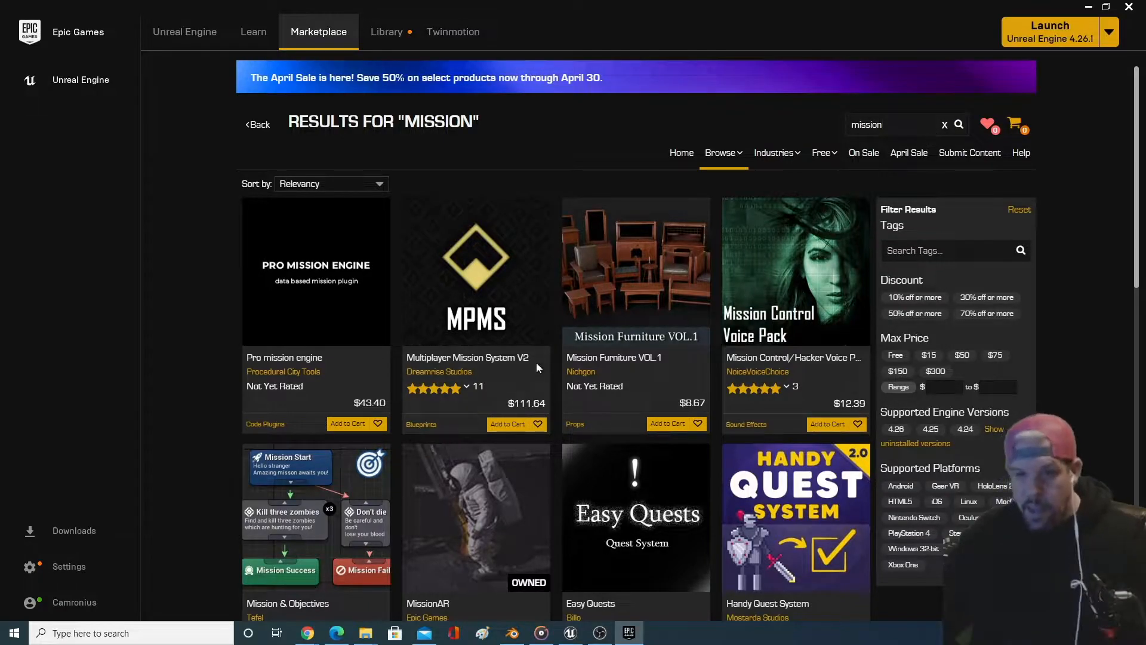
scroll(400, 270, "down", 1)
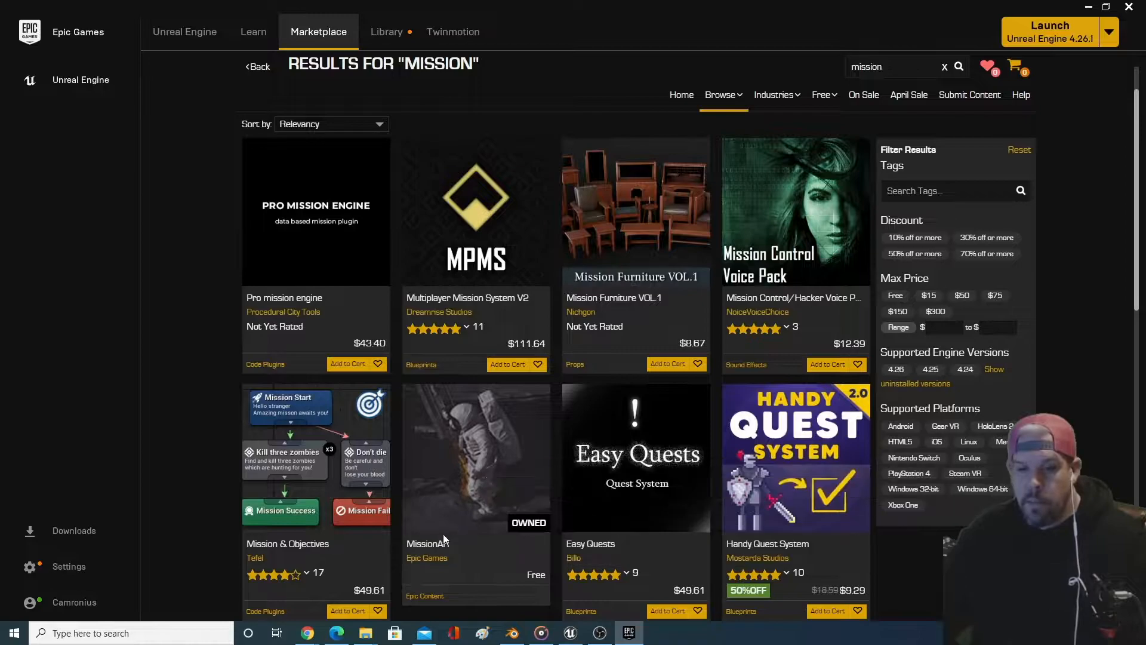
left_click(484, 474)
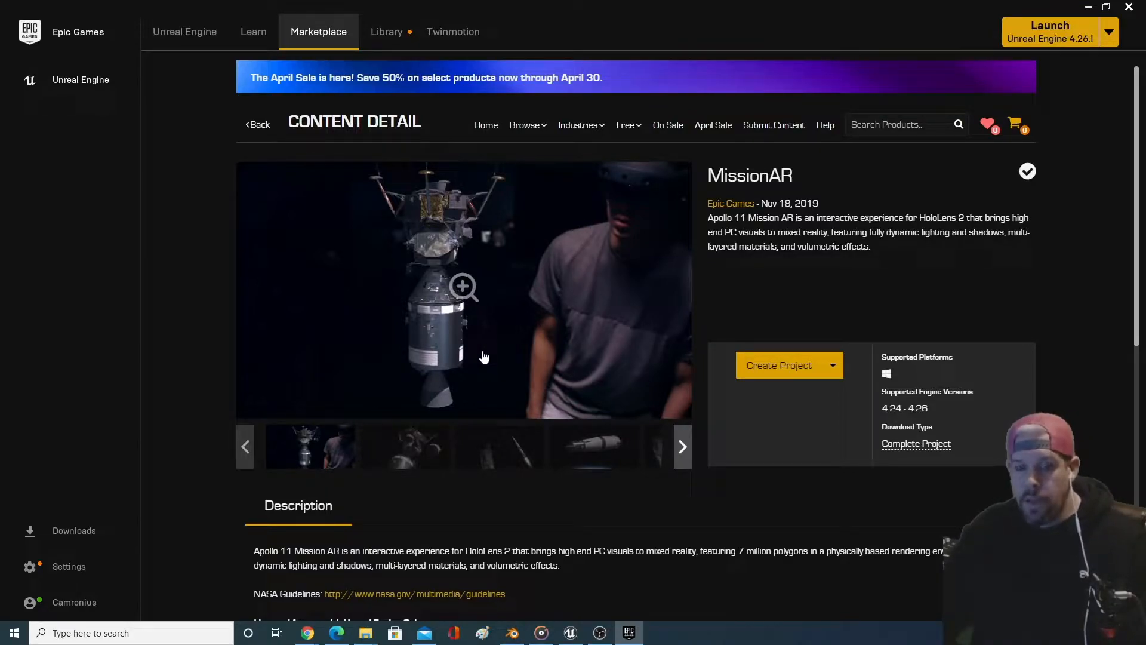
- Review the MissionAR description down to the NASA guidelines link and the technical details
scroll(540, 466, "down", 1)
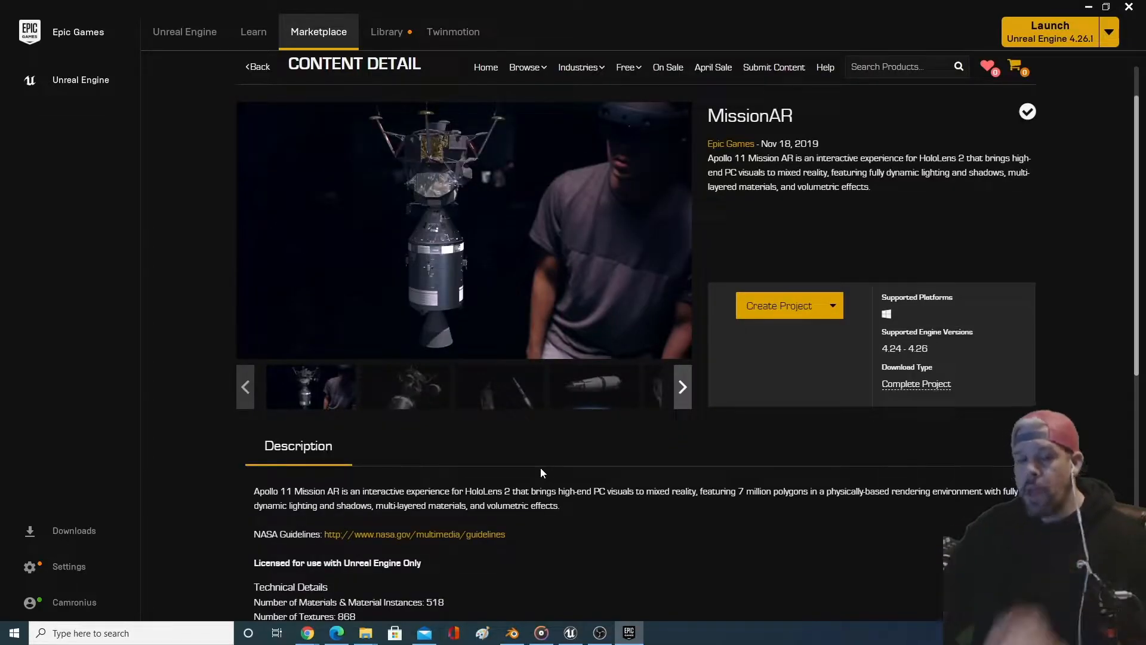
scroll(542, 464, "down", 1)
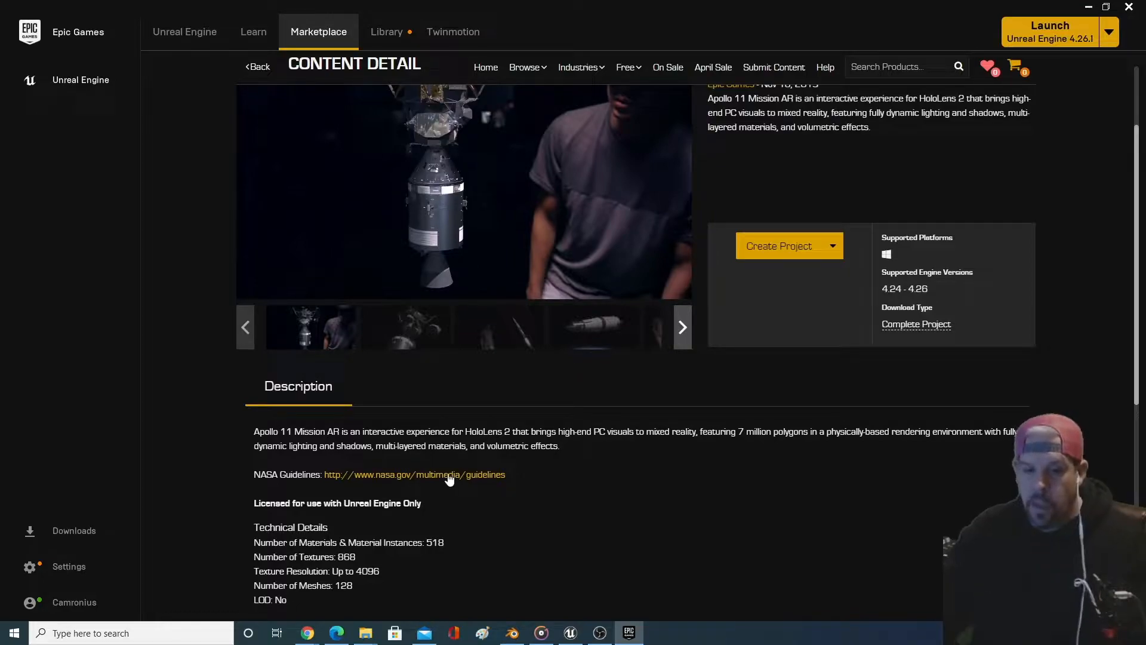
mouse_move(343, 635)
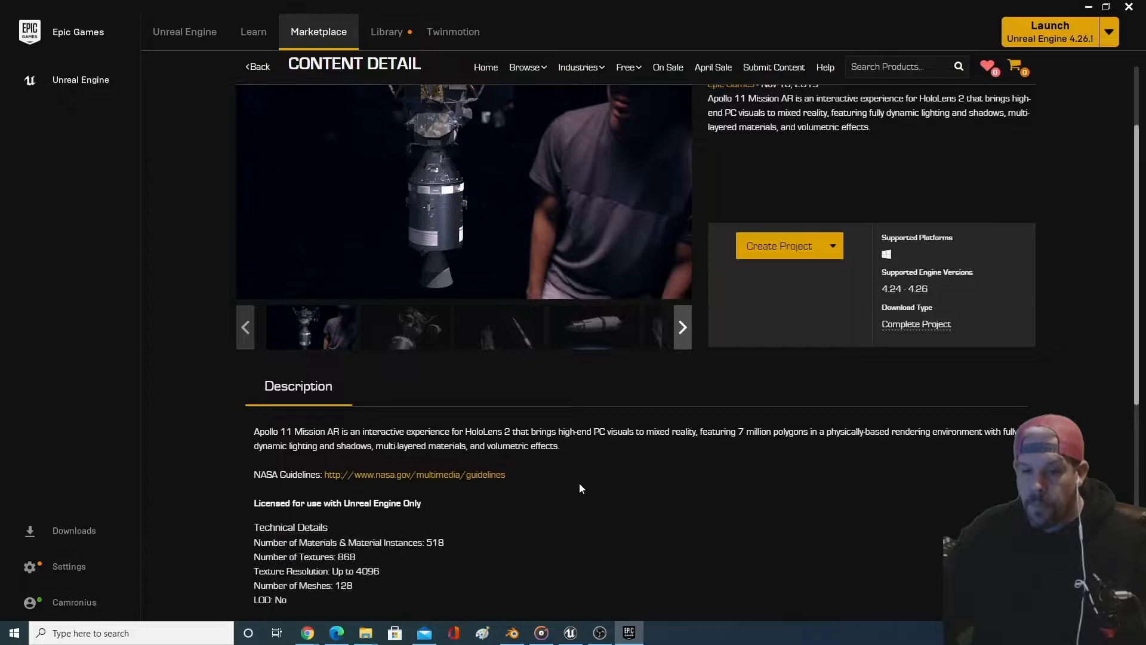
double_click(486, 474)
left_click_drag(323, 475, 532, 482)
left_click(544, 589)
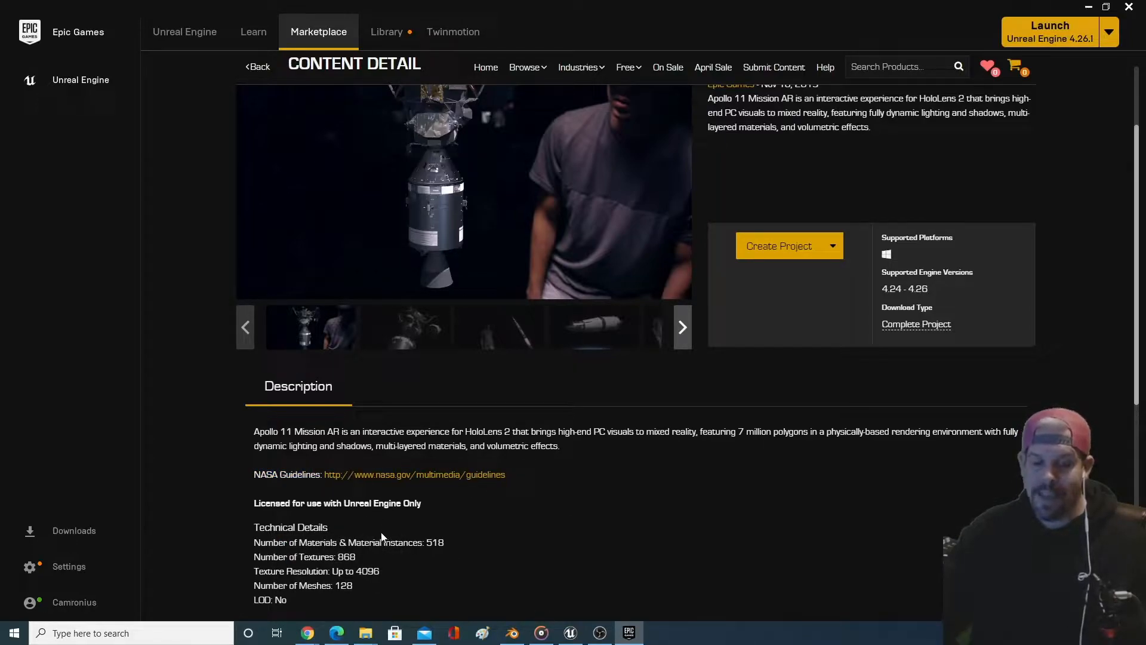
- Switch to Microsoft Edge and examine the non-commercial and commercial use headings of NASA's Media Usage Guidelines
mouse_move(317, 640)
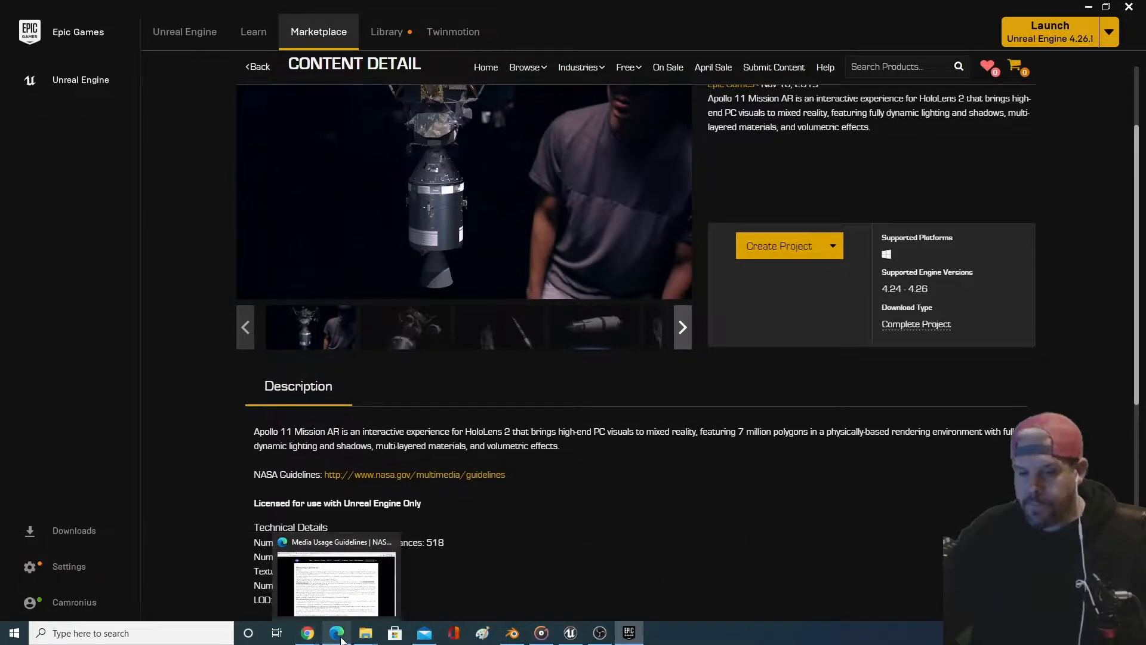
left_click(342, 636)
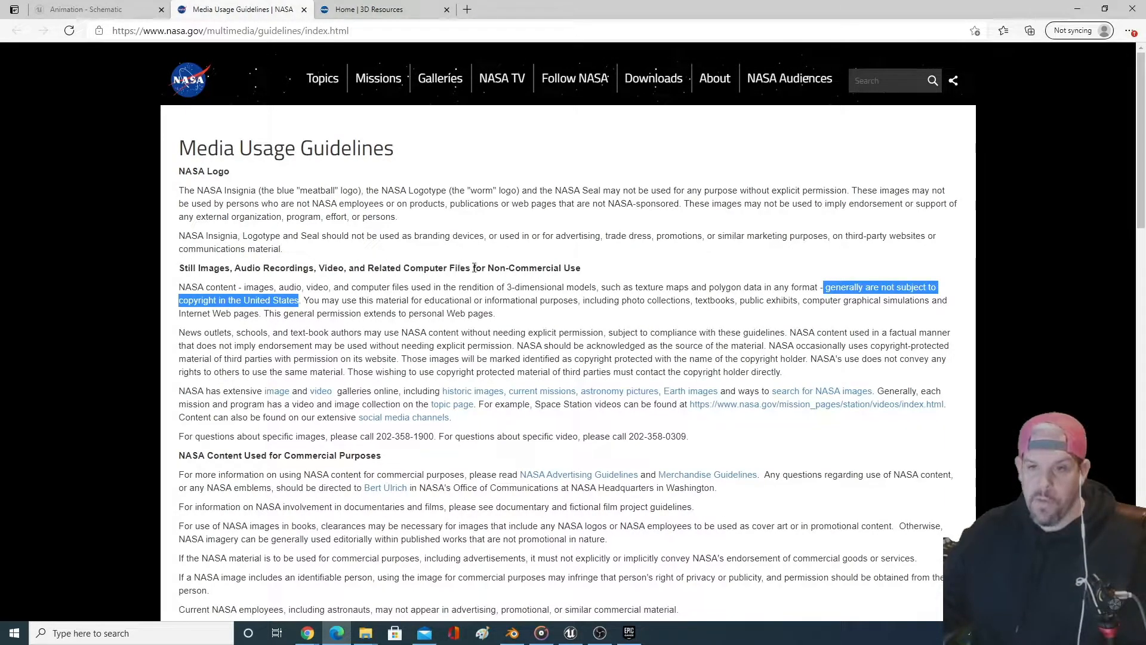
left_click_drag(474, 269, 583, 271)
left_click_drag(285, 456, 382, 456)
left_click(506, 321)
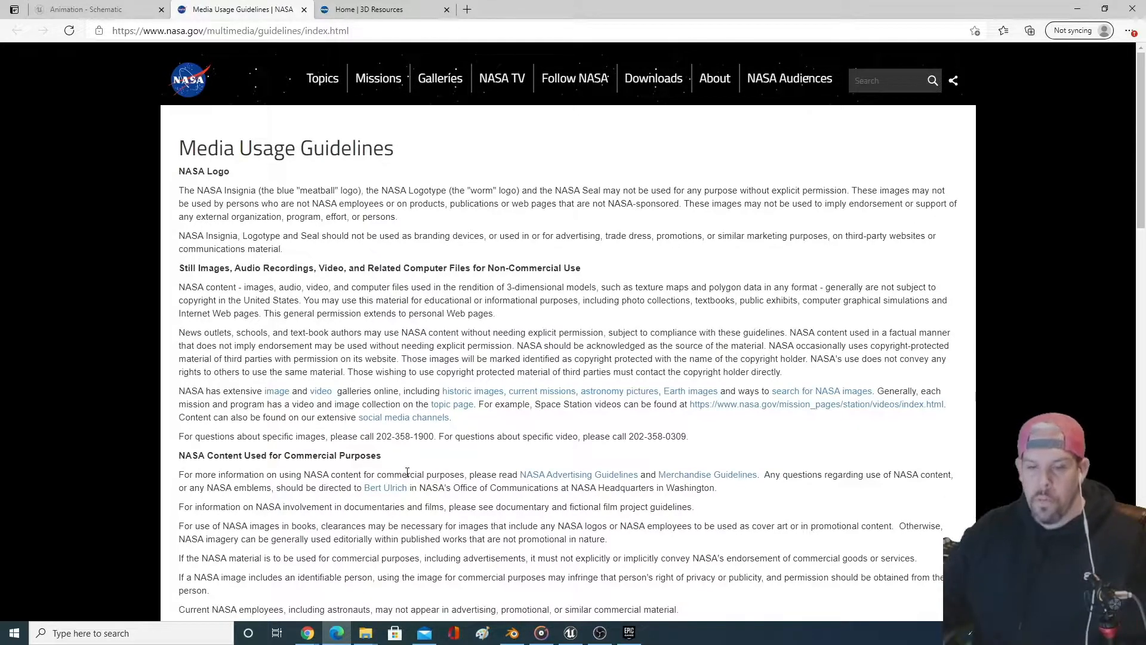
- Examine the guidelines' contact details and the passage about copyright on computer files used for 3-dimensional models
scroll(341, 432, "down", 1)
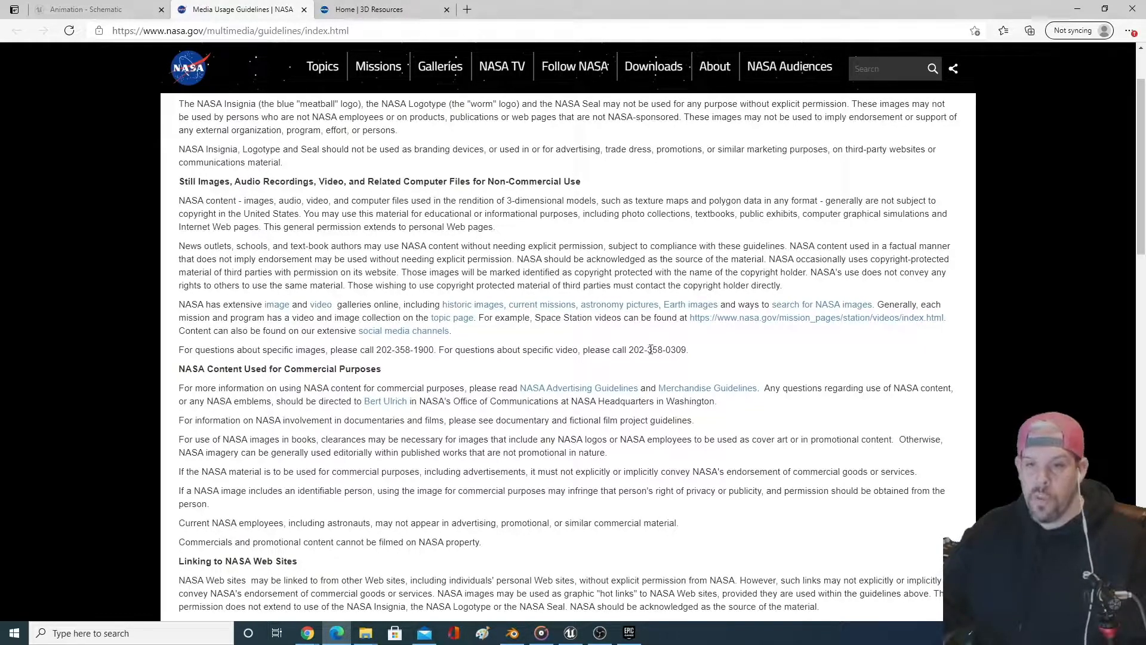
left_click_drag(690, 348, 360, 349)
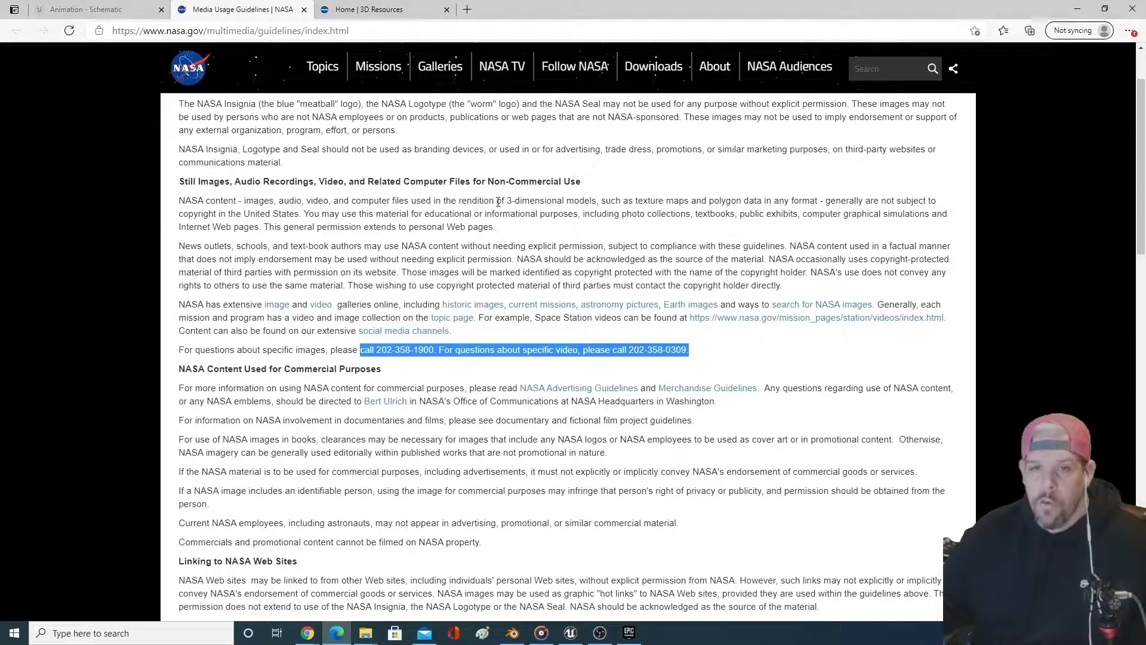
left_click(438, 201)
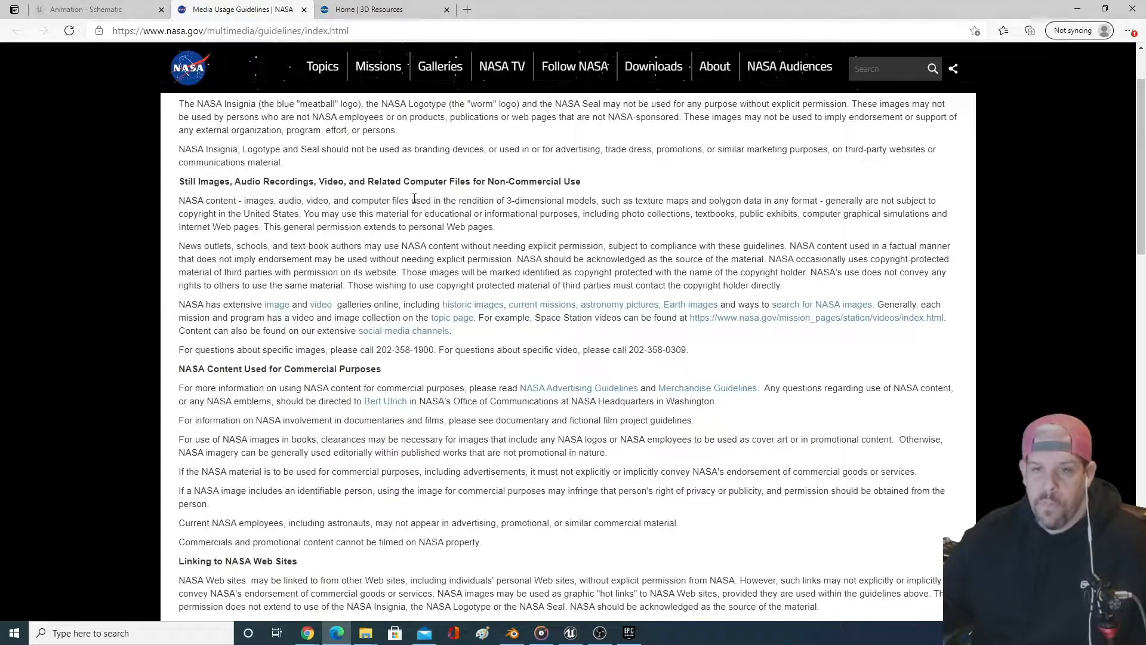
left_click_drag(361, 200, 600, 198)
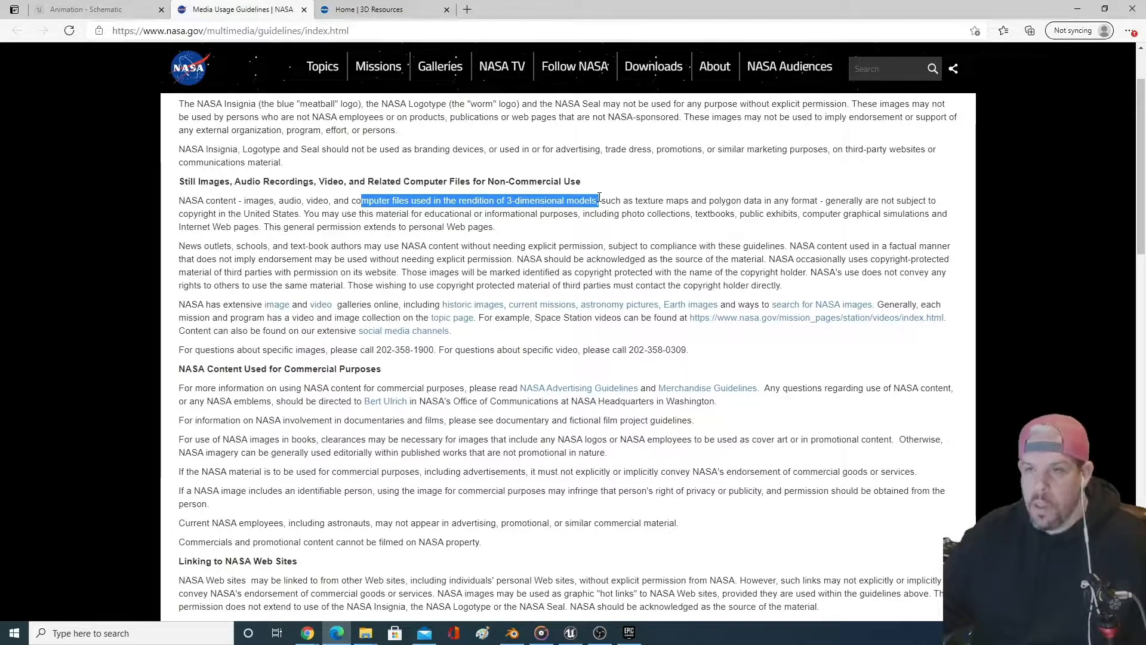
left_click_drag(830, 200, 300, 223)
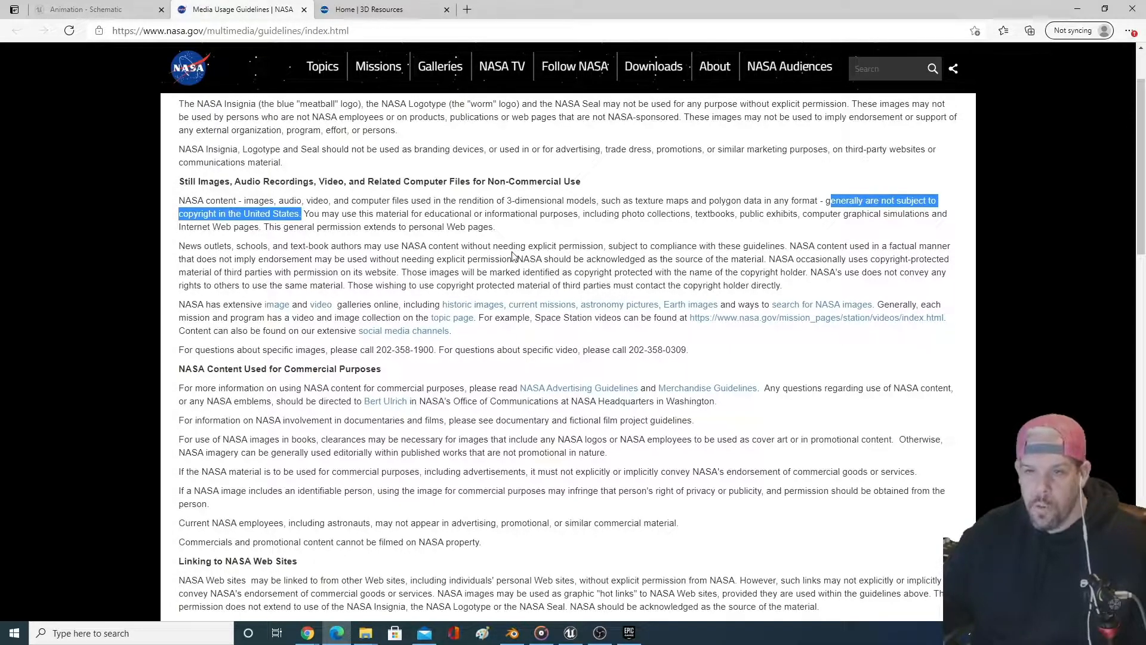
scroll(478, 281, "down", 2)
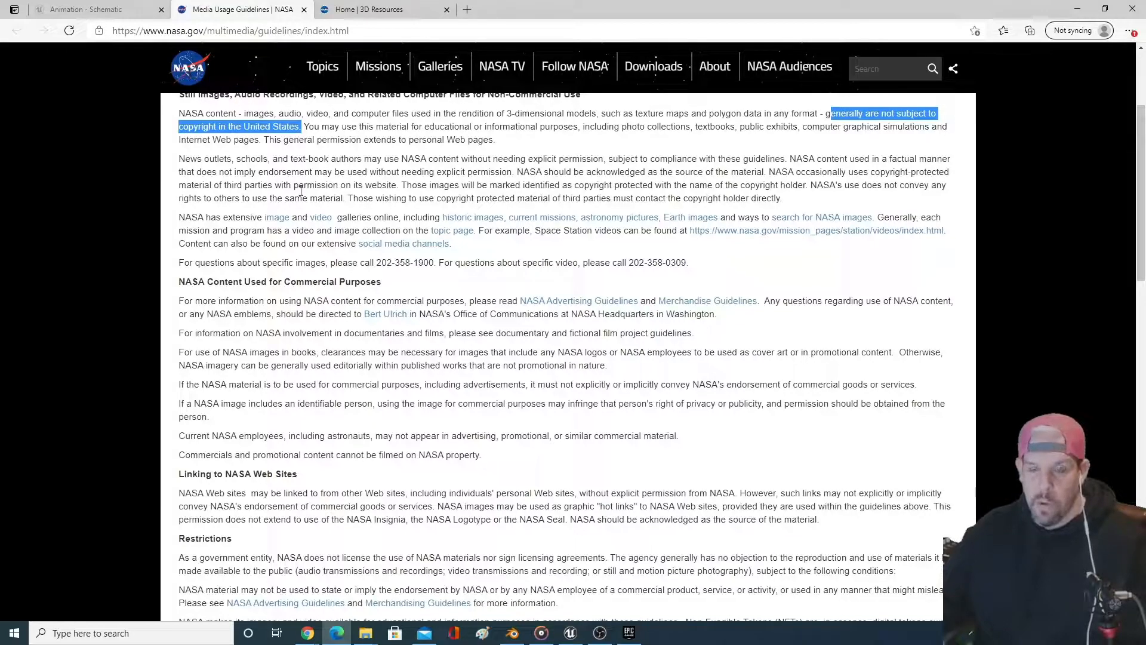
scroll(299, 188, "up", 3)
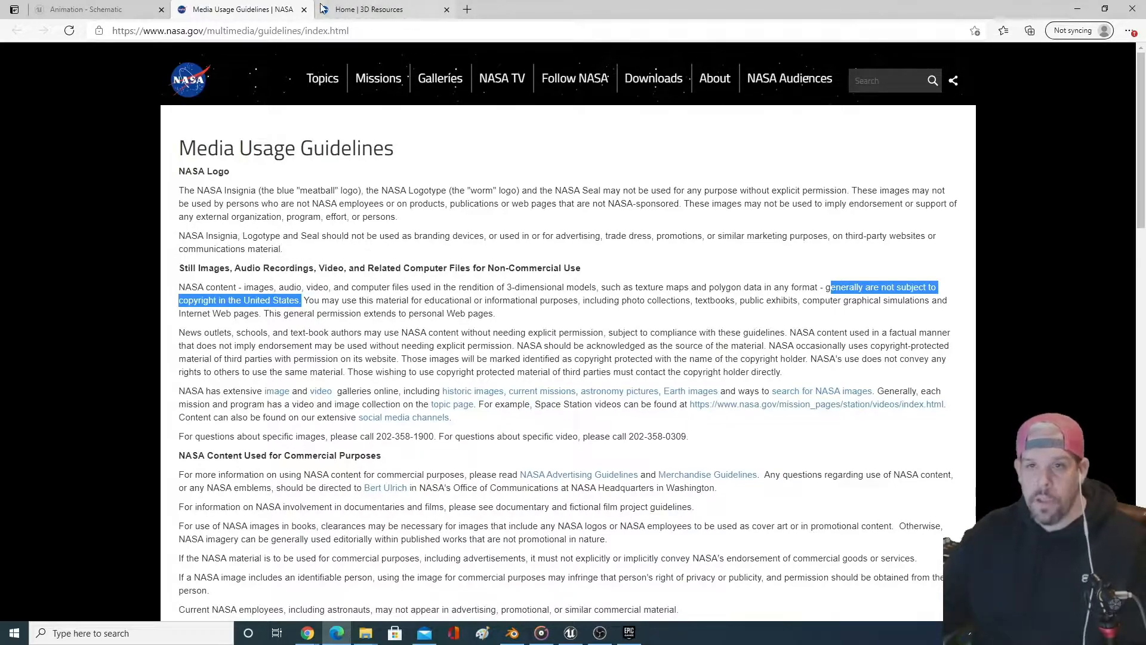
- Open the NASA 3D Resources home page and read its statement about offering assets free and without copyright
left_click(373, 12)
scroll(305, 313, "up", 5)
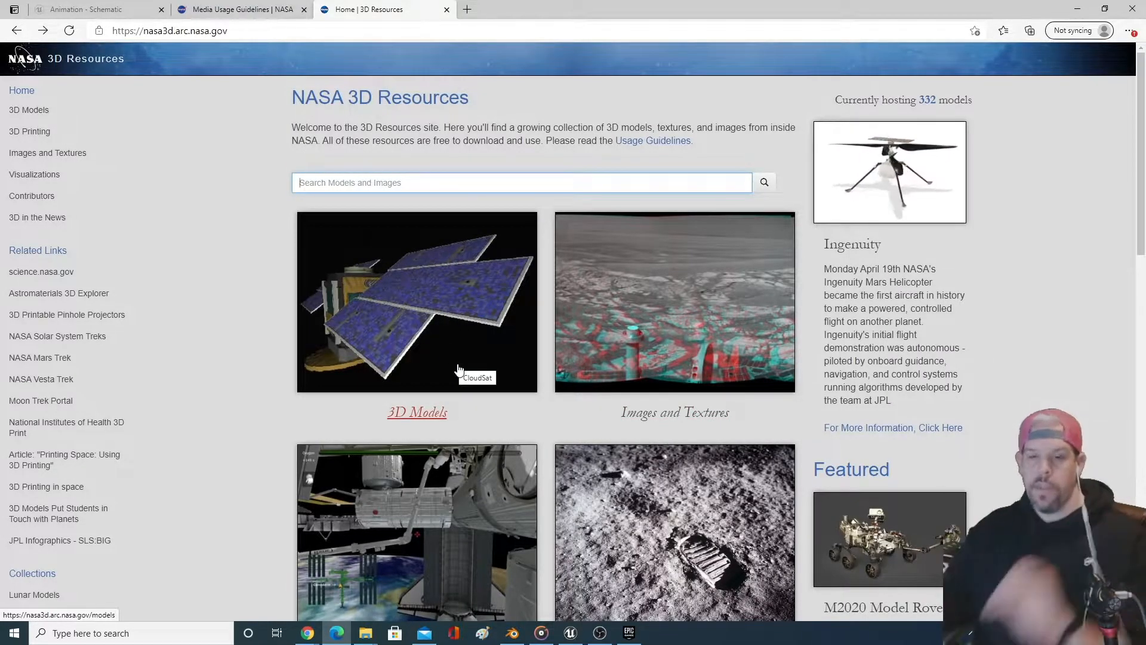
scroll(501, 357, "down", 5)
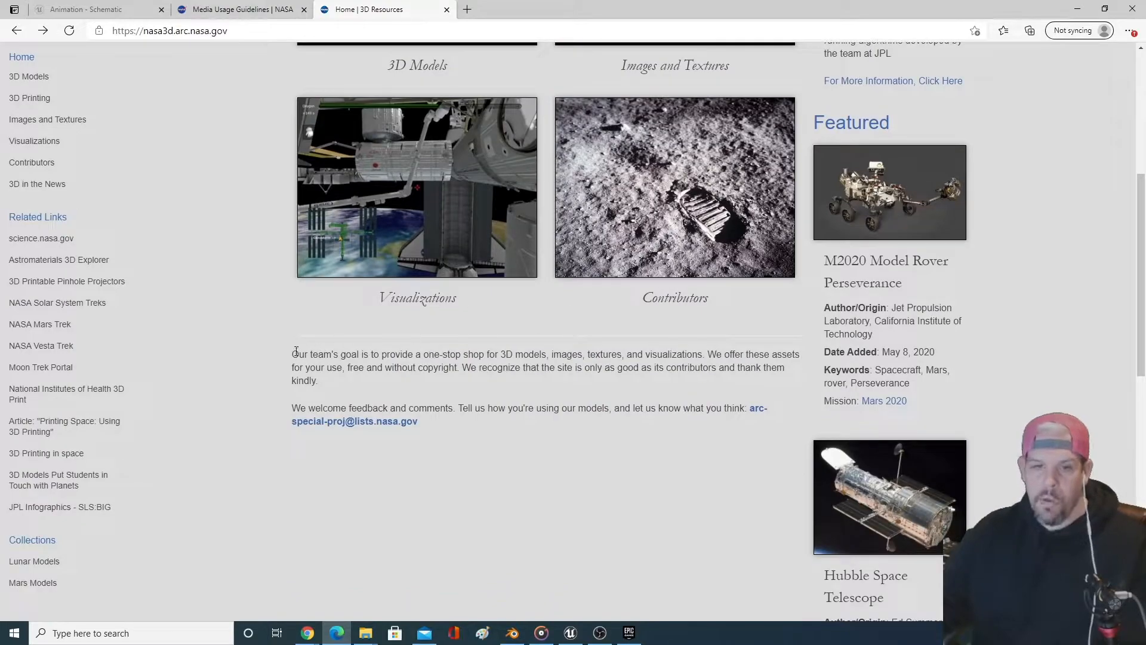
left_click_drag(293, 354, 609, 355)
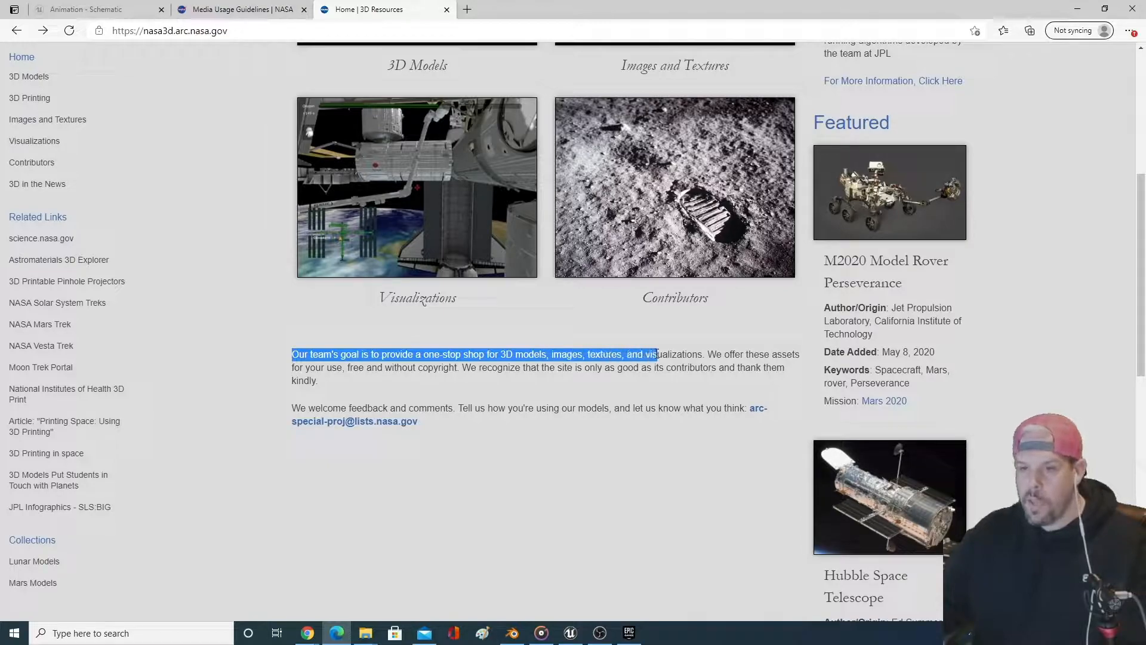
left_click_drag(797, 355, 459, 370)
scroll(459, 371, "up", 7)
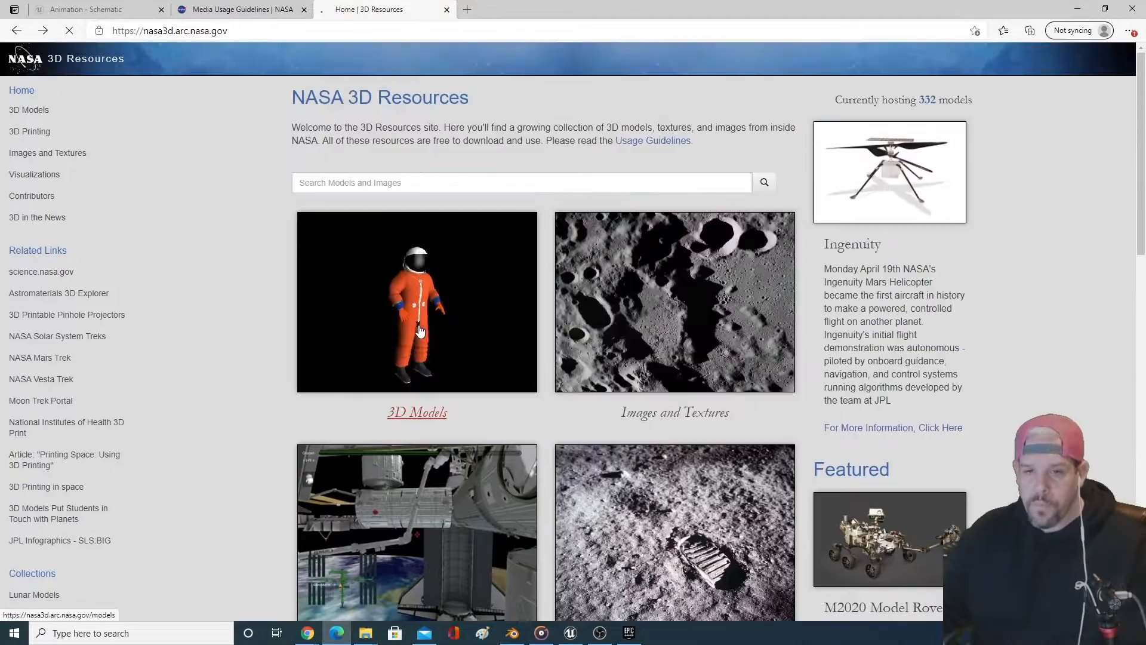
- Browse the NASA 3D Models catalogue through to Z and open the Z2 Spacesuit detail page
left_click(451, 307)
scroll(406, 450, "down", 10)
scroll(406, 450, "down", 20)
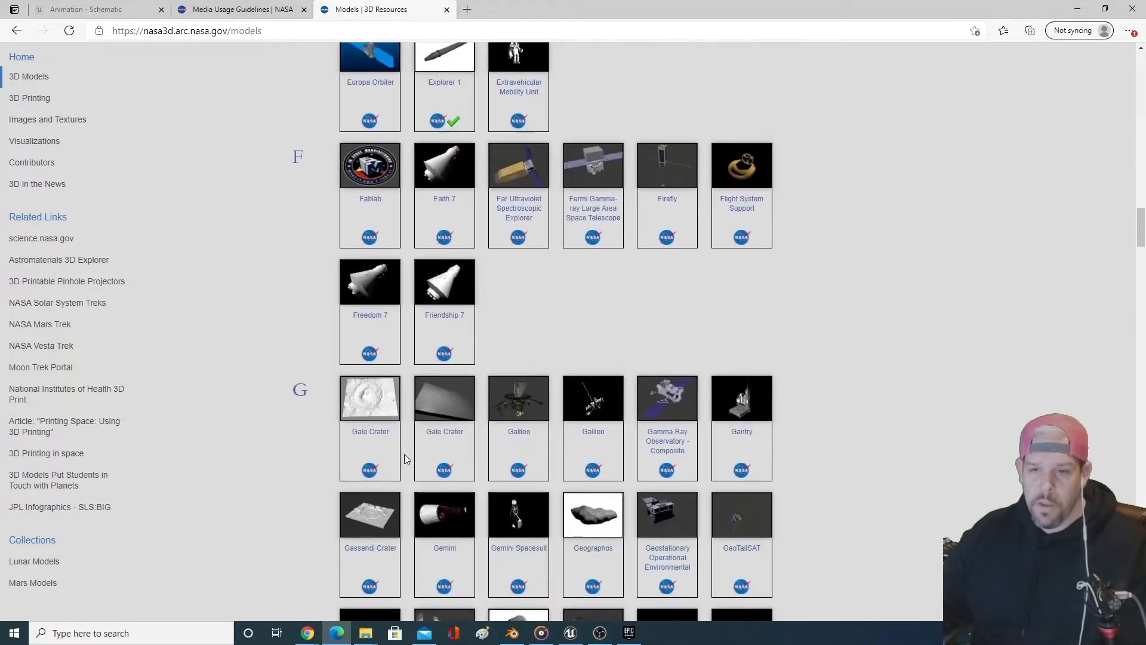
scroll(403, 459, "down", 5)
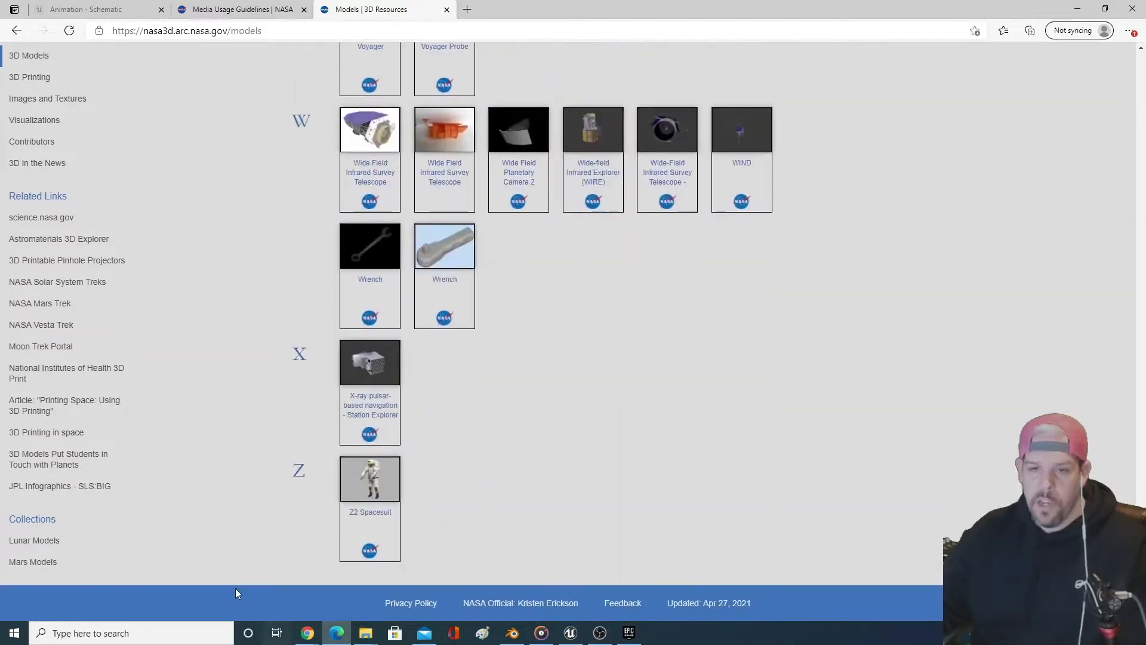
left_click(353, 490)
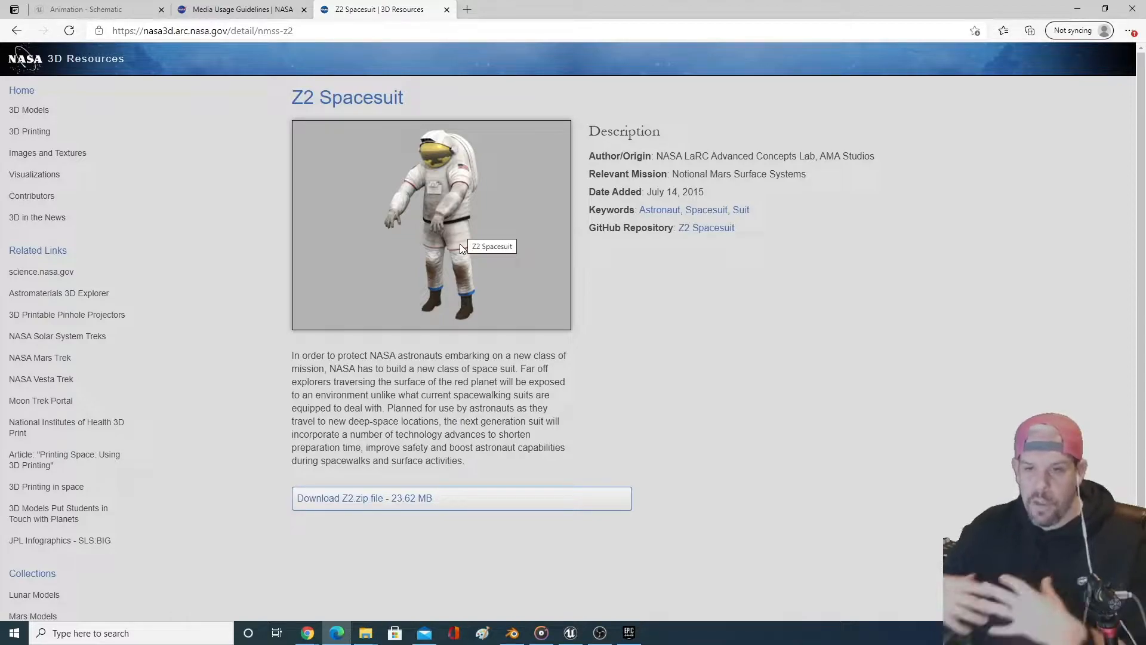
- Go back from the Z2 Spacesuit page and continue browsing the NASA 3D Resources site
left_click(16, 31)
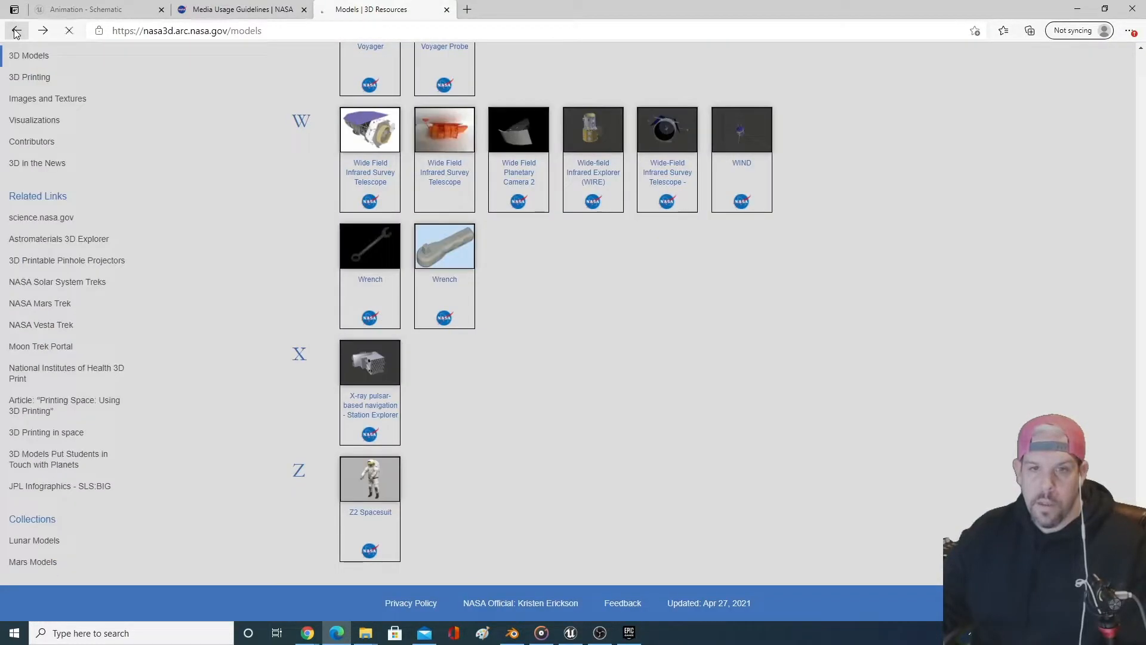
left_click(16, 31)
scroll(464, 348, "down", 4)
scroll(464, 348, "down", 3)
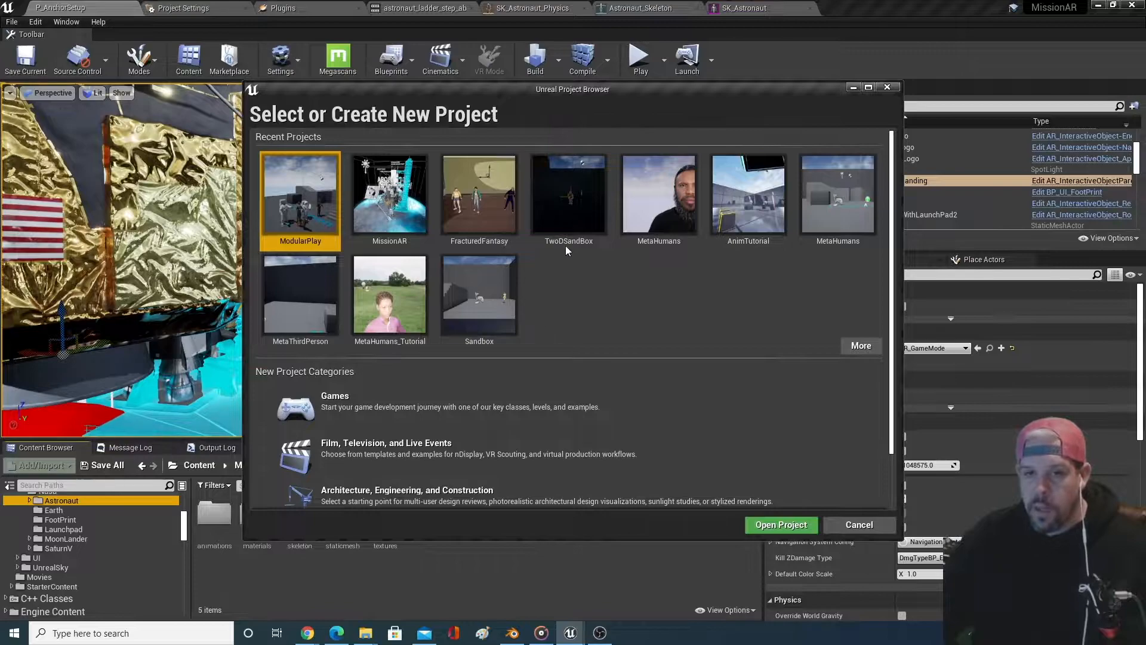
- Choose the Games category and the Third Person template for a new Unreal project
left_click(364, 410)
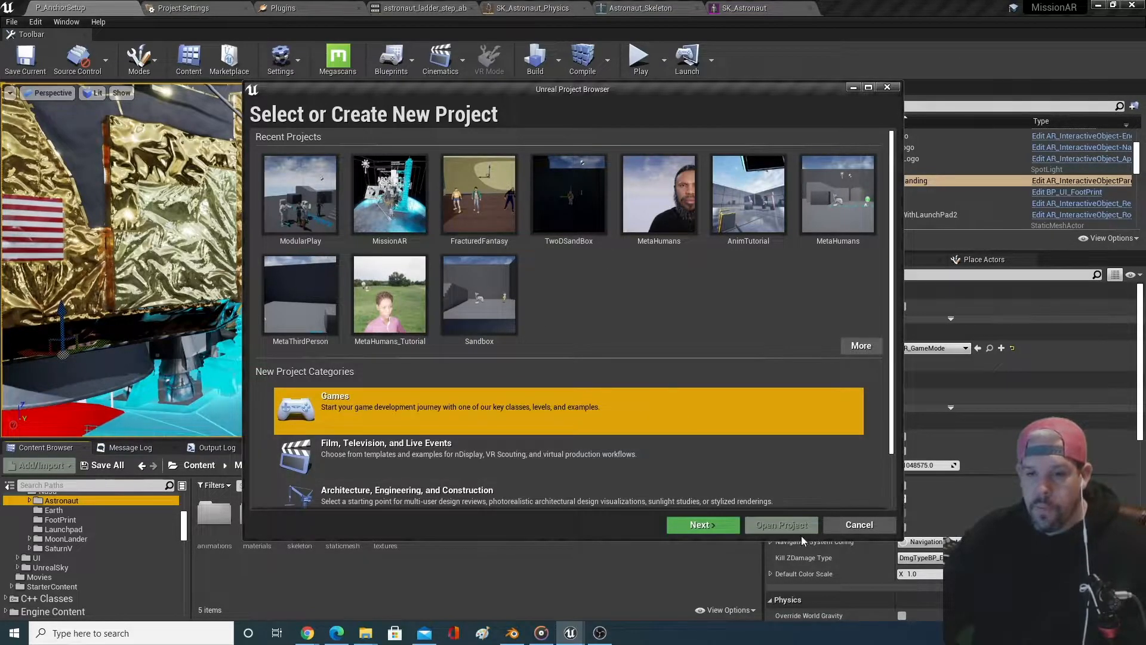
left_click(699, 525)
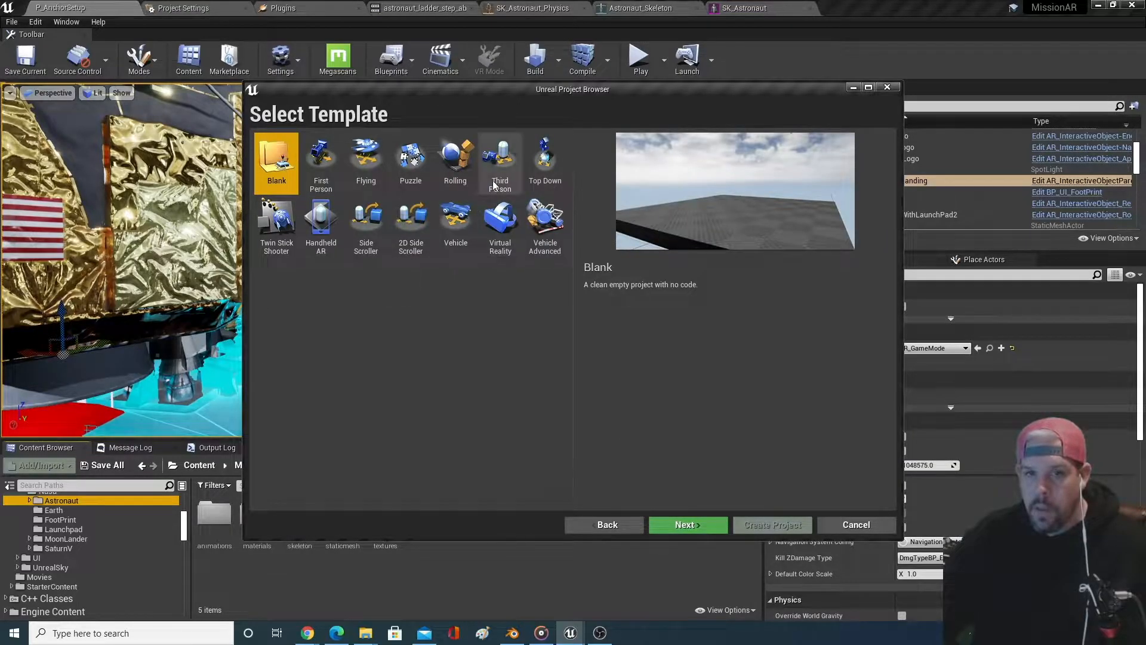
left_click(493, 180)
left_click(699, 527)
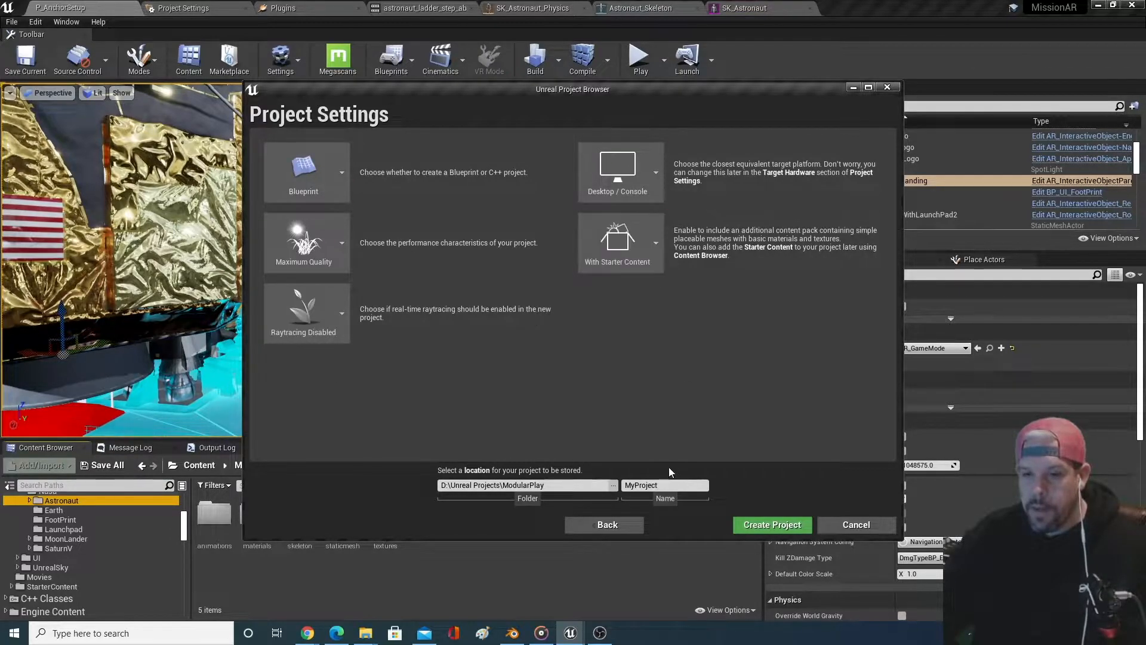
- Set the new project's storage folder to D:\Unreal Projects\SpaceManDemo
left_click(587, 488)
key("BackSpace")
key("BackSpace")
key("BackSpace")
key("BackSpace")
key("BackSpace")
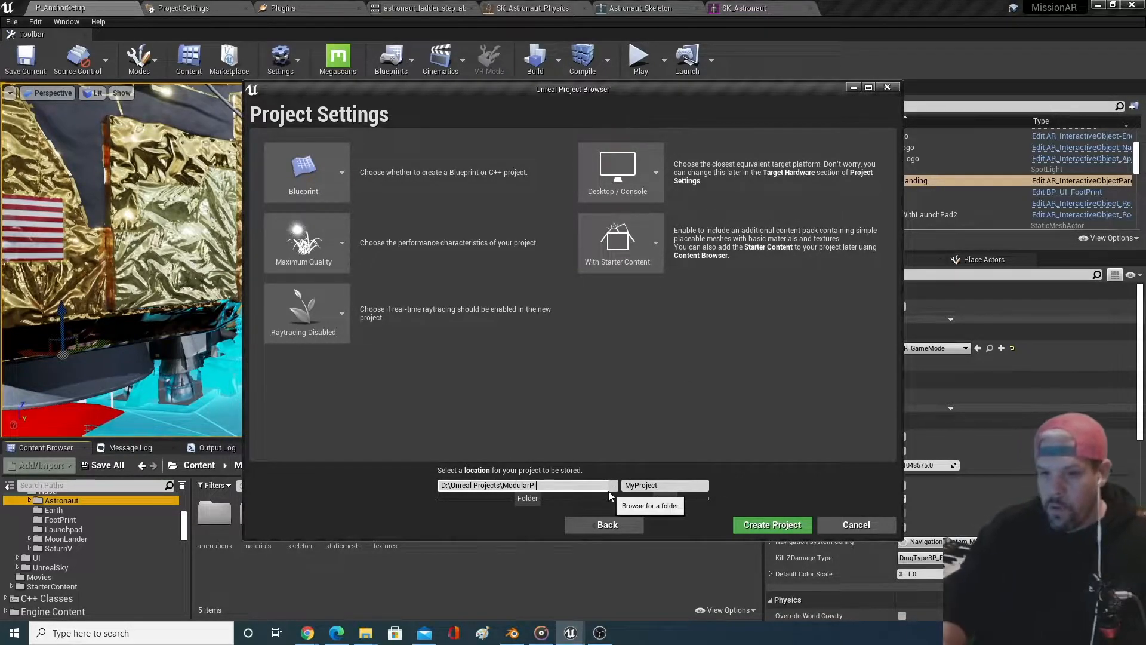
key("BackSpace")
key("BackSpace")
key("BackSpace")
key("BackSpace")
key("BackSpace")
key("BackSpace")
type("SpaceManDemo")
- Name the project SpaceManDemo and create it
key("Tab")
key("Tab")
type("SpaceManDemo")
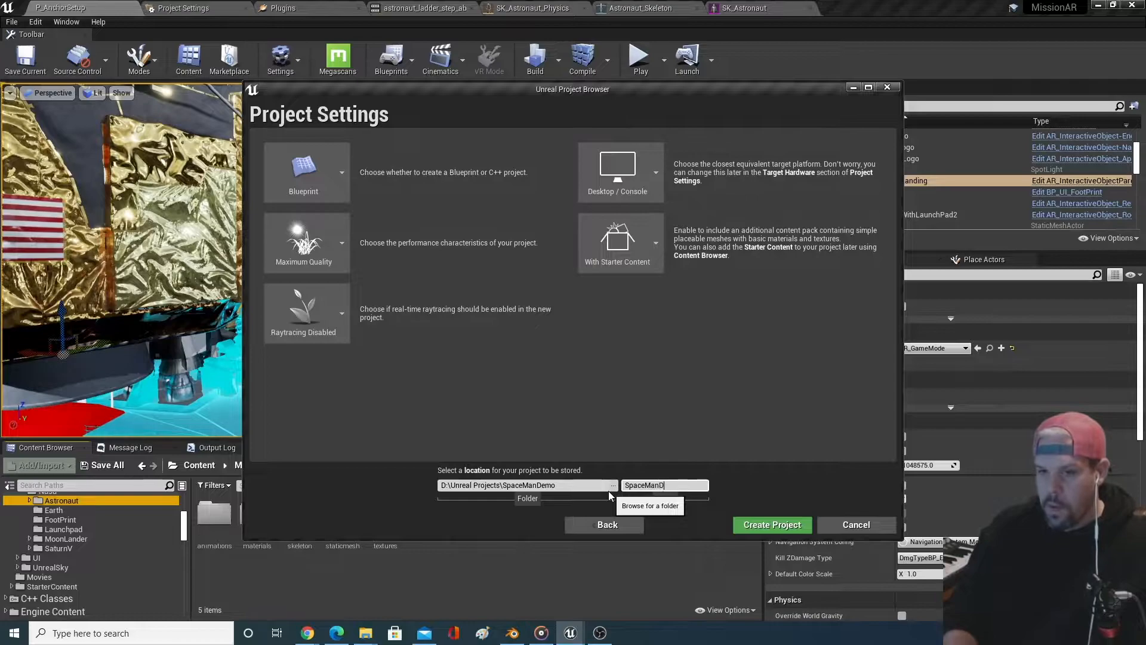
left_click(794, 529)
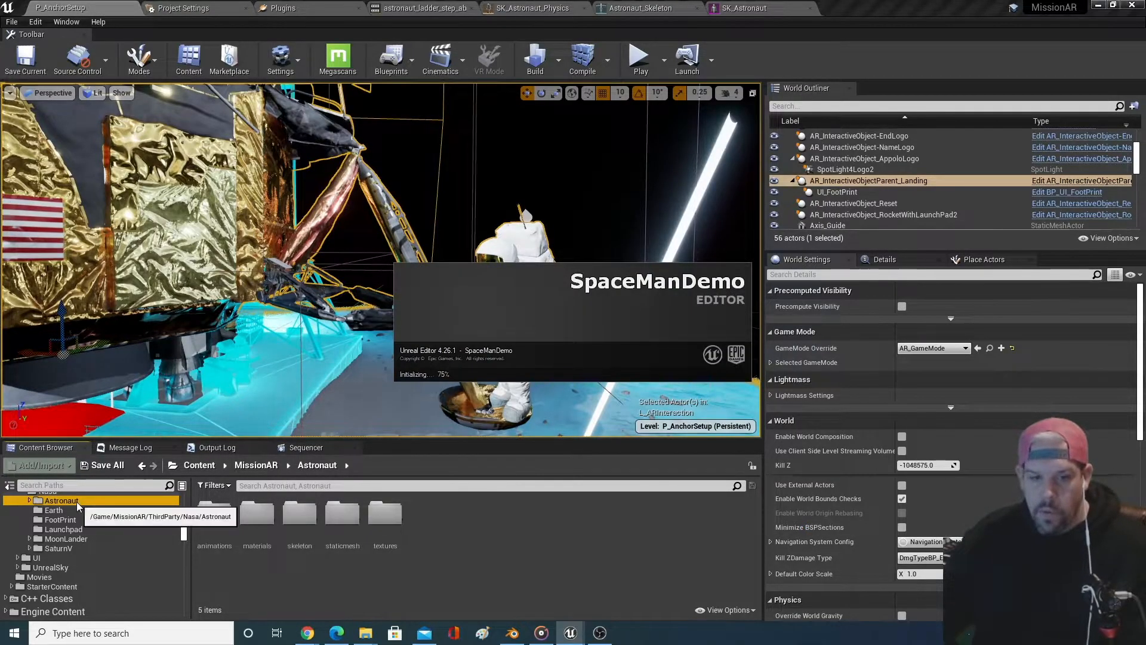
- Select the MissionAR/Astronaut and MissionAR/ThirdParty/Nasa/Astronaut folders together in the content folder tree
right_click(78, 503)
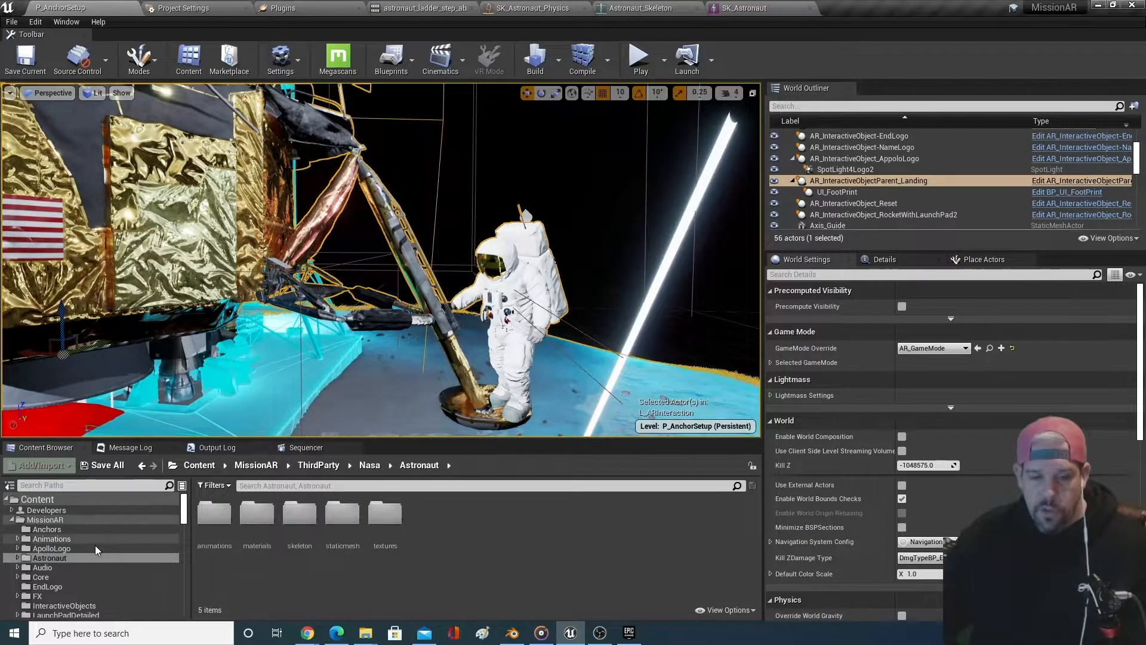
scroll(95, 538, "down", 1)
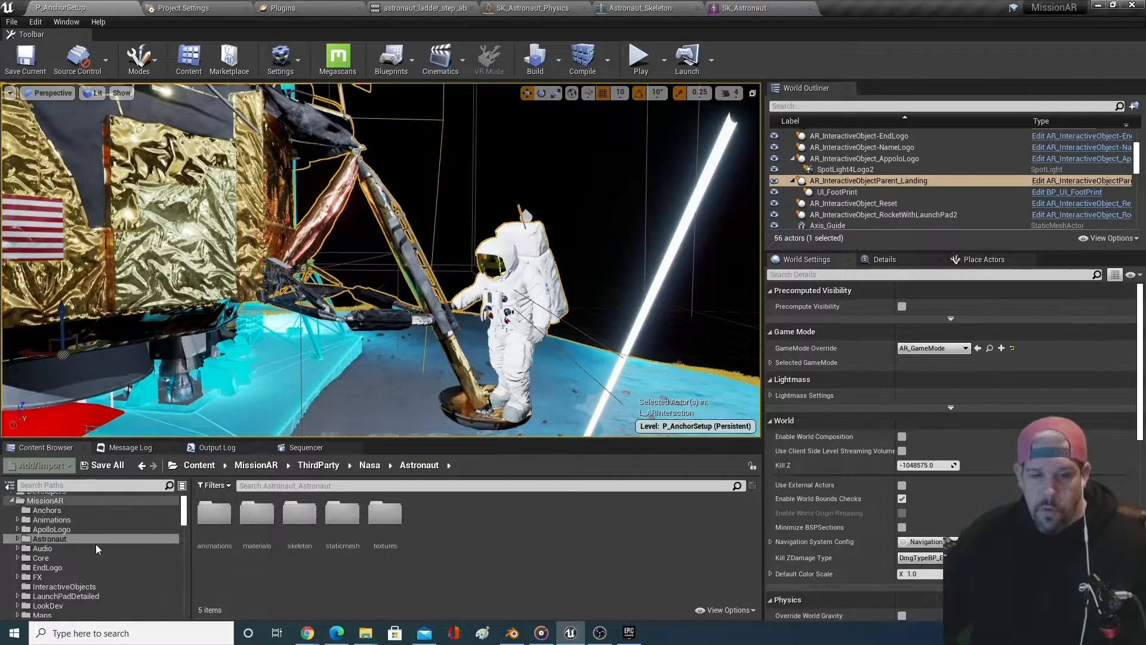
scroll(119, 537, "up", 1)
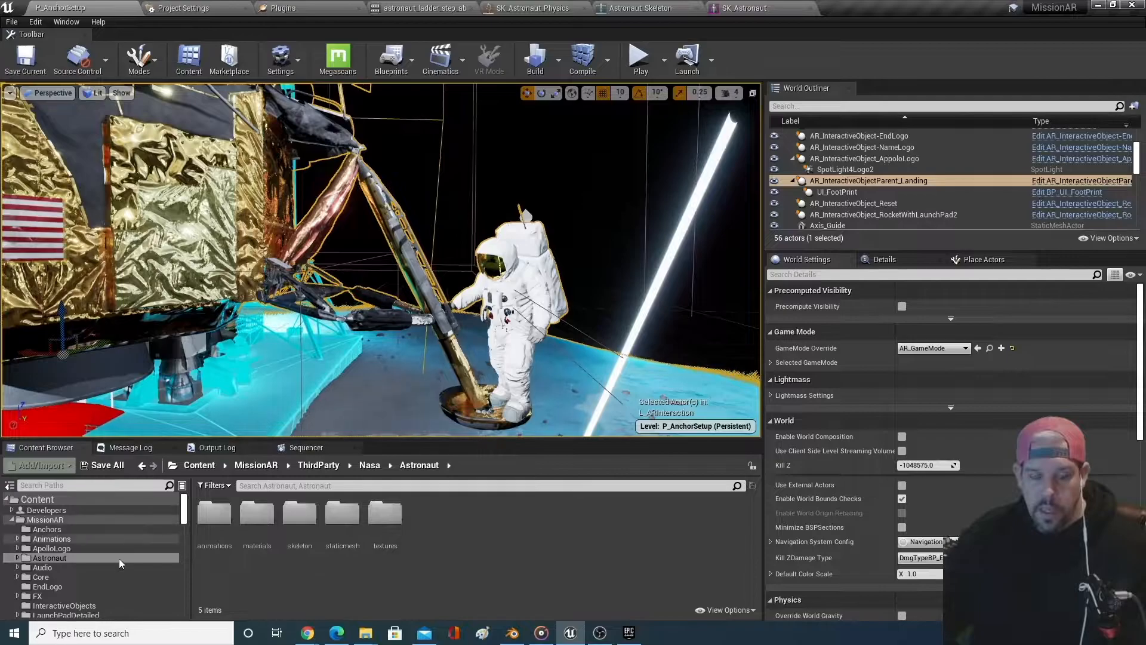
left_click(71, 520)
left_click(65, 557)
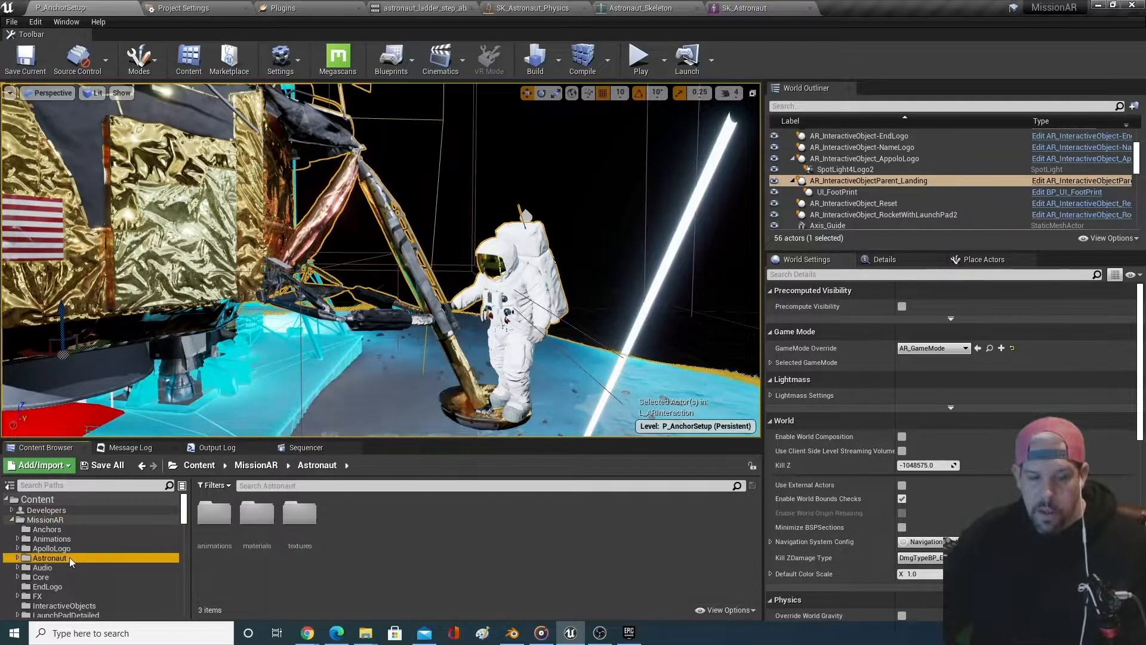
scroll(96, 553, "down", 2)
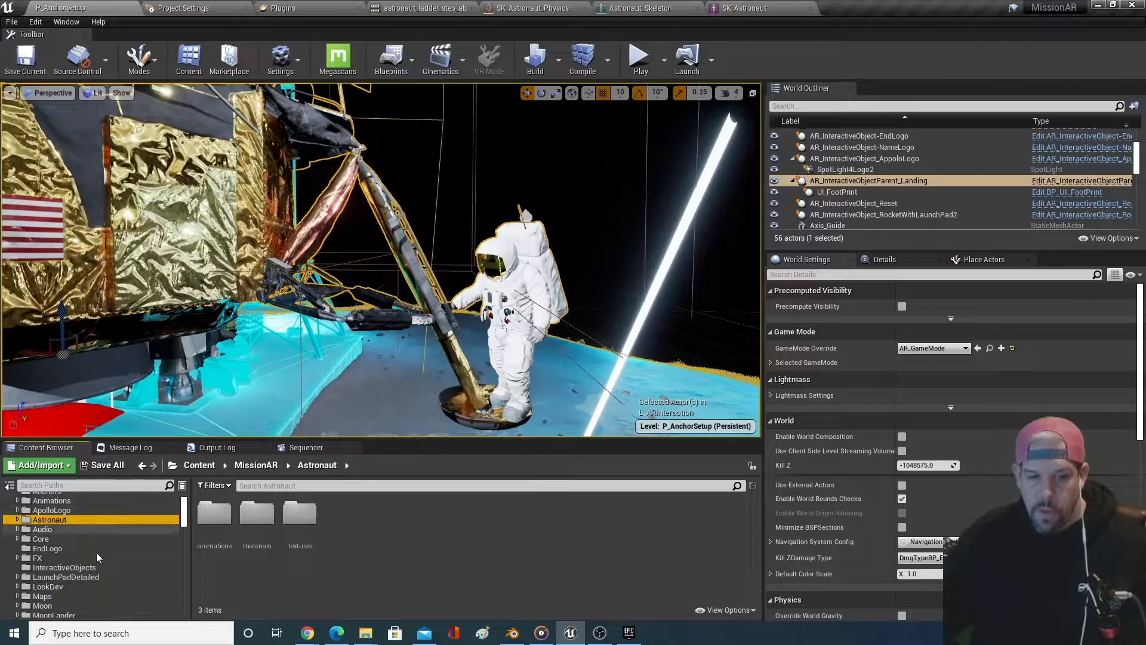
scroll(97, 553, "down", 5)
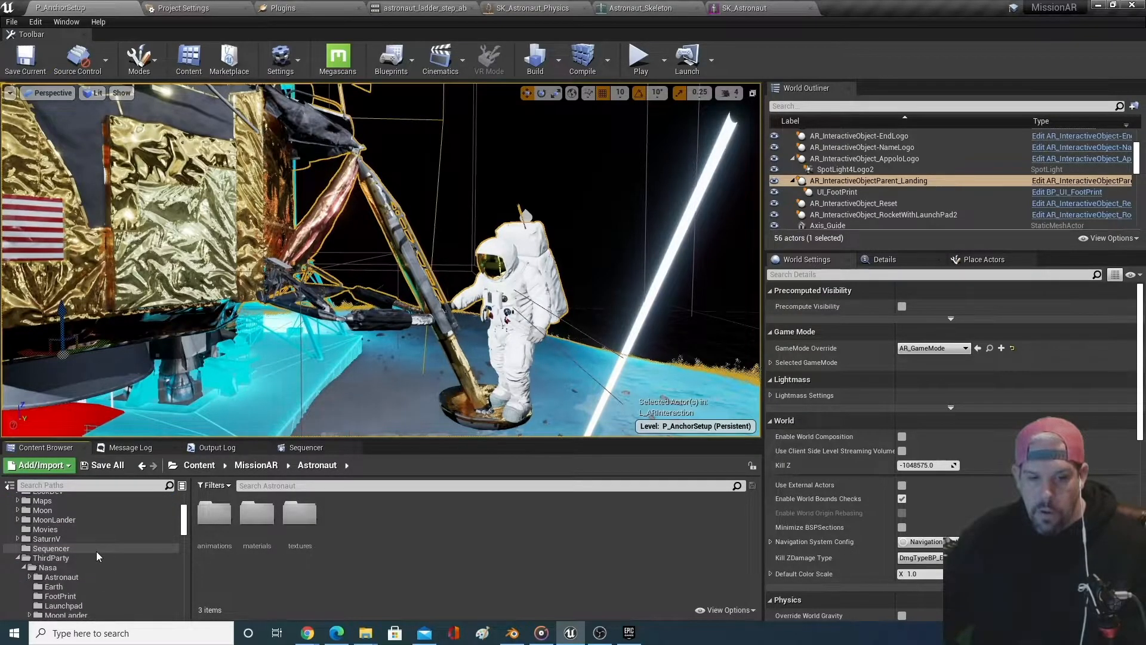
scroll(47, 569, "down", 2)
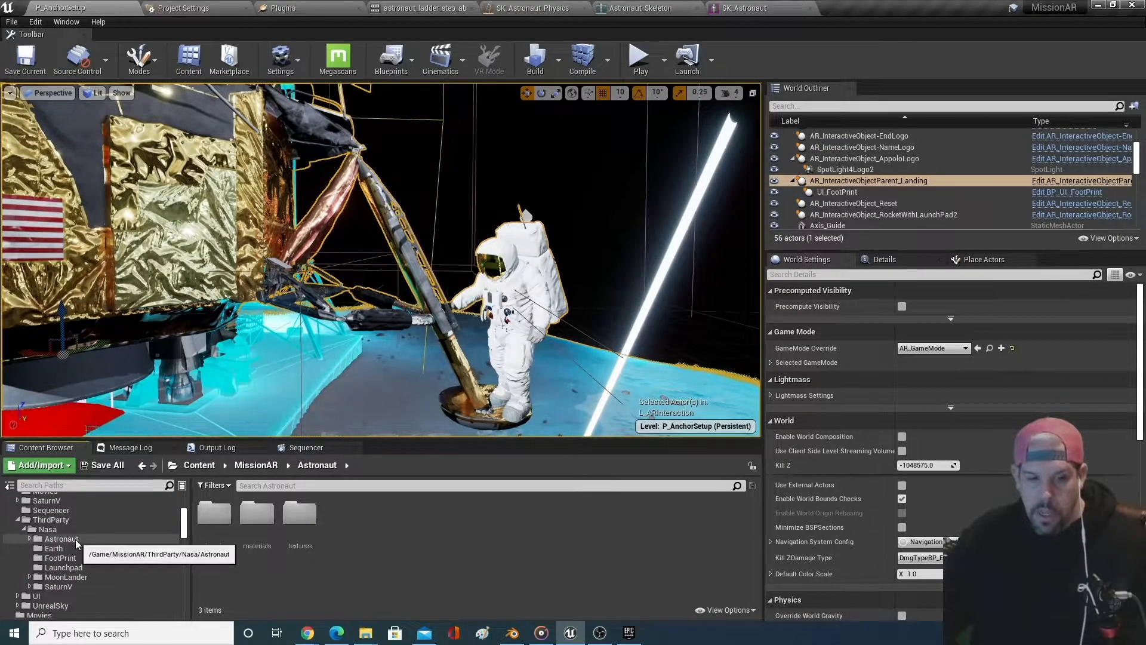
left_click(62, 539, "ctrl")
scroll(94, 553, "up", 8)
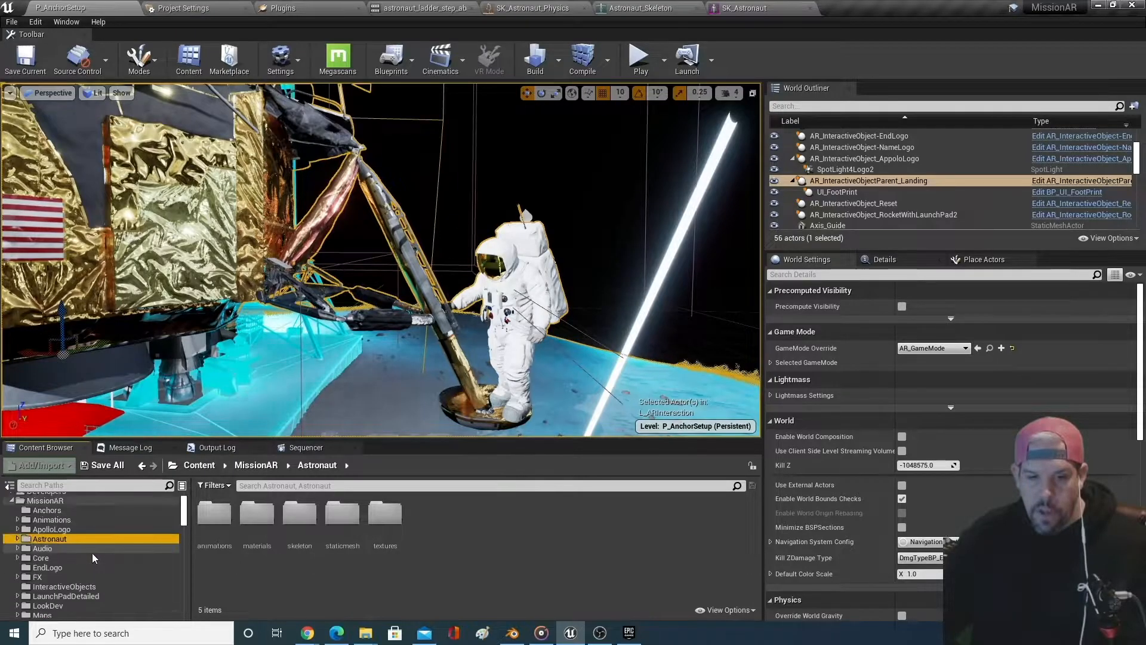
scroll(96, 552, "down", 12)
scroll(98, 551, "up", 8)
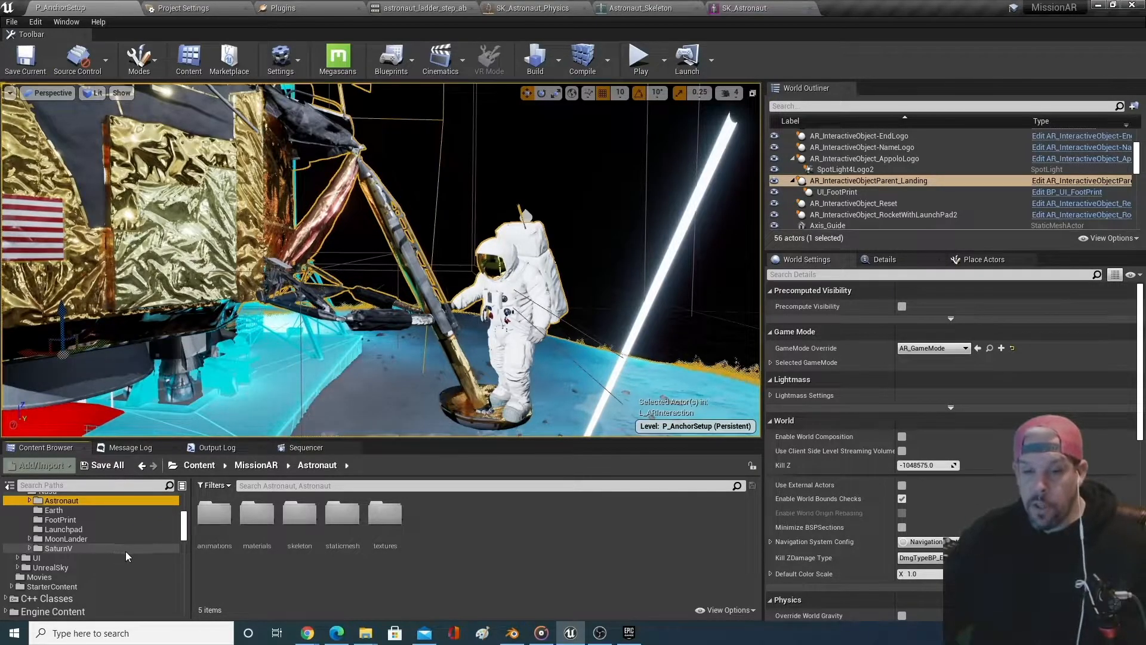
- Start migrating both selected Astronaut folders, review the asset report and accept it with all assets included
right_click(92, 499)
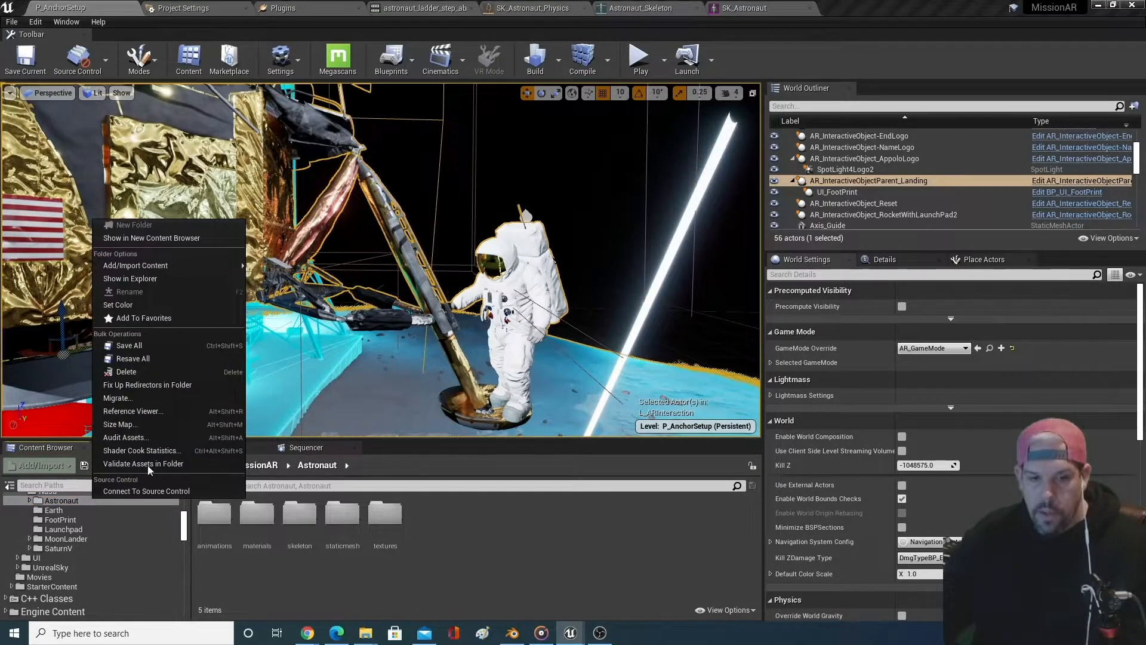
left_click(182, 399)
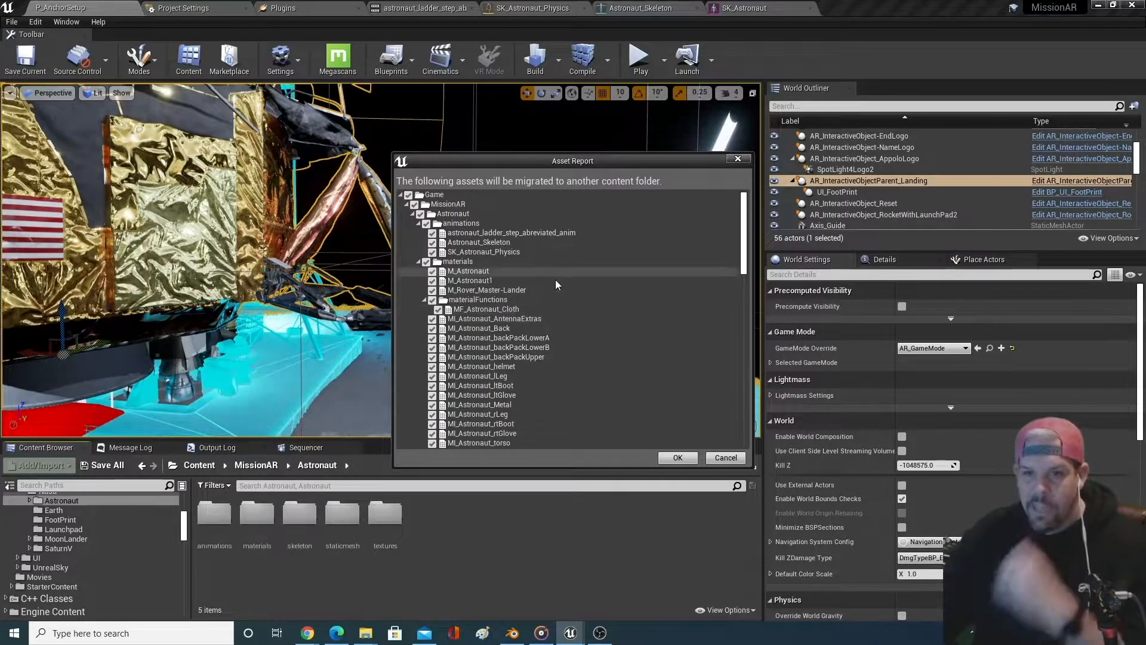
scroll(597, 299, "down", 10)
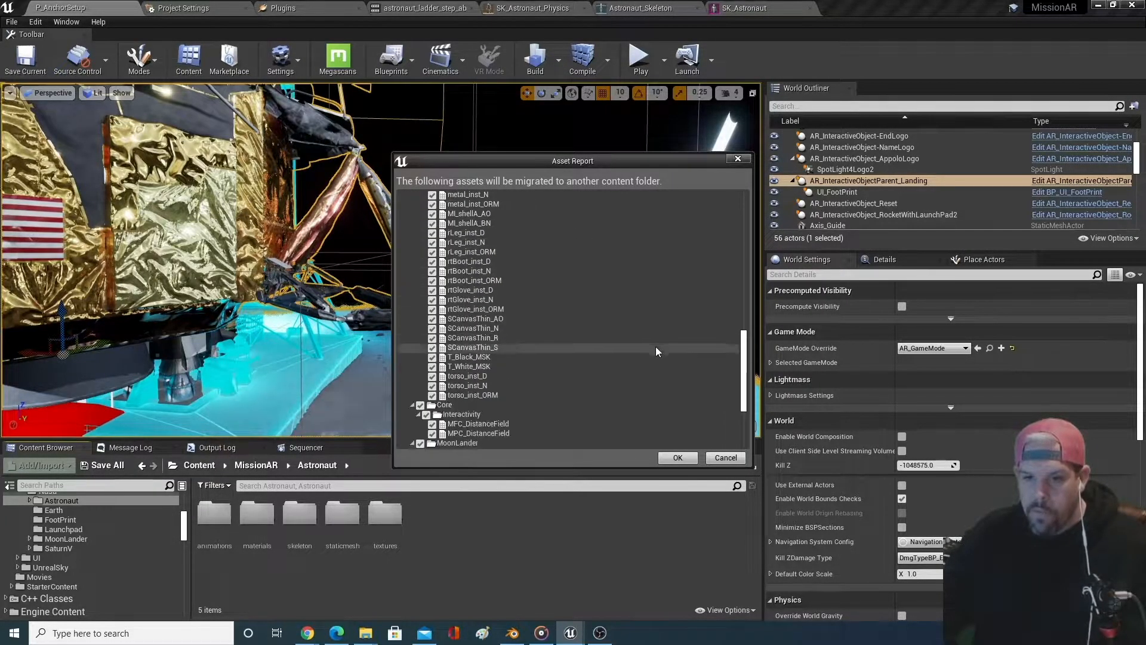
left_click(675, 459)
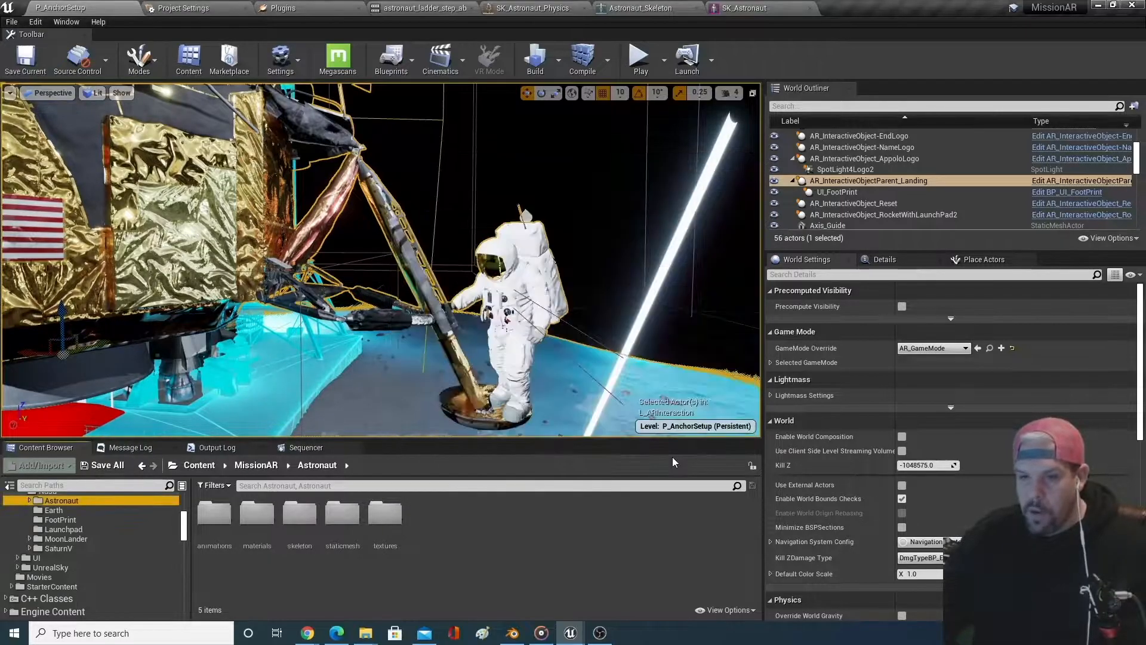
- Browse to D:\Unreal Projects for the migration destination and look for the SpaceManDemo folder
left_click_drag(278, 11, 390, 77)
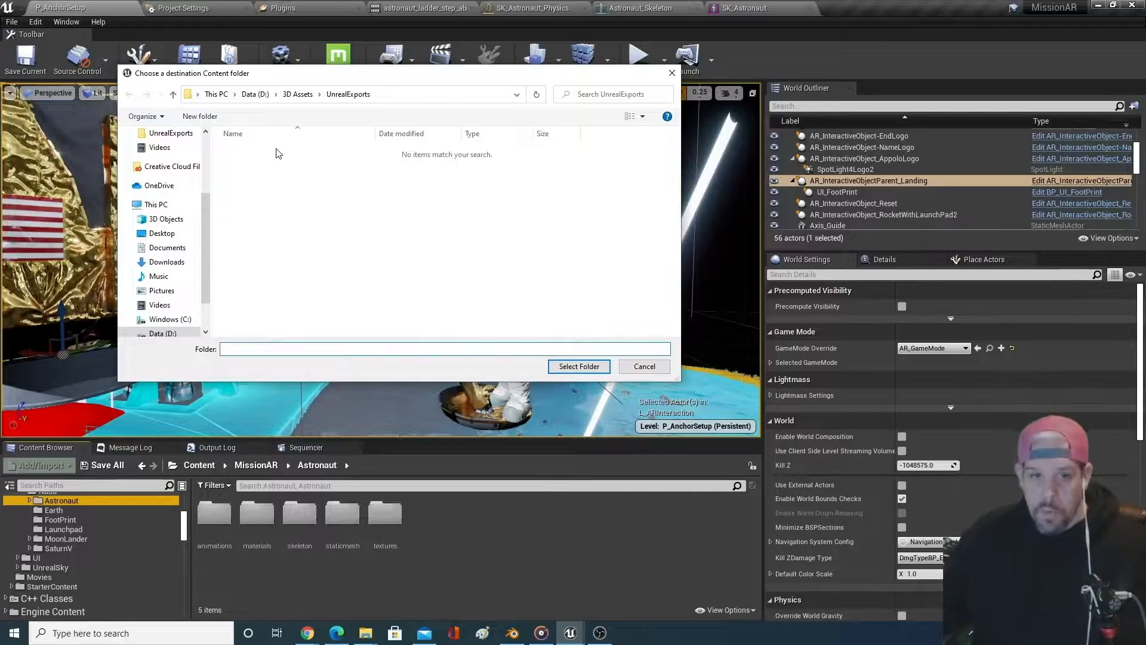
left_click(161, 333)
left_click(280, 252)
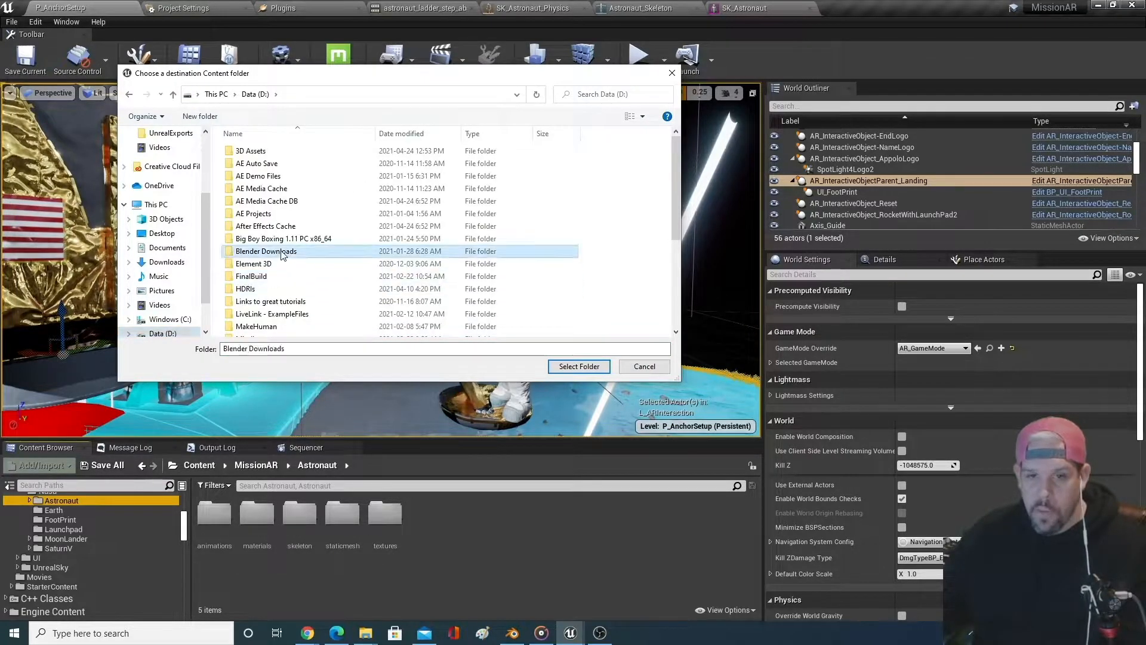
key("u")
key("Return")
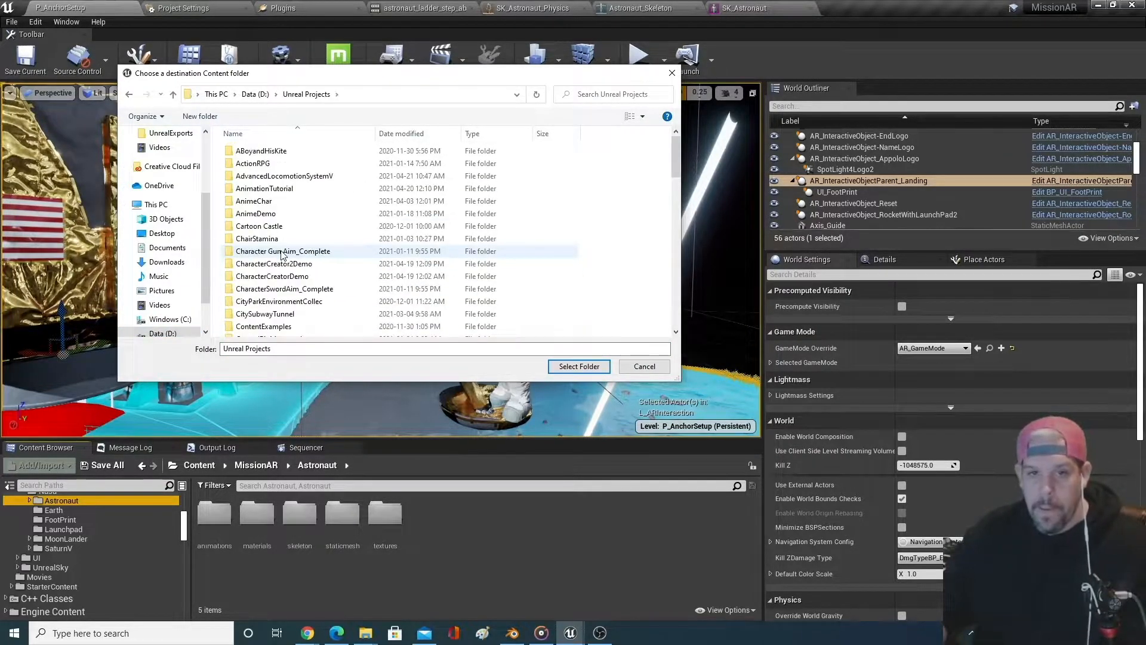
key("s")
key("p")
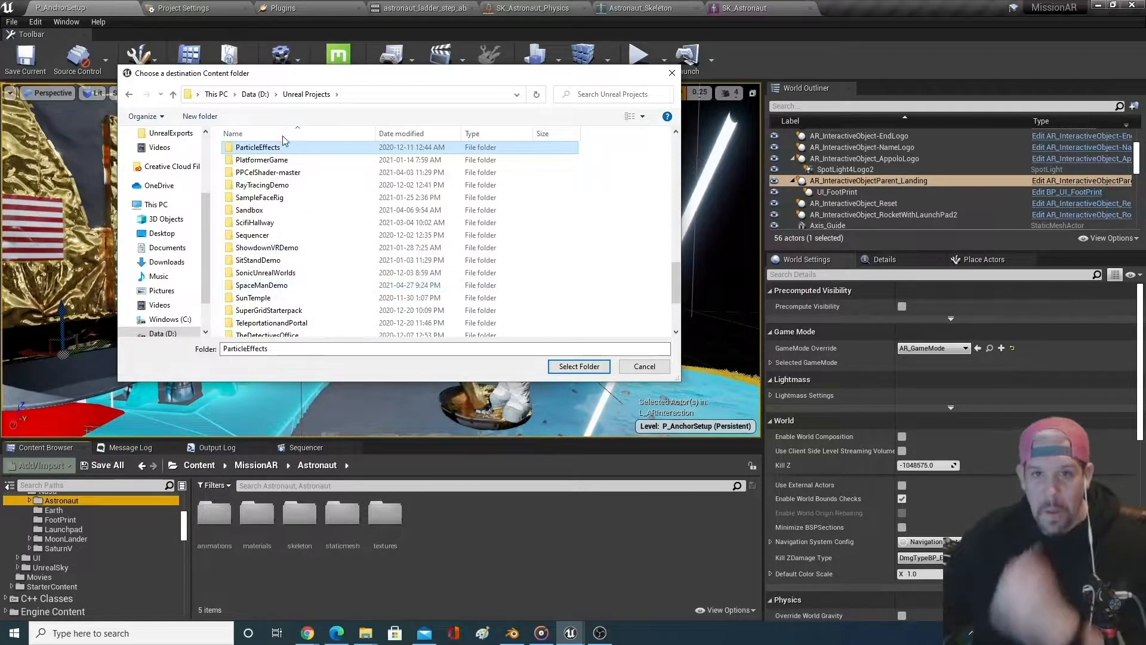
- Try the D:\Unreal Projects\SpaceManDemo folder as the migration destination, then decline placing the content there
scroll(297, 182, "up", 5)
scroll(296, 178, "up", 11)
left_click(270, 152)
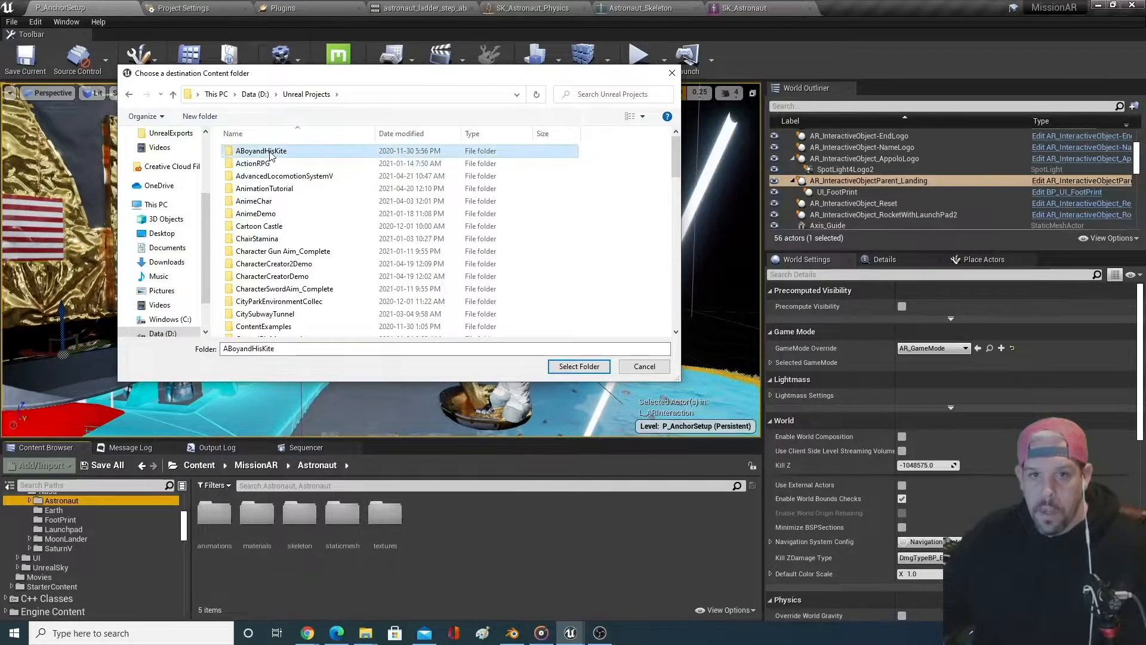
key("s")
key("p")
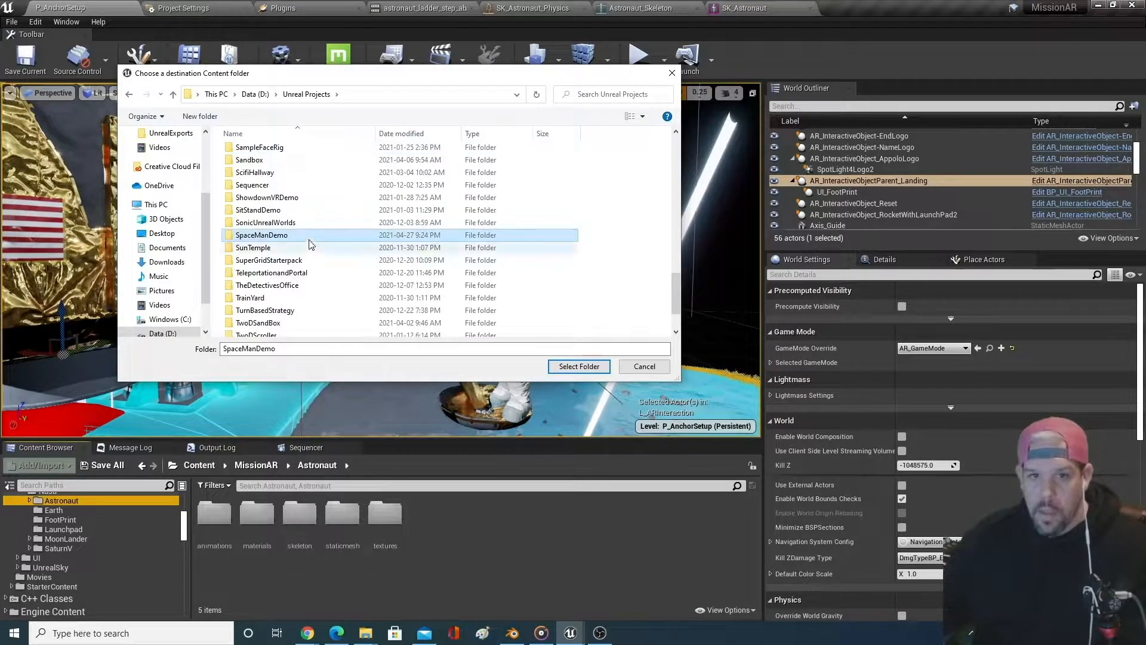
left_click(577, 367)
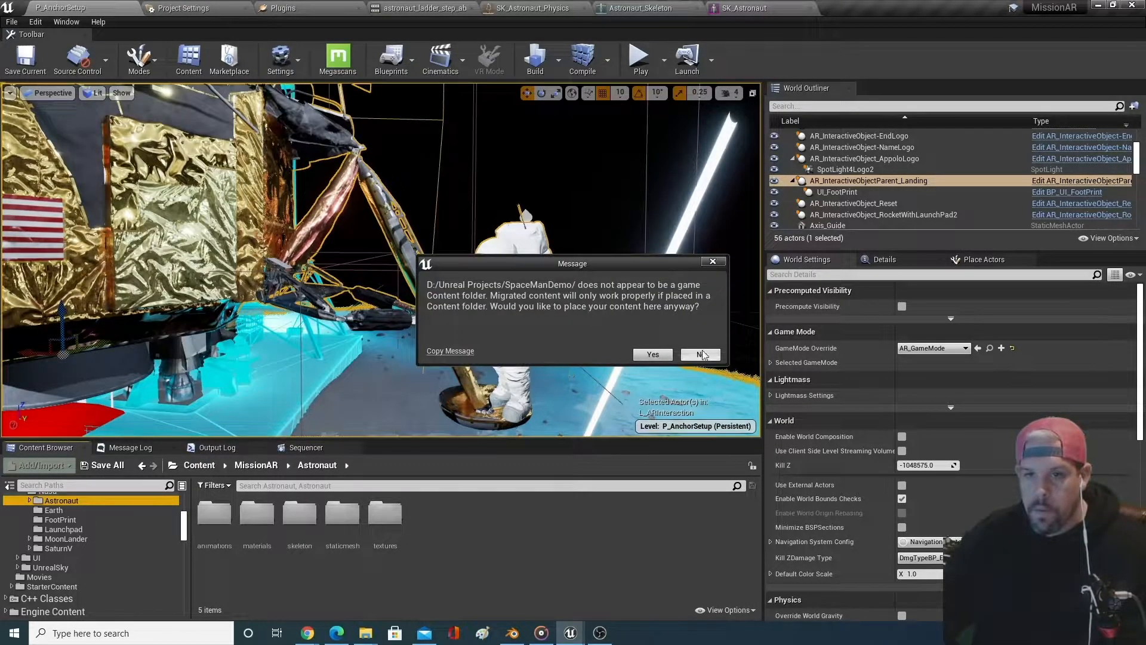
left_click(701, 355)
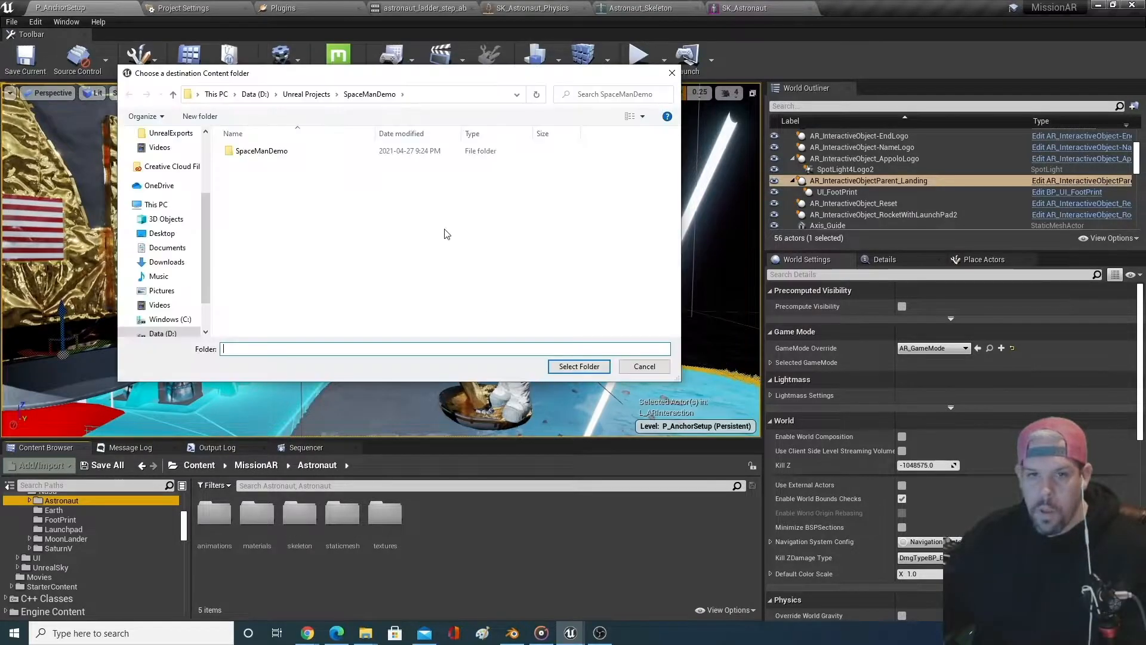
- Migrate the astronaut assets into the Content folder of the inner SpaceManDemo project folder
double_click(269, 154)
double_click(281, 164)
left_click(584, 369)
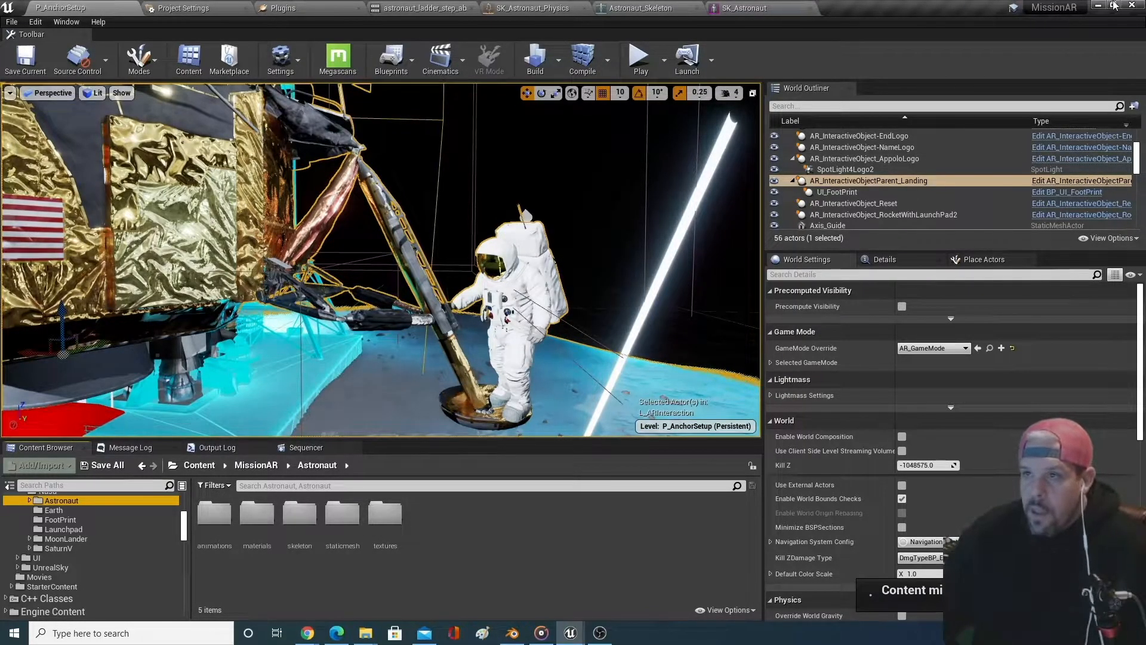
- Move the MissionAR editor window out of the way and switch to the maximized SpaceManDemo editor
double_click(912, 6)
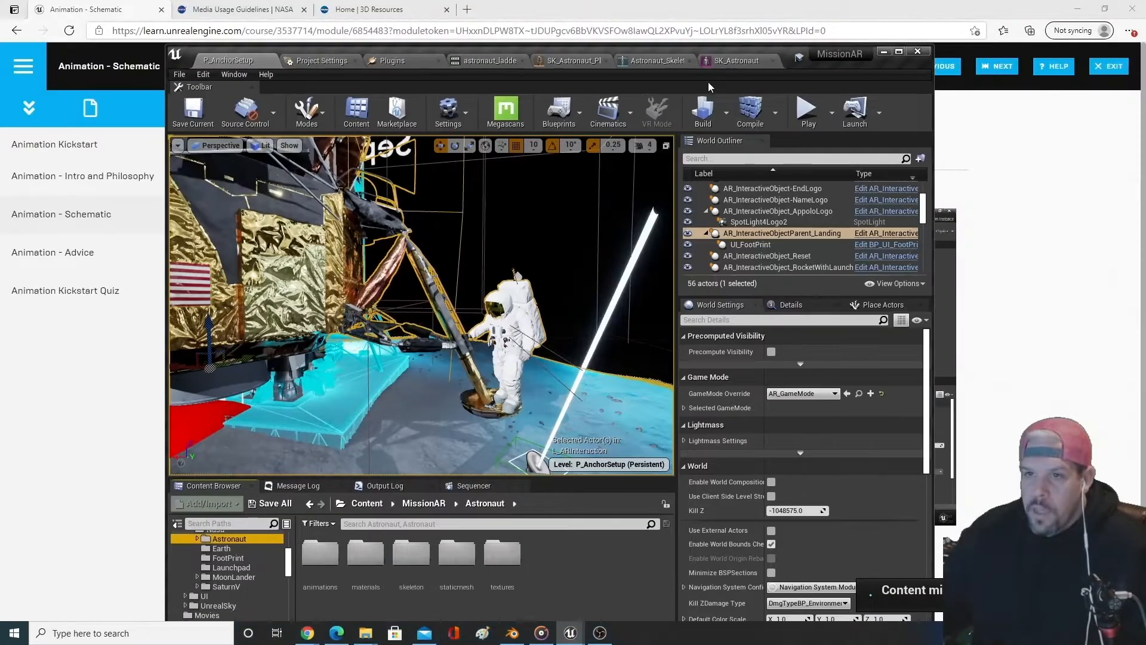
left_click_drag(749, 47, 738, 109)
double_click(739, 110)
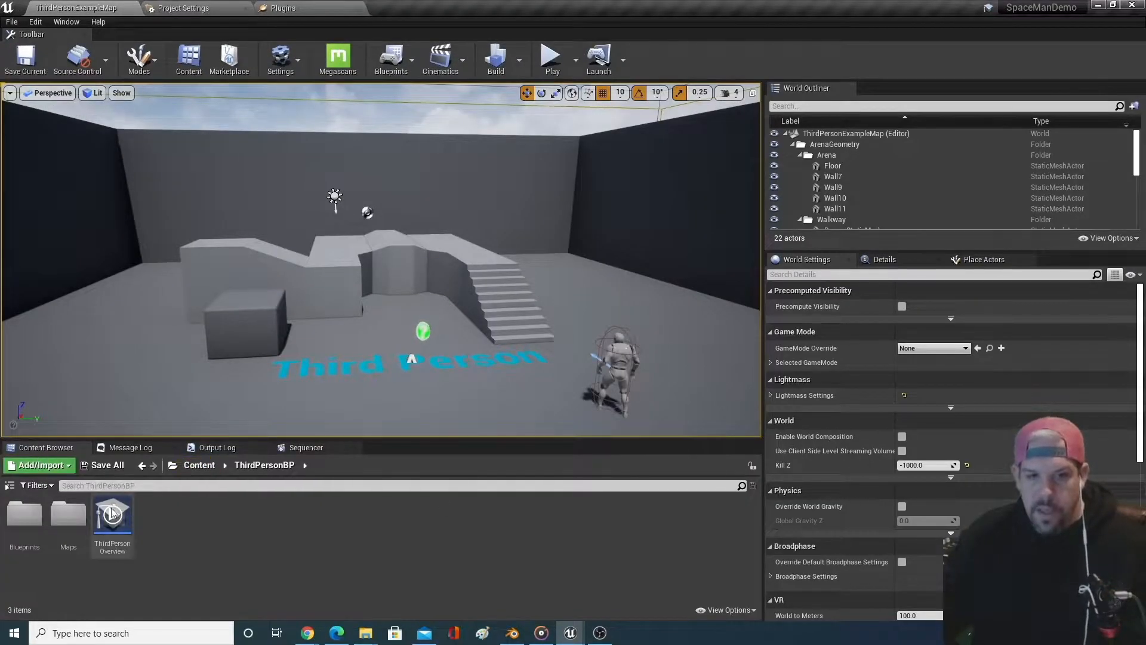
- Show the content folder tree and inspect the migrated MissionAR/Astronaut/animations folder
left_click(9, 484)
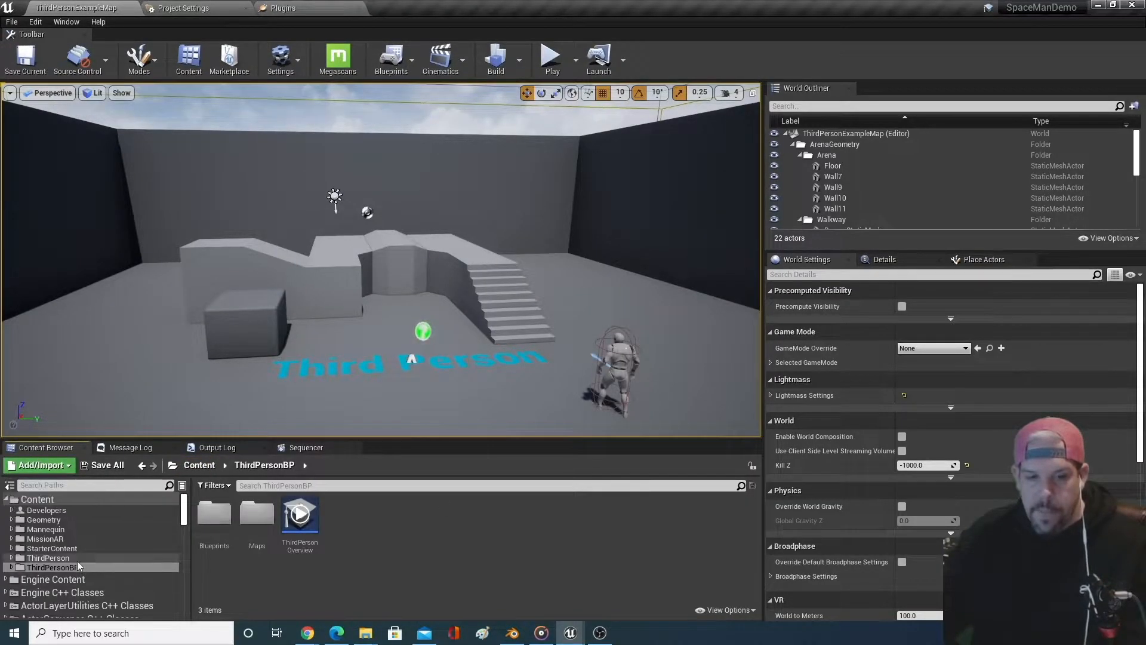
double_click(66, 541)
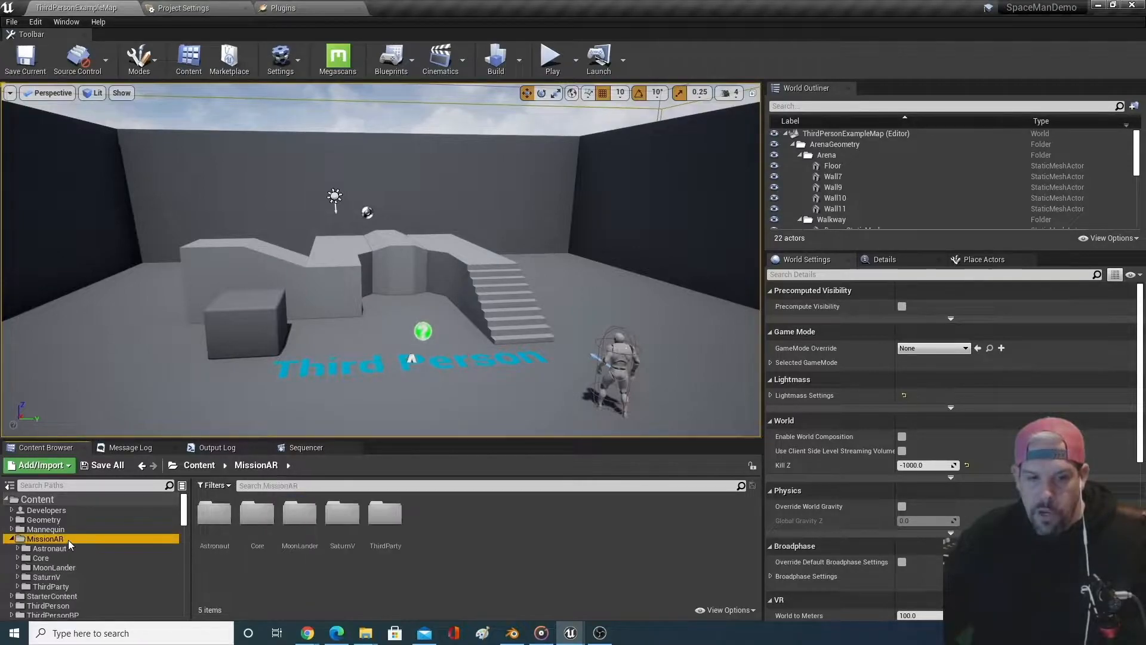
left_click(67, 549)
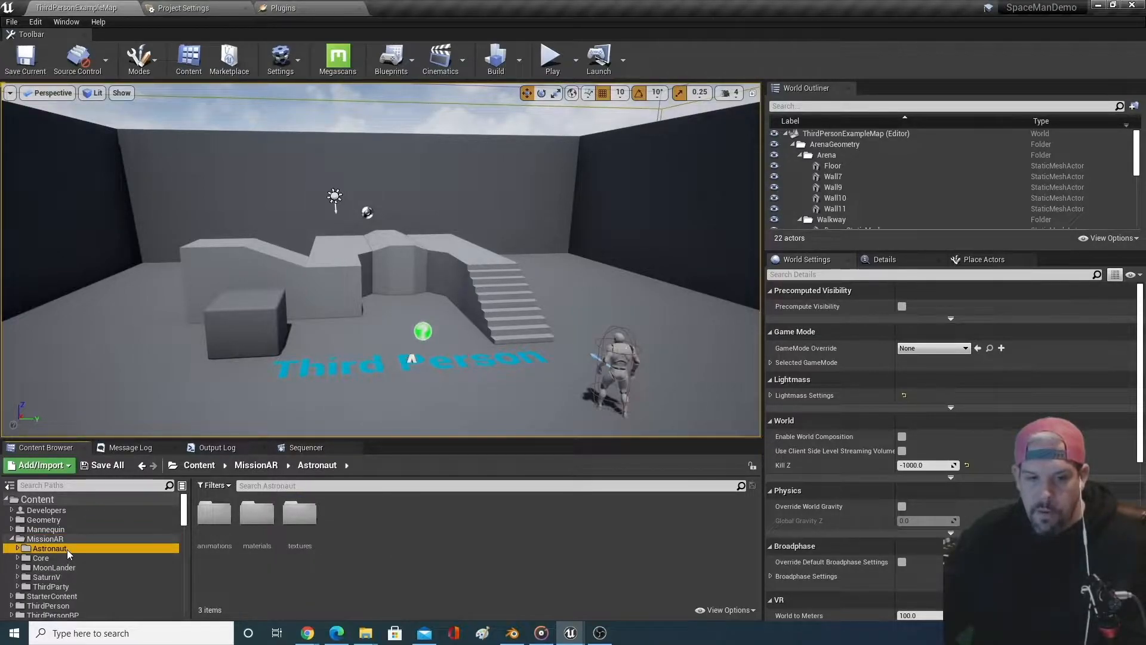
double_click(211, 521)
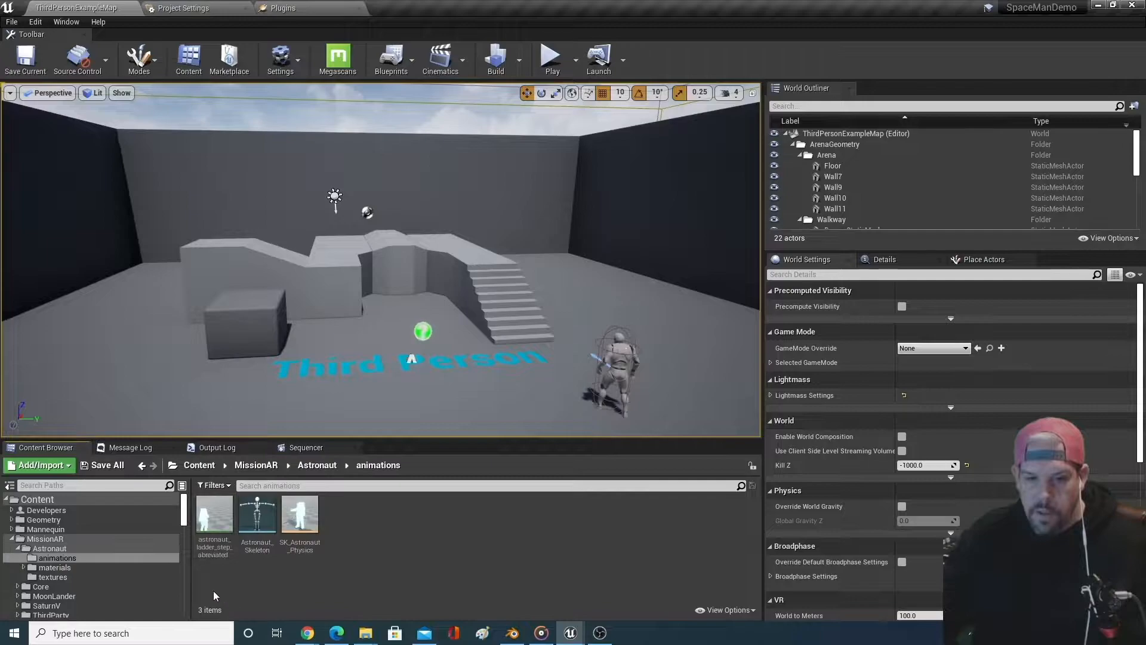
- Inspect the migrated skeleton and staticmesh folders under MissionAR/ThirdParty/Nasa/Astronaut, ending in the skeleton folder
scroll(90, 561, "down", 1)
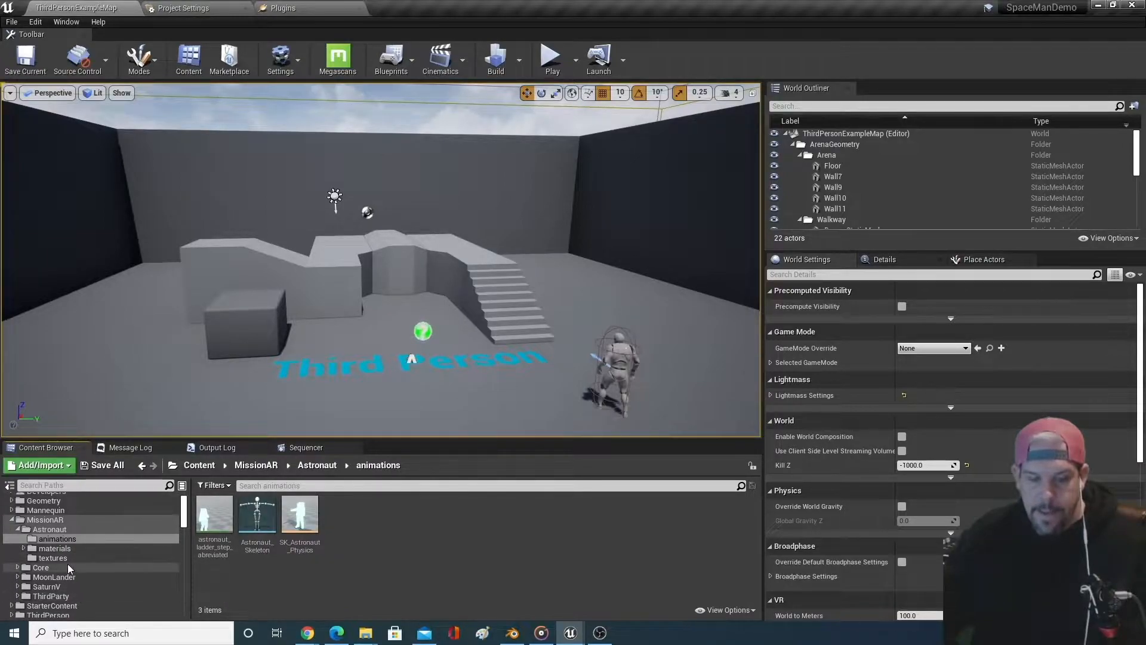
scroll(67, 563, "down", 2)
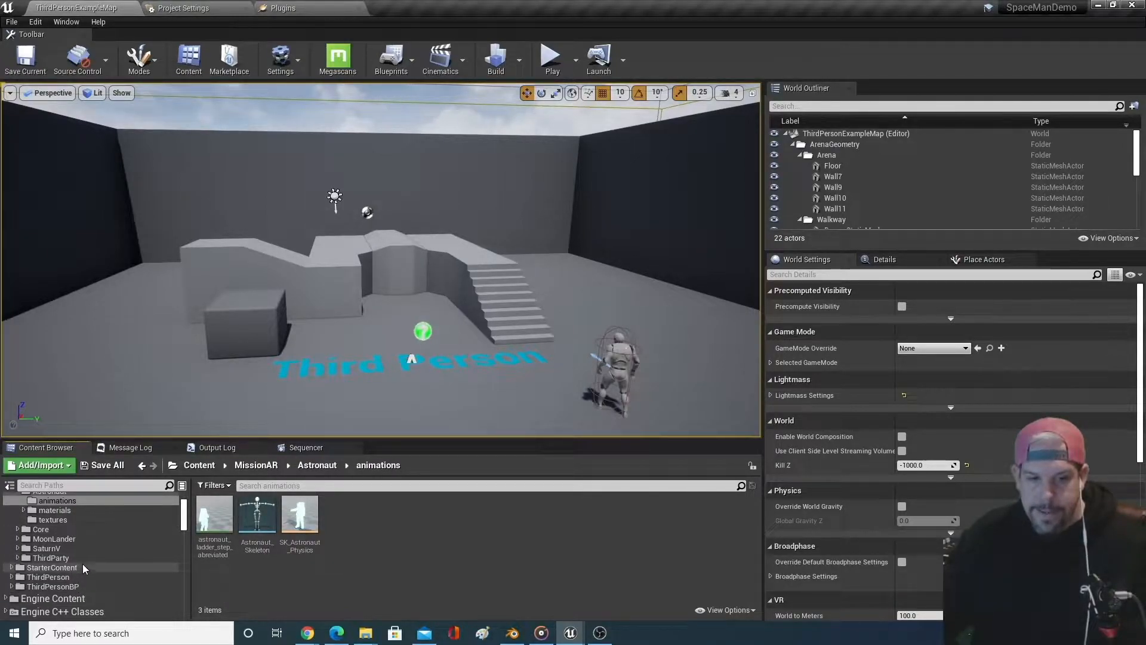
left_click(85, 558)
double_click(85, 558)
double_click(88, 567)
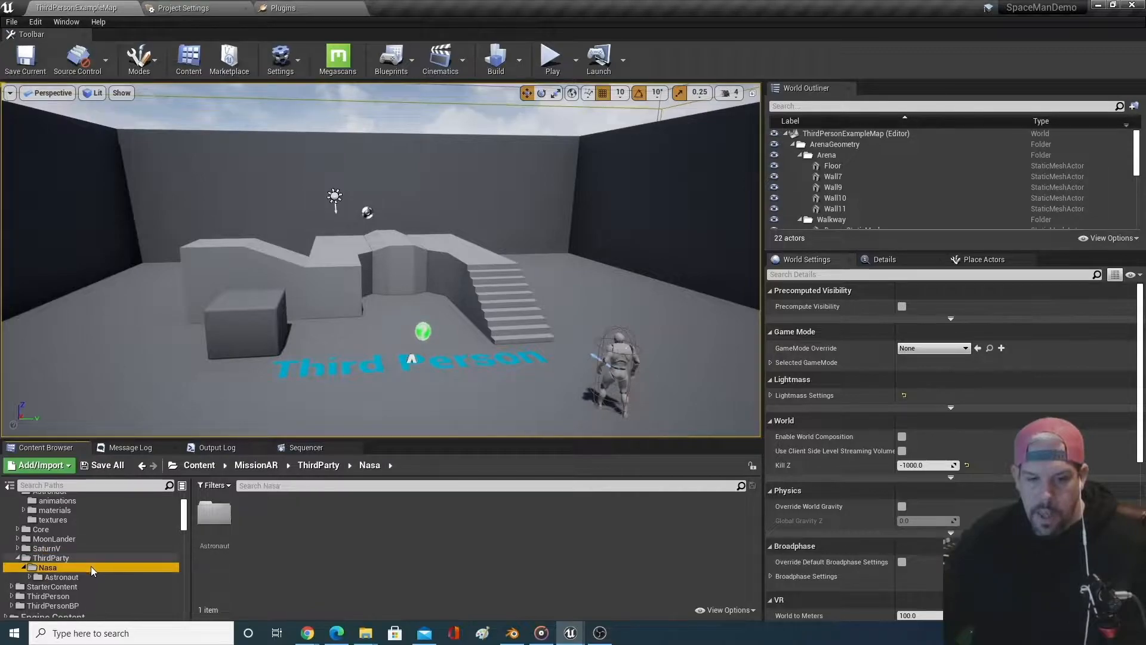
double_click(91, 576)
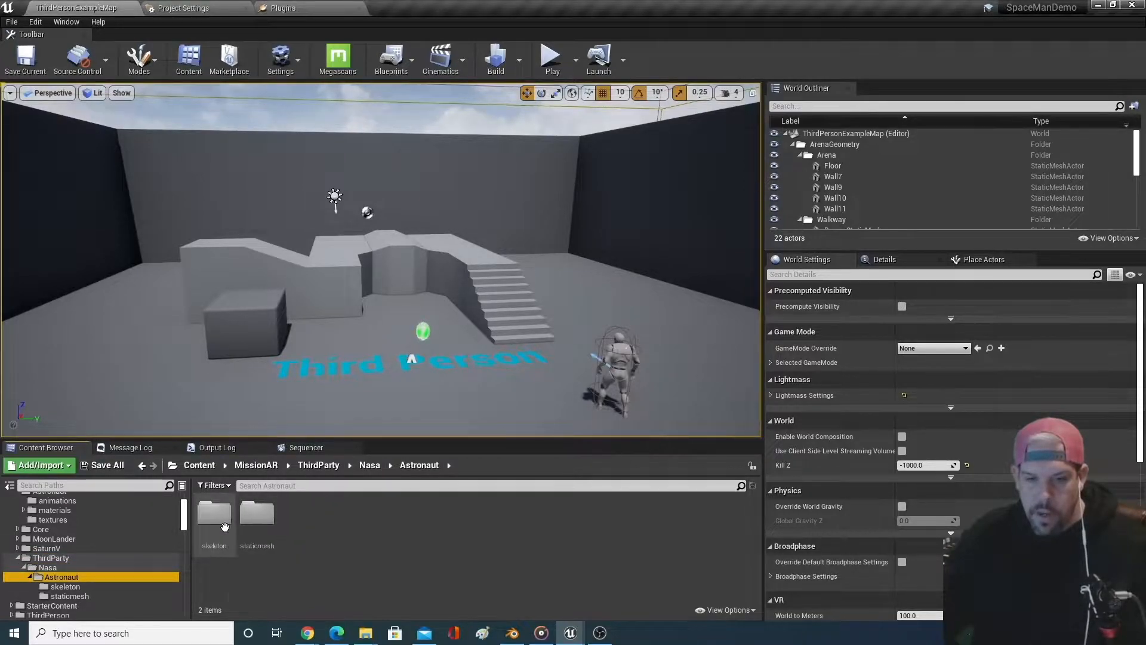
double_click(218, 519)
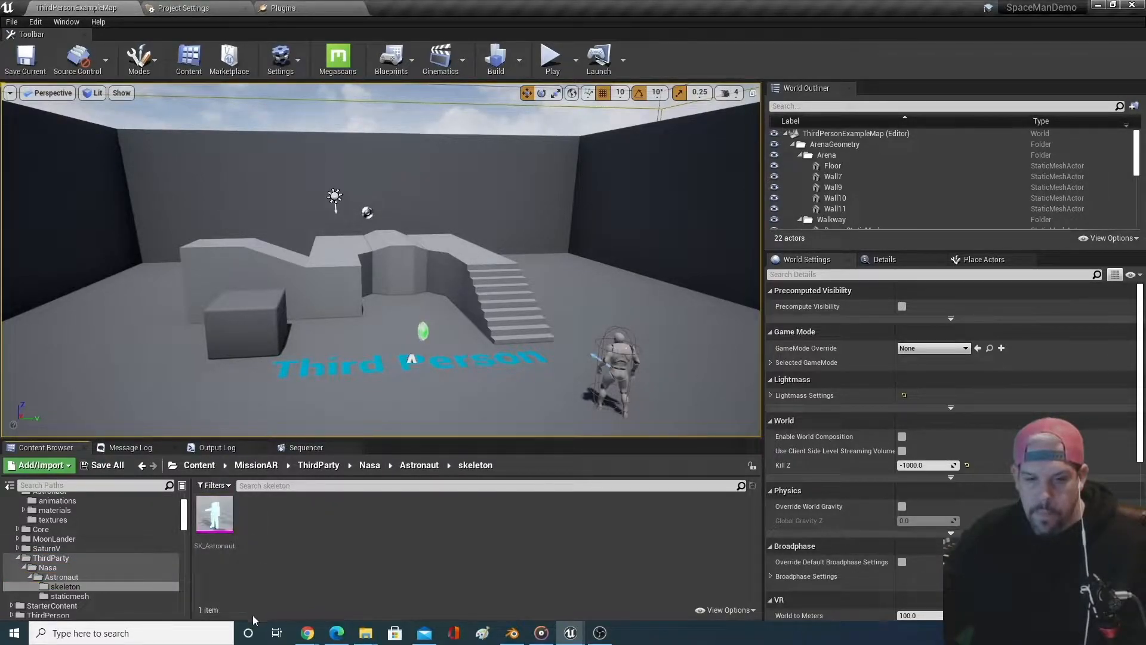
left_click(86, 595)
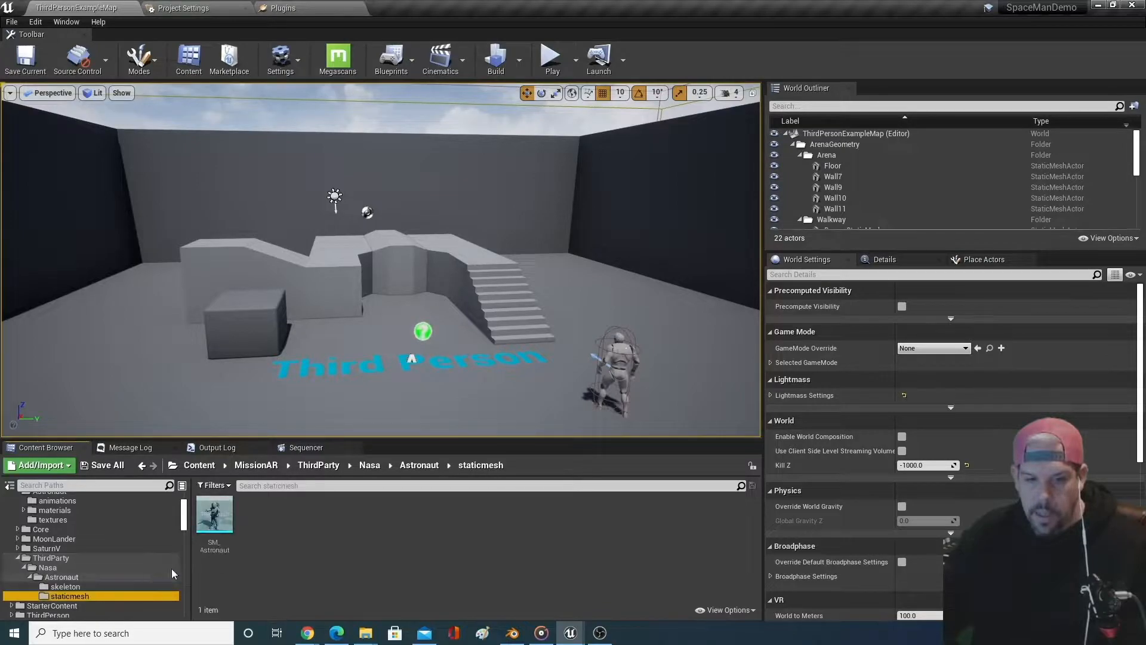
left_click(91, 586)
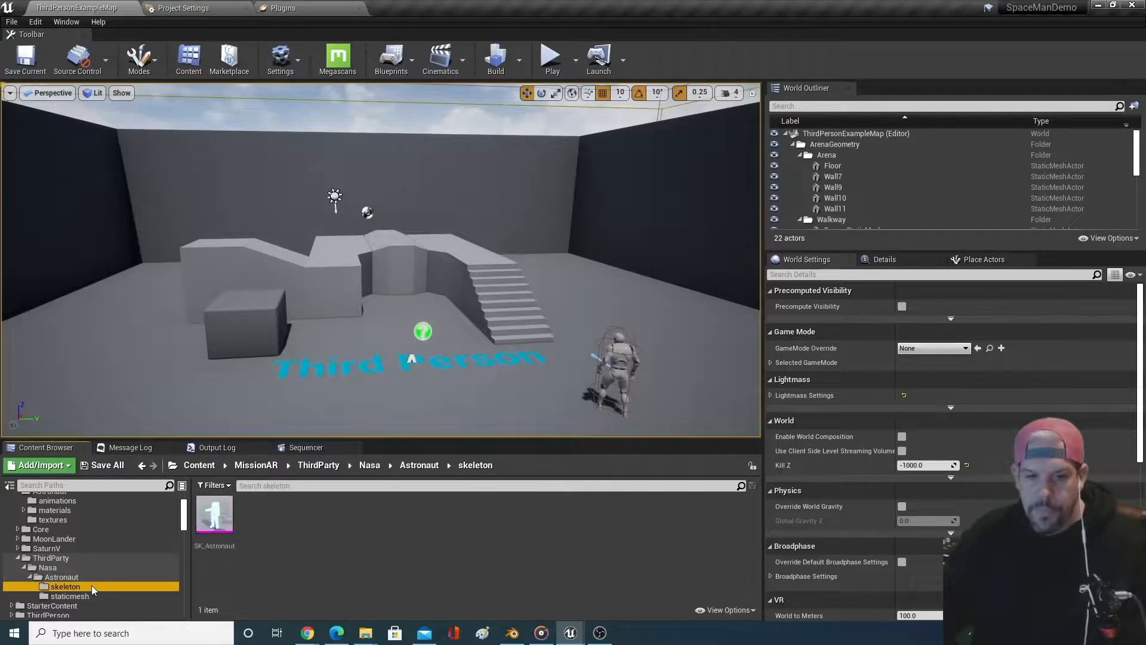
- Open the migrated SK_Astronaut skeletal mesh in its editor and show its skeleton tree and material slots
left_click(221, 519)
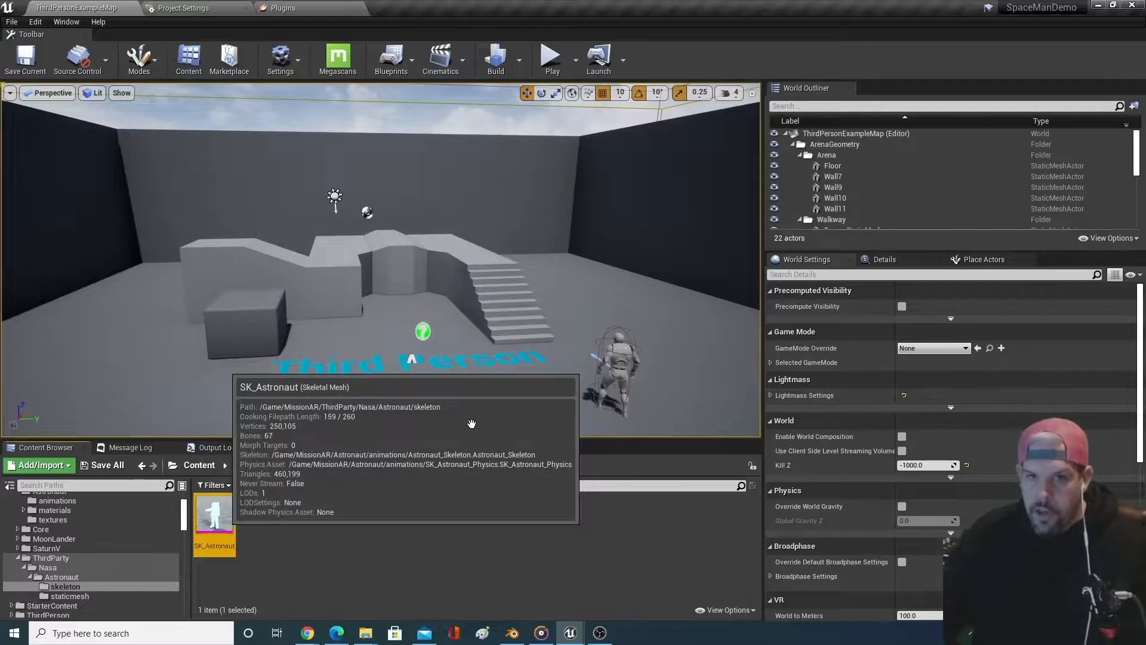
left_click_drag(516, 359, 521, 278)
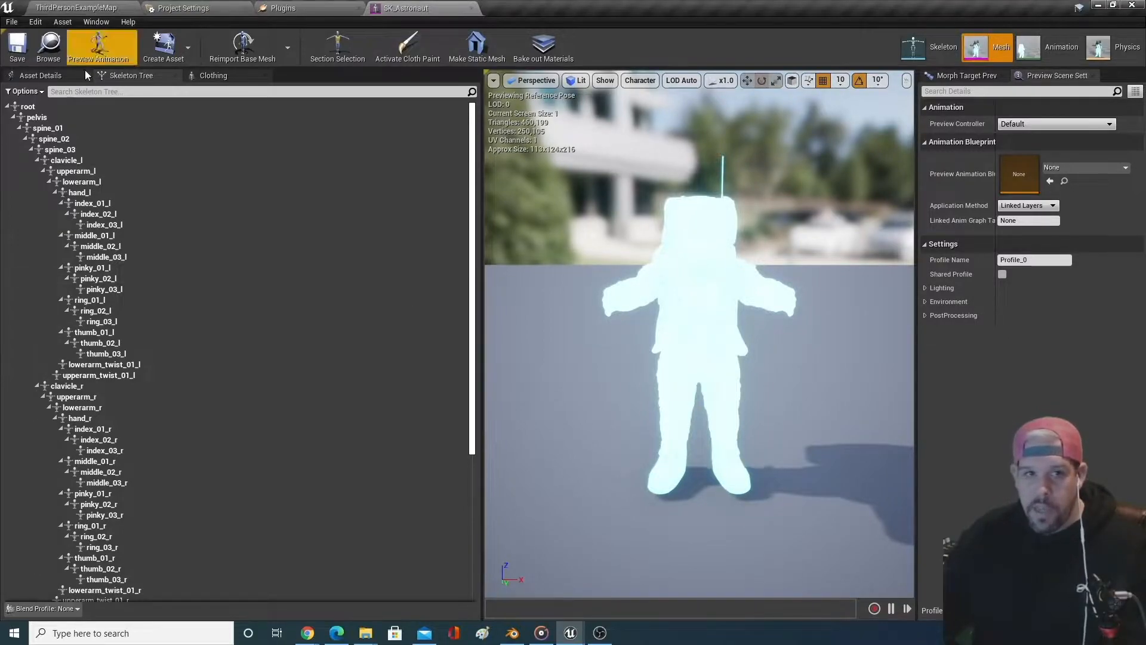
left_click(192, 77)
left_click(146, 76)
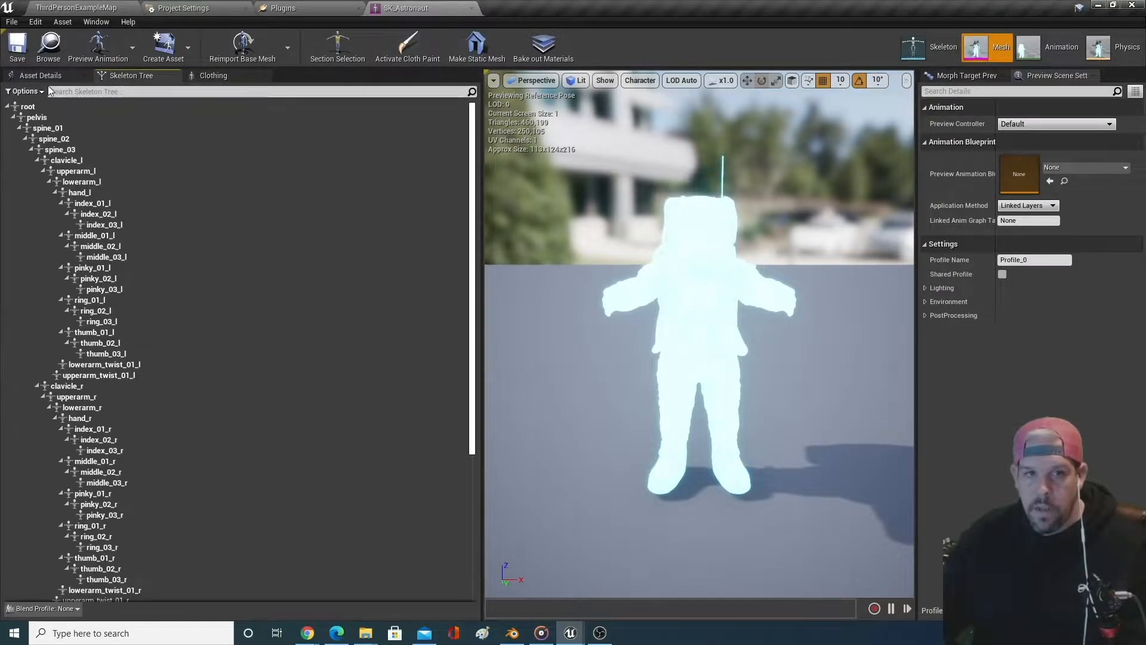
left_click(41, 76)
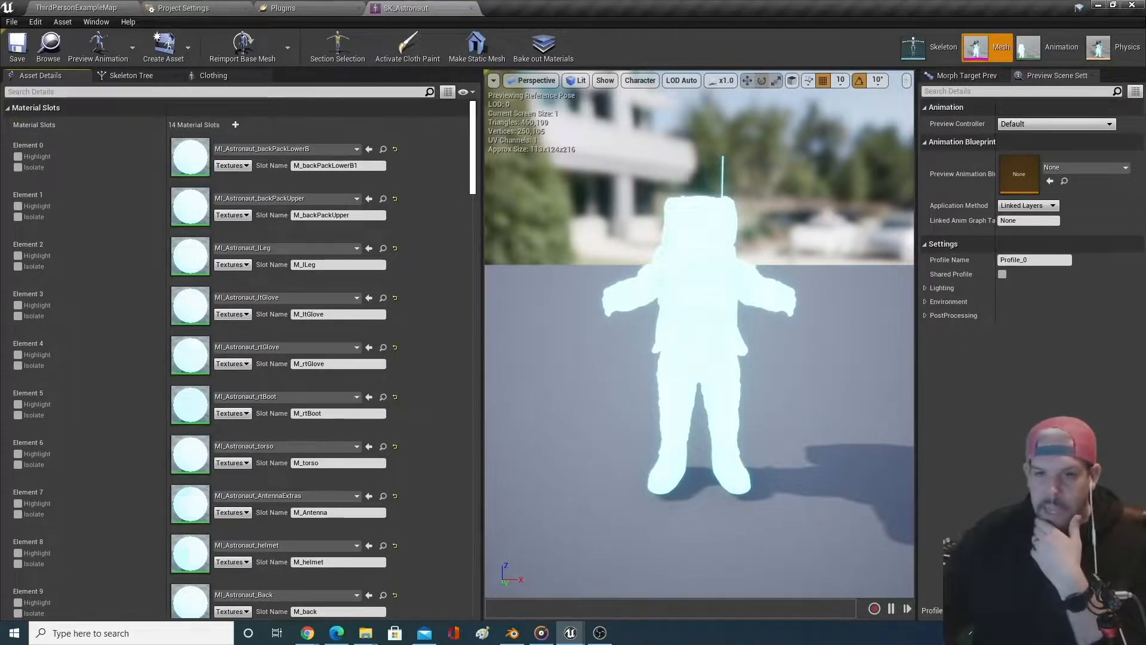
- Bring back the MissionAR editor window and open the original SK_Astronaut from the ThirdParty/Nasa/Astronaut/skeleton folder
left_click_drag(1145, 112, 931, 57)
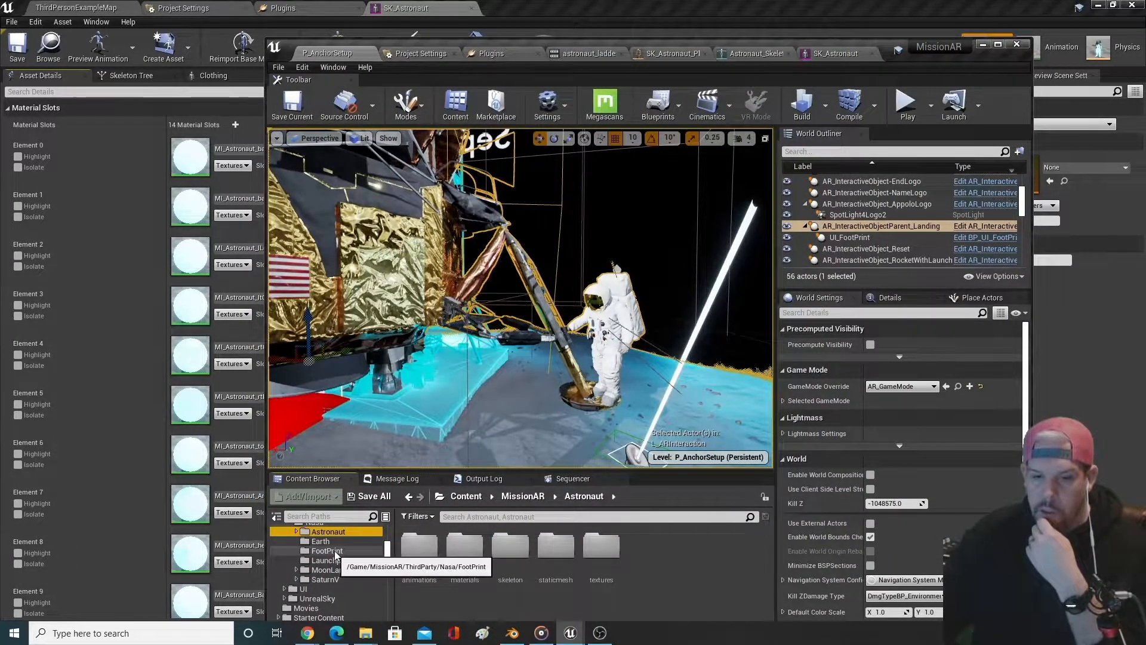
scroll(349, 552, "down", 2)
scroll(348, 552, "up", 3)
left_click(342, 532)
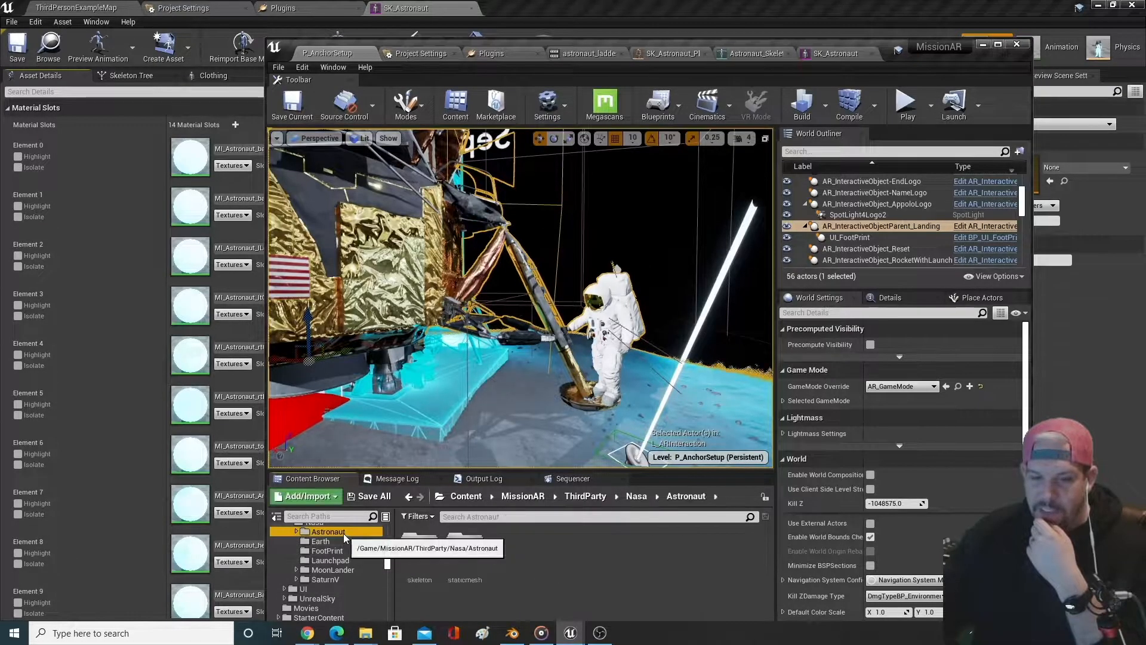
left_click(346, 542)
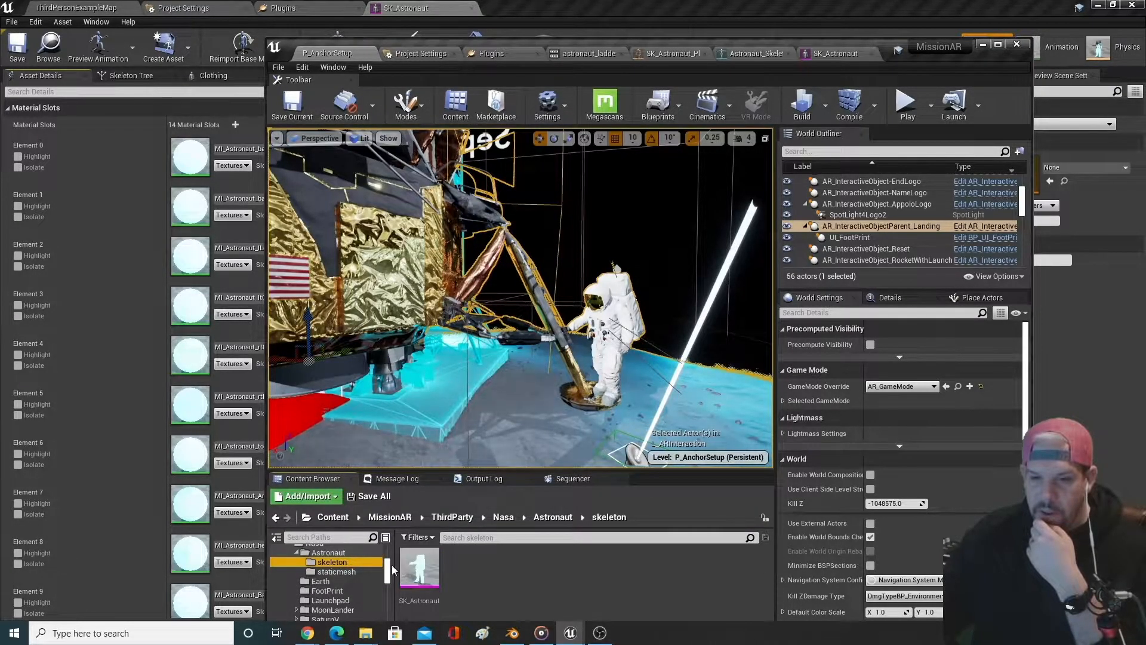
double_click(431, 565)
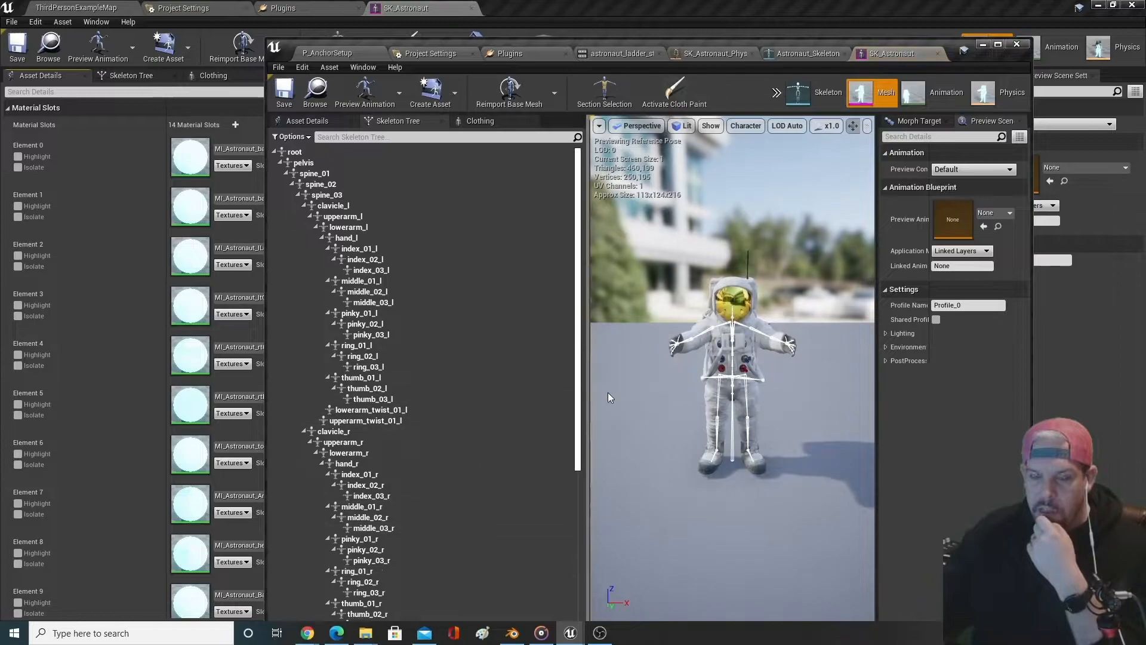
- Show the original SK_Astronaut's material slots for comparison with the migrated mesh, and move the MissionAR window aside
left_click(332, 54)
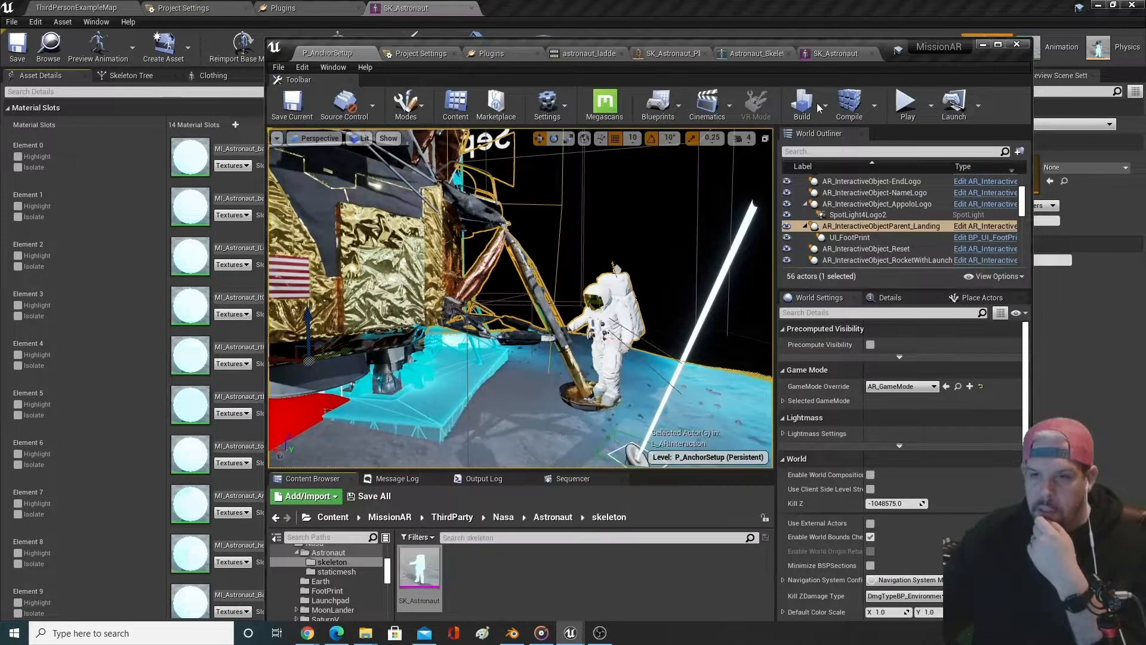
left_click(835, 55)
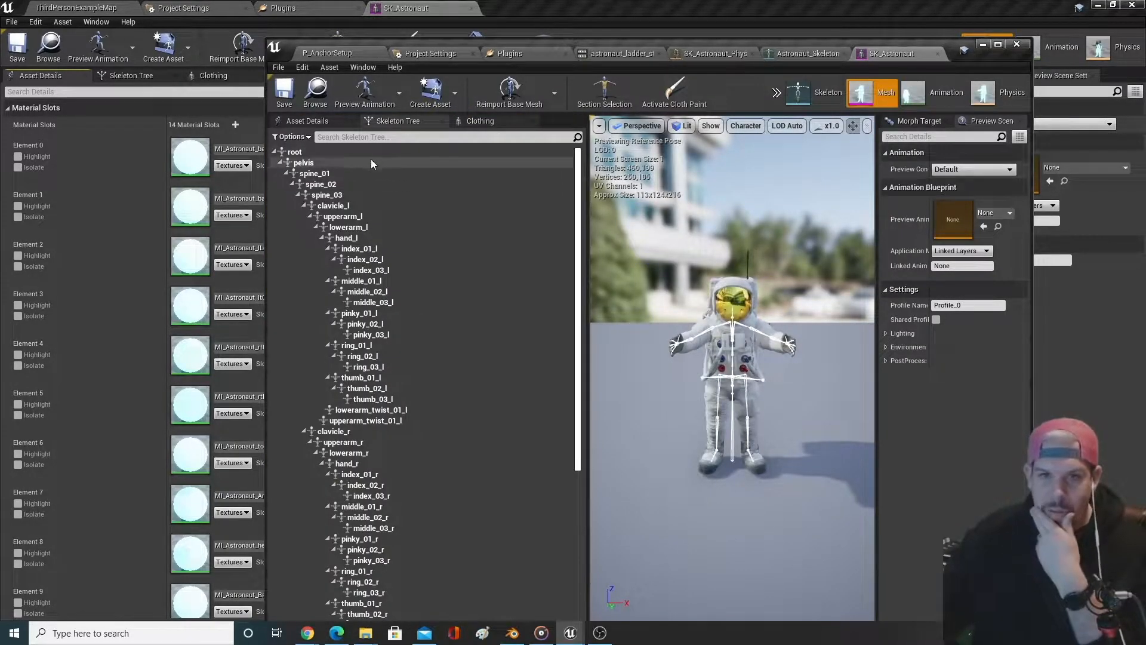
left_click(306, 121)
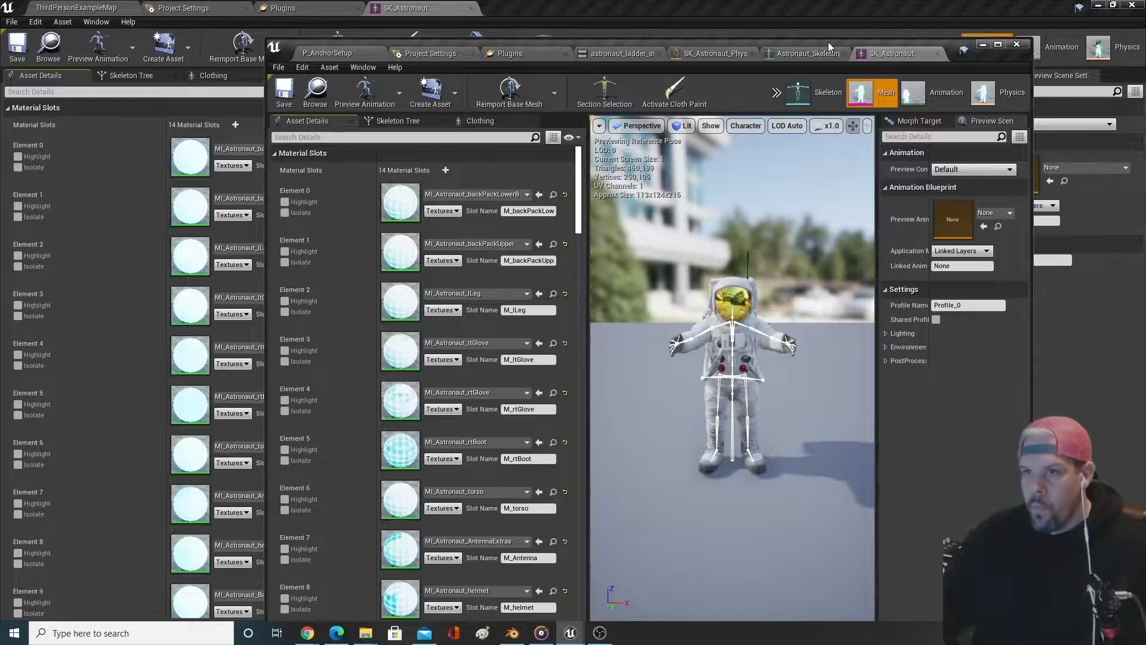
left_click_drag(829, 42, 948, 50)
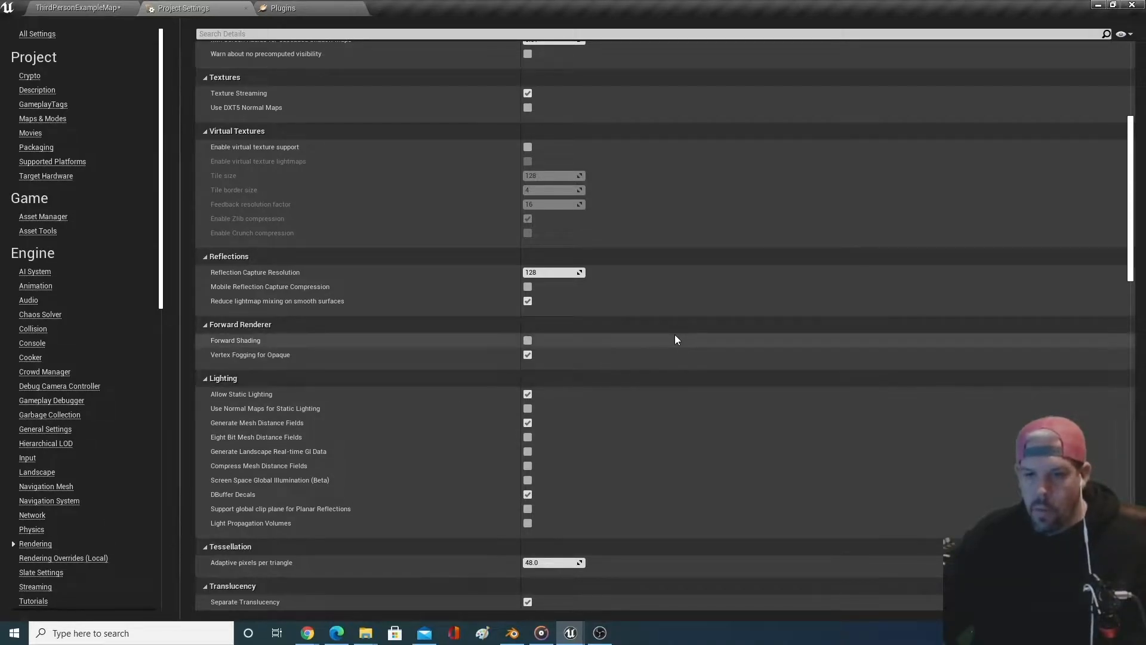
- Review the Rendering project settings and read the Unreal Engine documentation page on Mesh Distance Fields in Edge, returning to the editor
scroll(646, 325, "up", 2)
scroll(603, 364, "down", 2)
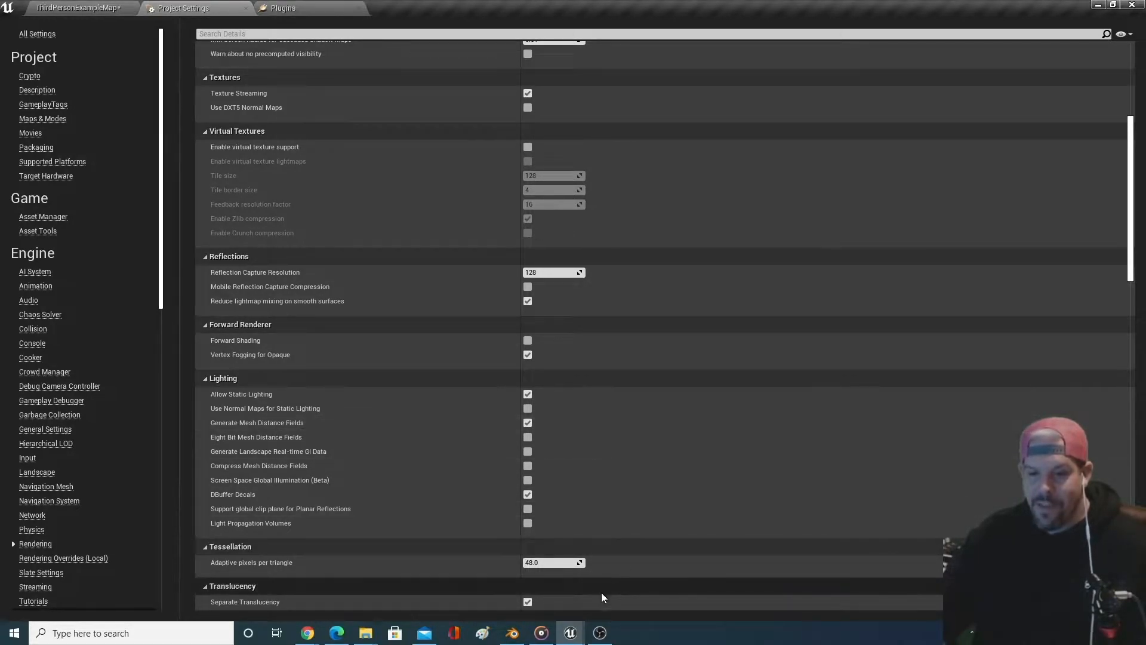
left_click(347, 636)
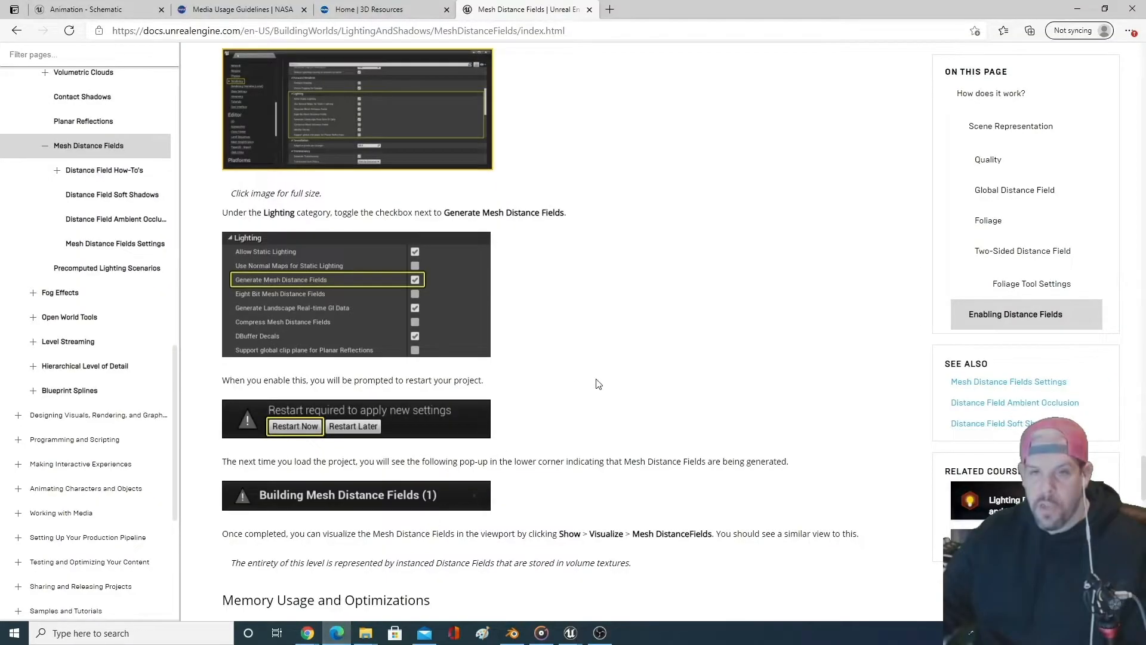
scroll(598, 384, "up", 20)
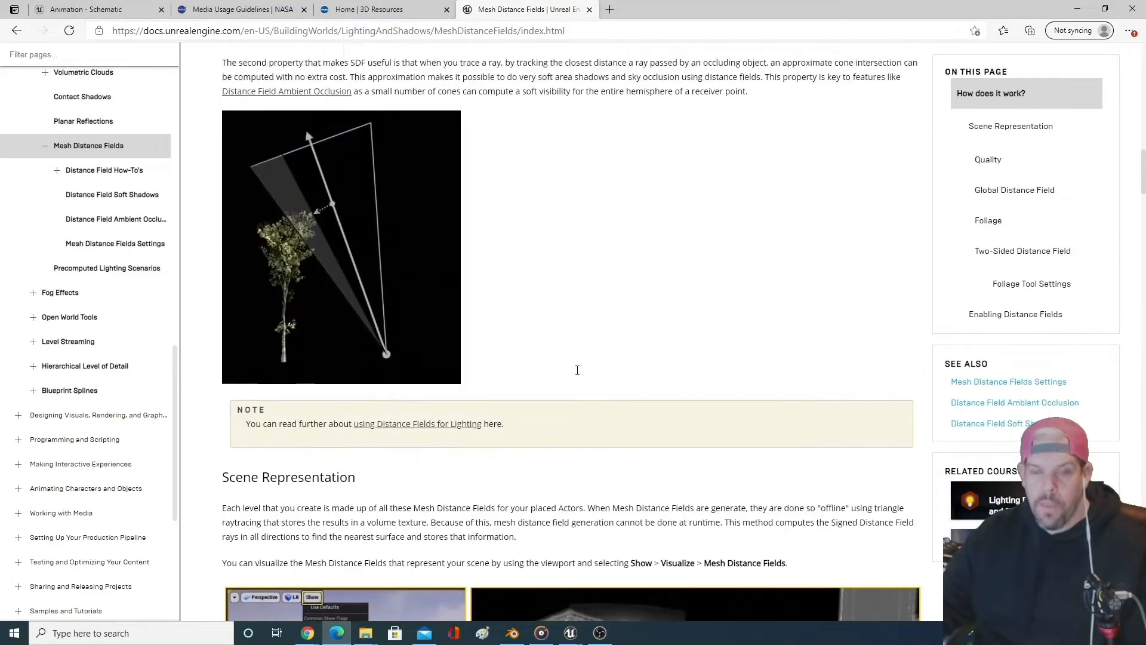
scroll(574, 367, "up", 15)
scroll(496, 236, "down", 10)
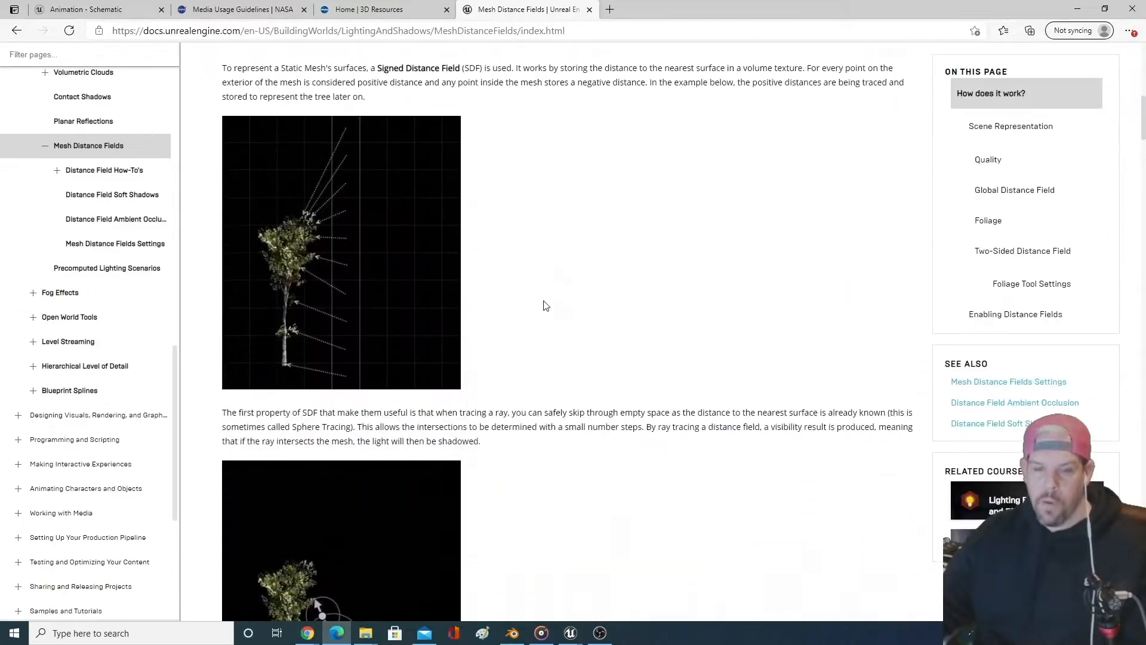
scroll(601, 305, "down", 20)
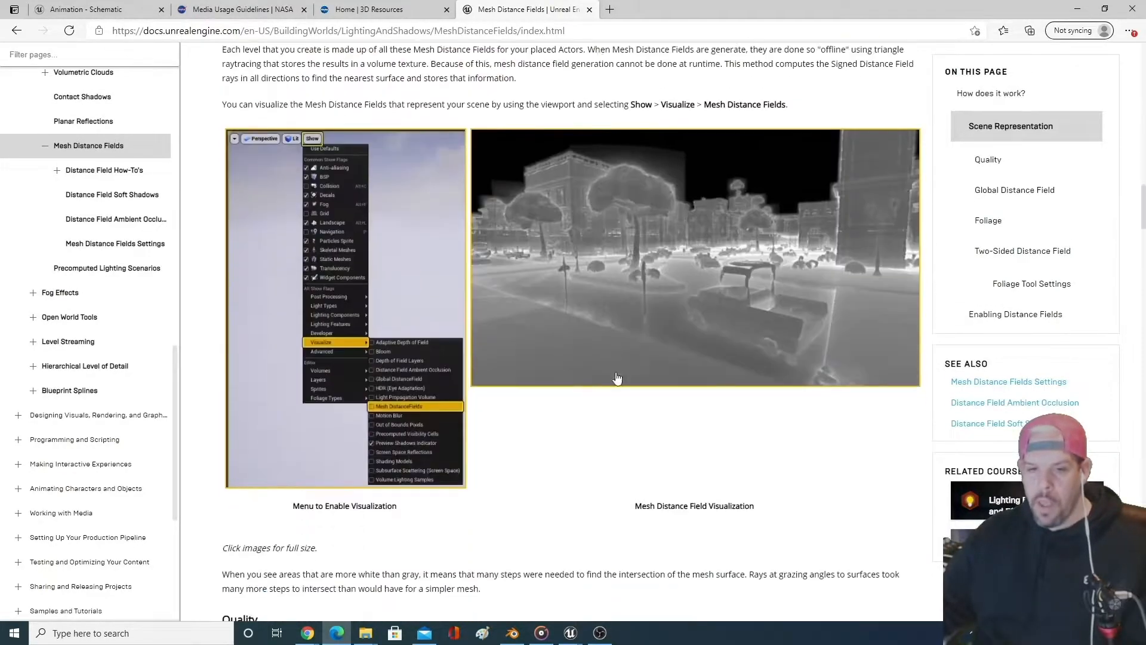
scroll(621, 379, "down", 20)
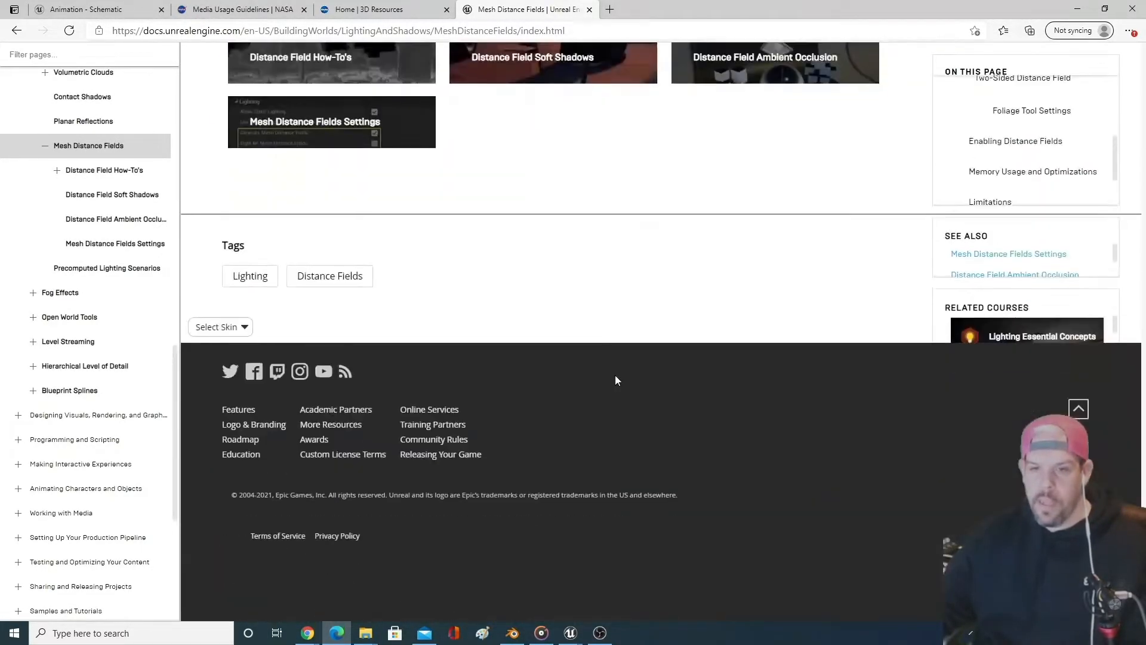
scroll(614, 372, "up", 15)
scroll(618, 370, "up", 15)
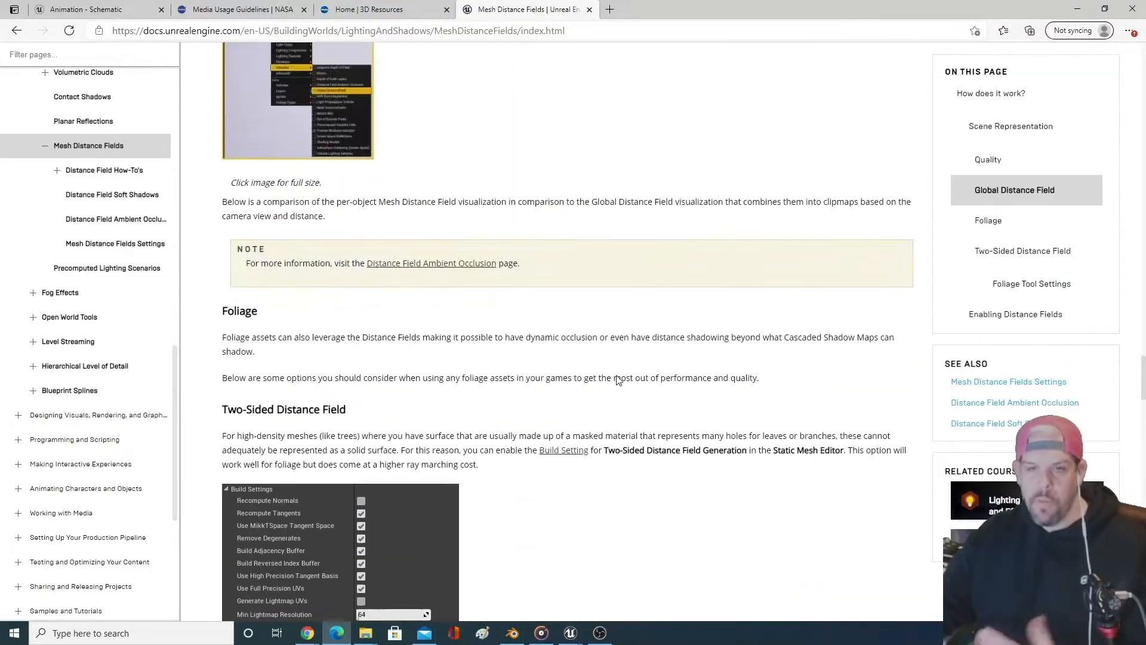
scroll(627, 335, "up", 15)
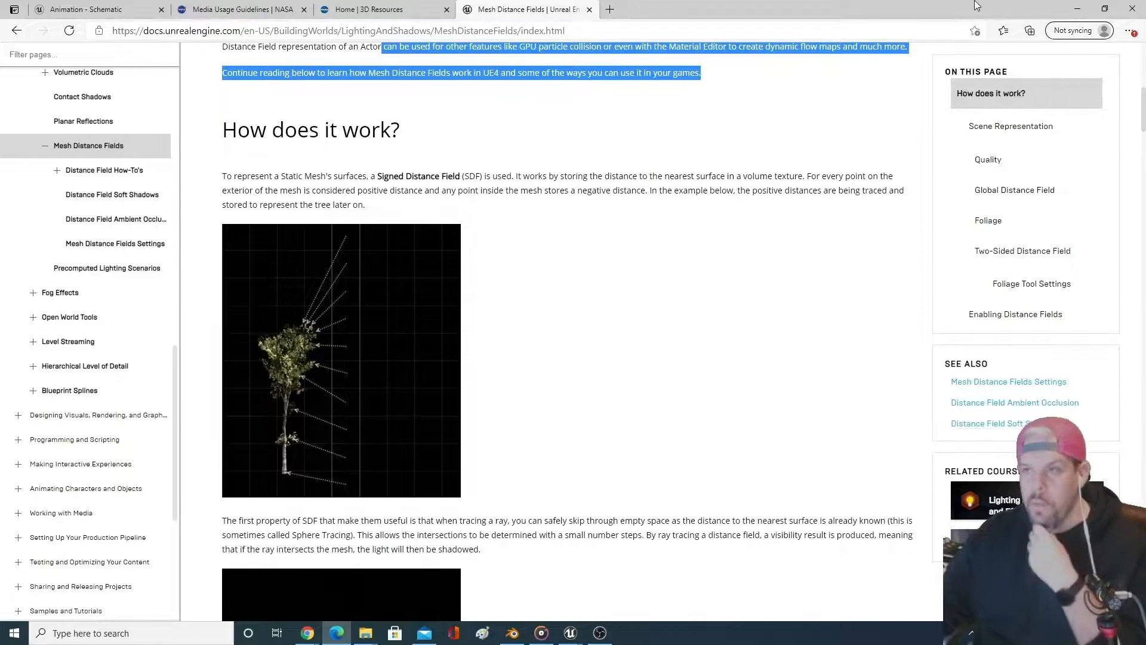
left_click(1071, 6)
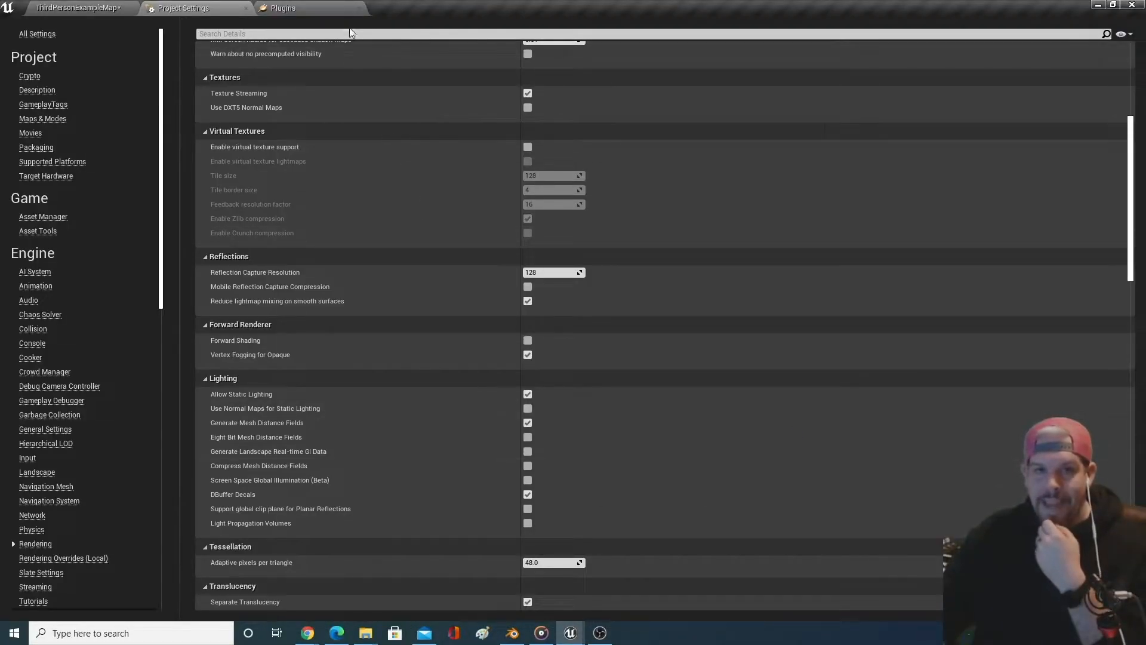
- Close the Project Settings and Plugins windows, leaving the ThirdPersonExampleMap level open
left_click(245, 8)
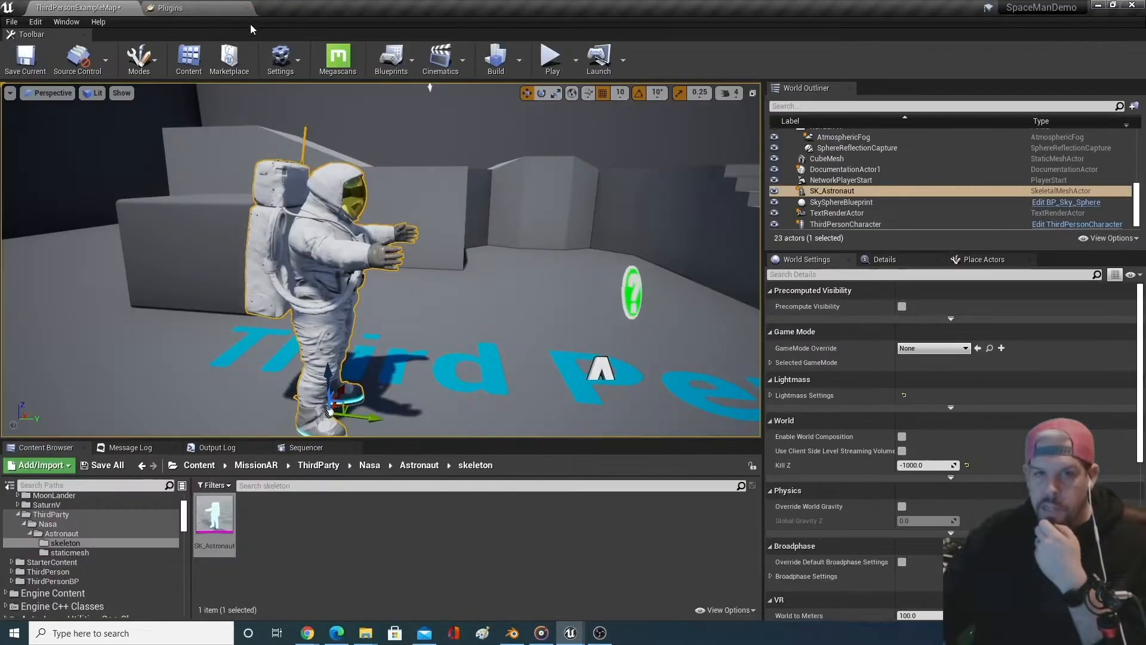
left_click(199, 12)
left_click(246, 9)
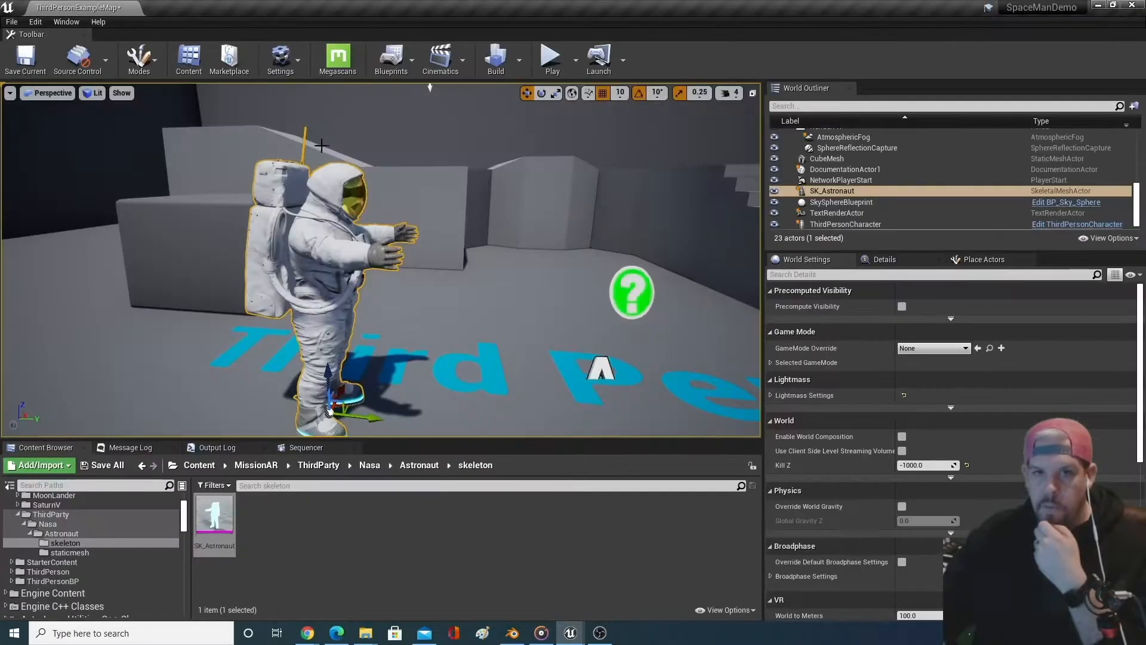
- Examine the astronaut placed in the level from the front, including its helmet and suit
scroll(490, 326, "down", 3)
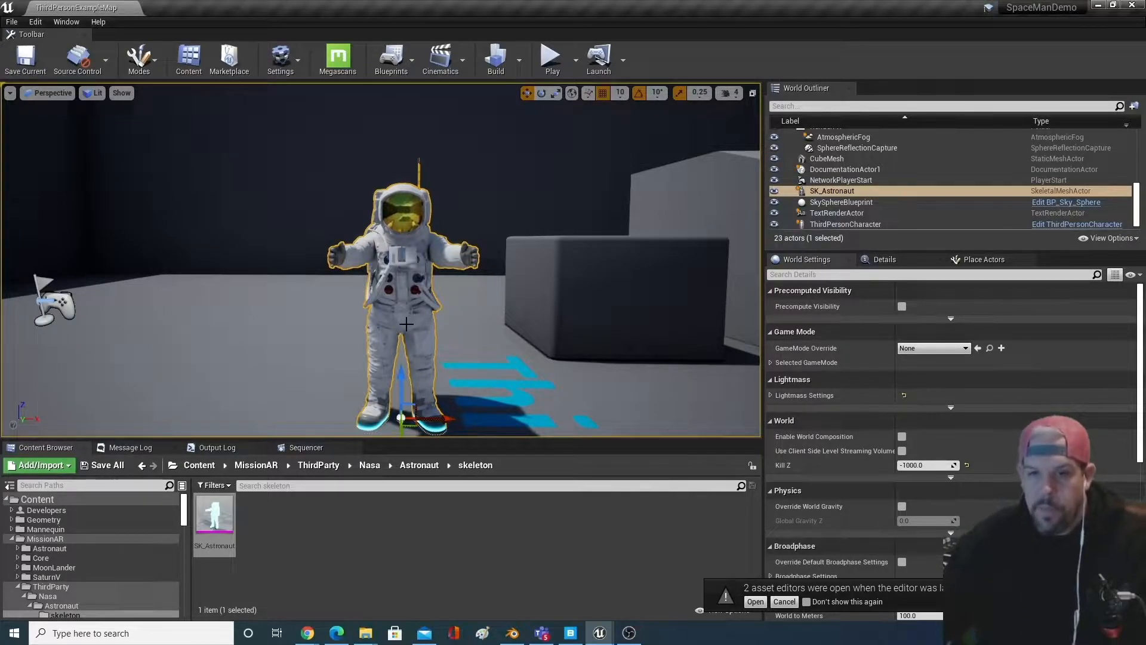
scroll(406, 323, "up", 3)
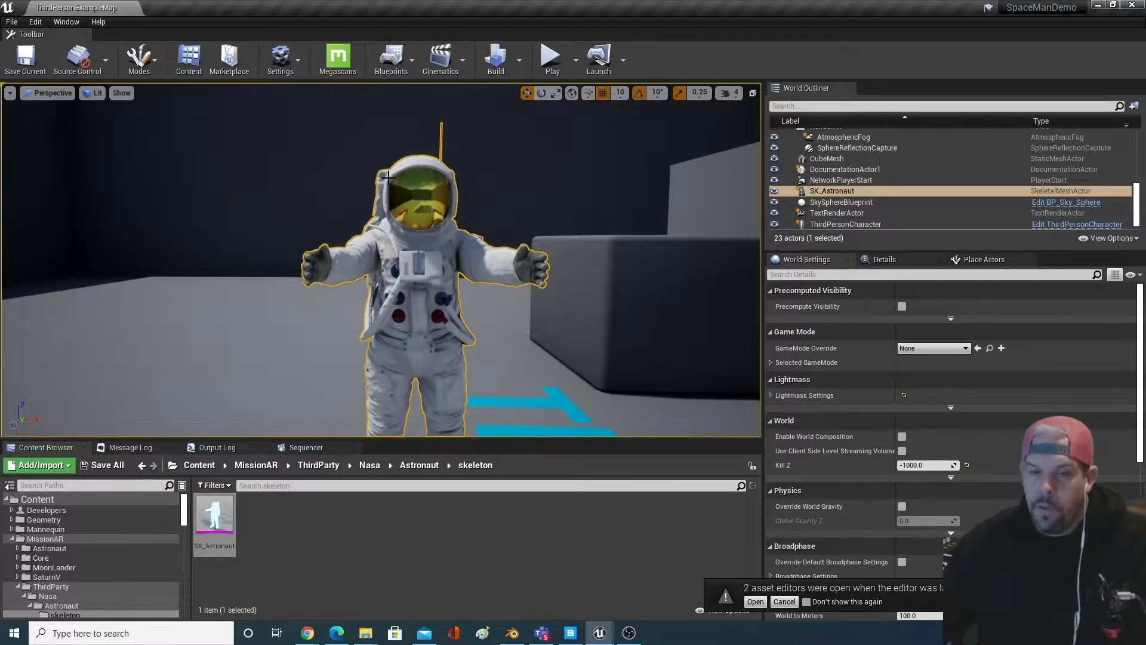
left_click_drag(404, 238, 476, 367)
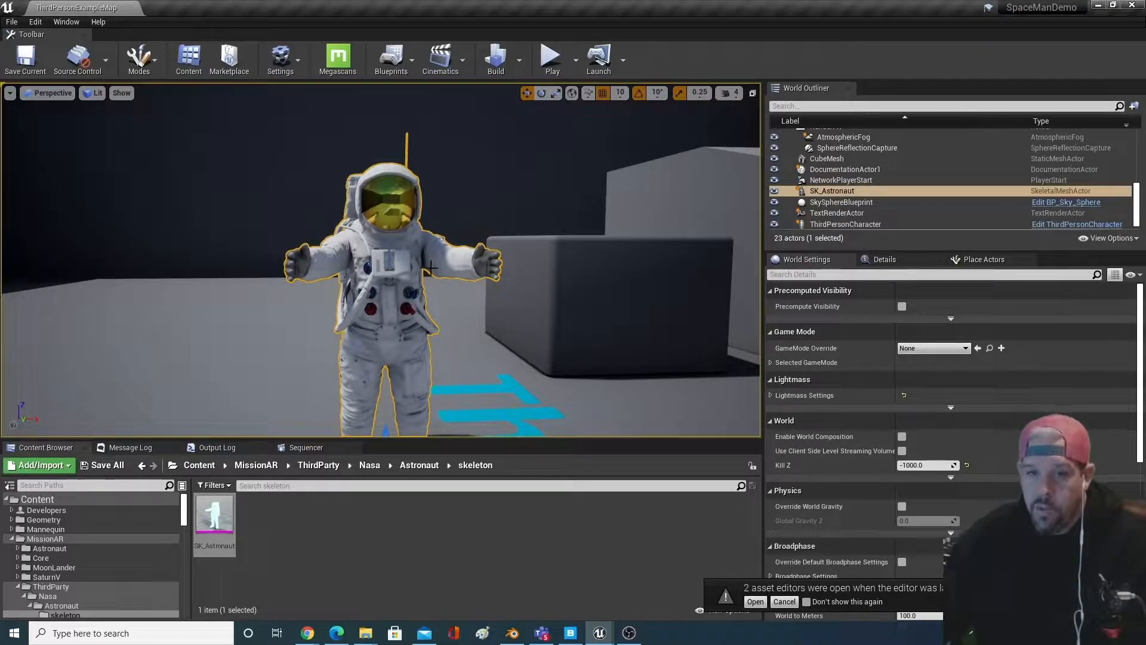
scroll(430, 269, "up", 2)
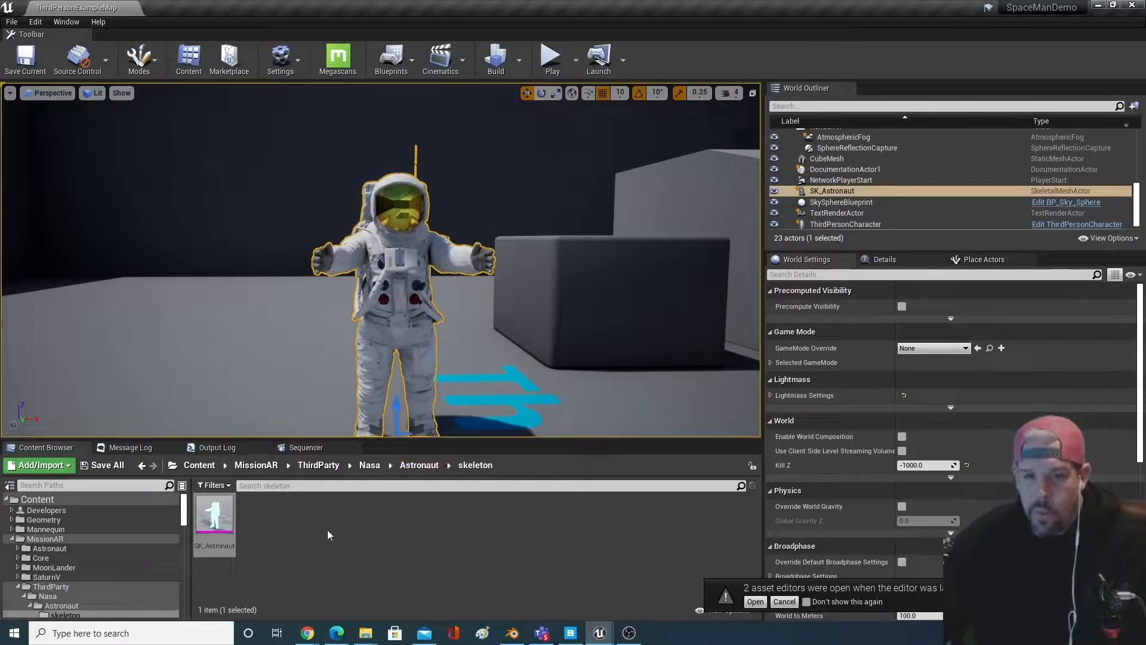
- Open the SK_Astronaut skeletal mesh and review its list of material slots down to the backpack element
double_click(216, 521)
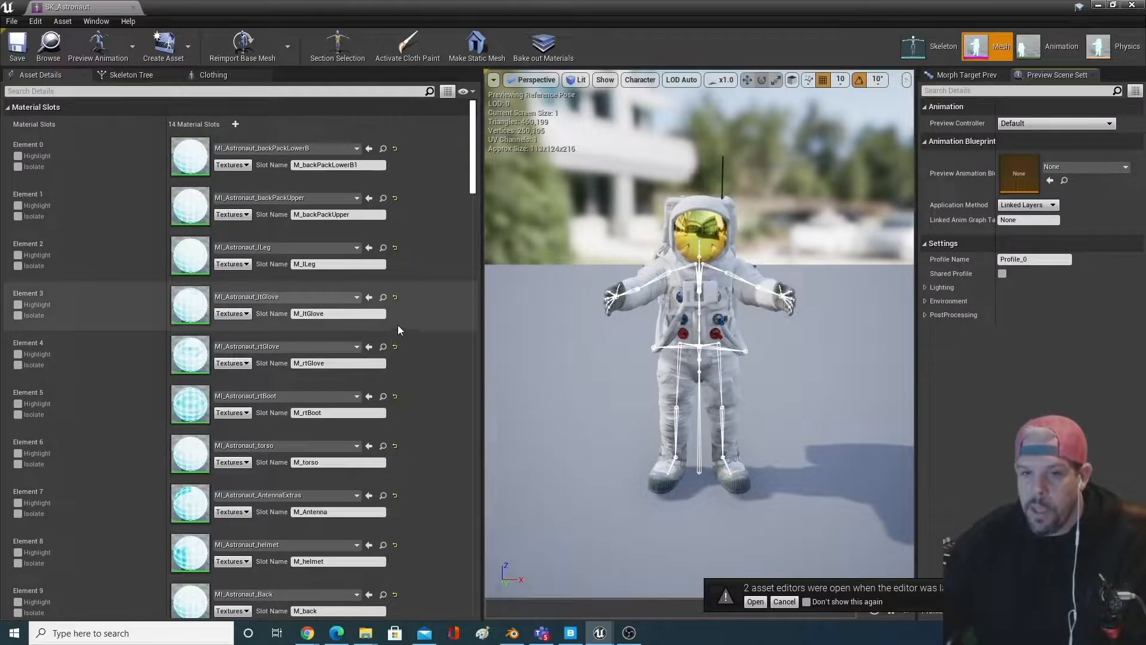
scroll(436, 324, "down", 1)
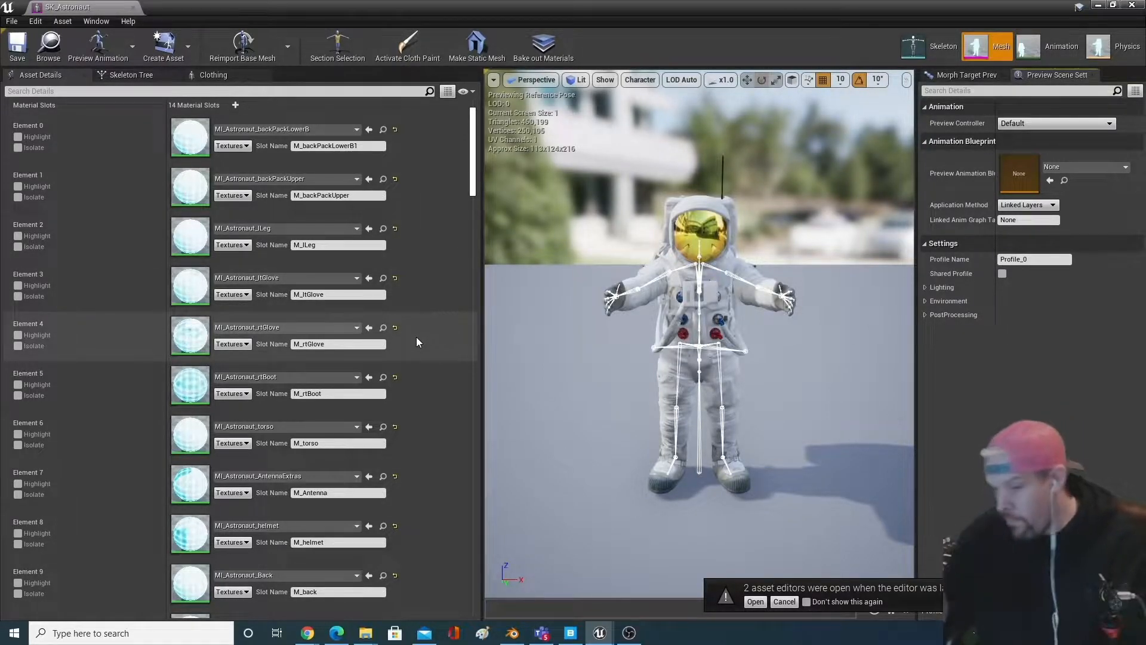
scroll(374, 304, "down", 2)
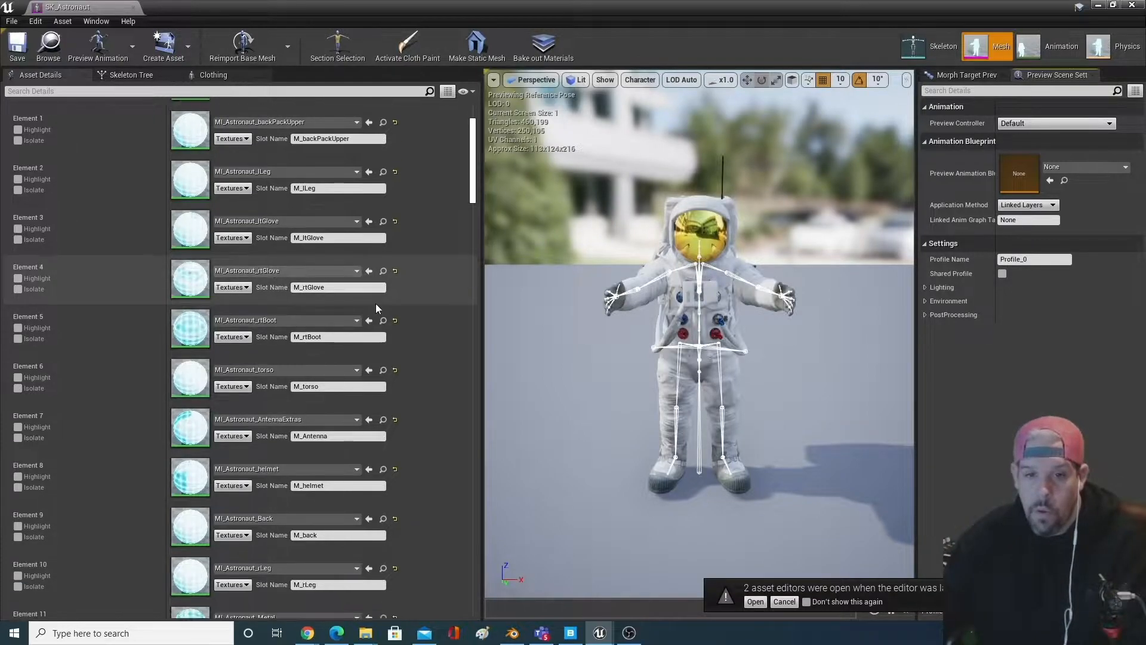
scroll(388, 417, "down", 1)
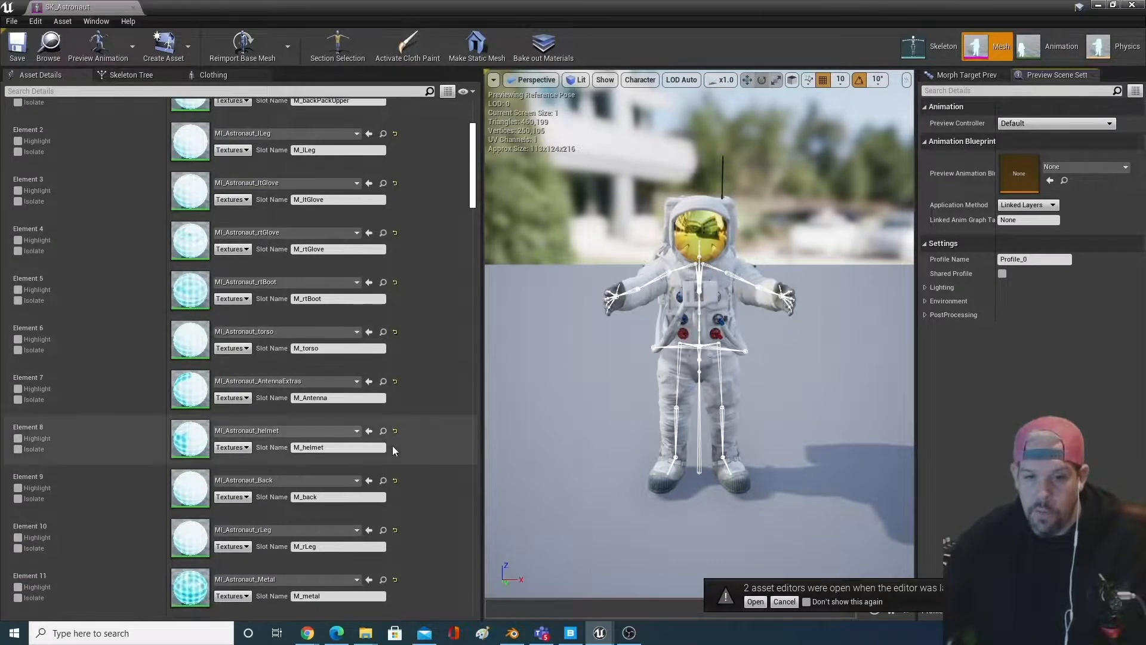
scroll(411, 442, "down", 1)
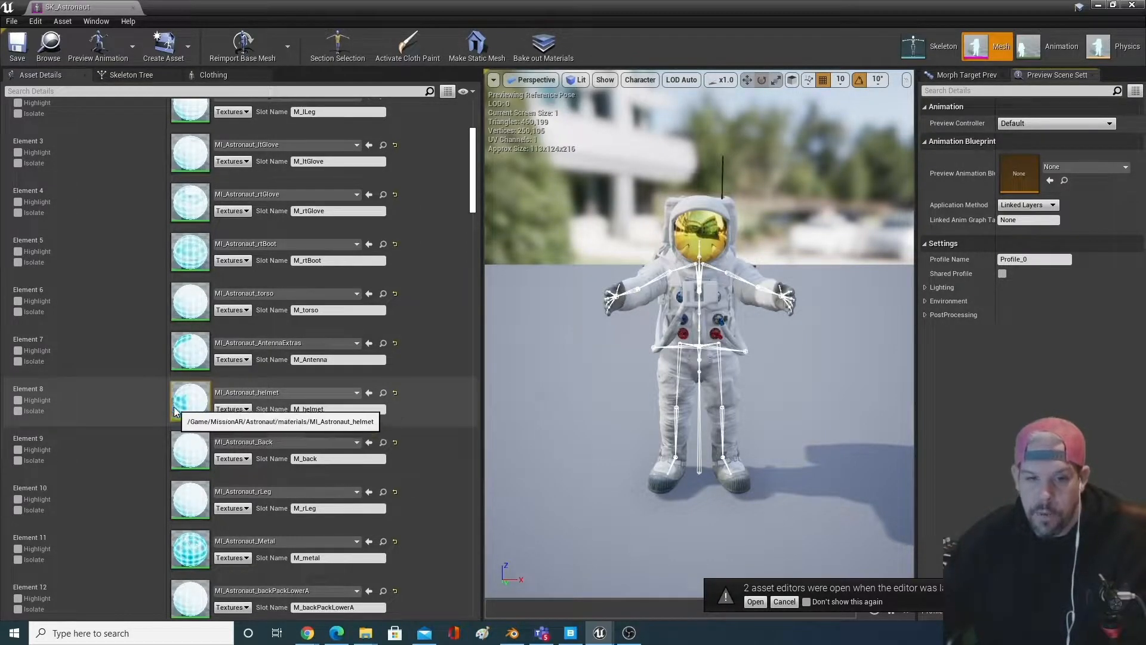
scroll(99, 406, "down", 1)
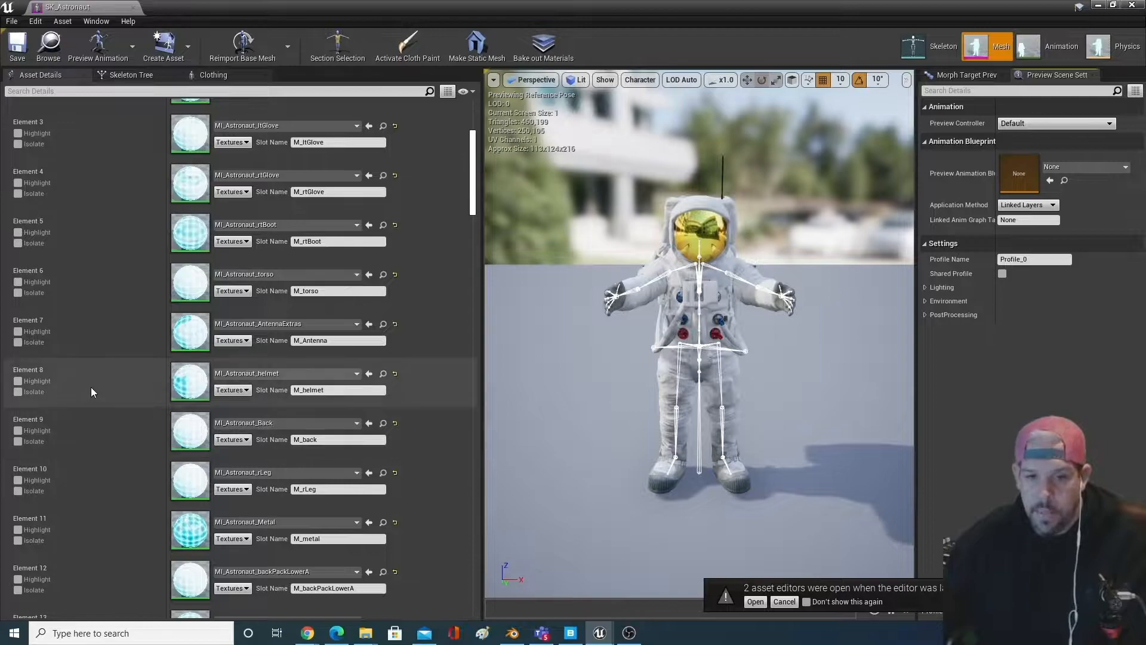
- Isolate the M_Antenna material in the preview and restore it, and do the same for the M_back material
left_click(18, 344)
left_click(18, 343)
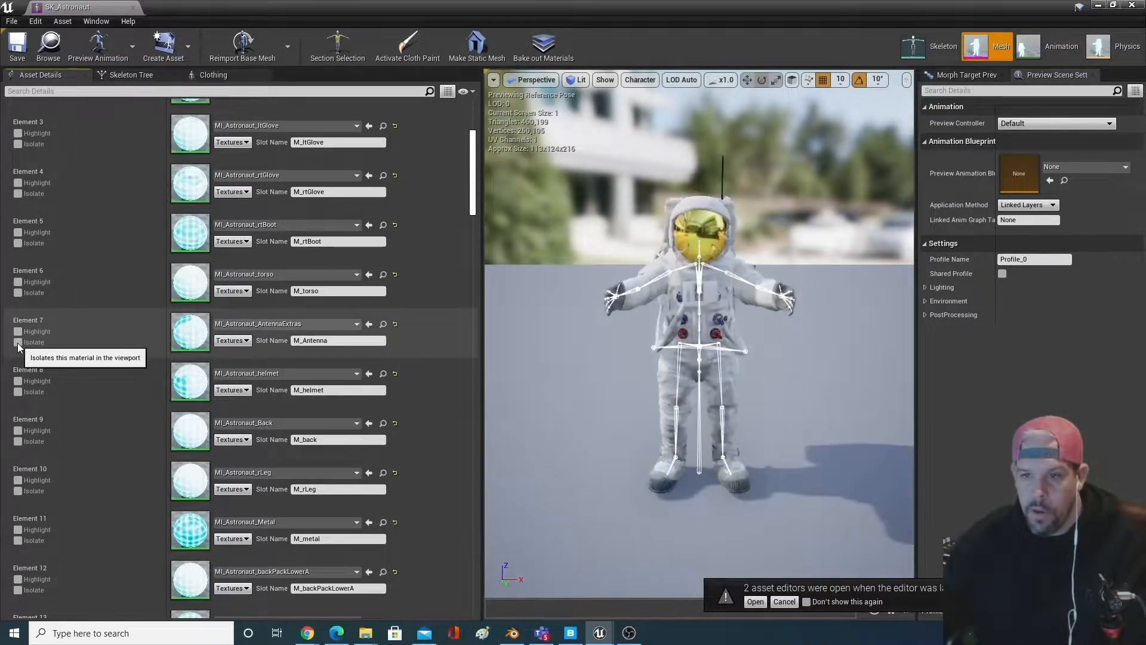
left_click(18, 442)
left_click(18, 442)
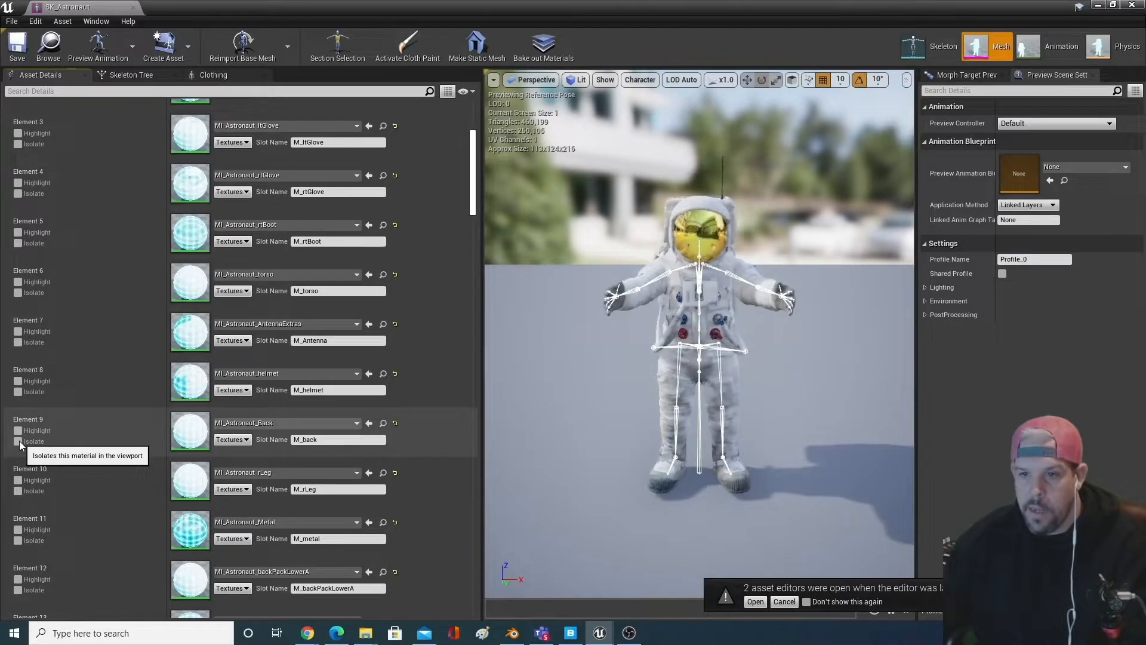
- Isolate the M_metal material in the preview and restore it, and do the same for the M_backPackLowerA material
left_click(18, 540)
left_click(18, 540)
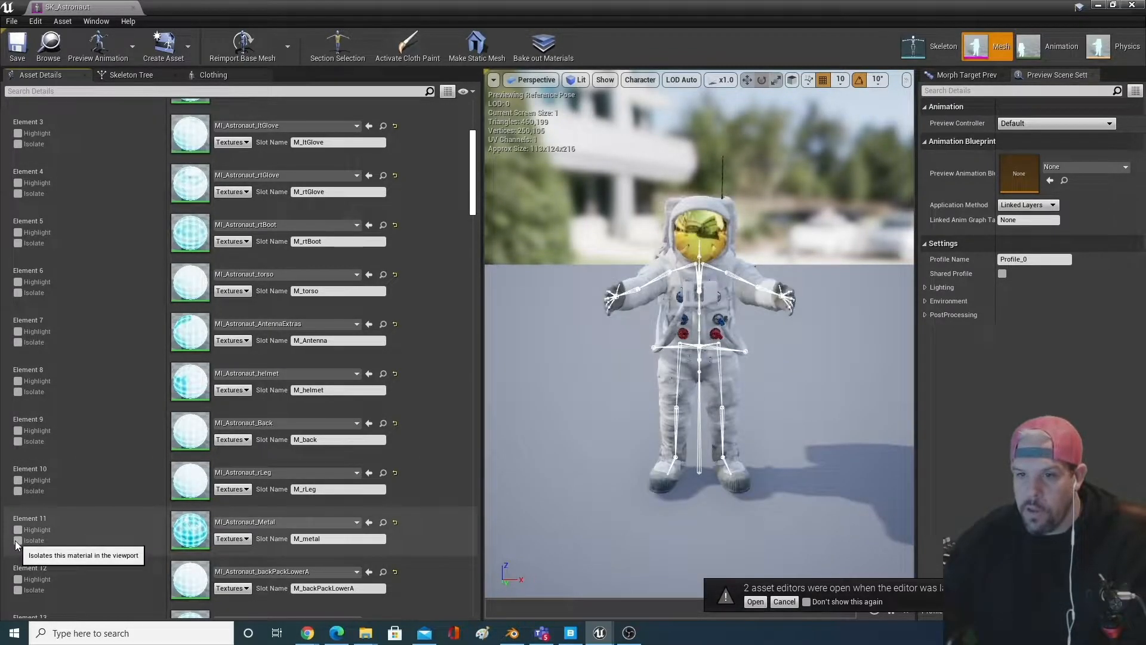
left_click(18, 590)
left_click(18, 590)
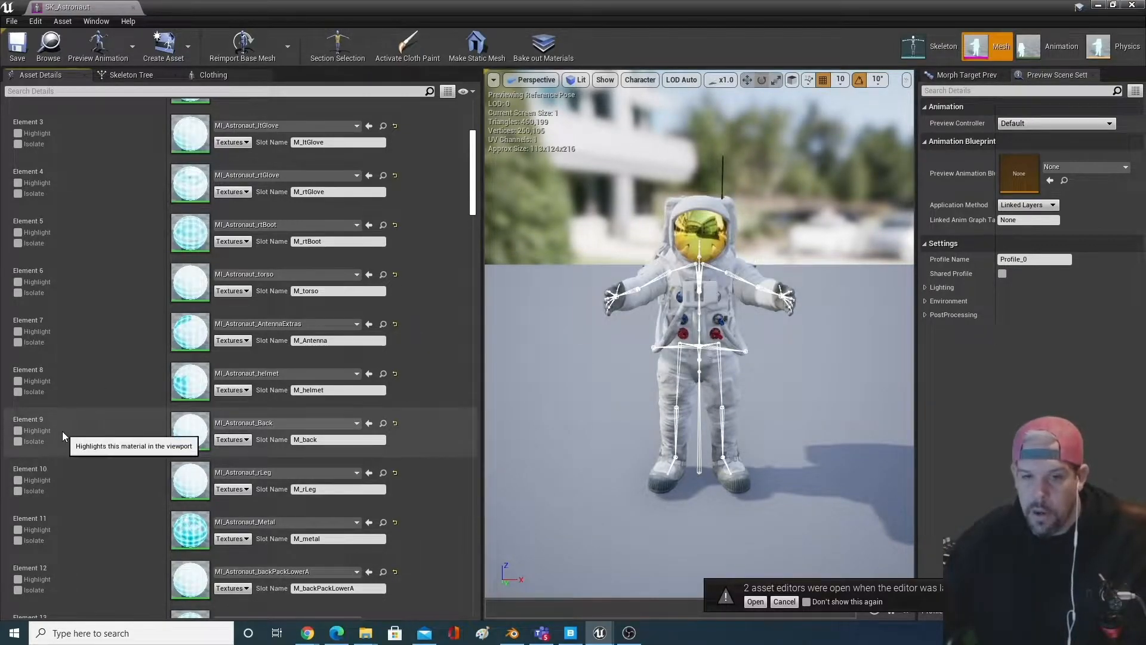
- Highlight the M_helmet material in the preview, remove the highlight, and briefly isolate it
left_click(80, 380)
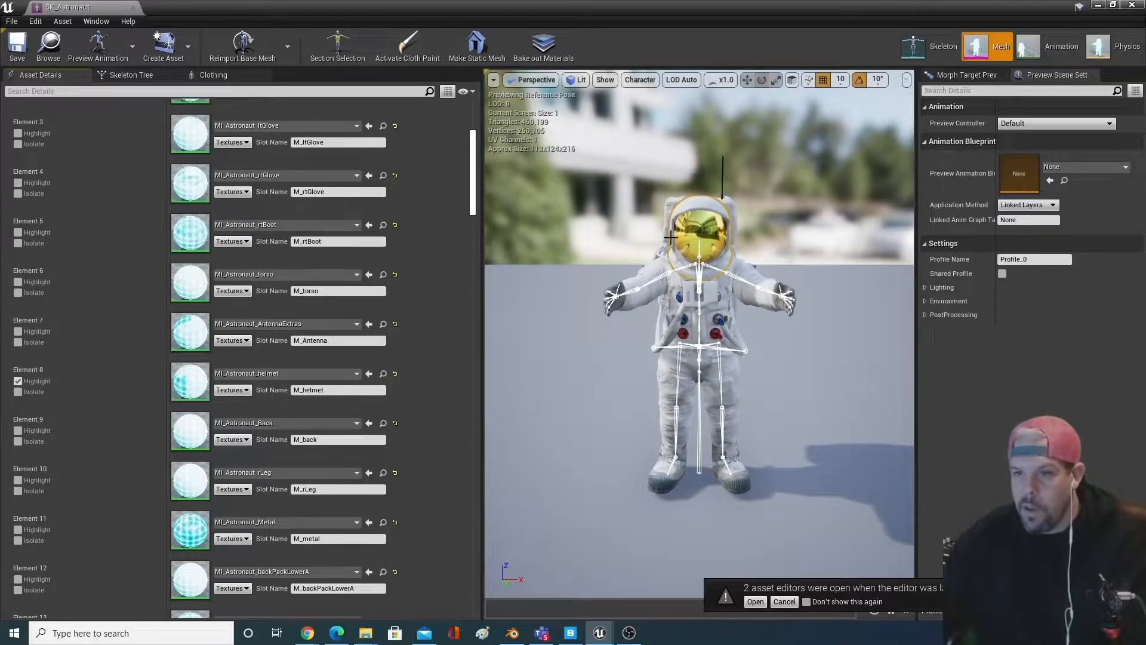
left_click(18, 381)
left_click(17, 392)
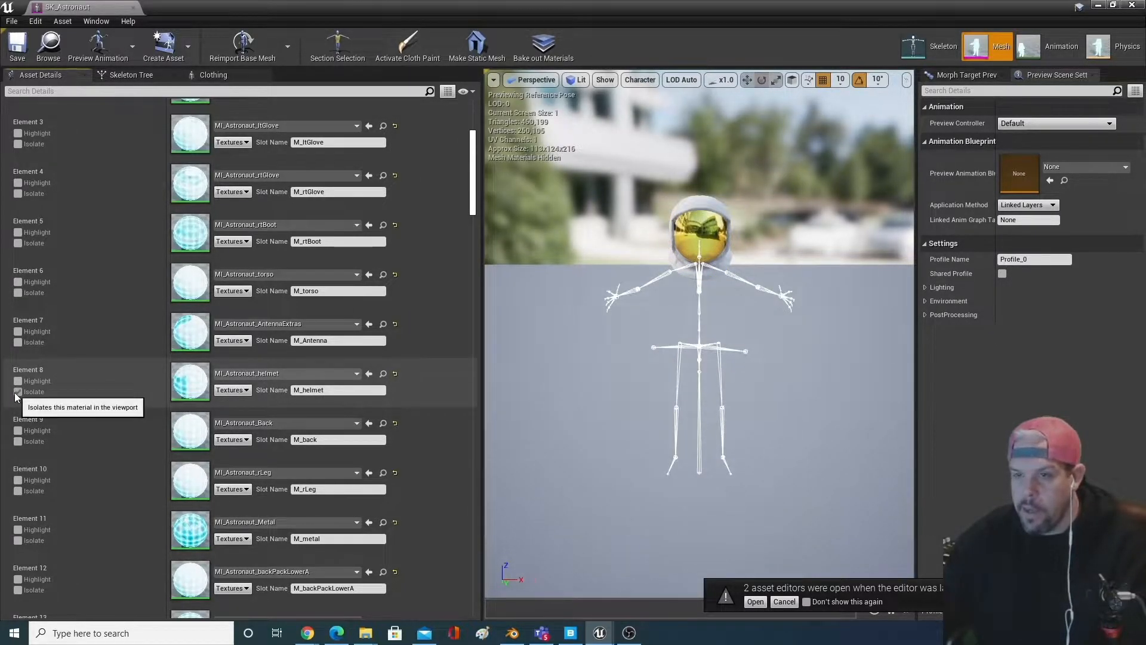
left_click(18, 392)
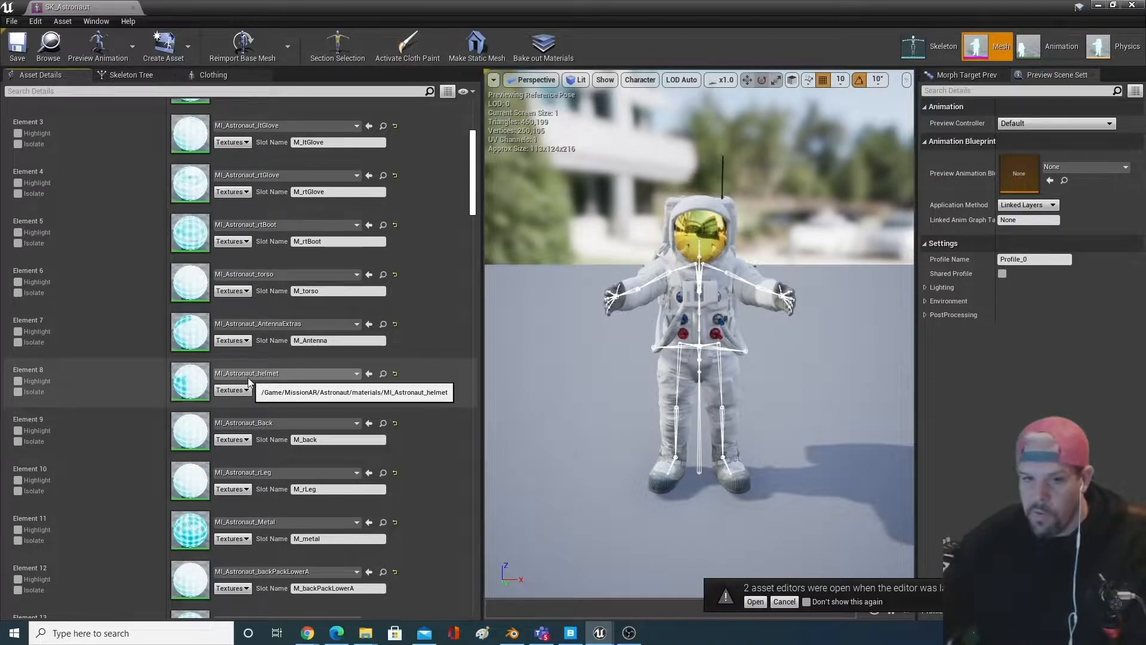
- Expand the LOD 0 sections and disable Section 8, which uses the M_helmet material slot
scroll(362, 387, "down", 1)
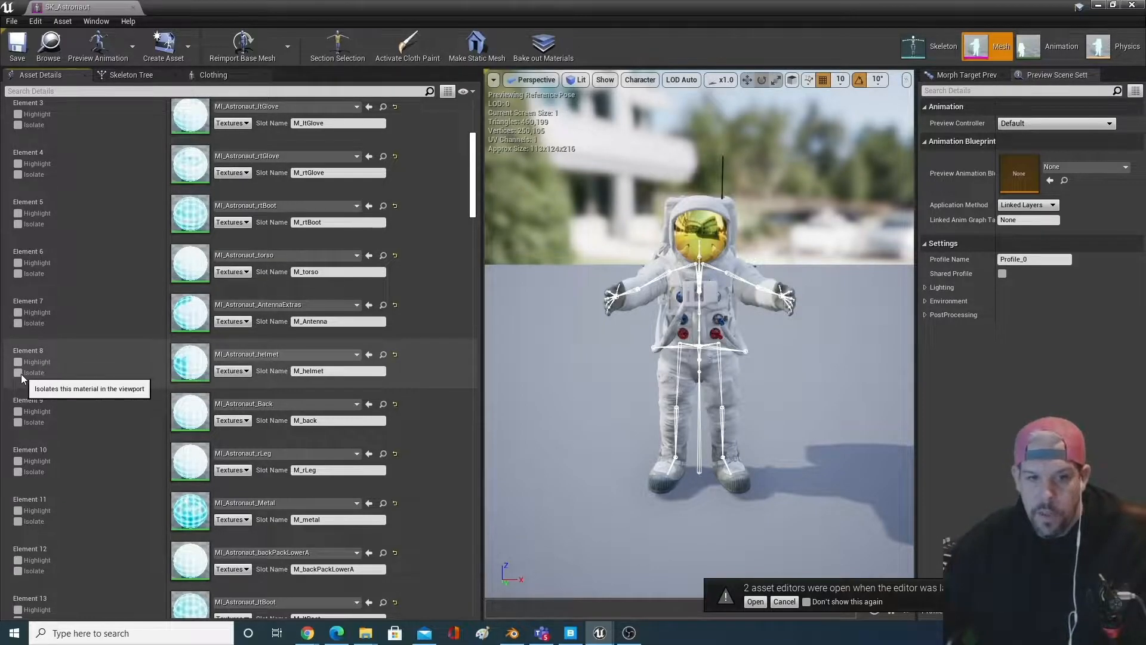
scroll(72, 357, "down", 5)
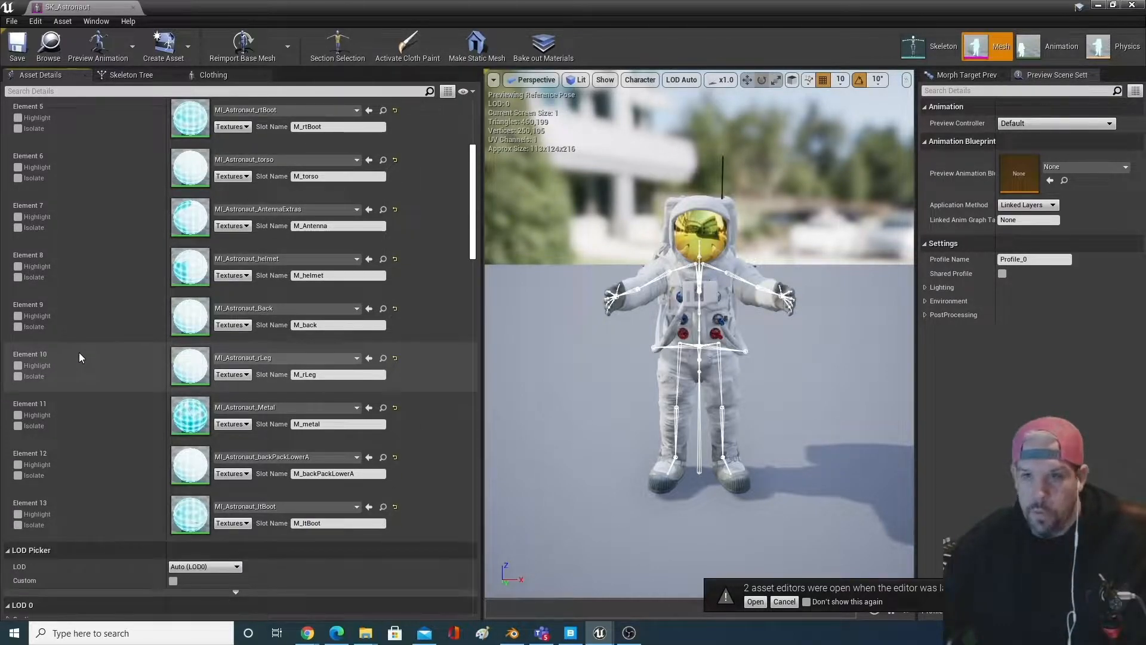
scroll(80, 352, "down", 9)
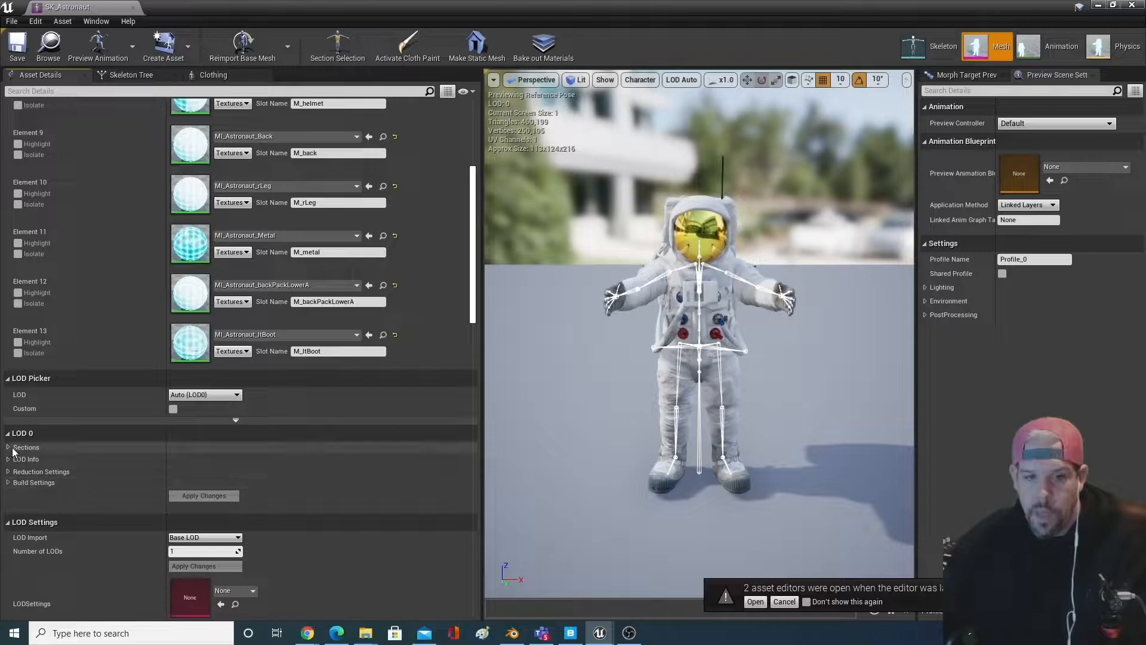
left_click(10, 449)
scroll(129, 492, "down", 9)
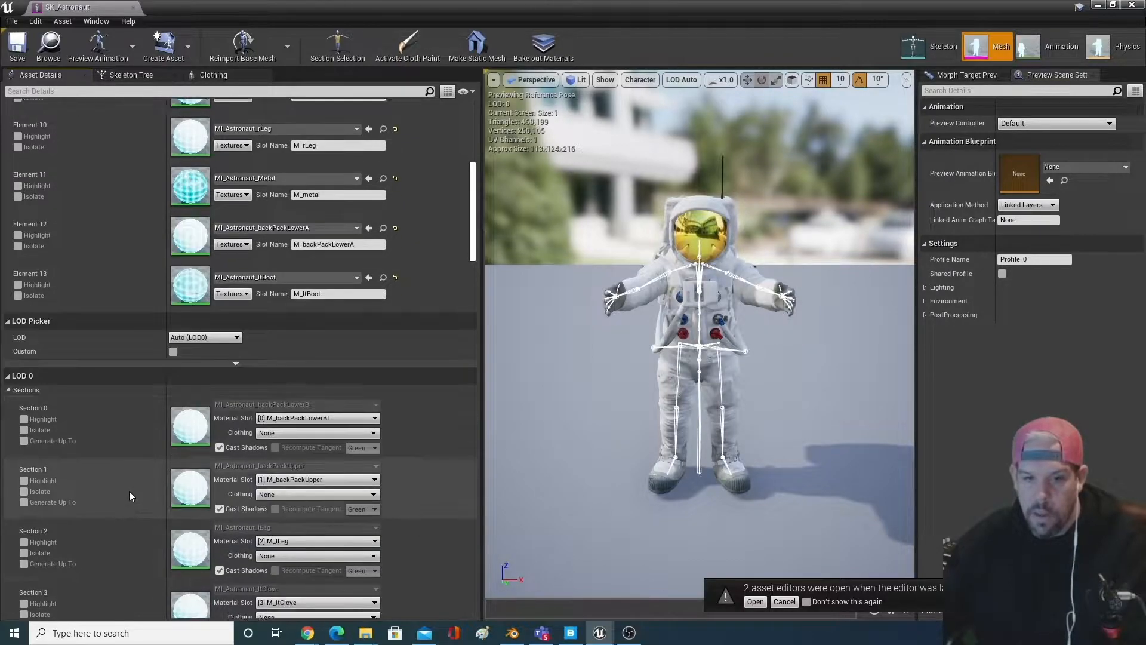
scroll(129, 490, "down", 20)
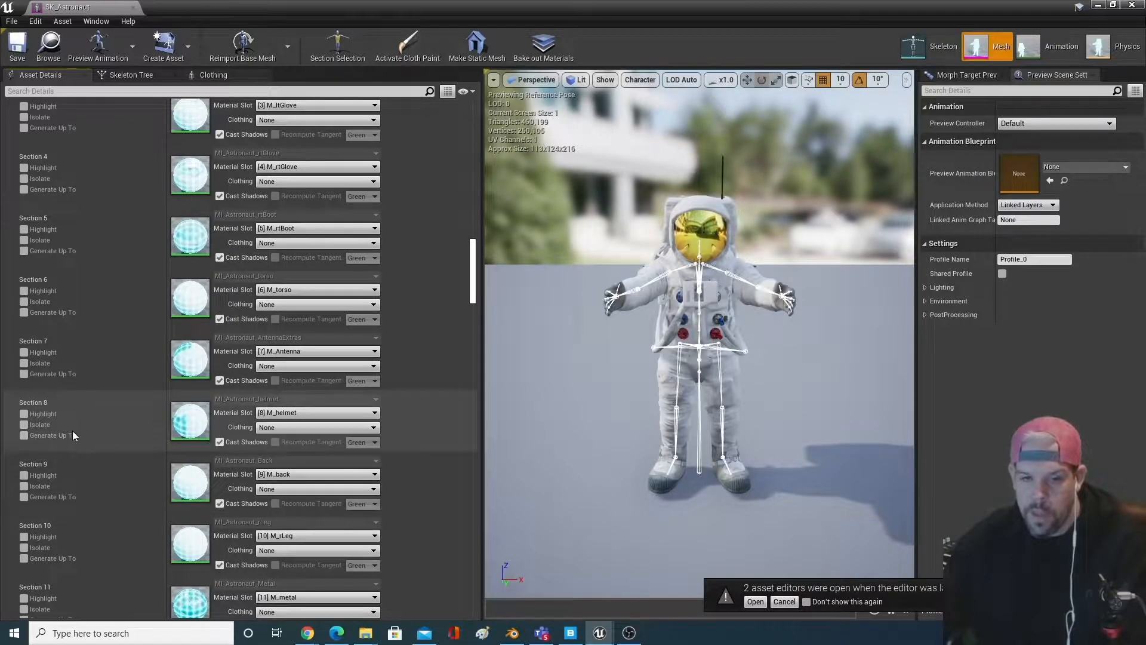
right_click(108, 417)
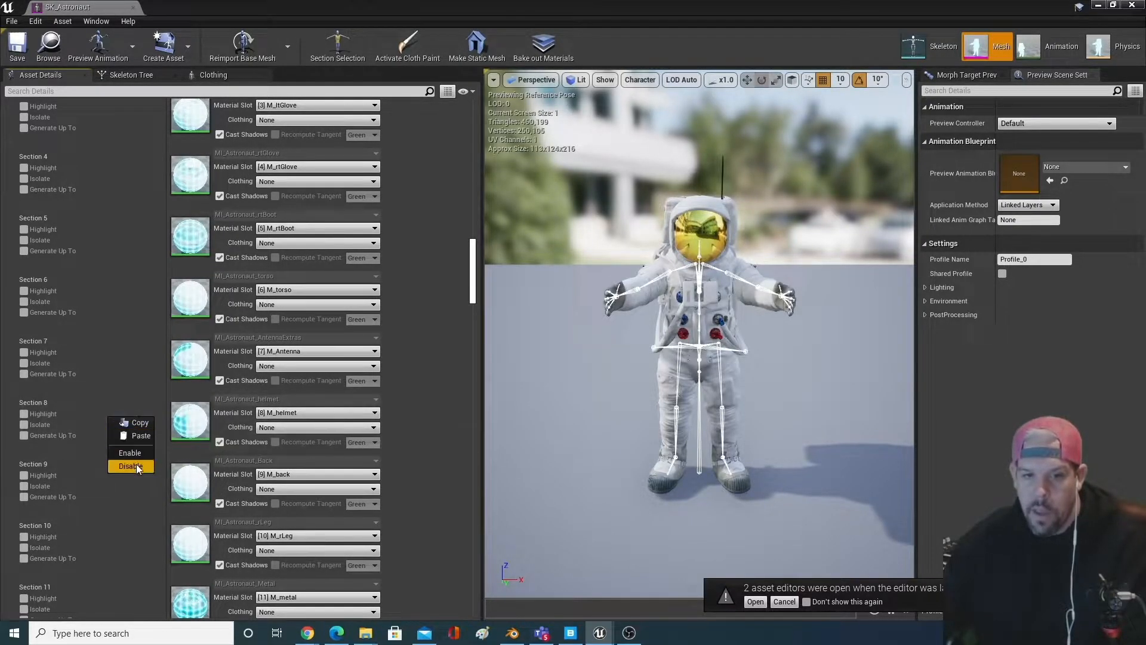
left_click(72, 418)
right_click(70, 417)
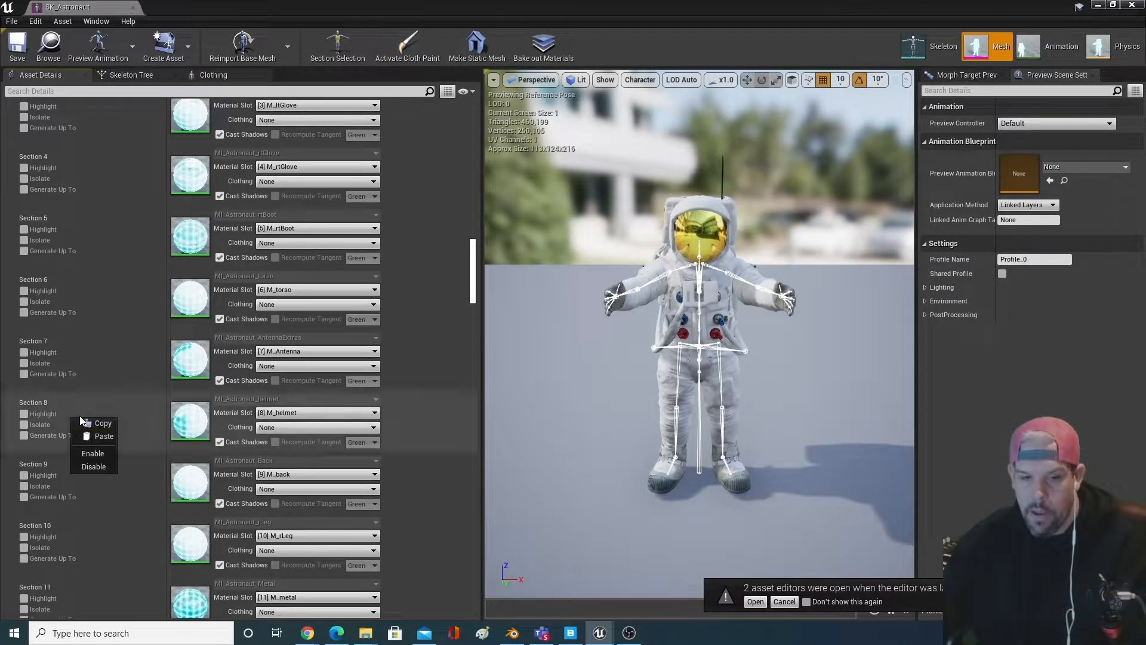
left_click(100, 469)
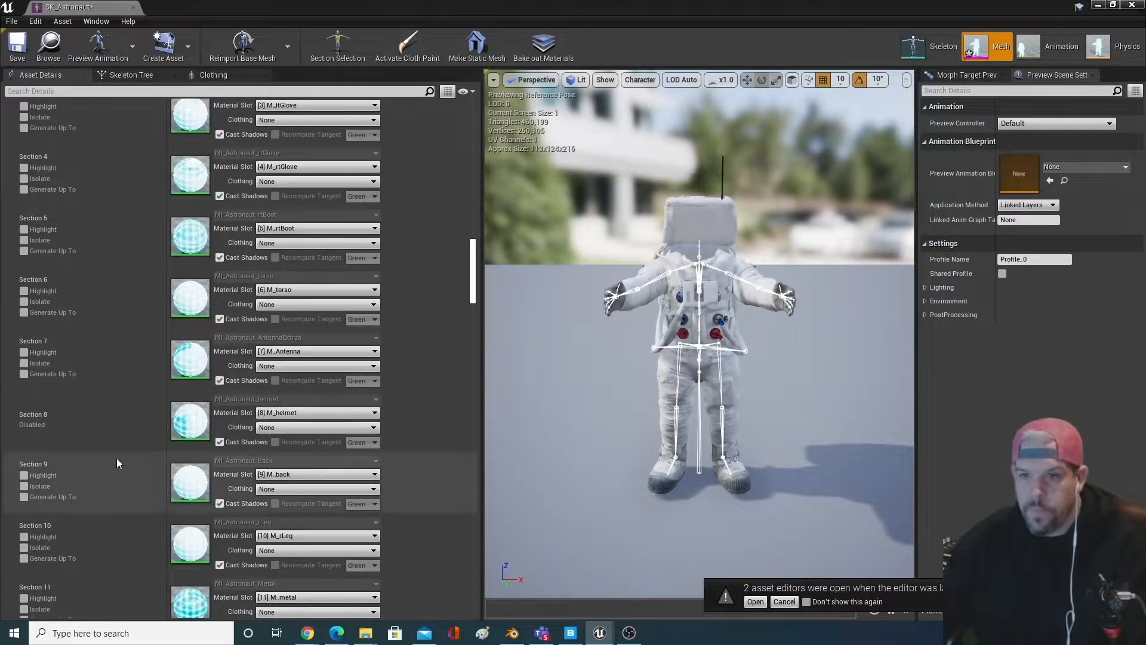
- Switch the preview from automatic level of detail to LOD 0 and save the SK_Astronaut mesh
scroll(94, 235, "up", 5)
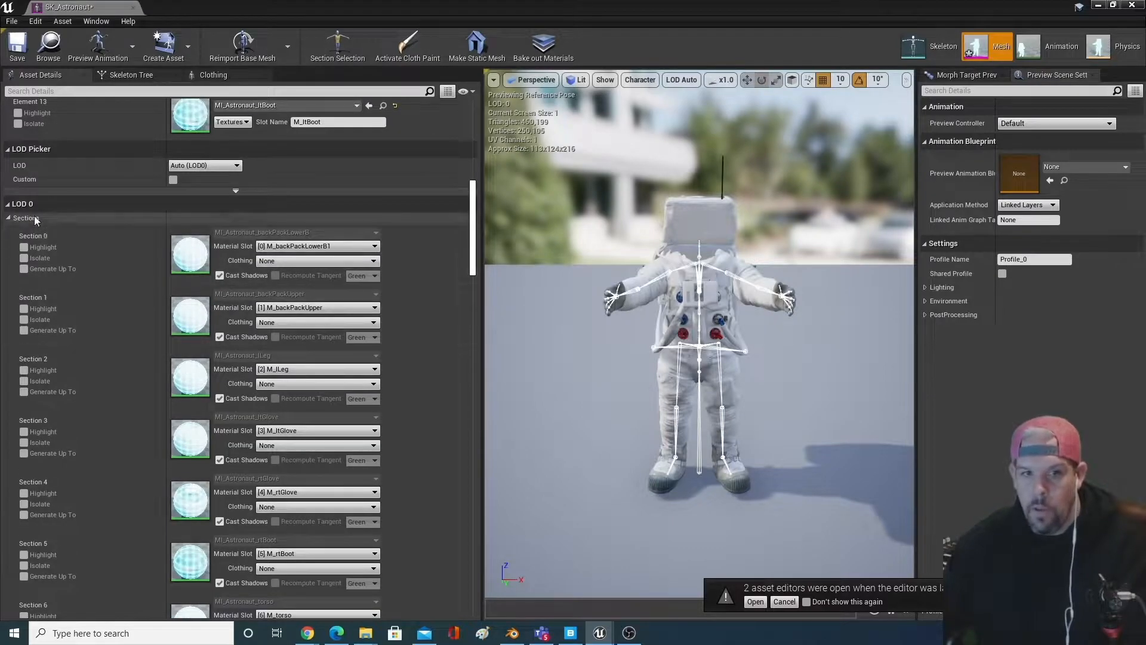
scroll(39, 221, "up", 2)
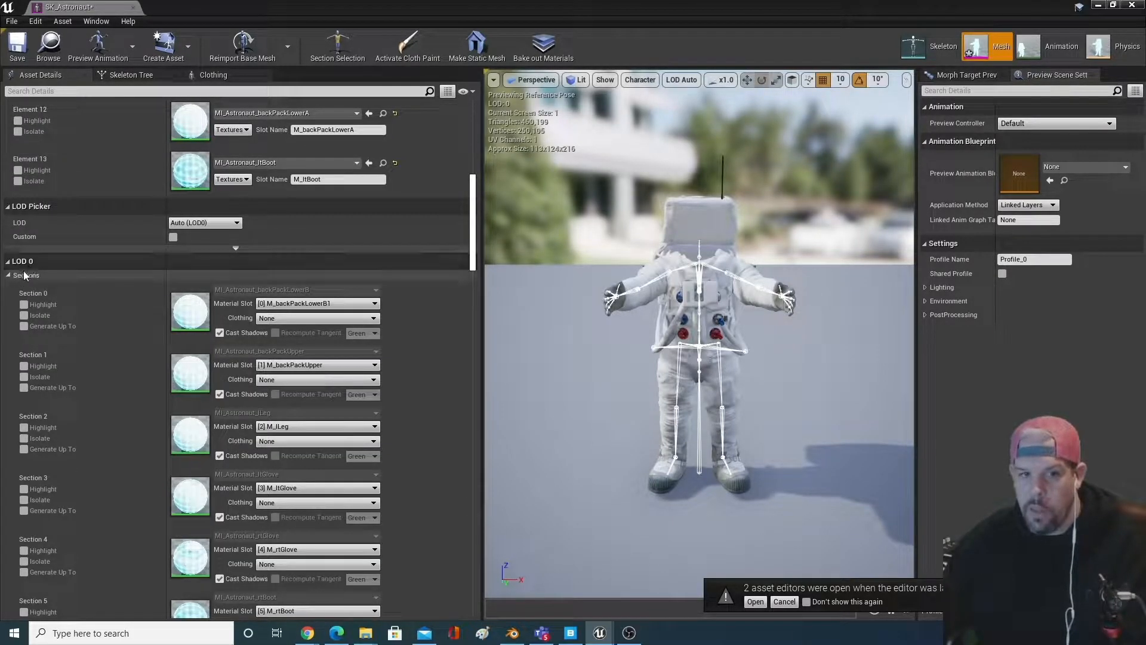
left_click(7, 264)
left_click(7, 263)
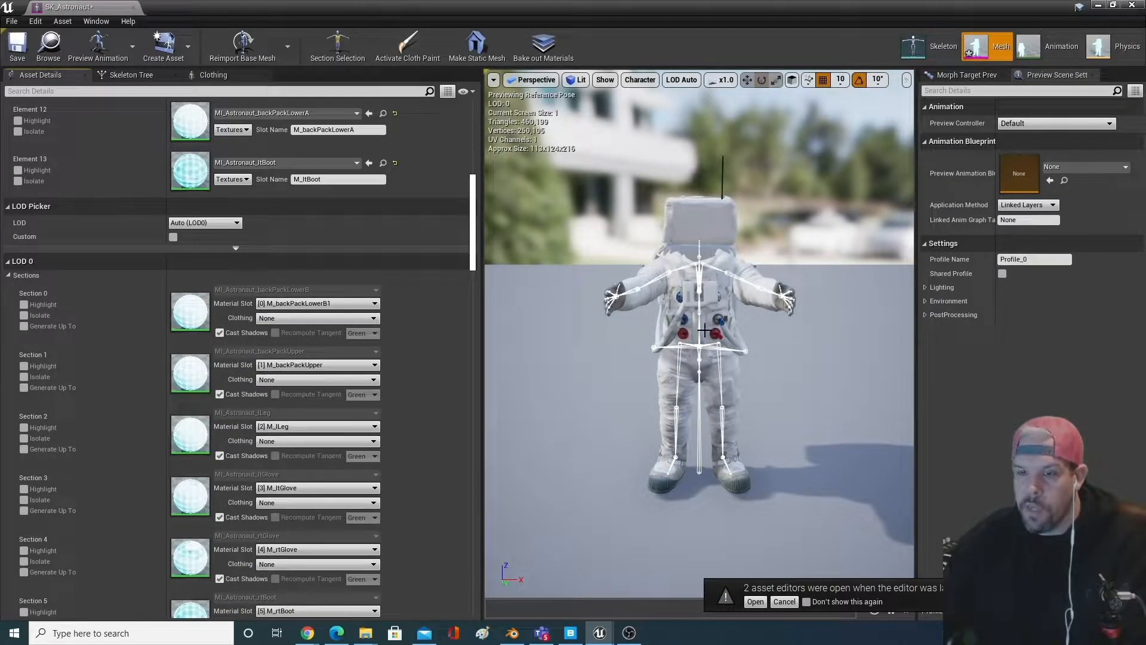
left_click(684, 80)
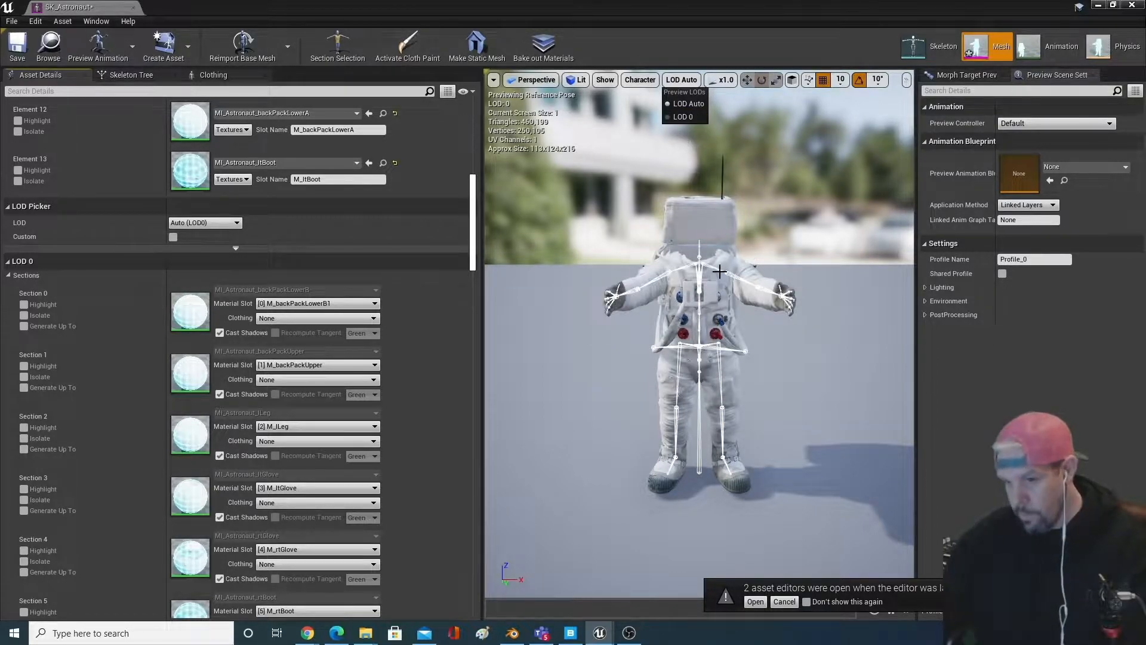
left_click(695, 116)
left_click(20, 51)
left_click(676, 82)
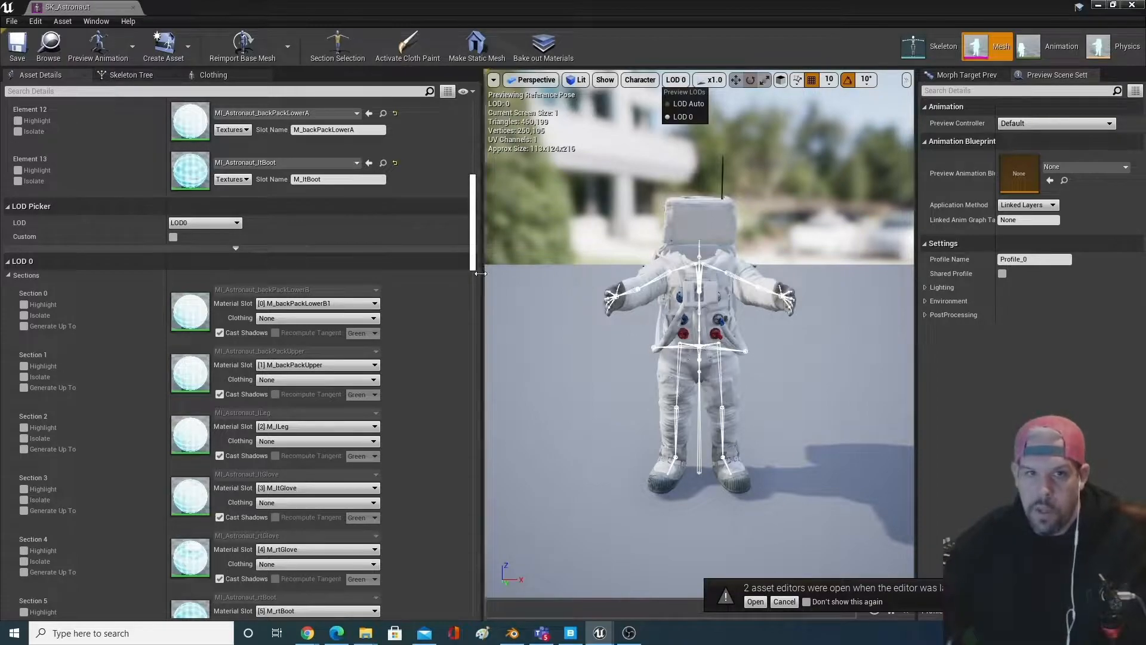
- Return to the ThirdPersonExampleMap level to view the helmetless astronaut and collapse the MissionAR folder in the content tree
left_click(133, 7)
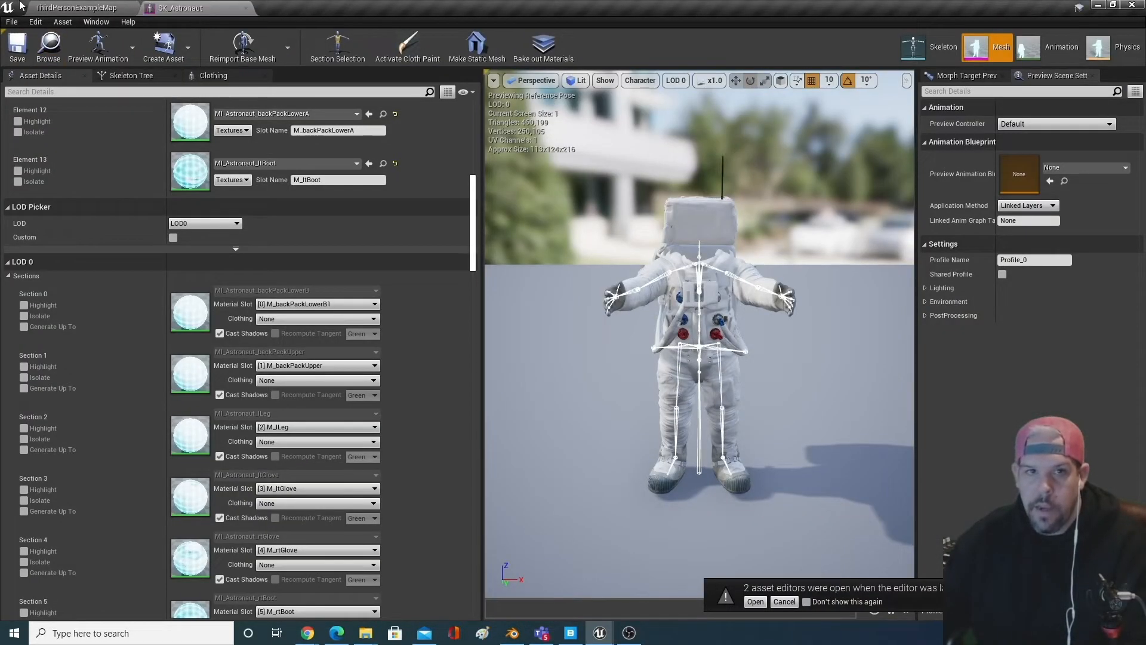
left_click(116, 6)
mouse_move(478, 299)
left_mouse_down()
mouse_move(475, 316)
mouse_move(466, 295)
left_mouse_up()
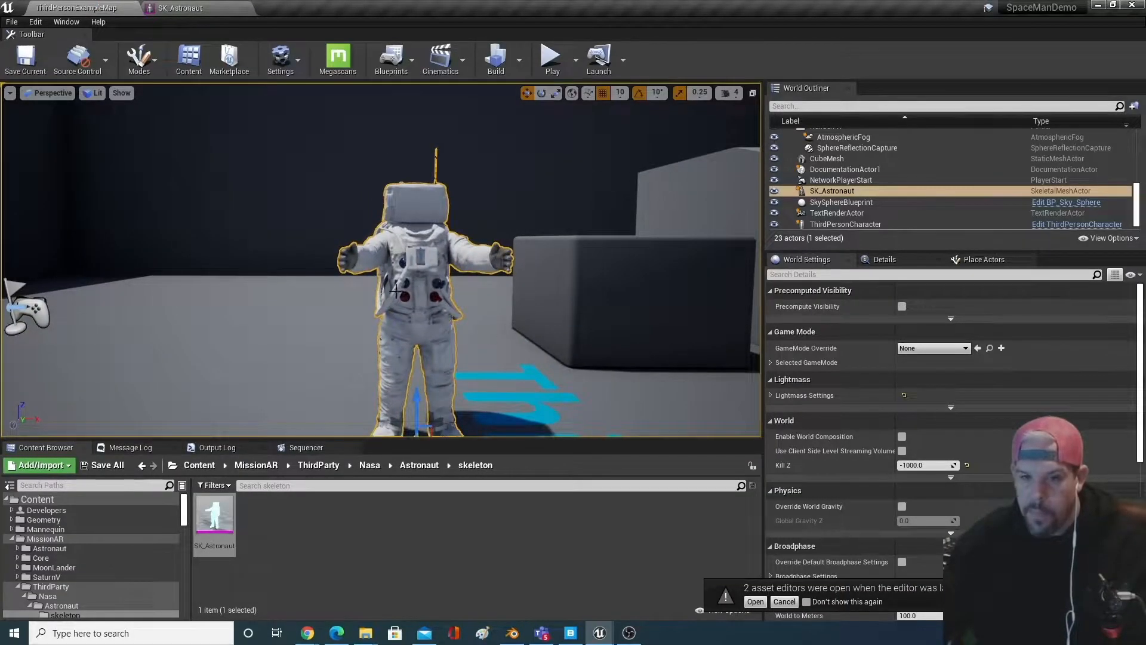
left_click(12, 539)
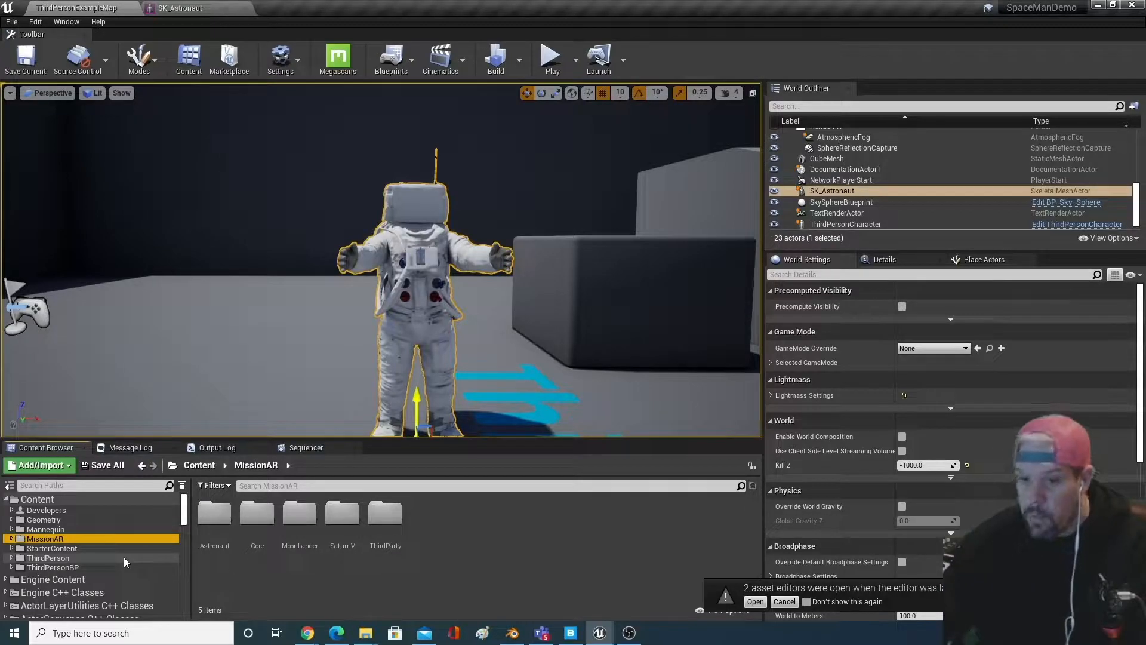
- Switch to Quixel Bridge and locate the Girl1 MetaHuman and its export option in My MetaHumans
left_click(571, 634)
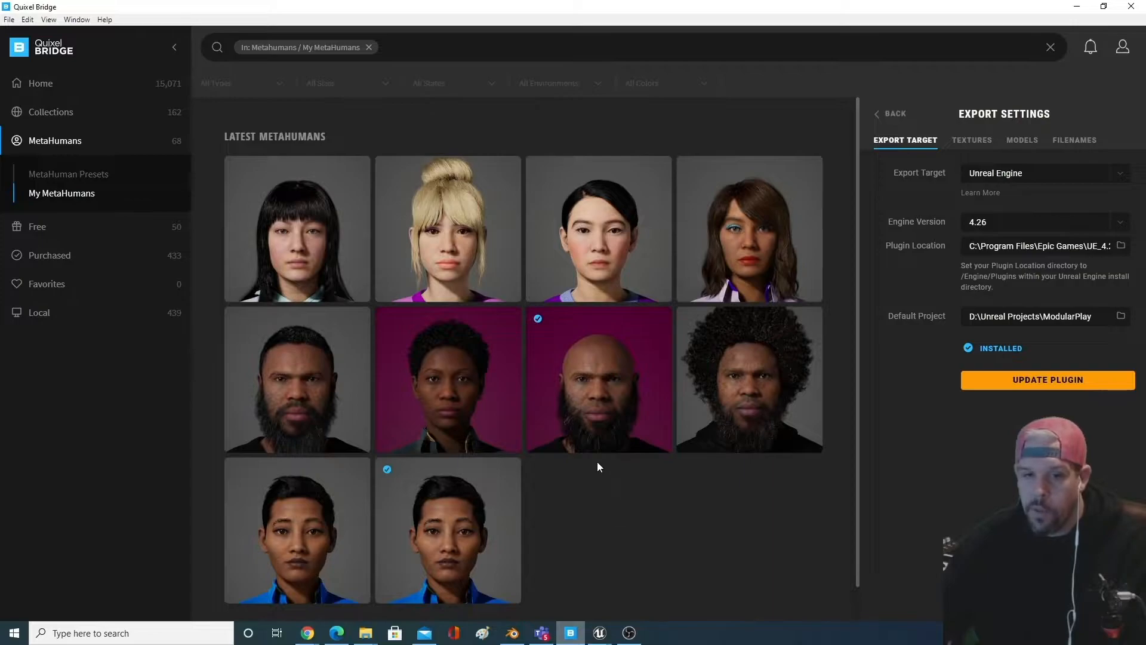
scroll(598, 464, "down", 1)
mouse_move(491, 457)
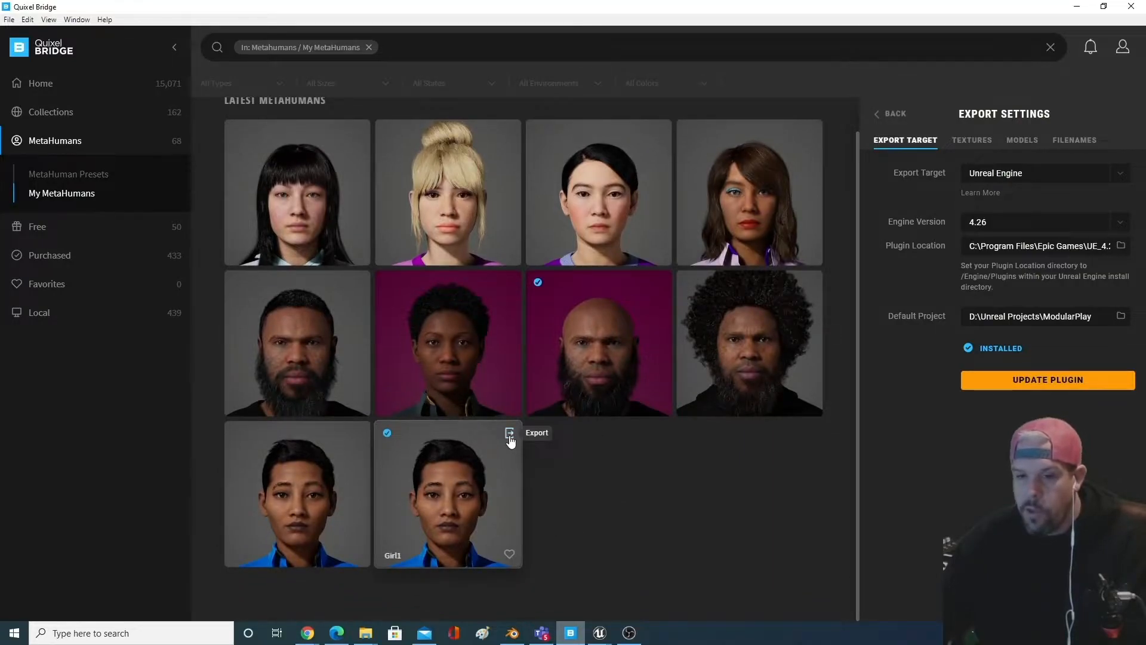
- Switch to the ModularPlay project's editor and close it, saving the modified ThirdPersonExampleMap level
left_click(608, 635)
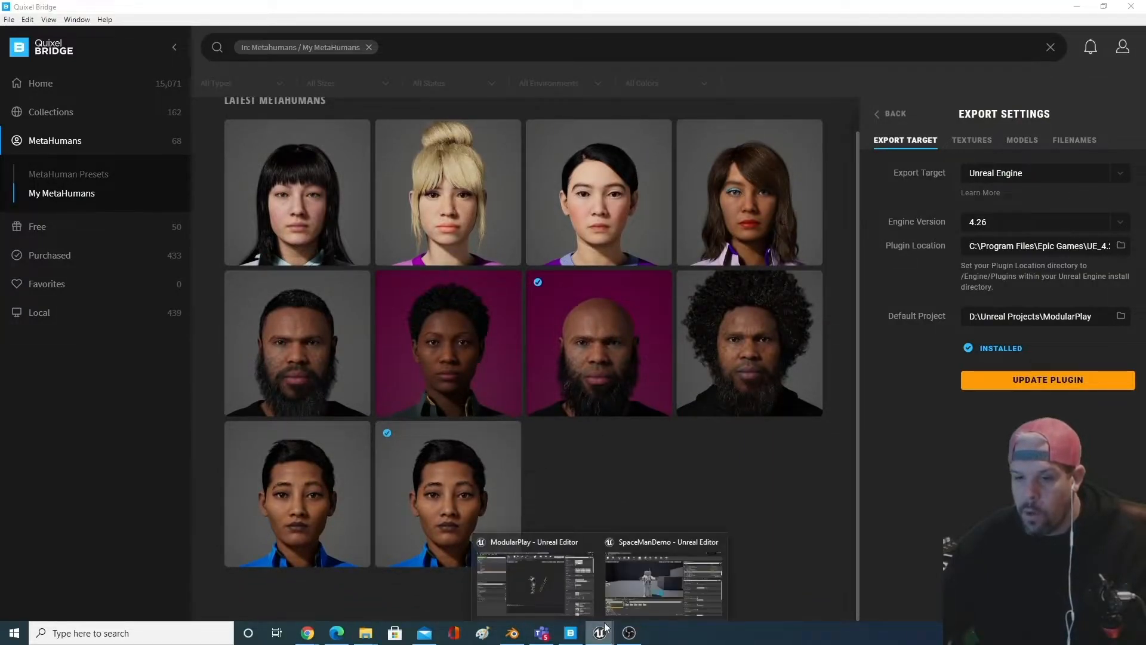
left_click(543, 587)
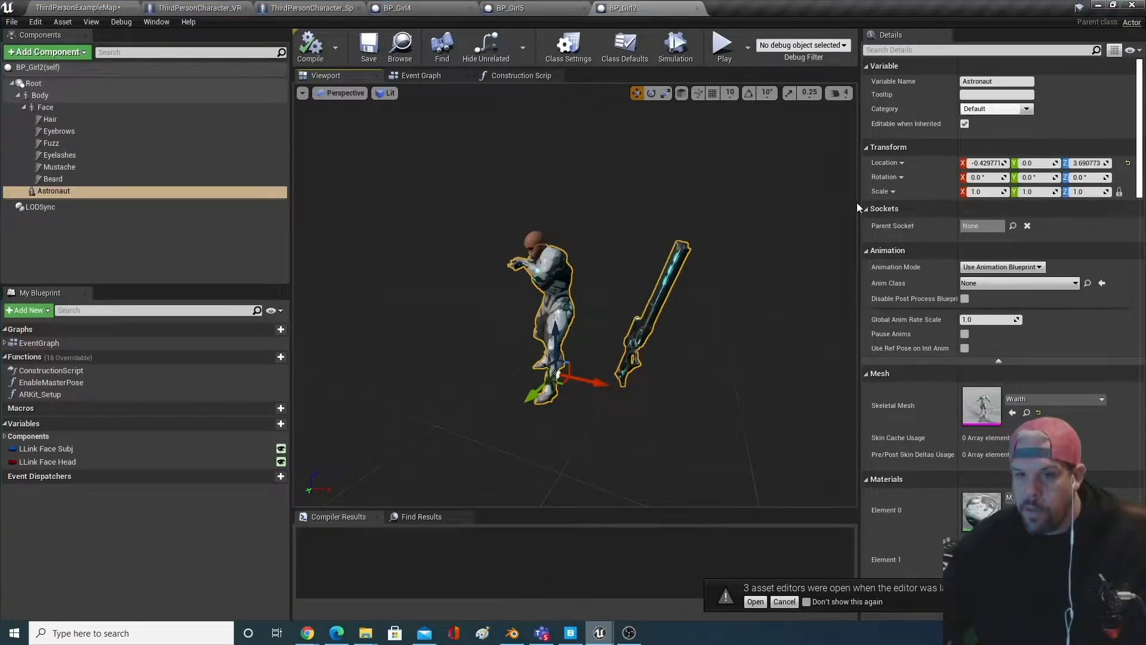
left_click(1133, 5)
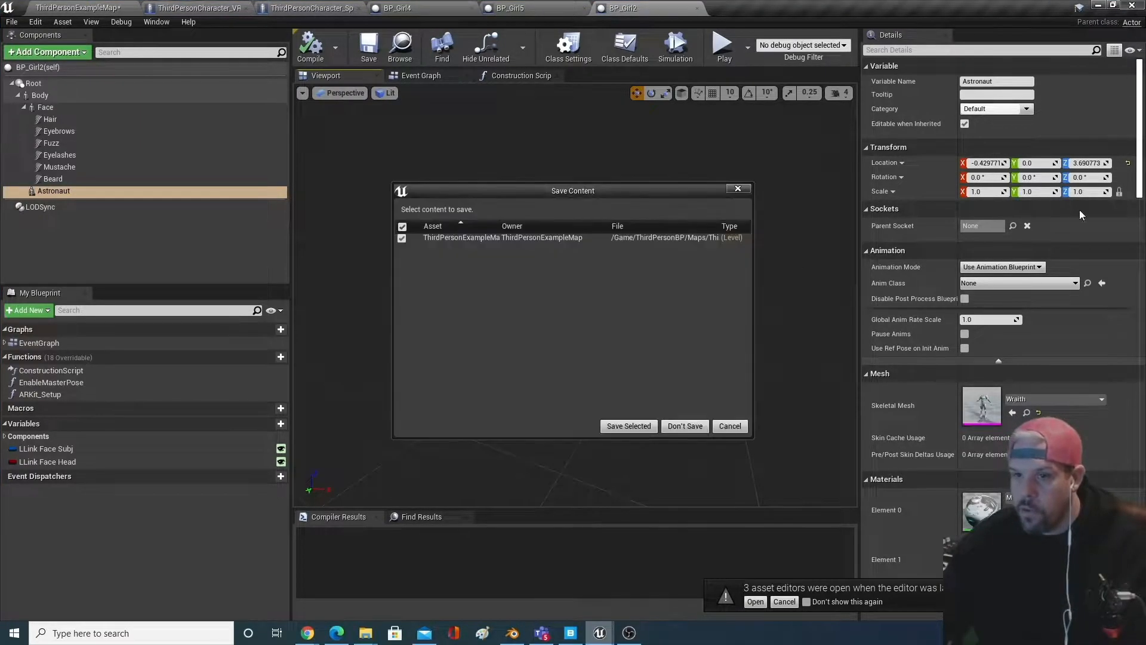
left_click(630, 425)
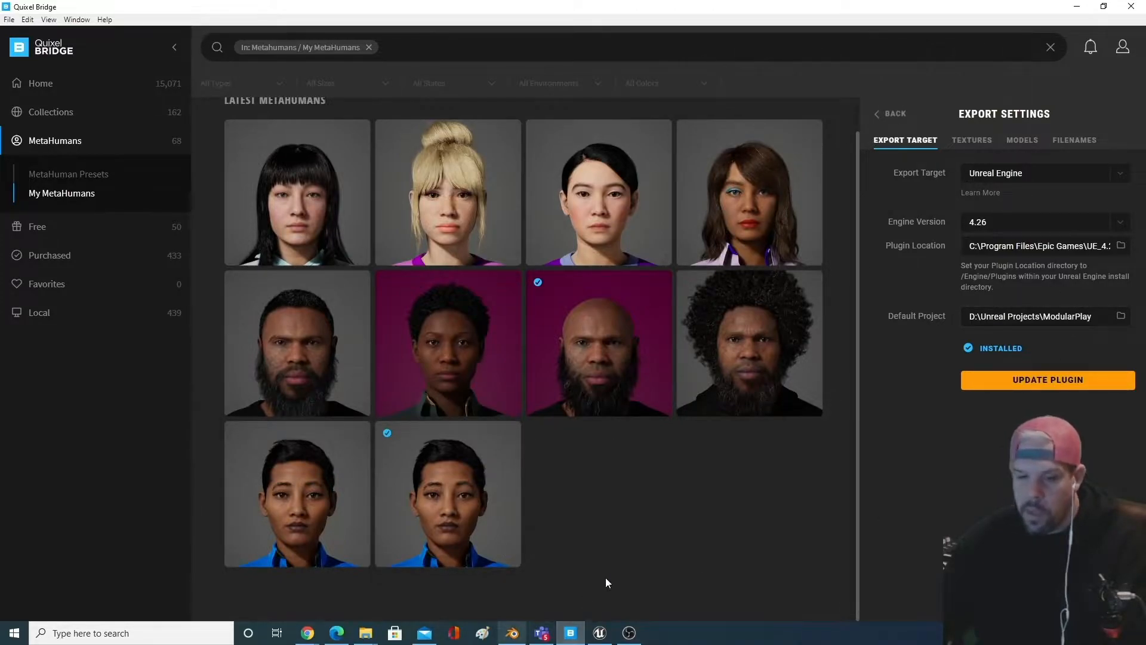
- Check which Unreal editors are open and export the Girl1 MetaHuman from Quixel Bridge to Unreal Engine
left_click(601, 633)
left_click(600, 633)
left_click(600, 634)
left_click(600, 634)
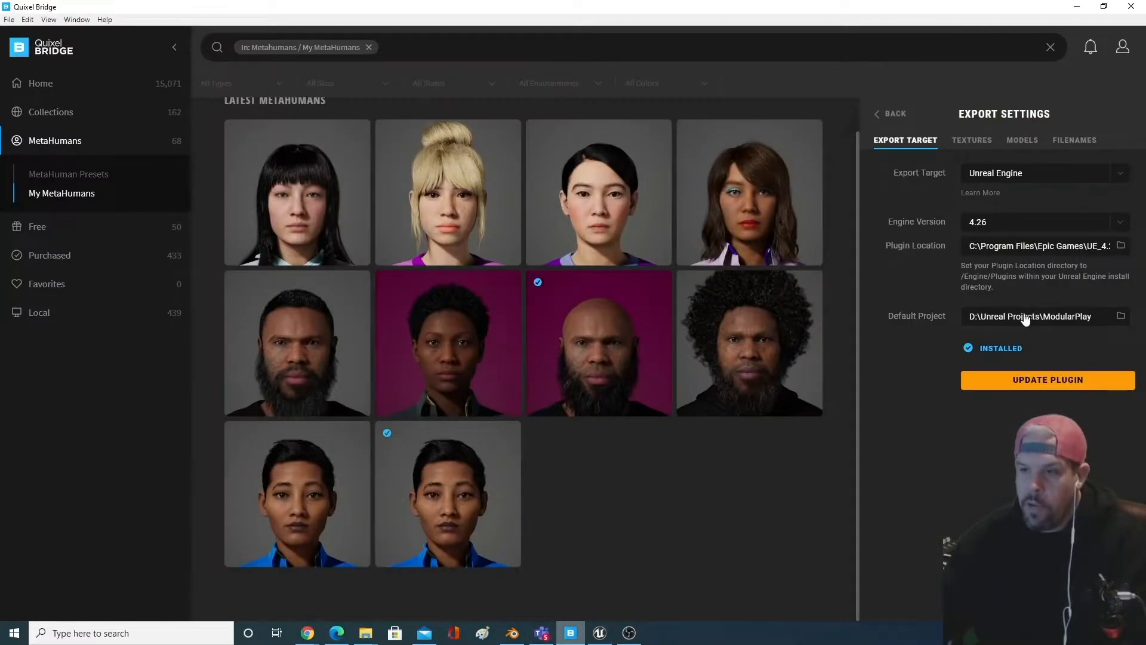
mouse_move(509, 458)
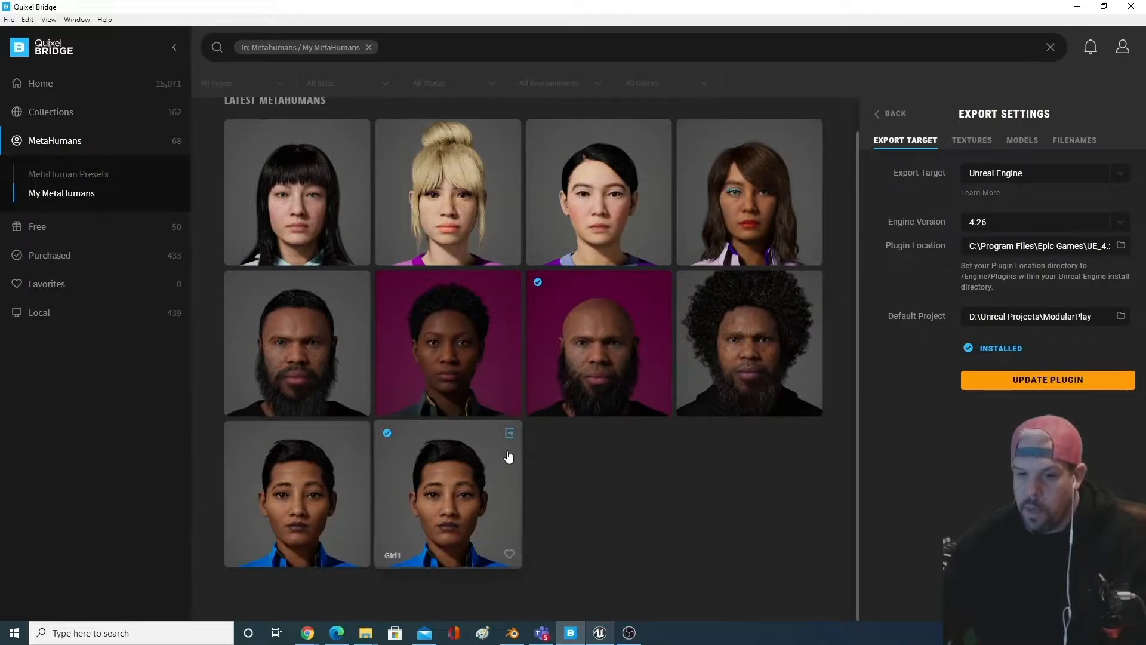
left_click(510, 434)
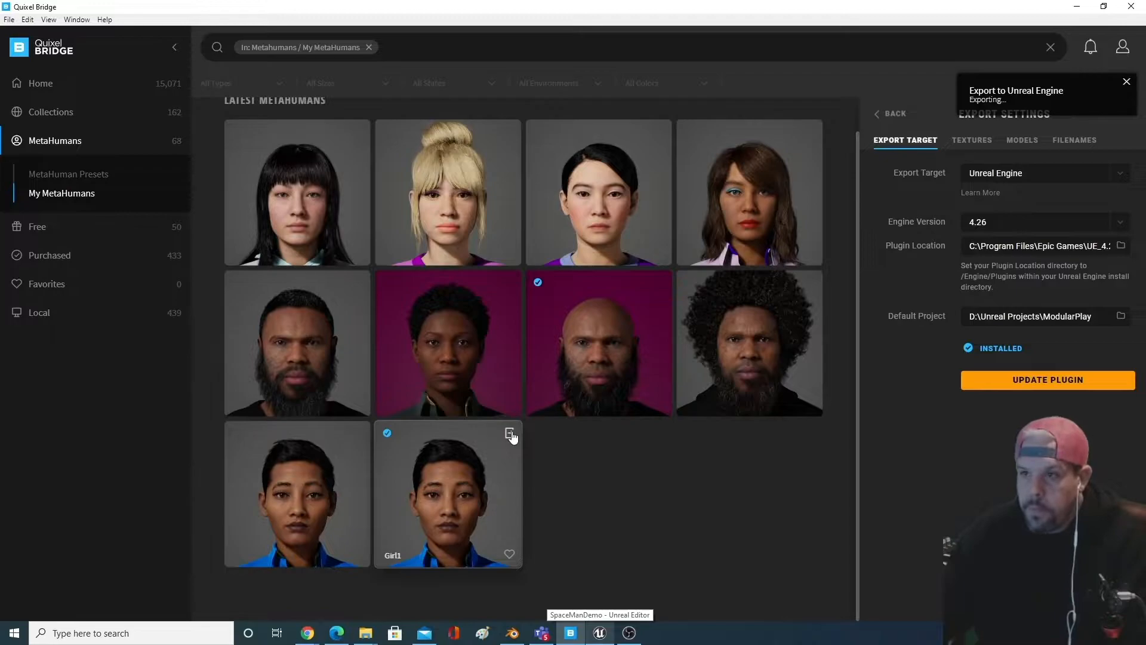
- Switch to the SpaceManDemo editor and enable the missing plugins and project settings needed by the Girl1 assets
left_click(600, 633)
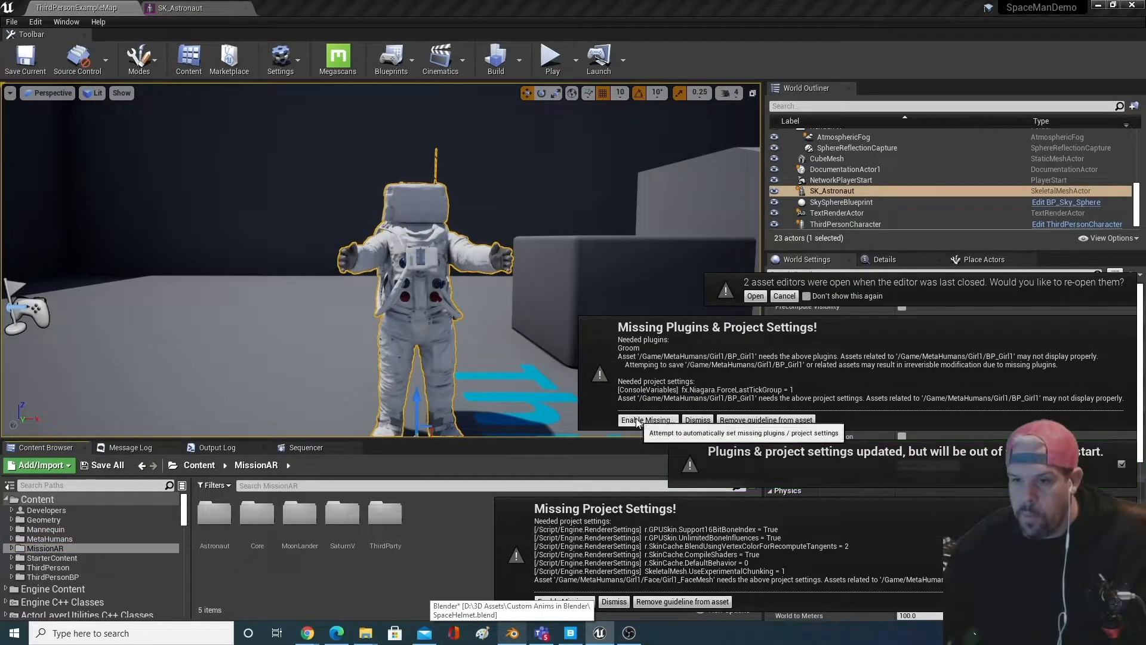
left_click(647, 420)
left_click(580, 605)
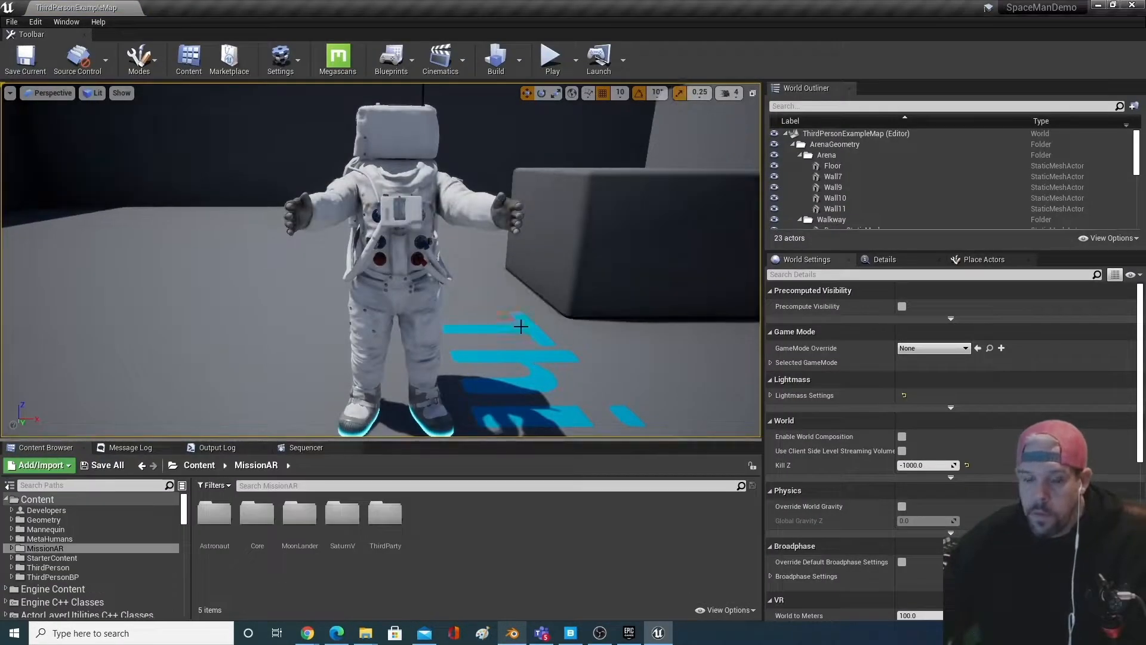
- Open the Girl1 folder inside MetaHumans in the project content
scroll(497, 290, "up", 5)
scroll(496, 290, "down", 5)
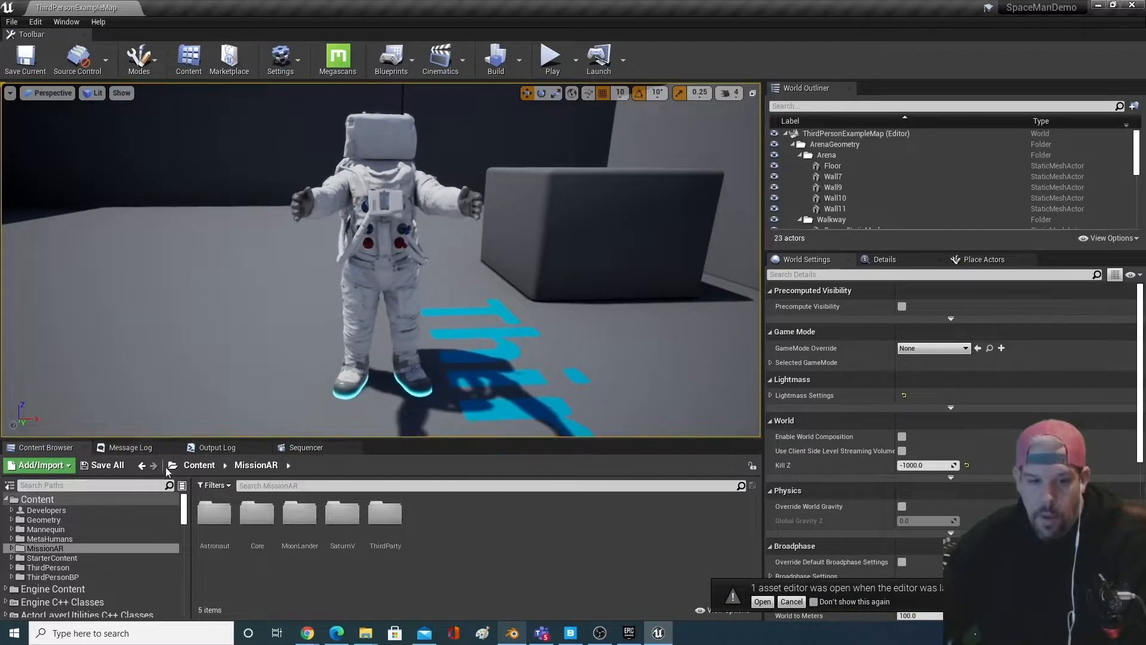
left_click(50, 539)
double_click(65, 540)
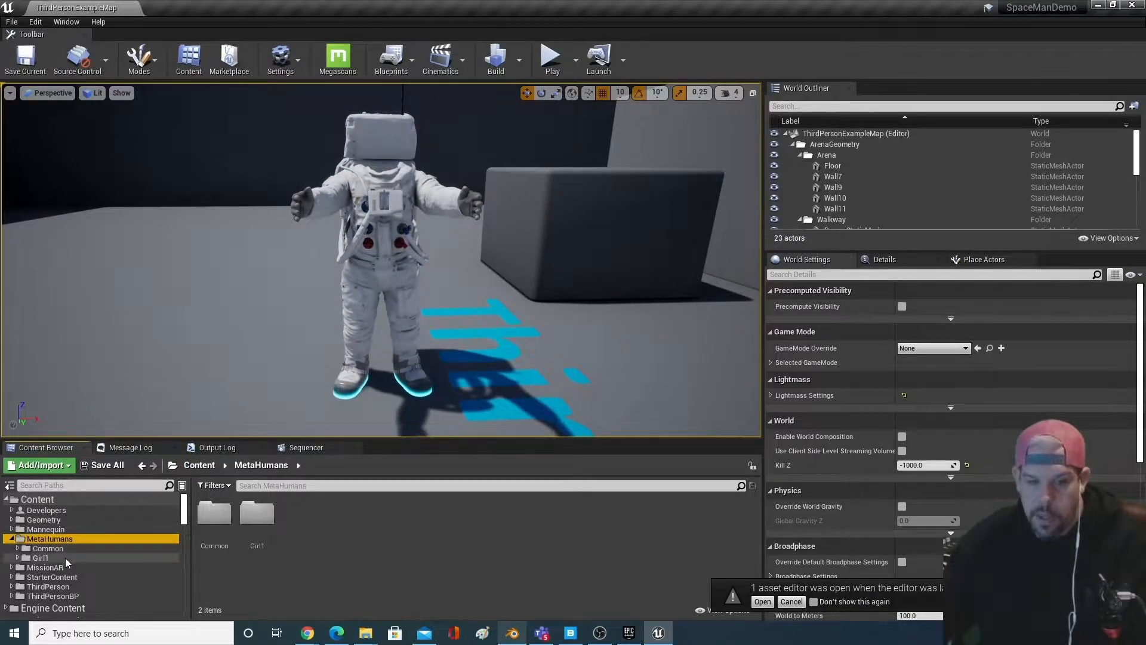
double_click(66, 558)
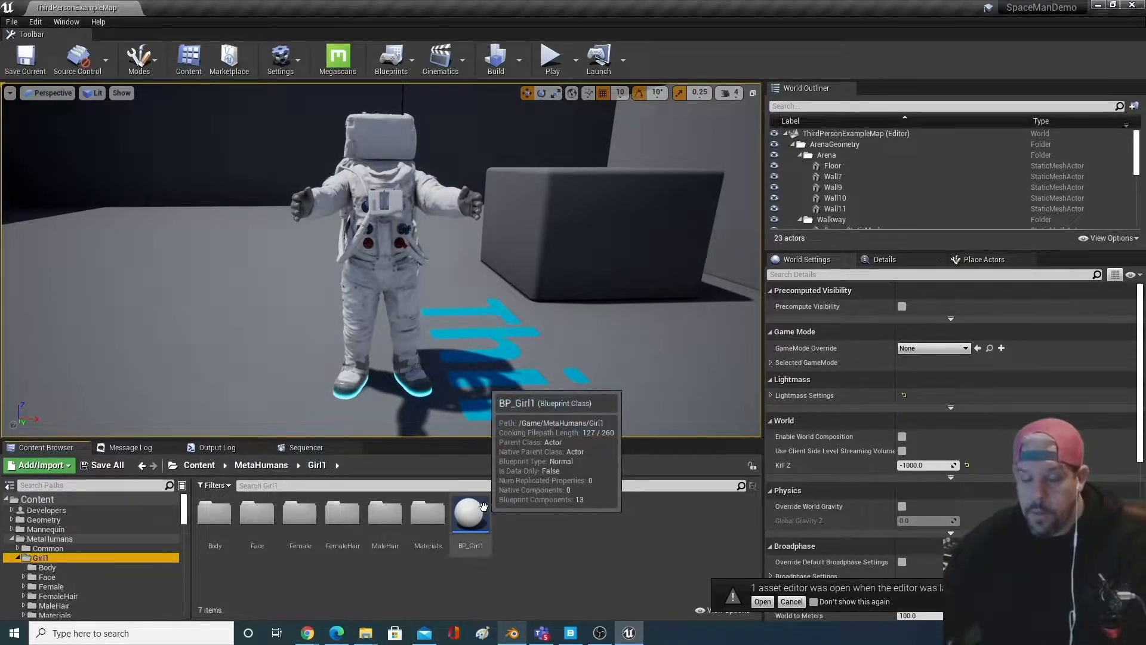
- Open the BP_Girl1 Blueprint, view the character in its viewport, compile the Blueprint and close it
left_click(480, 510)
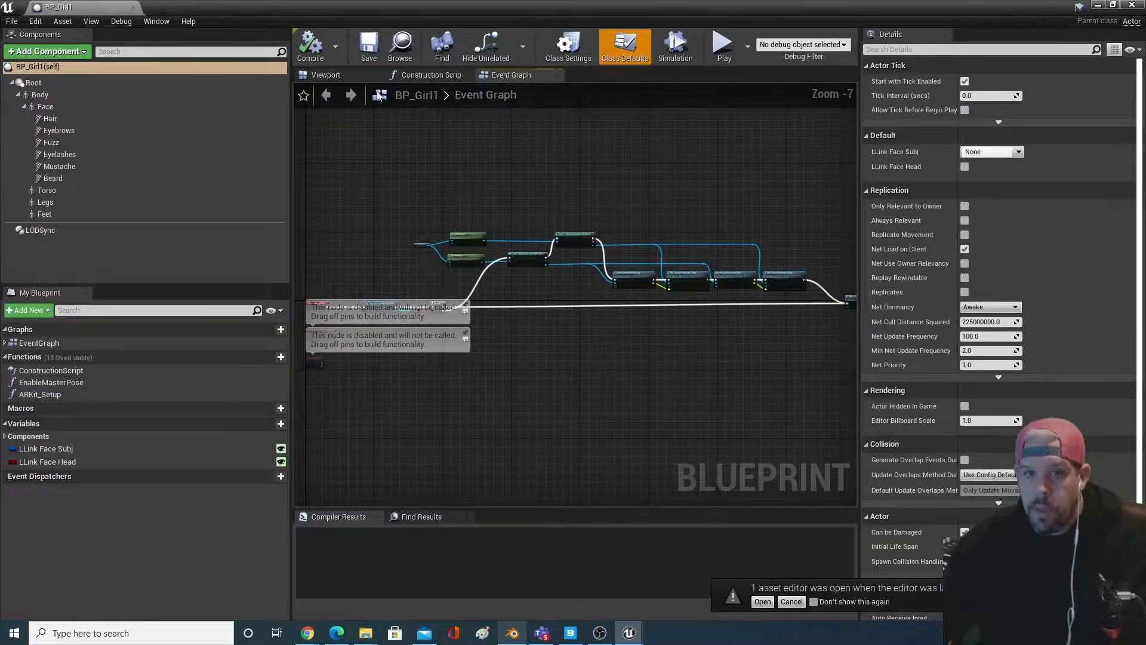
left_click(345, 78)
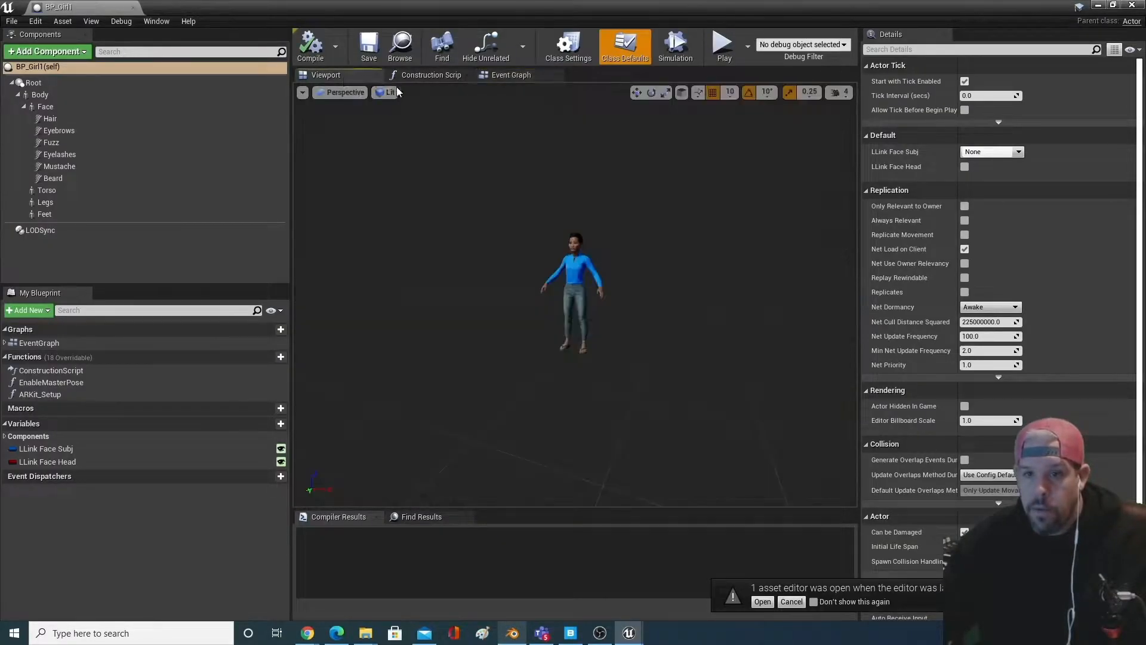
left_click(309, 47)
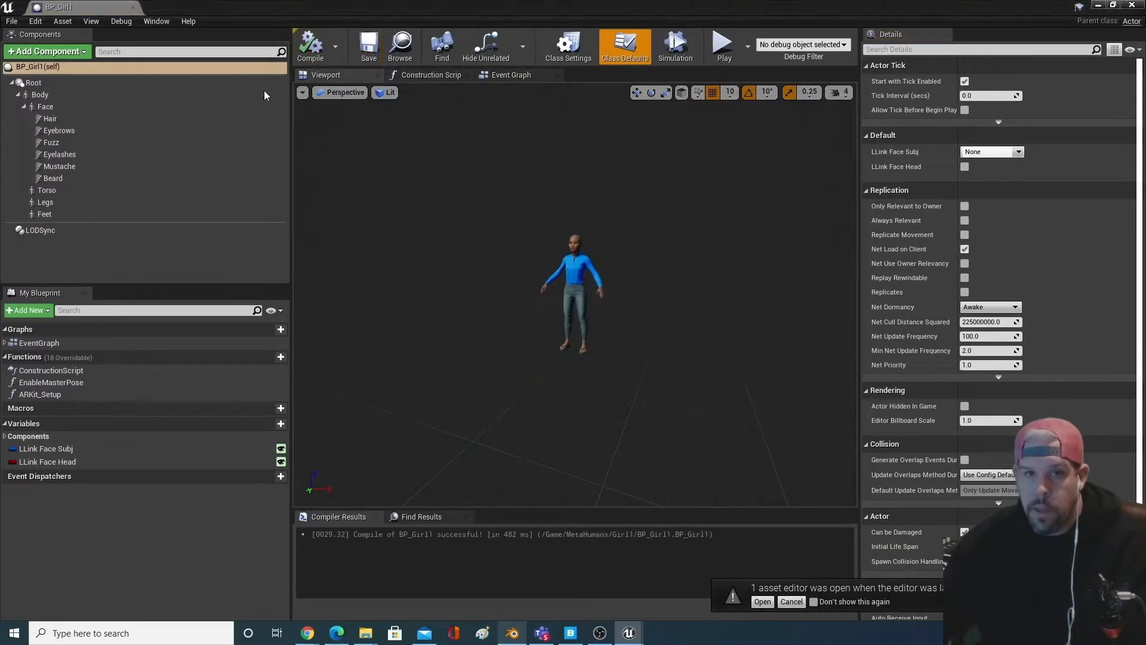
left_click(133, 7)
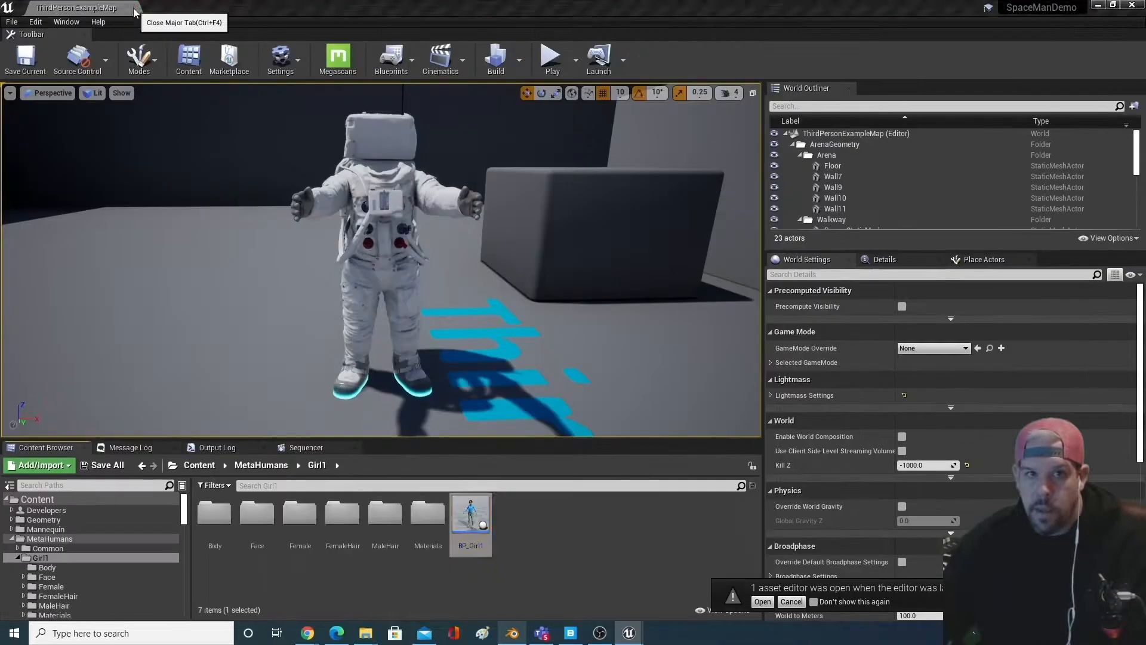
- Duplicate the BP_Girl1 Blueprint in the Girl1 folder and name the copy BP_Girl_SpaceSuit
right_click(466, 520)
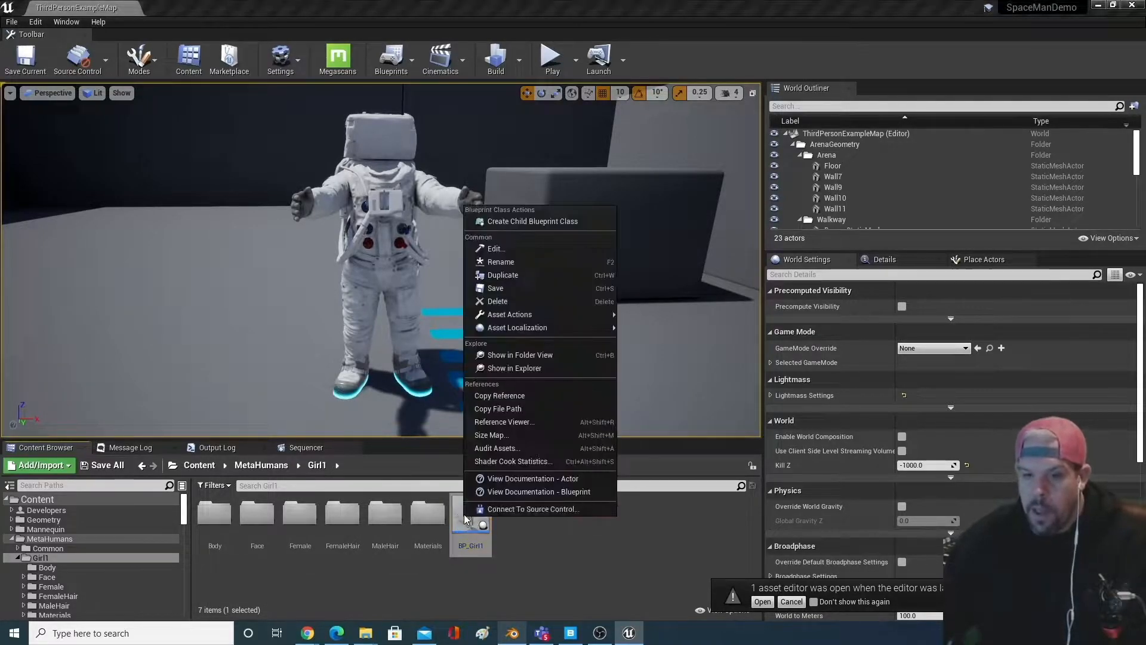
left_click(520, 276)
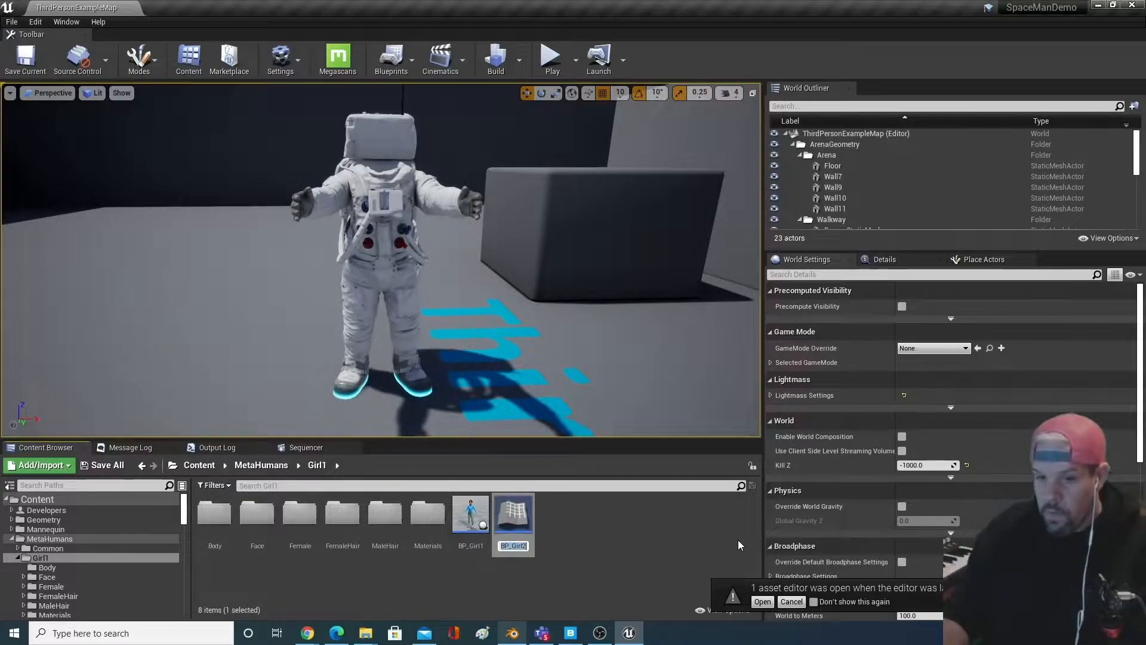
key("Return")
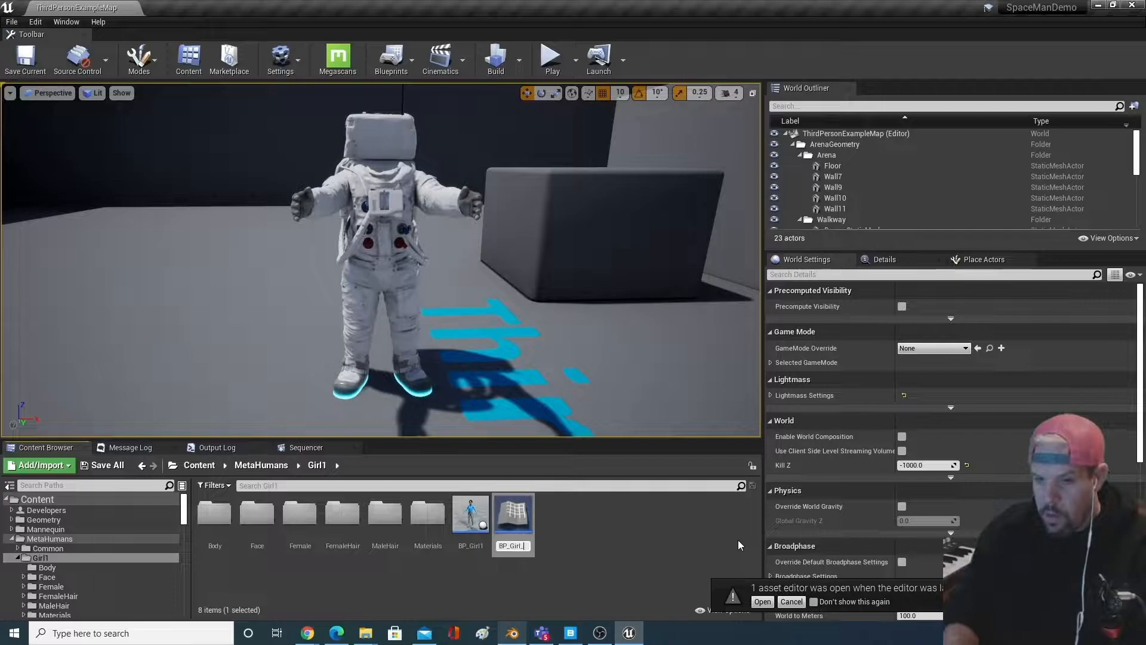
type("ace")
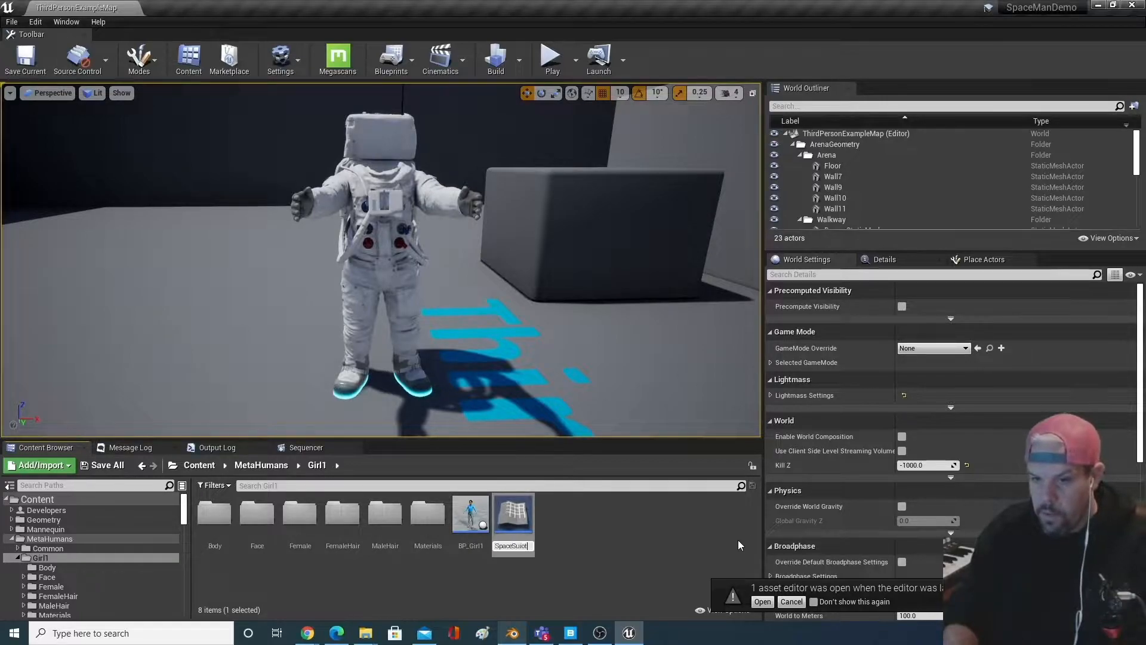
type("Suit")
key("Return")
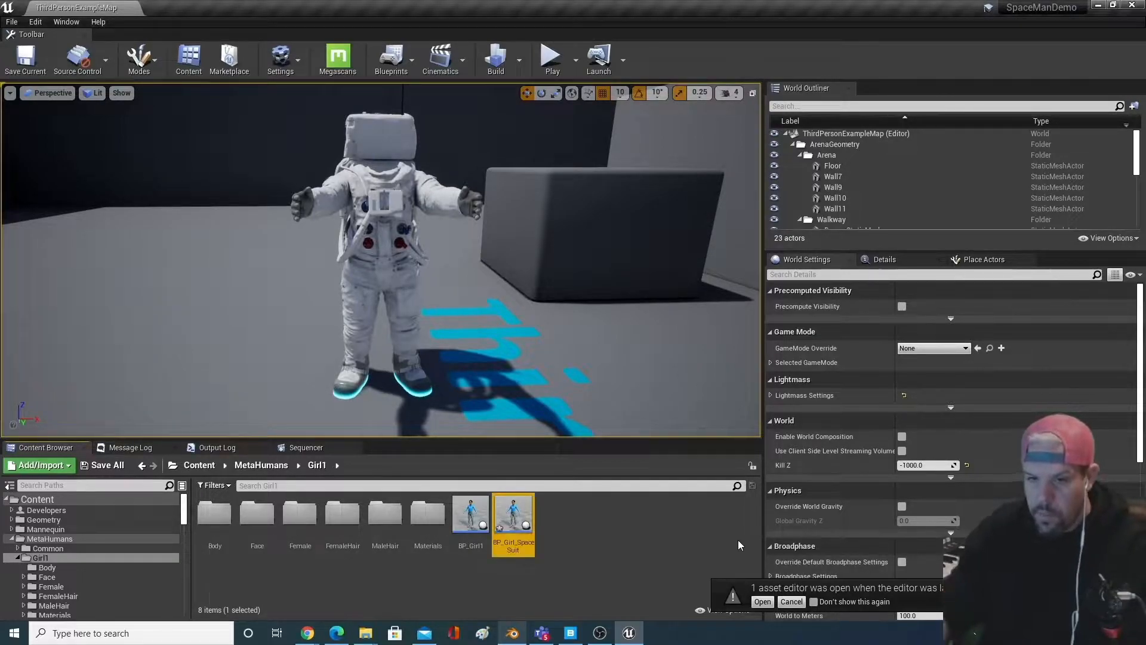
- Open BP_Girl_SpaceSuit in its 3D viewport and delete the Torso, Legs and Feet components
double_click(513, 518)
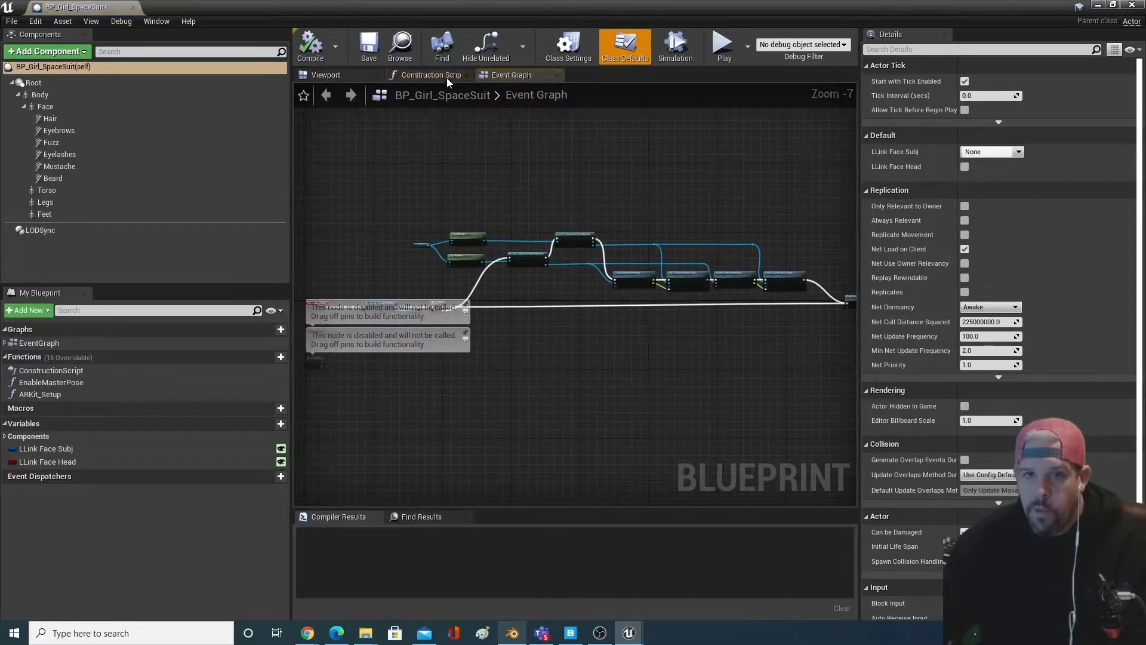
left_click(327, 75)
mouse_move(610, 379)
left_mouse_down()
mouse_move(599, 332)
mouse_move(633, 327)
mouse_move(608, 360)
left_mouse_up()
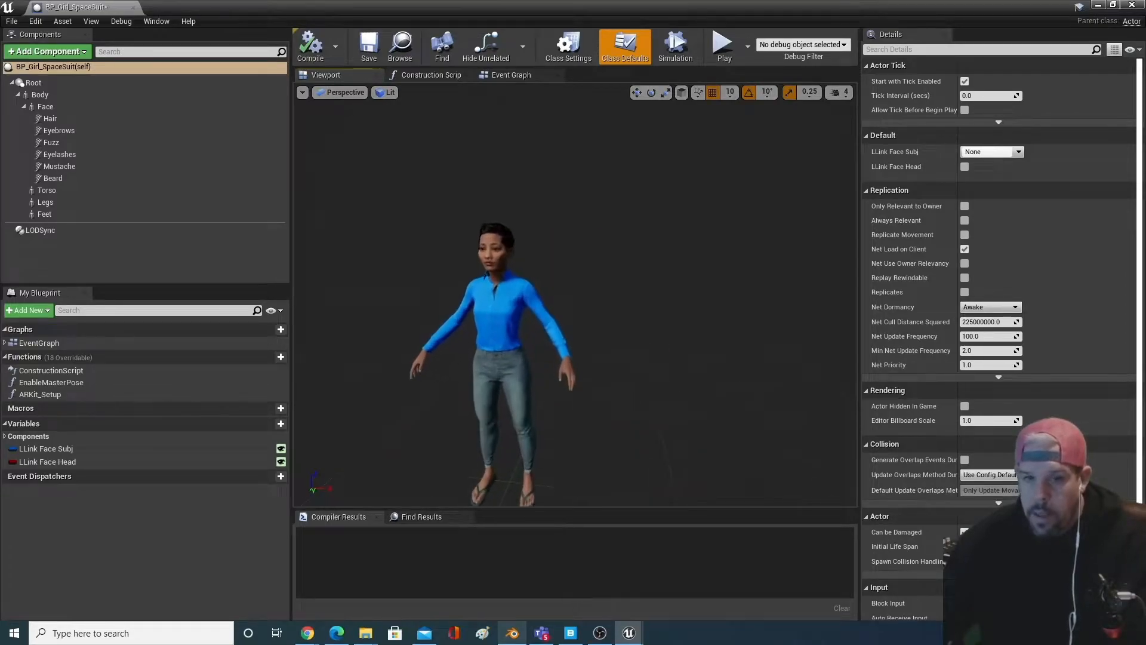
left_click(28, 109)
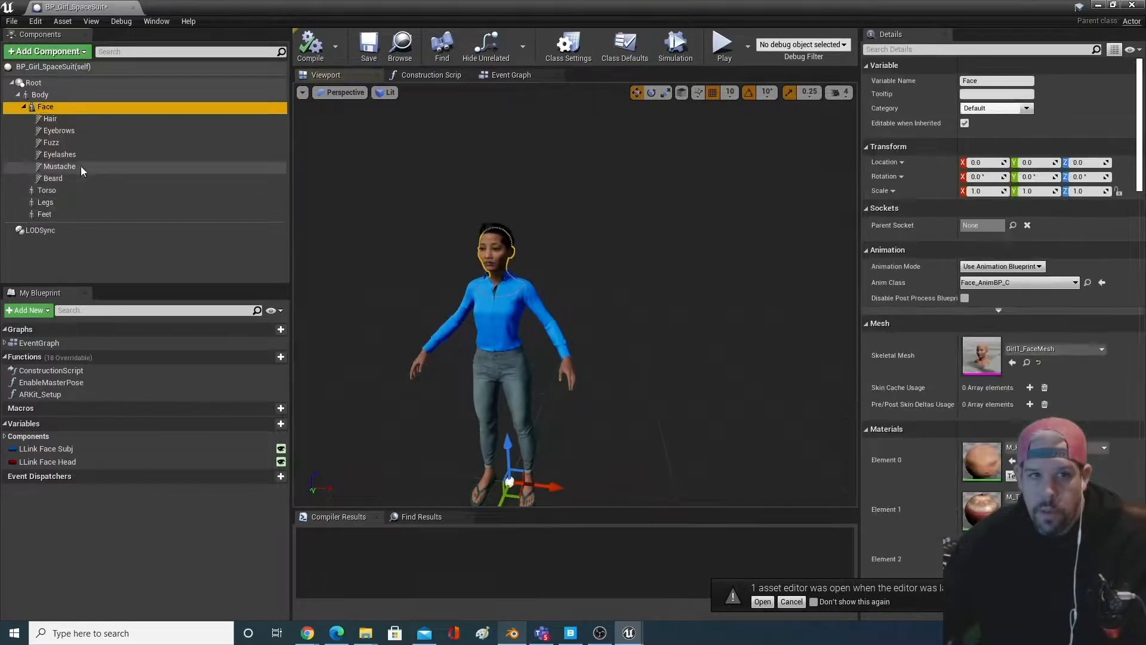
left_click(24, 107)
left_click(52, 119)
left_click(59, 144, "shift")
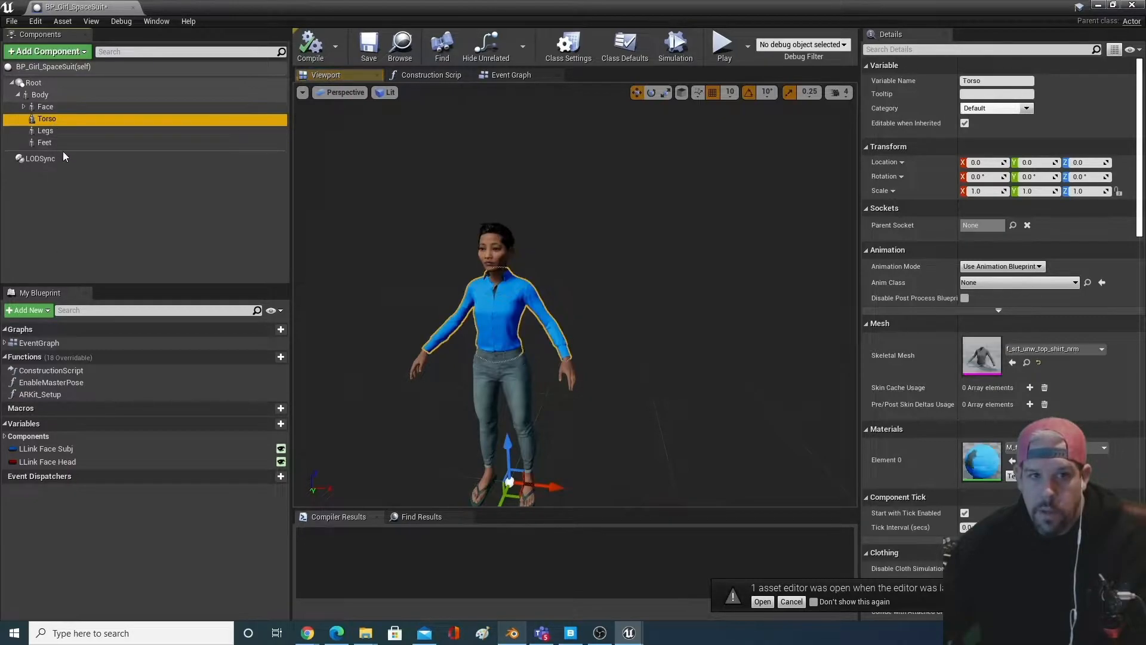
key("Delete")
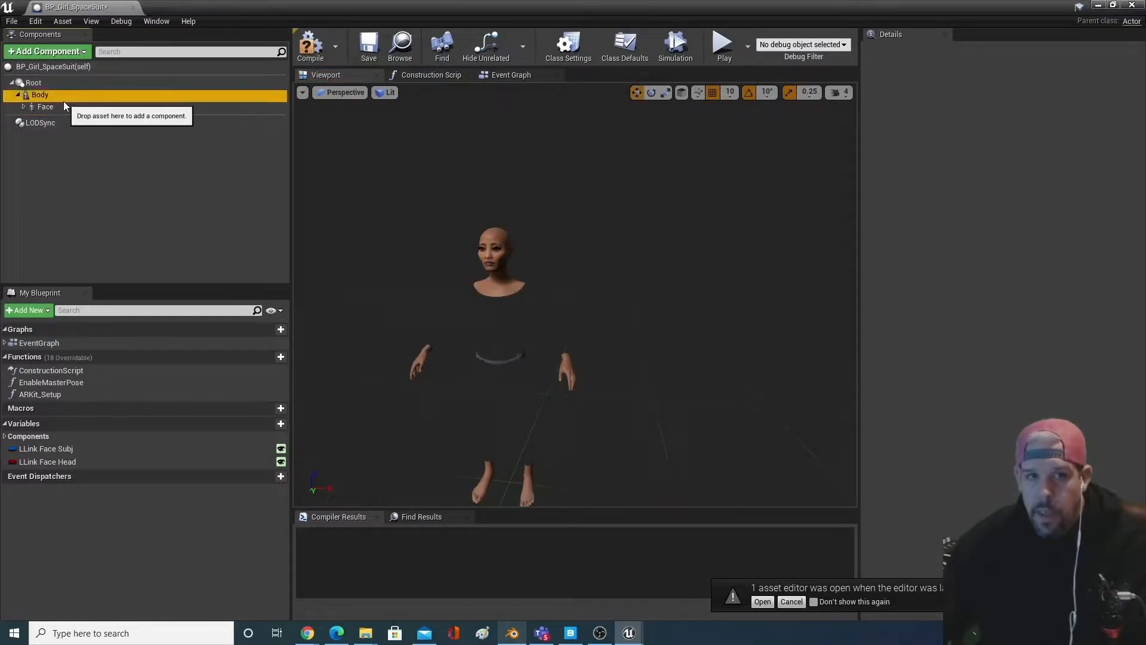
- Select the Body component and check which parts of the character it covers
left_click(39, 95)
left_click_drag(686, 330, 686, 327)
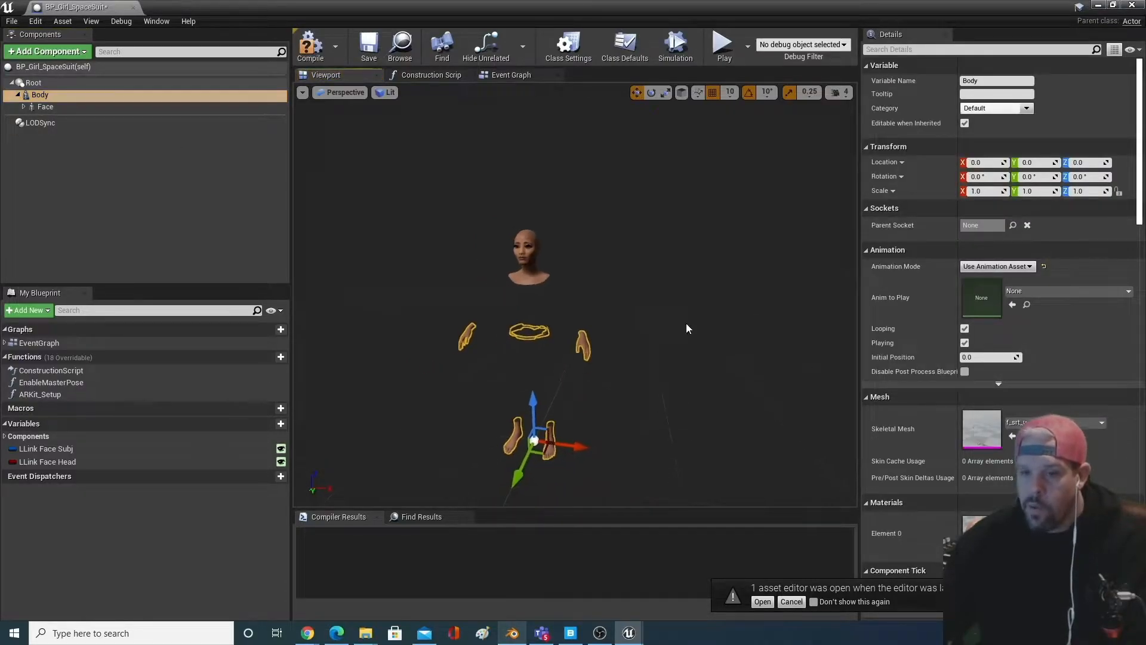
middle_click_drag(686, 324, 638, 326)
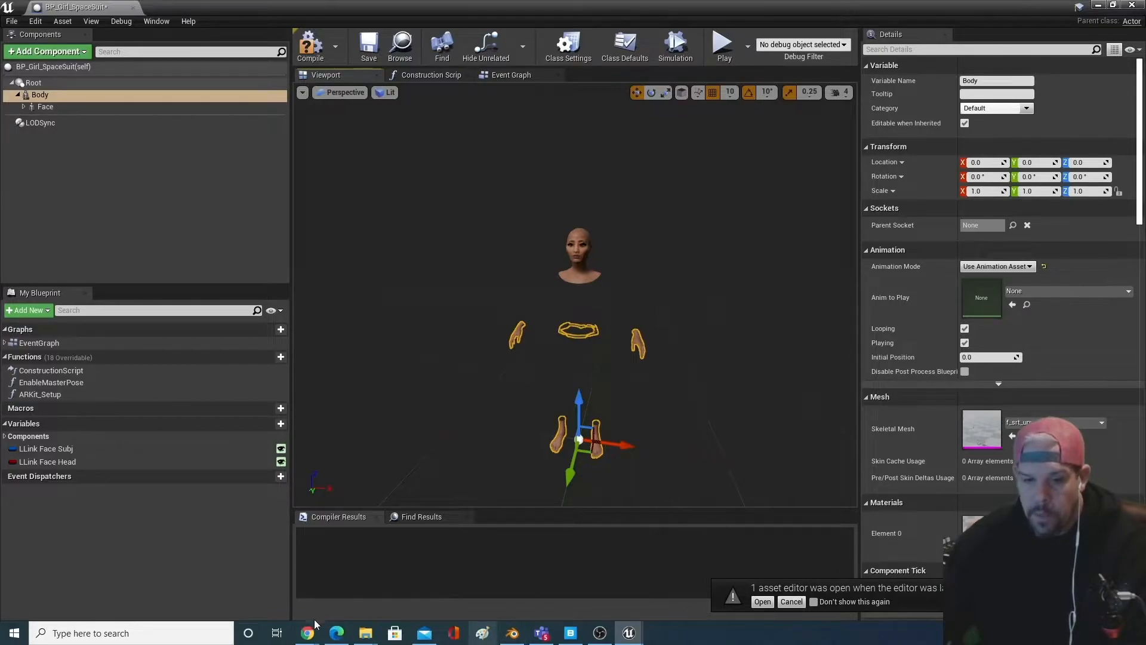
- Switch to Chrome and look over the YouTube page of the custom MetaHumans and instant Control Rig video, returning to BP_Girl_SpaceSuit
mouse_move(308, 634)
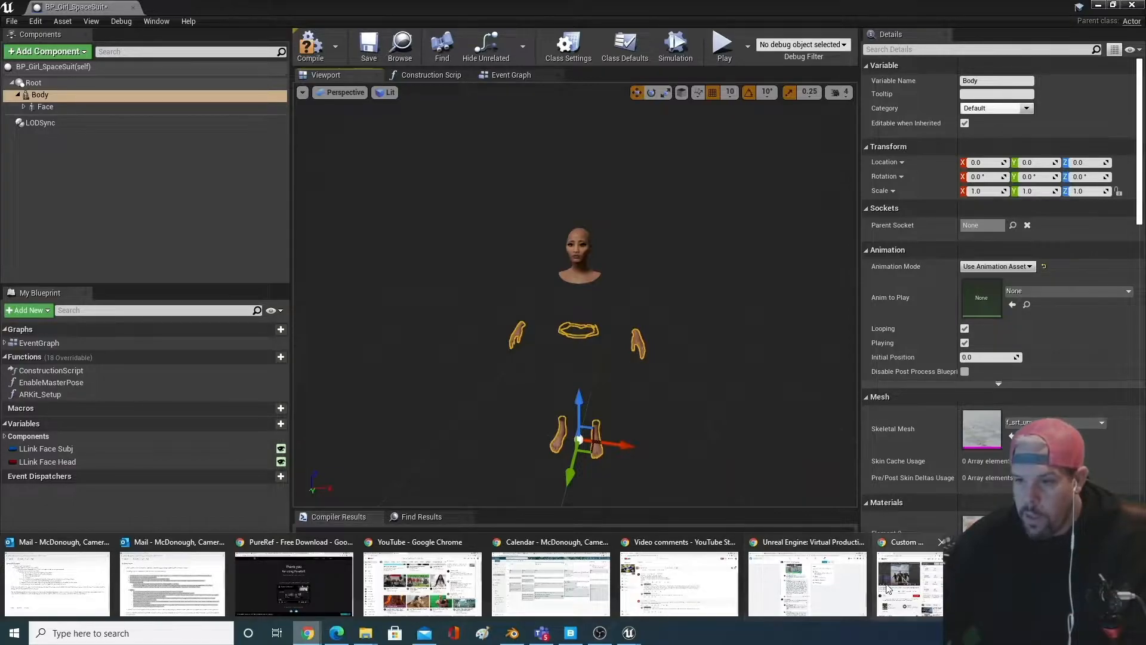
left_click_drag(702, 1, 689, 62)
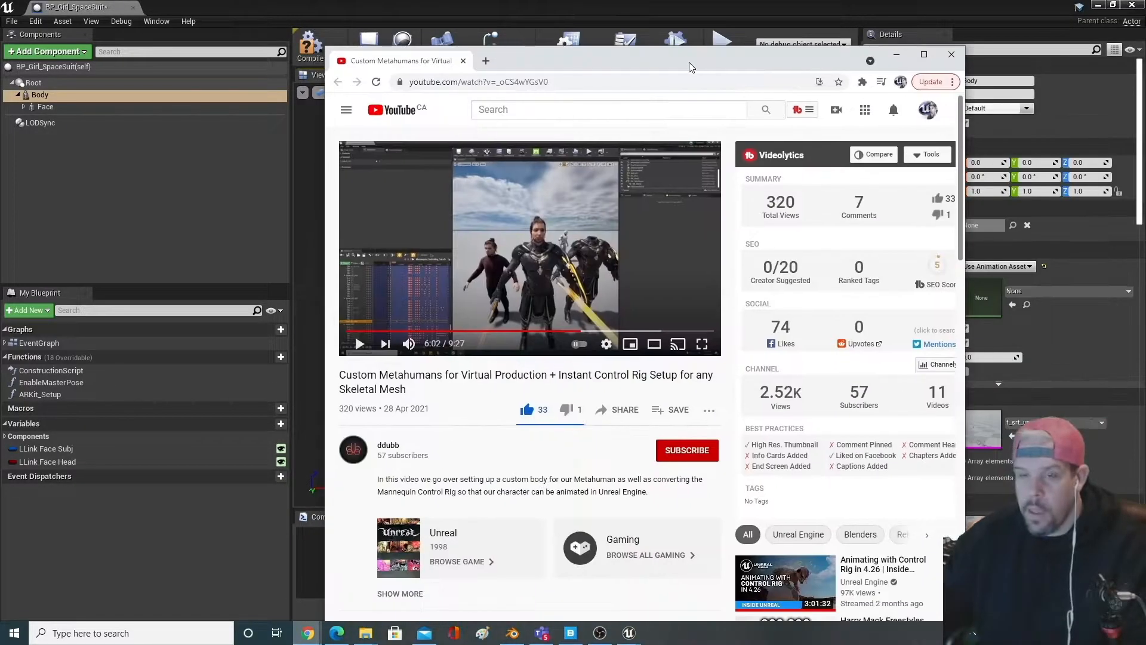
double_click(689, 62)
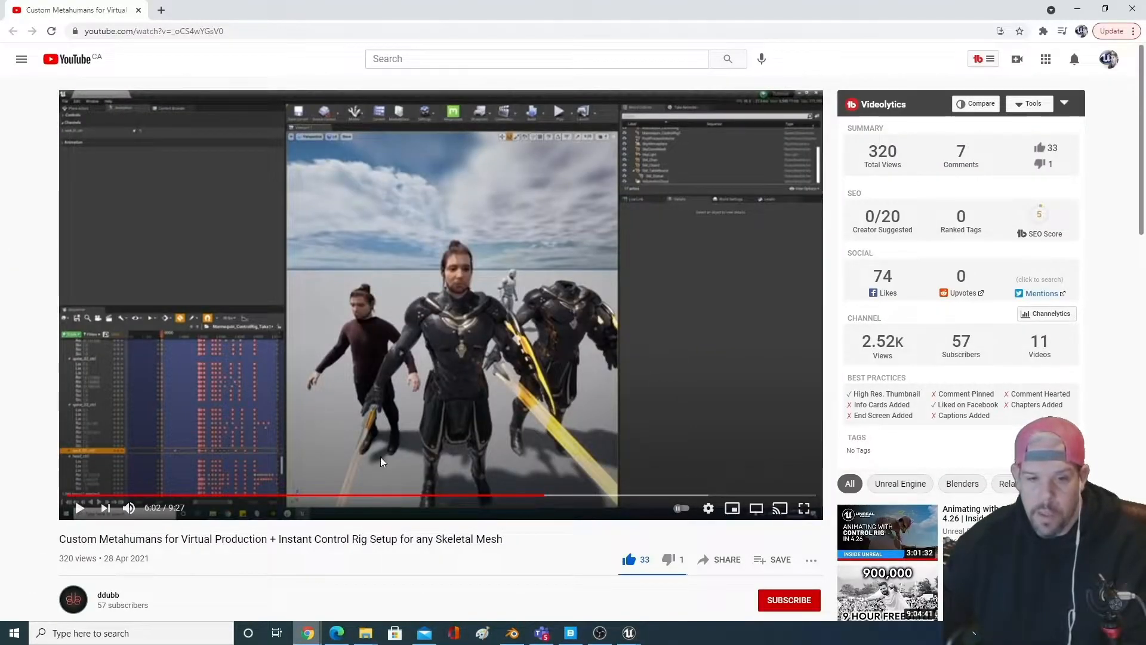
scroll(399, 490, "down", 2)
scroll(397, 517, "up", 2)
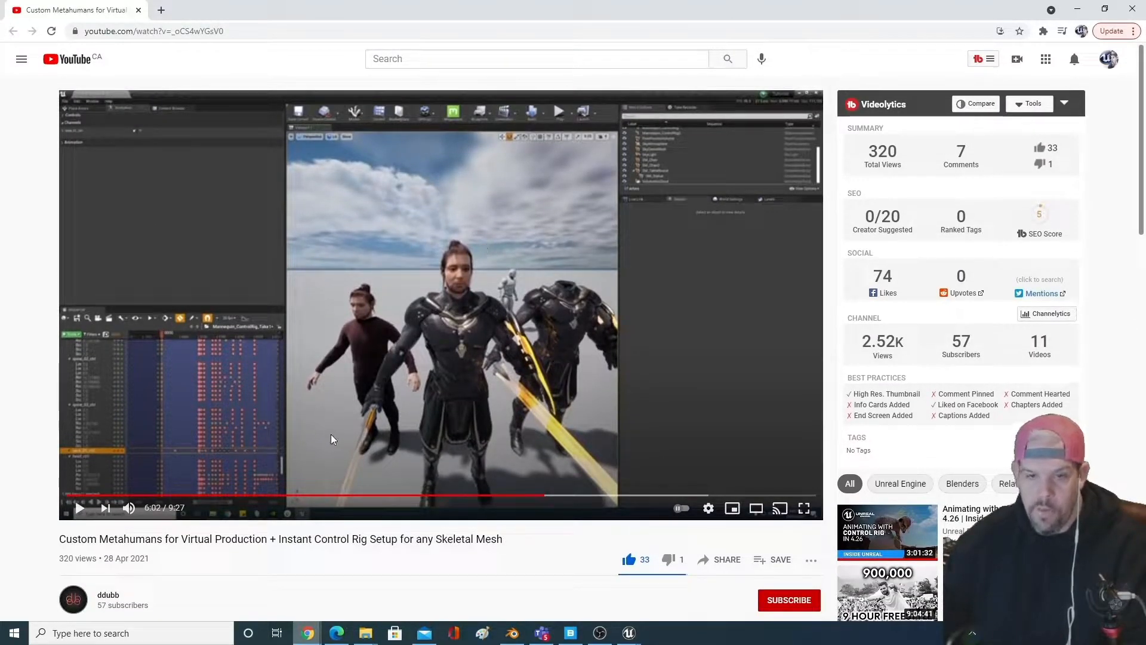
scroll(389, 411, "down", 2)
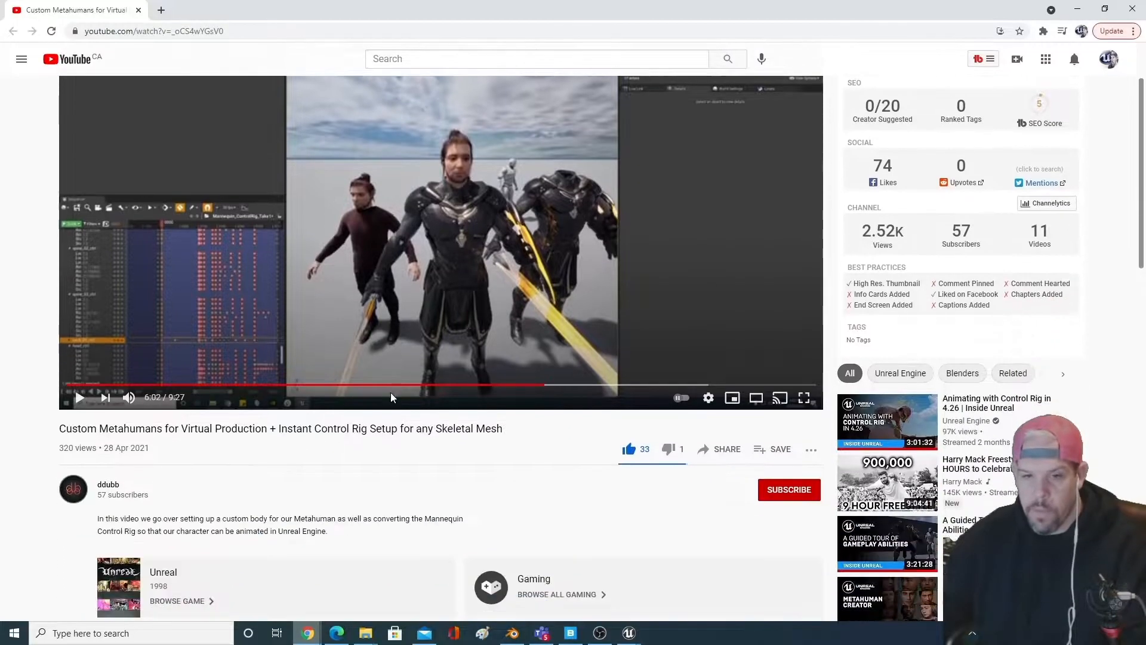
scroll(317, 475, "up", 1)
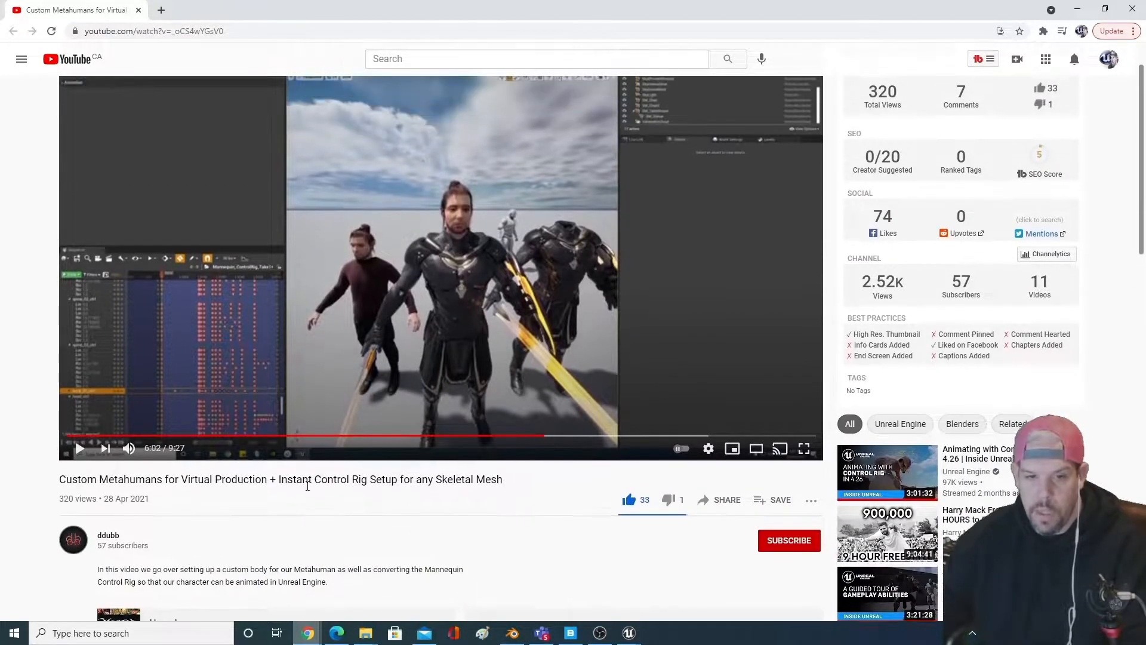
scroll(258, 494, "down", 2)
scroll(711, 144, "up", 3)
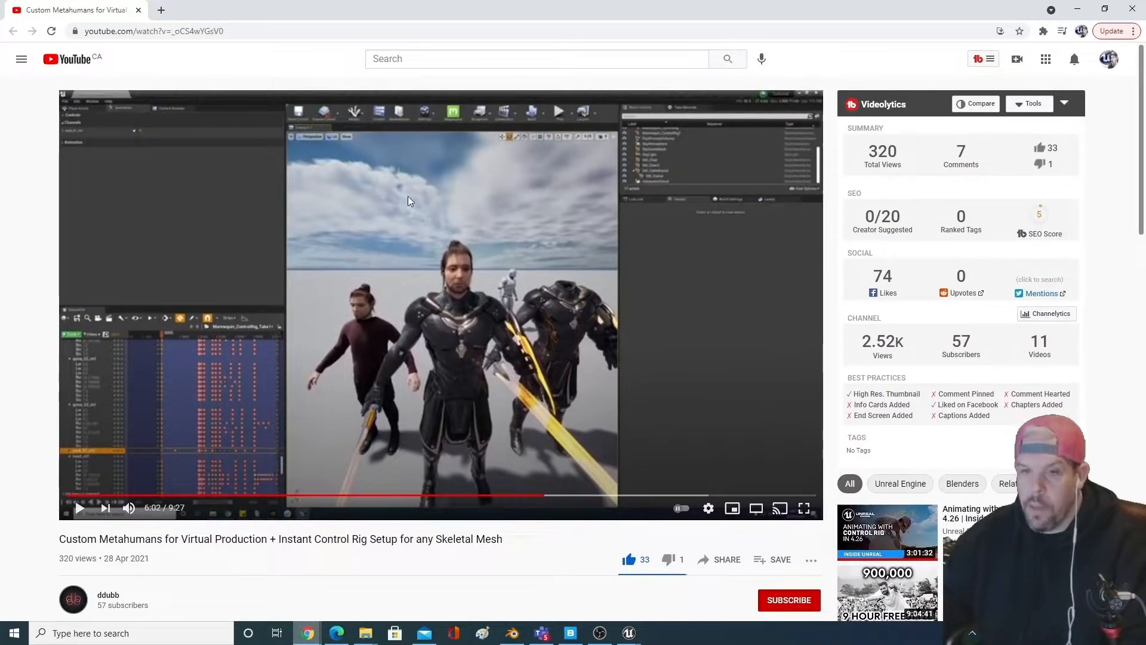
left_click(1074, 8)
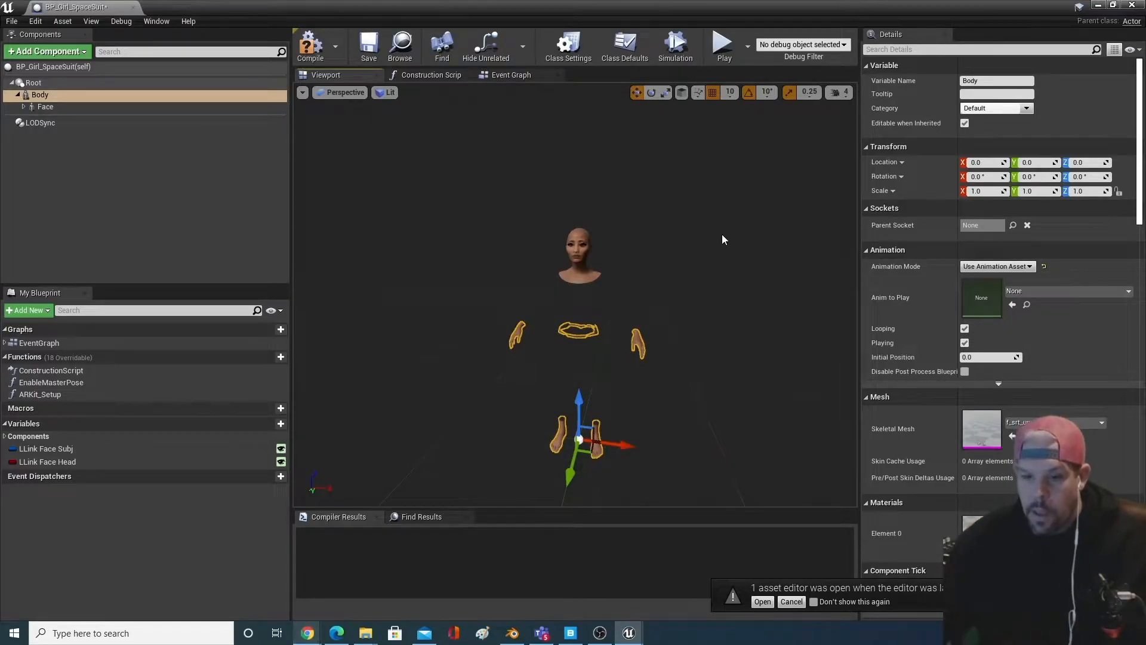
left_click(306, 633)
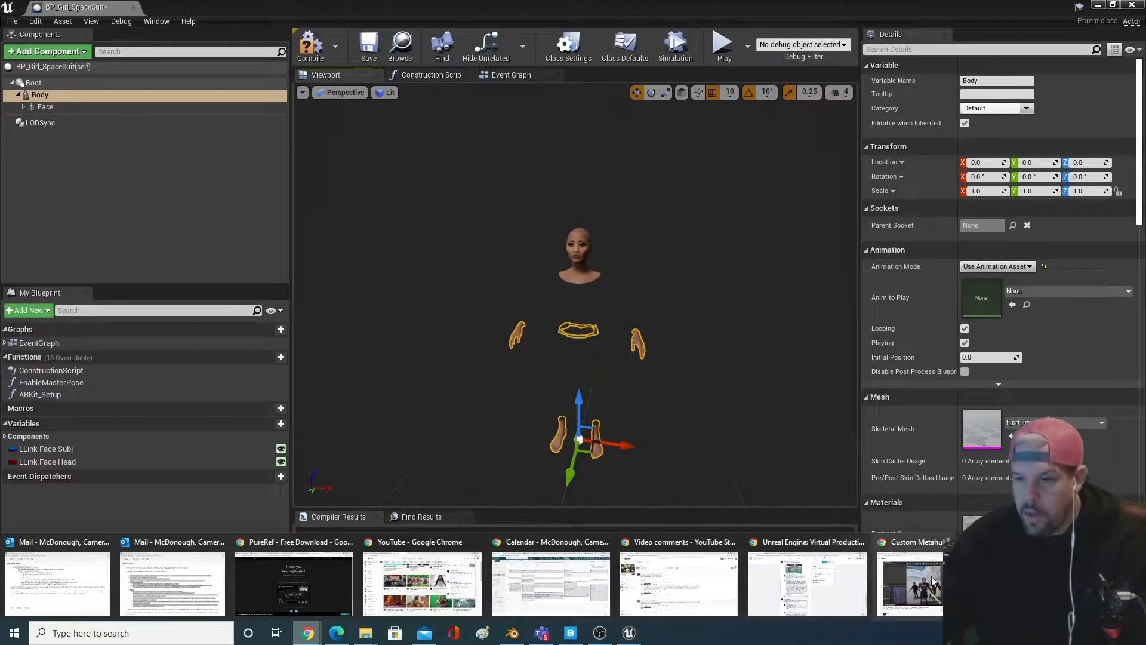
left_click(906, 580)
left_click(782, 604)
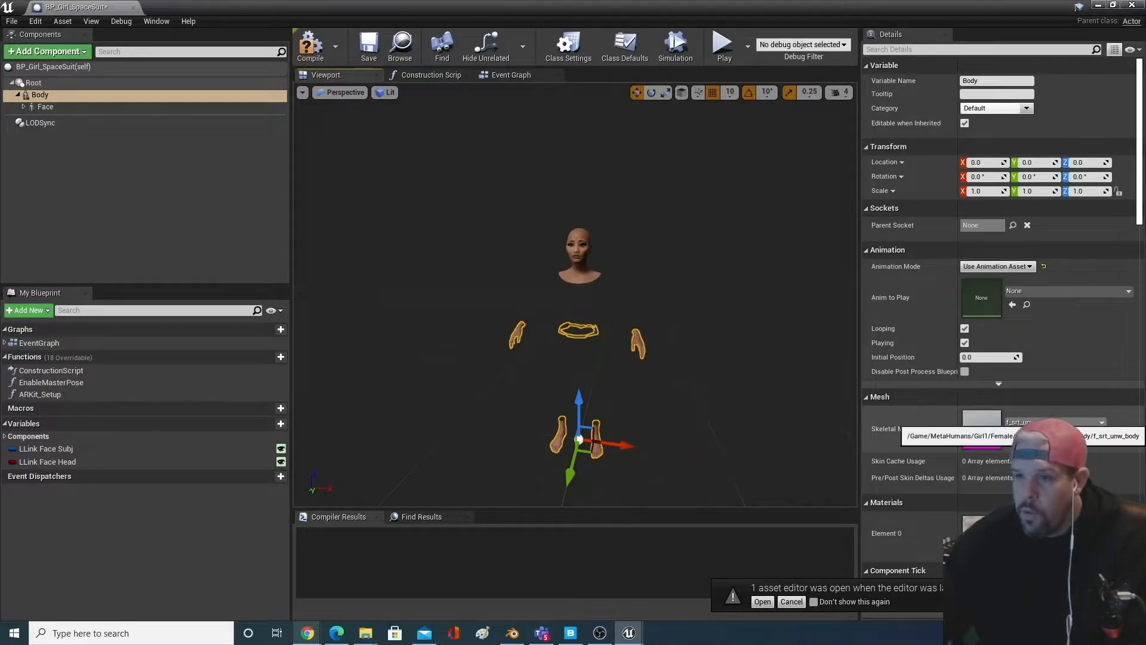
- Set the Body component's skeletal mesh to SK_Astronaut, and compile and save the Blueprint
left_click(1051, 422)
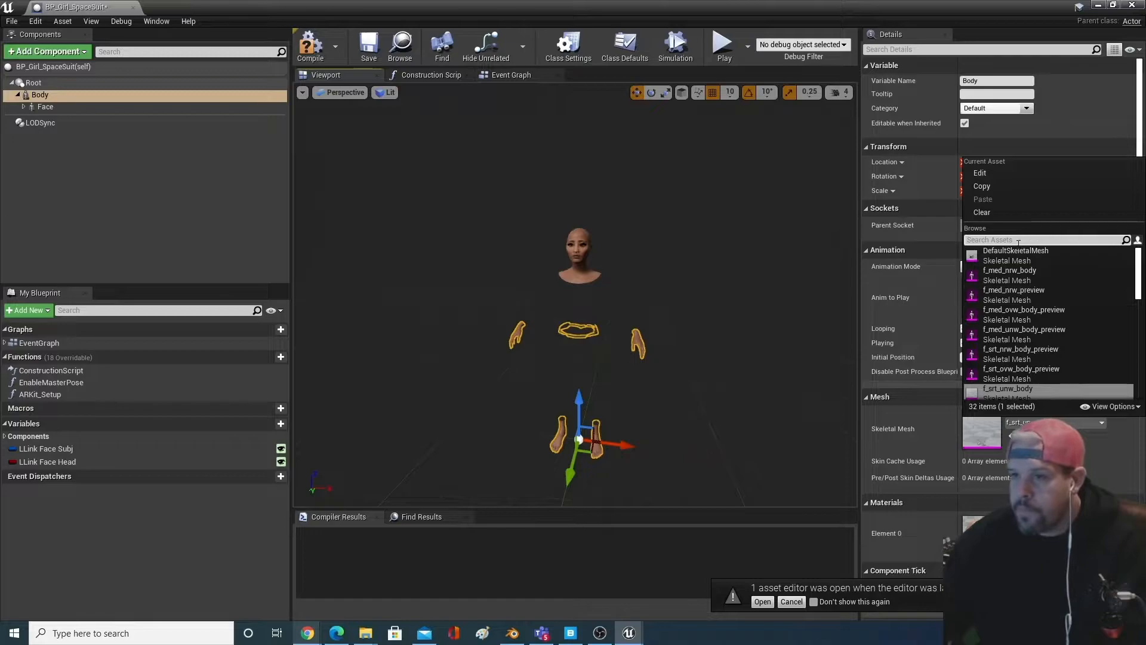
type("astro")
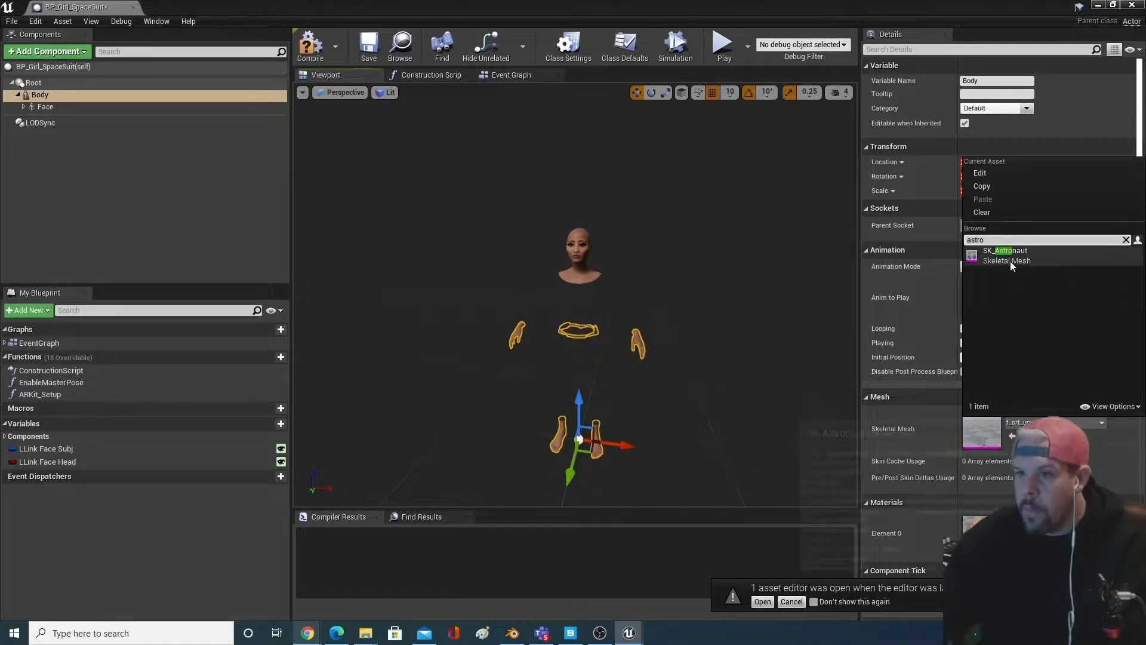
left_click(1010, 262)
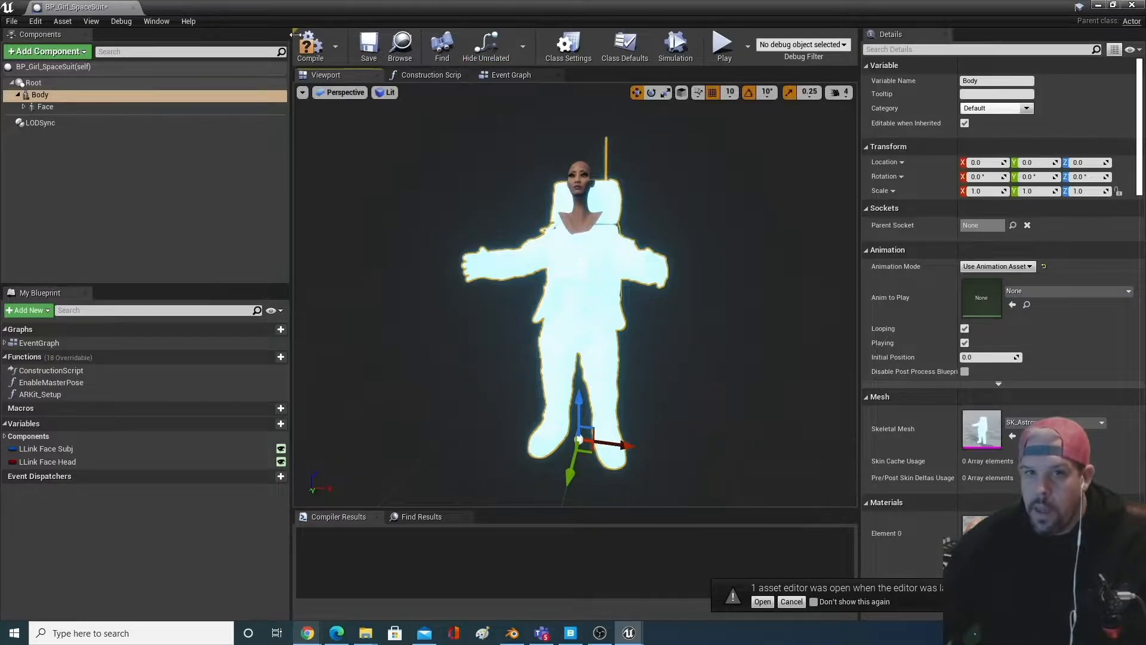
left_click(310, 45)
left_click(369, 45)
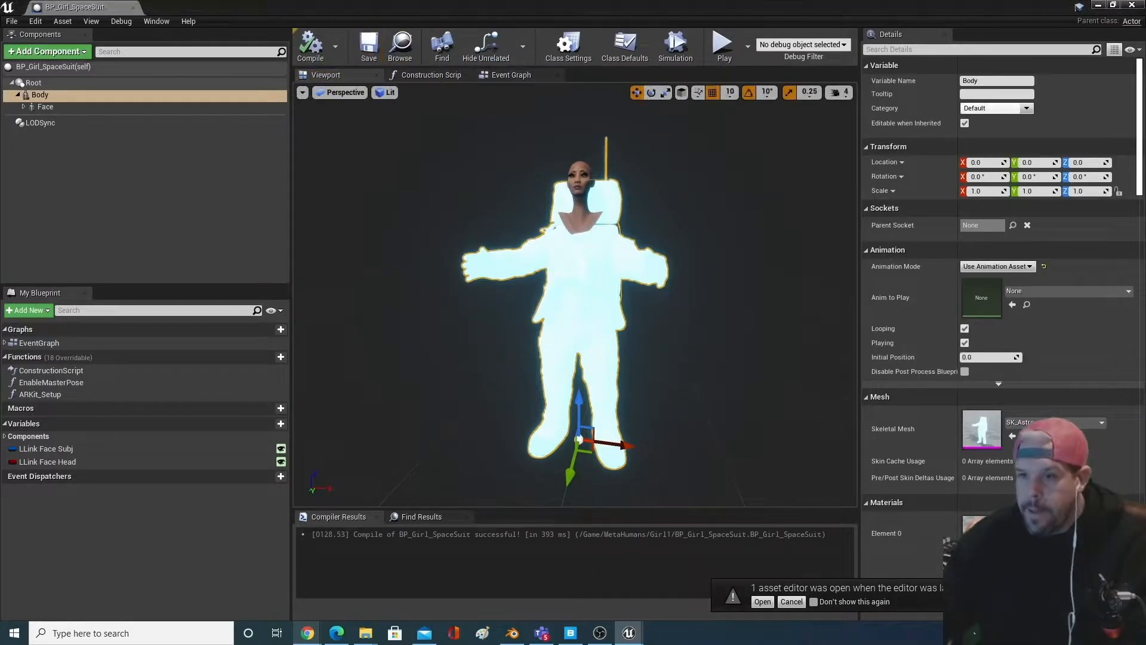
scroll(683, 417, "up", 6)
scroll(687, 396, "down", 6)
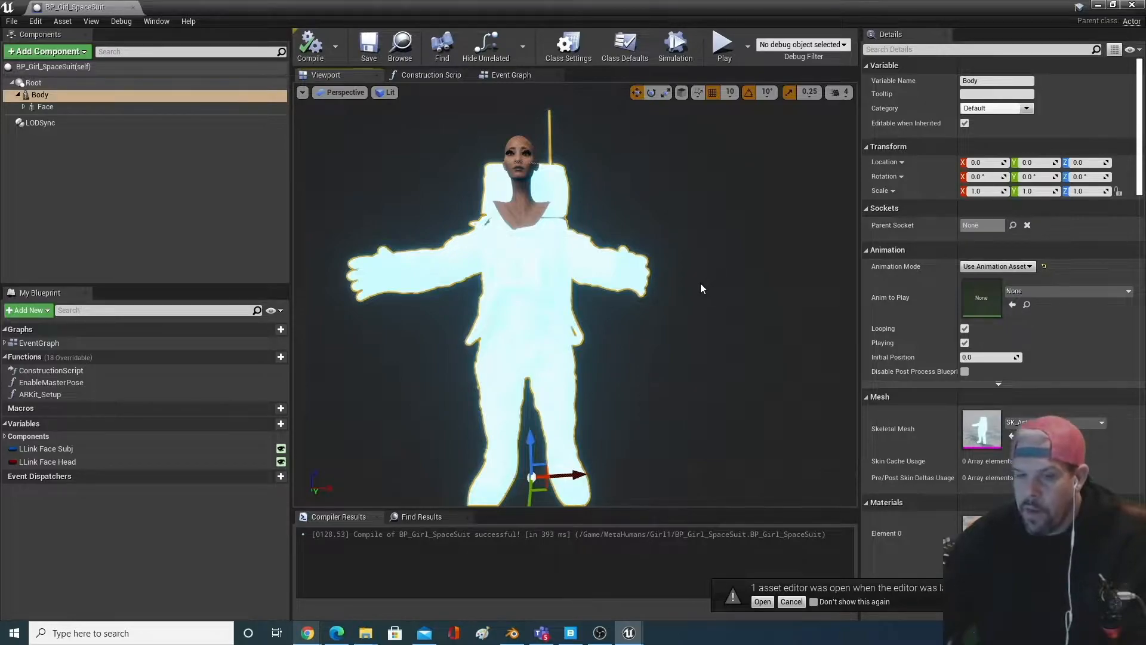
left_click_drag(701, 283, 686, 295)
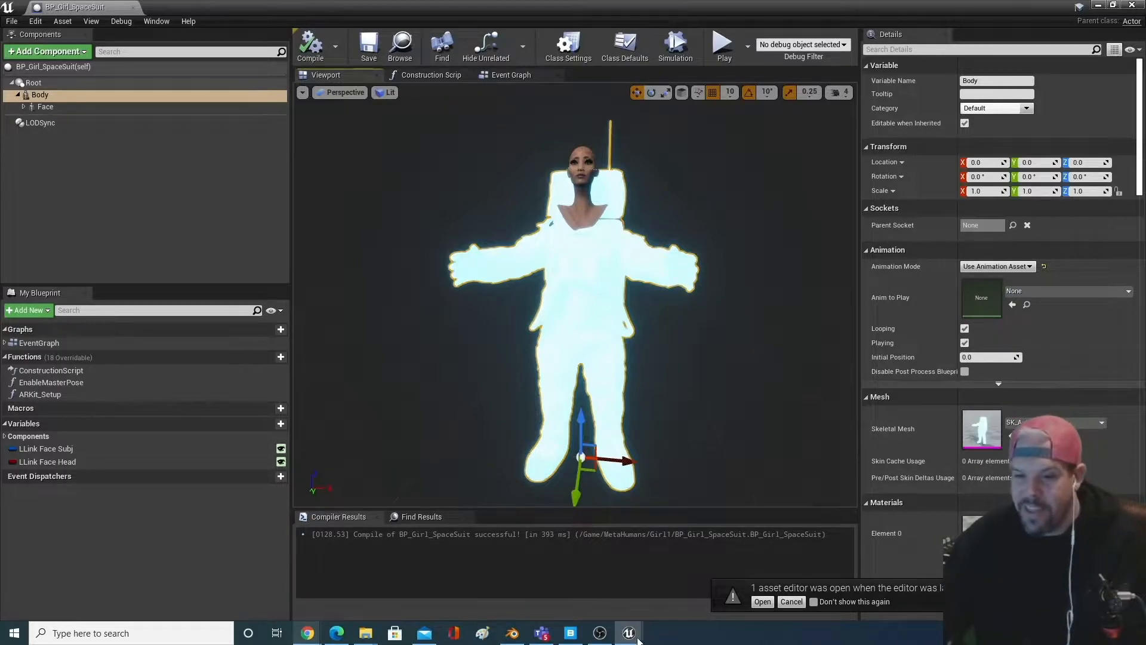
- Switch to the ModularPlay project's level and look over the astronaut and character actors, then return to BP_Girl_SpaceSuit
mouse_move(634, 636)
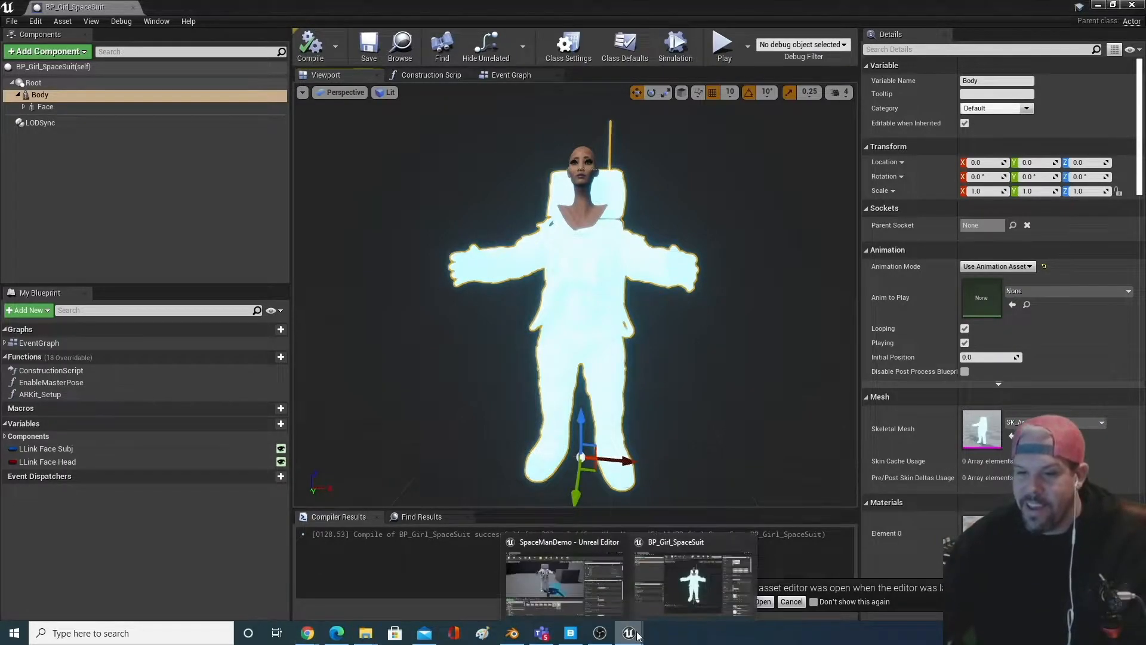
left_click(554, 585)
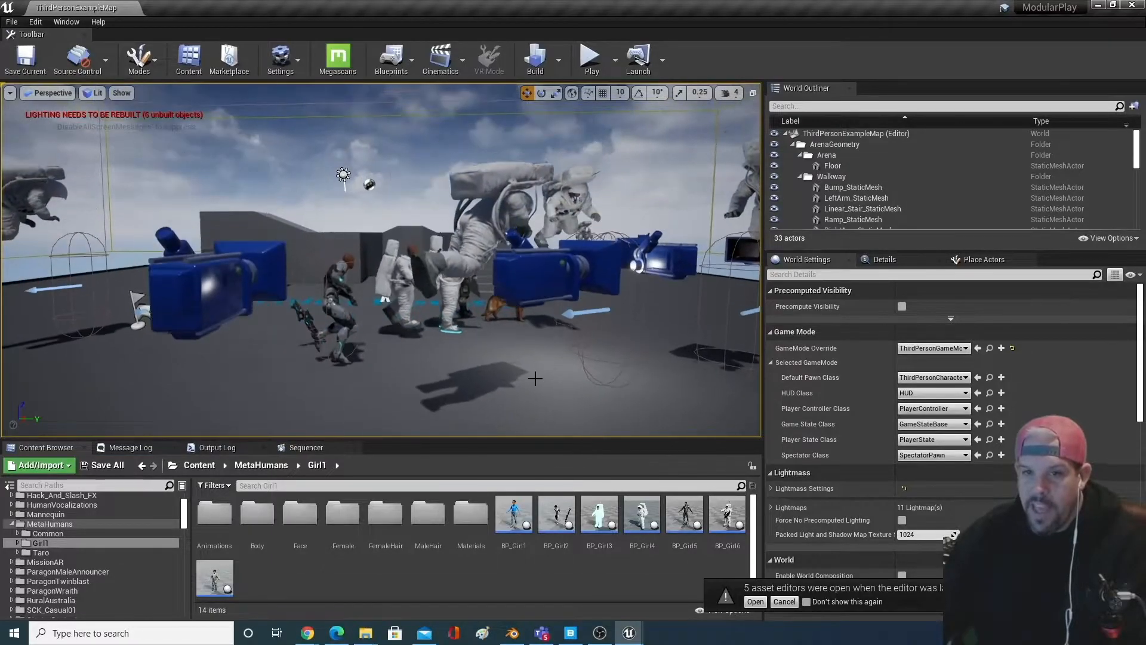
scroll(536, 379, "down", 4)
middle_click_drag(536, 379, 698, 397)
right_click_drag(536, 378, 72, 375)
key("w")
key("w")
key("w")
key("w")
key("s")
key("w")
middle_click_drag(571, 364, 412, 335)
right_click_drag(412, 334, 286, 335)
key("s")
key("w")
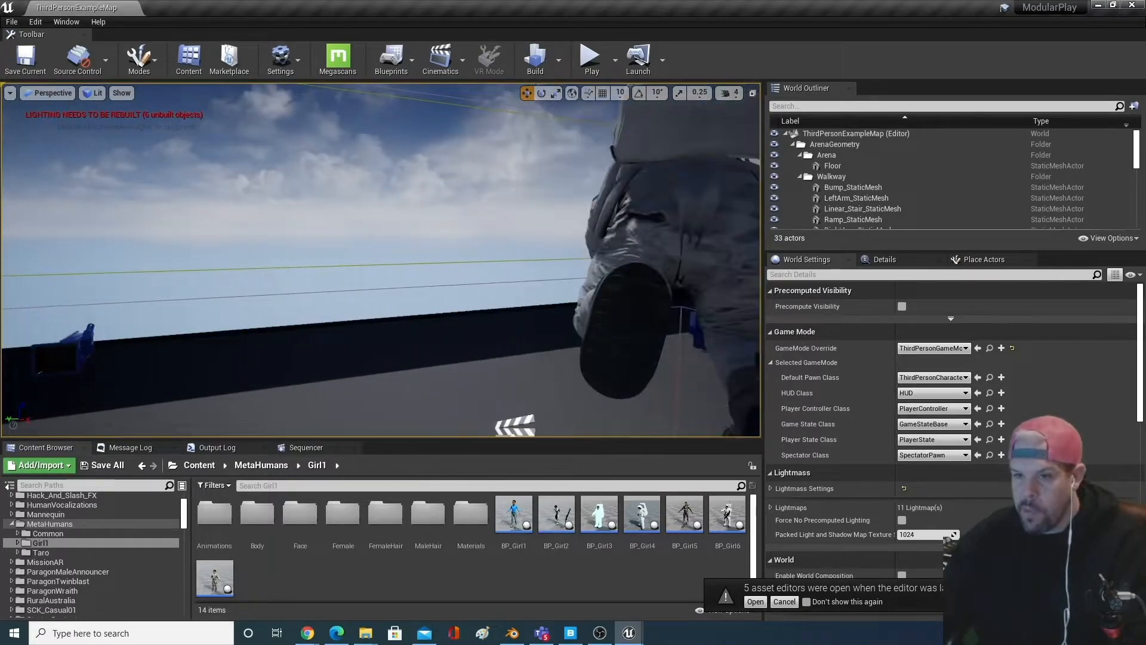
key("s")
right_click_drag(714, 350, 836, 350)
middle_click_drag(668, 309, 619, 359)
right_click_drag(621, 355, 334, 387)
key("w")
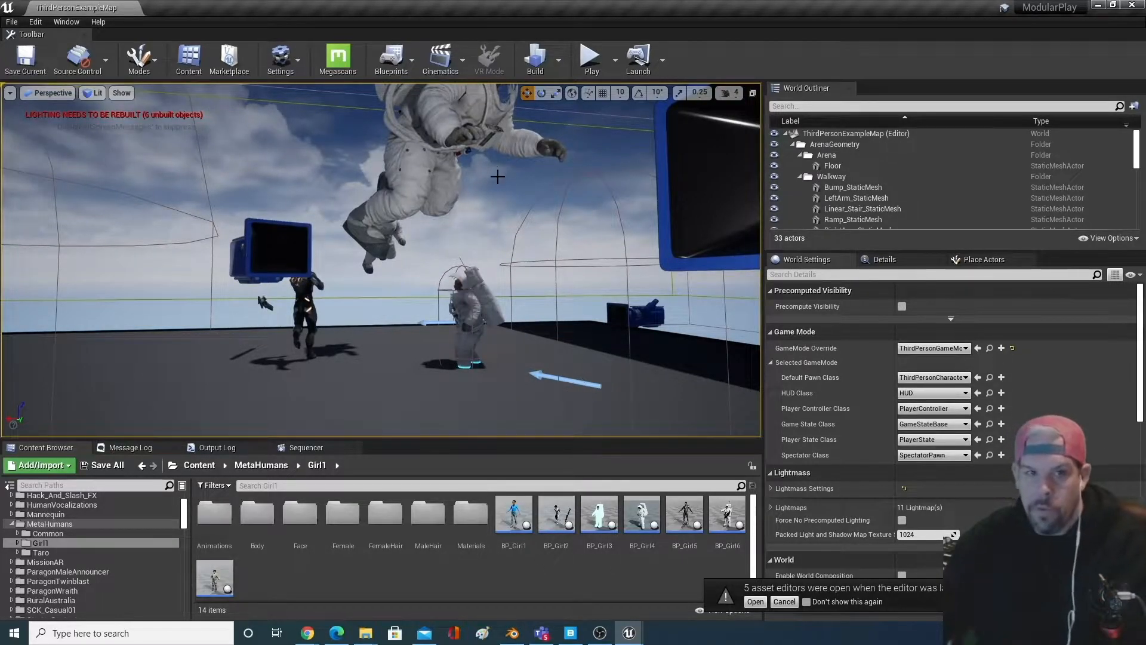
right_click_drag(705, 236, 748, 236)
left_click(1098, 5)
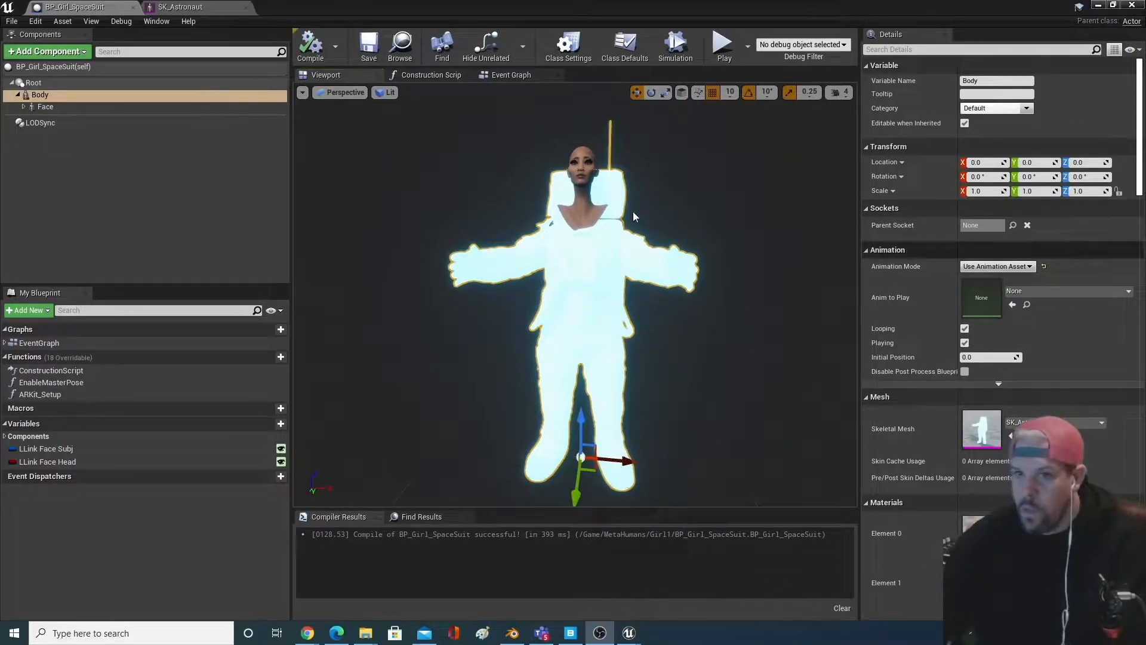
- Open the Face component's Girl1_FaceMesh and show the AnimGraph of its Face_AnimBP Animation Blueprint
left_click(45, 106)
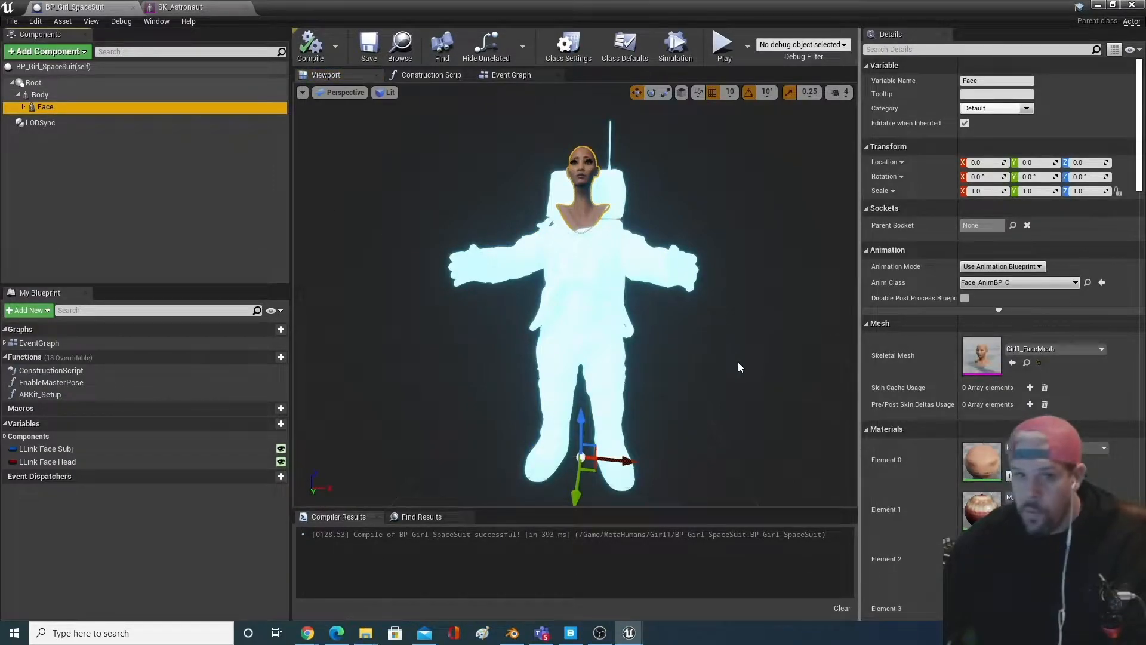
double_click(988, 353)
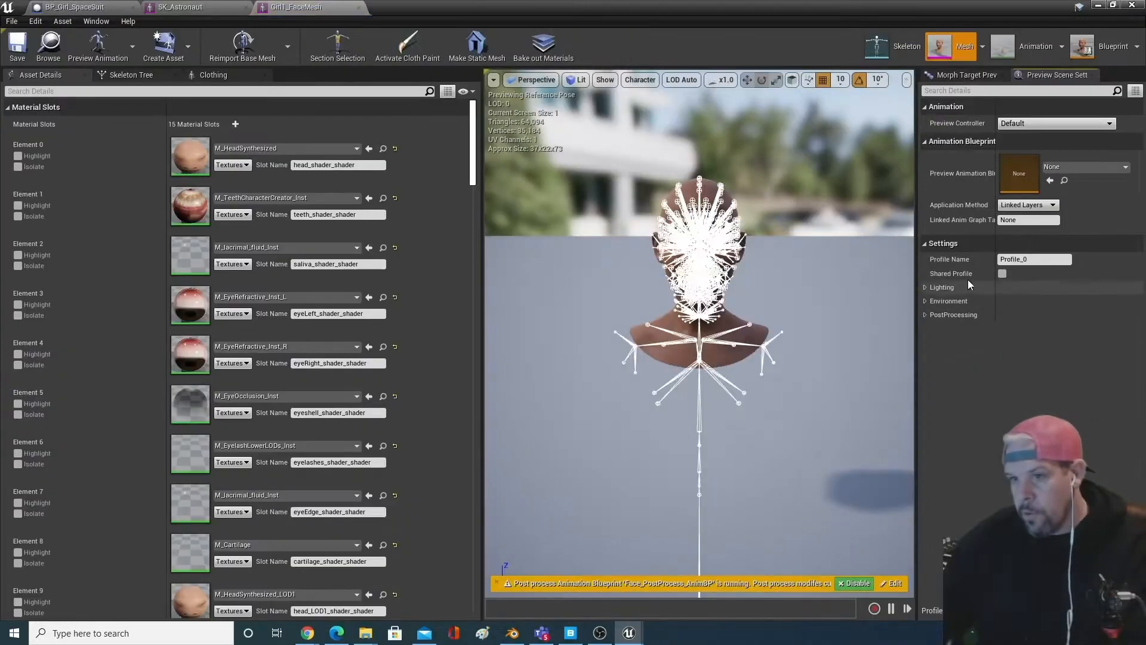
left_click(1094, 52)
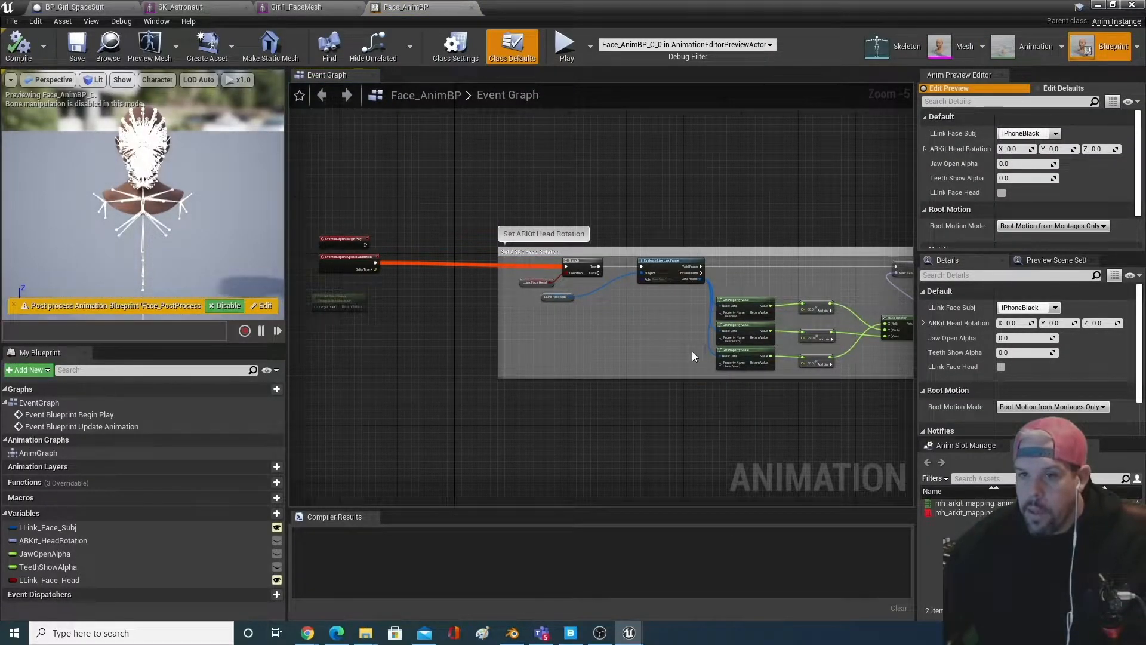
mouse_move(811, 206)
right_mouse_down()
mouse_move(672, 227)
mouse_move(799, 207)
right_mouse_up()
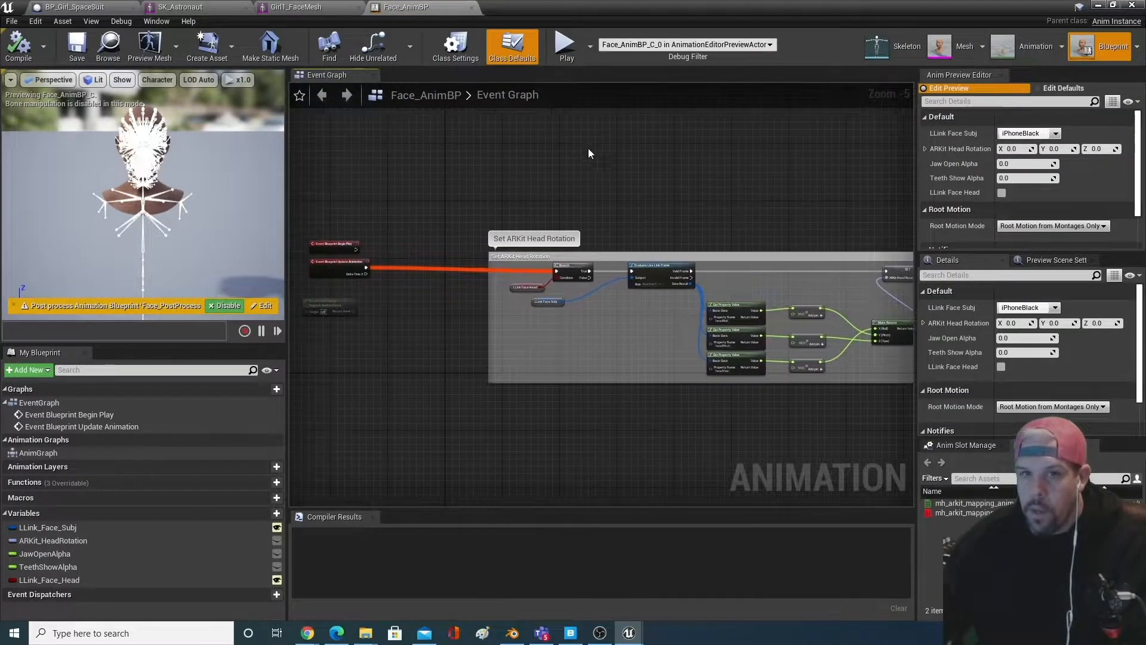
double_click(37, 453)
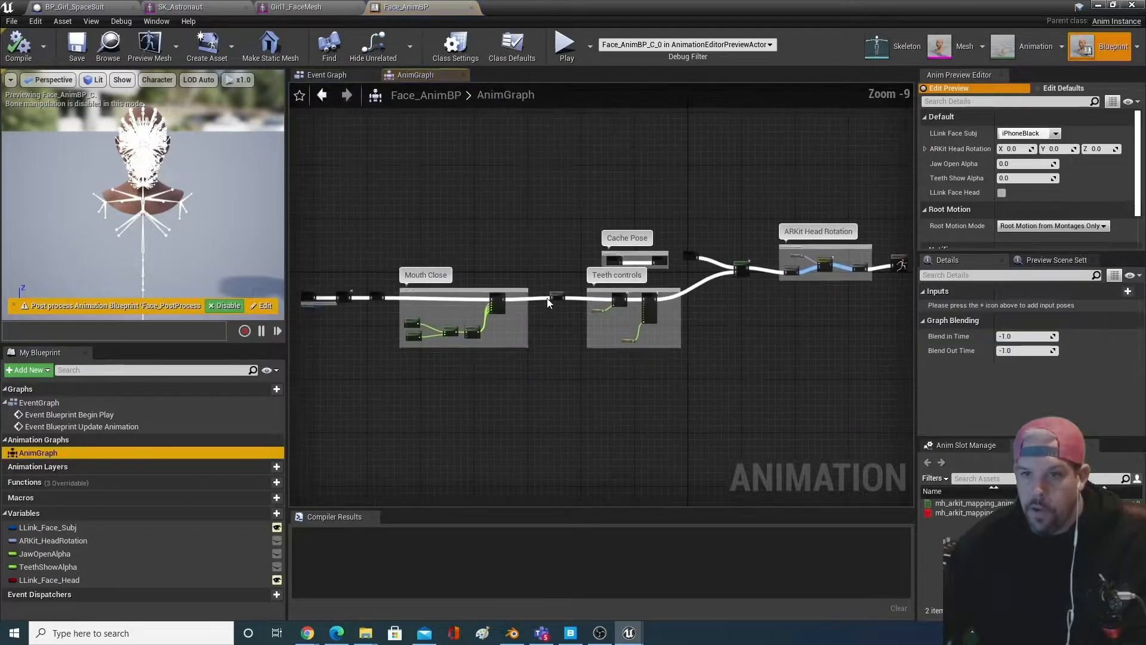
- Enable Use Mesh Pose on the Copy Pose From Mesh node in the Cache Pose group, and compile and save Face_AnimBP
scroll(651, 221, "up", 8)
left_click_drag(671, 224, 664, 257)
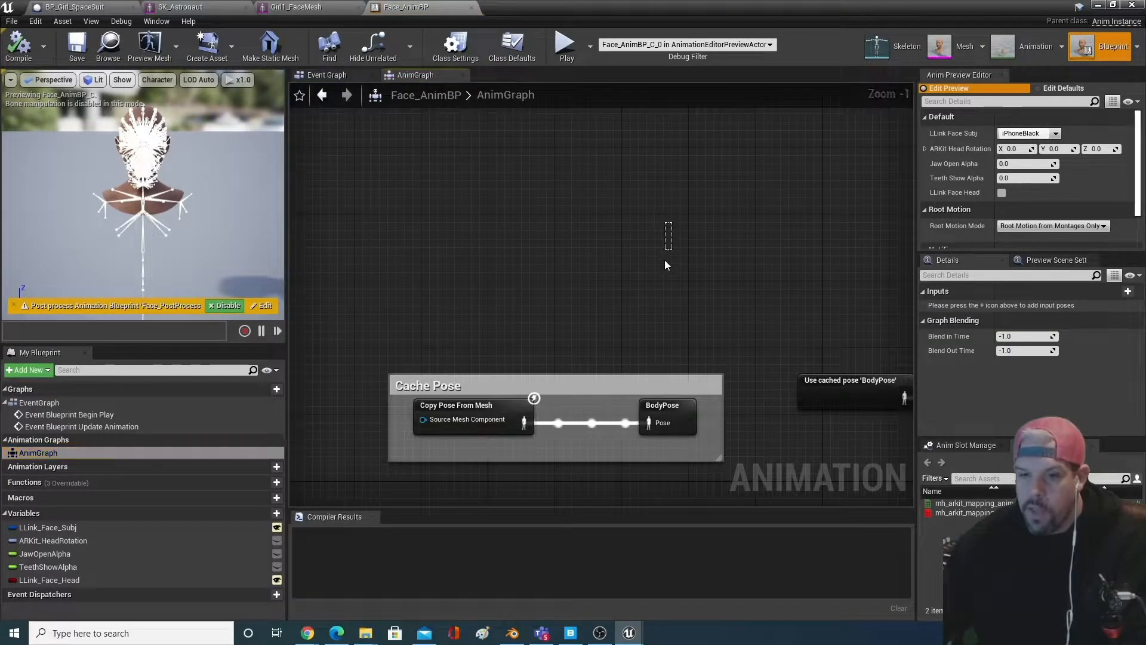
scroll(597, 289, "up", 1)
right_click_drag(612, 286, 645, 118)
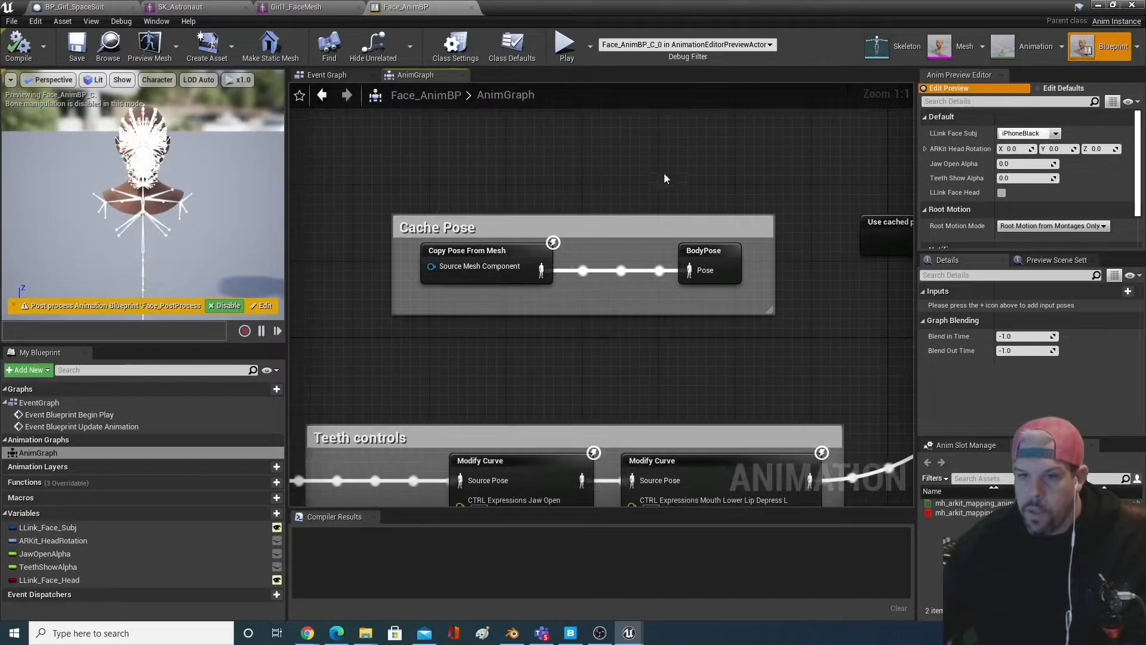
left_click(475, 251)
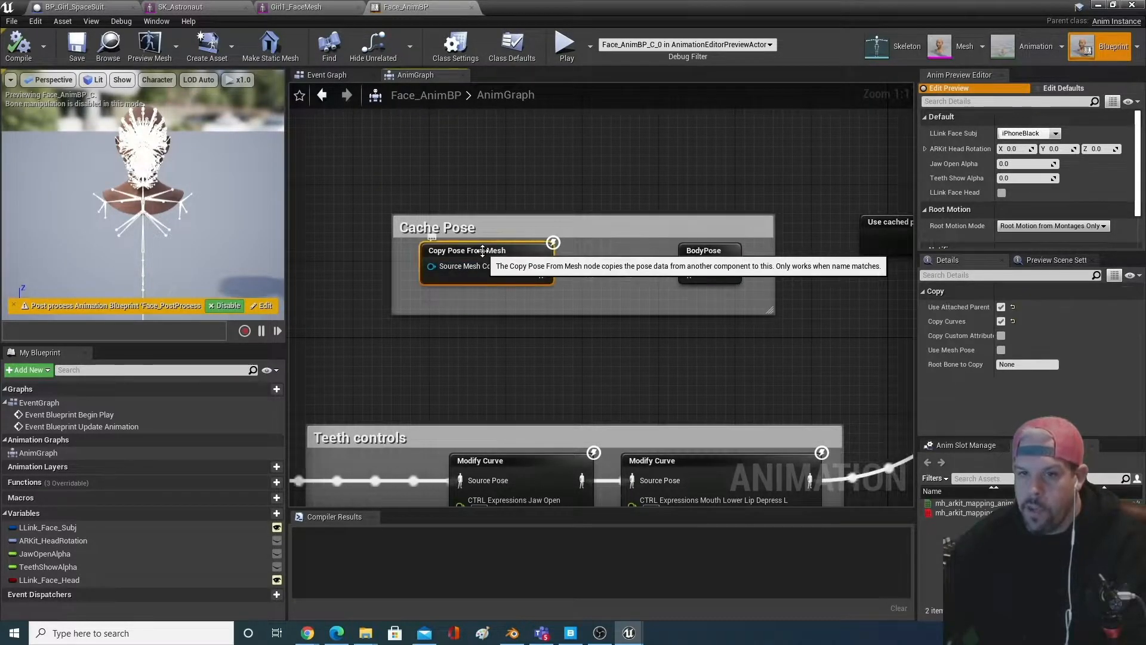
left_click(1001, 350)
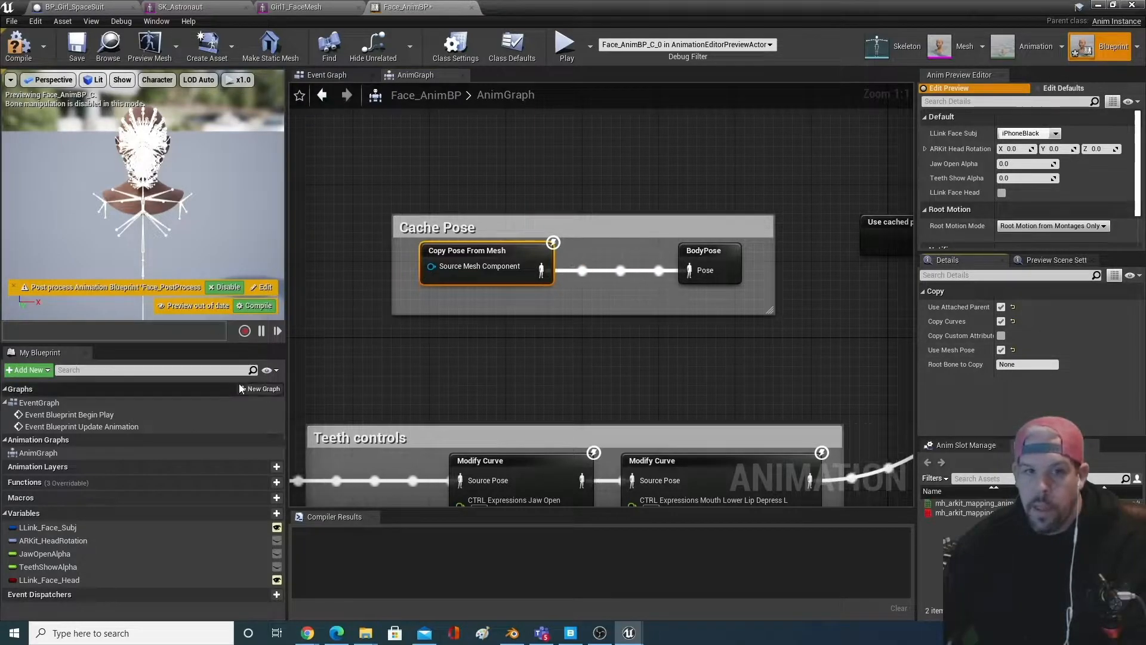
left_click(14, 48)
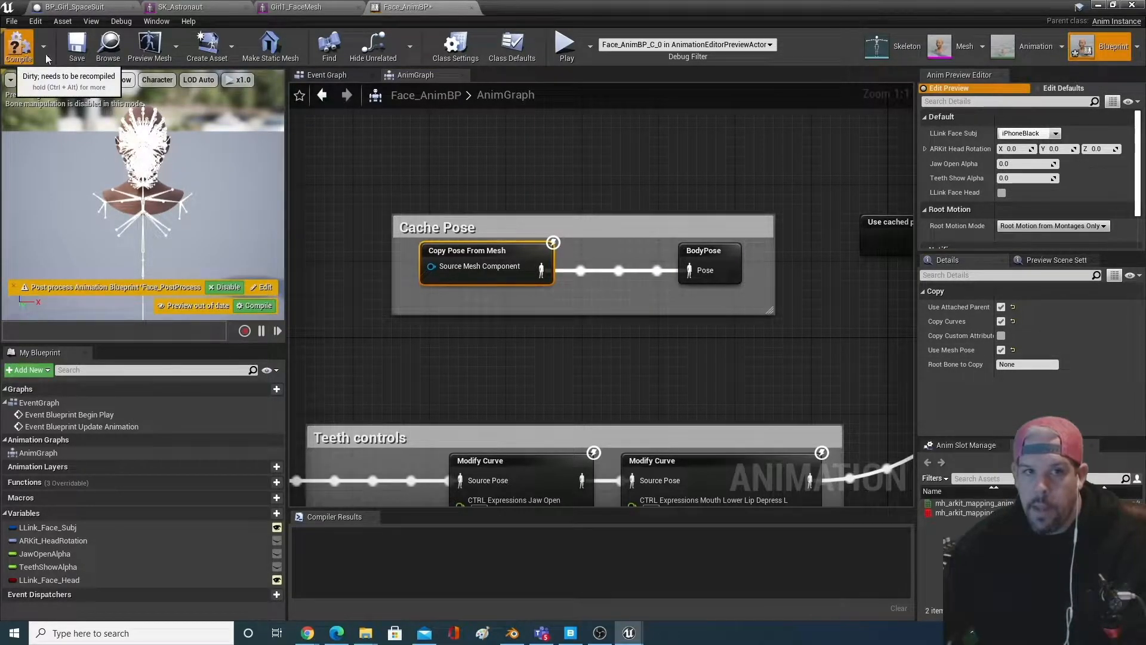
left_click(79, 50)
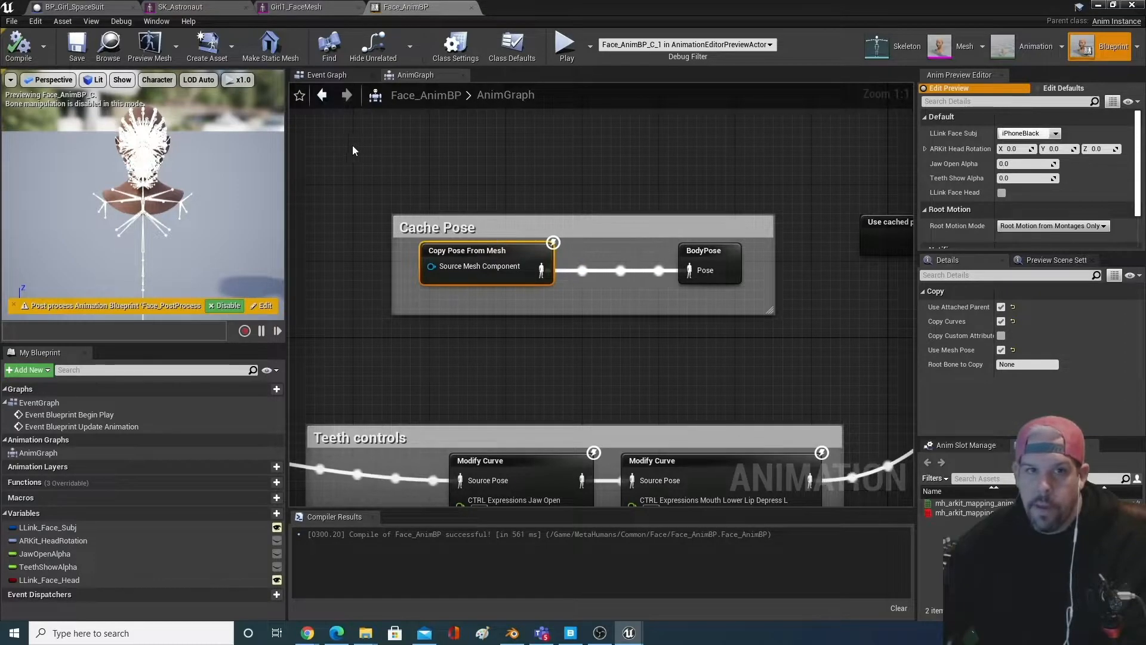
- In BP_Girl_SpaceSuit, set the Body component's Animation Mode to Use Animation Blueprint and compile the Blueprint
left_click(90, 7)
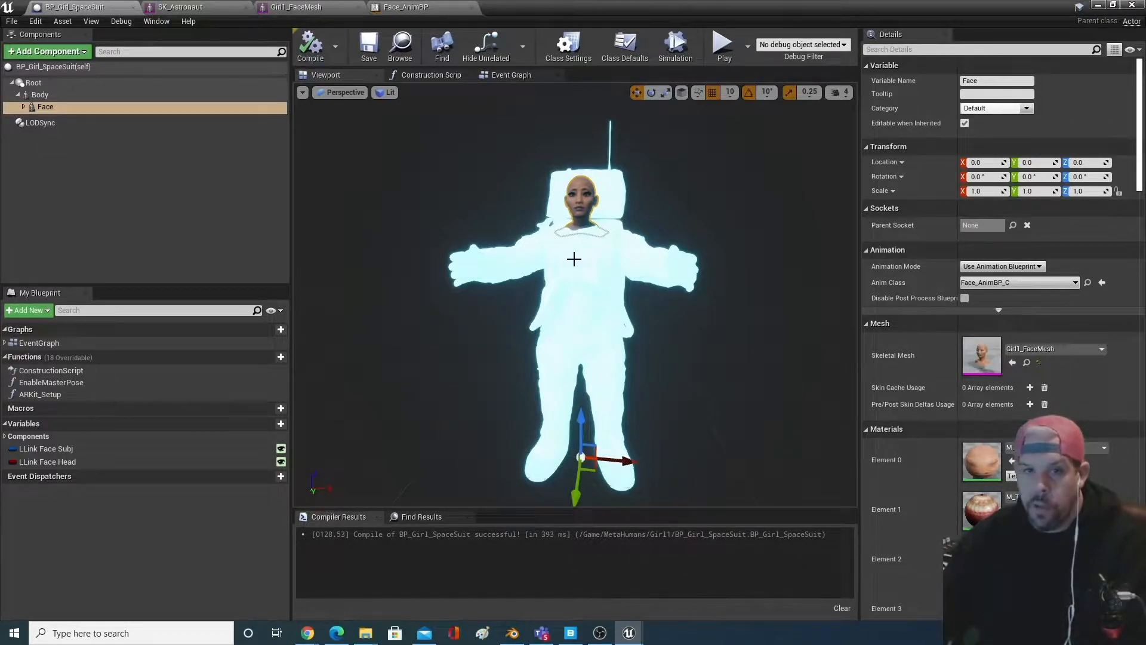
left_click(440, 76)
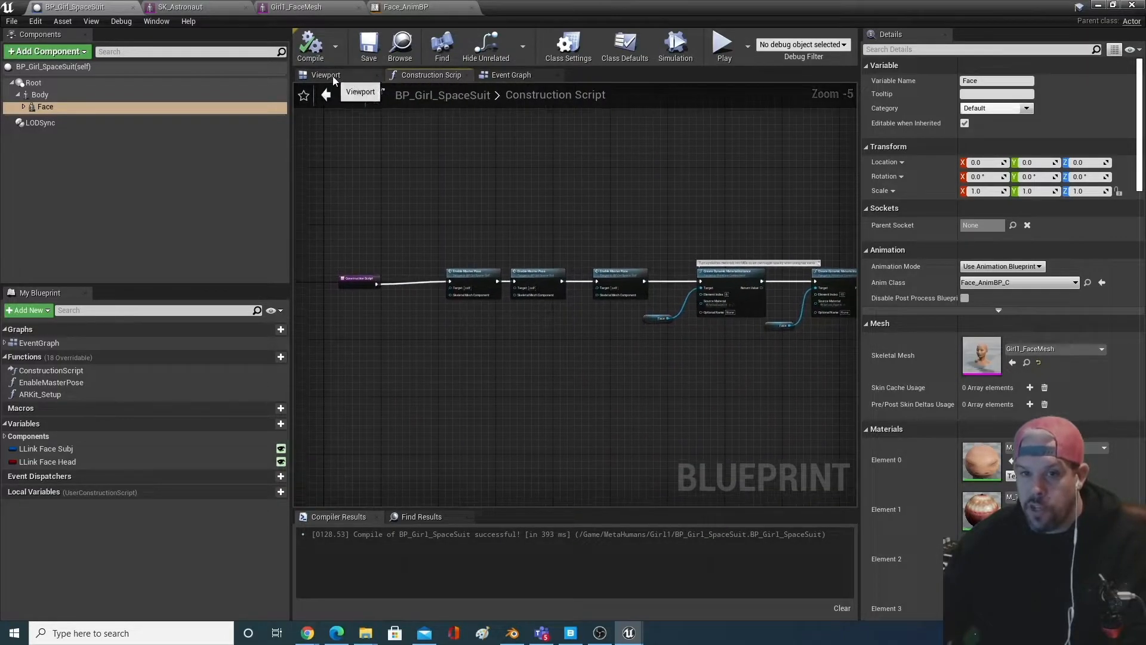
left_click(332, 76)
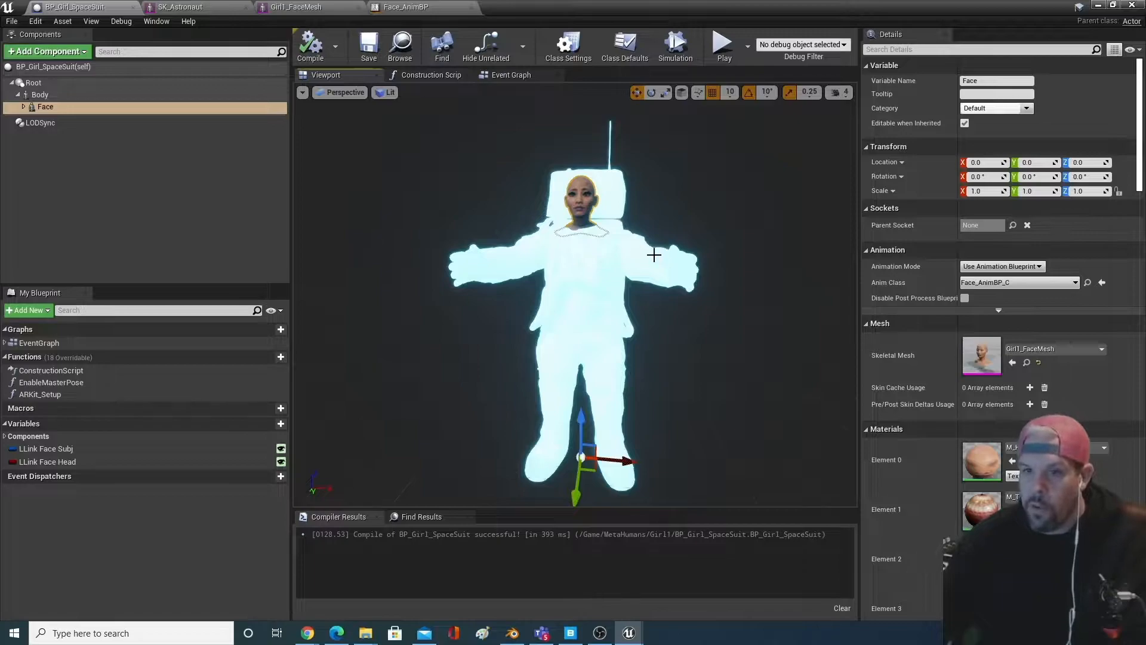
scroll(659, 190, "up", 3)
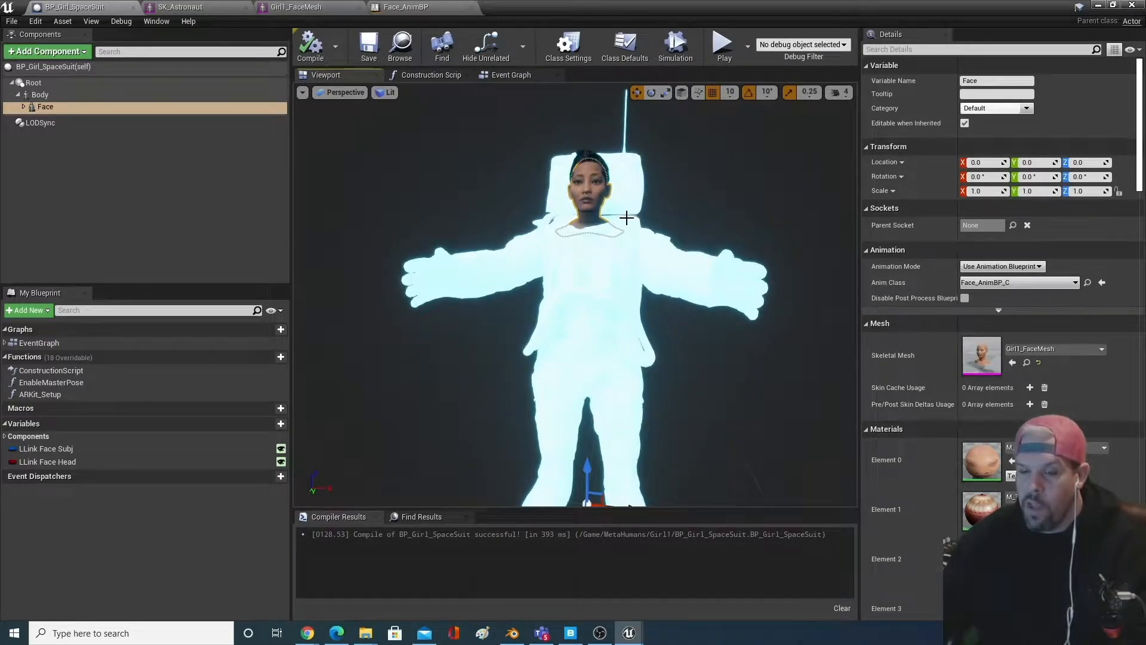
left_click_drag(689, 345, 697, 394)
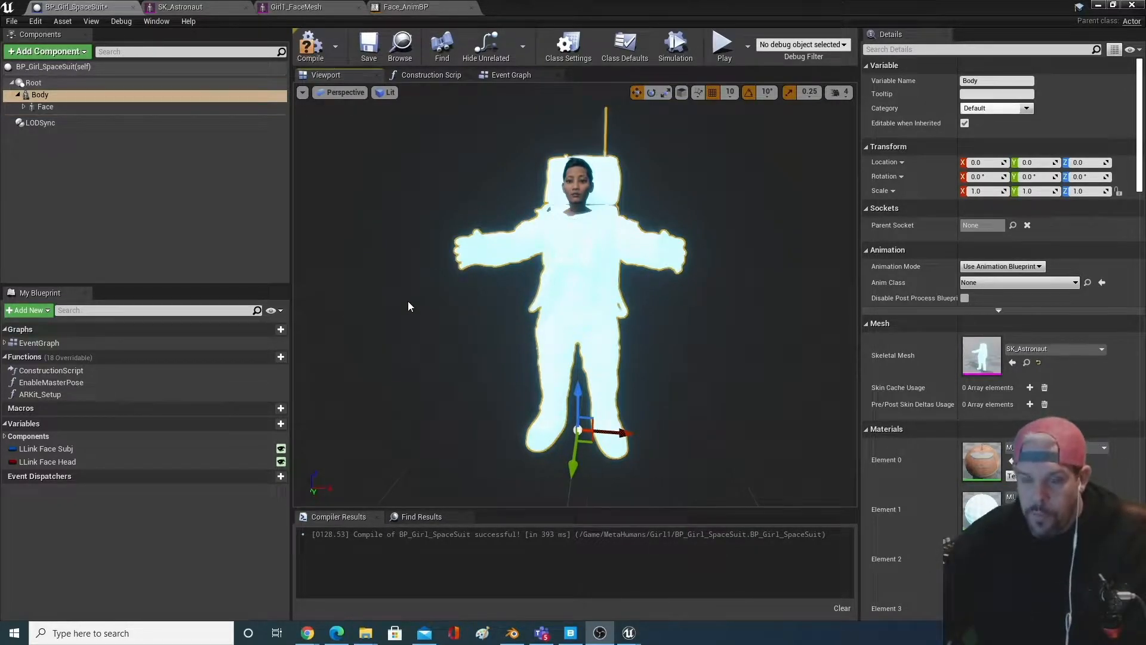
right_click_drag(449, 328, 462, 311)
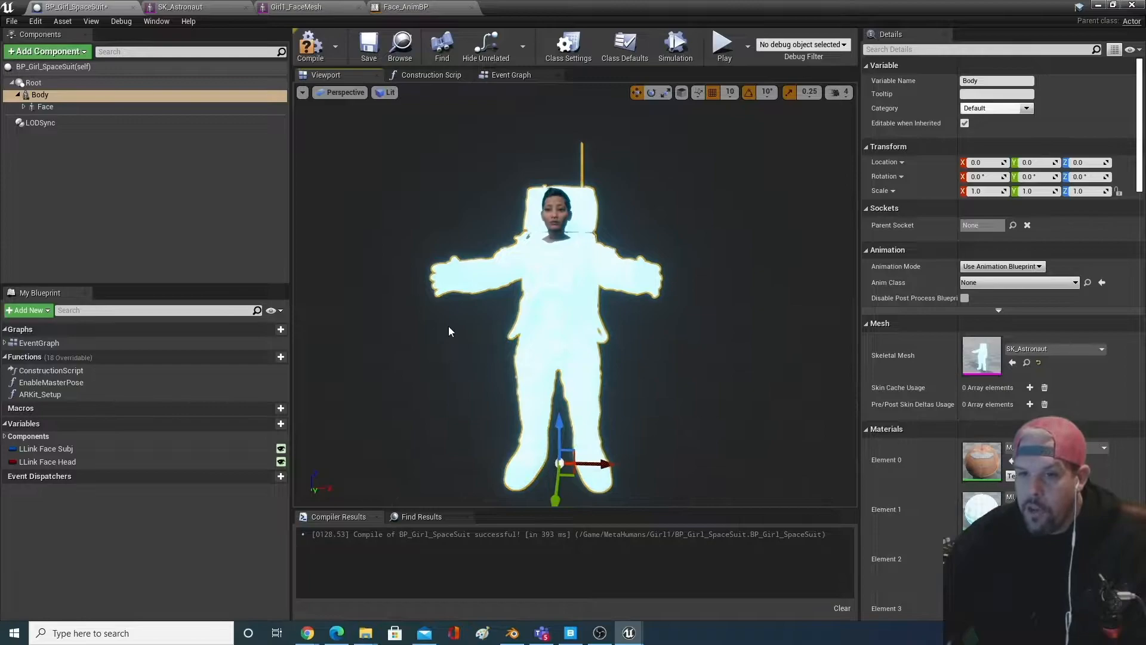
left_click(302, 43)
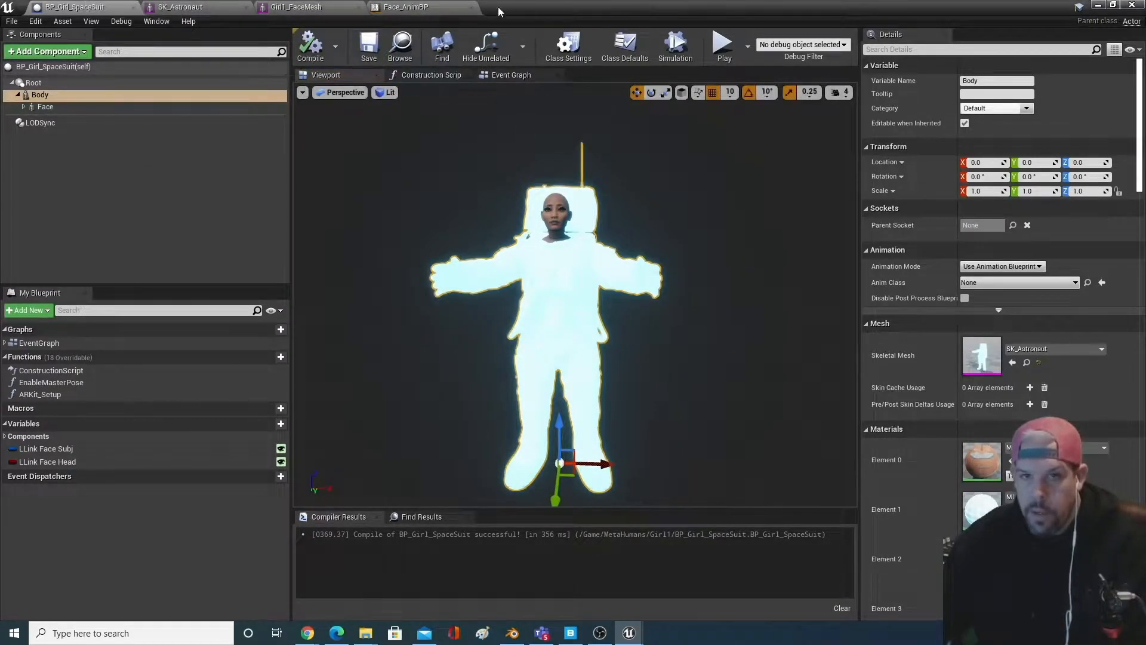
- Dock the BP_Girl_SpaceSuit, SK_Astronaut, Girl1_FaceMesh and Face_AnimBP editors in the main SpaceManDemo window and show the ThirdPersonExampleMap level
left_click(434, 6)
left_click(77, 6)
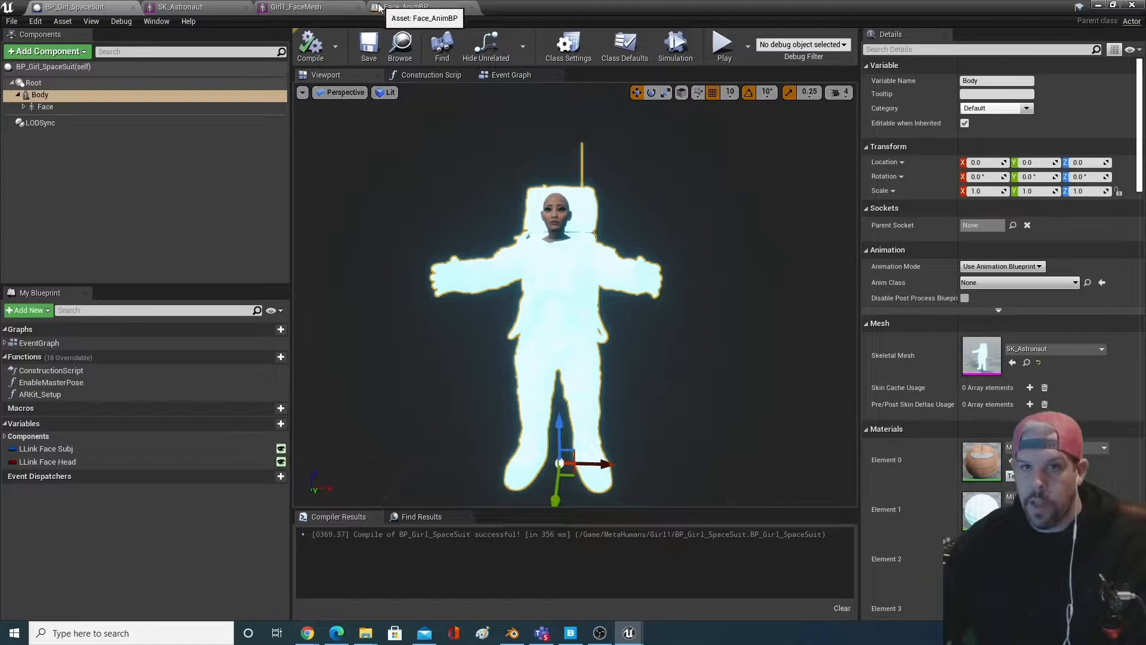
left_click(412, 6)
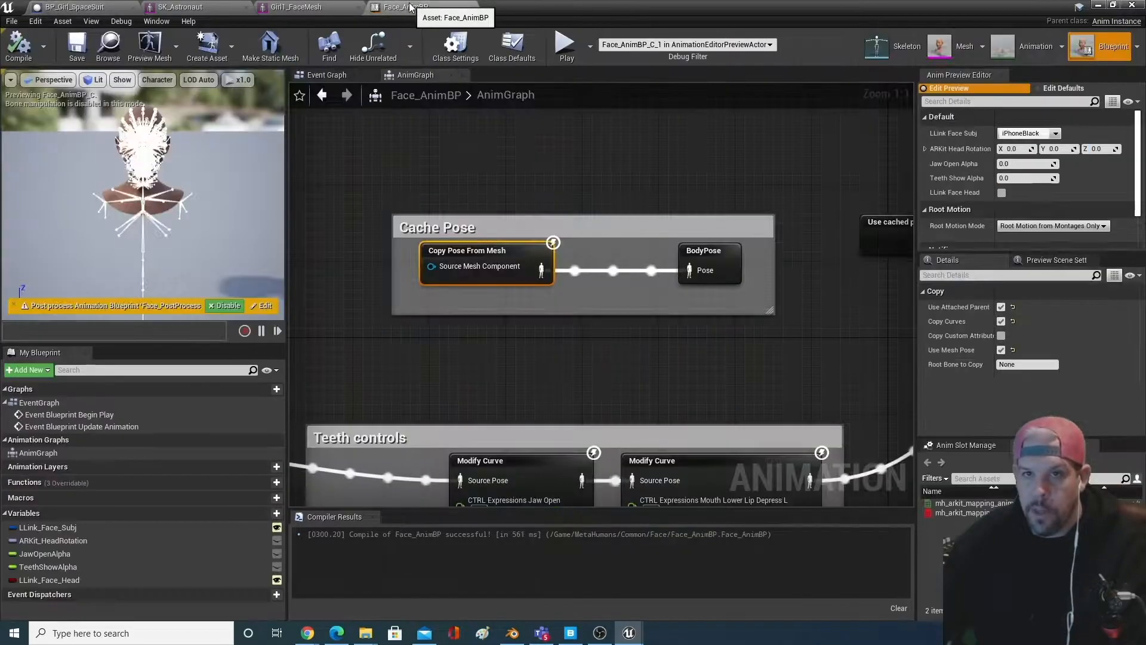
left_click_drag(412, 6, 423, 133)
left_click(358, 7)
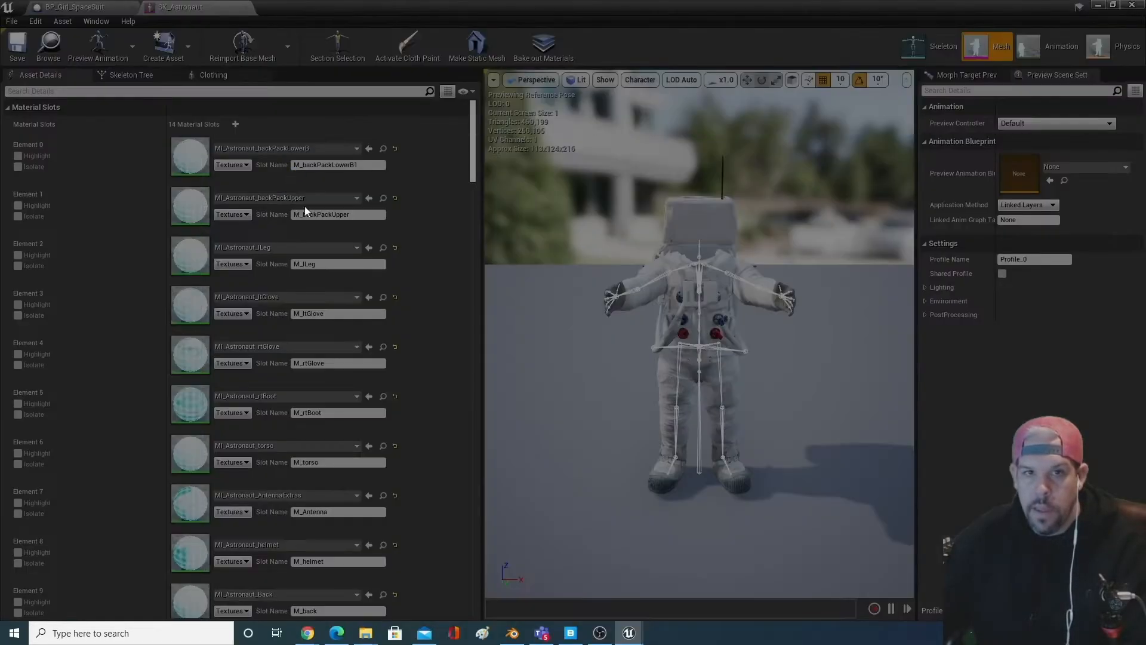
left_click_drag(305, 210, 305, 212)
left_click_drag(66, 8, 240, 11)
left_click_drag(348, 207, 375, 18)
left_click_drag(423, 197, 479, 13)
left_click_drag(463, 137, 540, 13)
left_click(73, 6)
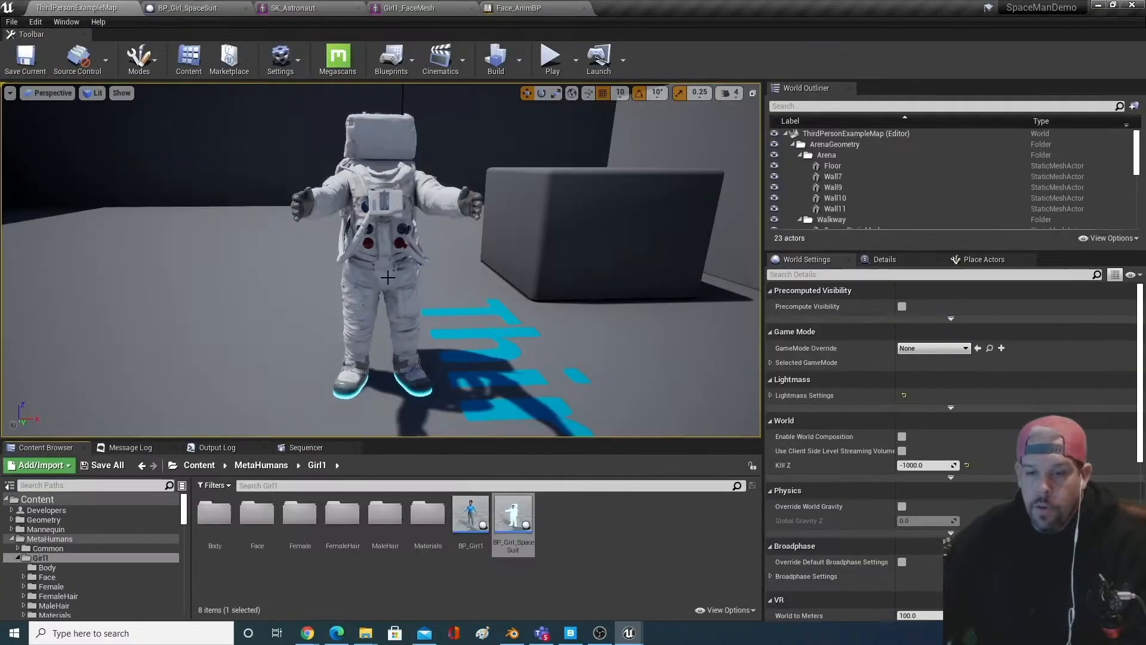
- Place BP_Girl_SpaceSuit in the level beside the existing astronaut and inspect its head and suit up close
left_click_drag(513, 517, 186, 363)
right_click_drag(185, 362, 422, 385)
key("s")
left_click_drag(461, 371, 424, 326)
right_click_drag(557, 330, 557, 330)
key("d")
key("s")
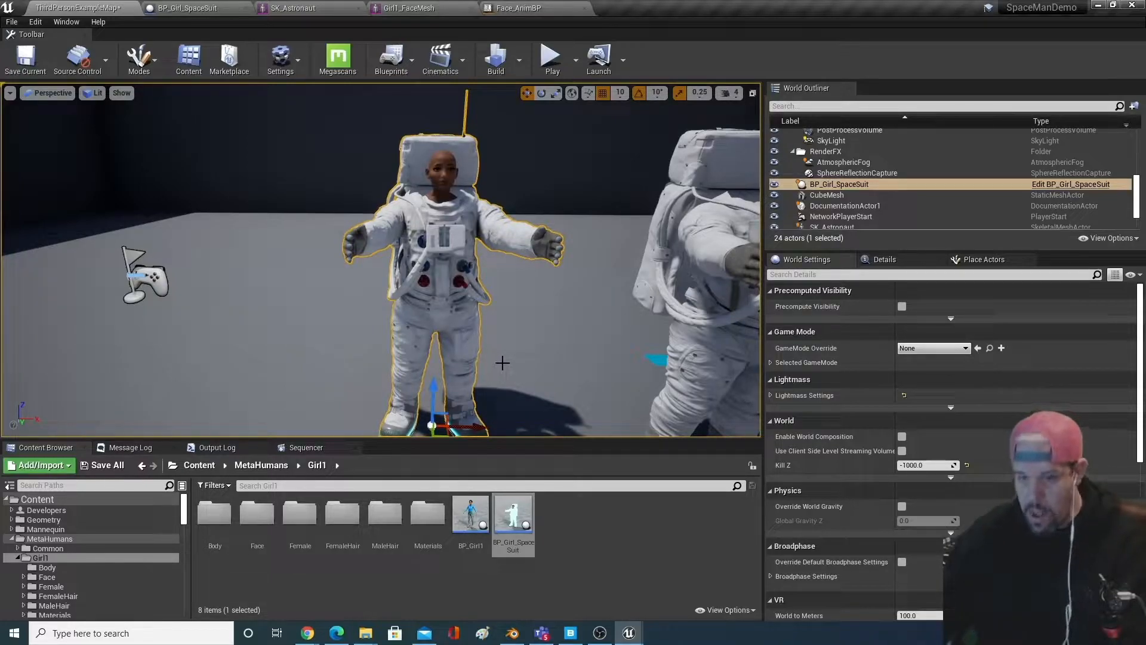
key("Right")
key("Up")
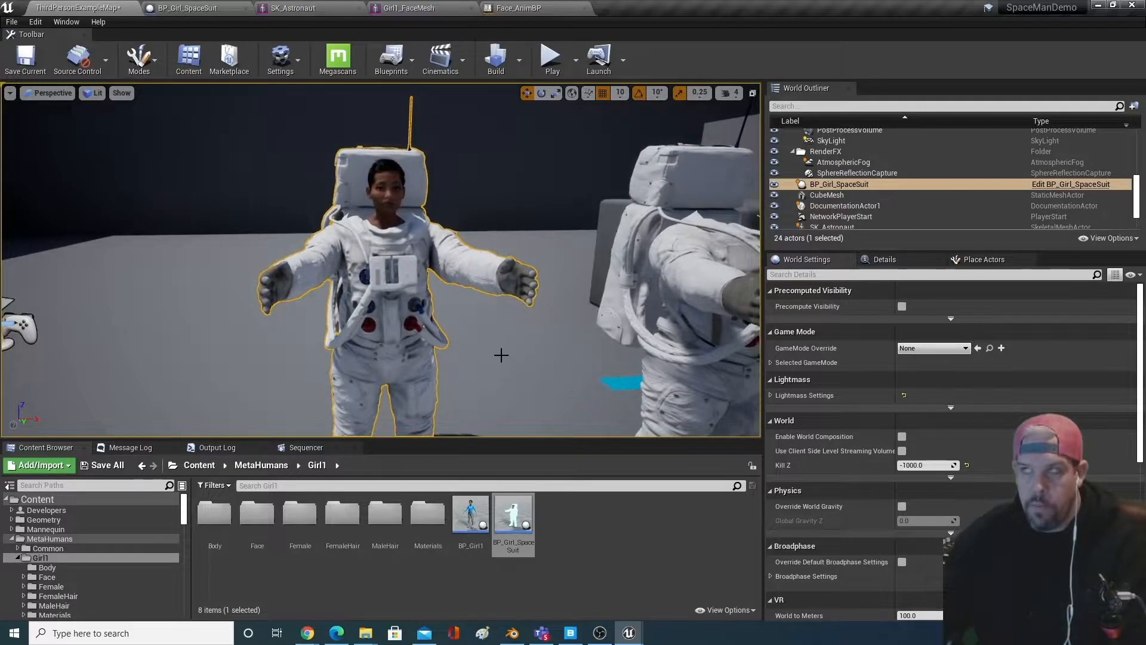
key("Up")
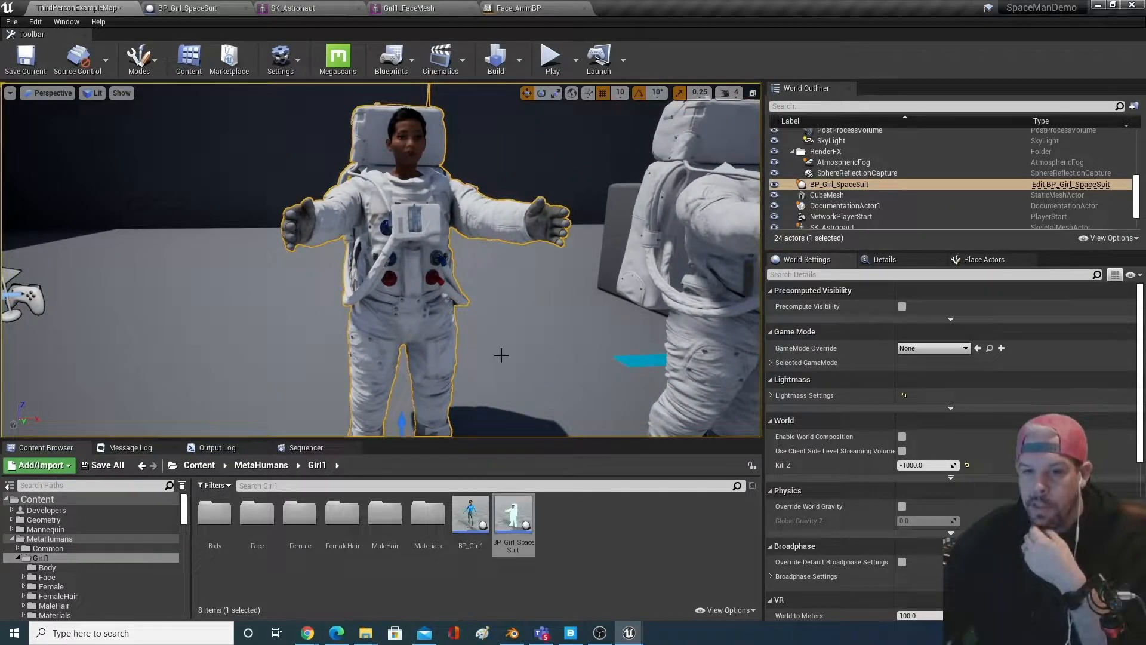
key("Down")
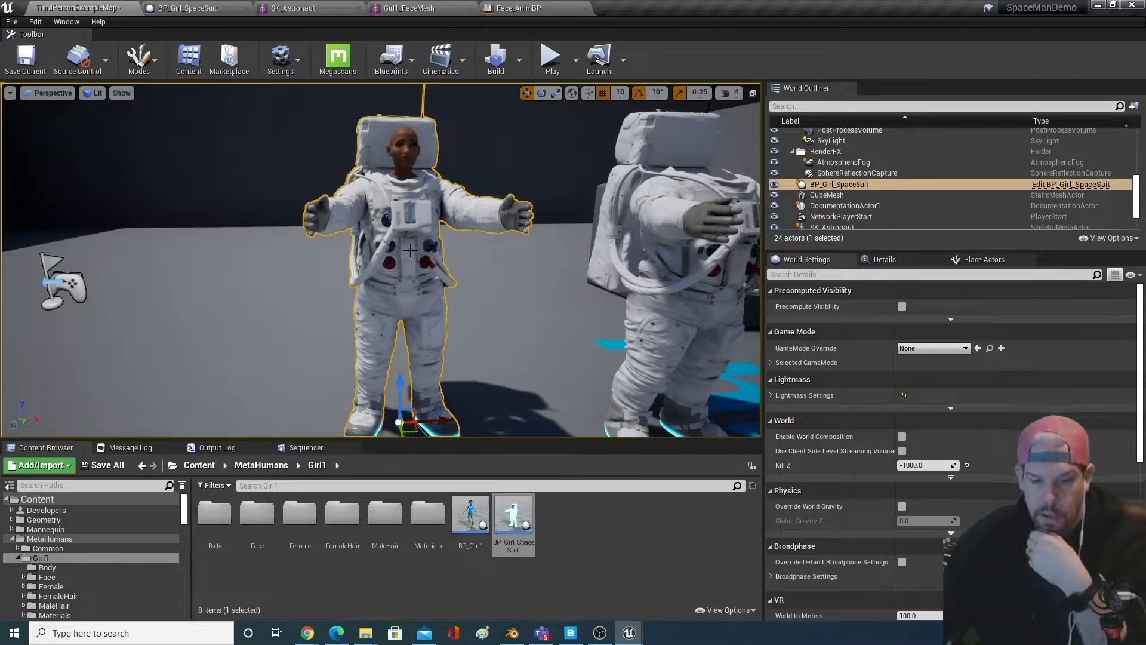
- Open the ThirdPerson_AnimBP Animation Blueprint from the Mannequin Animations folder
left_click(12, 539)
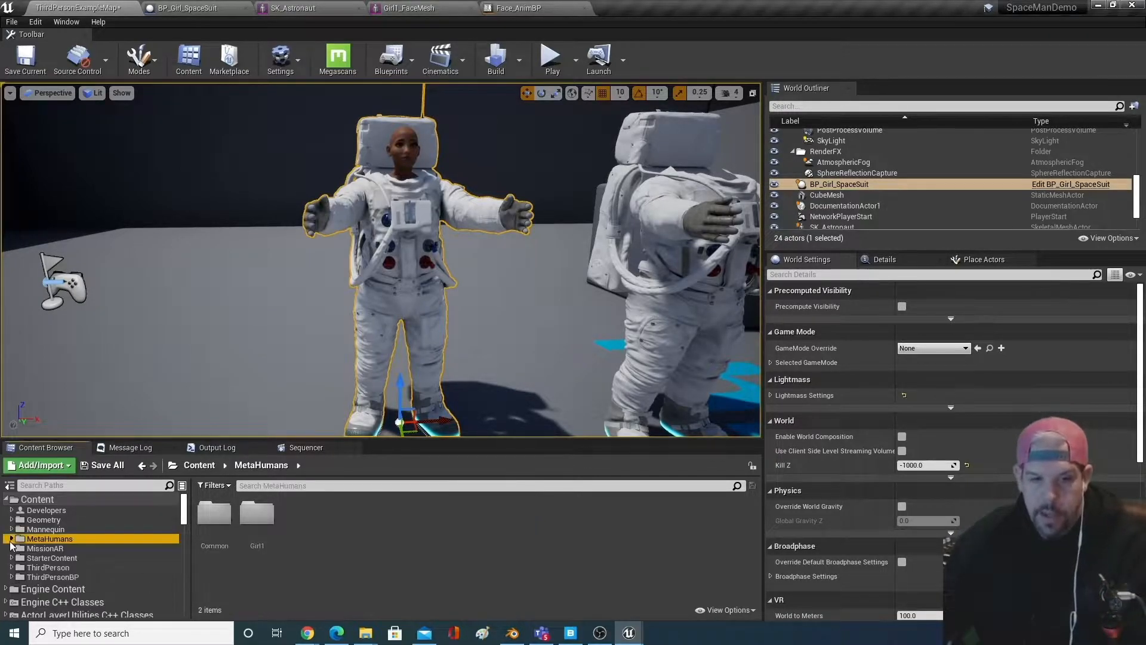
left_click(53, 529)
double_click(54, 531)
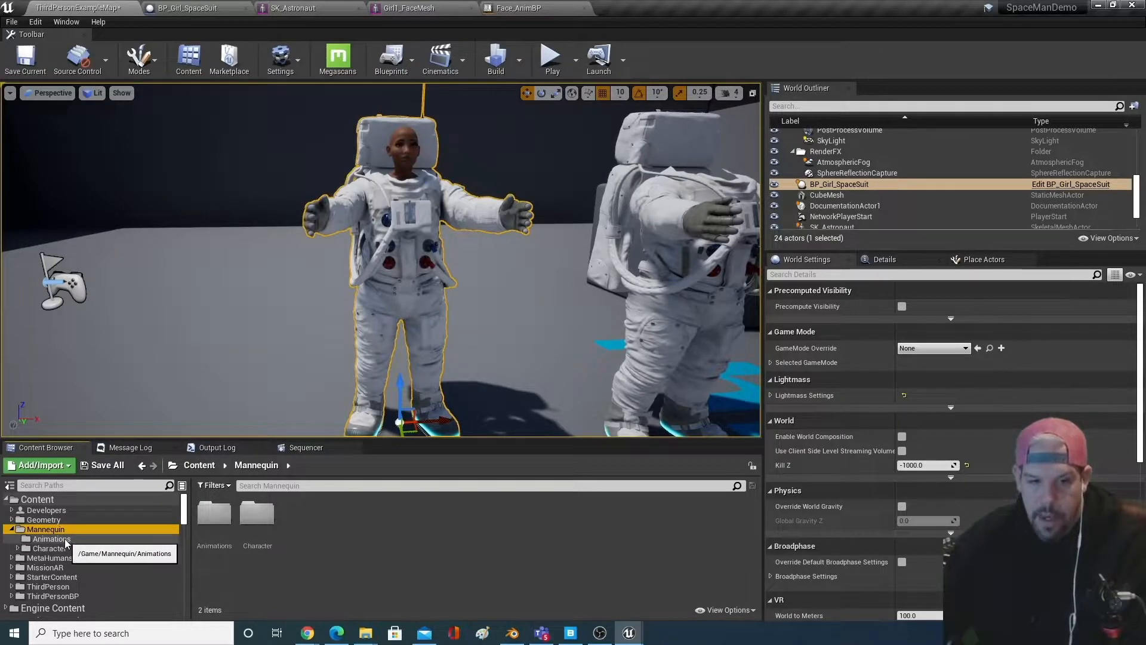
left_click(51, 539)
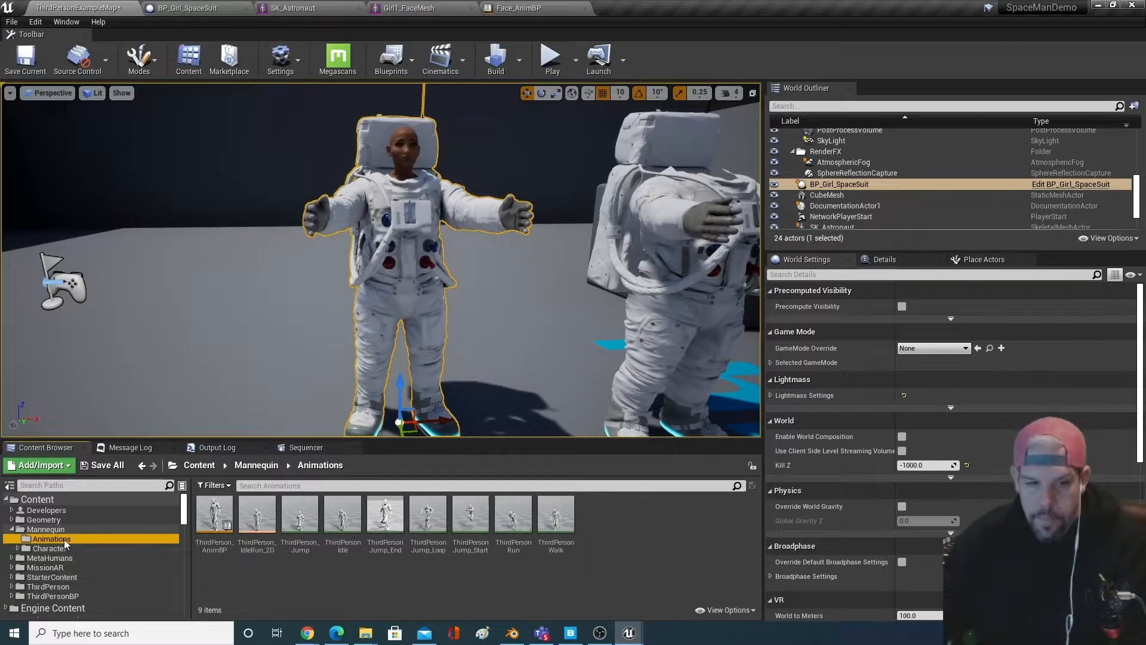
double_click(215, 512)
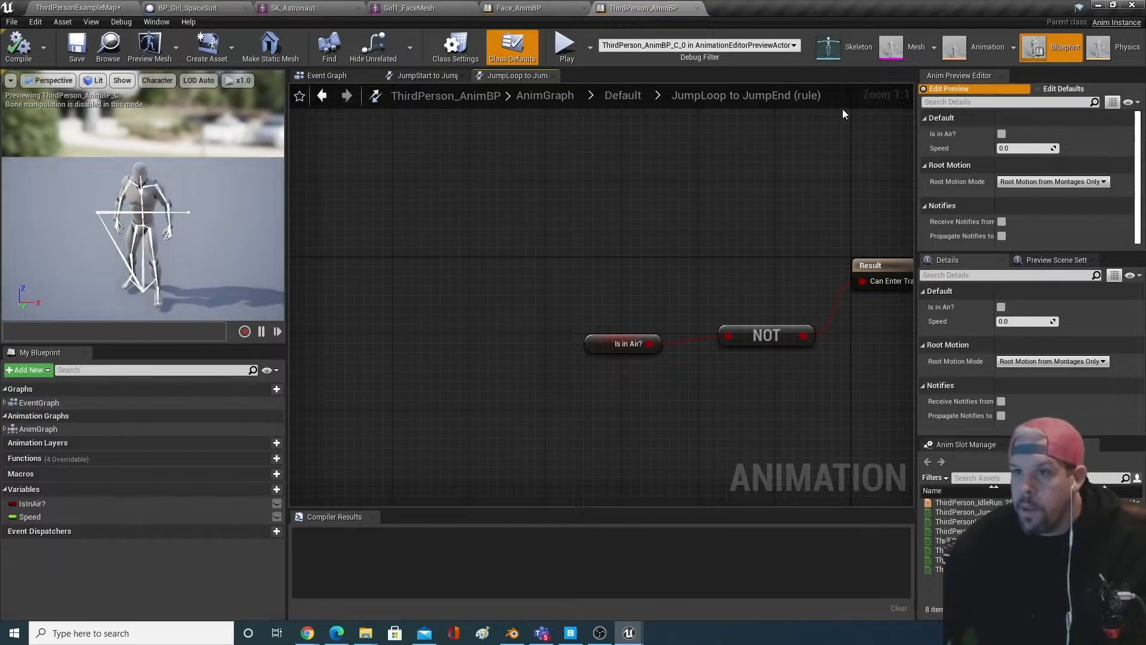
- Open the Mannequin skeleton from ThirdPerson_AnimBP and the astronaut skeleton from the SK_Astronaut mesh
left_click(836, 52)
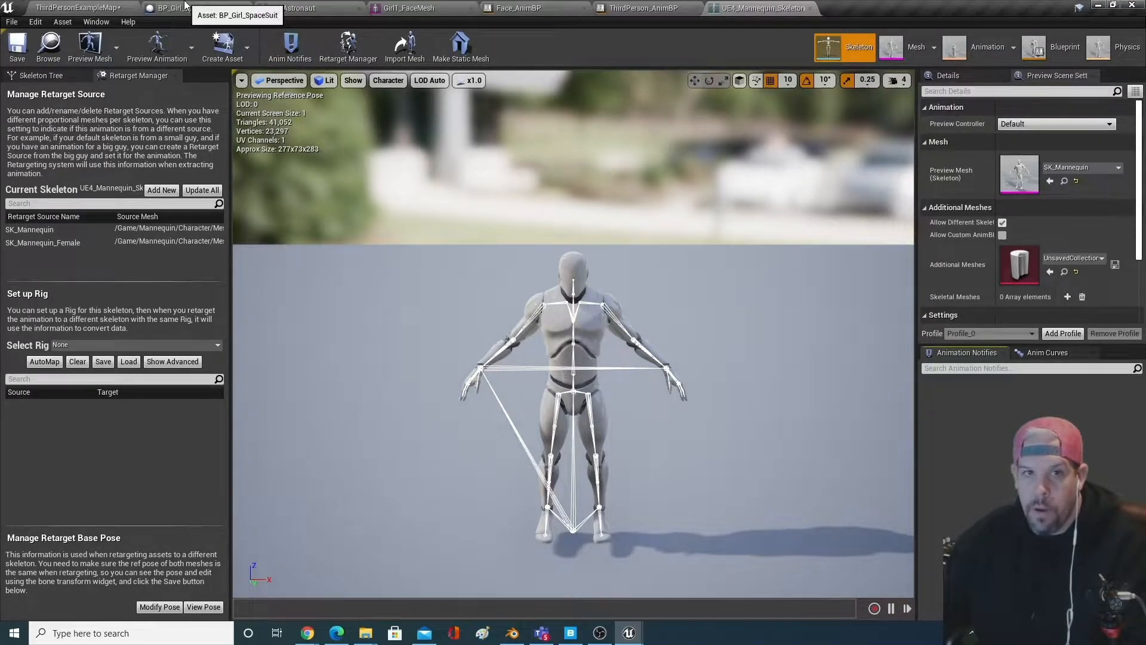
left_click(202, 9)
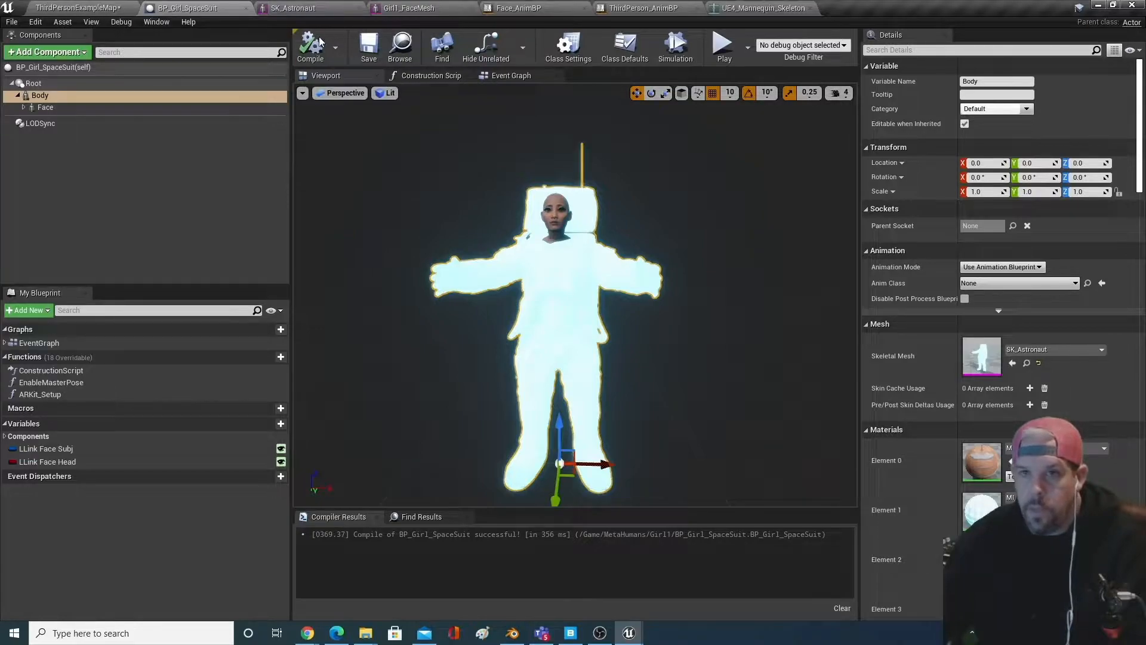
left_click(763, 8)
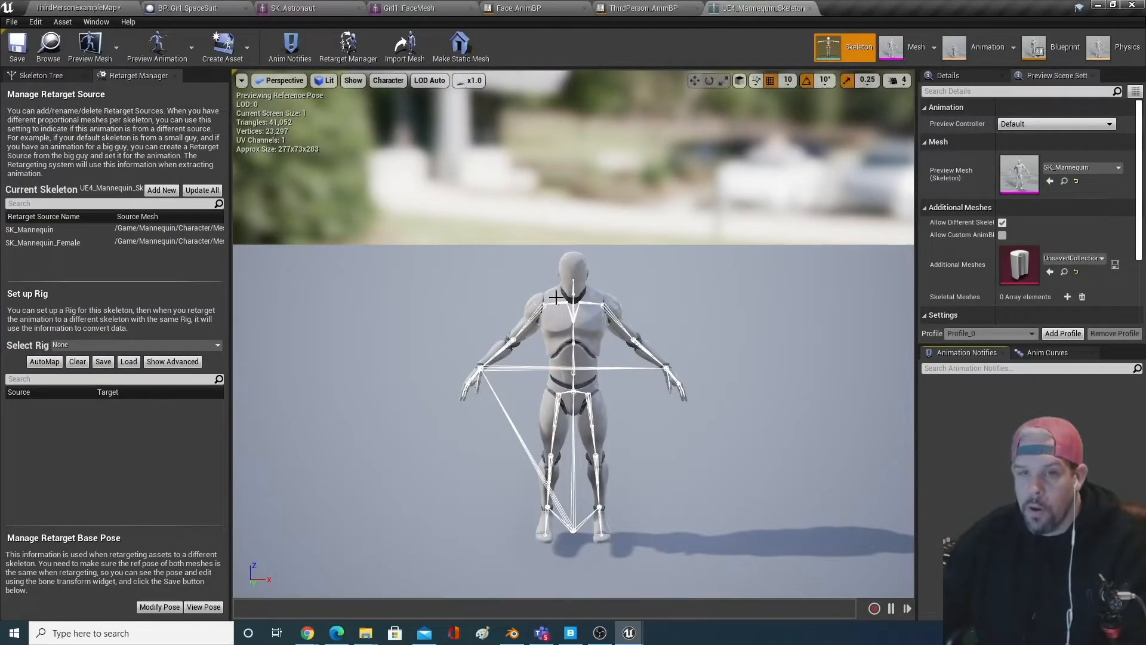
left_click(309, 7)
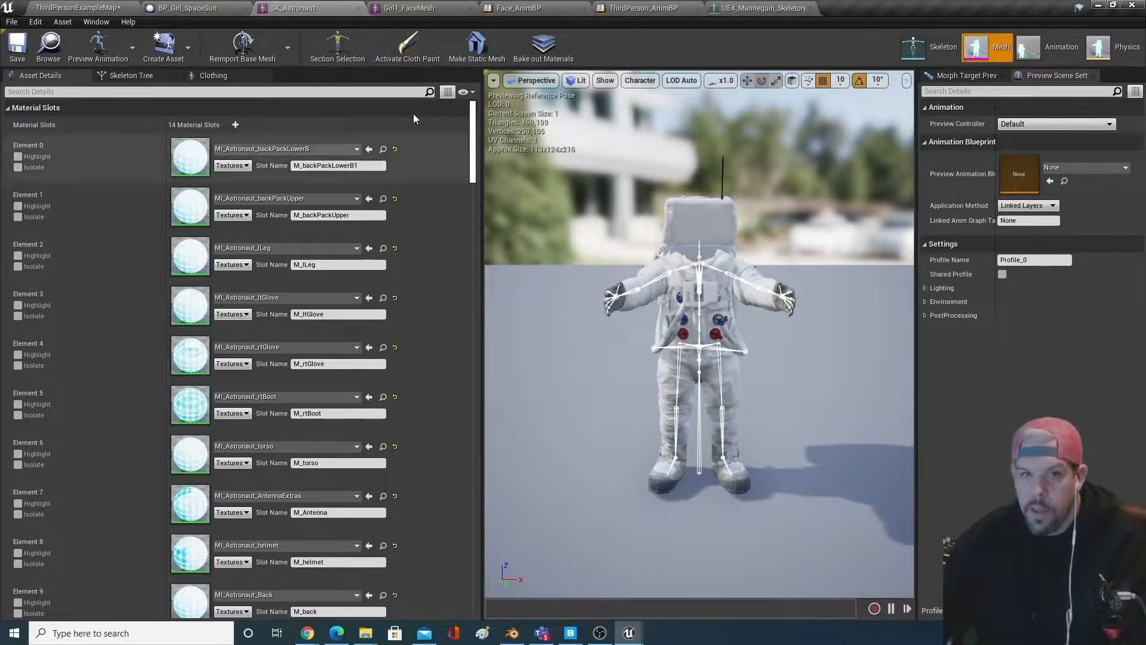
left_click(131, 76)
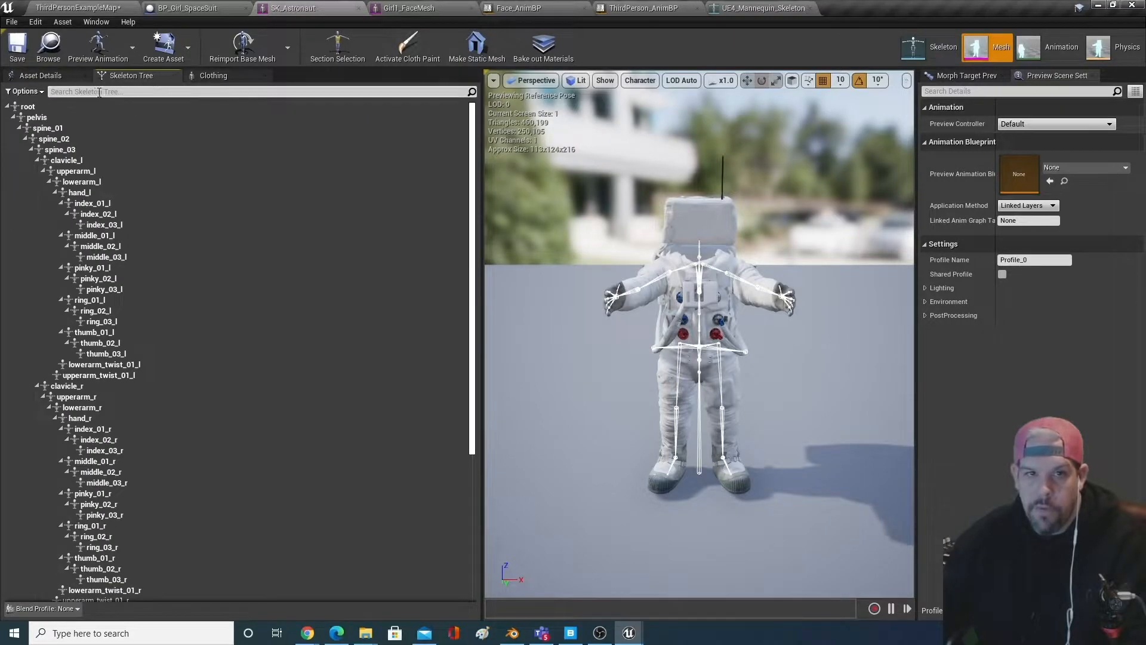
left_click(40, 75)
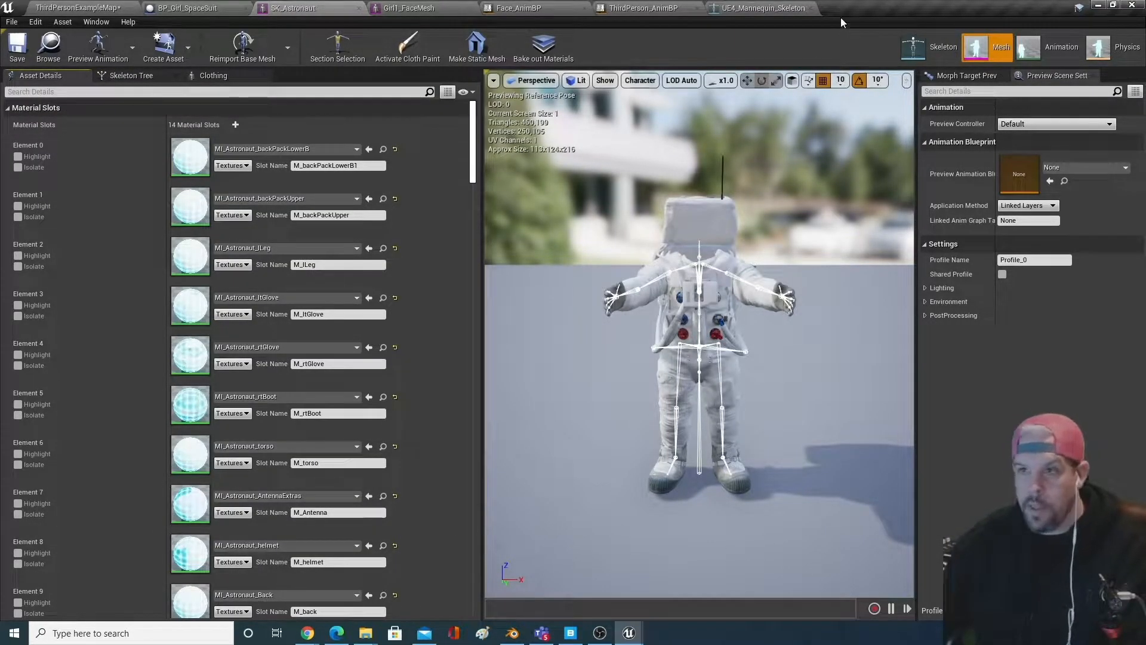
left_click(927, 41)
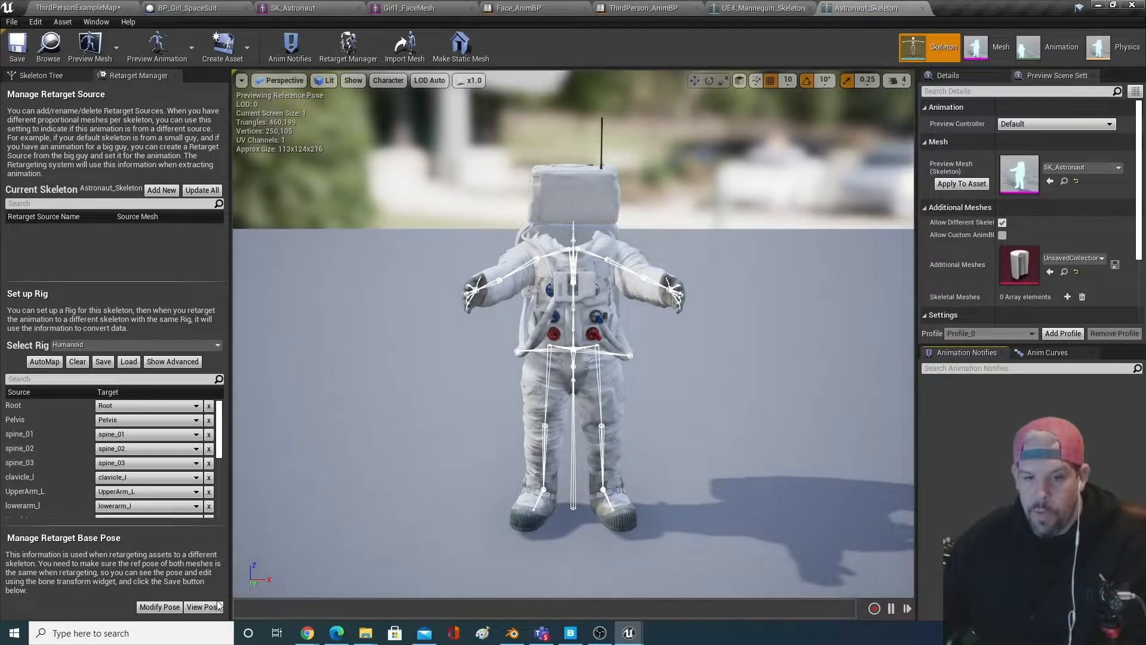
- Reset the retarget base pose of Astronaut_Skeleton and view that pose
left_click(167, 607)
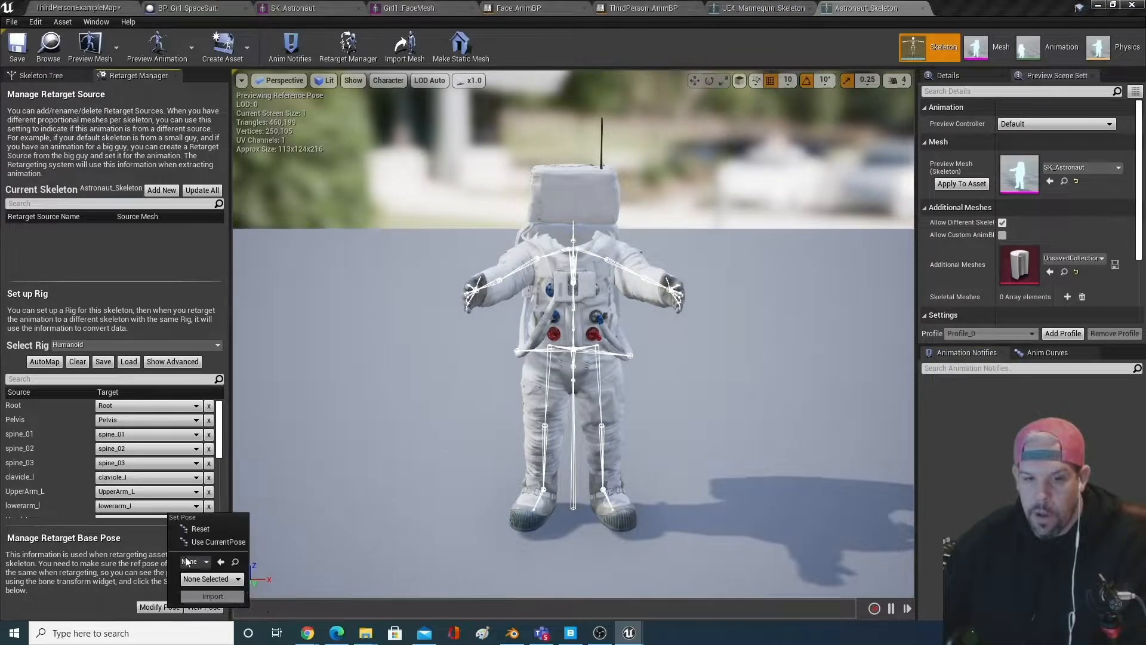
left_click(202, 530)
left_click(194, 608)
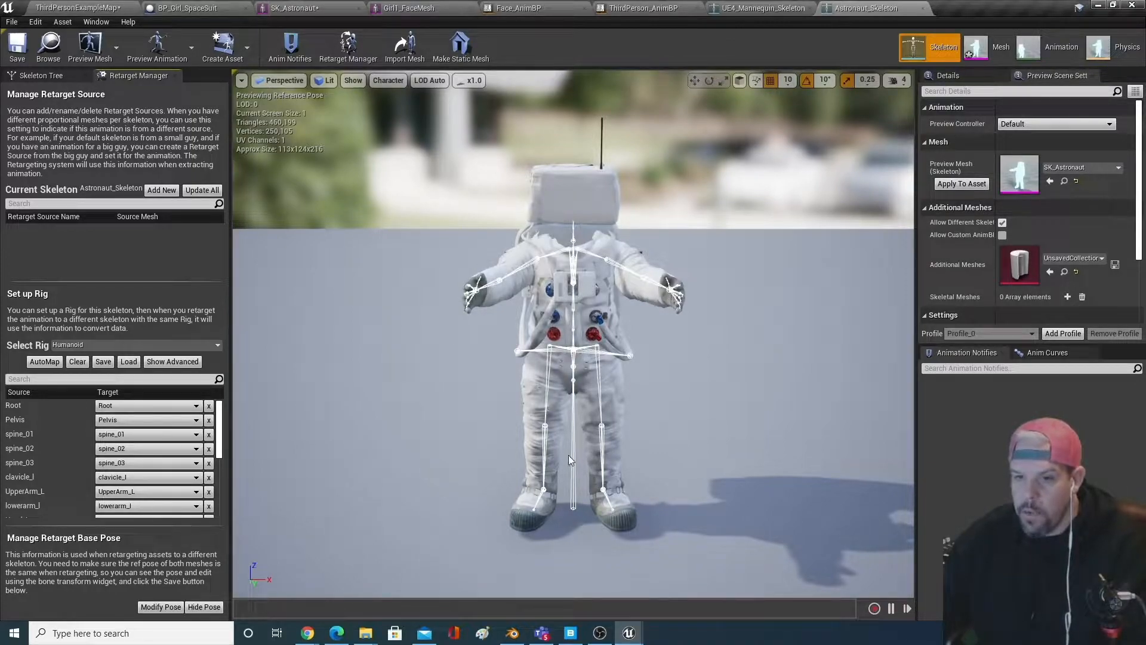
- Show the bone retargeting options of Astronaut_Skeleton and recursively set translation retargeting to Skeleton from spine_01
left_click(61, 76)
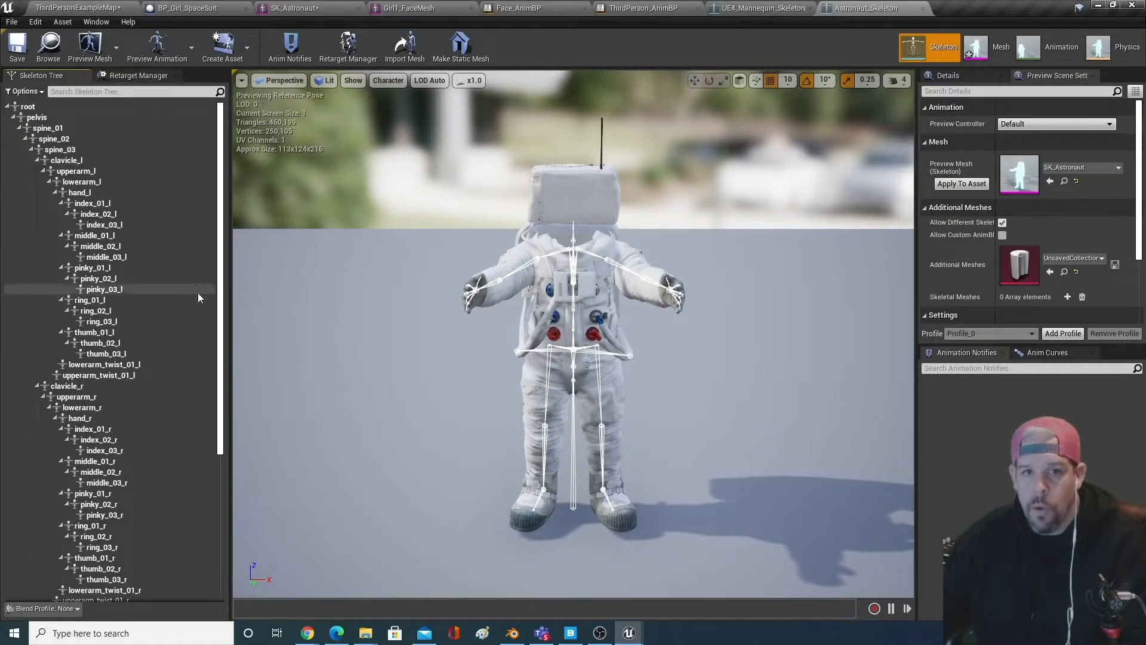
left_click(30, 92)
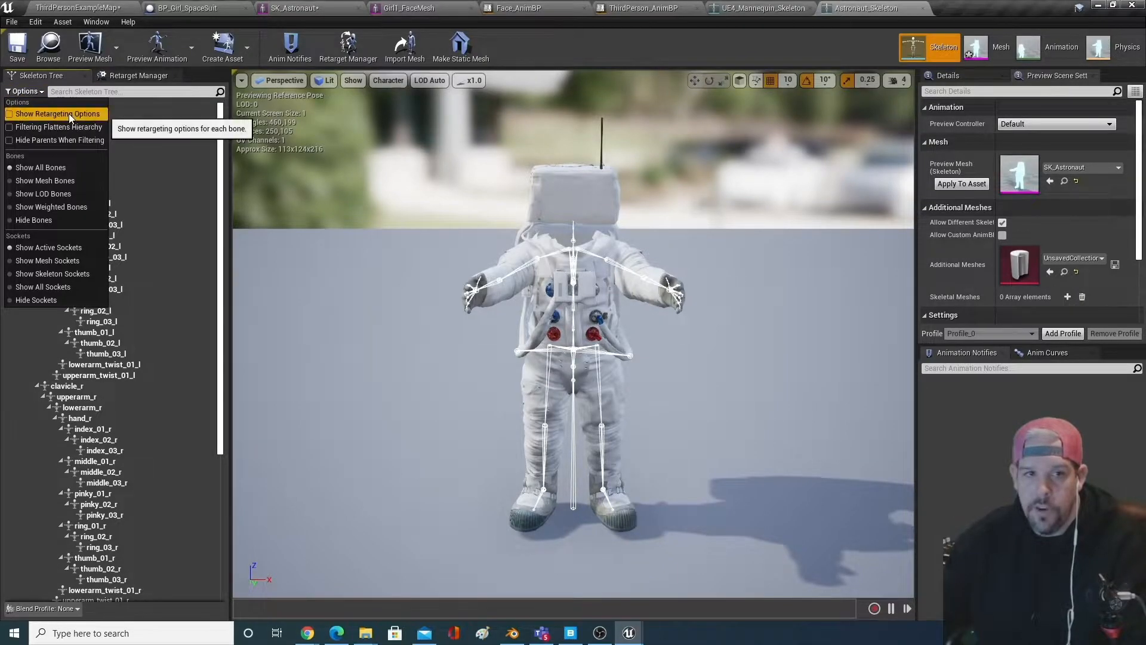
left_click(79, 113)
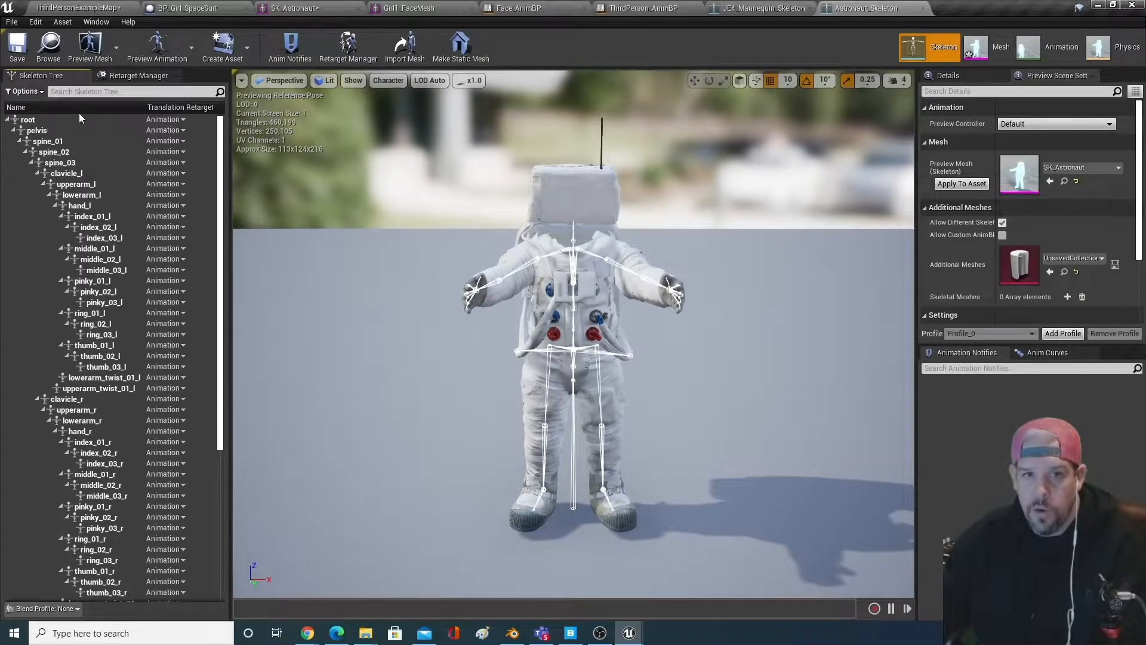
left_click(48, 142)
right_click(48, 145)
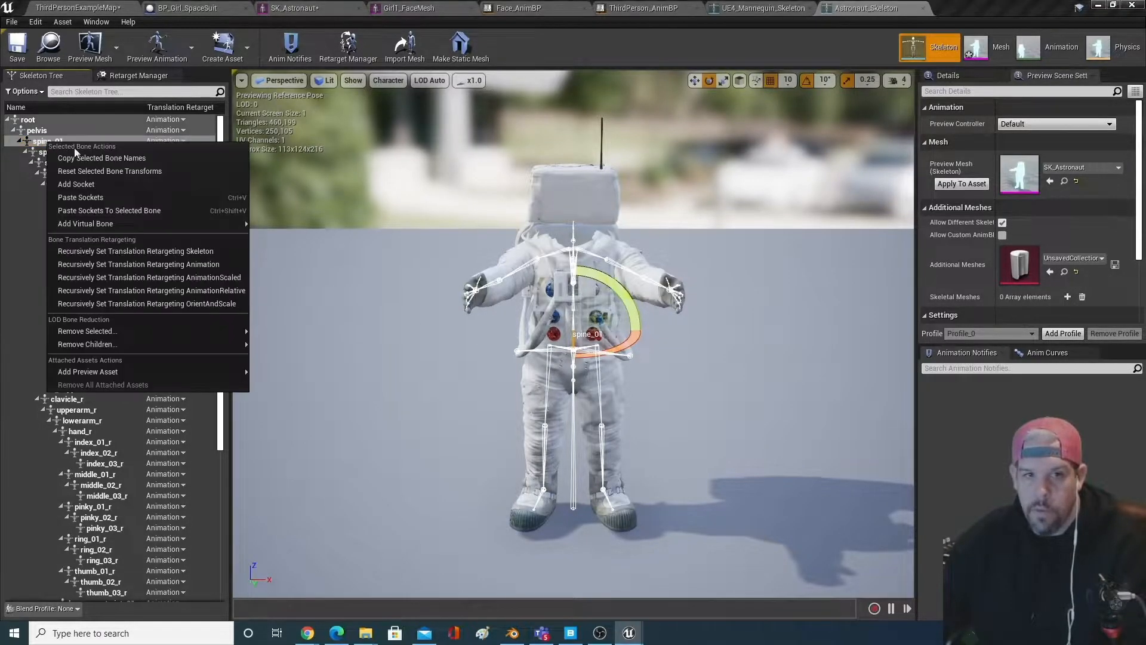
left_click(147, 252)
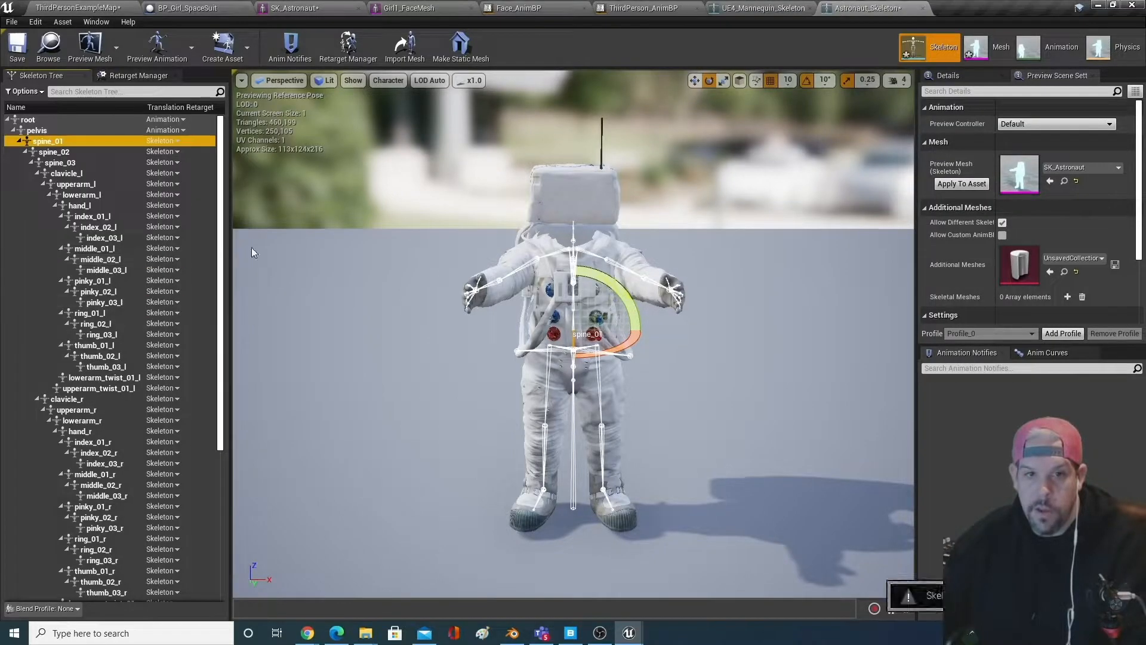
- Recursively set translation retargeting to Skeleton for the thigh_l and thigh_r bone chains
scroll(195, 424, "down", 5)
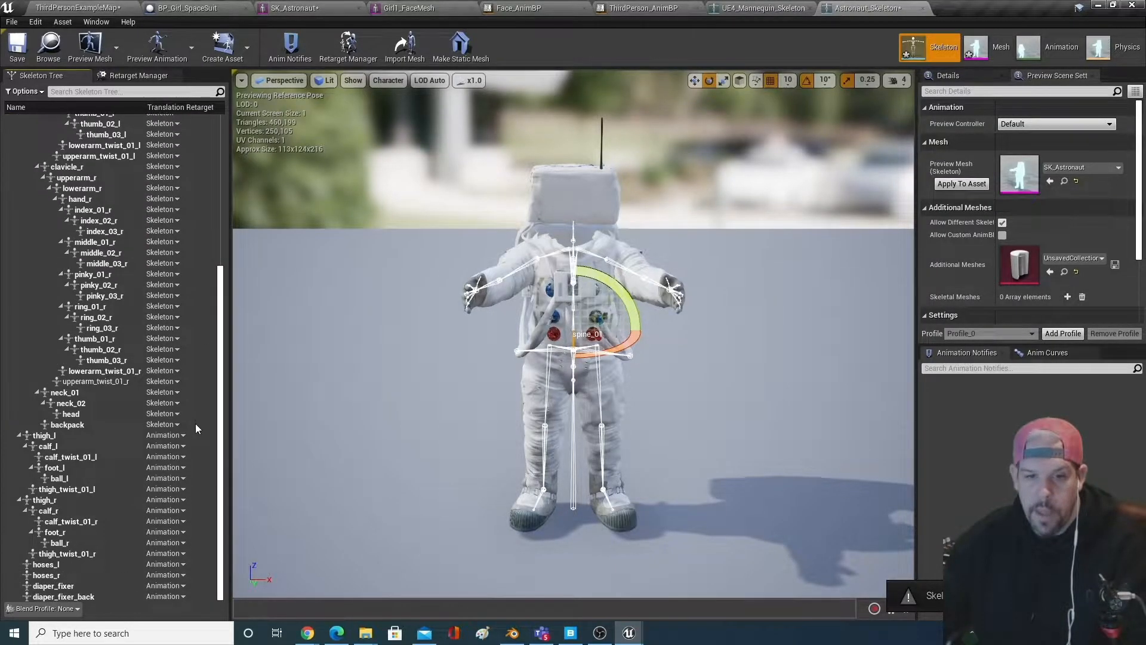
left_click(63, 438)
right_click(63, 438)
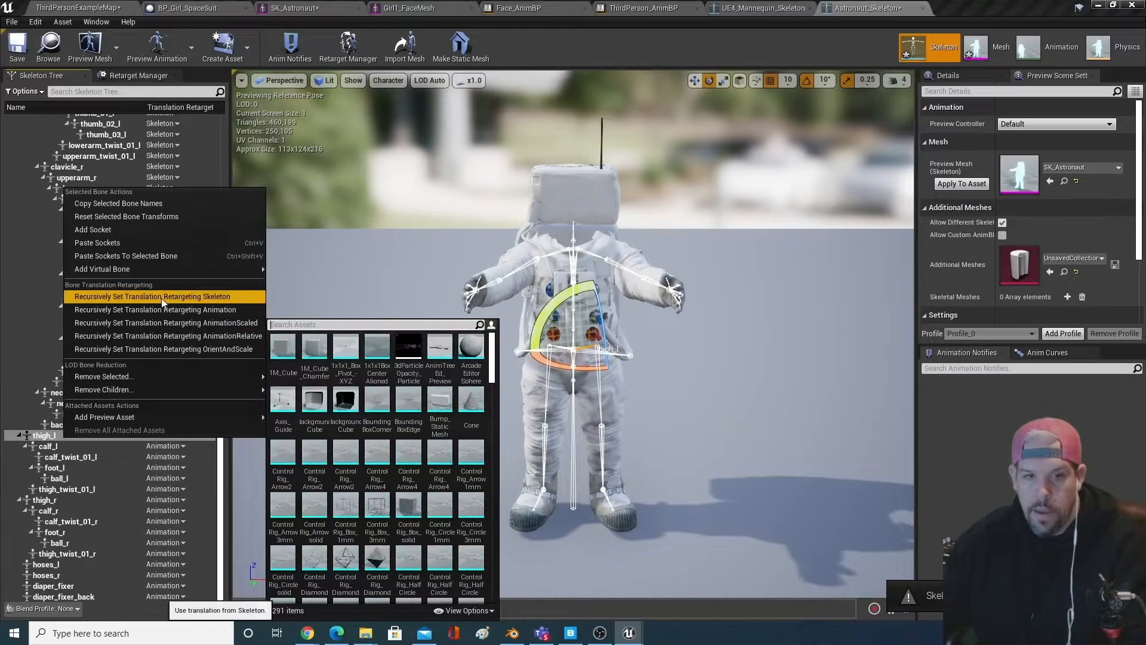
left_click(152, 296)
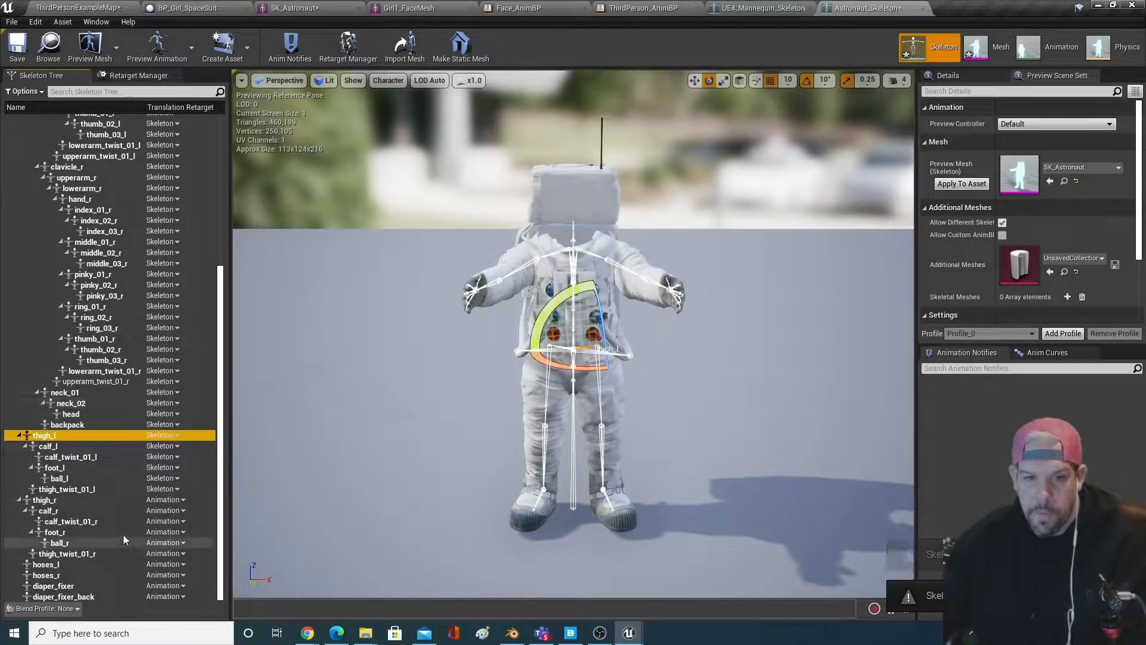
left_click(61, 501)
right_click(60, 501)
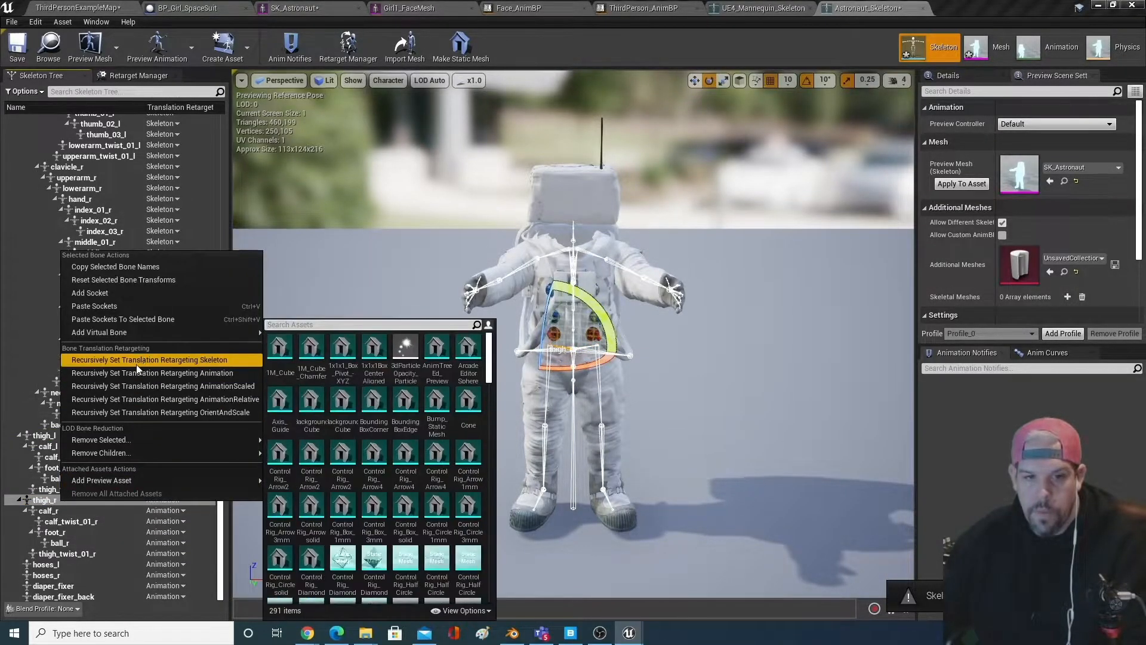
left_click(150, 359)
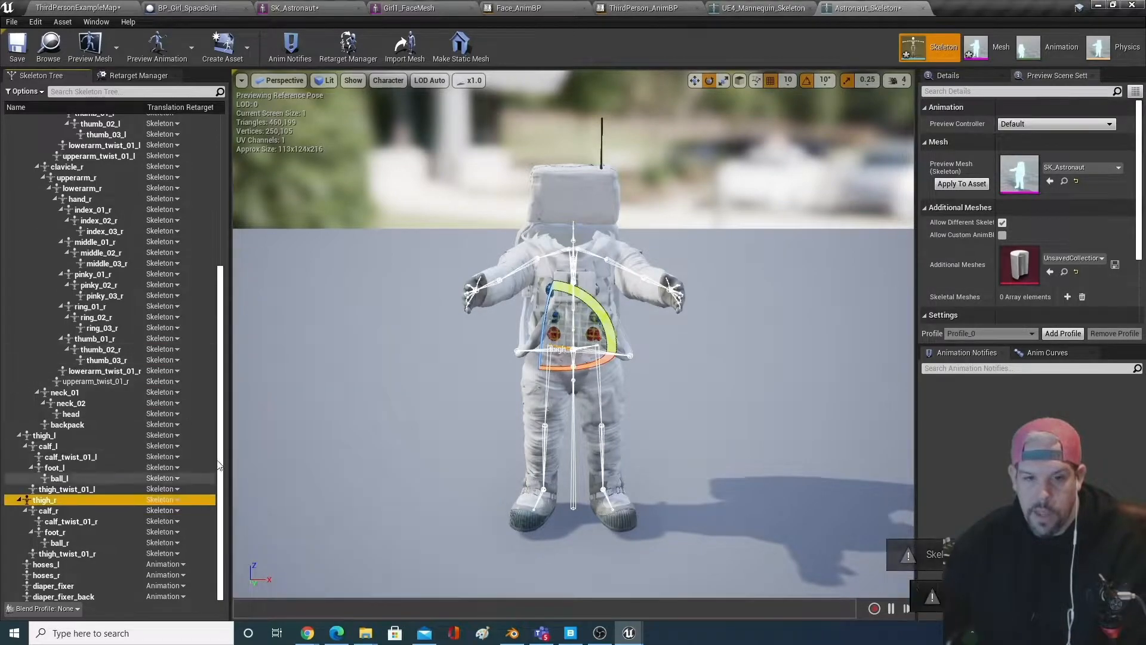
- Set translation retargeting to Skeleton for the hoses_l, hoses_r, diaper_fixer and diaper_fixer_back bones
left_click(77, 565)
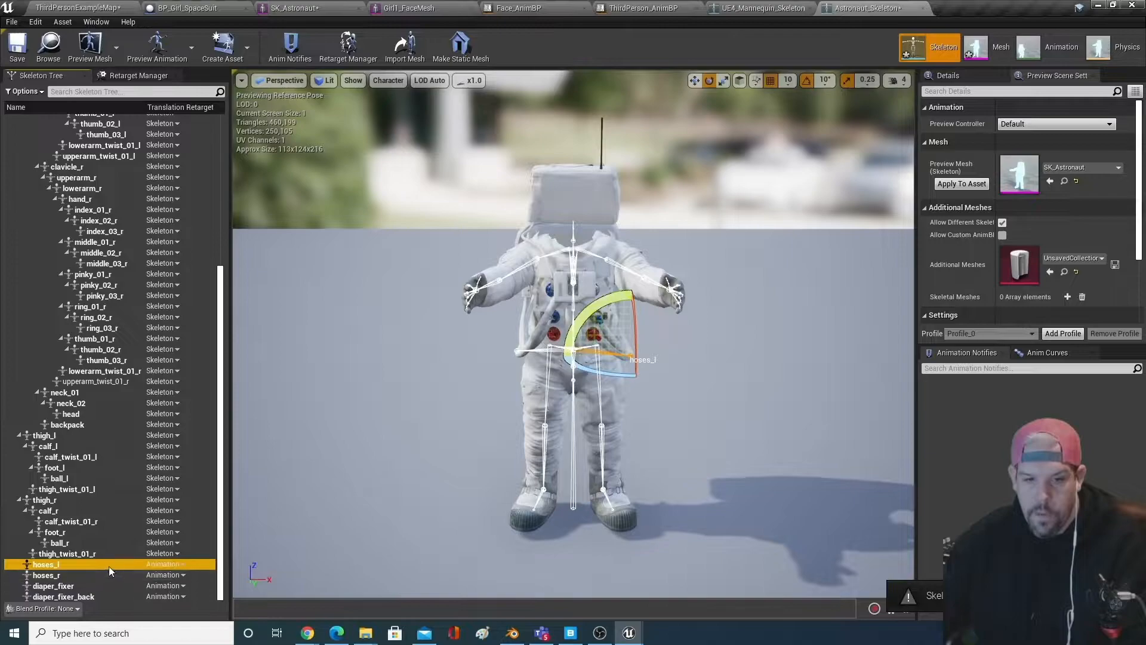
right_click(105, 564)
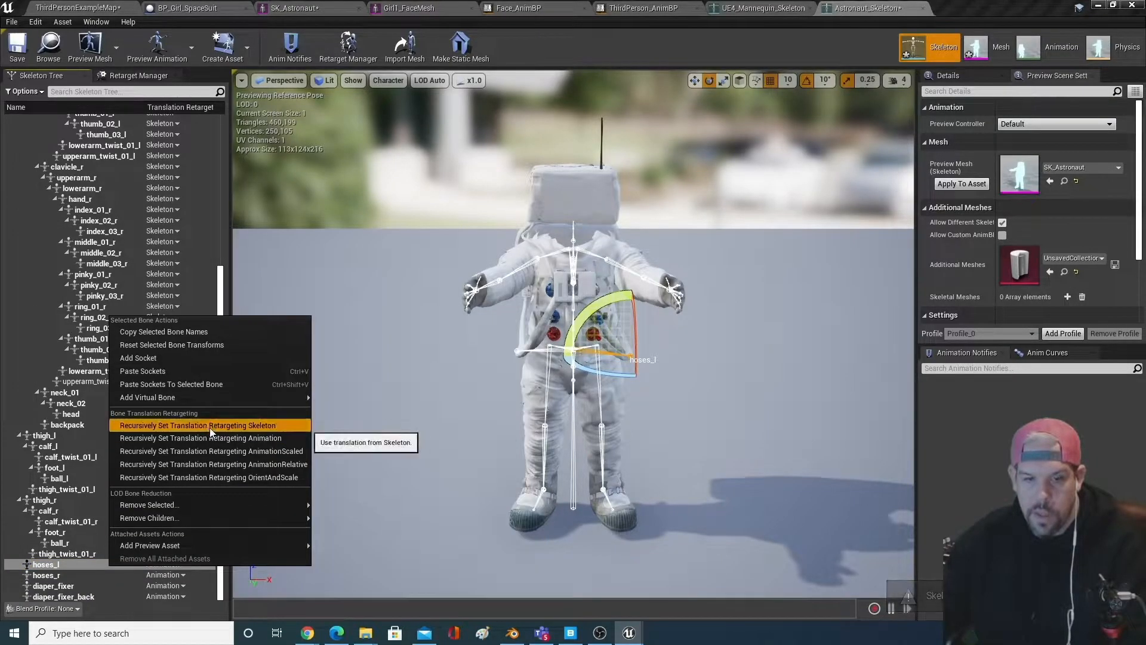
left_click(209, 426)
left_click(181, 575)
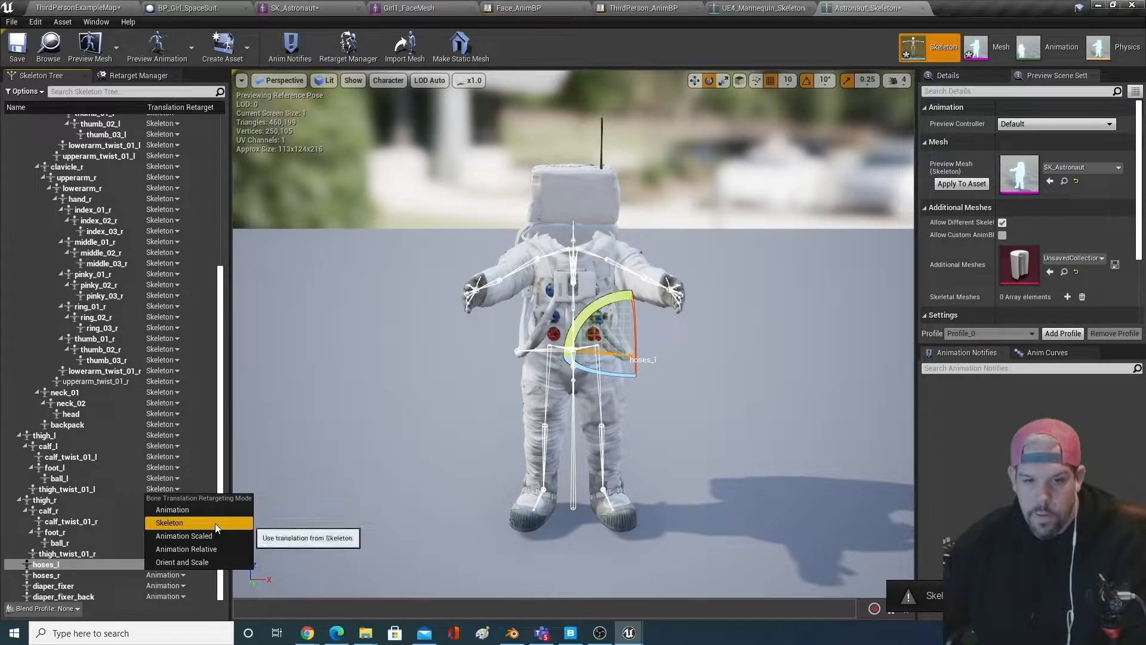
left_click(214, 523)
left_click(175, 585)
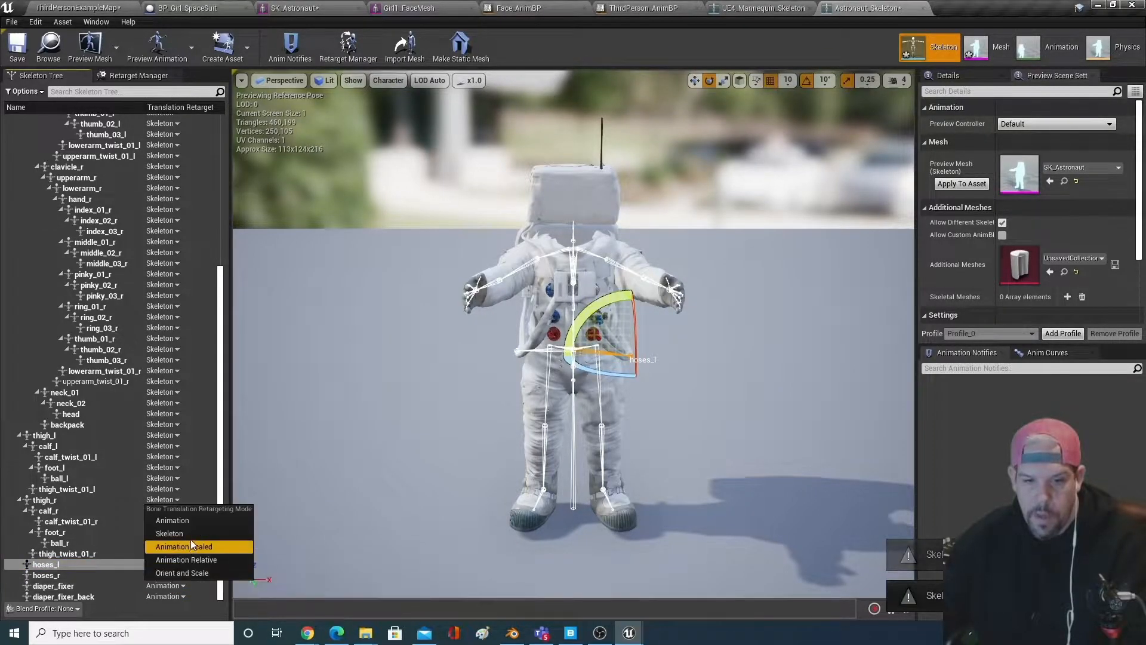
left_click(191, 539)
left_click(172, 597)
left_click(180, 545)
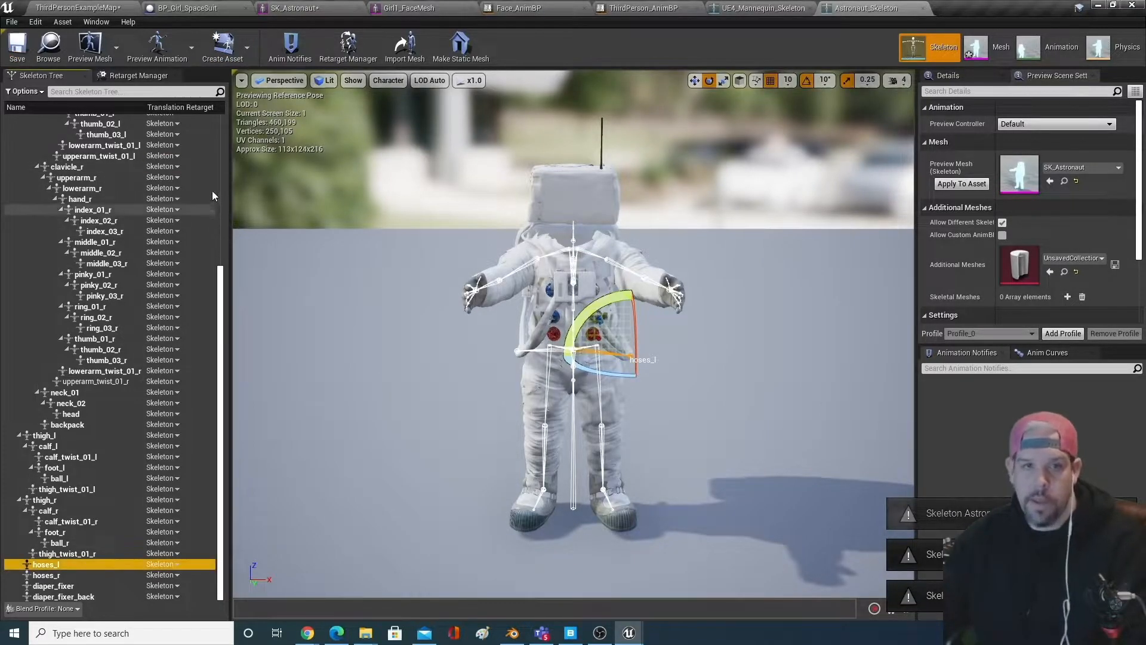
- Apply SK_Astronaut as the preview mesh of Astronaut_Skeleton and add it as a retarget source
left_click(143, 76)
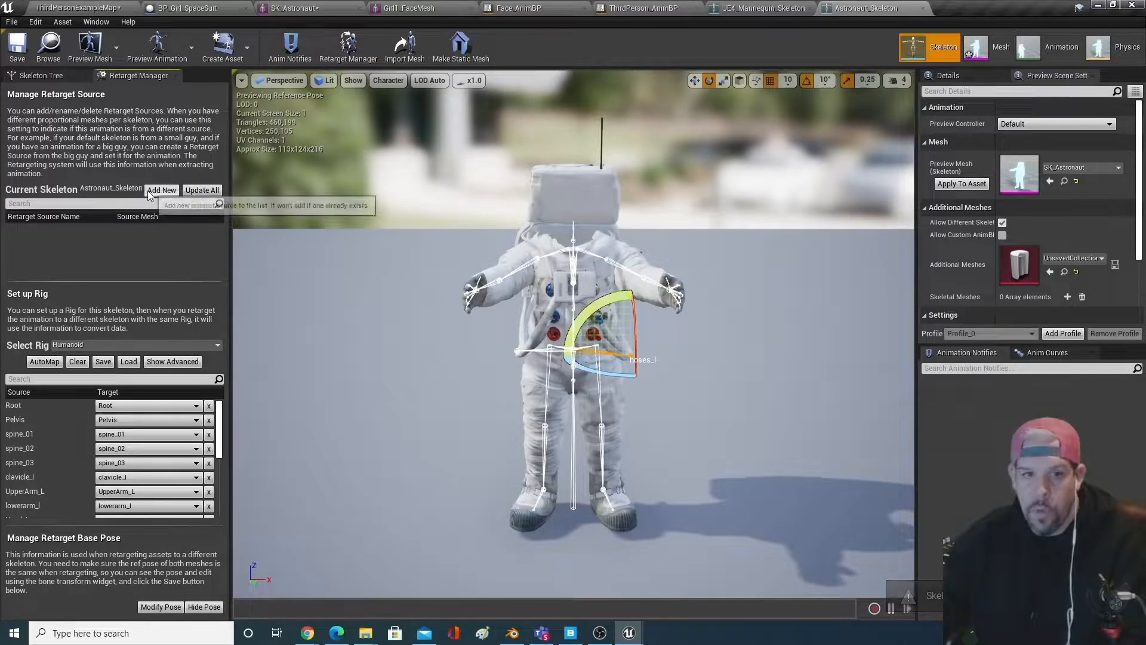
left_click(950, 184)
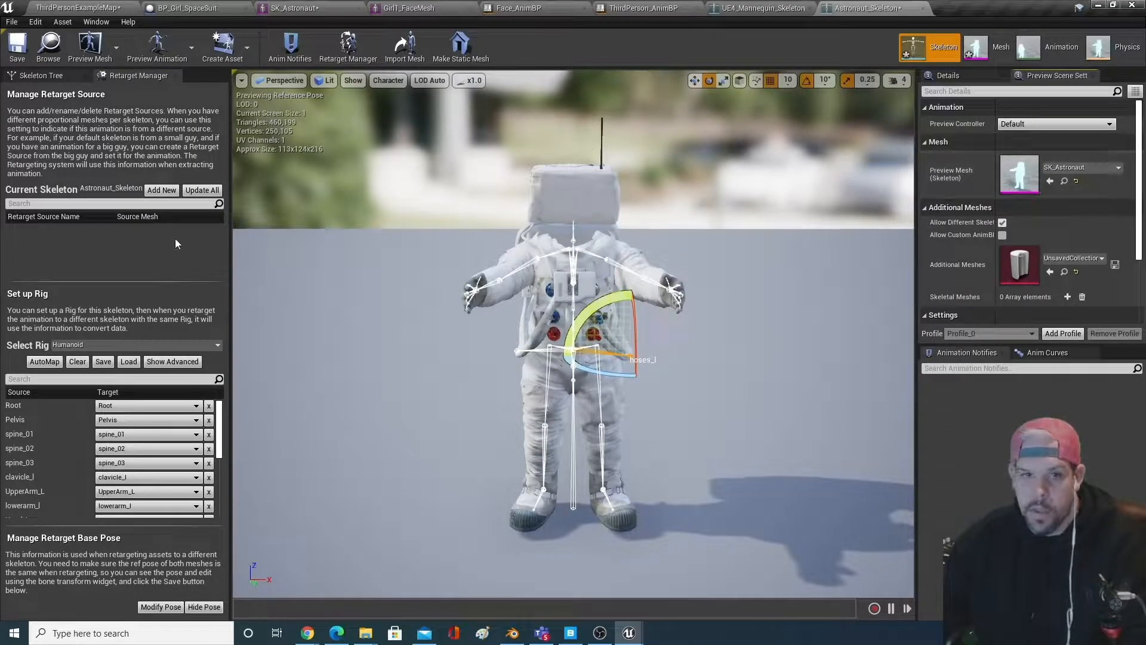
left_click(160, 190)
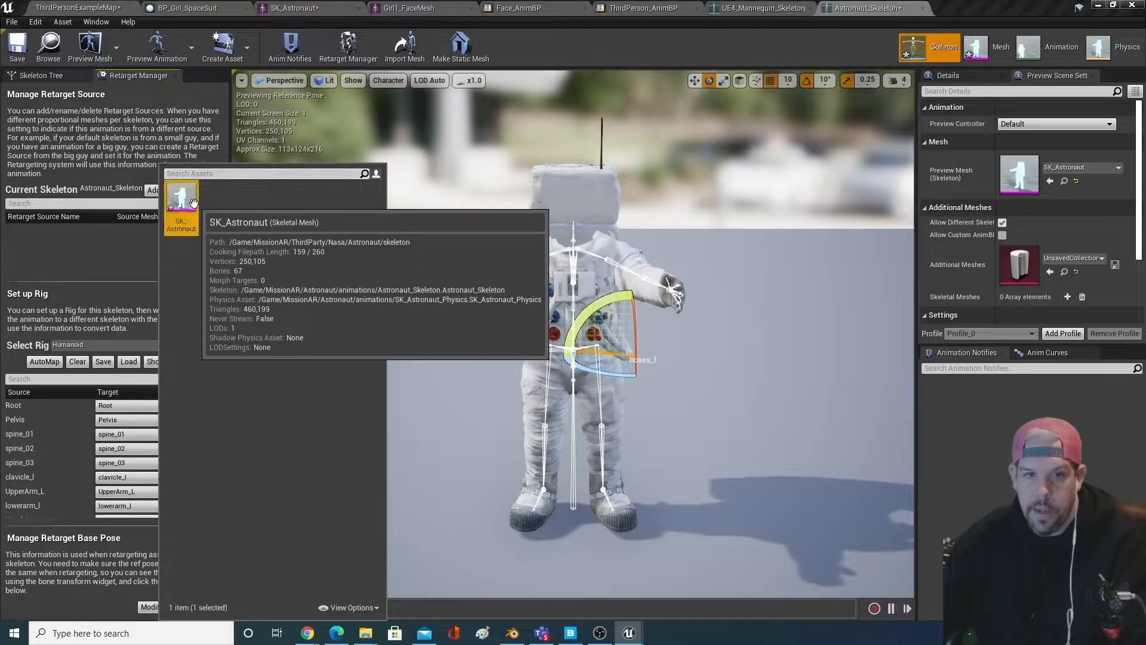
left_click(181, 197)
left_click(122, 270)
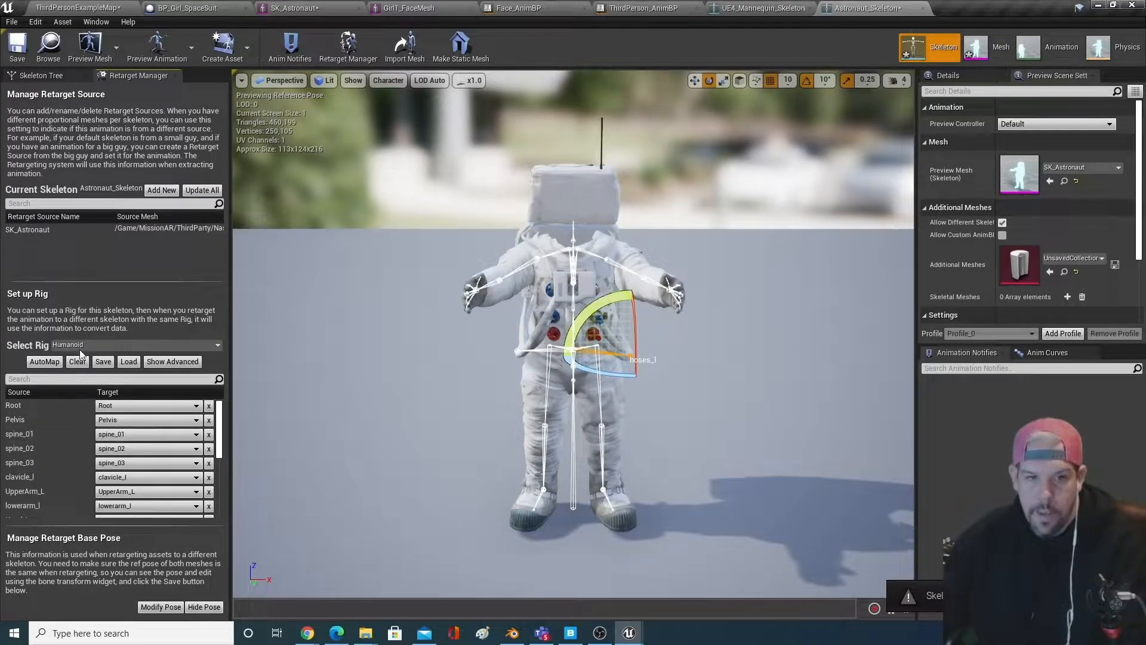
- Select the Humanoid rig for Astronaut_Skeleton and save the skeleton
left_click(109, 345)
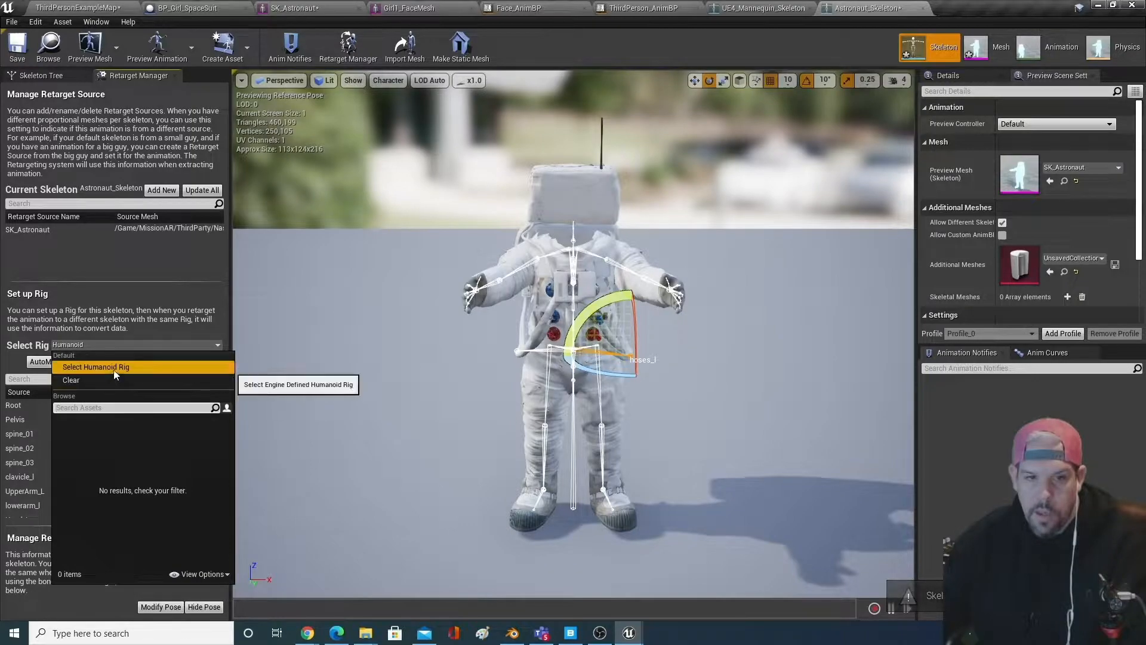
left_click(114, 370)
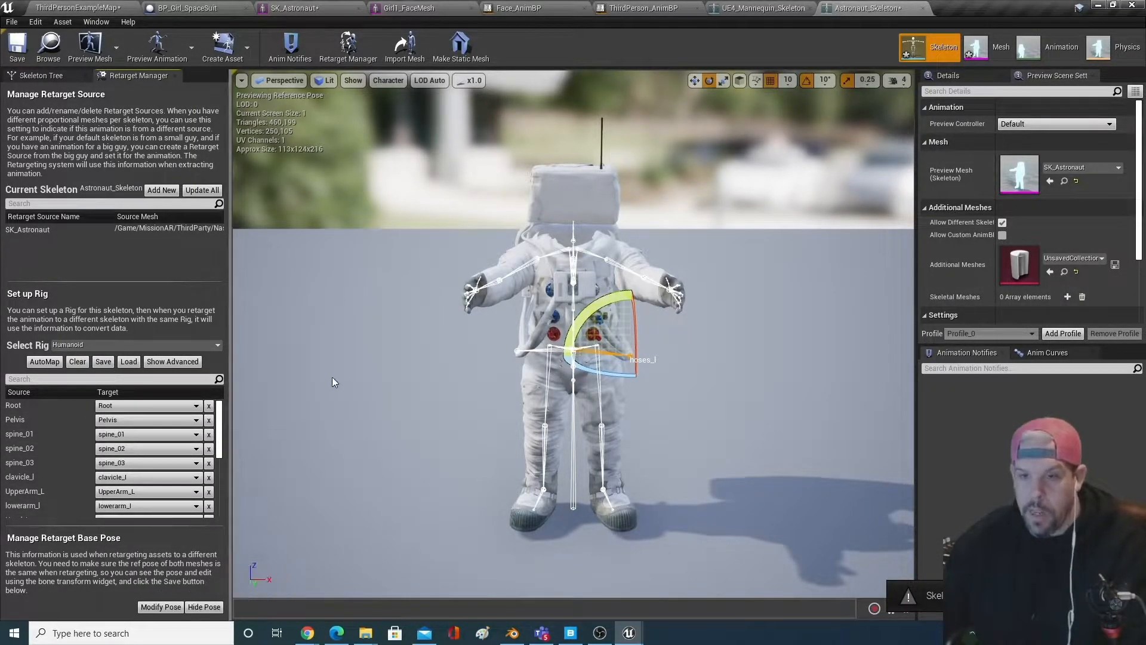
left_click(17, 46)
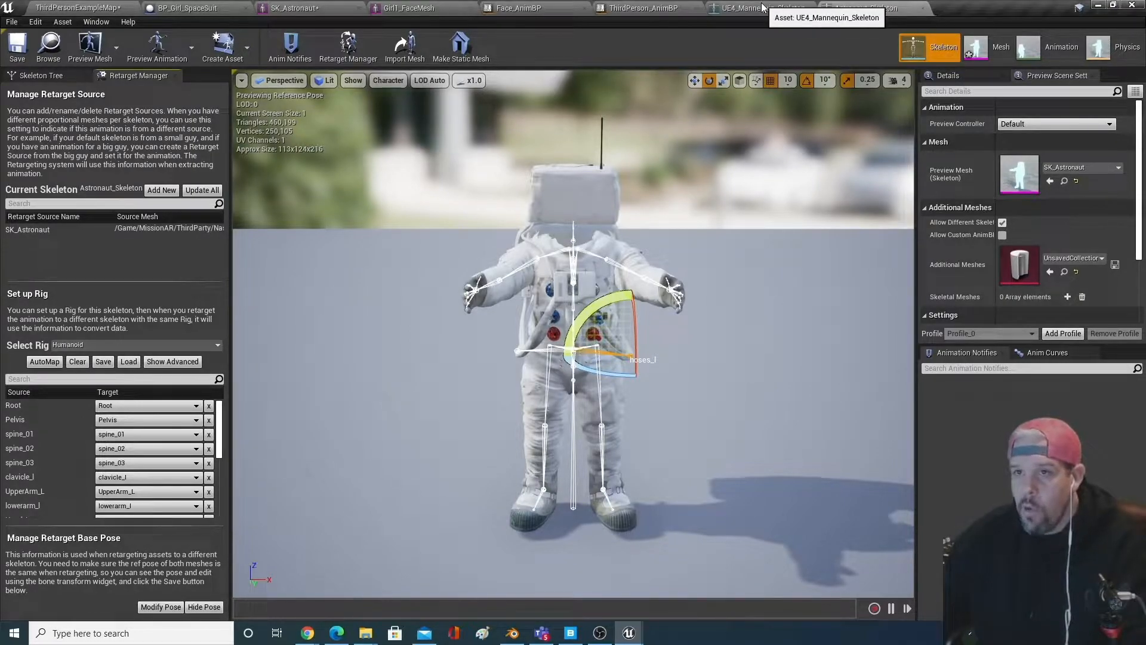
- Assign the Humanoid rig to UE4_Mannequin_Skeleton and show the retargeting options of its bones
left_click(763, 7)
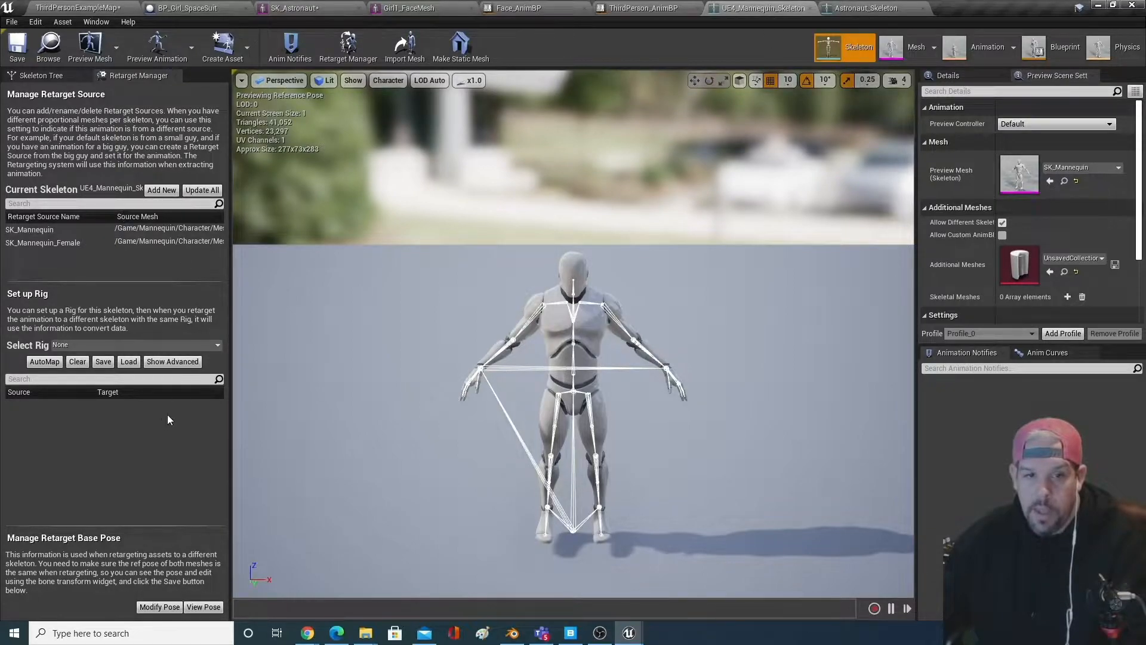
left_click(97, 345)
left_click(113, 377)
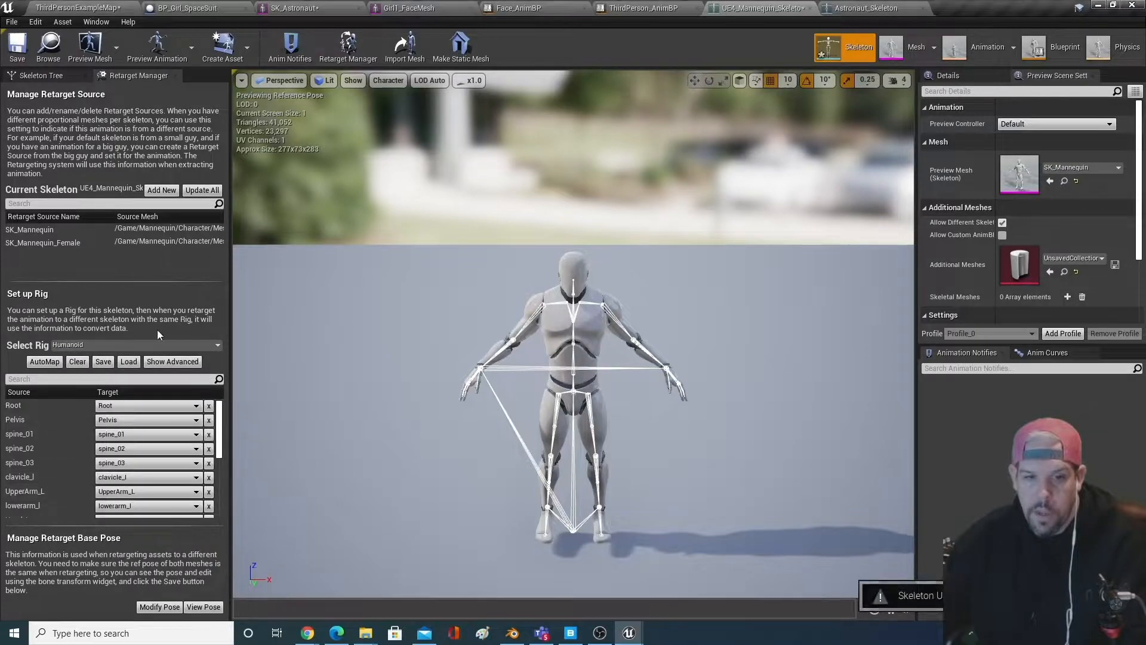
left_click(43, 73)
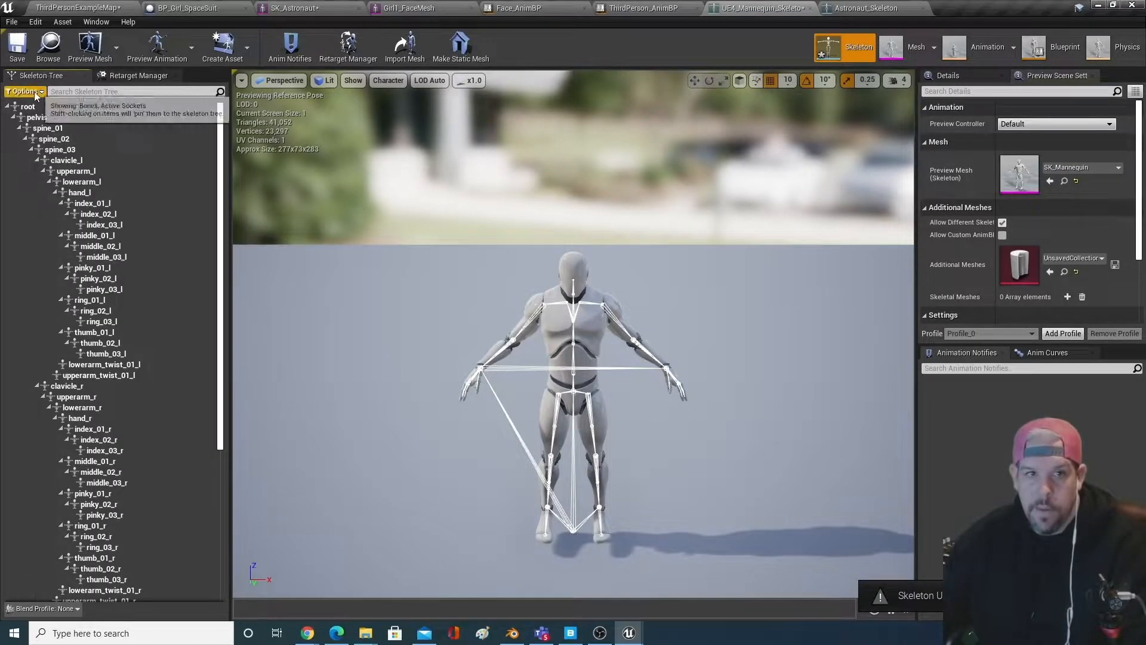
left_click(33, 91)
left_click(70, 113)
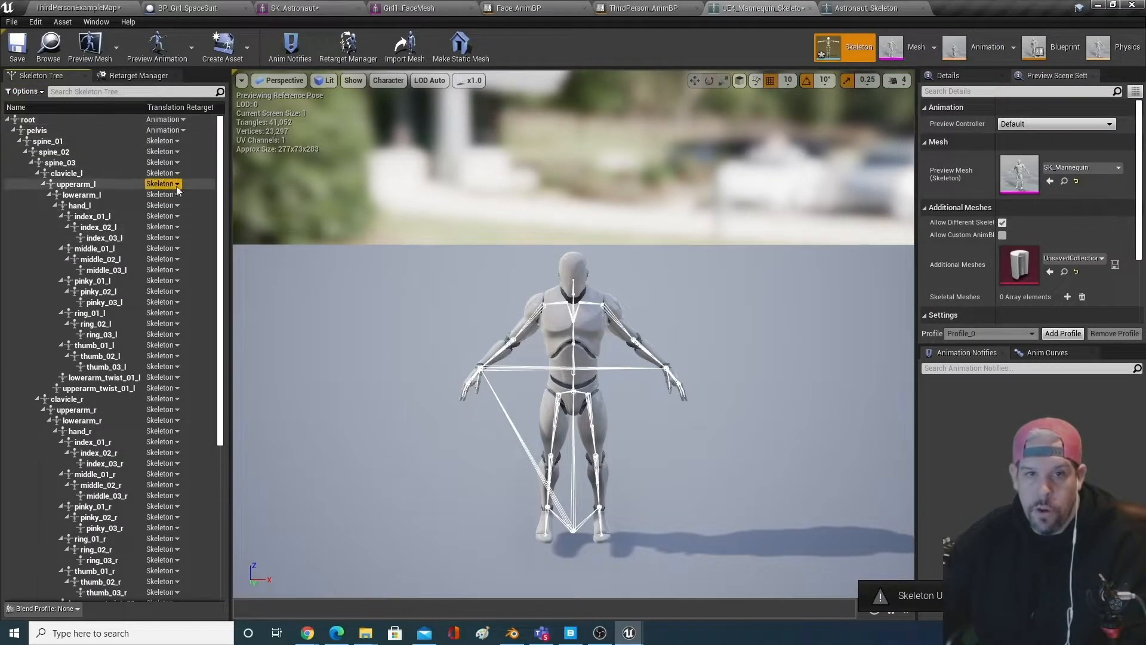
- Check the retargeting options of the remaining Mannequin bones and save UE4_Mannequin_Skeleton with its Humanoid rig
scroll(201, 377, "down", 3)
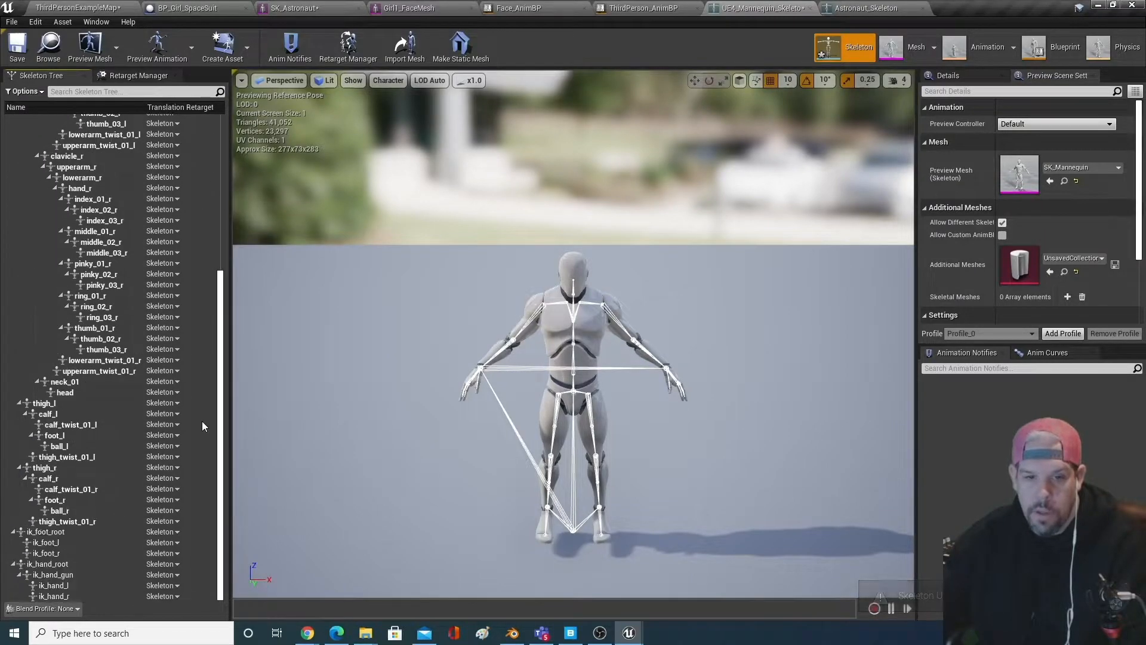
scroll(202, 429, "up", 3)
left_click(145, 76)
left_click(24, 60)
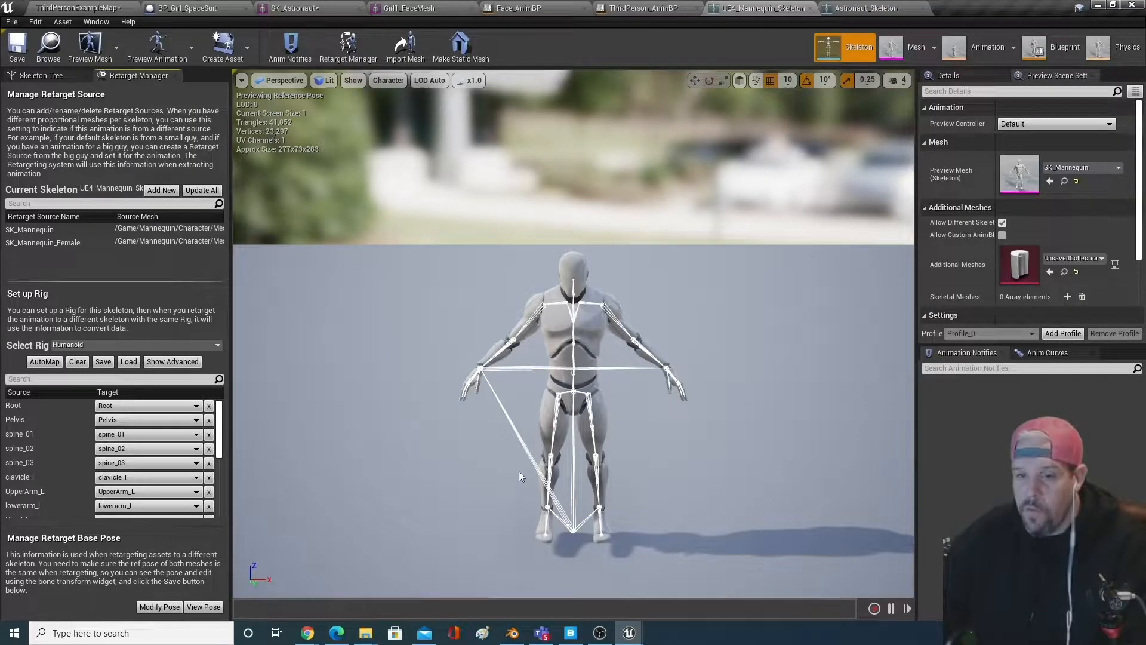
- Examine the arm and leg pose of the astronaut in Astronaut_Skeleton as the reference for the Mannequin
left_click(859, 9)
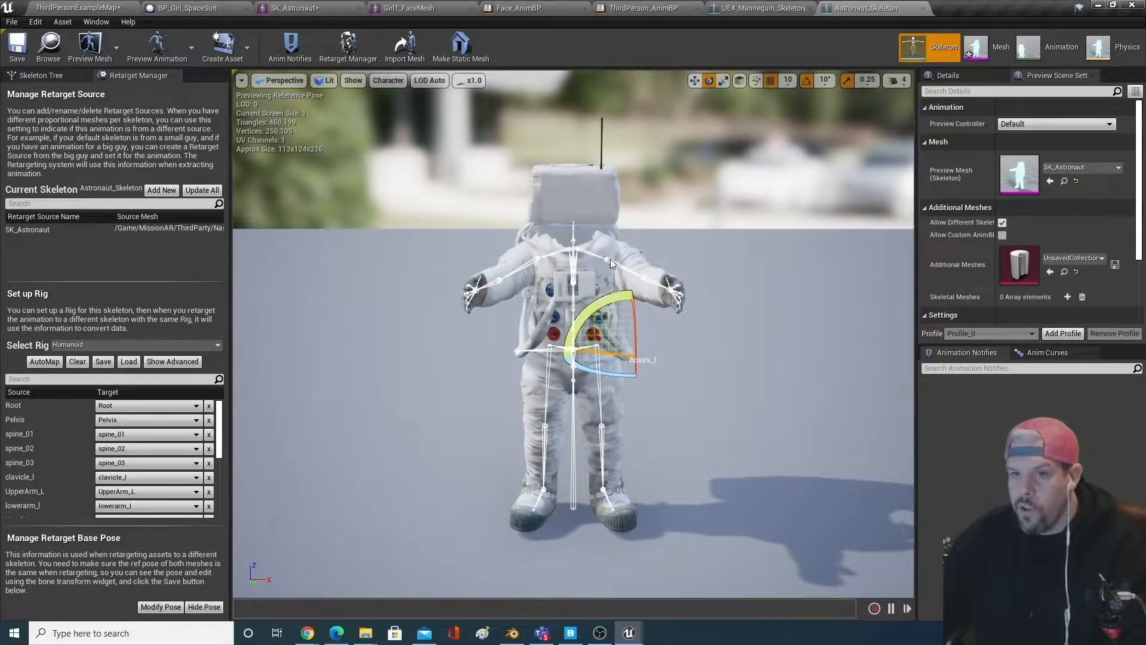
left_click_drag(687, 322, 674, 254)
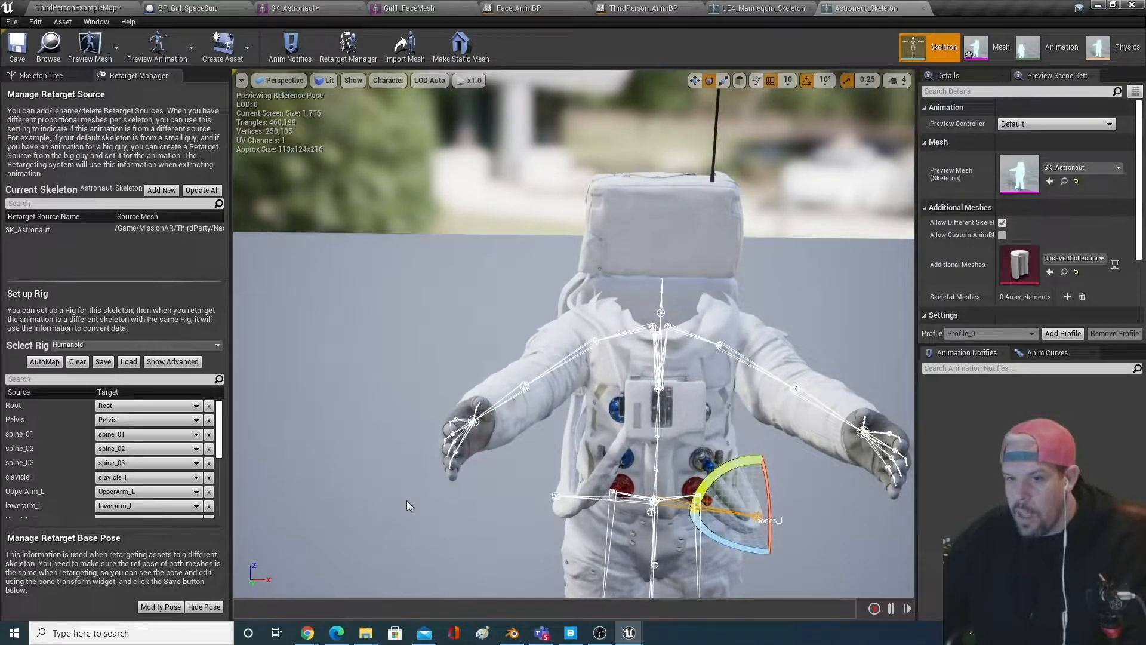
right_click_drag(603, 504, 687, 505)
right_click_drag(438, 506, 349, 378)
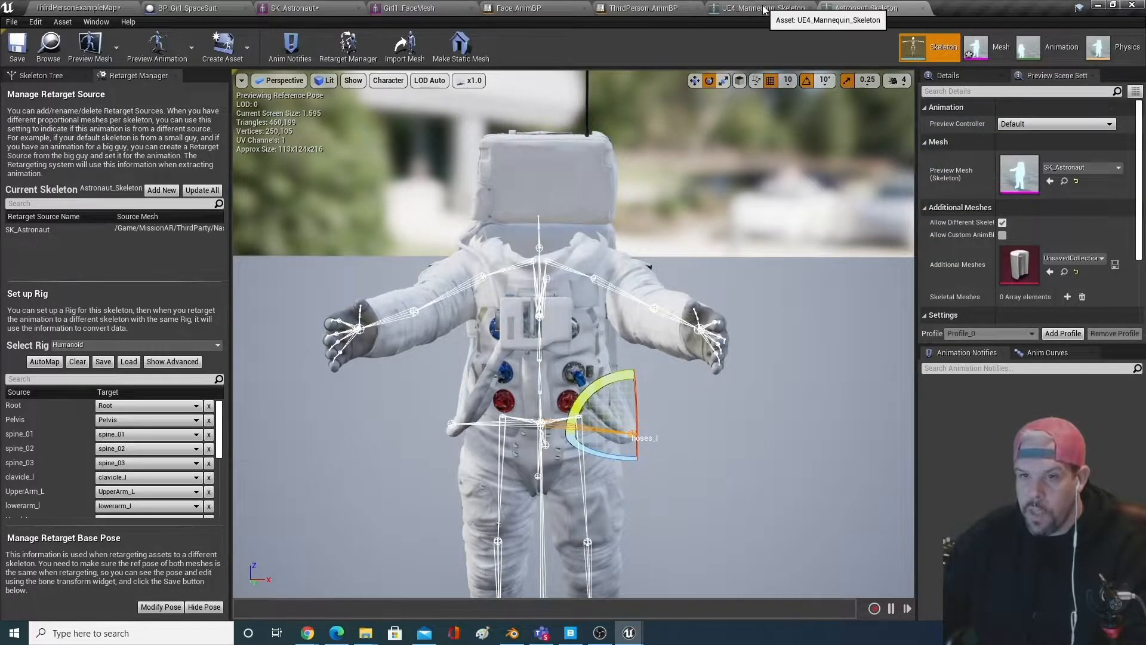
left_click_drag(752, 297, 748, 377)
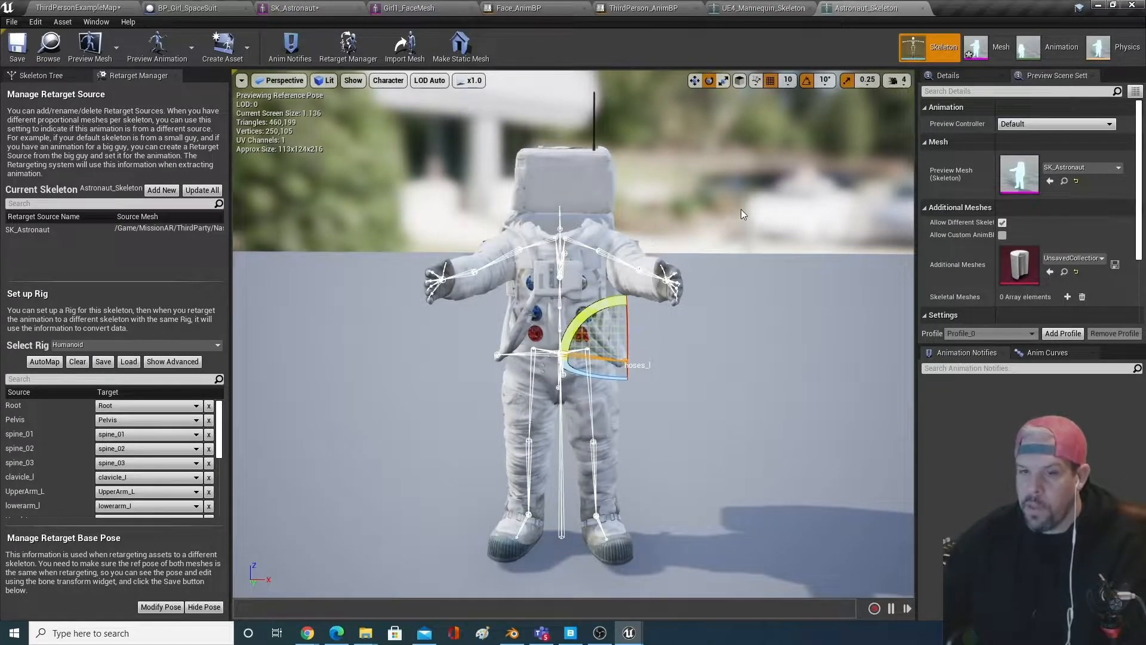
- Inspect the spine, shoulder and left-hand bones of UE4_Mannequin_Skeleton with the Rotate tool active
left_click(757, 8)
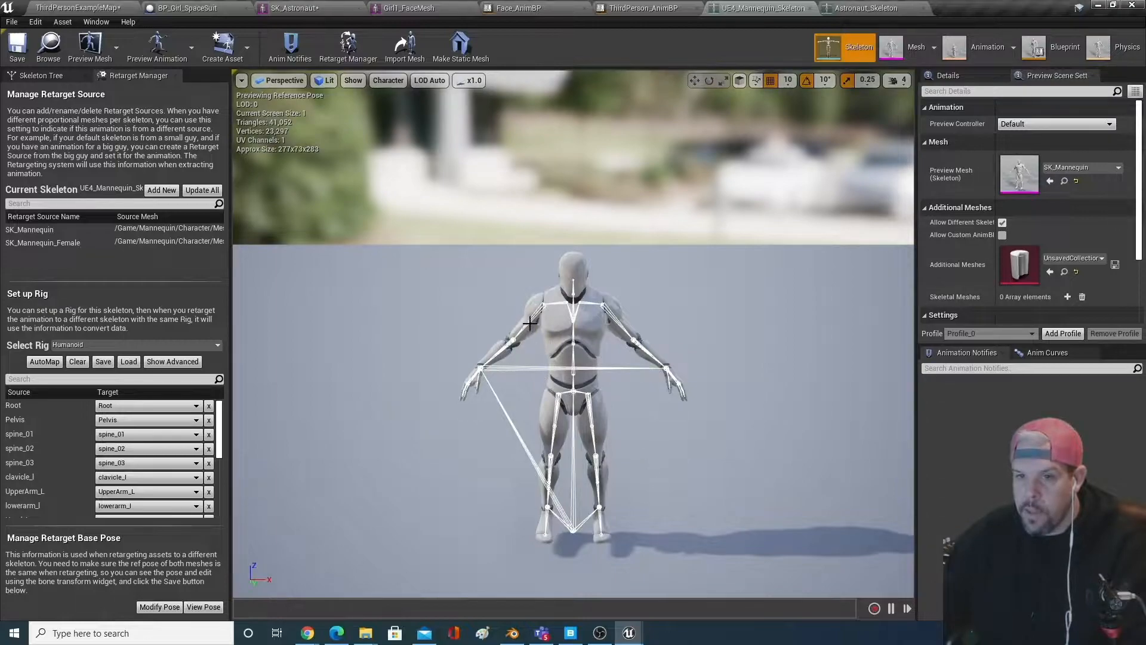
key("e")
left_click_drag(650, 375, 646, 329)
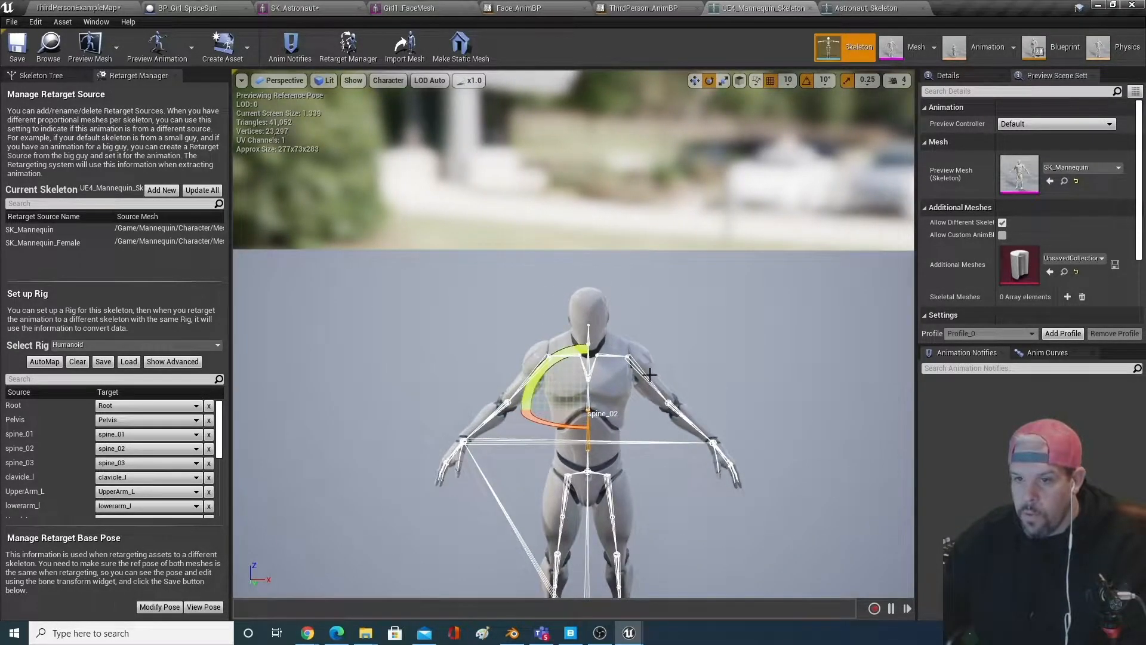
left_click(611, 355)
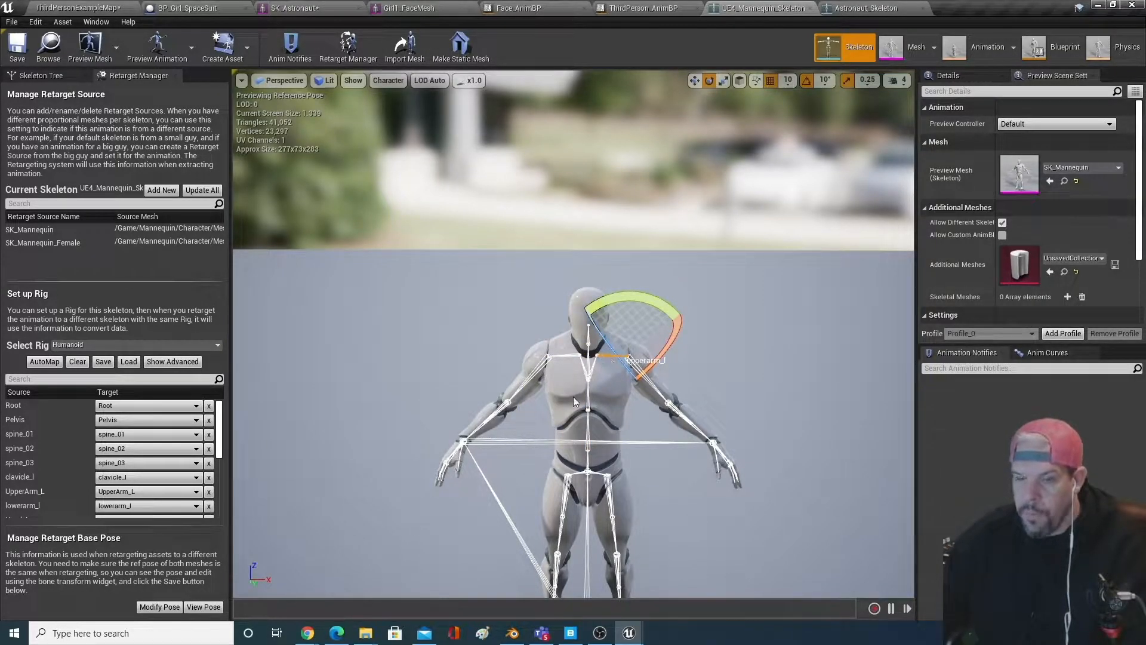
left_click(557, 406)
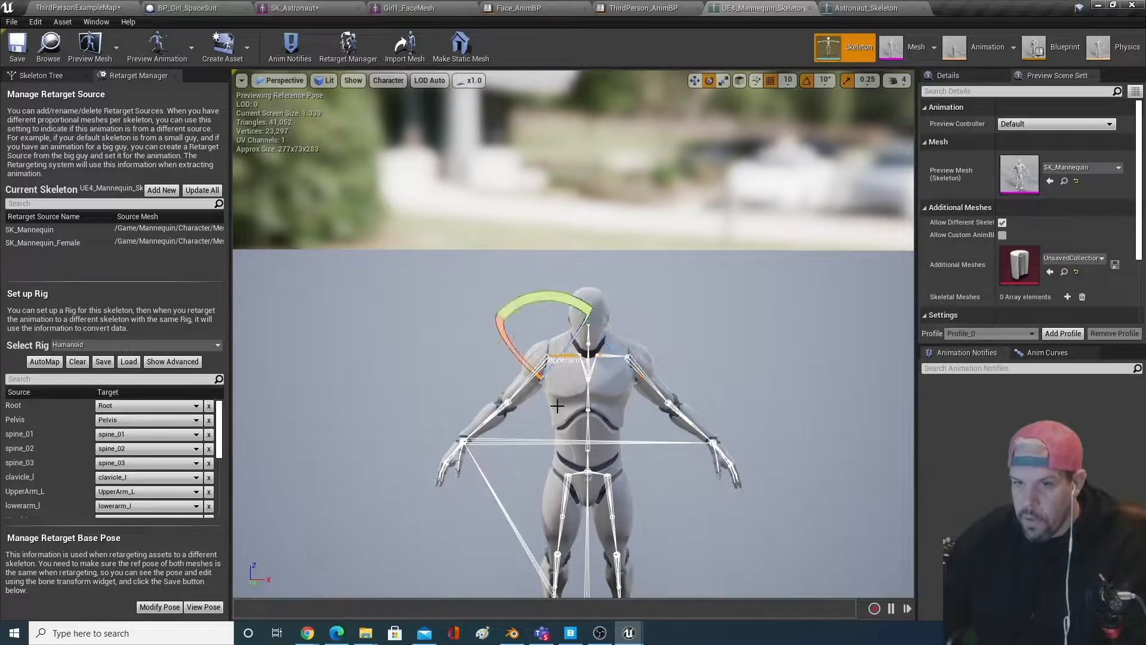
left_click(588, 402)
left_click(588, 419)
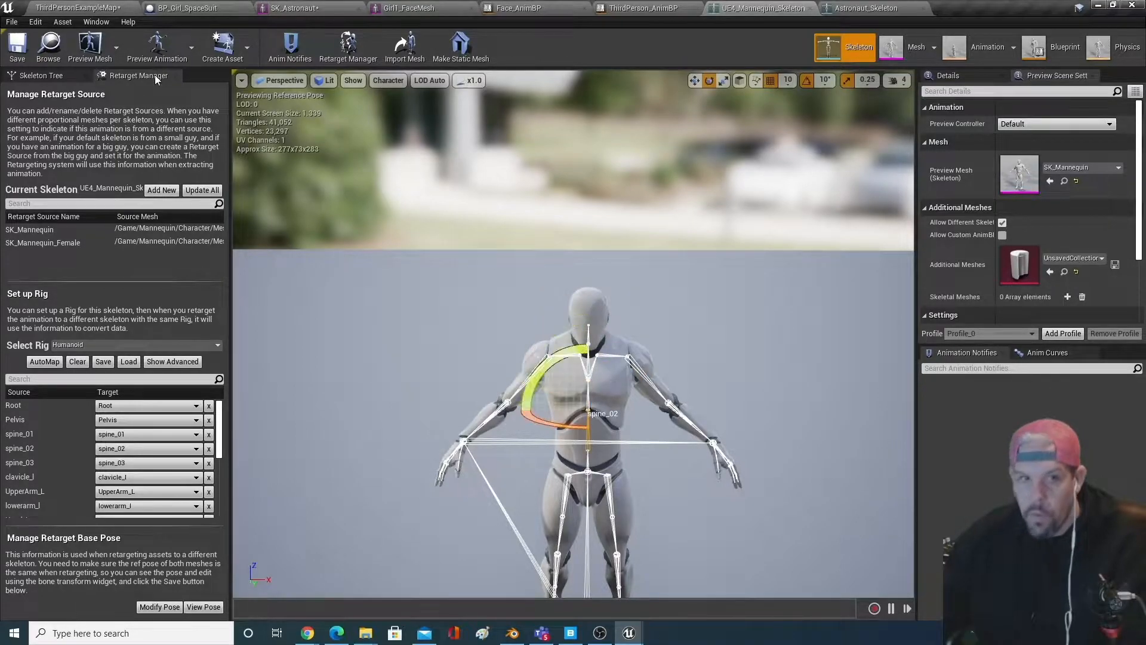
left_click(52, 77)
left_click(80, 205)
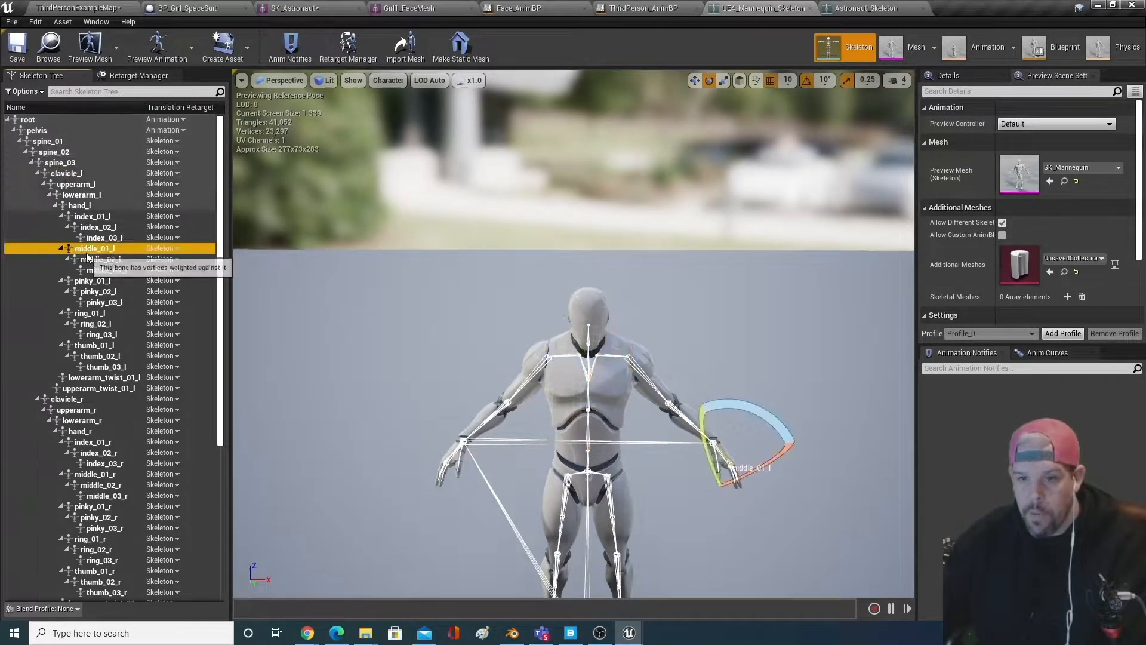
left_click(94, 335)
left_click(134, 75)
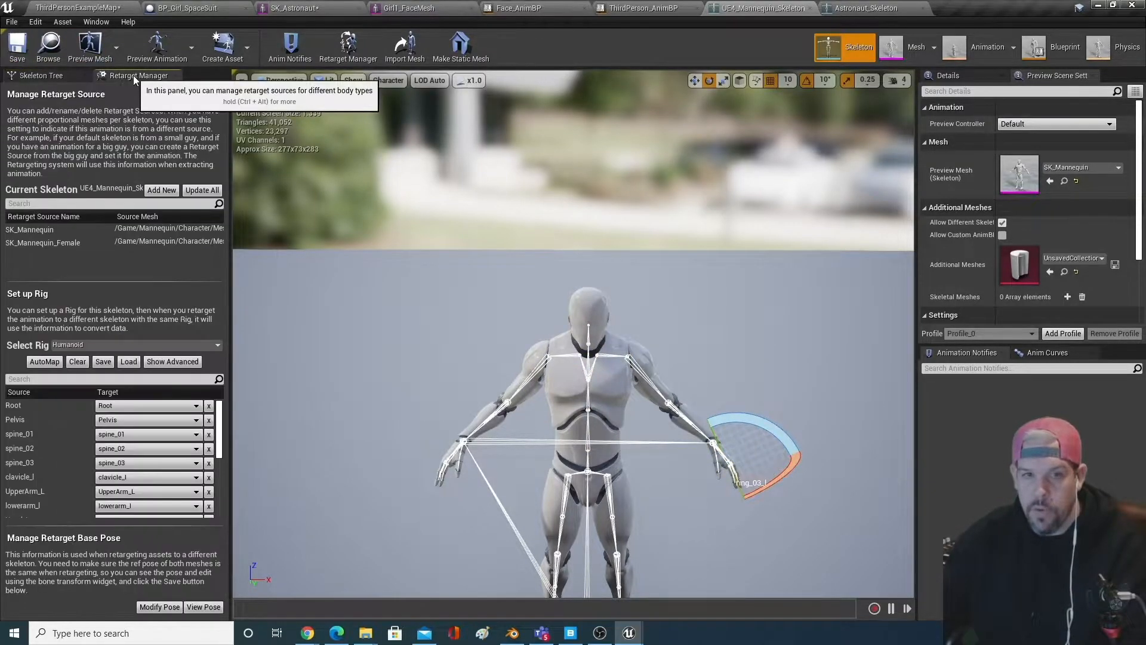
- Select the Mannequin's shoulder, elbow and spine bones in turn to find the joints that control the arm pose
left_click(559, 357)
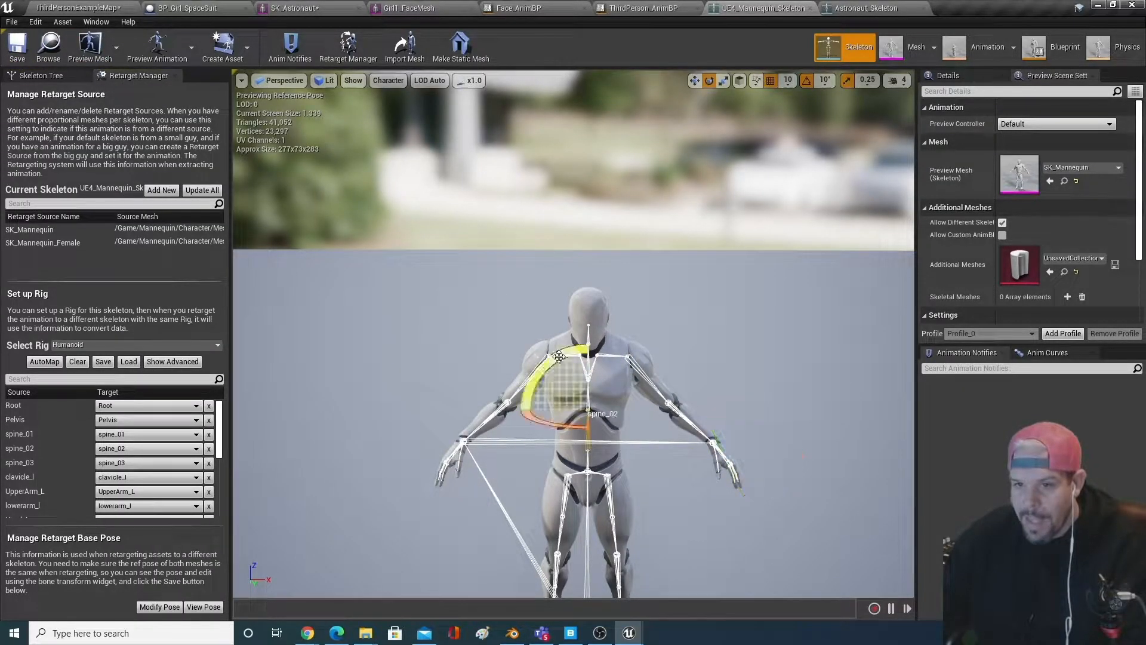
left_click(669, 402)
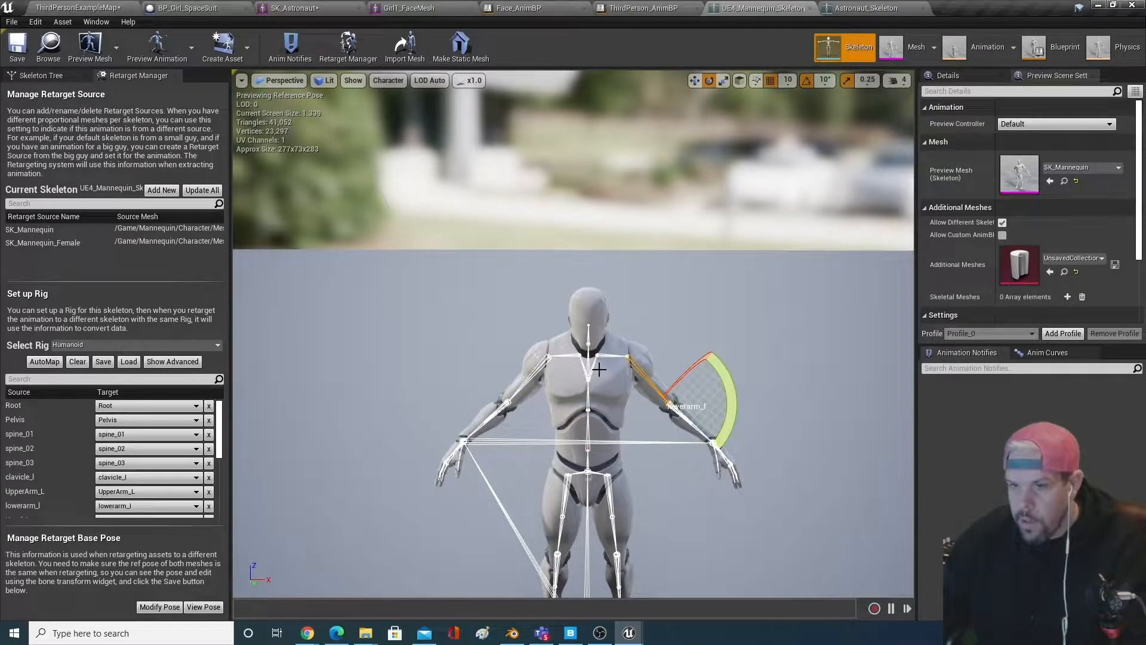
left_click(624, 355)
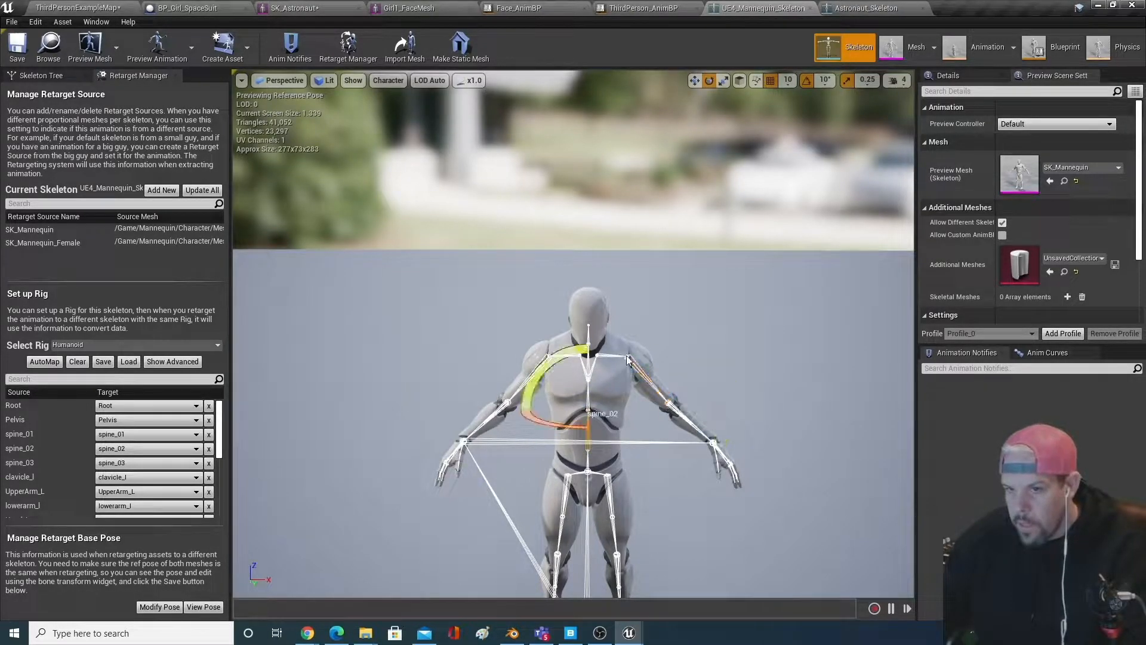
left_click(627, 359)
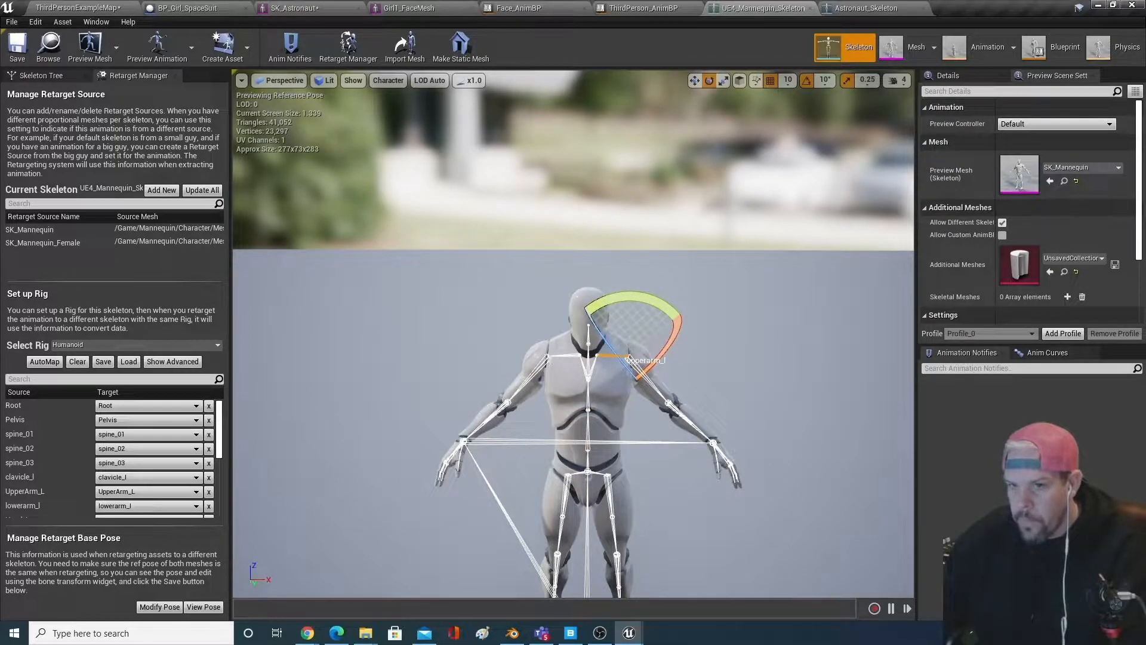
left_click(565, 434)
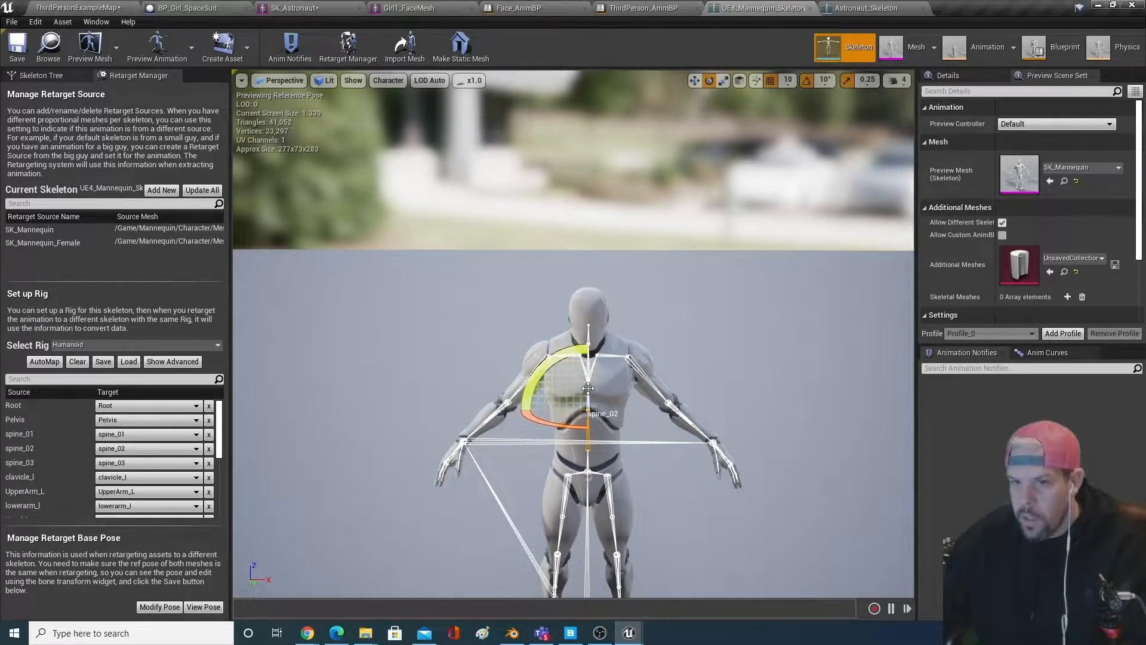
left_click(493, 417)
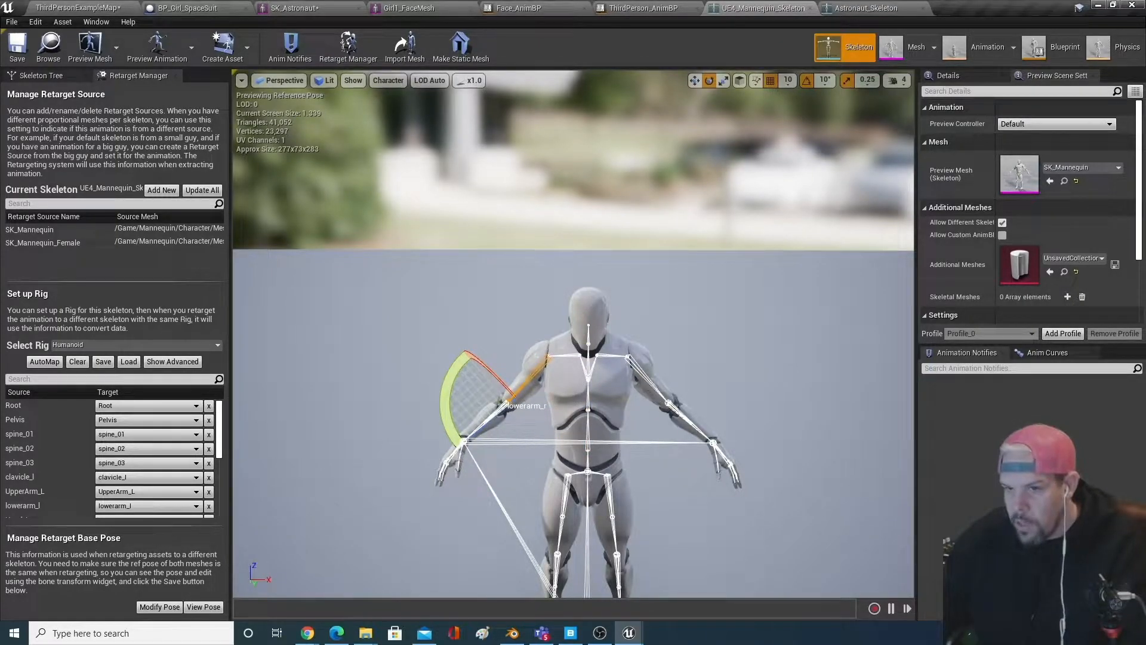
left_click(660, 393)
left_click(615, 357)
left_click(562, 357)
left_click(588, 422)
left_click(697, 425)
left_click(636, 471)
left_click(687, 421)
left_click(603, 370)
left_click(713, 445)
left_click(548, 359)
left_click(704, 356)
left_click_drag(704, 355, 705, 343)
scroll(704, 343, "up", 3)
left_click(588, 418)
left_click(549, 314)
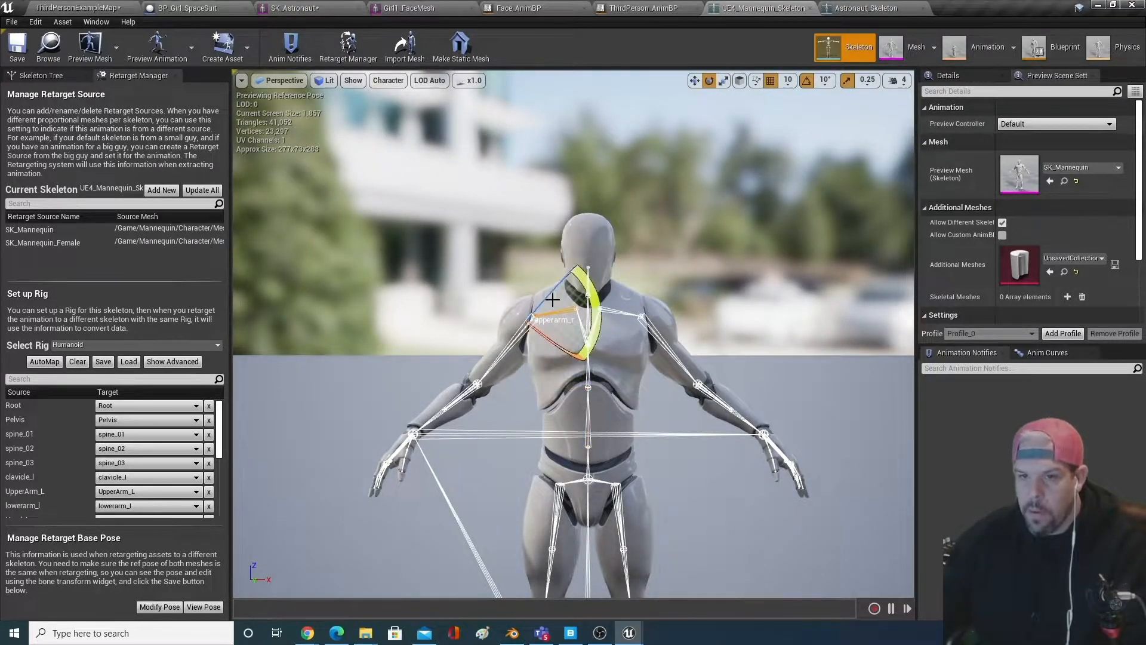
- Rotate the Mannequin's right upper arm toward the astronaut's raised-arm pose
left_click_drag(538, 302, 667, 370)
left_click_drag(692, 210, 716, 281)
left_click(546, 277)
left_click(520, 307)
left_click_drag(538, 343, 521, 348)
left_click(590, 321)
left_click_drag(627, 388, 768, 353)
left_click(516, 312)
scroll(768, 353, "up", 4)
- Compare with the astronaut's reference pose and rotate the Mannequin's arm bones on both sides to match it
left_click(866, 8)
scroll(665, 341, "up", 3)
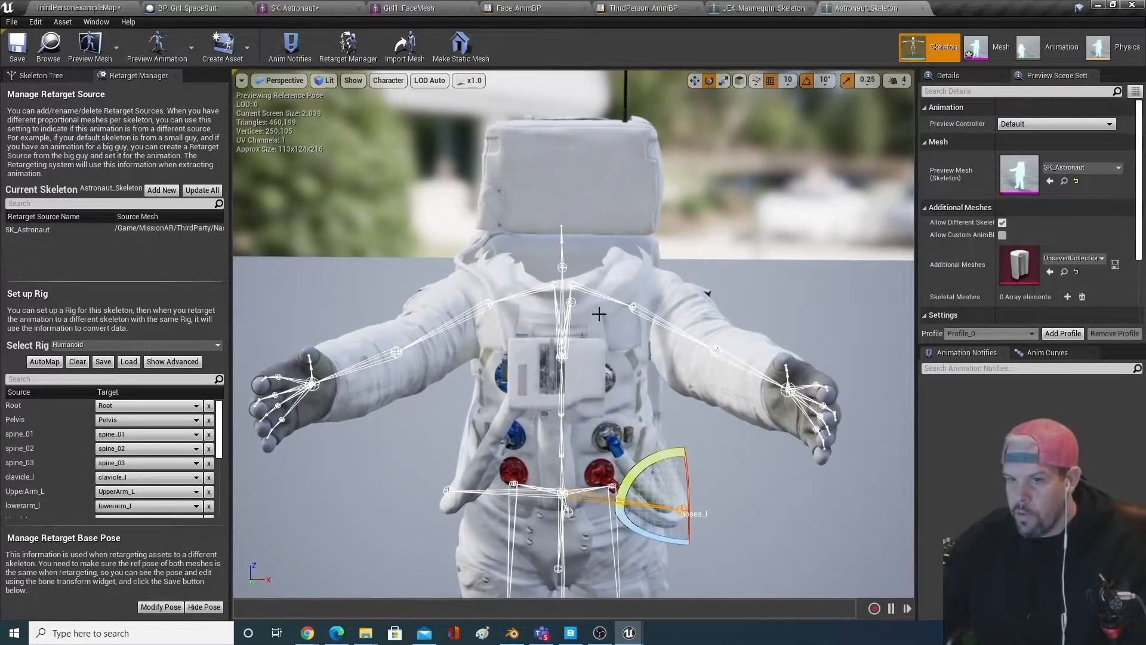
right_click_drag(768, 375, 794, 397)
left_click(785, 9)
left_click(693, 325)
left_click(726, 353)
left_click_drag(753, 307, 789, 324)
left_click(401, 358)
left_click_drag(368, 323, 345, 347)
- Refine the rotation of the Mannequin's left and right arm bones, undoing one unwanted rotation
left_click(725, 481)
mouse_move(725, 481)
left_mouse_down()
mouse_move(725, 537)
mouse_move(716, 487)
left_mouse_up()
left_click(673, 290)
left_click(700, 341)
left_click_drag(700, 345, 714, 371)
left_click(512, 239)
left_click_drag(512, 239, 502, 254)
key("ctrl+z")
left_click(460, 313)
left_click_drag(459, 315, 445, 334)
- Adjust the forward bend of the Mannequin's left forearm from a side view
right_click_drag(658, 415, 674, 439)
left_click(282, 262)
right_click_drag(563, 415, 478, 421)
left_click_drag(529, 436, 553, 433)
left_click(626, 446)
right_click_drag(625, 447, 840, 411)
left_click(625, 449)
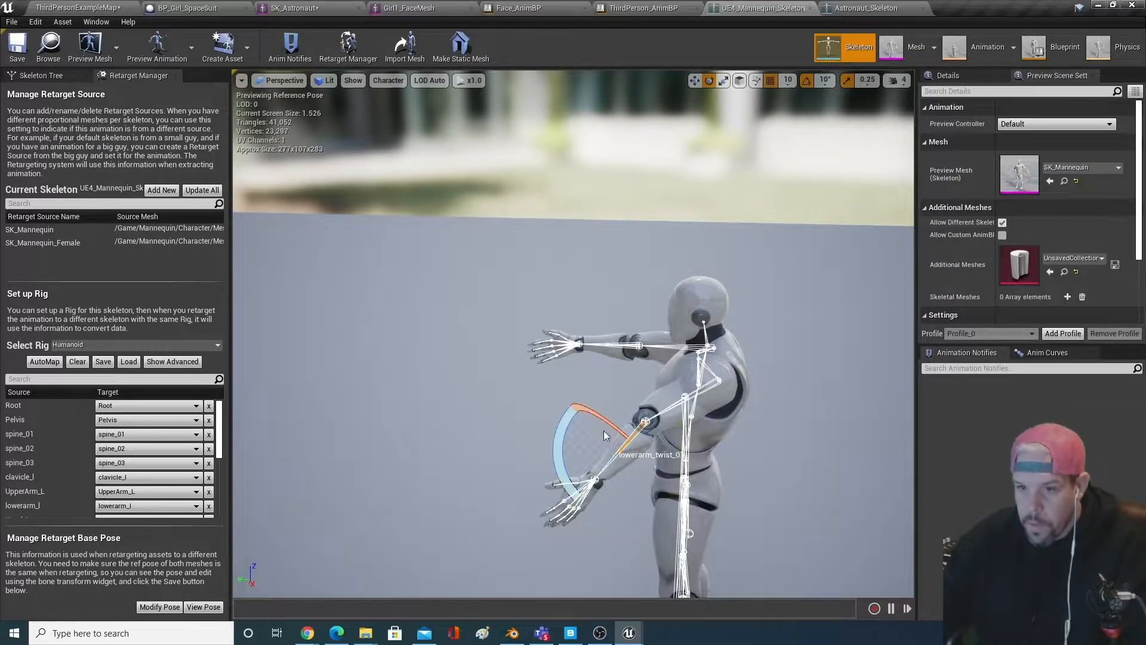
right_click_drag(629, 470, 672, 457)
left_click_drag(672, 457, 687, 455)
- Correct the rotation of the Mannequin's arm joints while checking the pose from several angles
left_click(654, 332)
right_click_drag(655, 332, 490, 317)
right_click_drag(570, 371, 538, 362)
left_click(584, 366)
left_click(591, 357)
left_click_drag(579, 270, 597, 250)
right_click_drag(597, 250, 621, 263)
left_click(834, 454)
right_click_drag(834, 453, 668, 354)
- Check the astronaut's arm height and rotate both Mannequin upper arms toward it
left_click(866, 8)
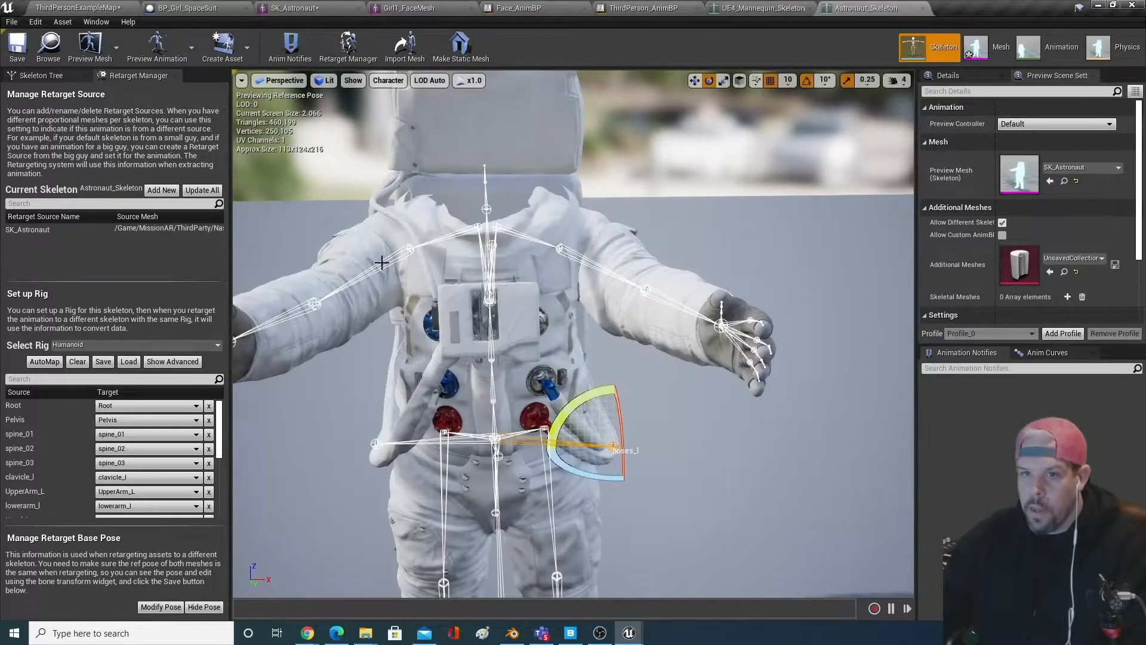
left_click(765, 9)
left_click(483, 203)
left_click(465, 205)
left_click_drag(510, 186, 470, 179)
left_click(568, 204)
left_click(786, 295)
mouse_move(557, 181)
left_mouse_down()
mouse_move(553, 203)
mouse_move(573, 179)
left_mouse_up()
- Raise the Mannequin's left and right upper arms further so they spread outward like the astronaut's
left_click(837, 7)
left_click(764, 8)
left_click(566, 204)
left_click(592, 221)
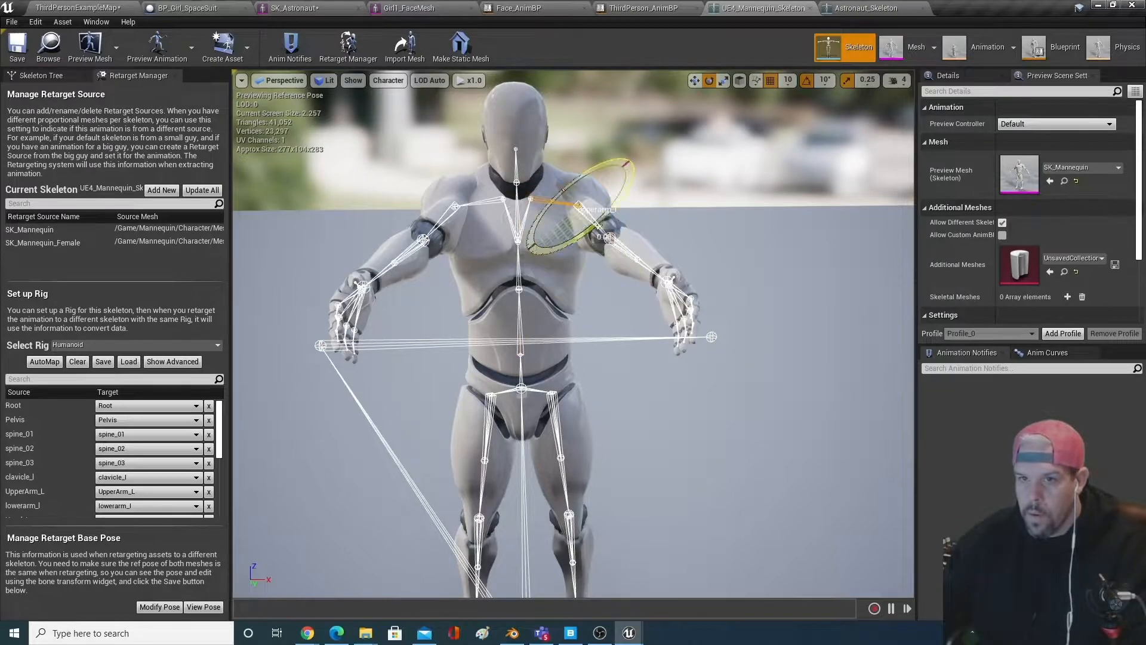
left_click(477, 204)
left_click_drag(499, 191, 486, 179)
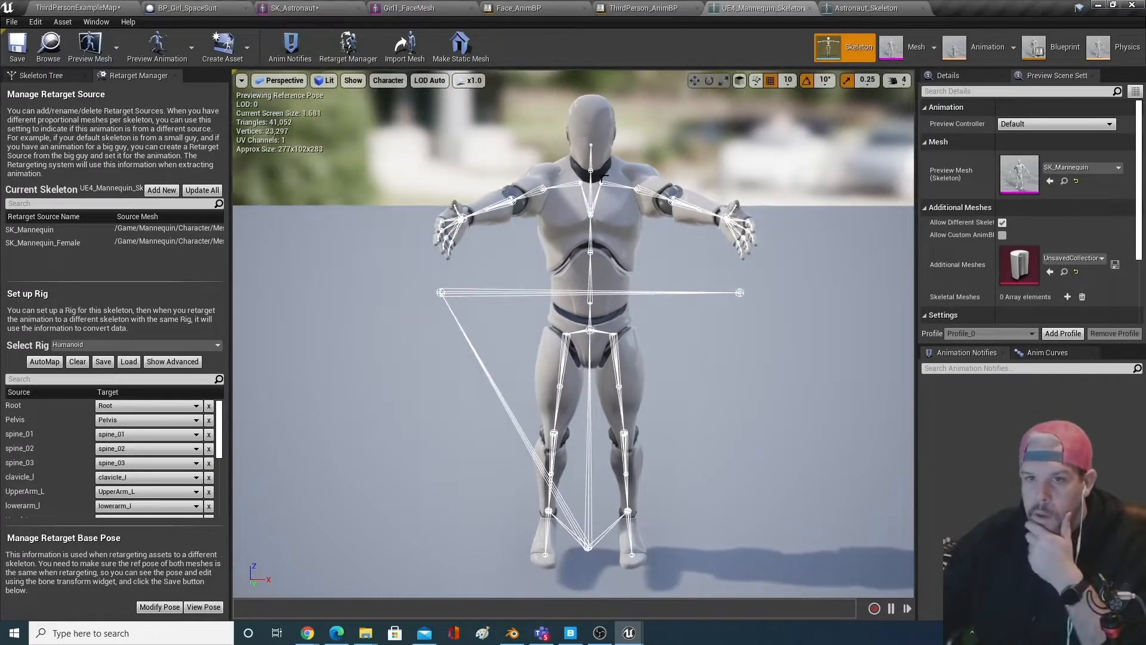
- Fine-tune the rotation of both Mannequin upper arms after viewing the astronaut's pose again
left_click(866, 8)
scroll(506, 215, "down", 3)
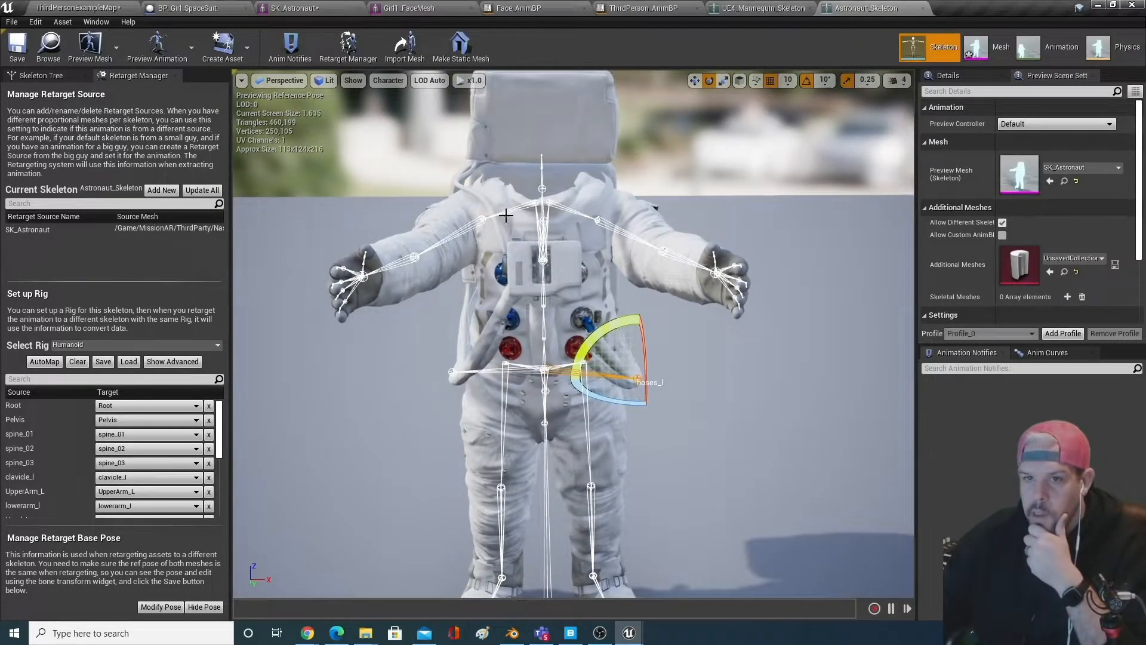
left_click(764, 9)
left_click(624, 187)
left_click(624, 185)
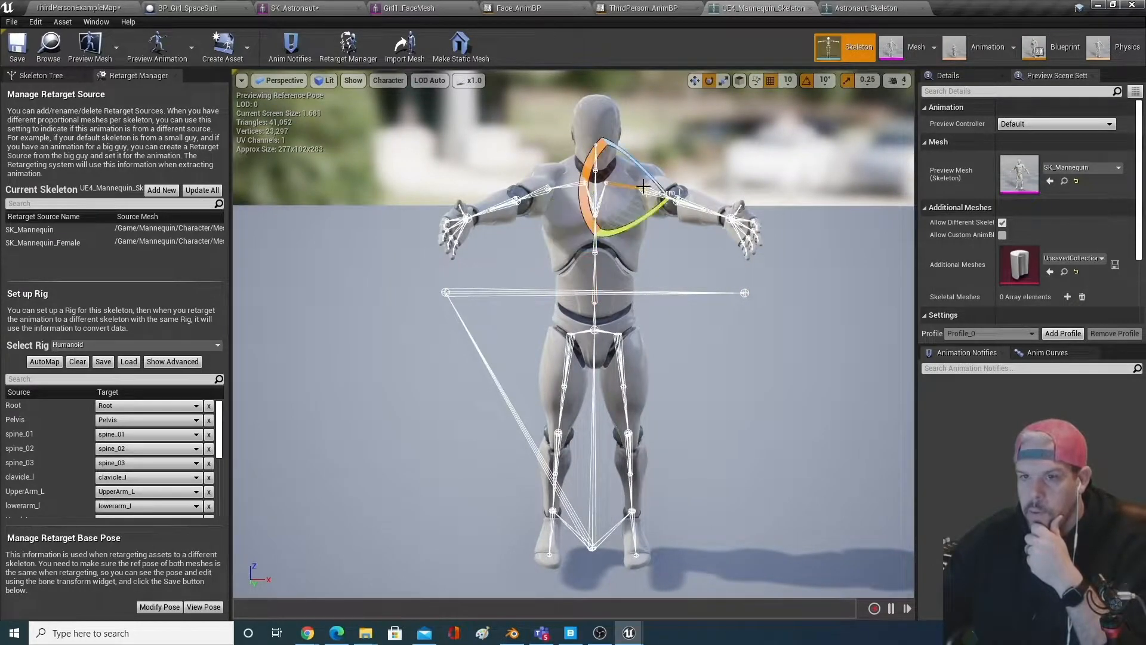
left_click_drag(668, 197, 687, 216)
left_click(565, 187)
left_click_drag(531, 207, 516, 222)
left_click(754, 358)
- Compare the two skeletons' poses repeatedly and make a small rotation correction to the Mannequin's shoulder area
left_click(866, 9)
left_click(765, 9)
left_click(866, 9)
left_click(763, 9)
left_click(602, 194)
left_click_drag(564, 225, 568, 228)
left_click(845, 339)
left_click(866, 8)
left_click(764, 8)
left_click_drag(759, 339, 756, 373)
left_click(865, 8)
left_click(763, 8)
- Adjust the Mannequin's leg bones with the Rotate tool toward the astronaut's stance
left_click(596, 461)
left_click(623, 393)
left_click(565, 401)
left_click(676, 347)
left_click_drag(675, 348, 672, 326)
middle_click_drag(675, 347, 676, 412)
left_click(675, 348)
key("e")
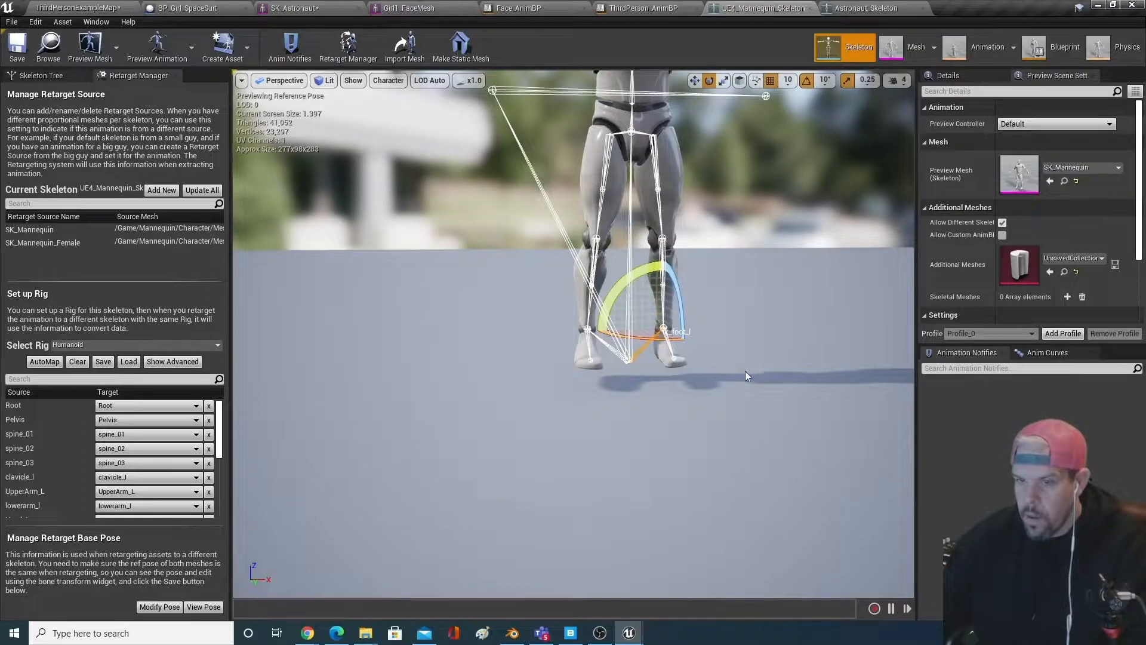
left_click(657, 184)
left_click_drag(633, 129, 651, 130)
left_click(608, 179)
left_click(603, 173)
scroll(584, 127, "down", 5)
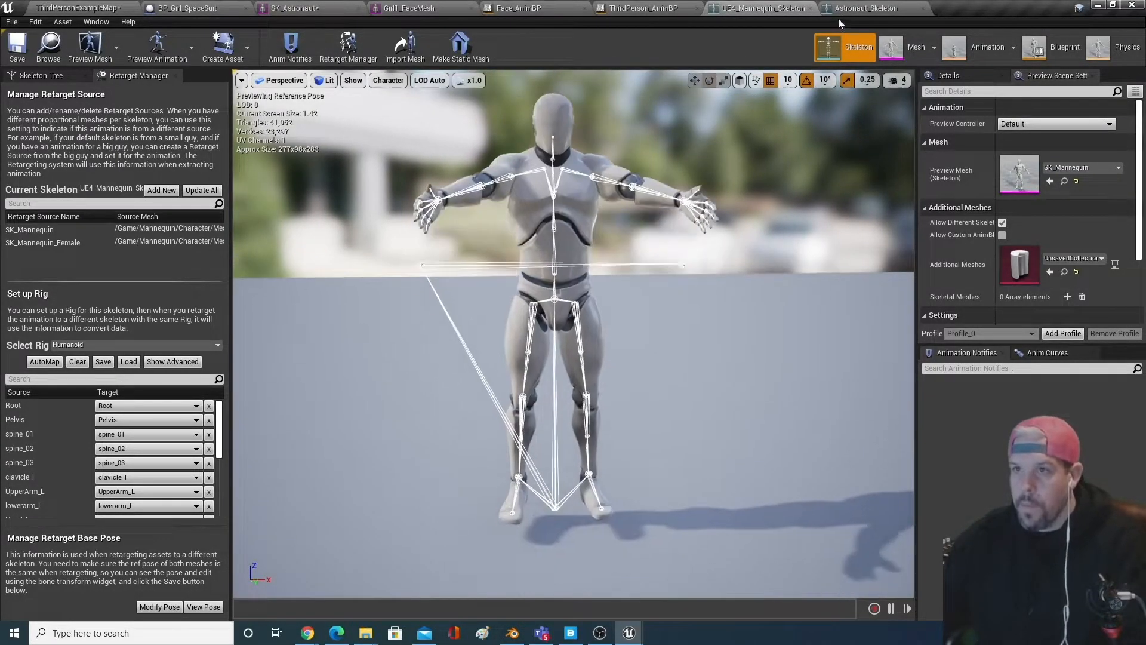
- Compare the finished Mannequin pose with the astronaut's pose in the two skeleton editors
left_click(848, 7)
left_click(801, 7)
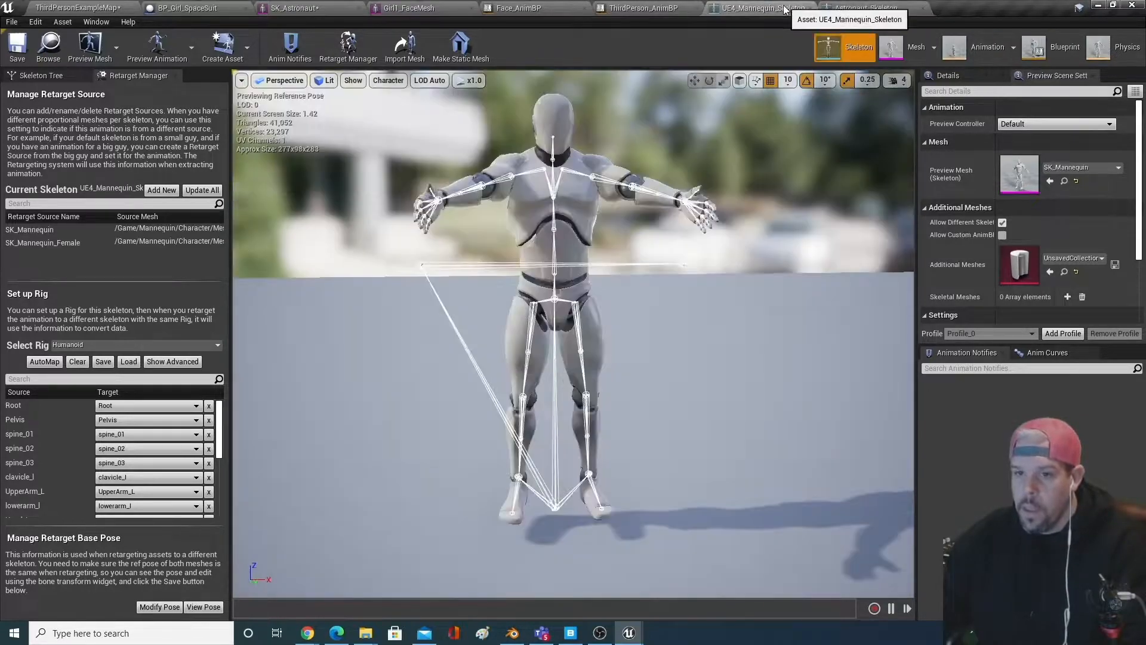
middle_click_drag(597, 335, 663, 337)
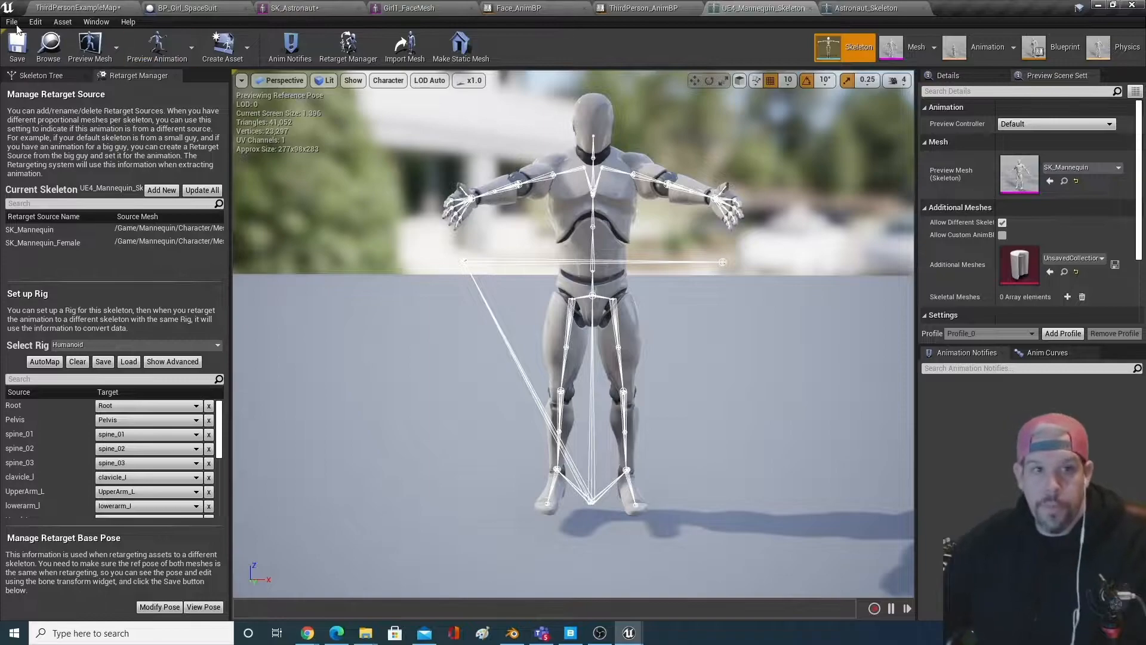
left_click(866, 8)
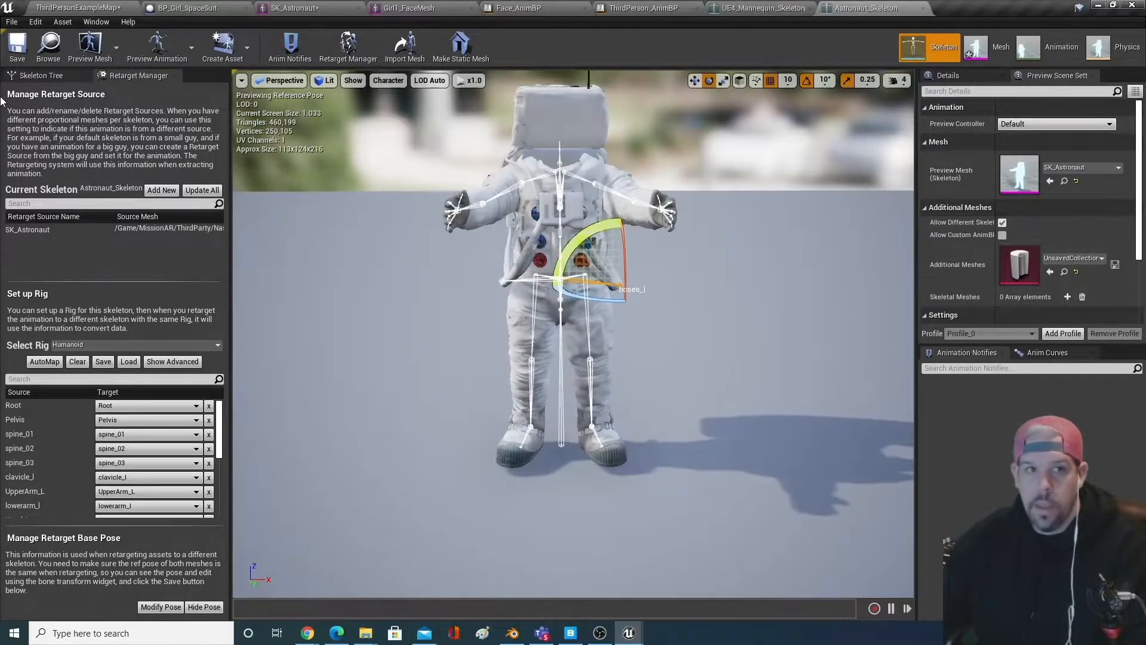
left_click(761, 7)
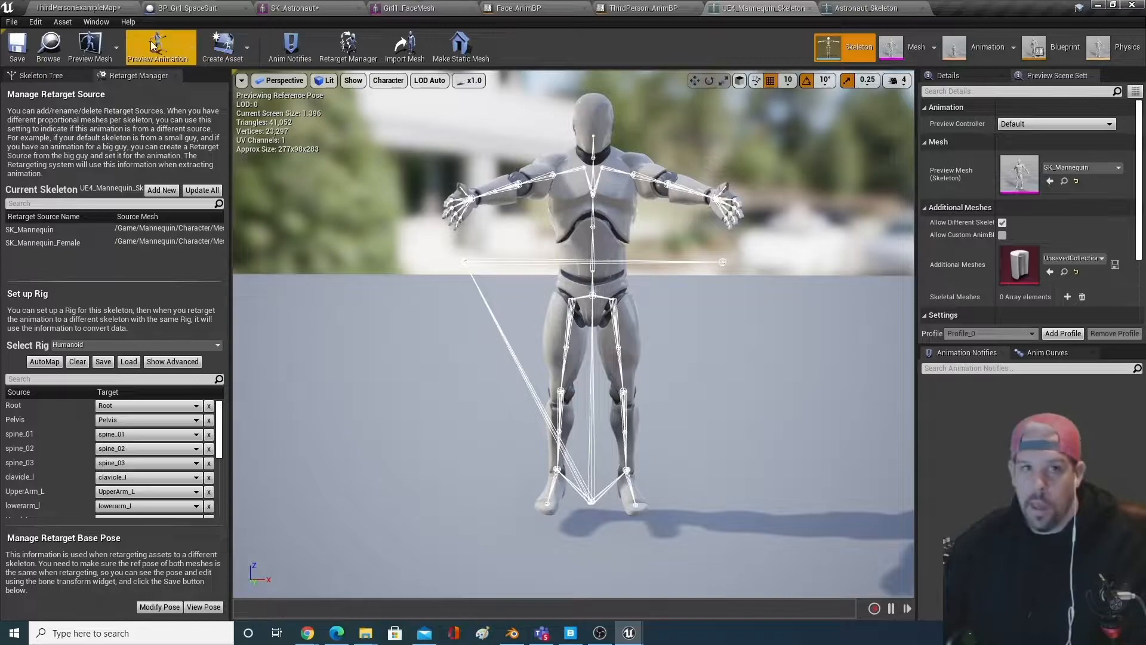
- Set up a duplicate-and-retarget of ThirdPerson_AnimBP to Astronaut_Skeleton with the prefix ThirdPerson_SpaceBP
left_click(90, 8)
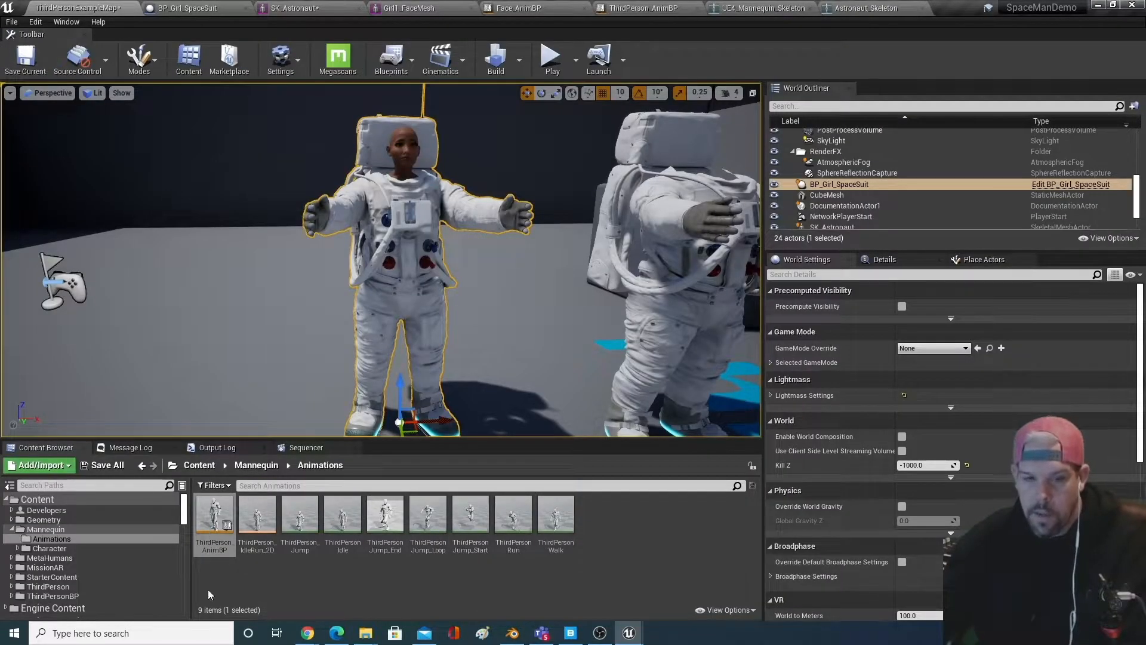
left_click(207, 519)
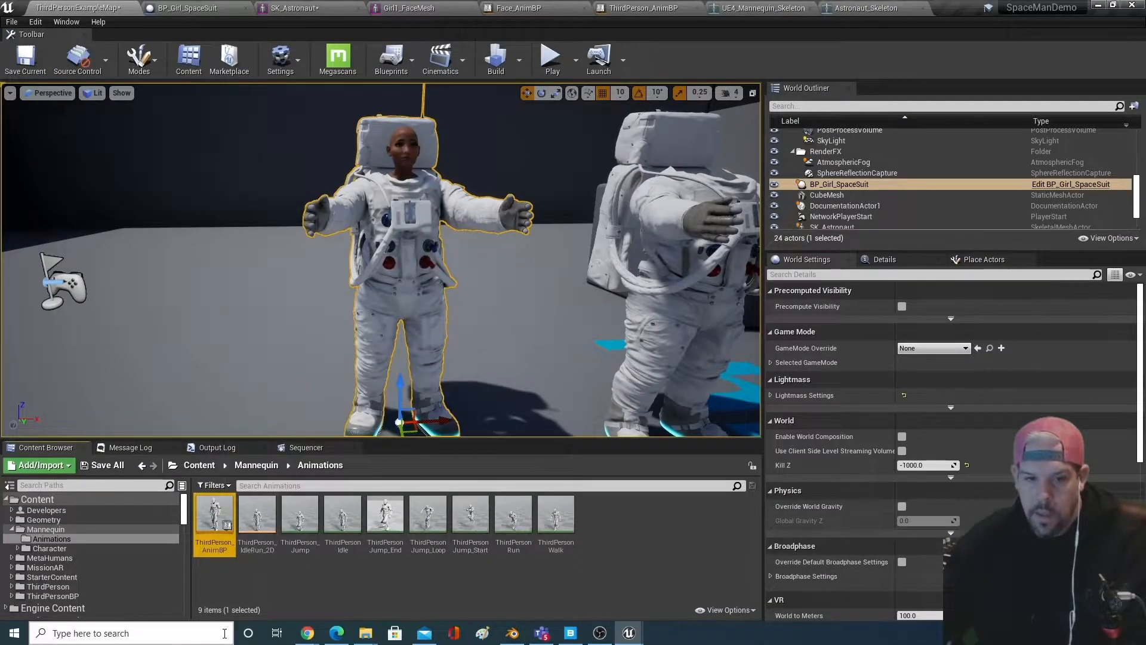
right_click(207, 518)
mouse_move(320, 243)
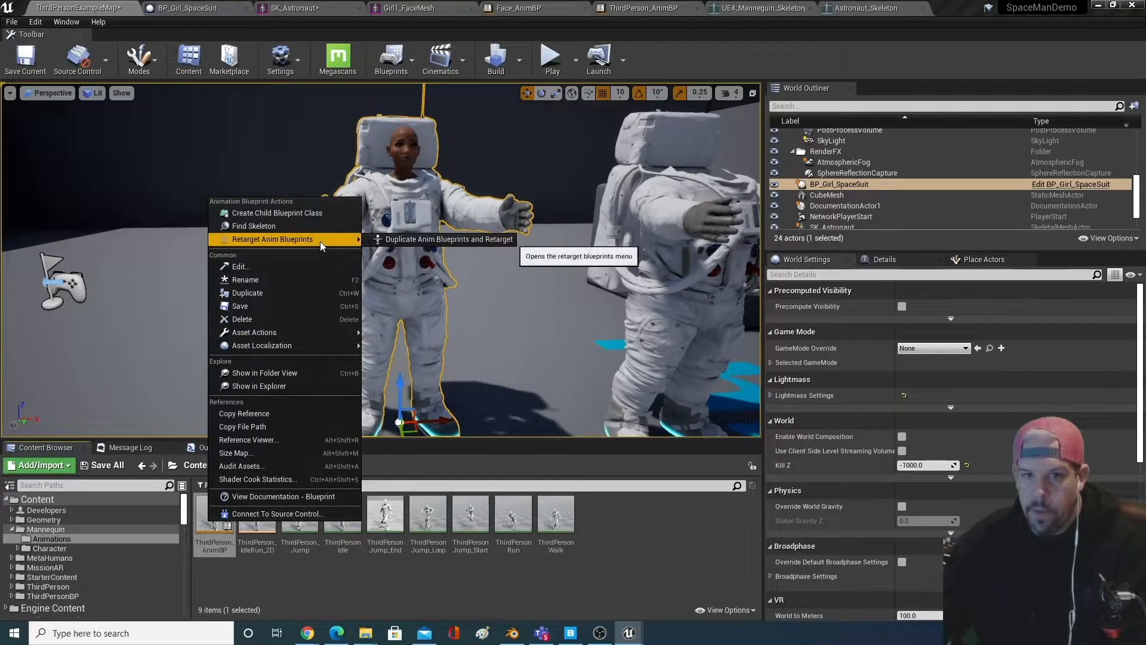
left_click(391, 238)
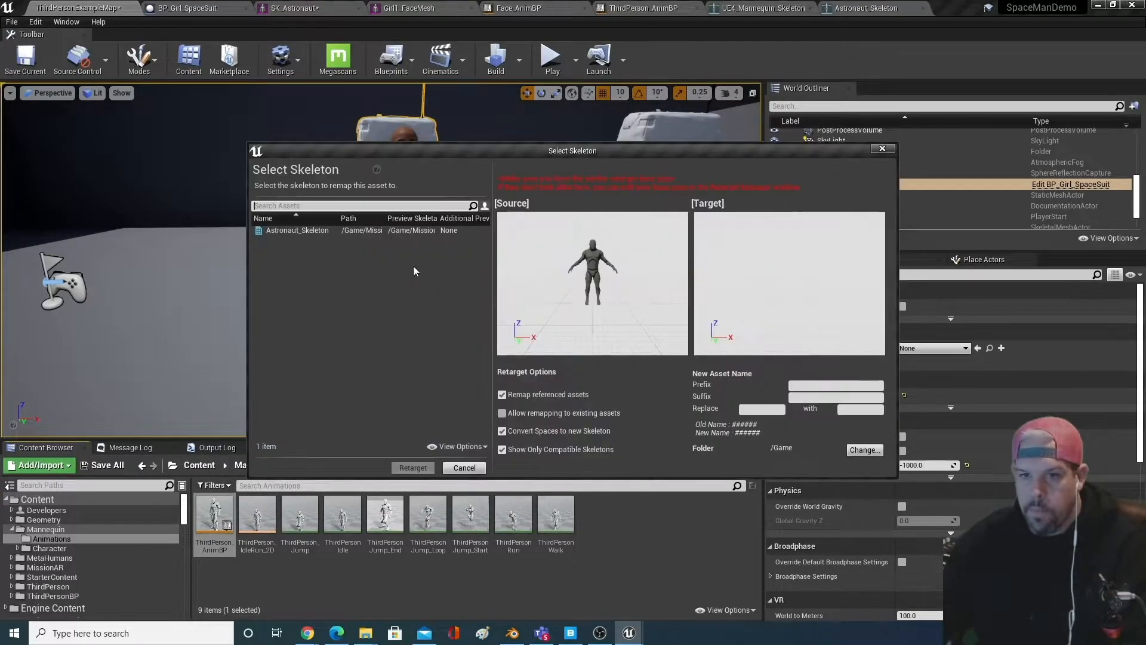
left_click(349, 230)
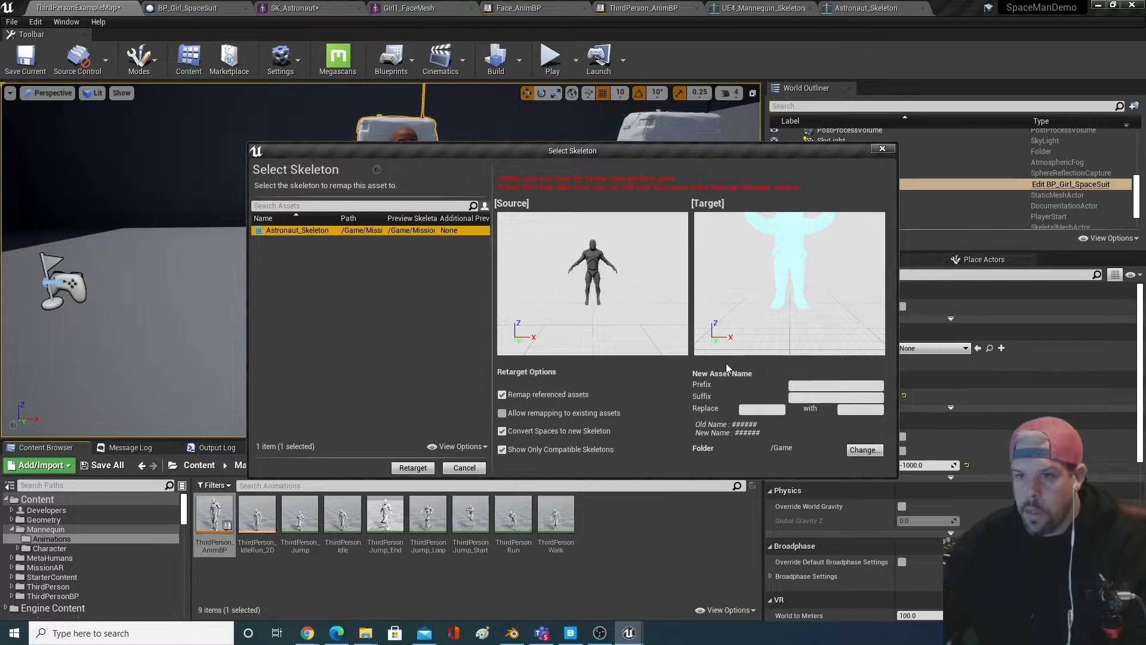
left_click(809, 384)
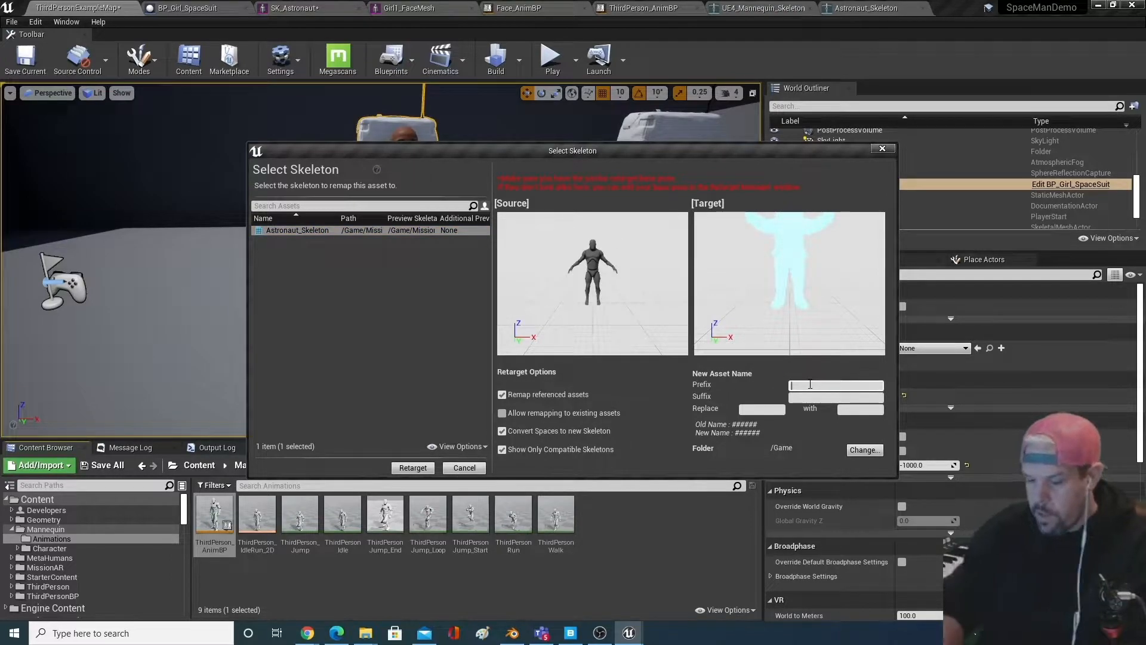
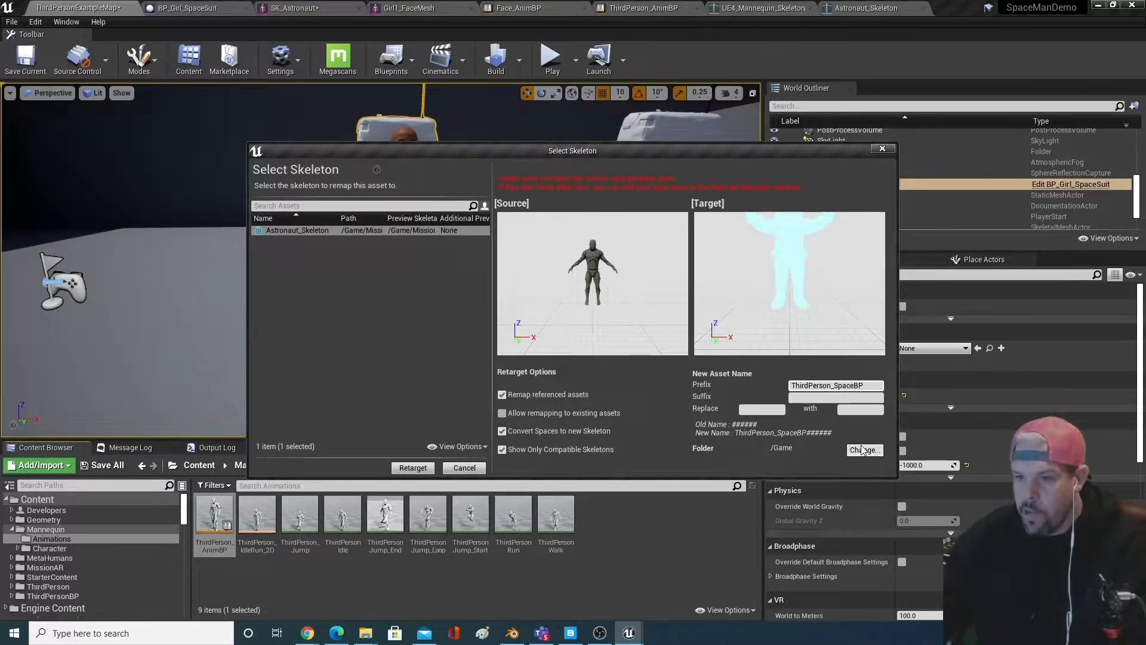
- Choose MissionAR/Astronaut/animations as the destination folder and run the retarget
left_click(864, 450)
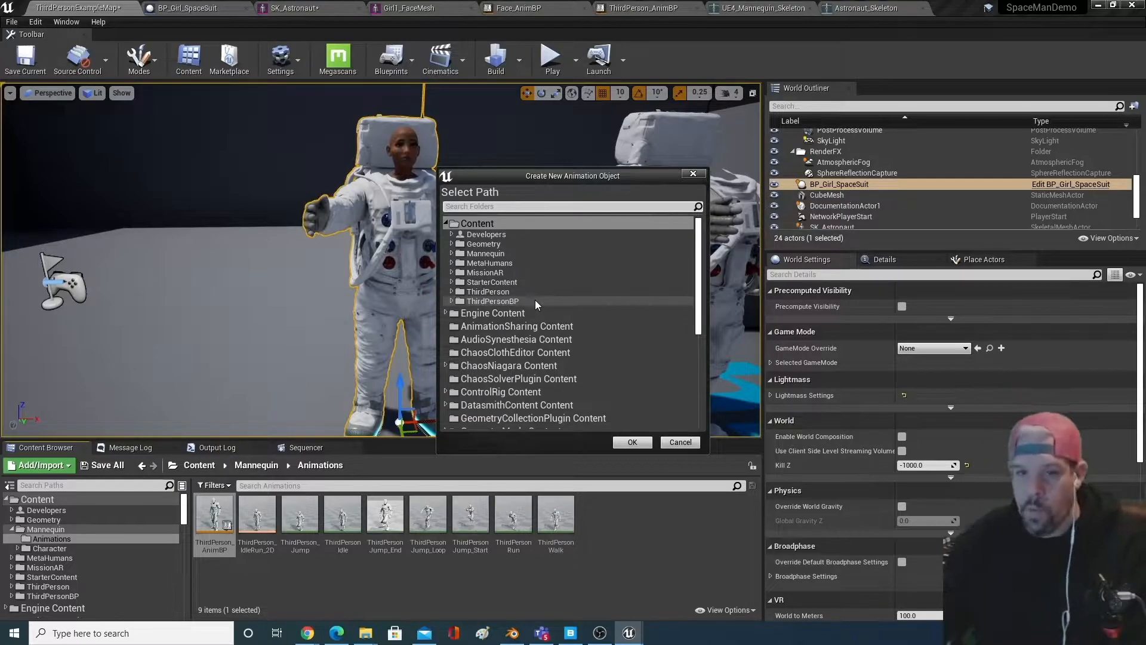
double_click(506, 273)
double_click(501, 282)
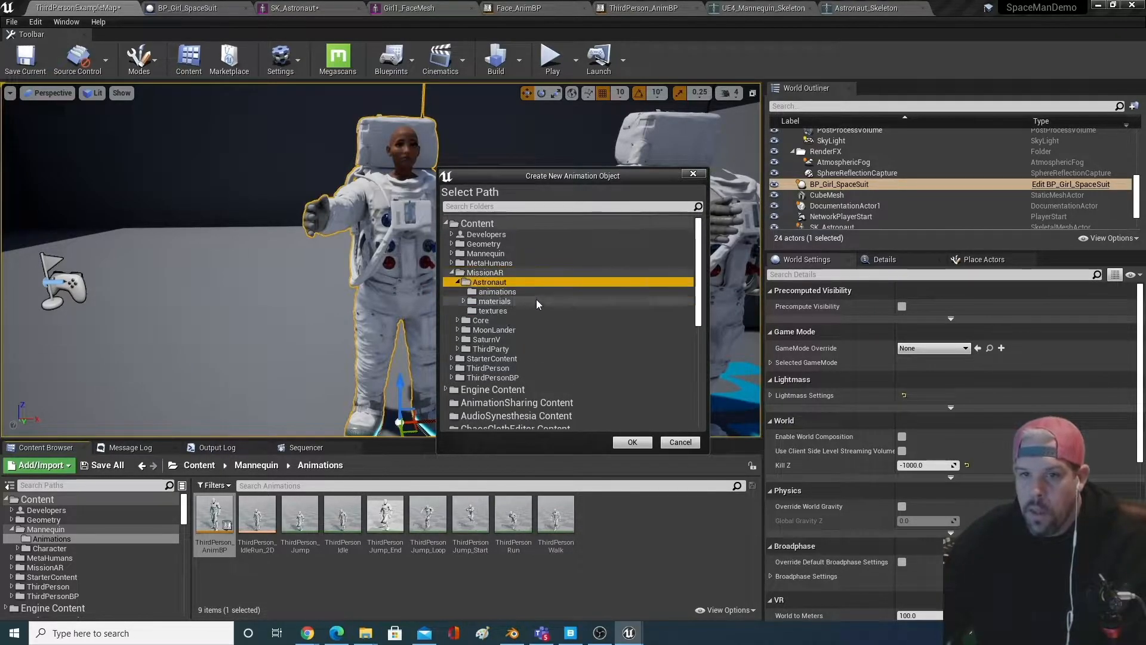
left_click(507, 291)
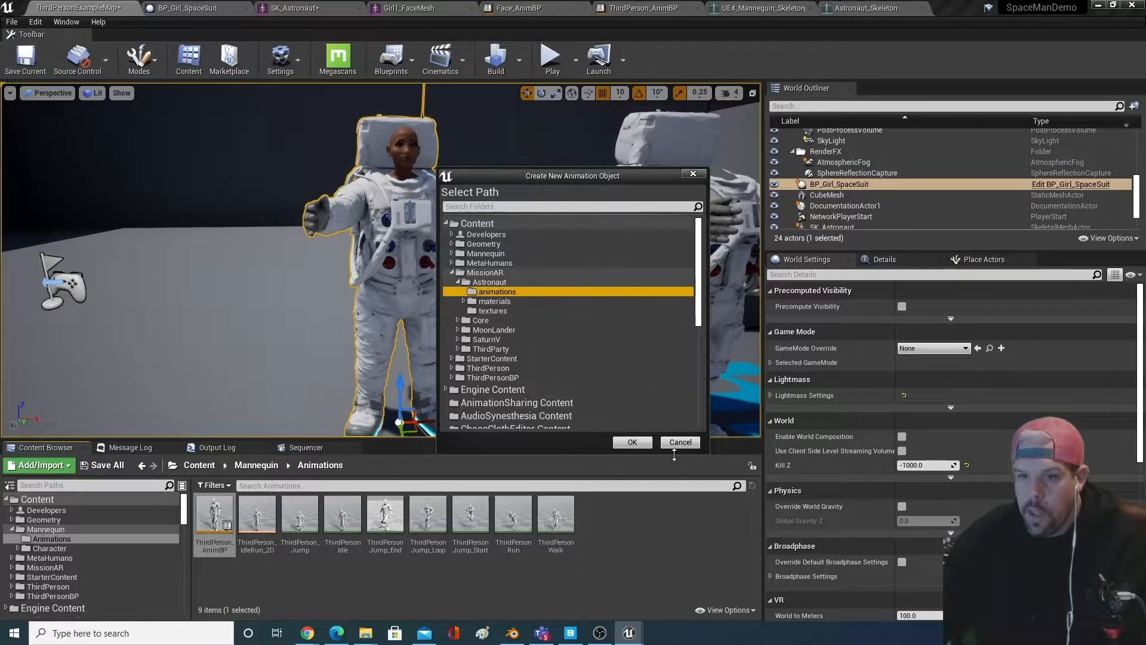
left_click(633, 442)
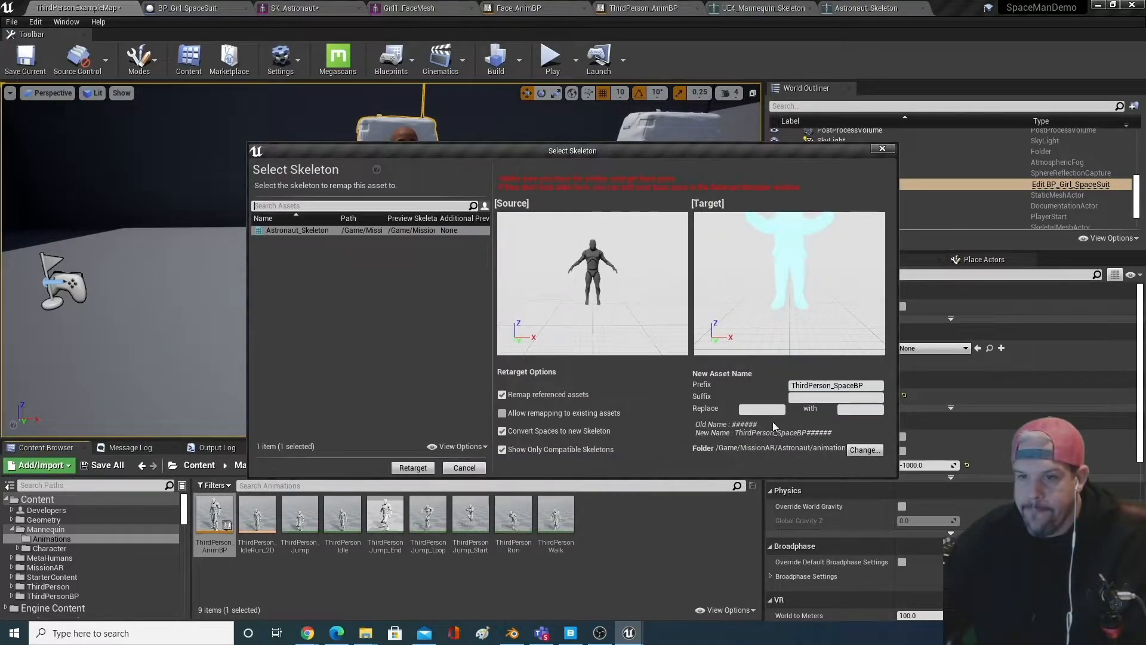
left_click(412, 468)
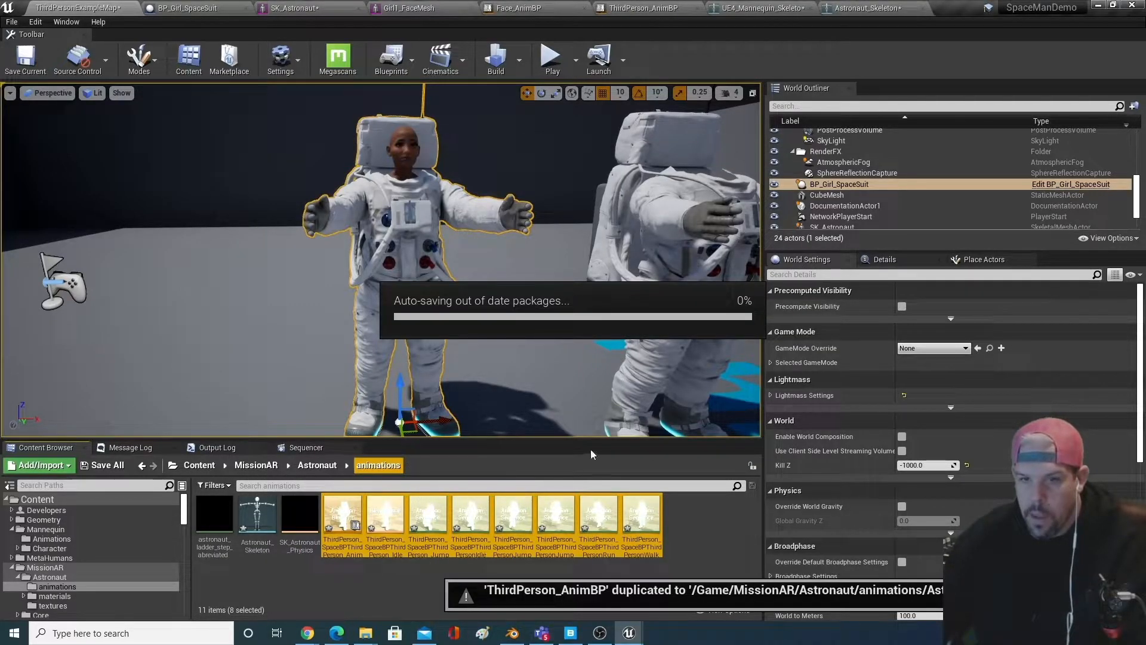
- Open the retargeted astronaut animation blueprint and examine the arms and hands in its preview
double_click(342, 511)
scroll(196, 249, "up", 5)
mouse_move(196, 248)
middle_mouse_down()
mouse_move(196, 221)
mouse_move(196, 263)
middle_mouse_up()
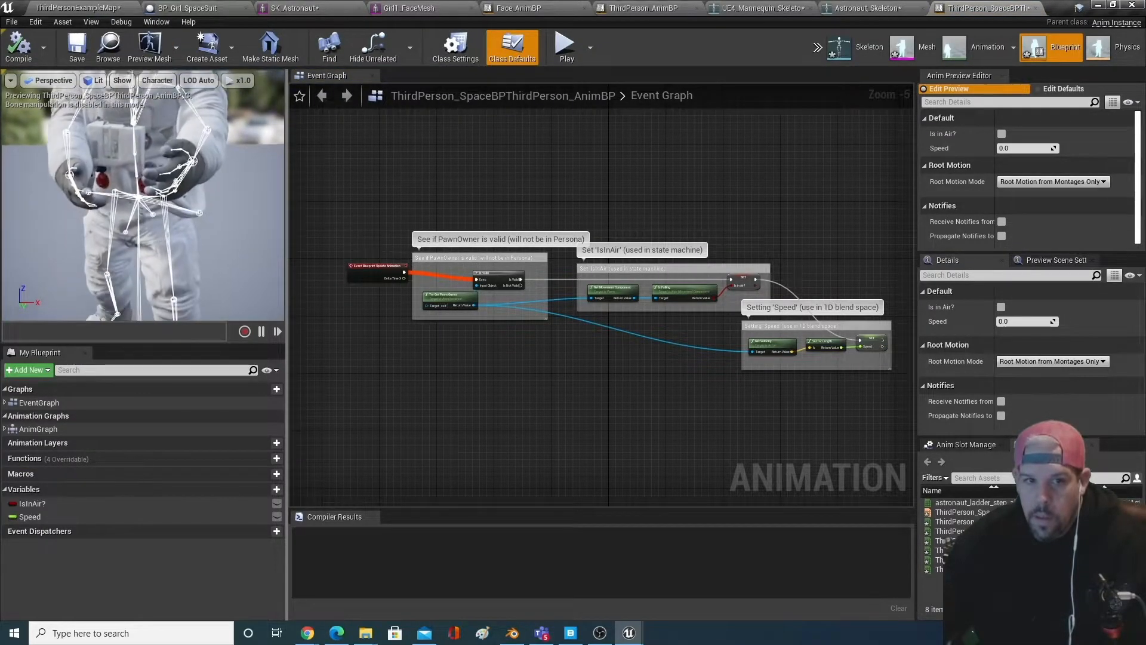
left_click_drag(196, 249, 176, 225)
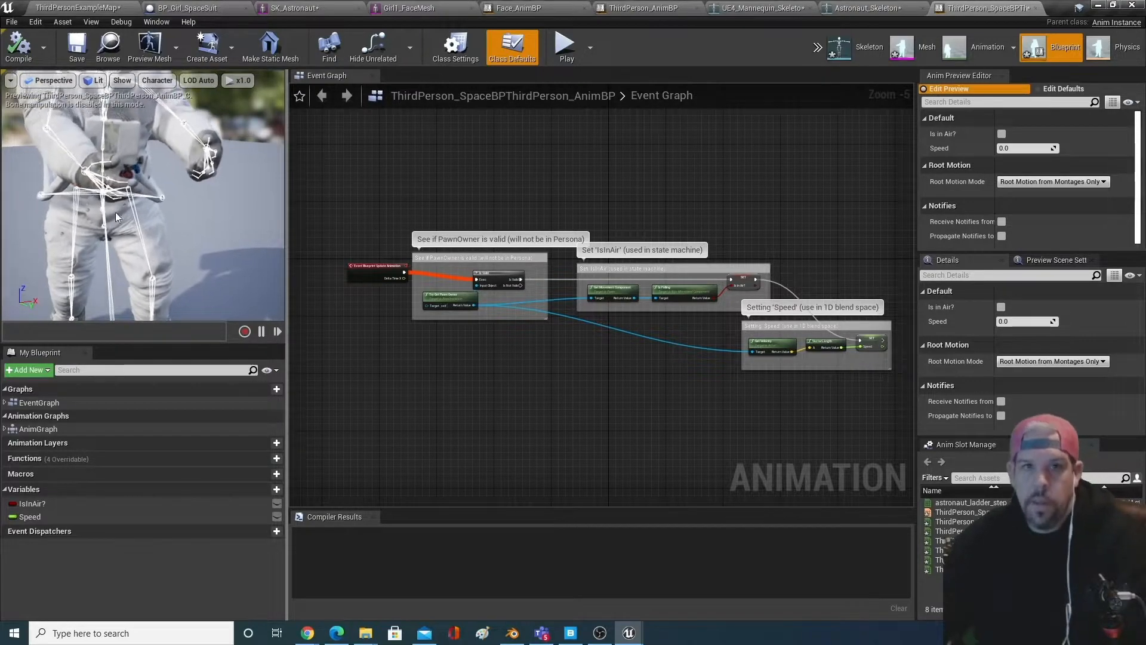
- Preview the retargeted jump and walk animations and examine how the astronaut's limbs deform
left_click(966, 41)
right_click_drag(573, 234, 537, 227)
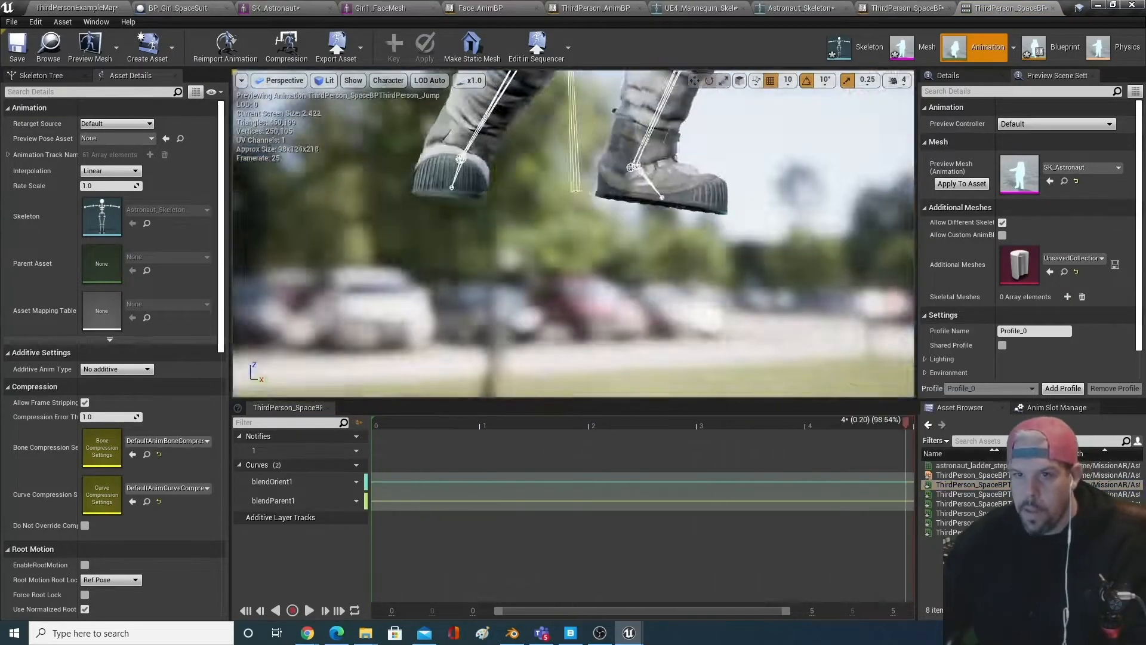
right_click_drag(537, 226, 573, 234)
left_click(619, 239)
left_click_drag(906, 422, 323, 422)
double_click(955, 532)
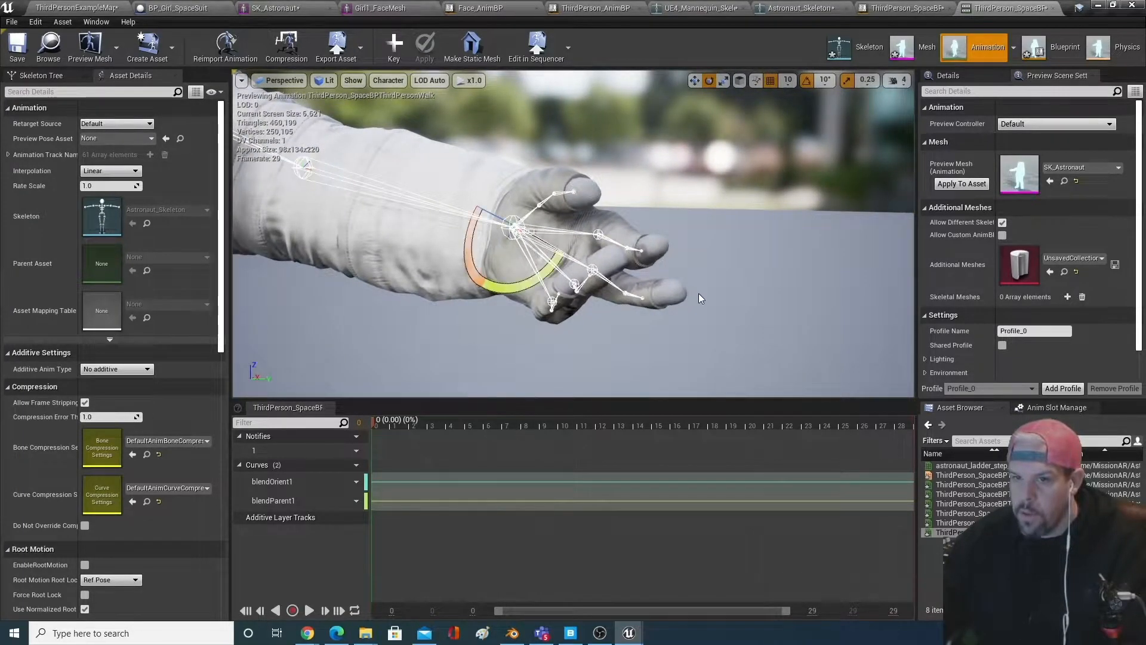
- Compare the poses of the astronaut and Mannequin skeletons and save both skeleton assets
left_click(839, 46)
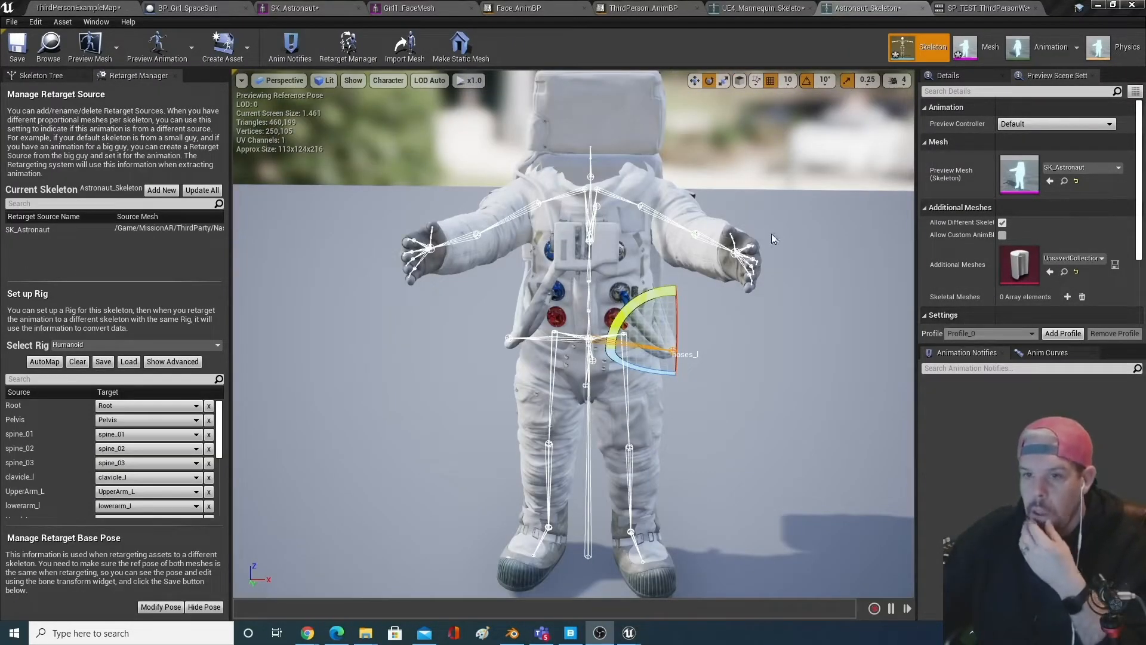
left_click(755, 7)
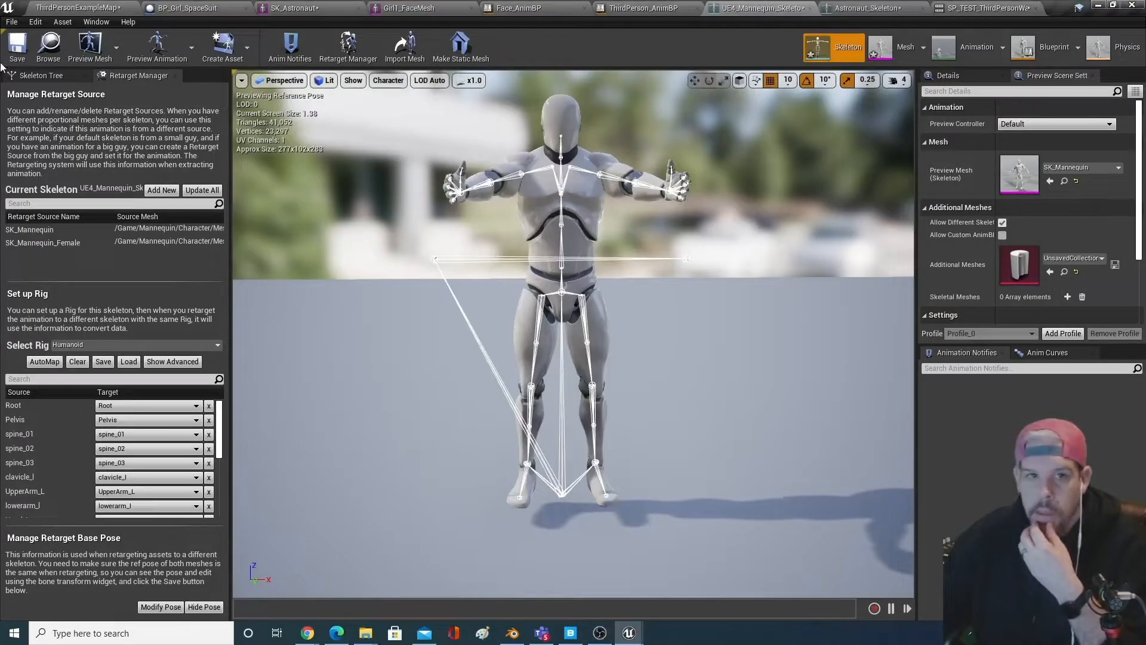
left_click(22, 55)
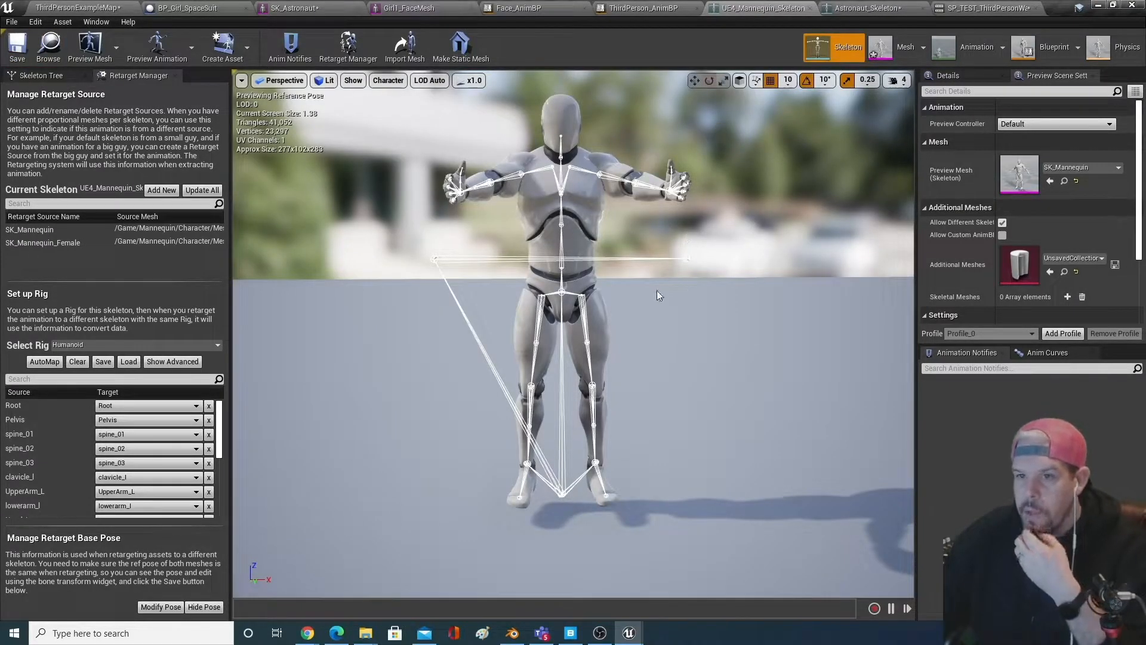
left_click(868, 7)
left_click(17, 47)
- Set the Mannequin's current pose as its retarget base pose
left_click(759, 8)
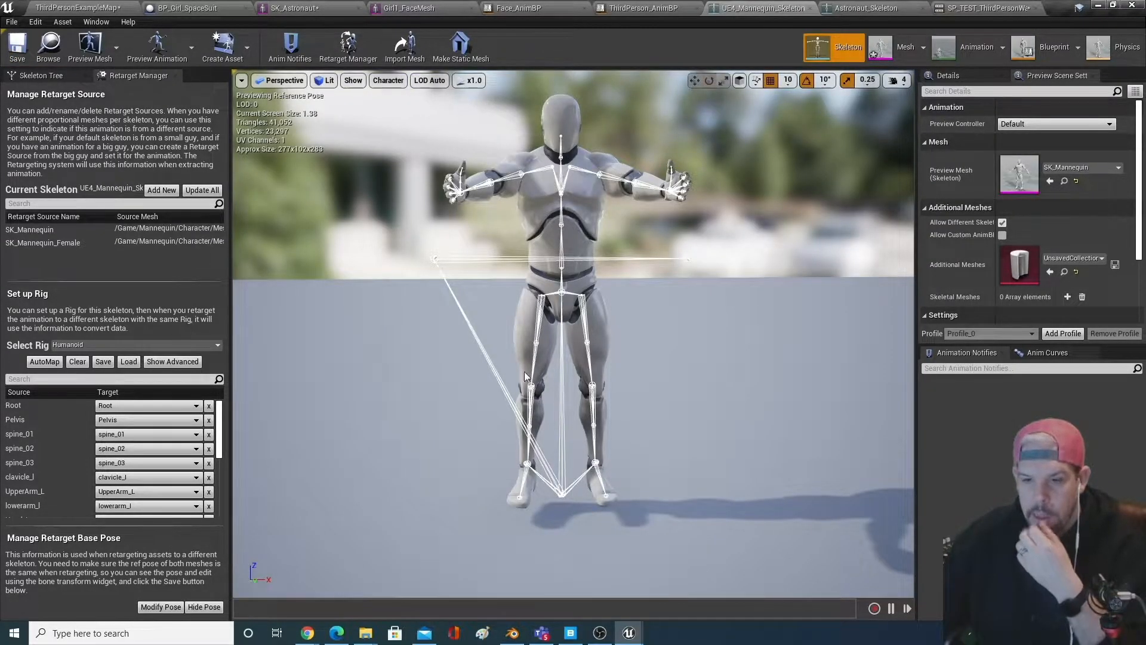
left_click(161, 606)
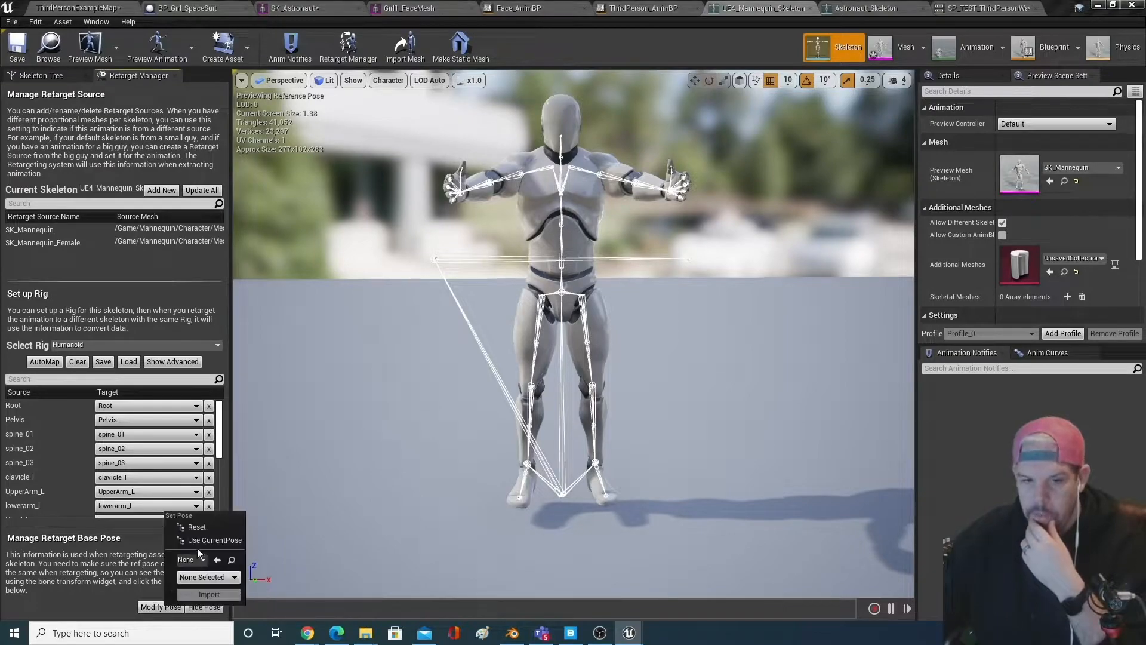
left_click(212, 540)
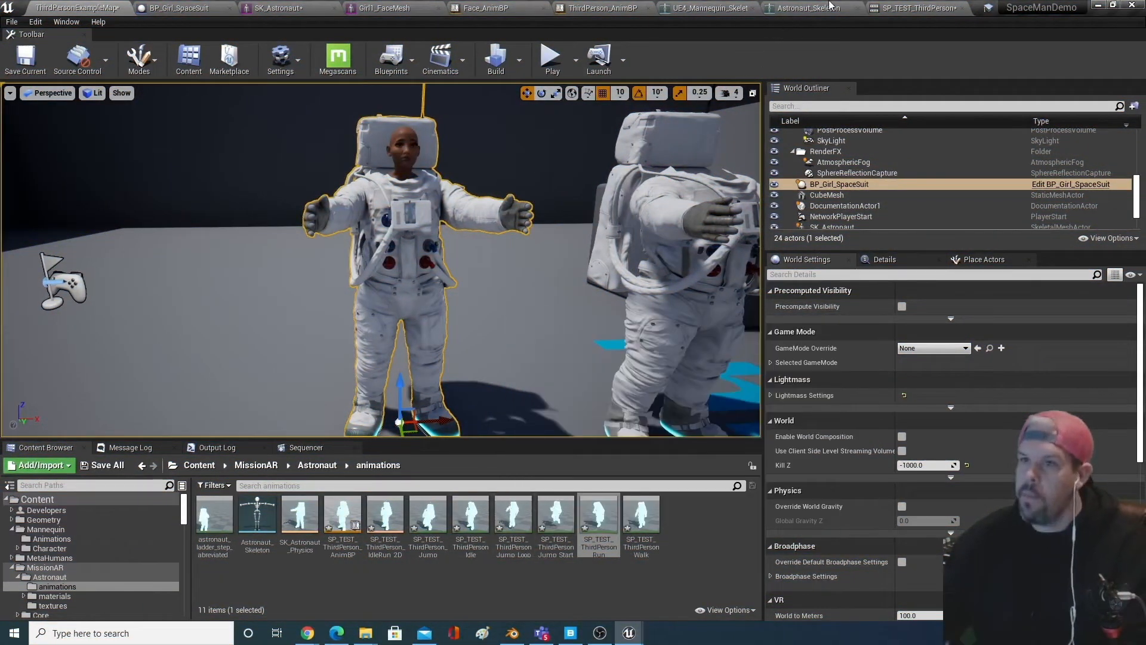
- Examine the astronaut in the SP_TEST walk and idle animations and in the IdleRun blend space at speed 0
left_click(912, 9)
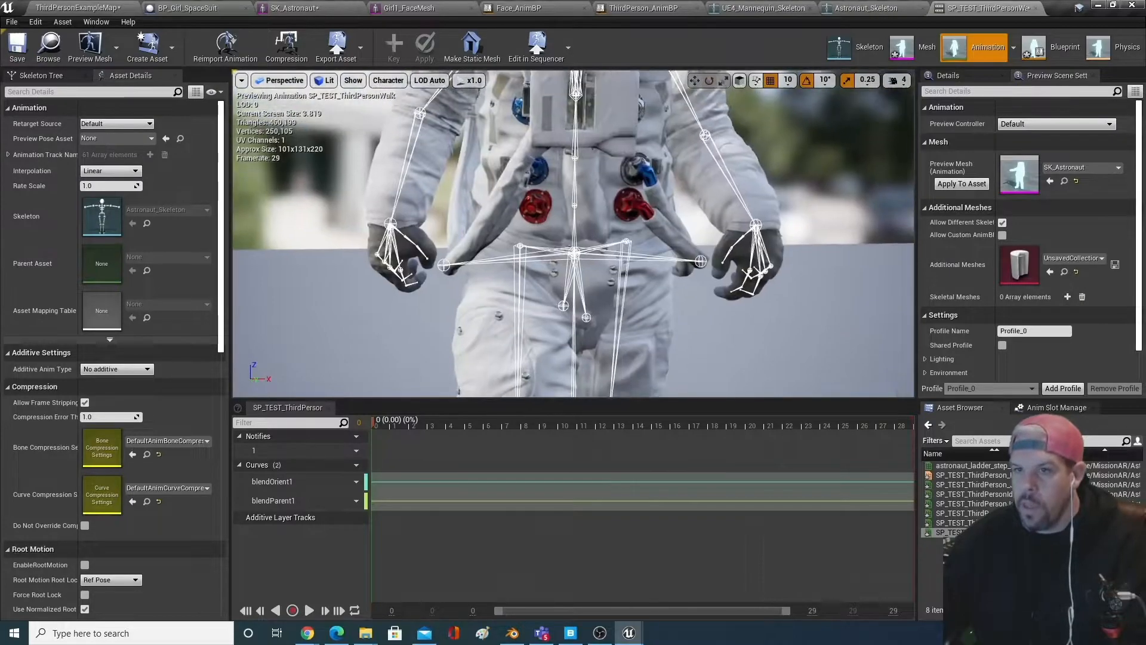
middle_click_drag(575, 272, 663, 294)
left_click(575, 270)
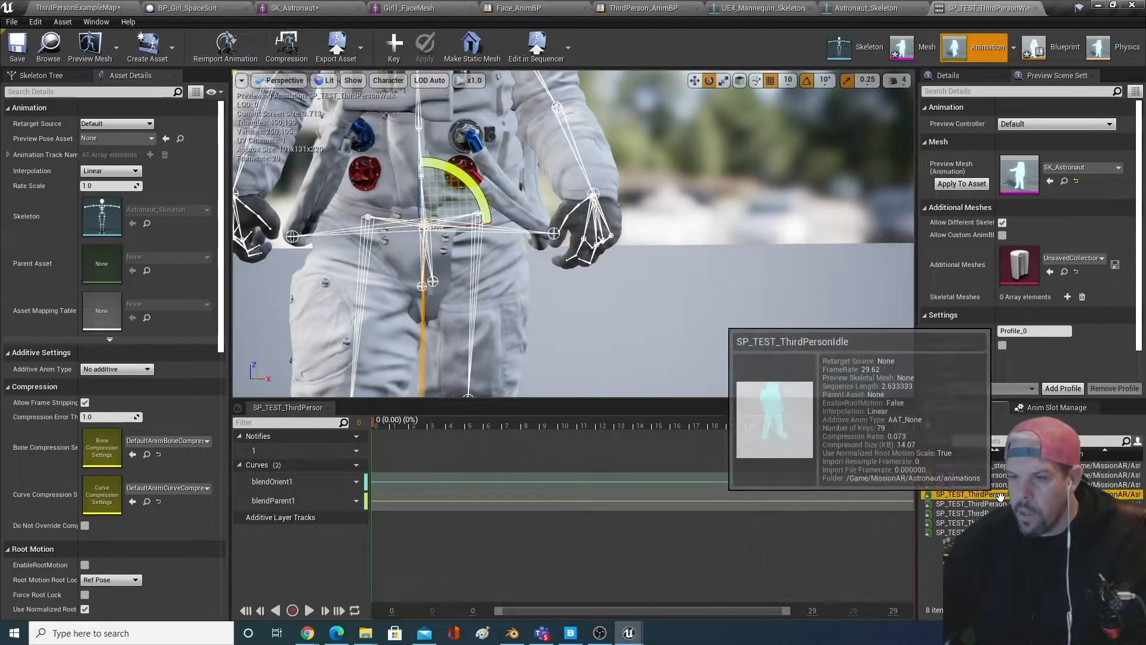
double_click(961, 494)
middle_click_drag(664, 333, 769, 353)
scroll(664, 333, "up", 3)
double_click(961, 475)
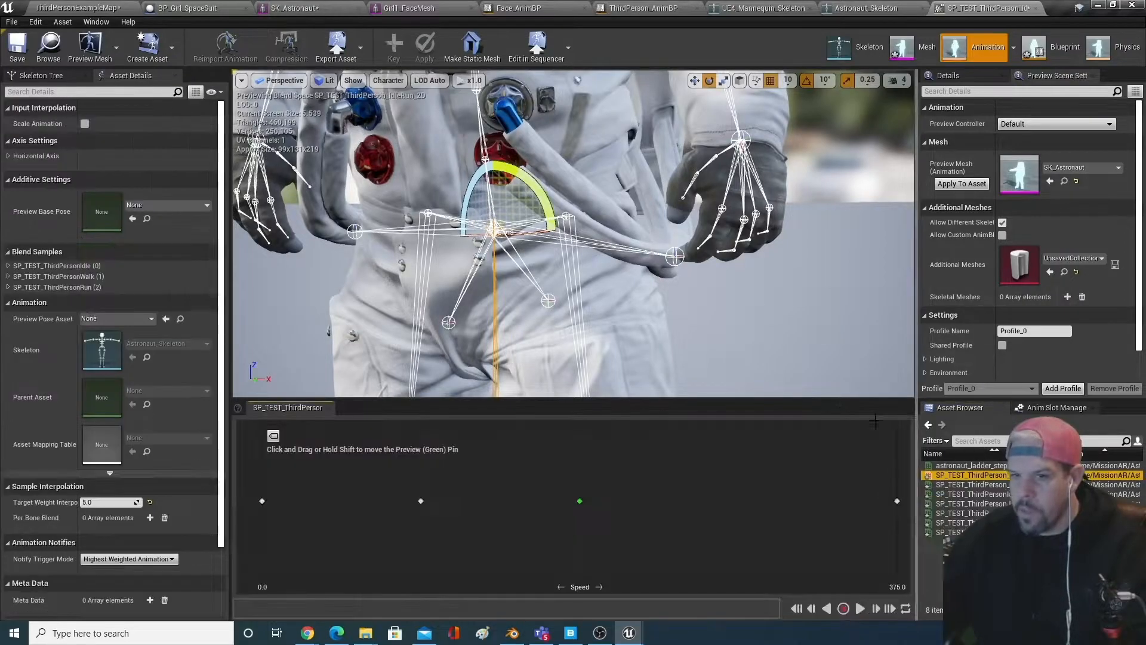
left_click_drag(577, 500, 263, 501)
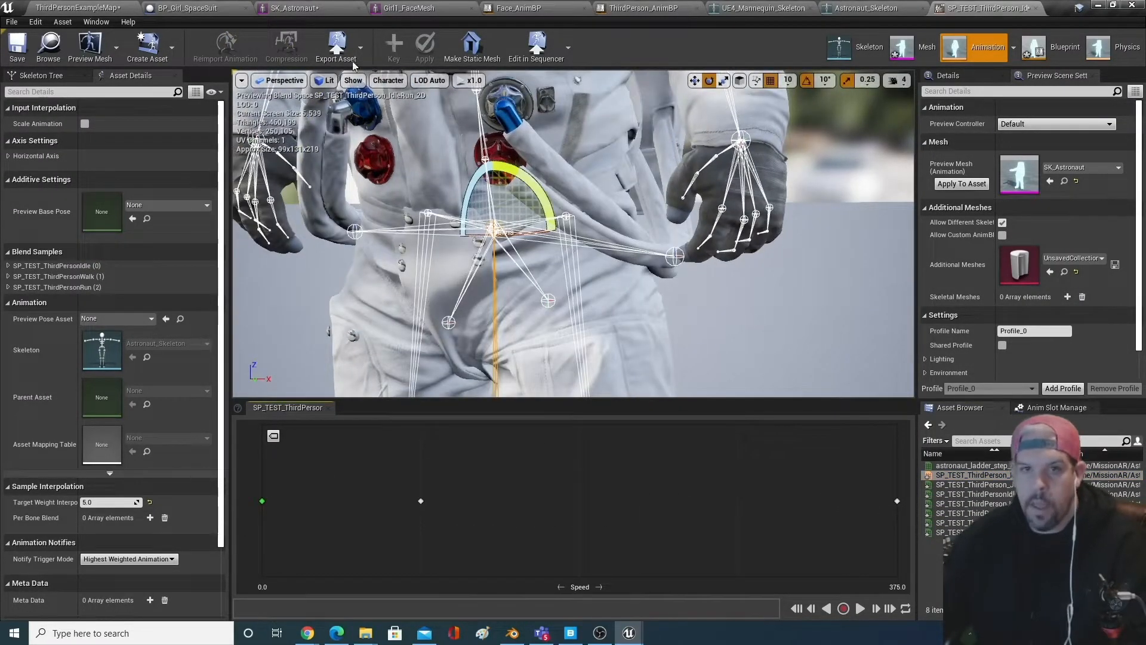
left_click(78, 8)
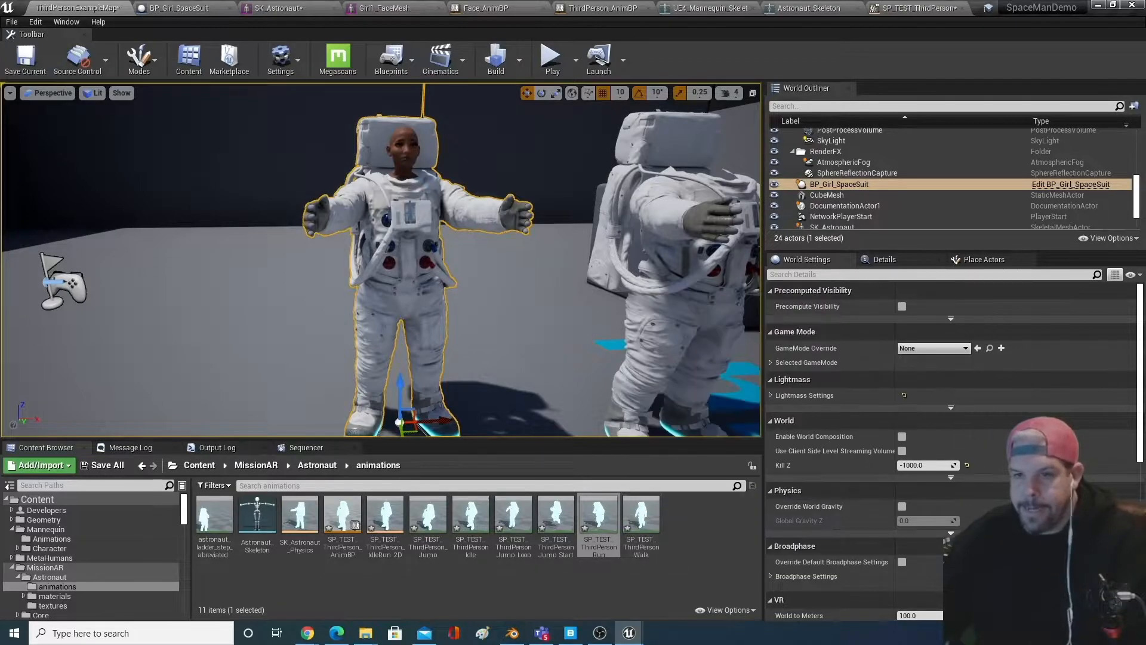
scroll(515, 325, "down", 4)
left_click_drag(515, 325, 478, 287)
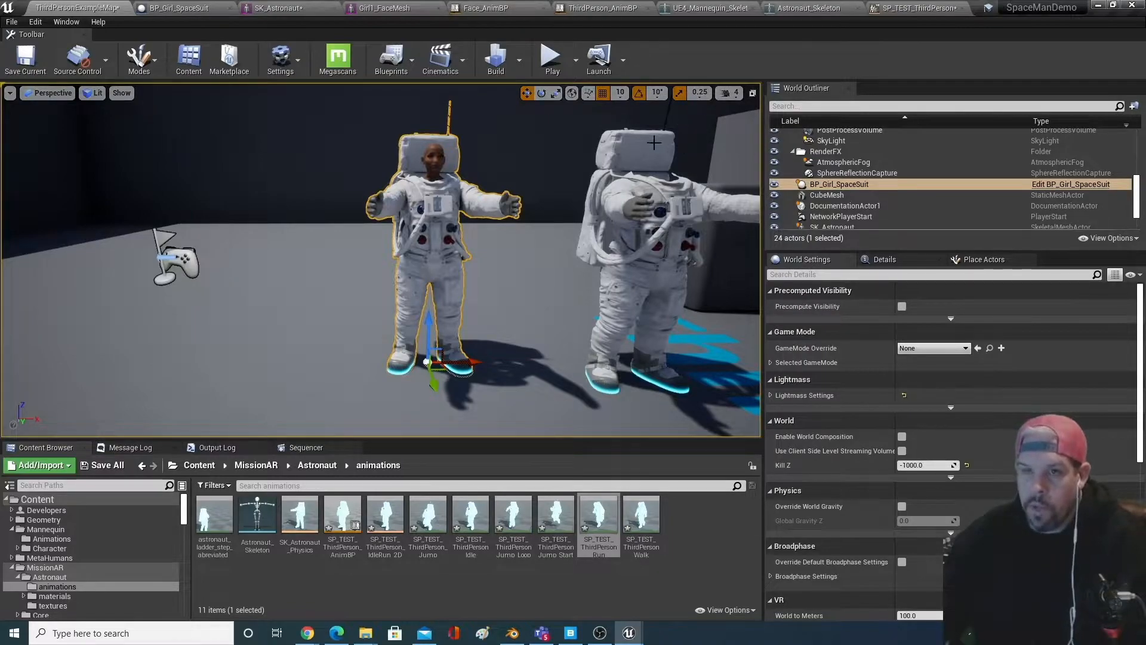
- Create a pose asset from the Mannequin's current pose in the Mannequin/Character/Mesh folder
left_click(708, 8)
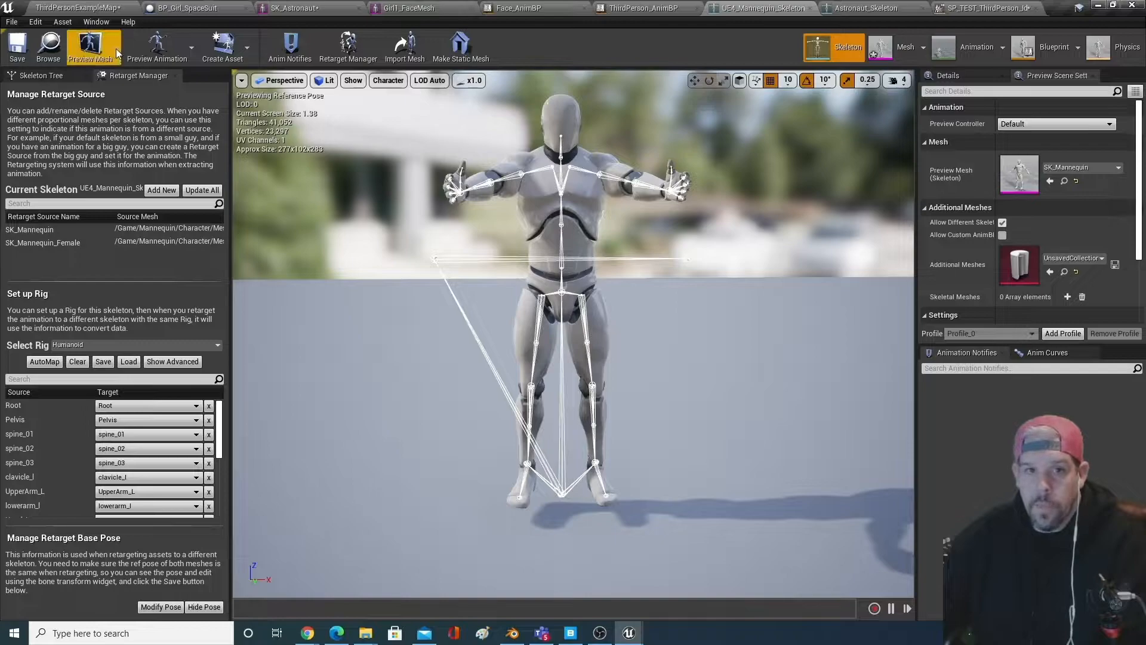
left_click(245, 52)
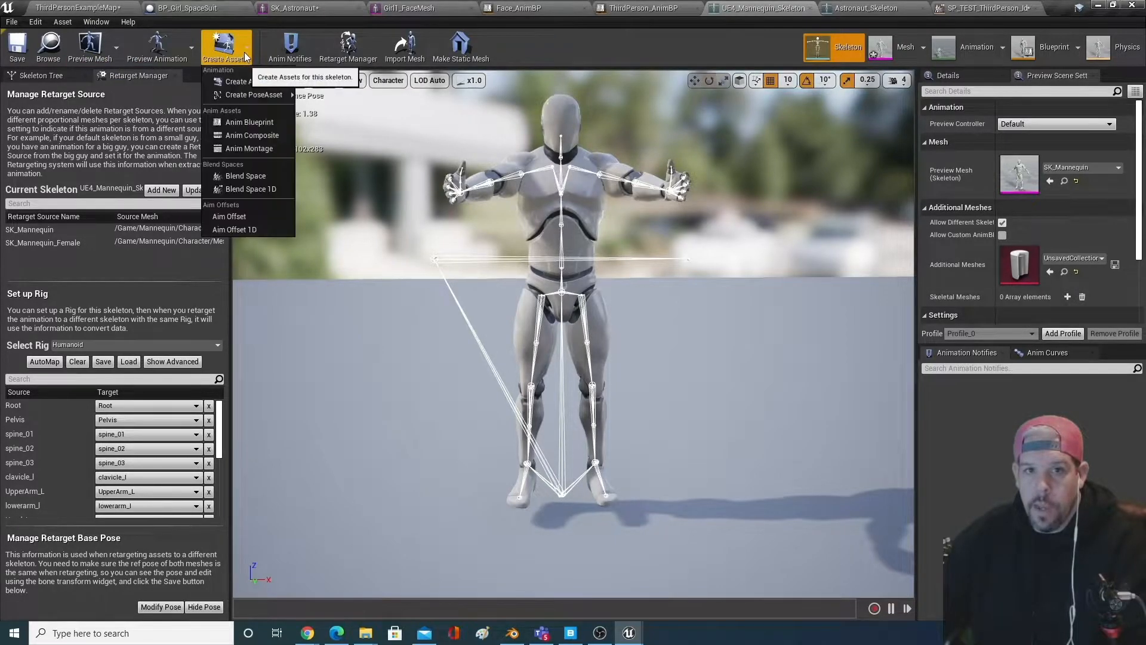
mouse_move(269, 94)
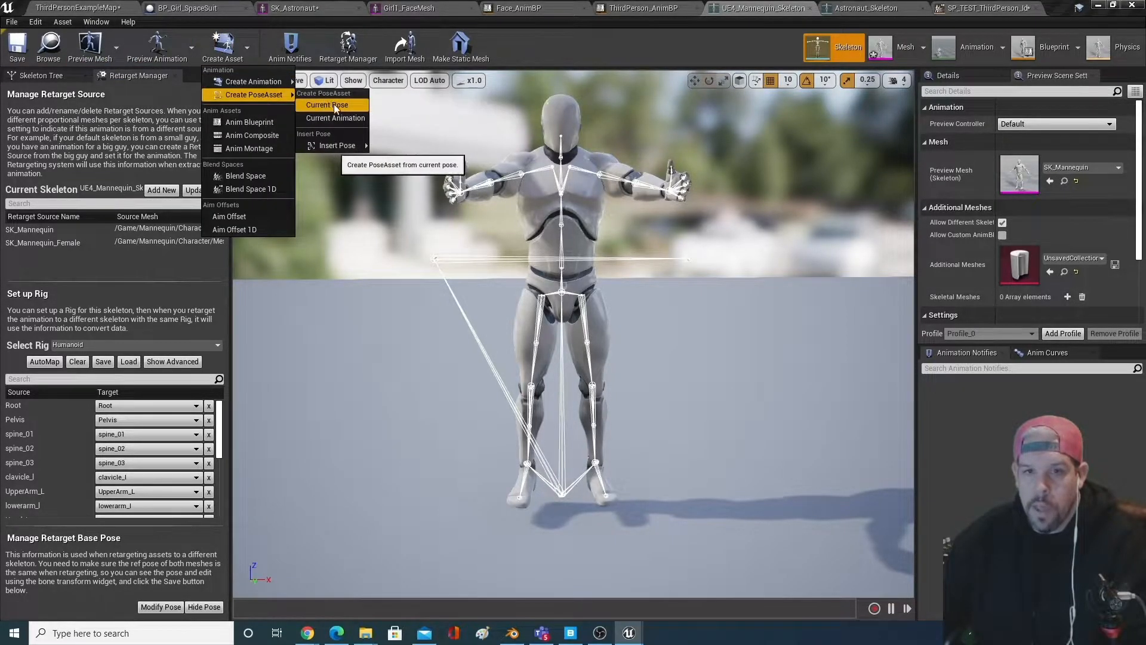
left_click(339, 105)
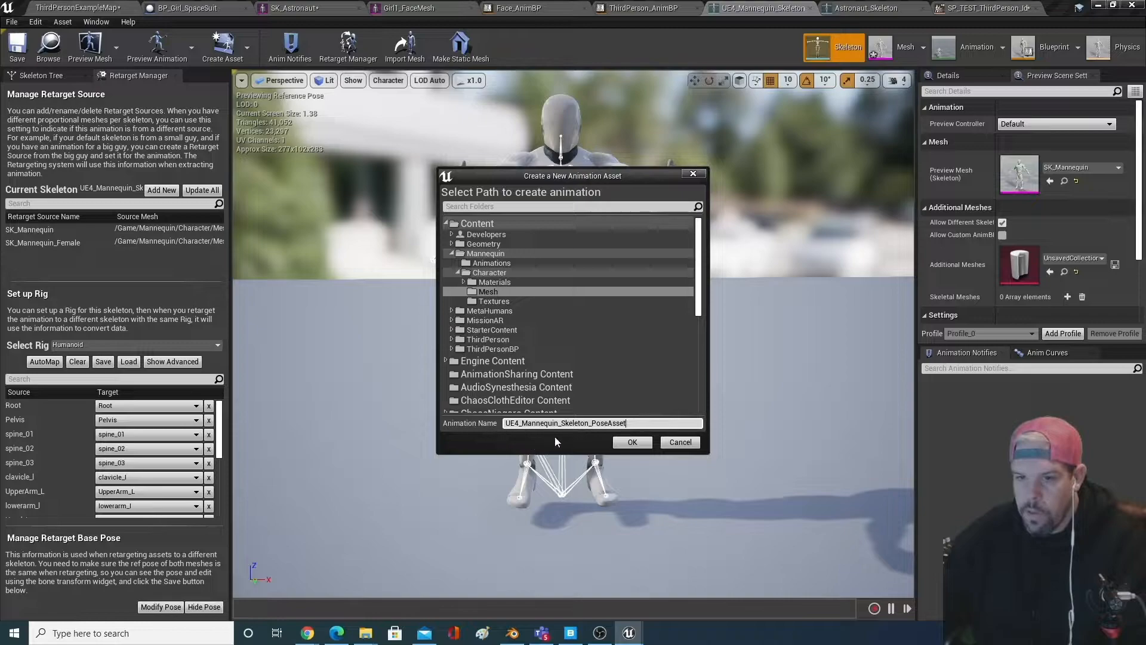
left_click(632, 443)
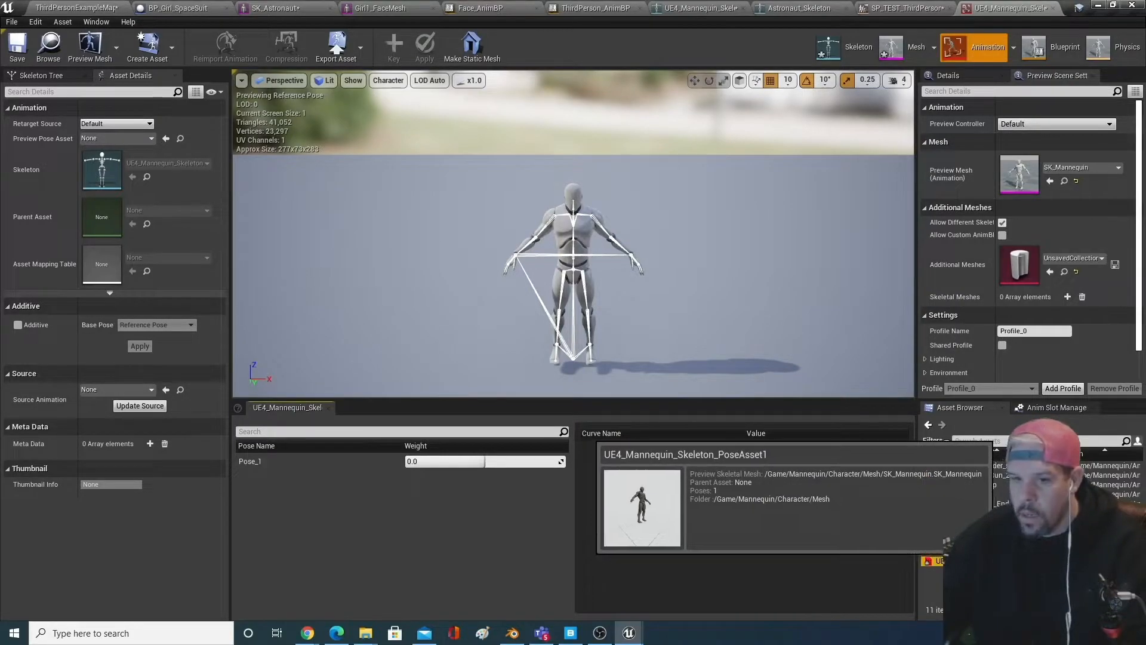
- Preview Pose_1 of the new pose asset at weight 1.0 and open the other Mannequin pose asset
left_click_drag(485, 462, 563, 462)
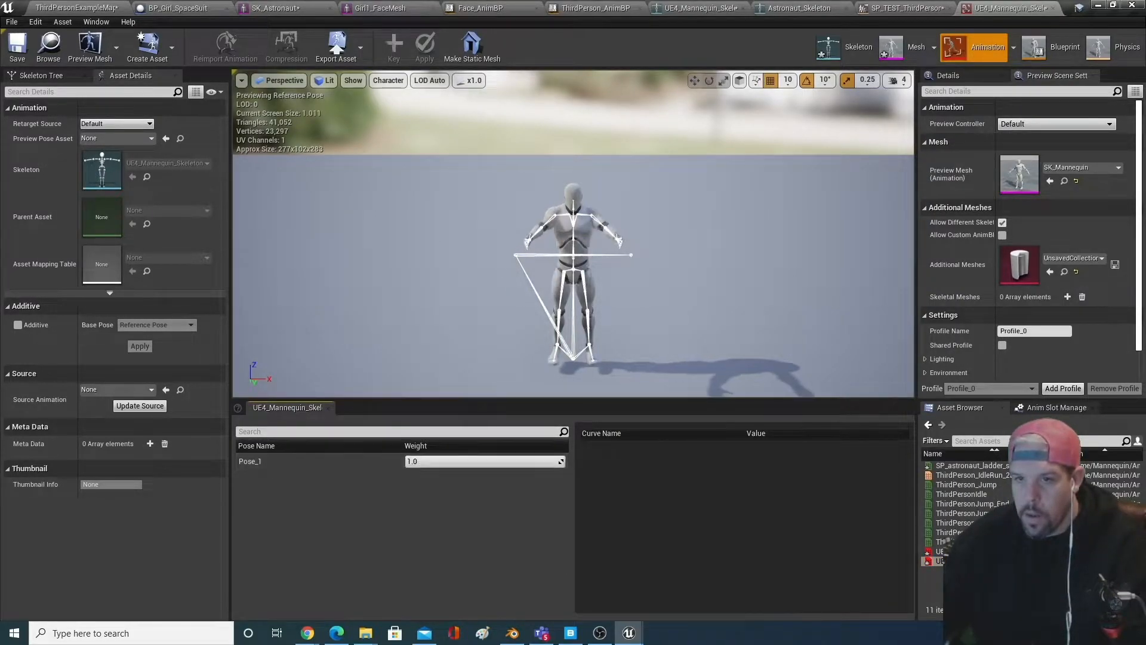
double_click(938, 551)
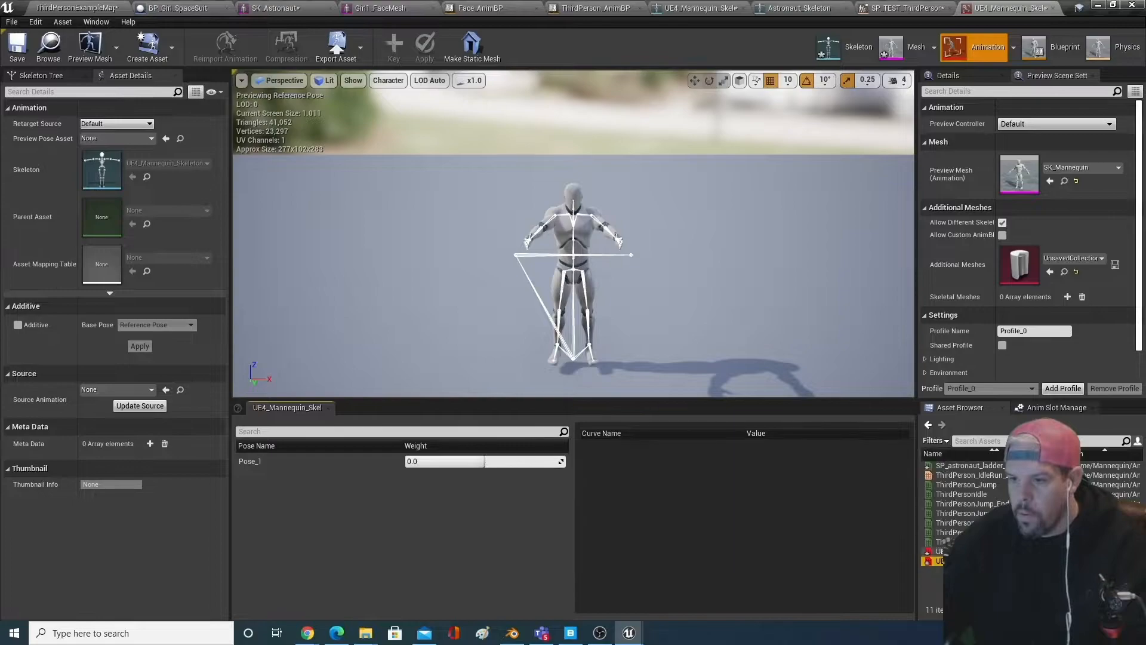
- Preview Pose_0 at weight 1.0, close the pose asset, and check the Astronaut_Skeleton pose against it
left_click_drag(428, 462, 509, 462)
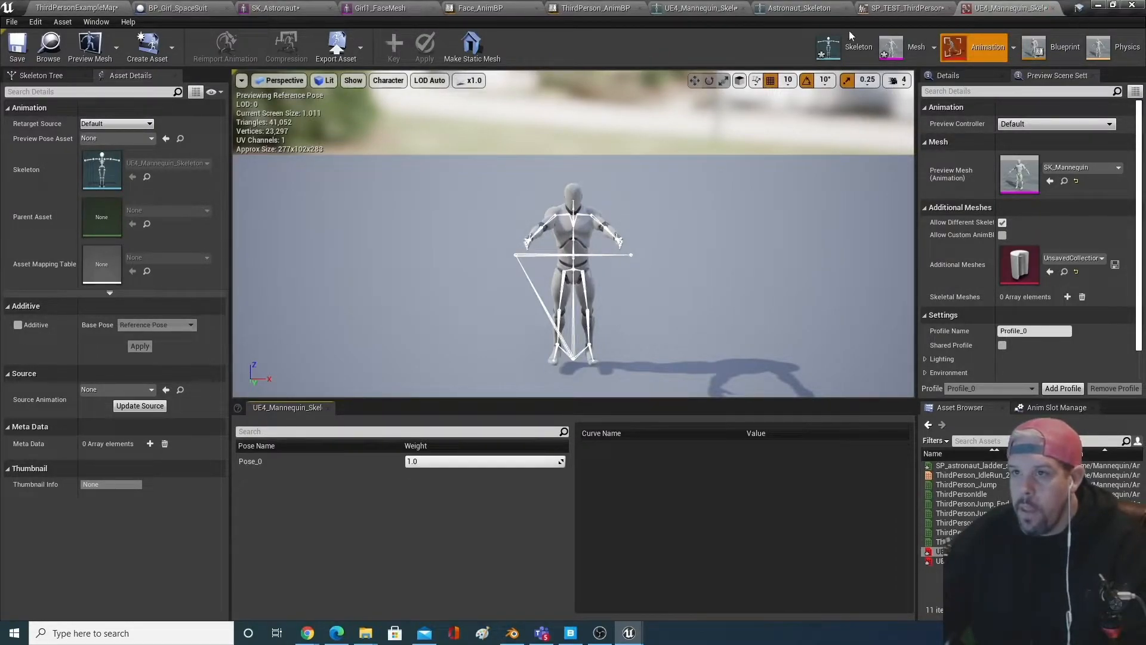
left_click(1054, 9)
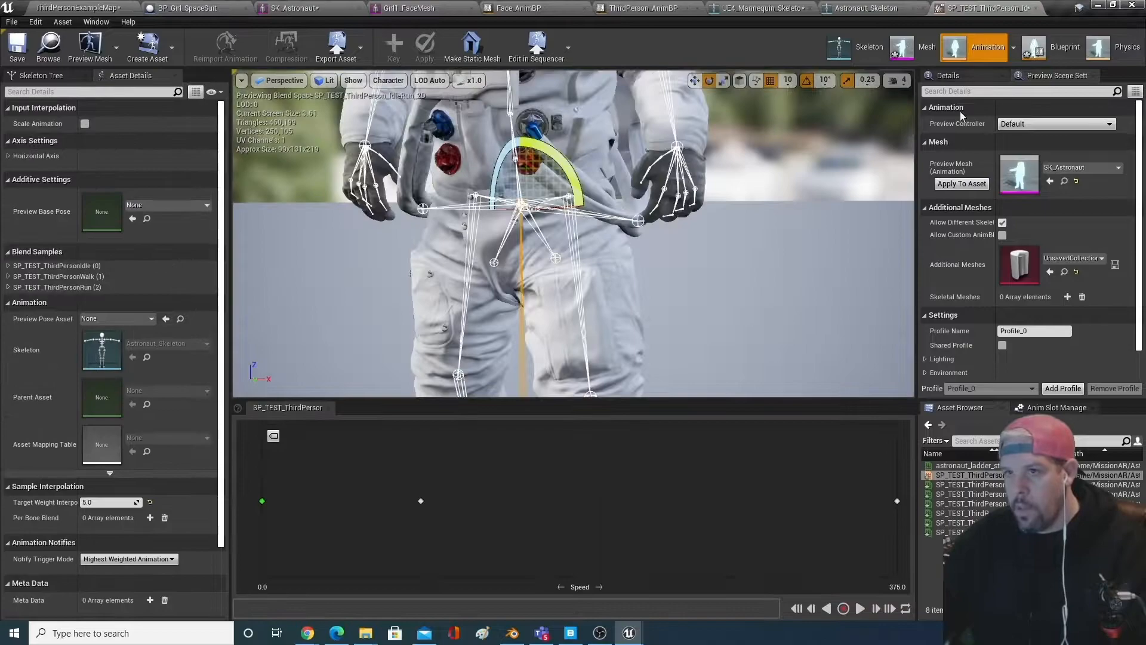
left_click(867, 40)
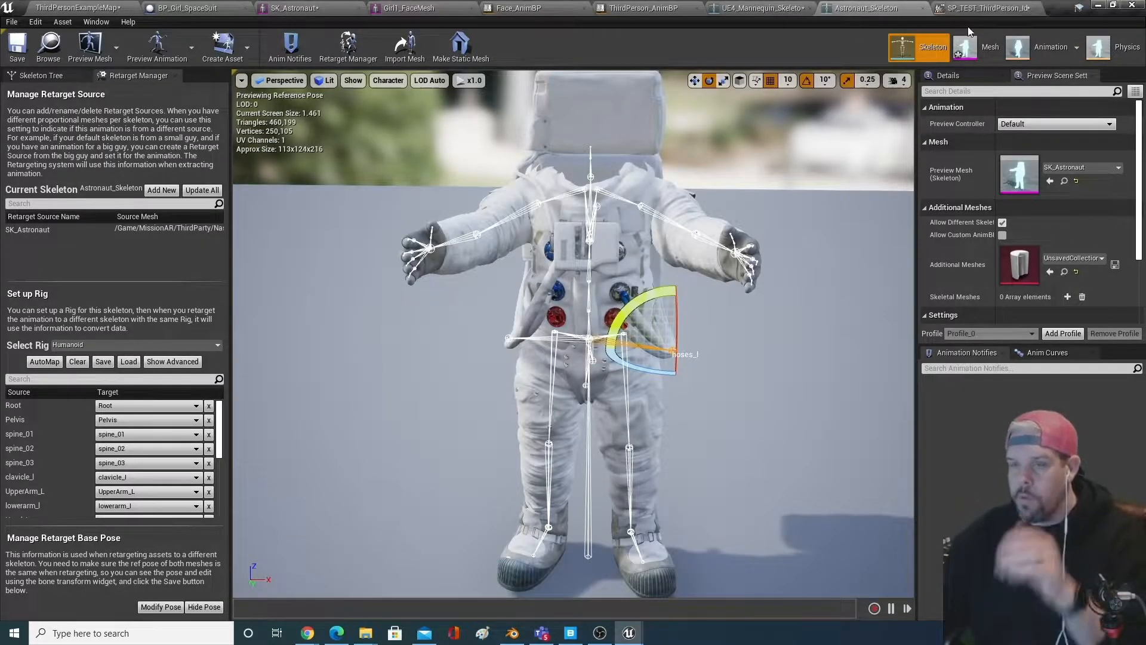
left_click(946, 7)
left_click(884, 8)
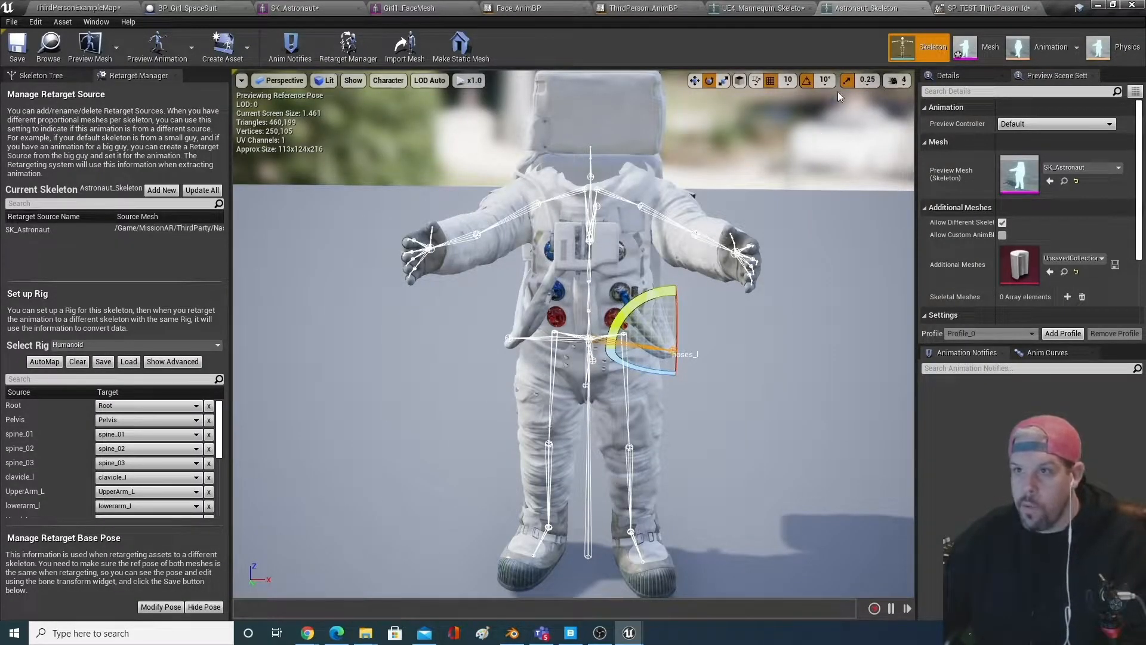
- Import Pose_0 from UE4_Mannequin_Skeleton_PoseAsset as the Mannequin's retarget base pose and save the skeleton
left_click(739, 6)
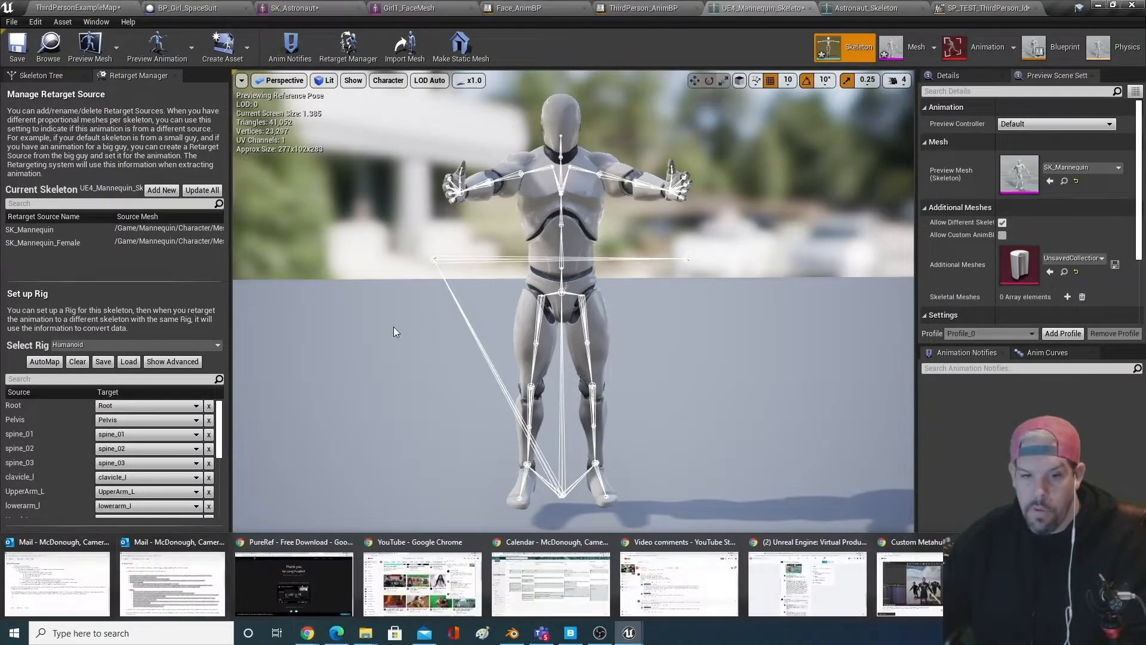
left_click(161, 607)
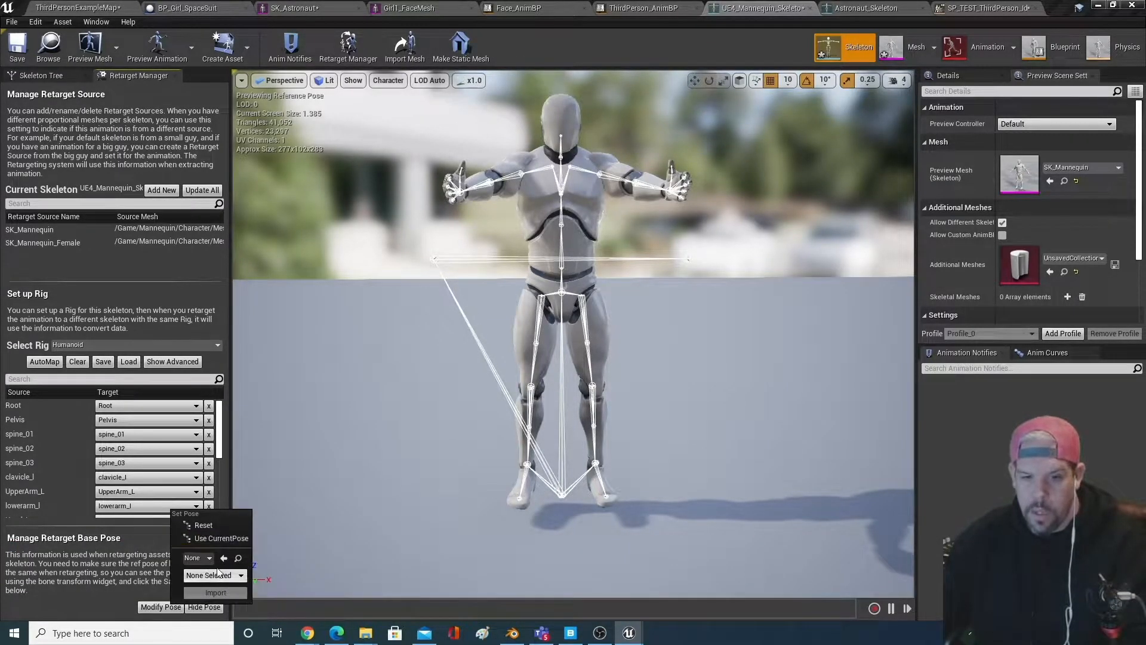
left_click(197, 558)
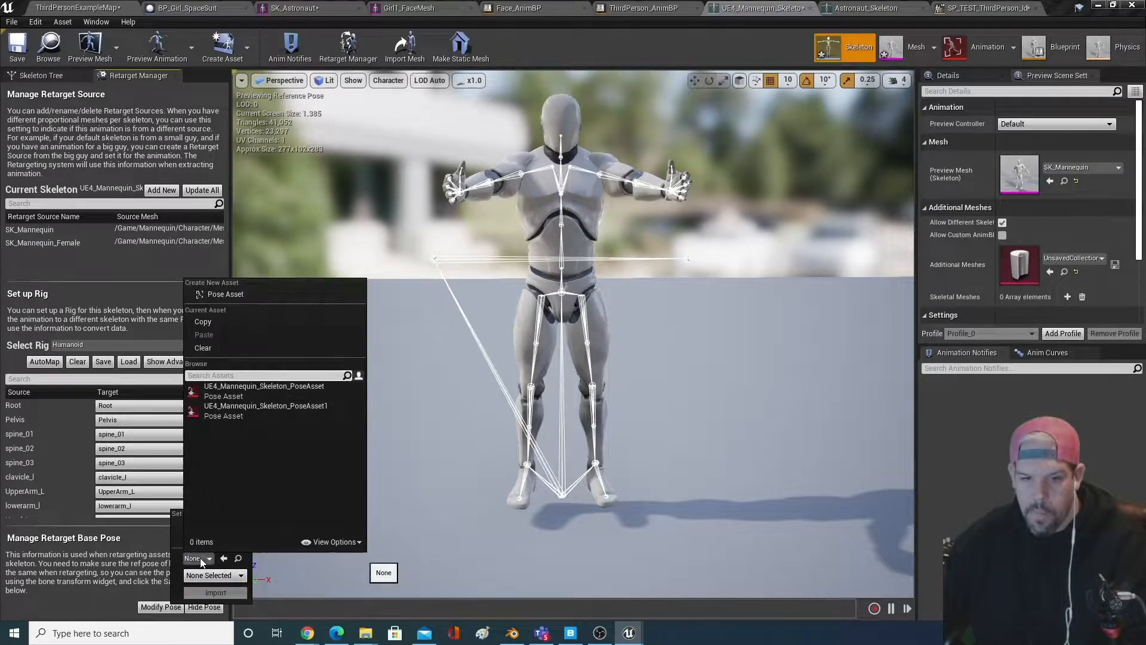
left_click(308, 388)
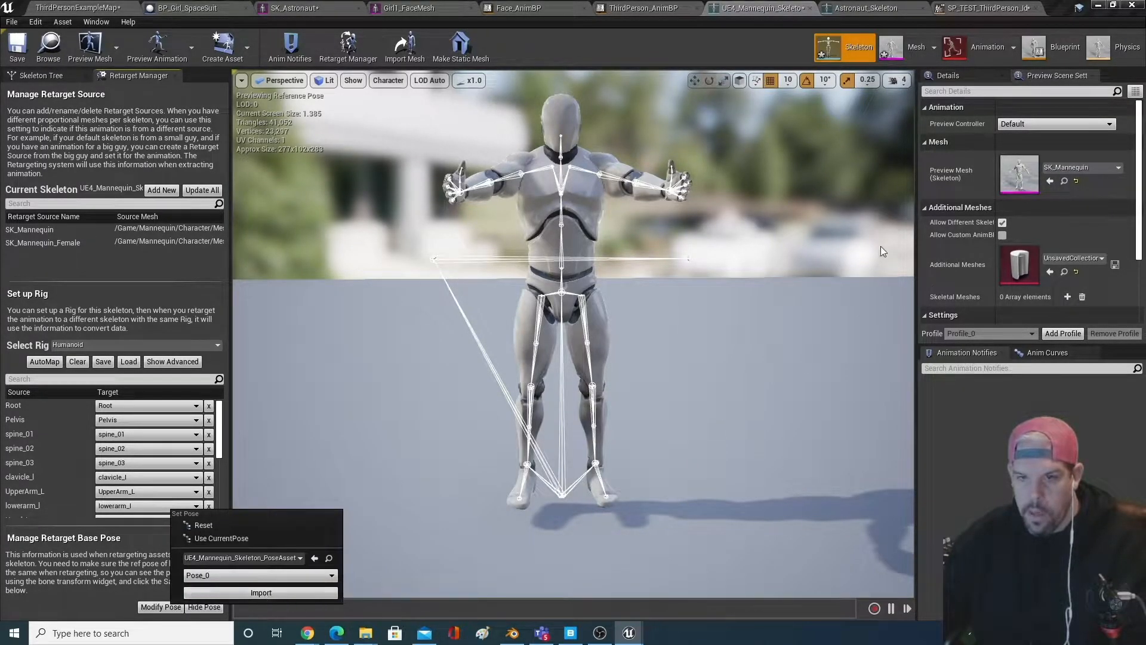
left_click(261, 593)
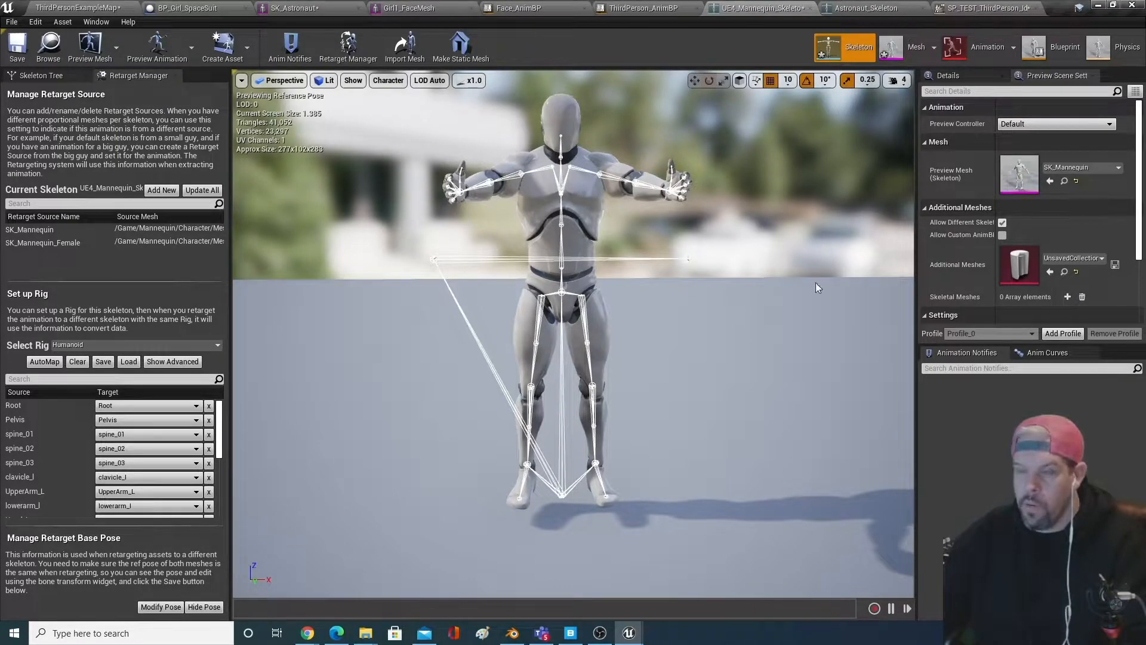
left_click(8, 53)
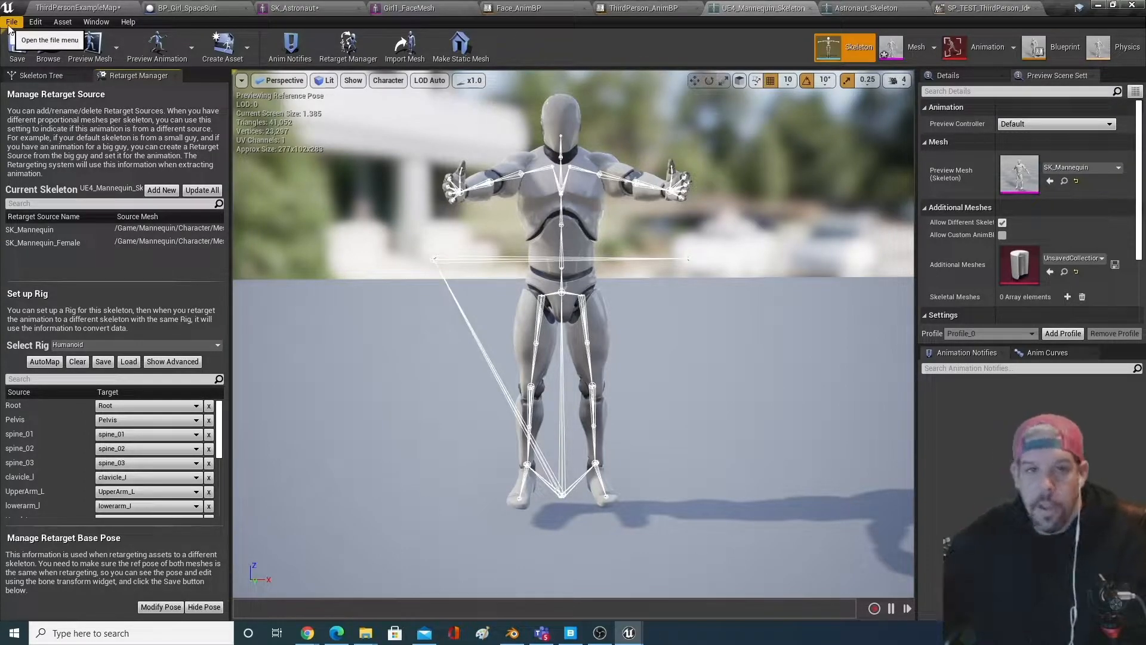
- Set the Body's Anim Class in BP_Girl_SpaceSuit to SP_TEST_ThirdPerson_AnimBP_C and compile the blueprint
left_click(100, 6)
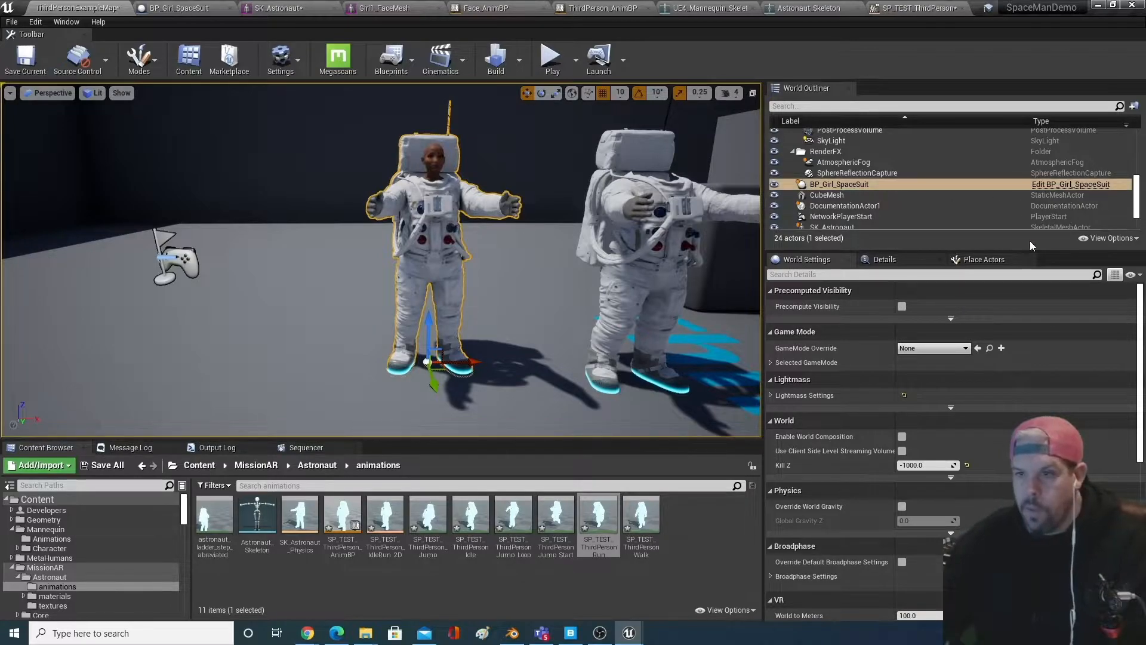
left_click(1075, 185)
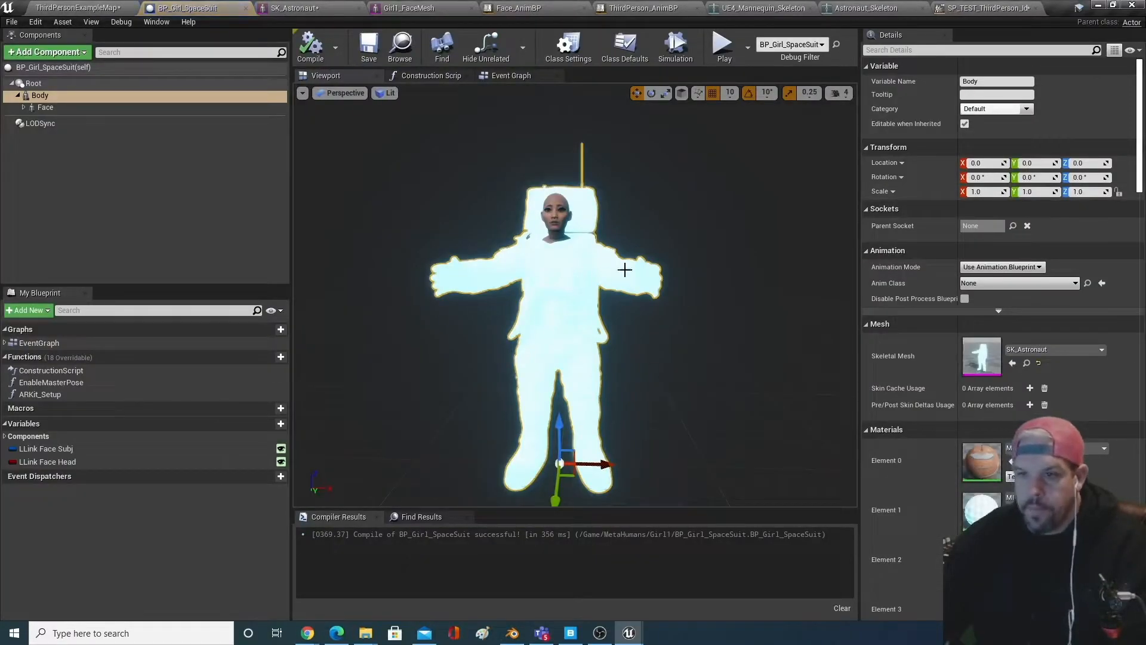
left_click(1002, 283)
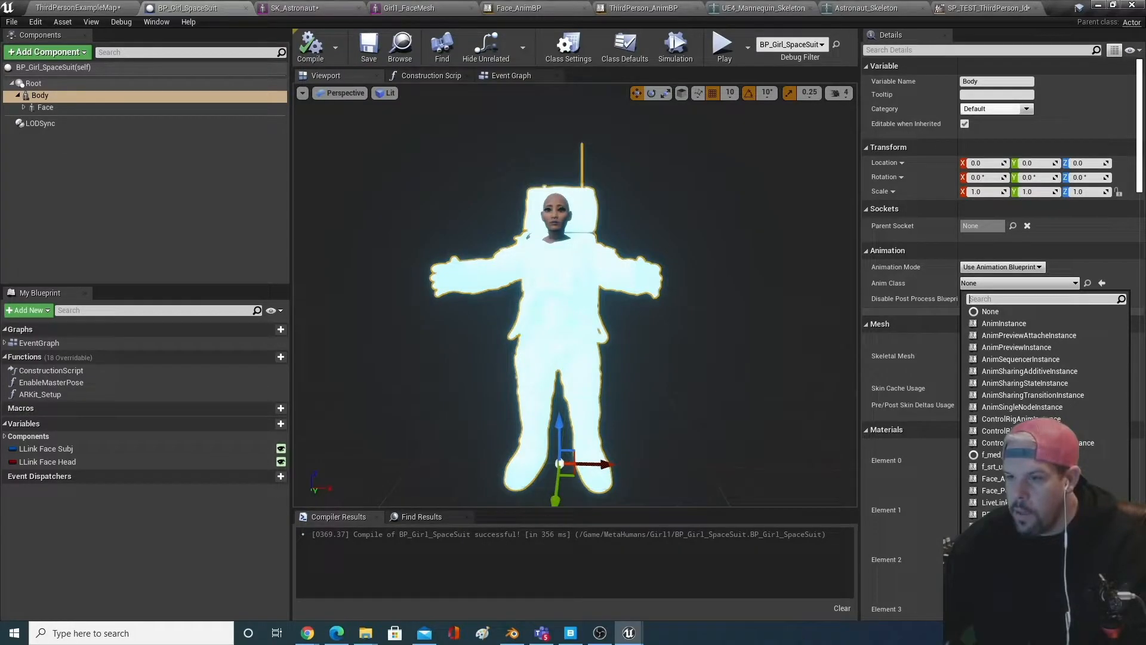
left_click(1015, 526)
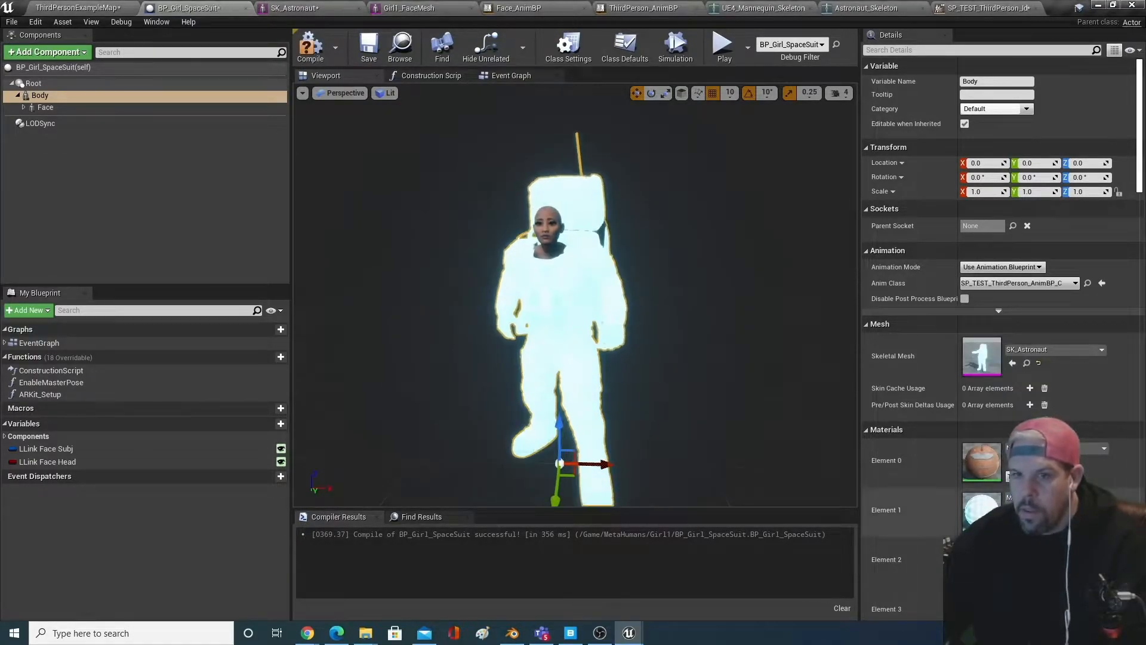
left_click(311, 47)
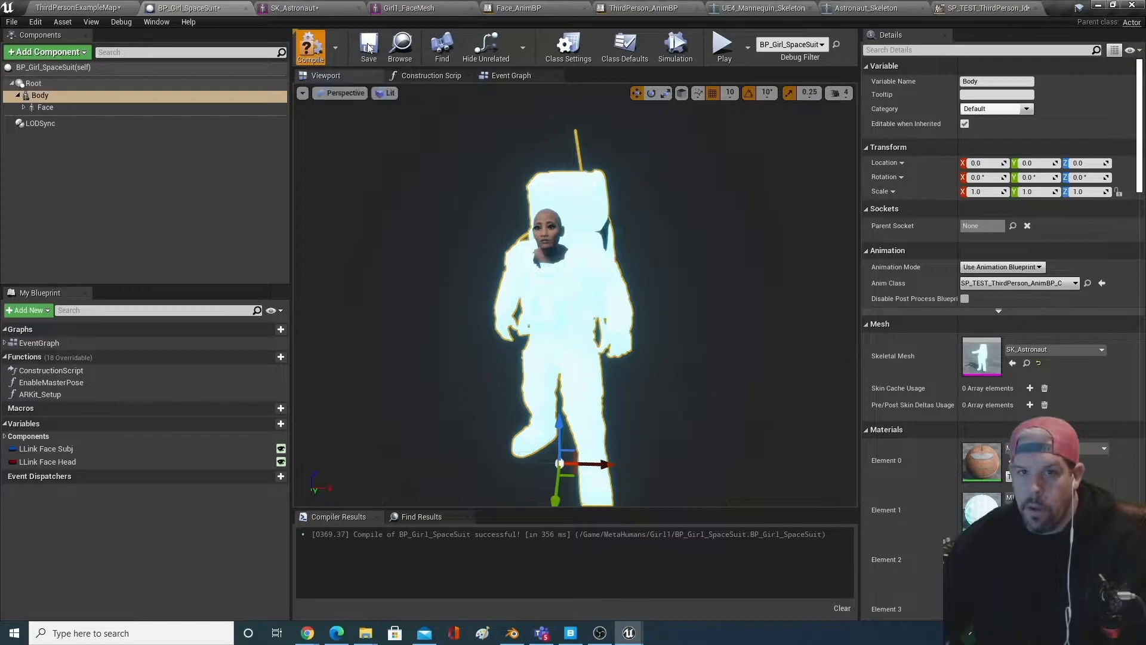
- Switch the animation mode of the Body in the level's BP_Girl_SpaceSuit actor to Use Animation Asset
left_click(60, 6)
left_click_drag(485, 355, 514, 353)
left_click_drag(429, 233, 429, 237)
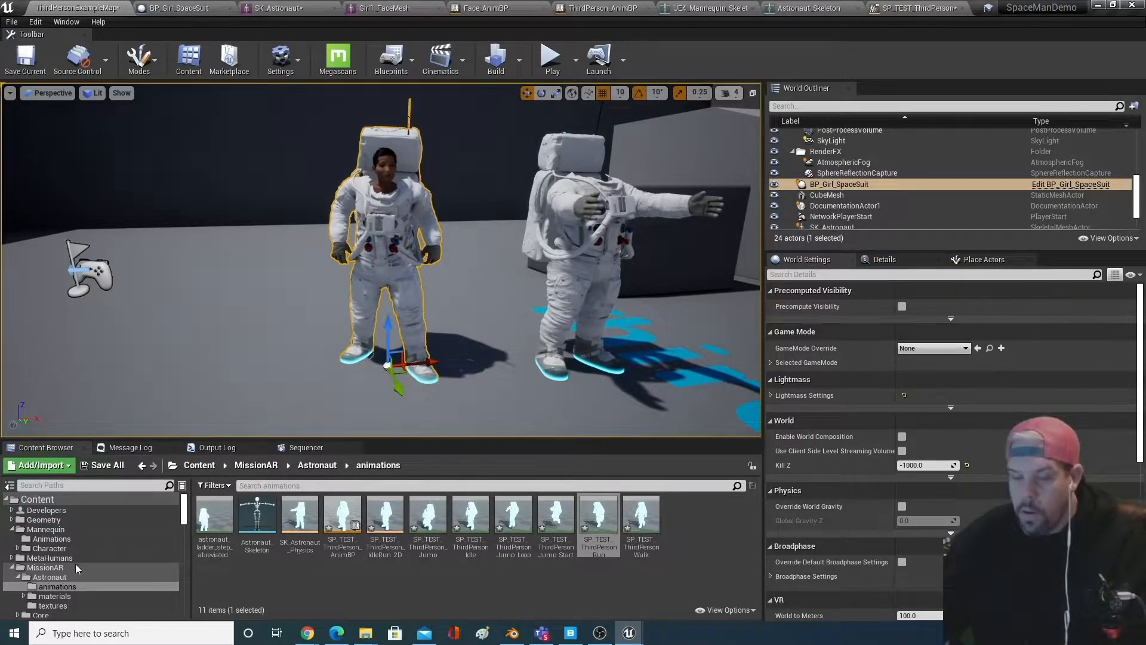
left_click(905, 263)
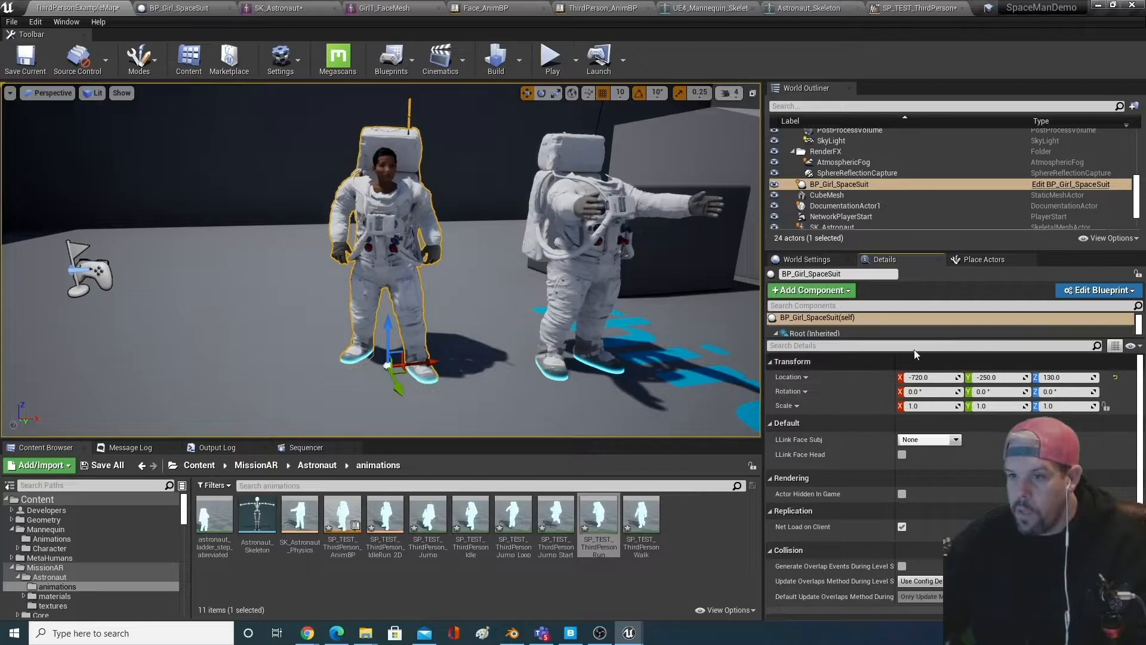
left_click_drag(916, 338, 915, 435)
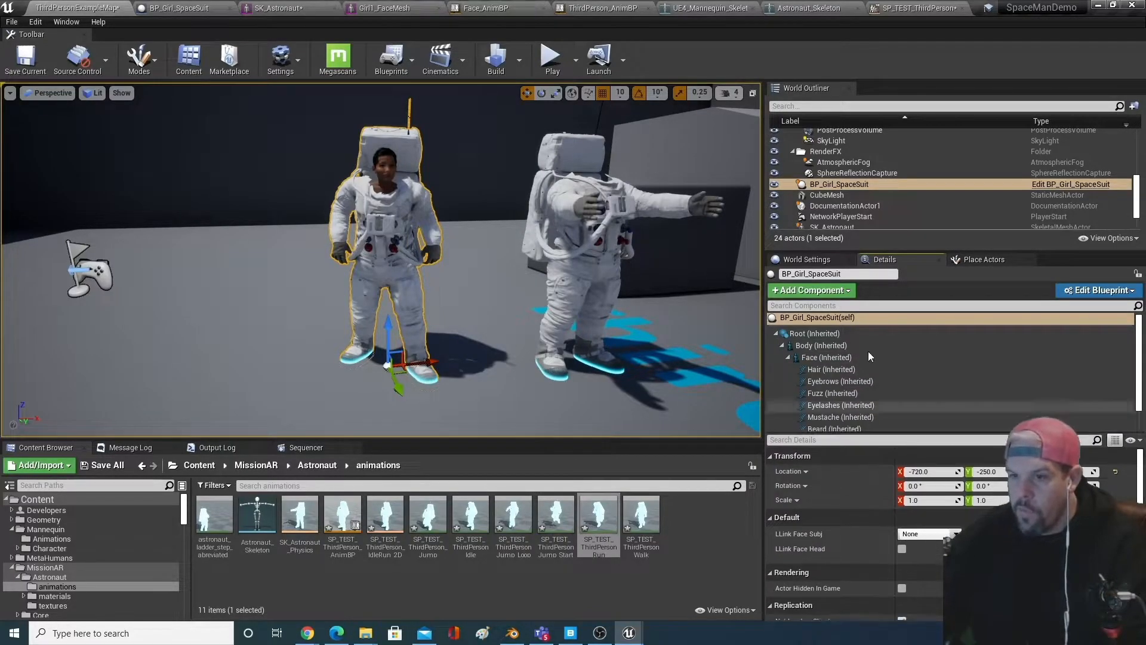
left_click(848, 345)
scroll(955, 526, "down", 1)
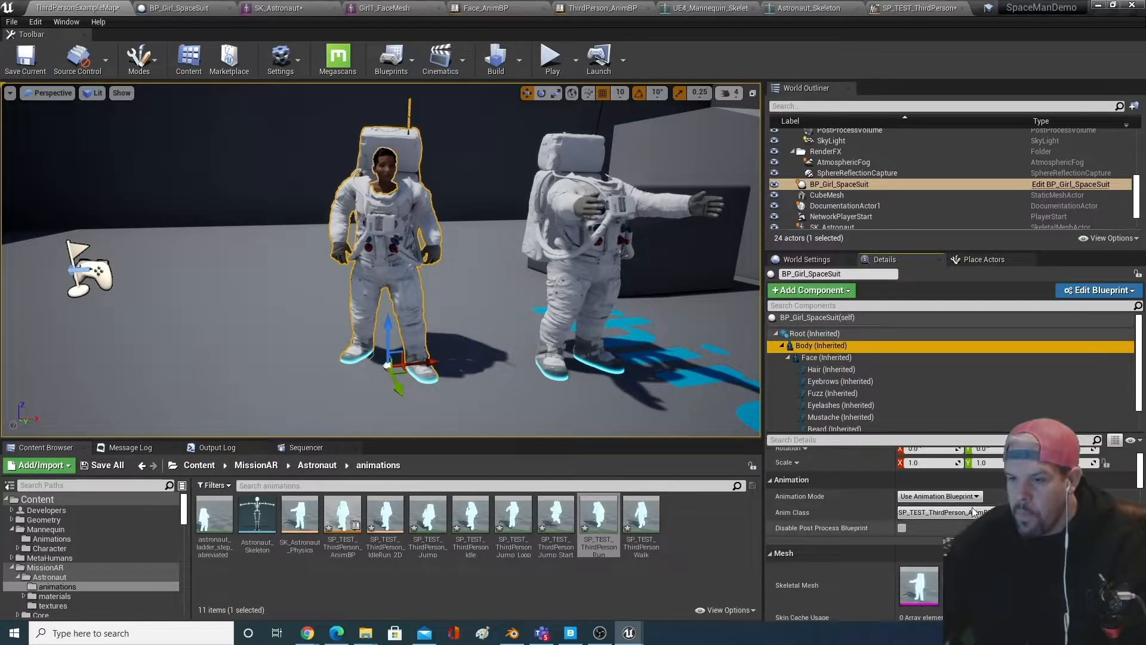
left_click(940, 496)
left_click(959, 514)
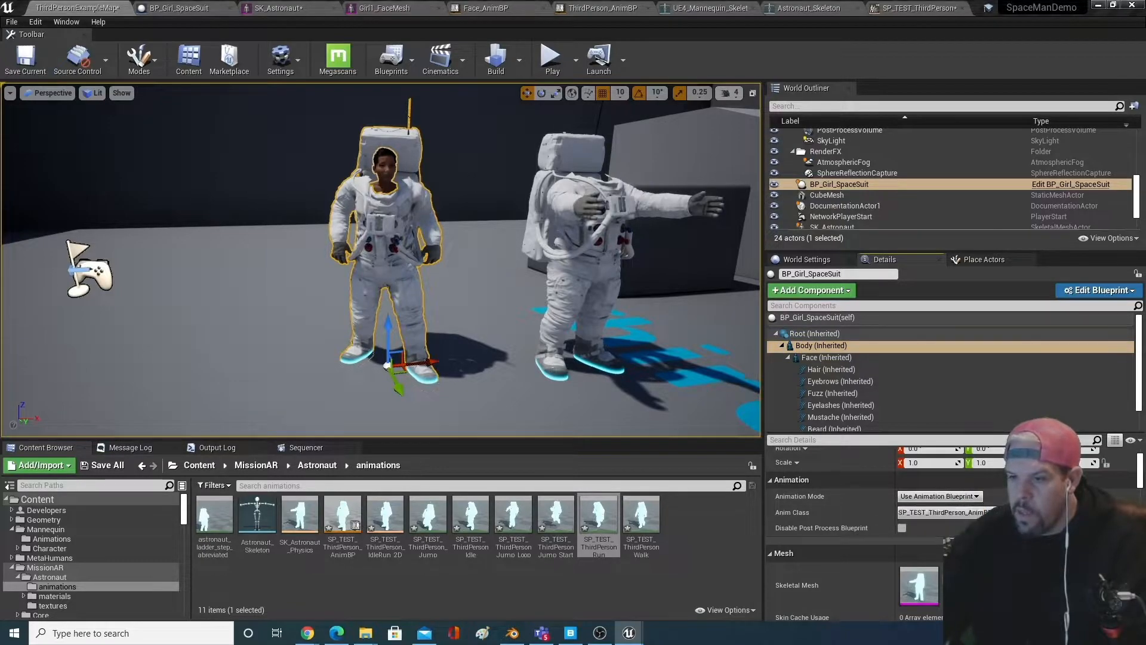
- Assign astronaut_ladder_step_abreviated_anim to the Body, scrub its initial position to about 2.87, and save the level
left_click(955, 521)
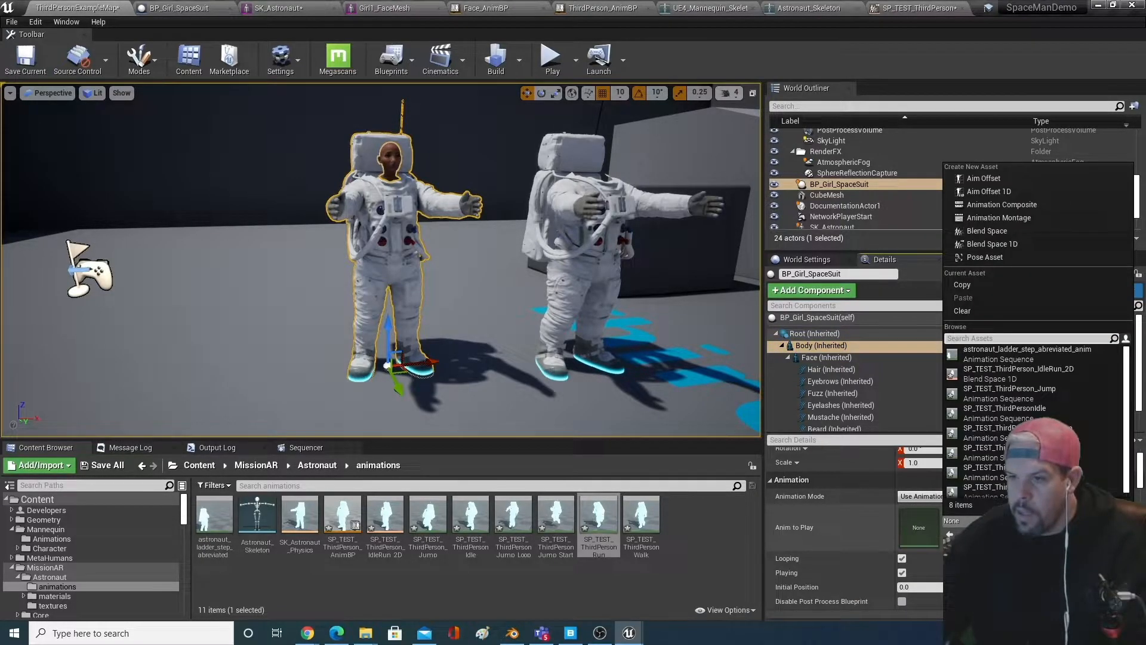
left_click(1005, 346)
right_click_drag(680, 239, 651, 176)
mouse_move(919, 587)
left_mouse_down()
mouse_move(964, 587)
mouse_move(932, 587)
left_mouse_up()
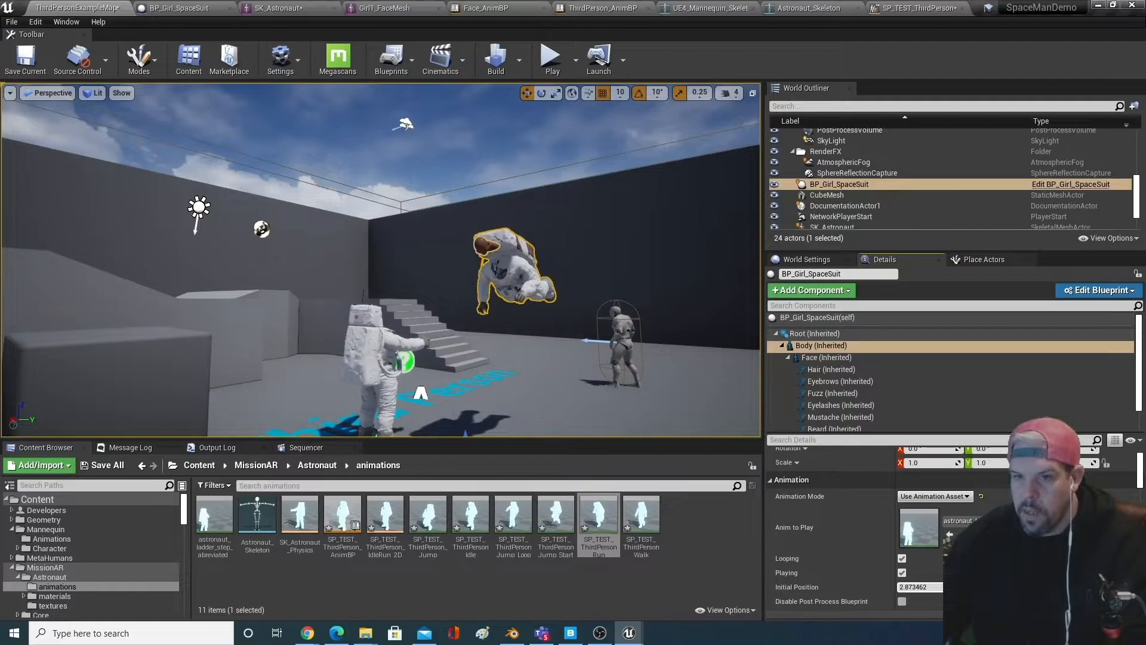
left_click(25, 57)
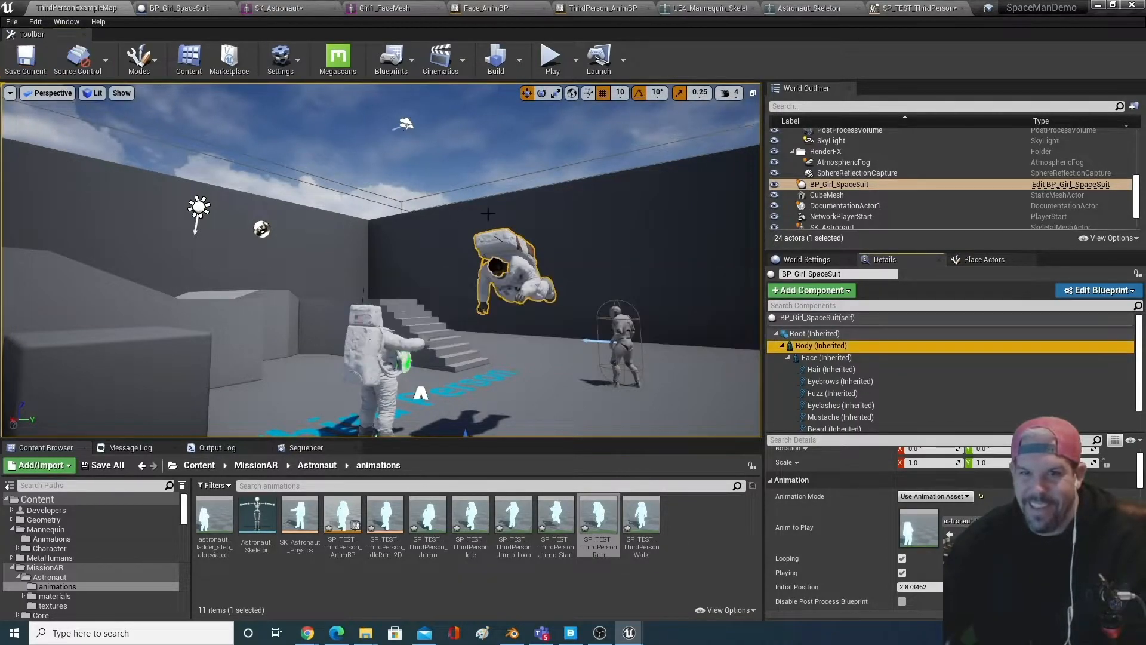
- Simulate the level, examine the astronaut's ladder animation from several angles, and stop the simulation
left_click(575, 60)
left_click(632, 166)
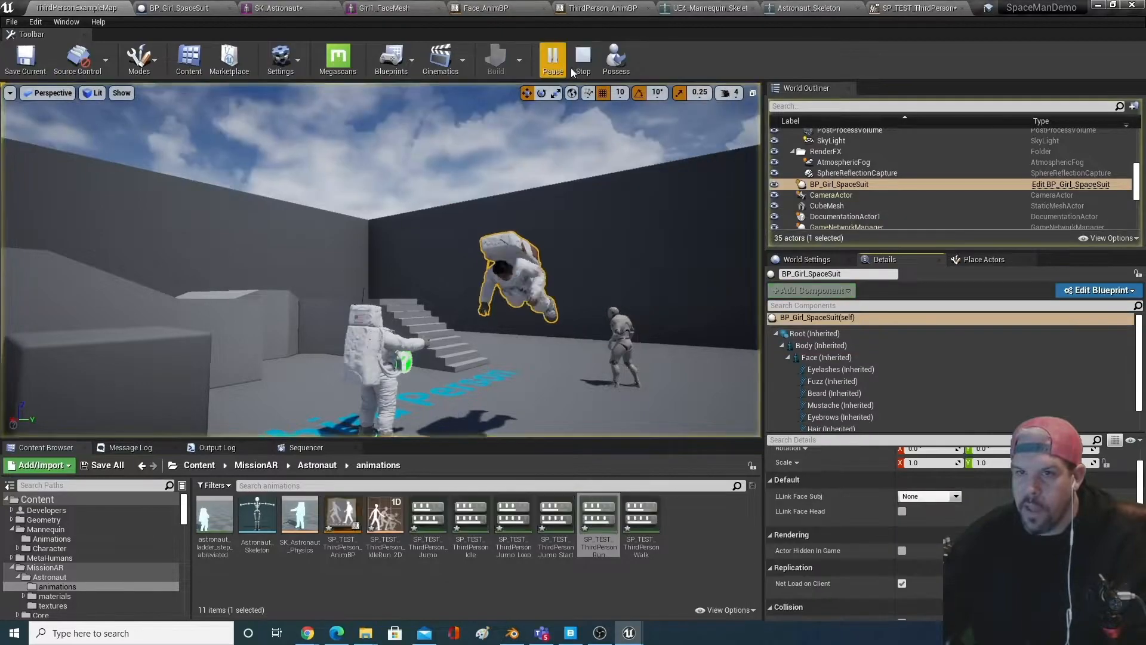
right_click_drag(627, 263, 591, 302)
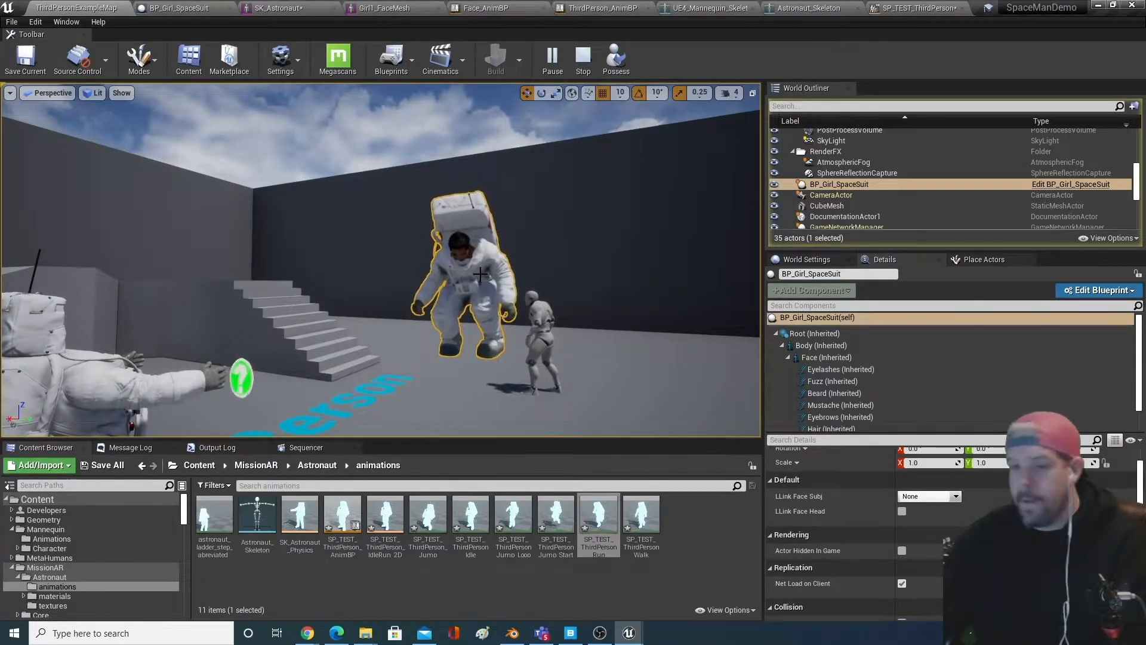
right_click_drag(500, 359, 522, 336)
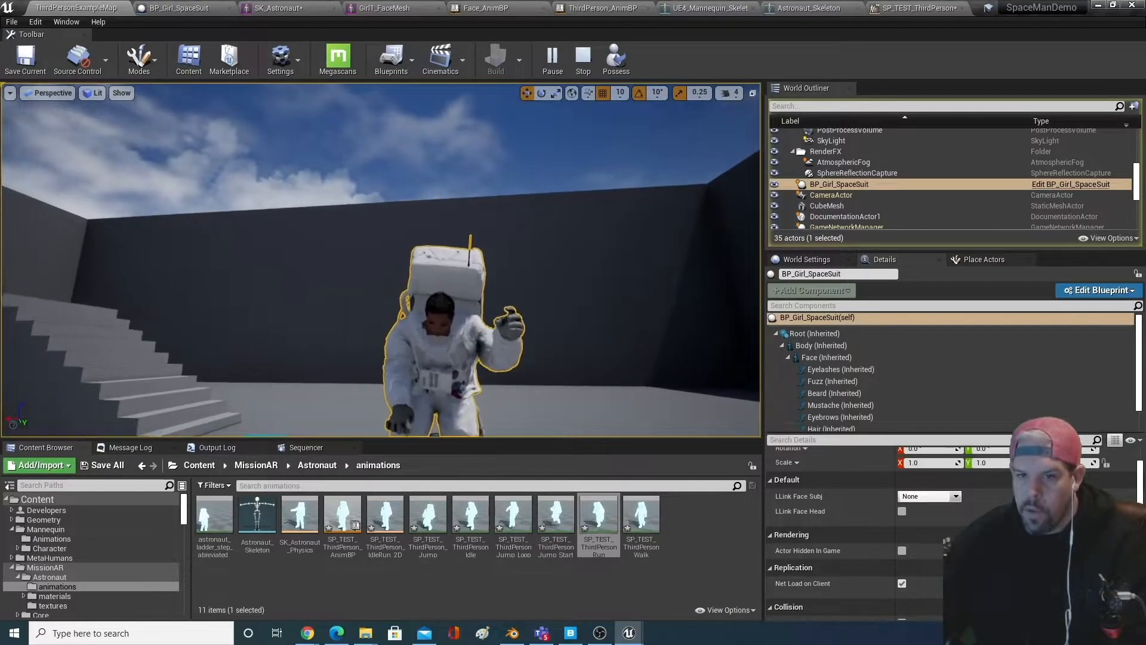
key("space")
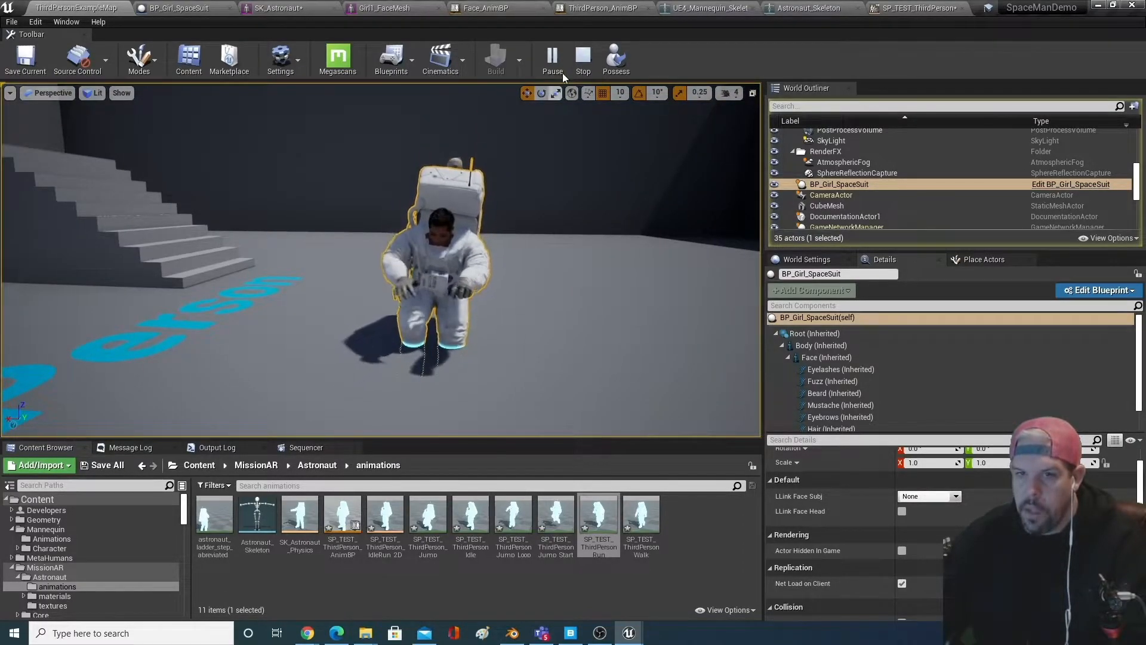
left_click(582, 57)
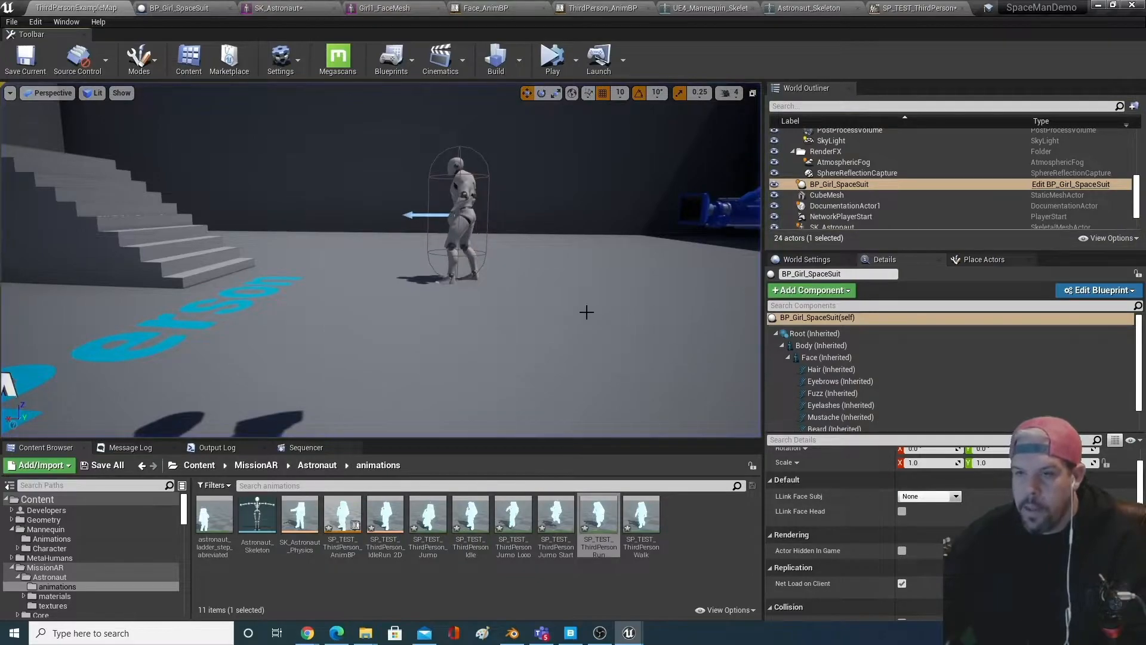
- Change the Body's Anim to Play on the level's BP_Girl_SpaceSuit actor to SP_TEST_ThirdPersonIdle
key("f")
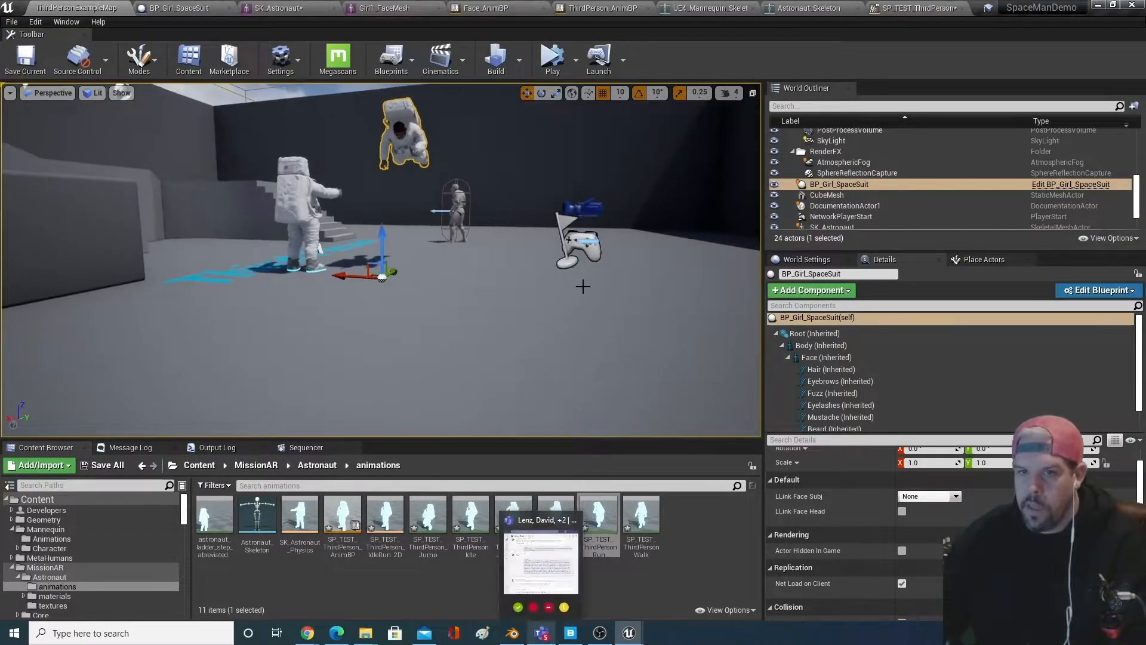
left_click(830, 347)
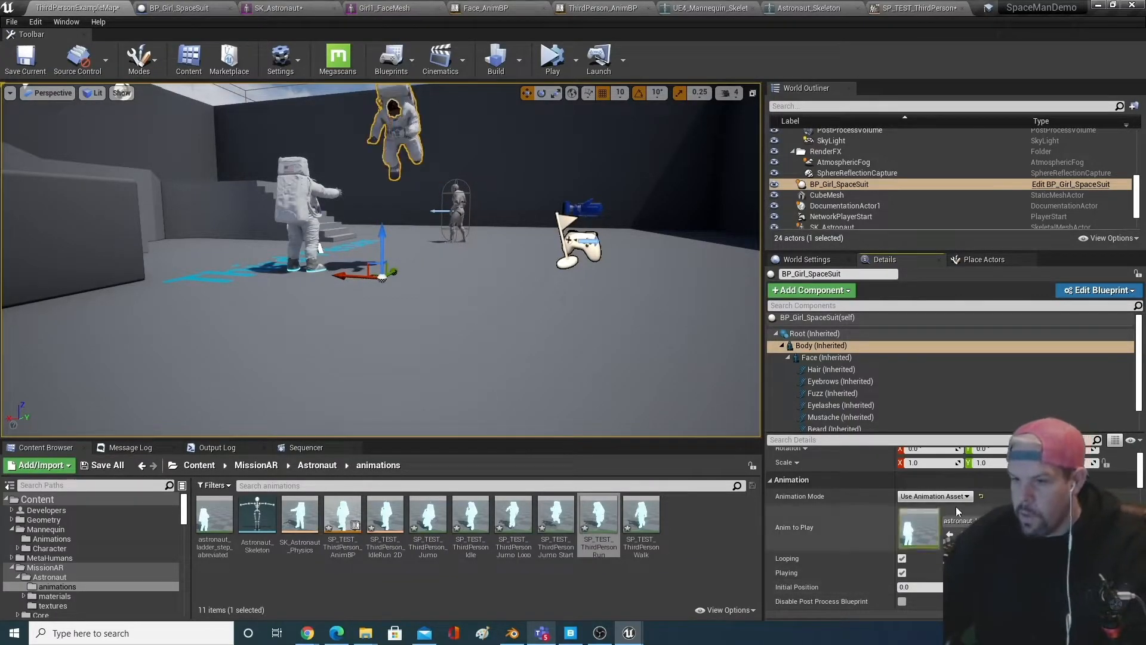
left_click(958, 526)
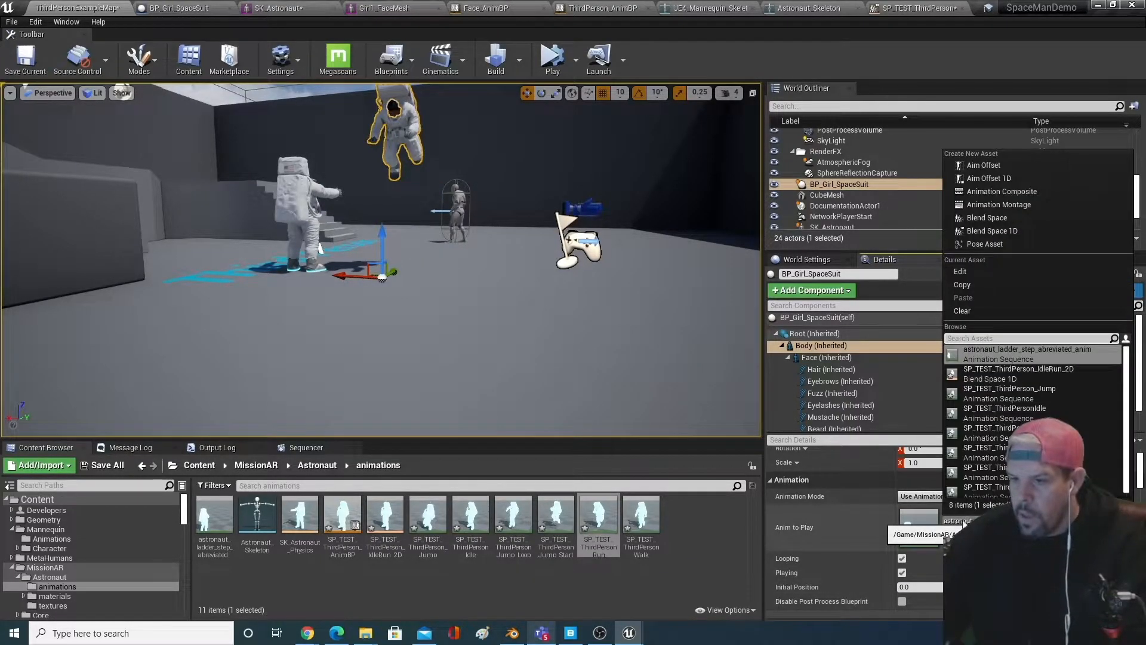
left_click(1015, 414)
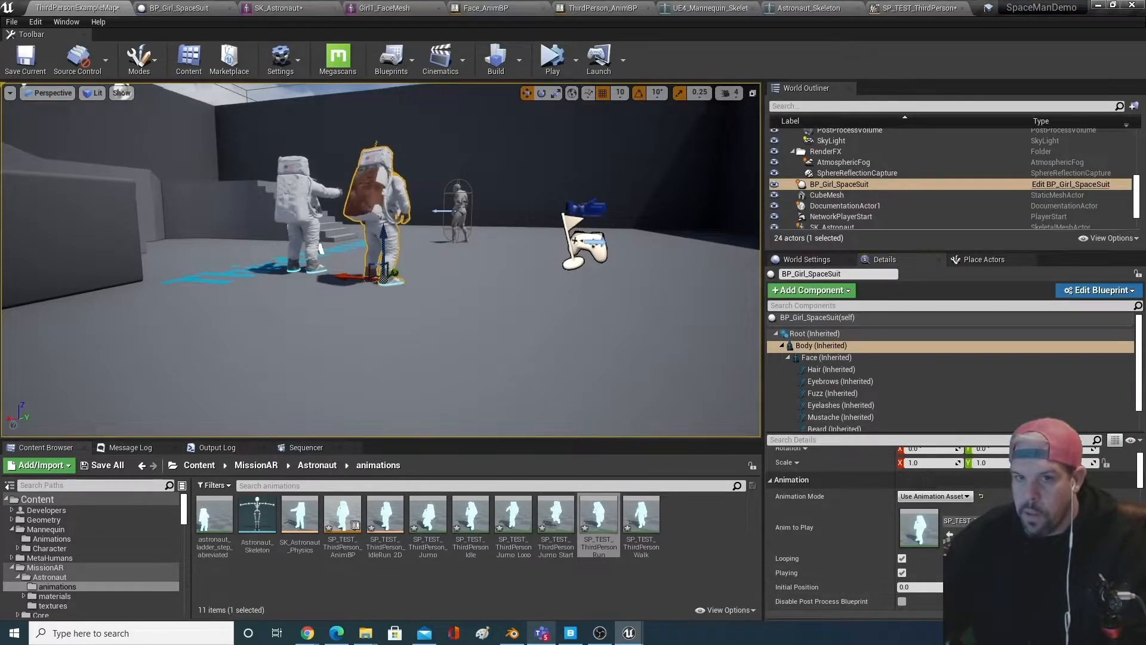
- Examine the astronaut's idle animation up close while scrubbing its initial position, ending at 0.0
key("f")
key("d")
right_click_drag(383, 260, 203, 265)
right_click_drag(527, 338, 484, 340)
key("d")
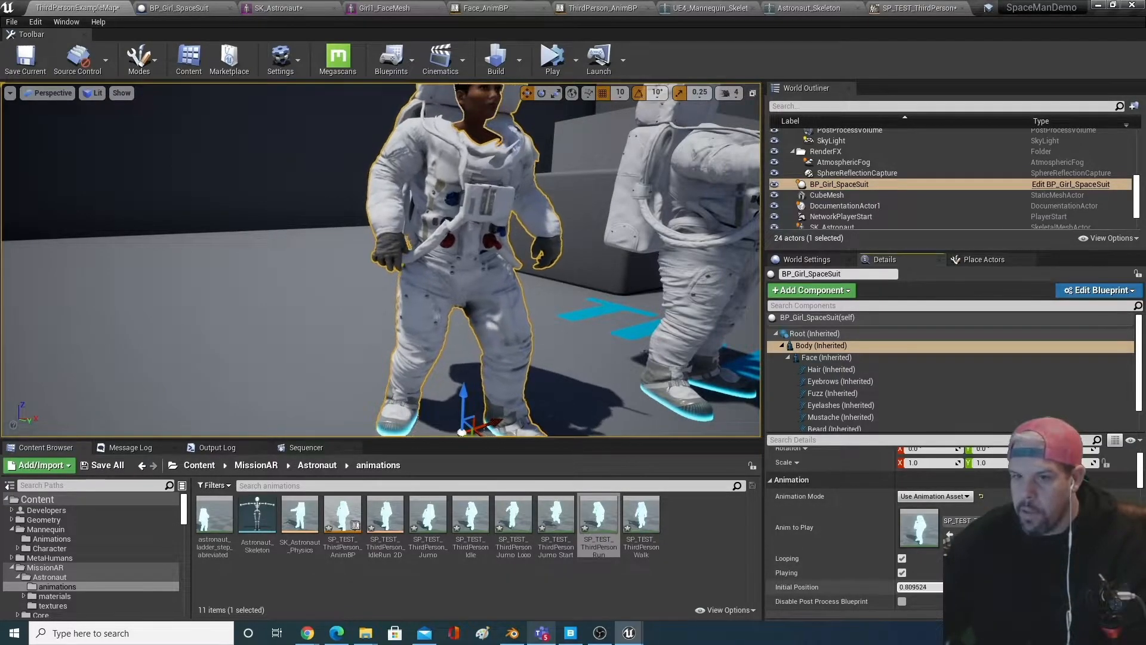
left_click_drag(919, 587, 621, 382)
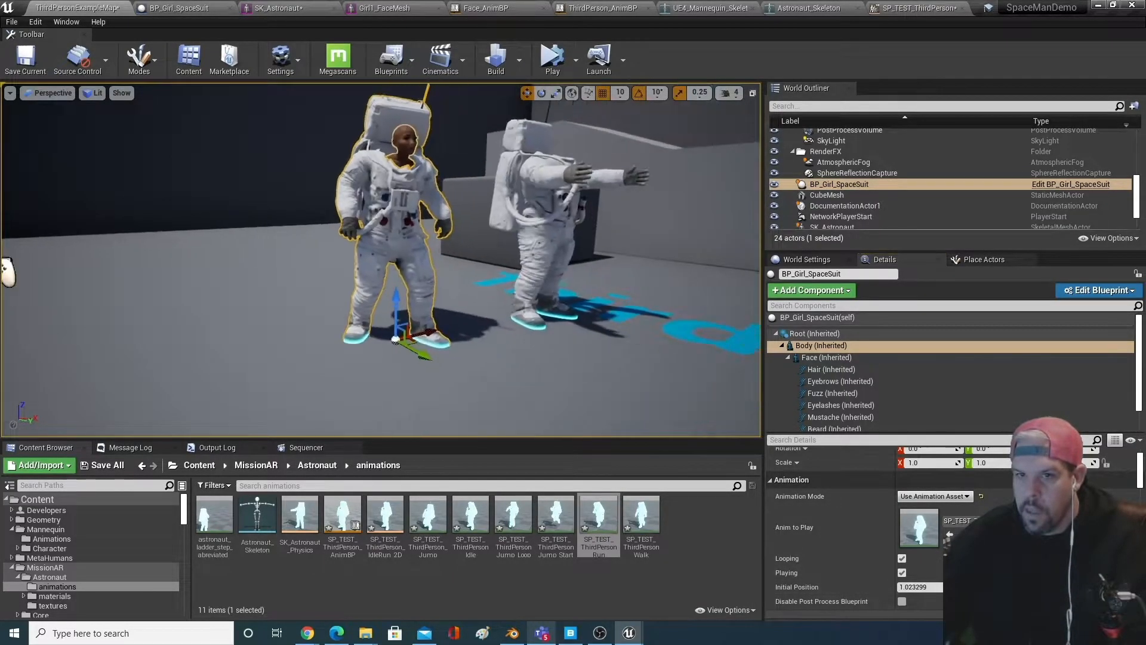
left_click_drag(919, 587, 860, 587)
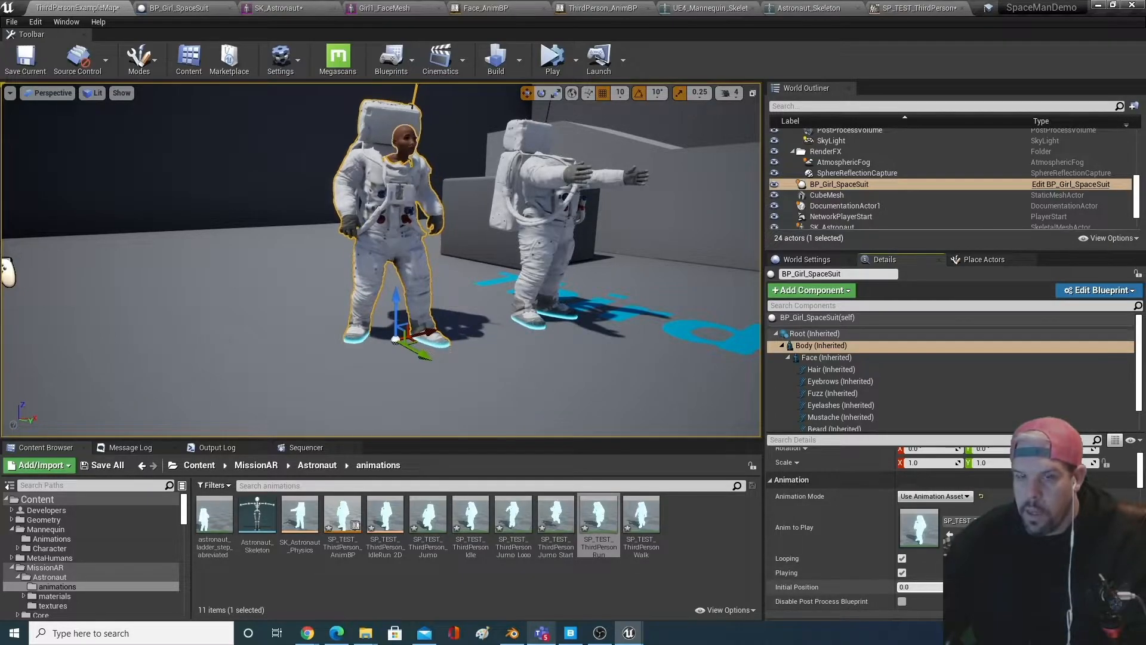
- Simulate the level, examine the astronaut's idle animation from different angles, and stop the simulation
key("alt+s")
right_click_drag(560, 344, 359, 334)
mouse_move(568, 366)
right_mouse_down()
mouse_move(559, 357)
mouse_move(575, 347)
mouse_move(546, 347)
mouse_move(573, 347)
right_mouse_up()
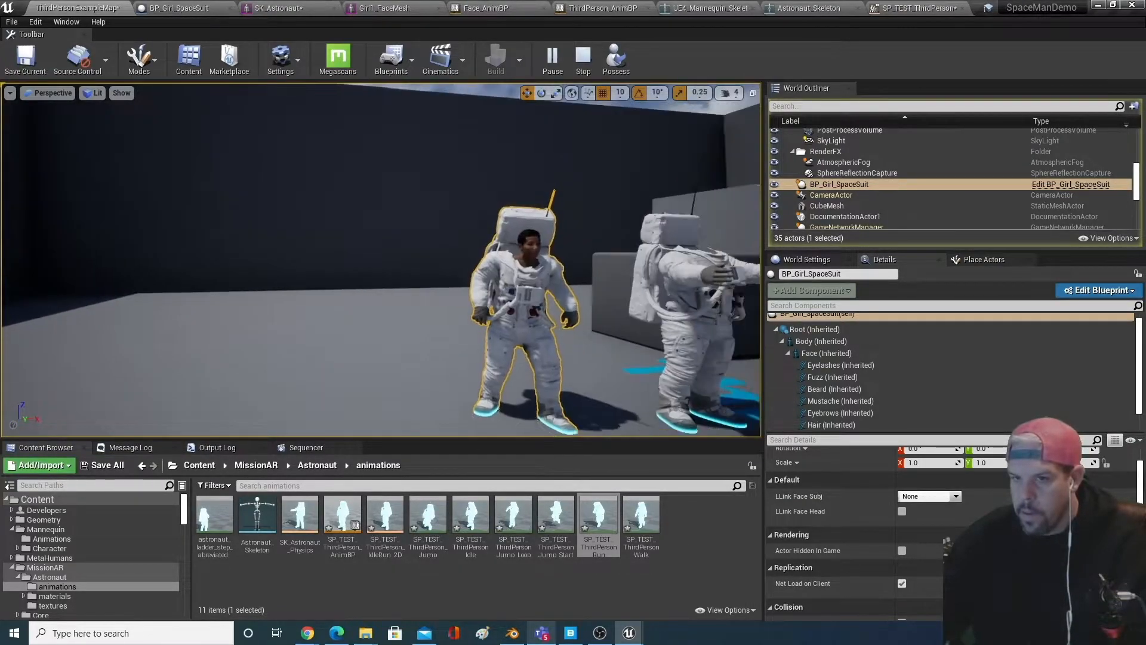
left_click(584, 57)
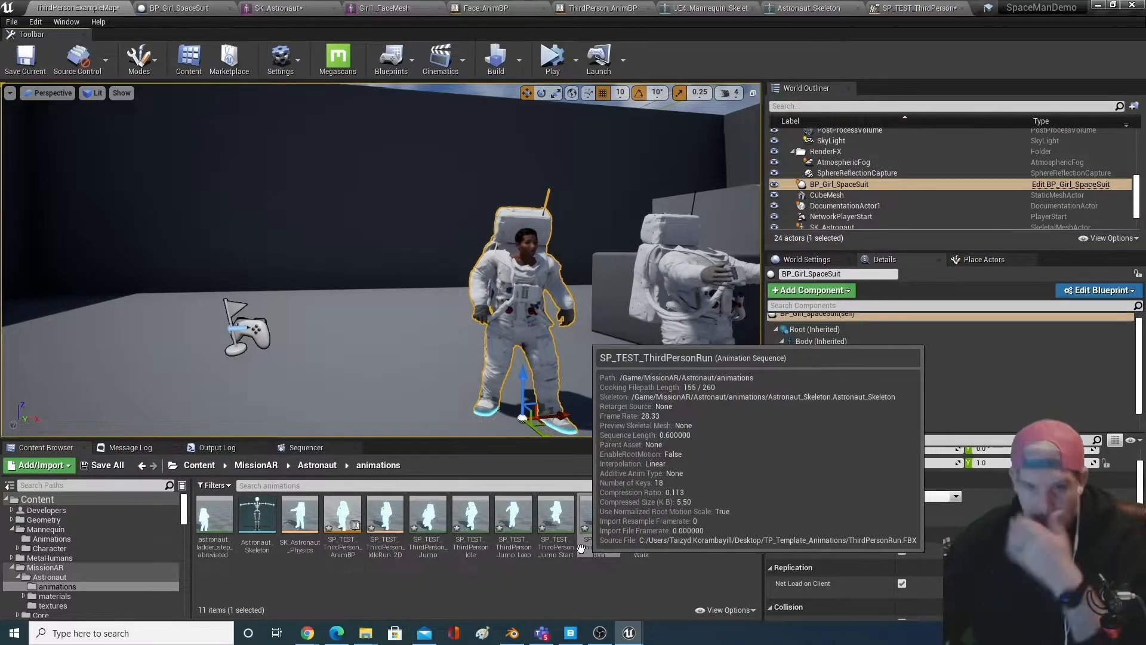
- Open the BP_Girl_SpaceSuit blueprint and compare its Body materials around the backpack with the material slots of the SK_Astronaut mesh
left_click(1070, 184)
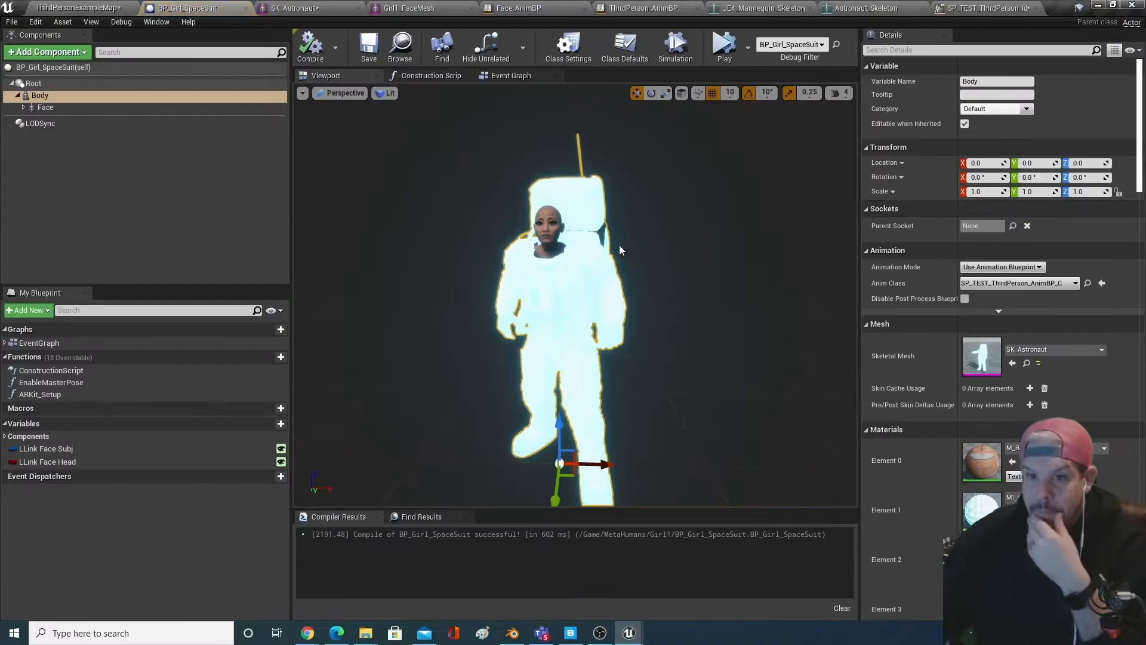
left_click_drag(684, 364, 457, 406)
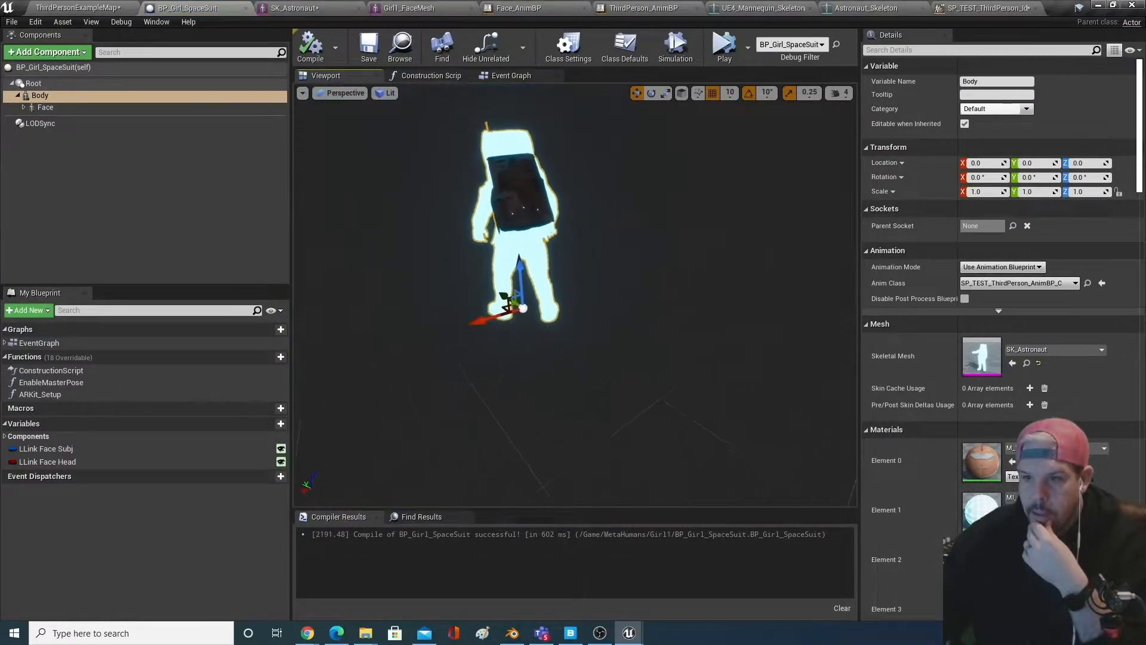
scroll(946, 488, "down", 3)
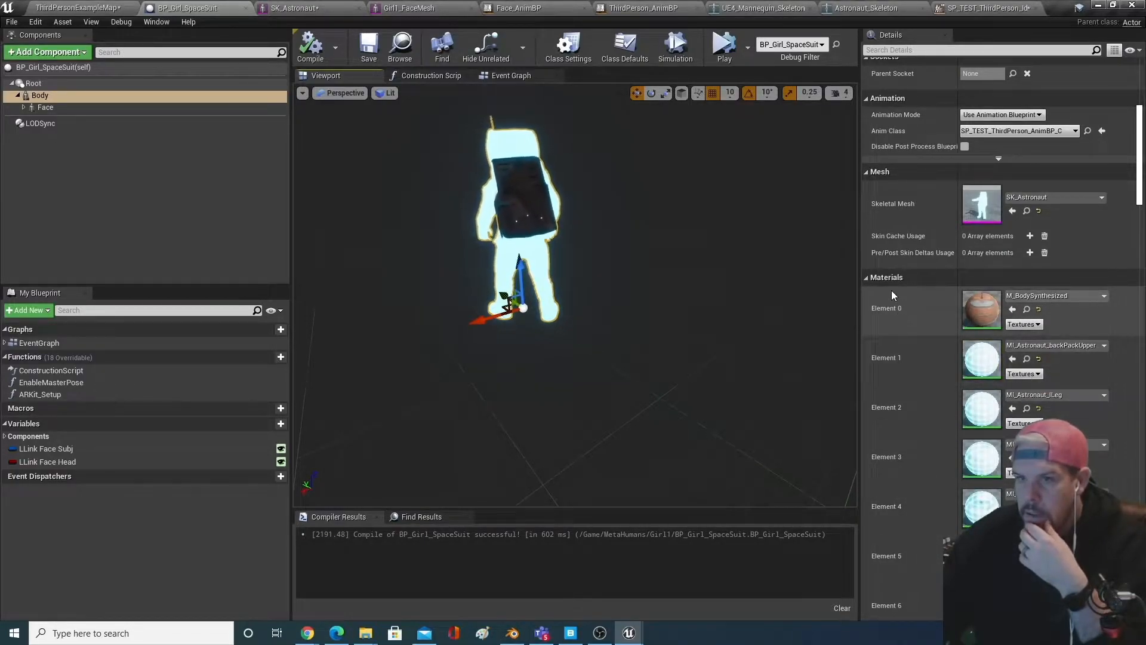
left_click(48, 107)
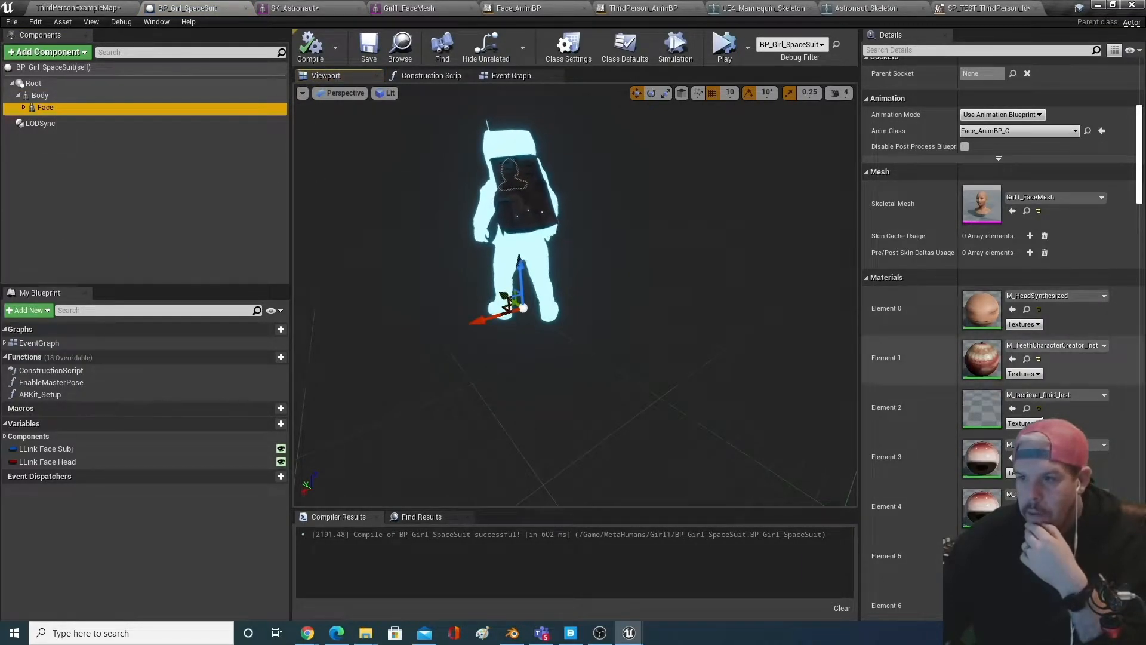
left_click(77, 96)
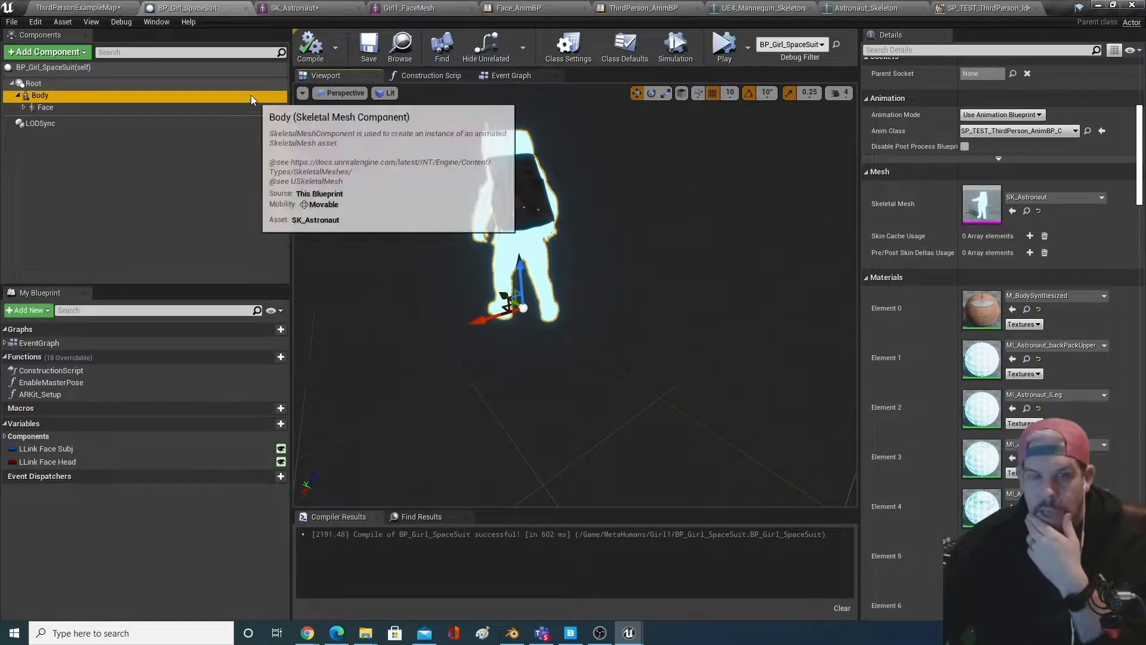
left_click(311, 8)
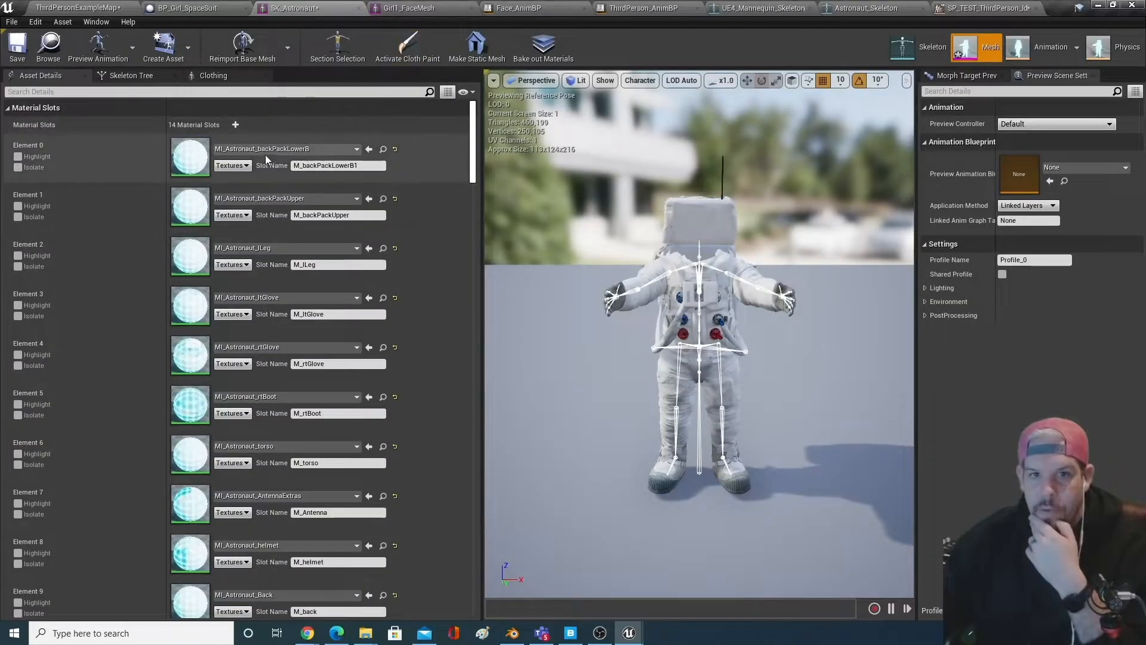
left_click(188, 7)
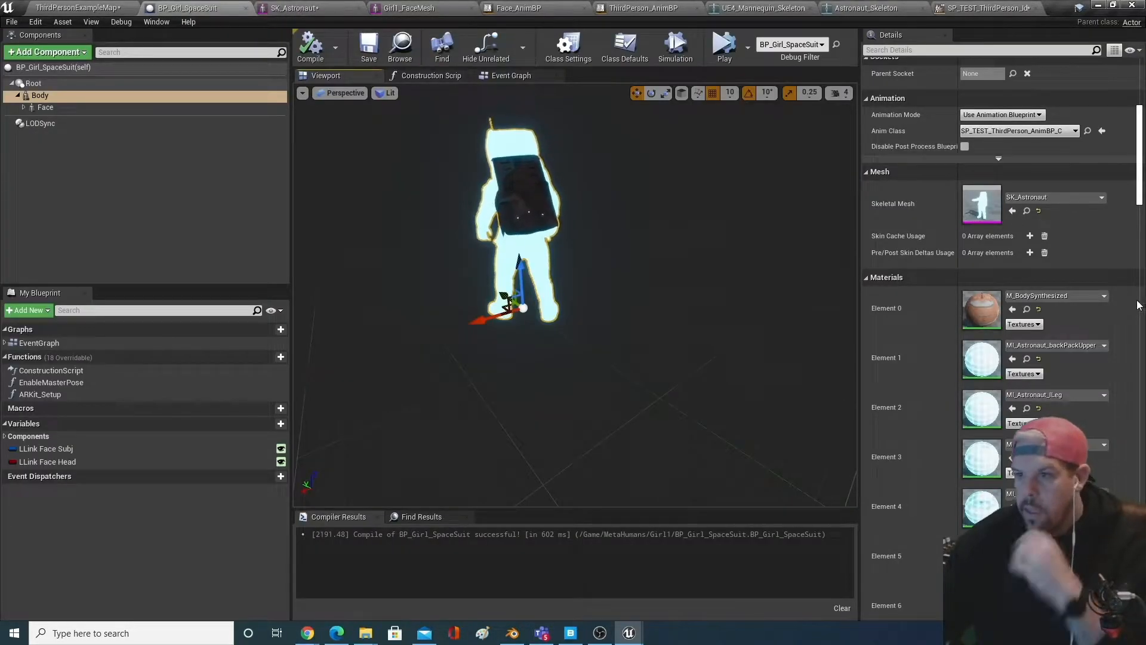
- Replace the Body's Element 0 material with MI_Astronaut_backPackLowerB, and compile and save the blueprint
left_click(1027, 309)
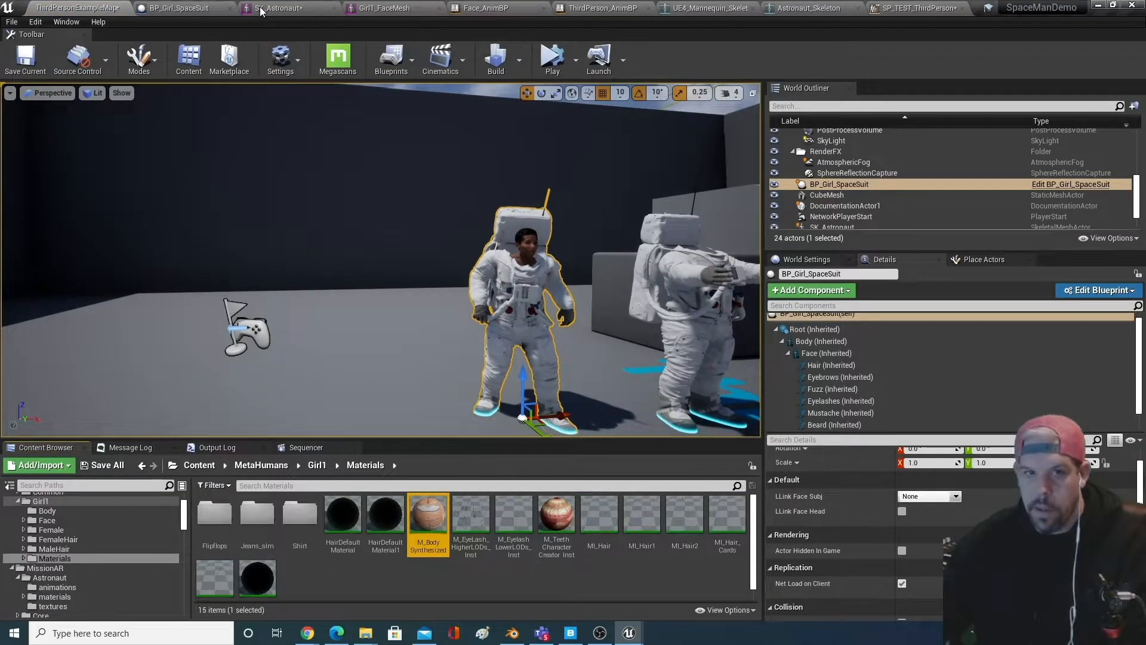
left_click(182, 8)
left_click(1080, 297)
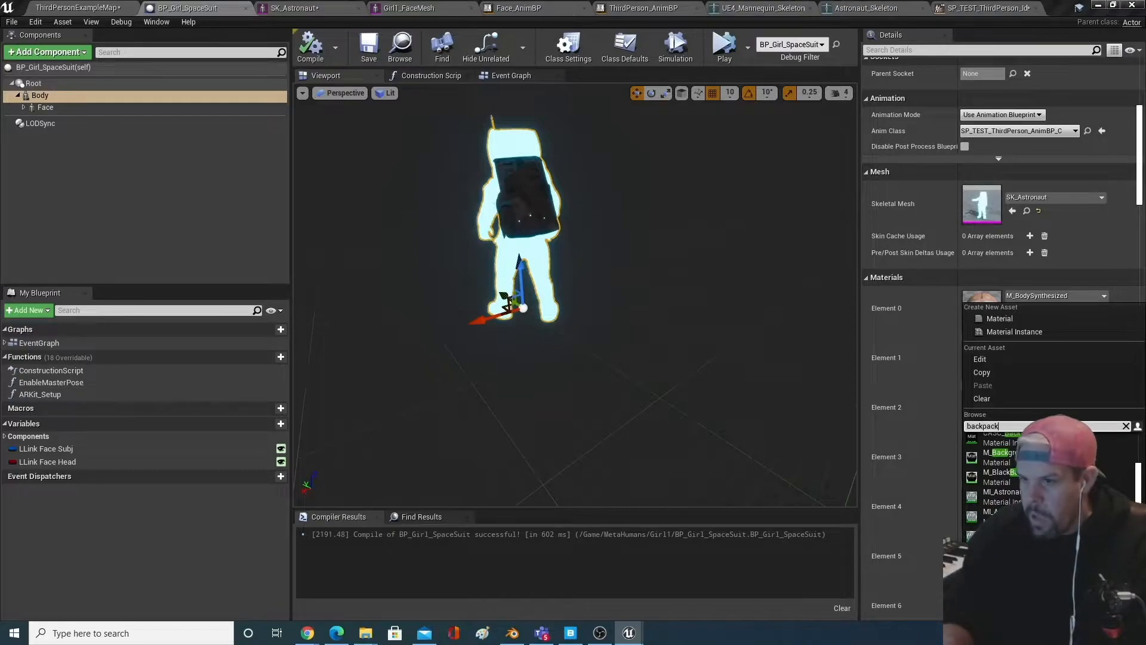
left_click(1081, 465)
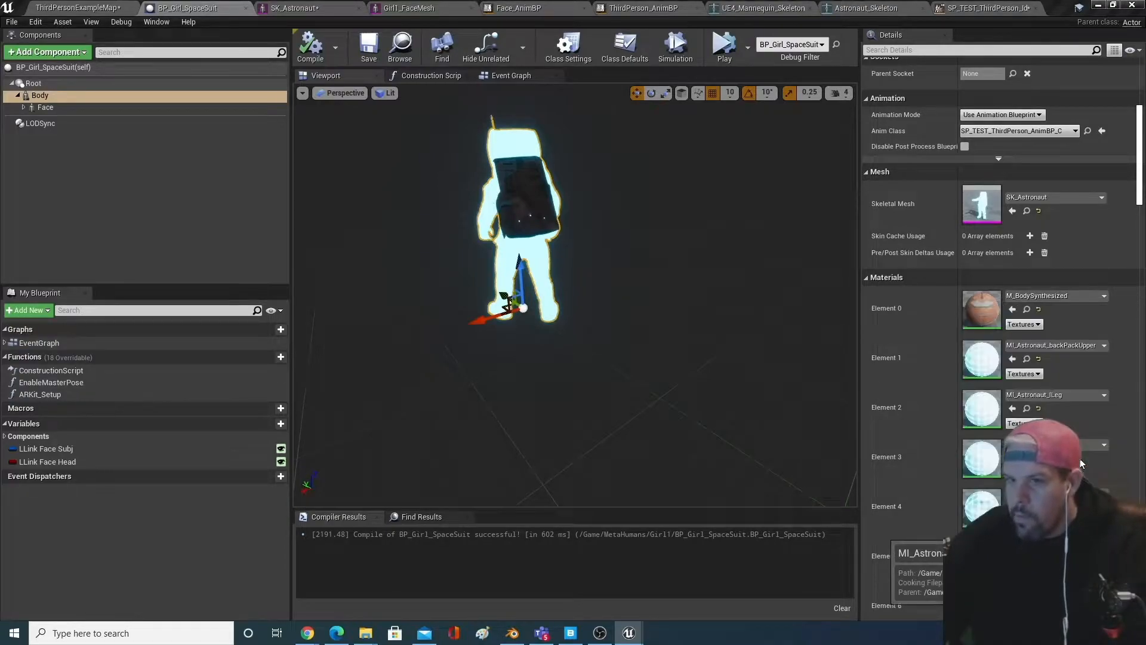
left_click(311, 48)
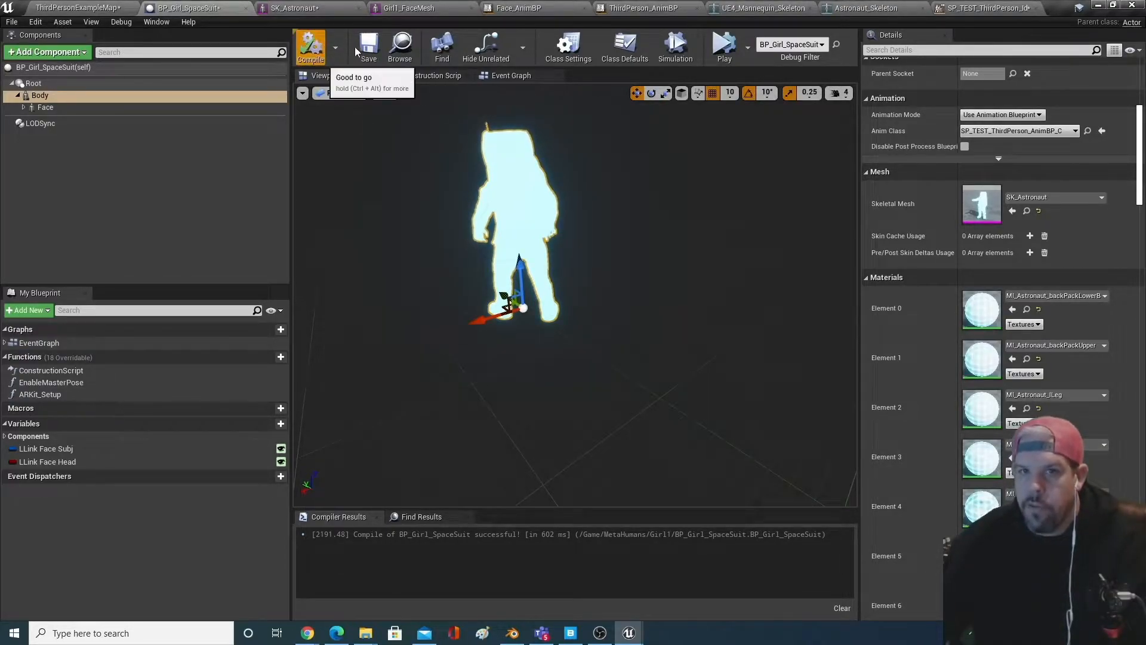
left_click(368, 47)
- Return to the level and examine BP_Girl_SpaceSuit beside the SK_Astronaut actor
left_click(83, 7)
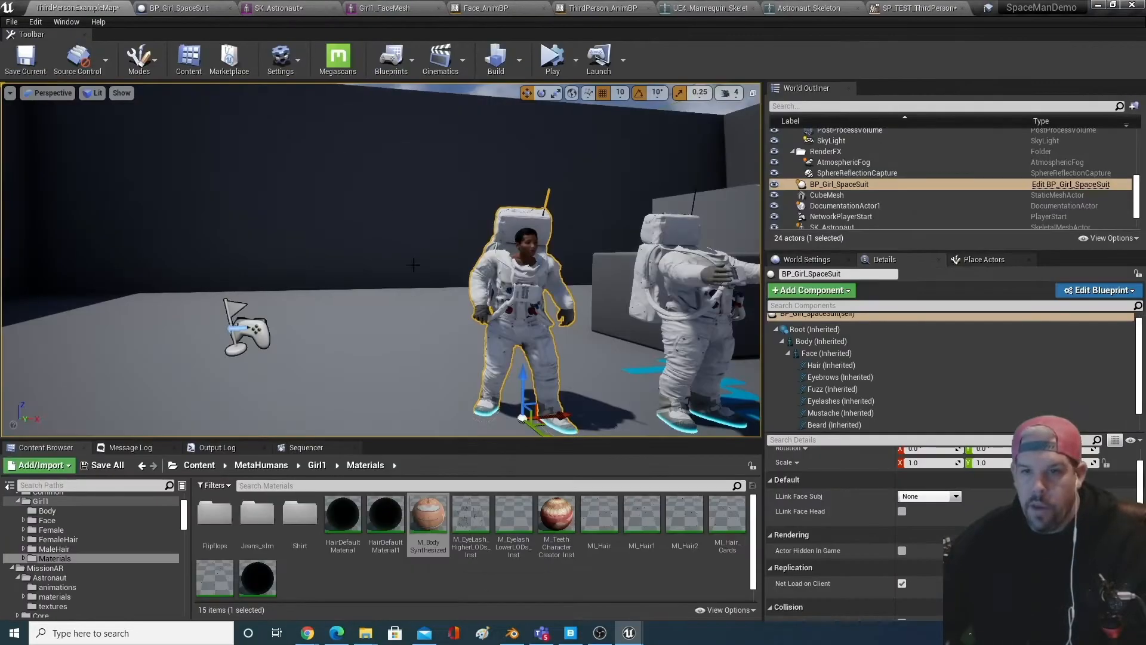
right_click_drag(382, 261, 627, 275)
mouse_move(440, 338)
right_mouse_down()
mouse_move(472, 305)
mouse_move(439, 339)
right_mouse_up()
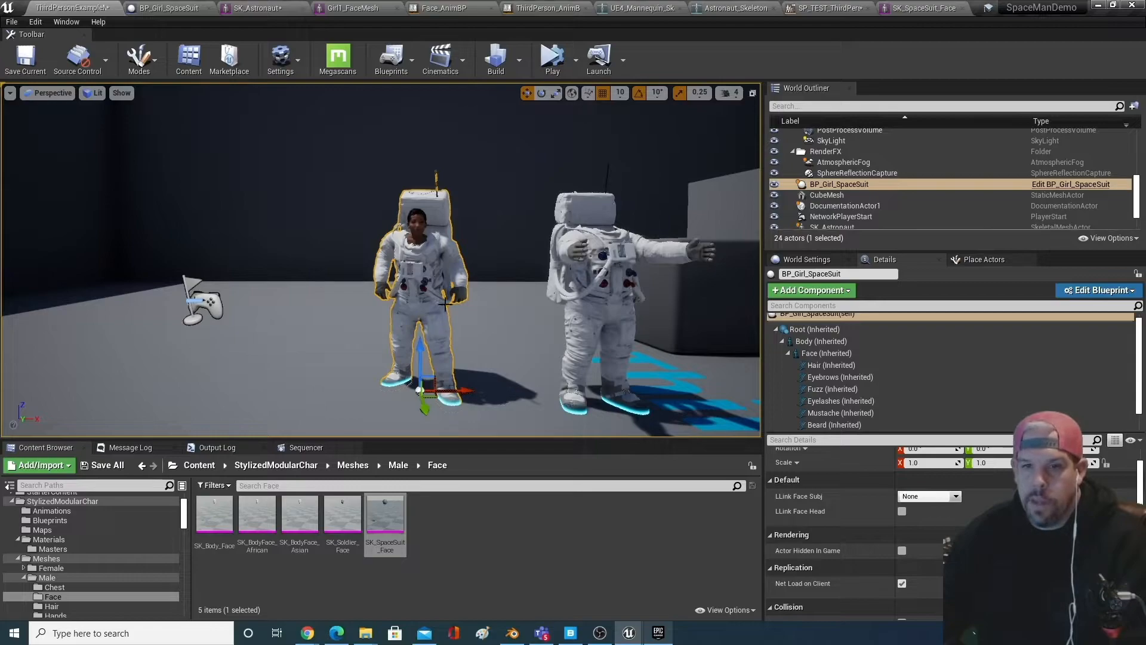
left_click(614, 319)
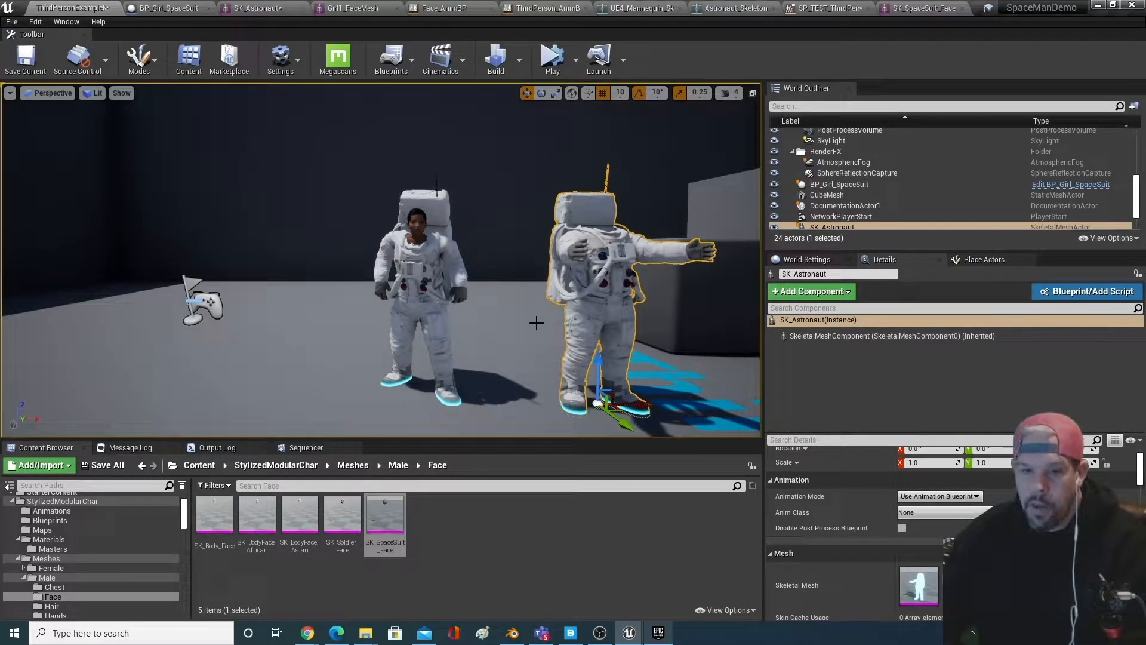
middle_click_drag(478, 287, 442, 274)
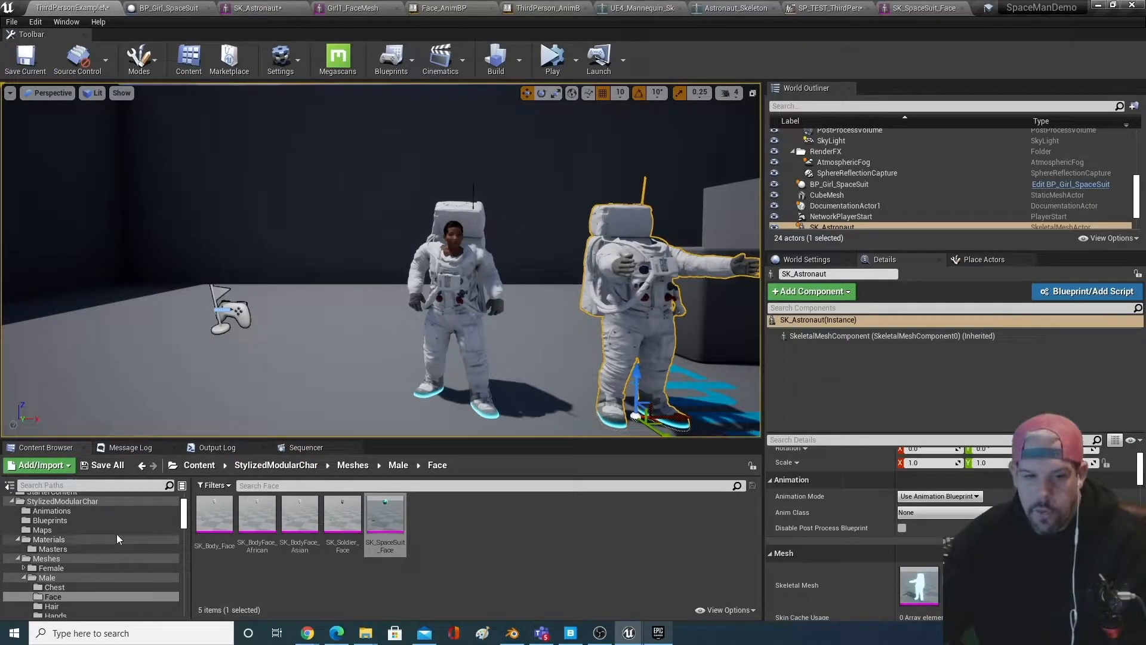
- Browse the MissionAR content to the ThirdParty/Nasa/Astronaut/staticmesh folder, checking the neighbouring skeleton folder as well
scroll(117, 533, "up", 2)
left_click(12, 558)
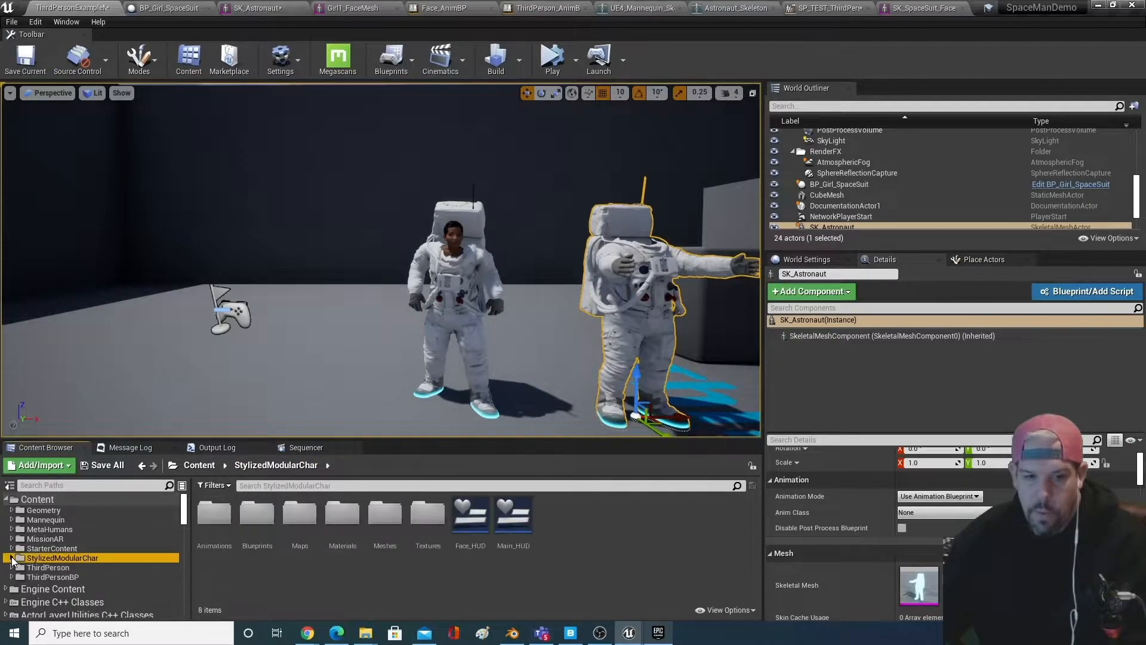
double_click(66, 541)
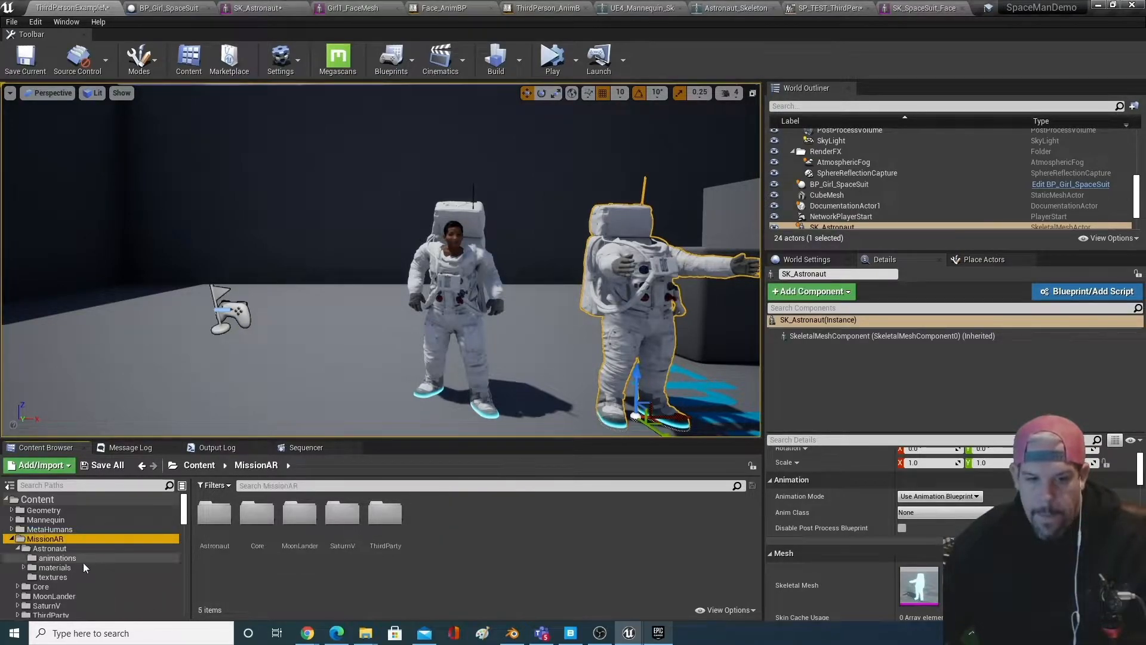
left_click(73, 545)
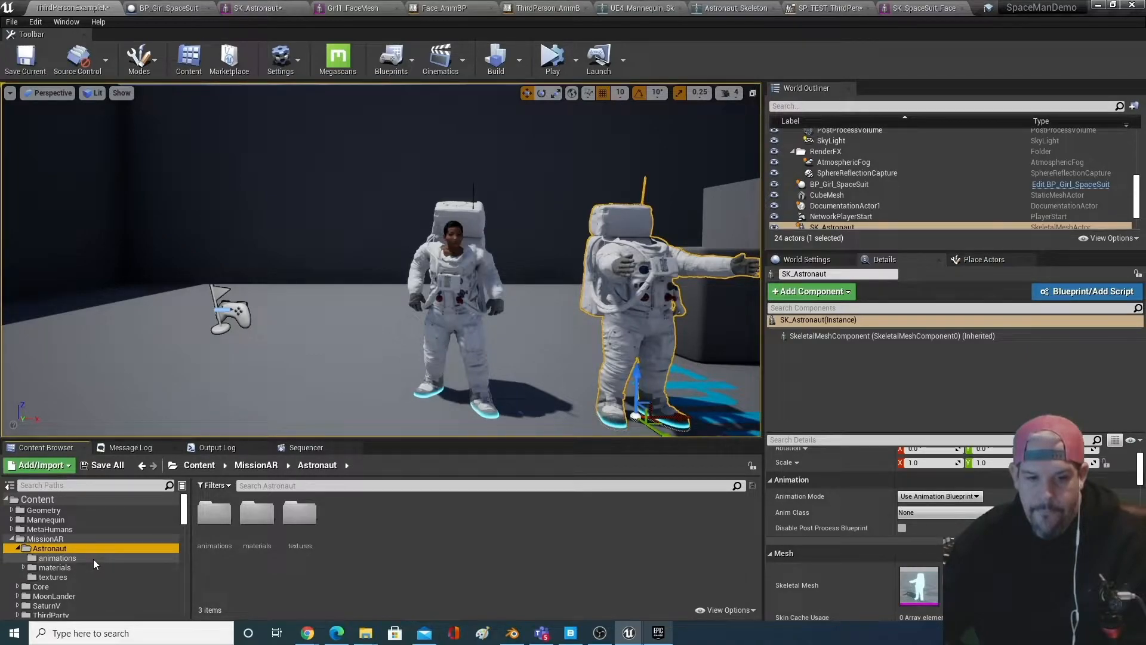
scroll(93, 559, "down", 2)
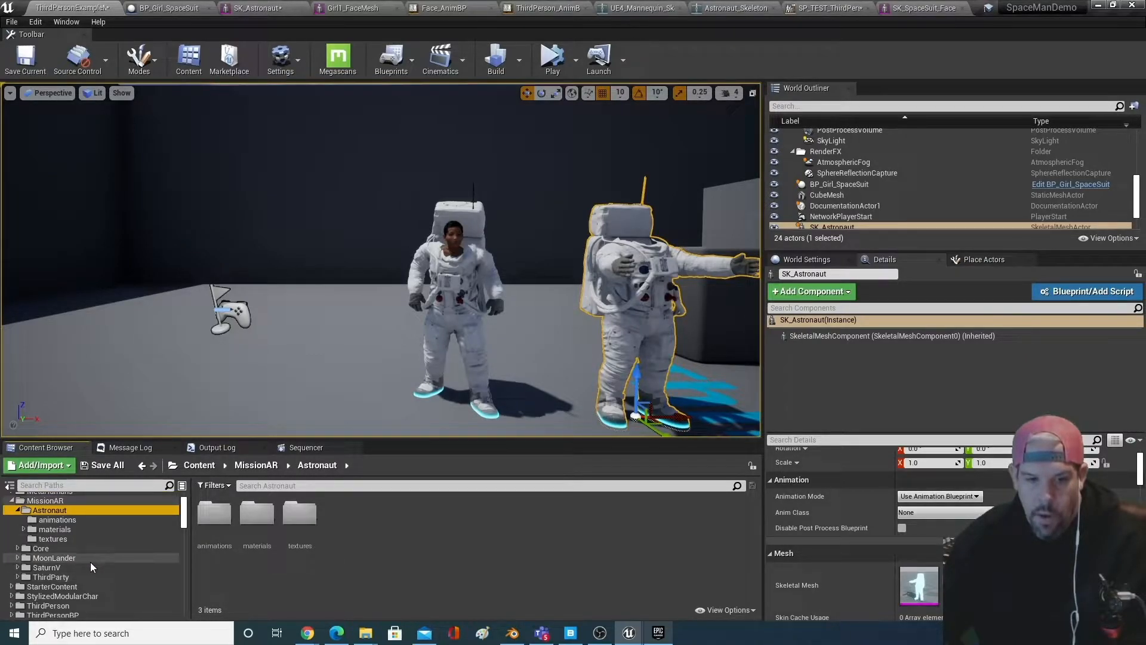
double_click(84, 577)
double_click(86, 586)
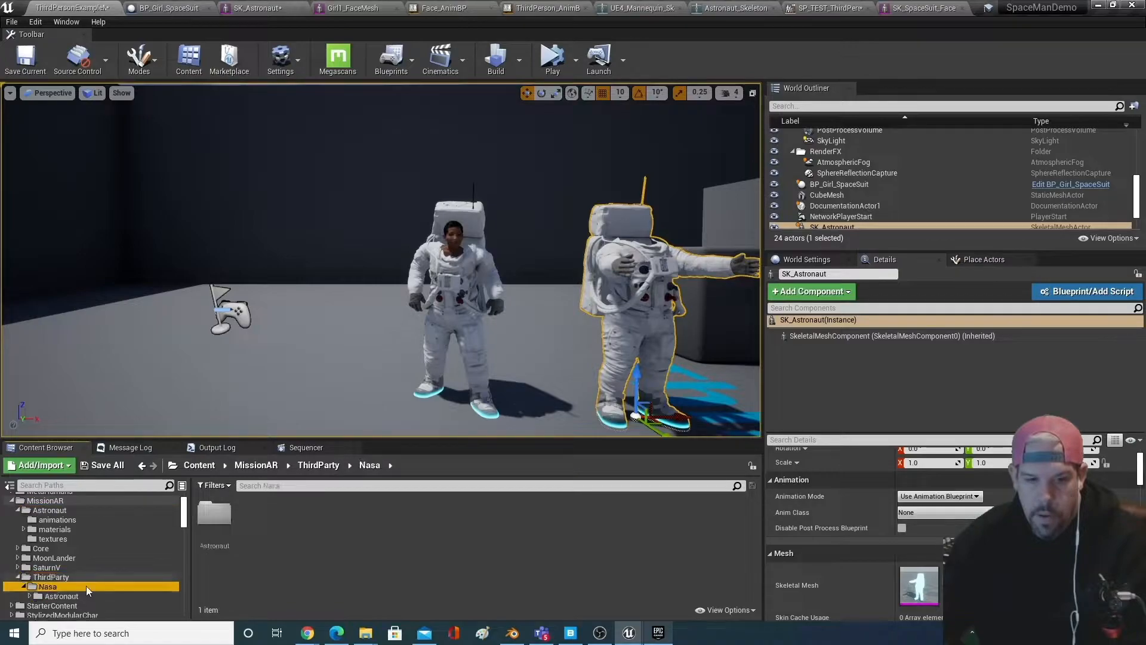
double_click(99, 597)
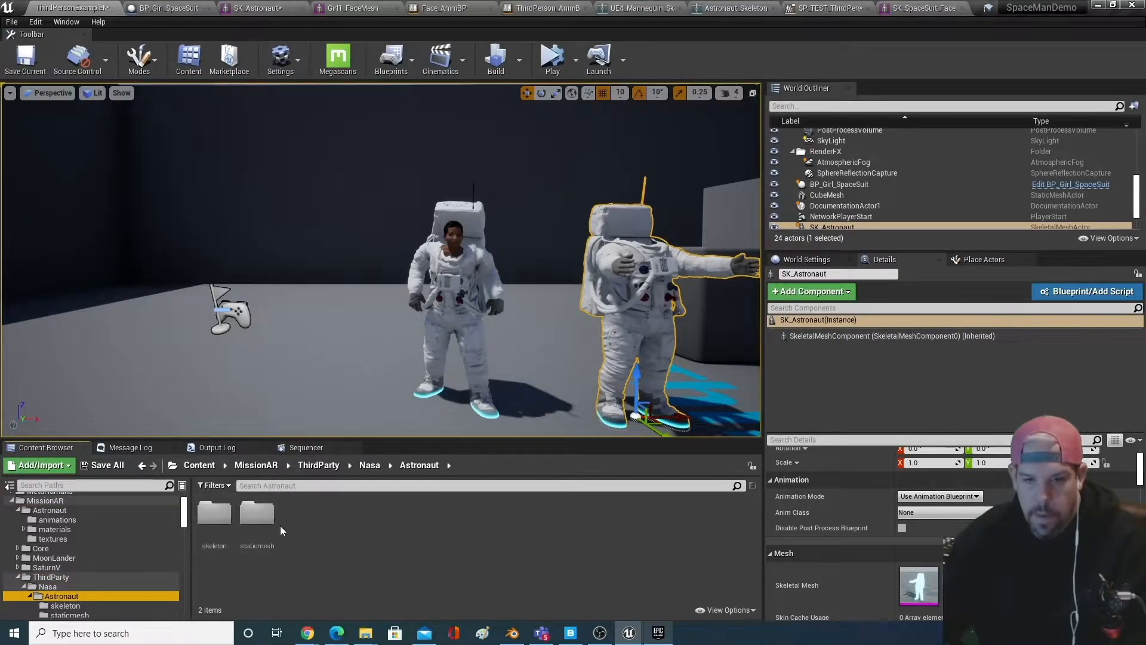
double_click(263, 517)
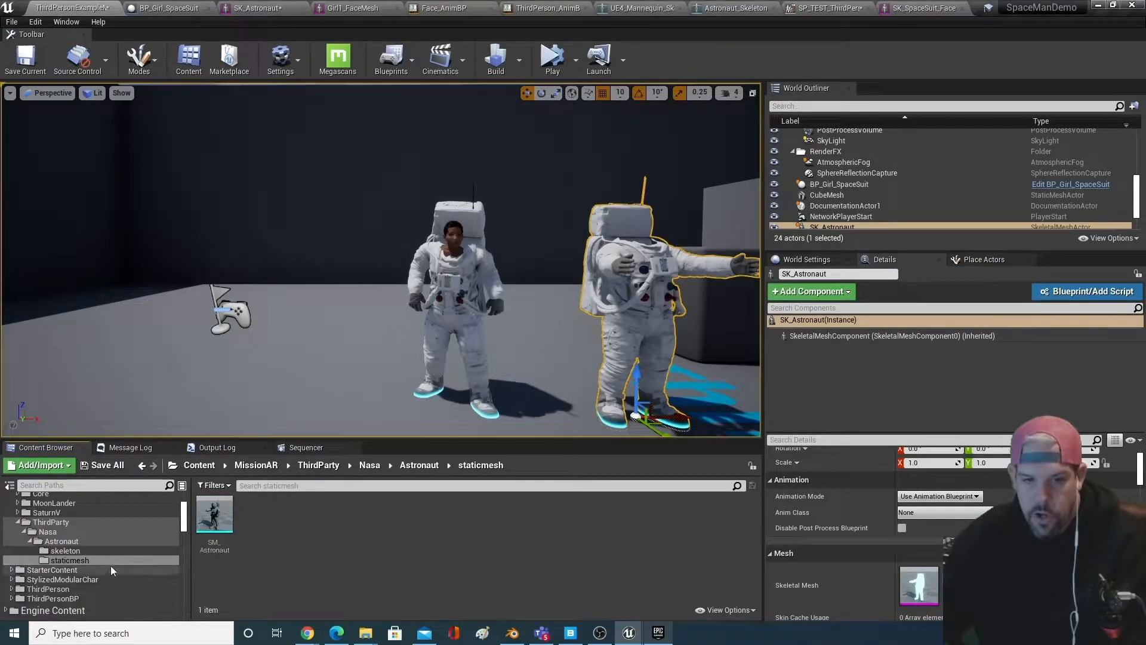
left_click(85, 551)
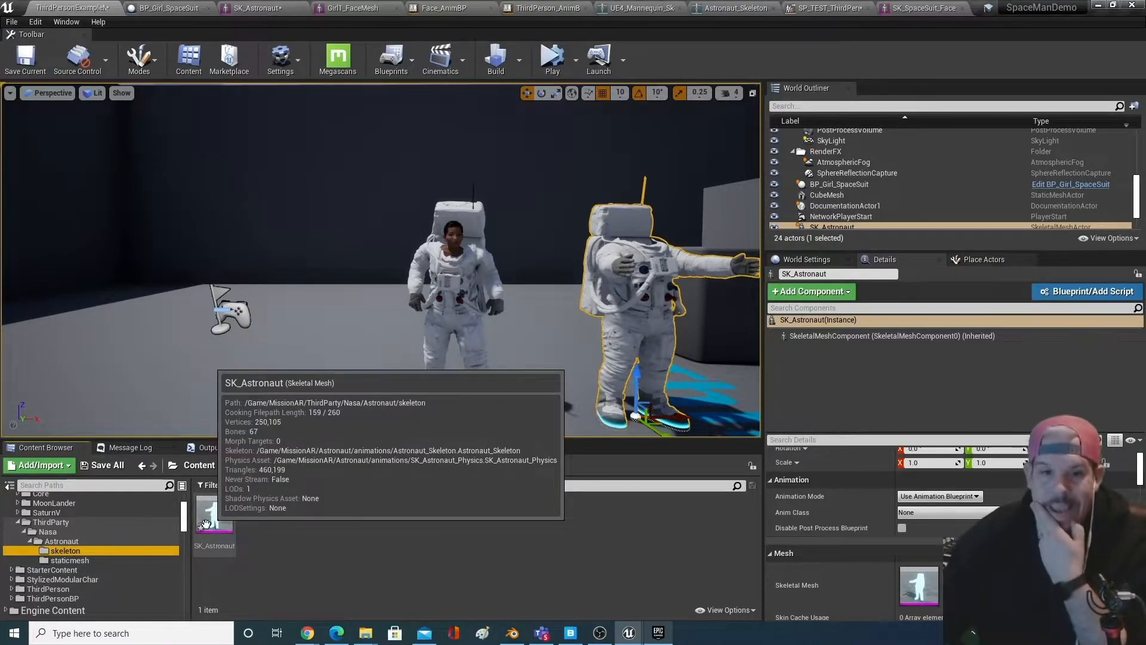
left_click(83, 561)
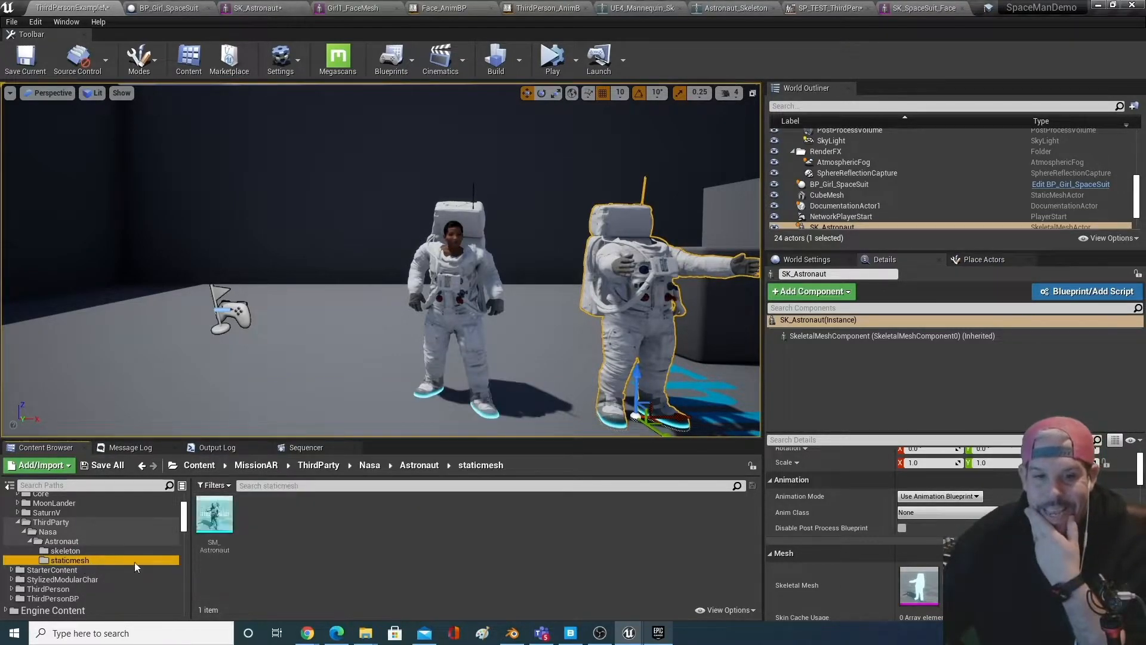
- Load the SM_Astronaut static mesh and duplicate it in the staticmesh folder
double_click(222, 523)
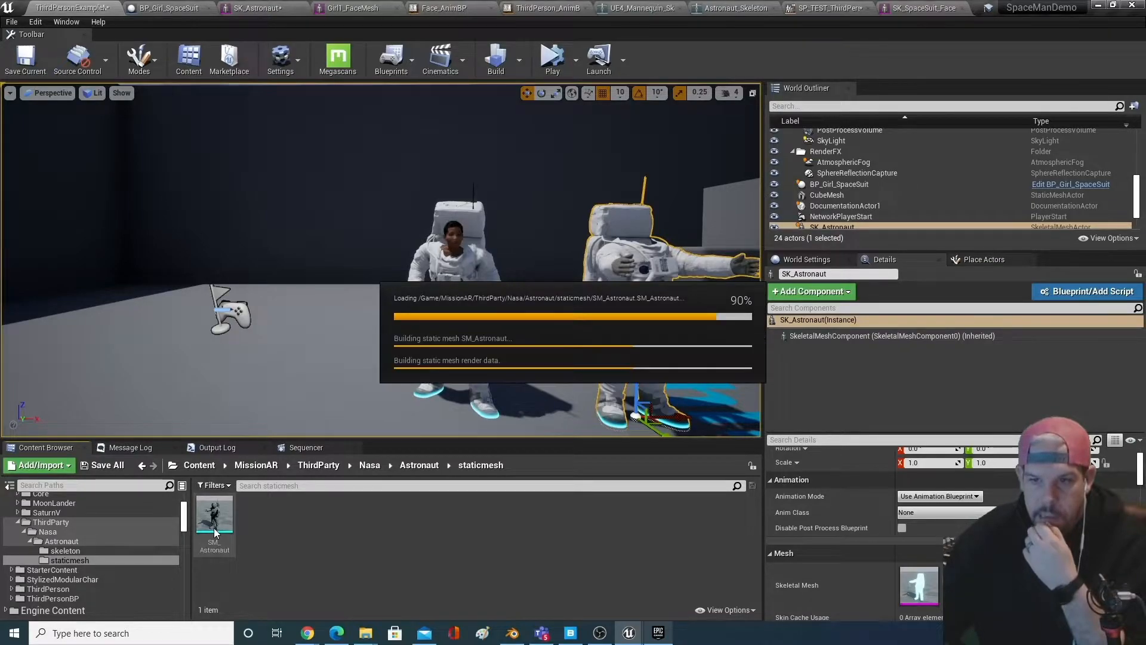
right_click(216, 523)
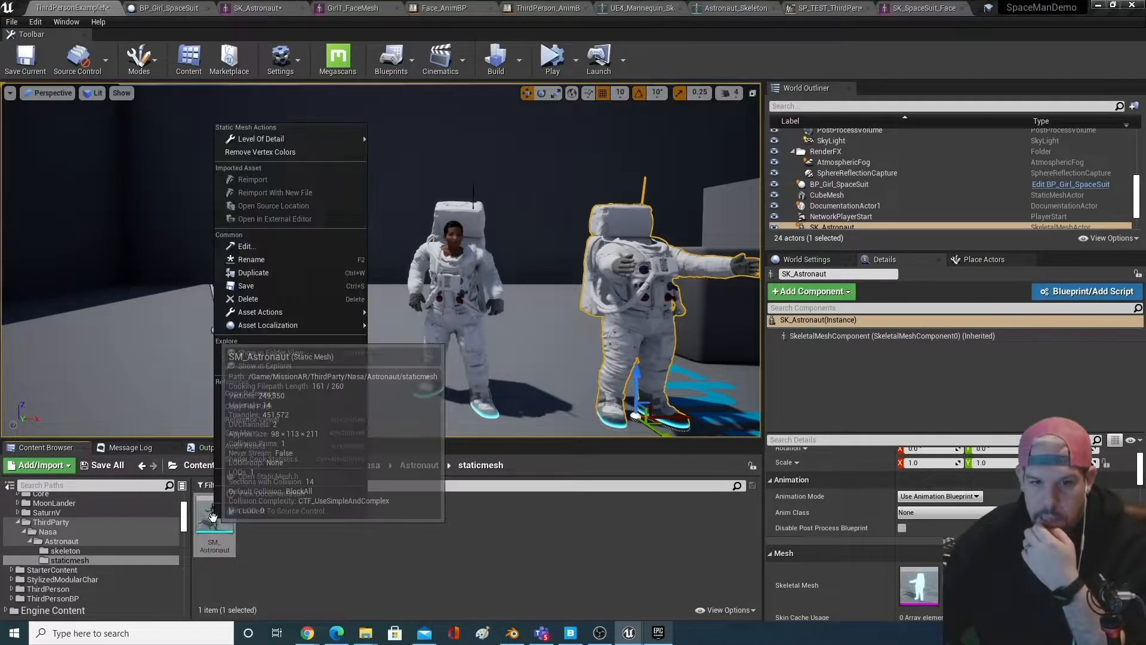
left_click(292, 272)
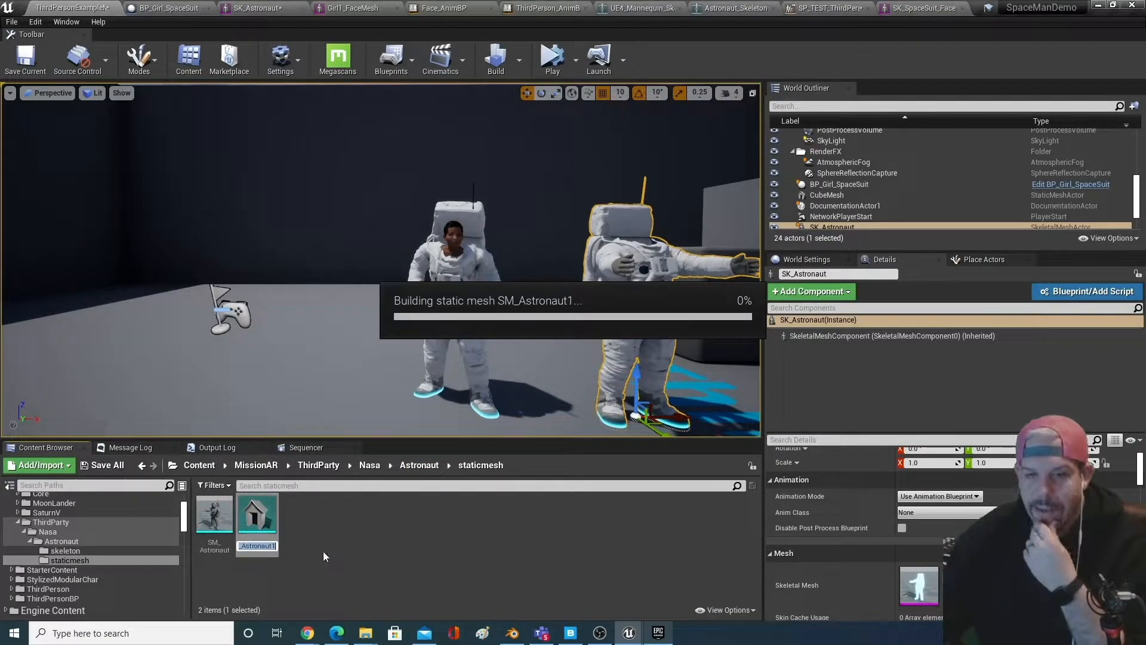
- Export the duplicate SM_Astronaut1 mesh as SM_Astronaut_Helmet.FBX into D:/3D Assets/Blender Exports, keeping the default FBX export options
right_click(257, 518)
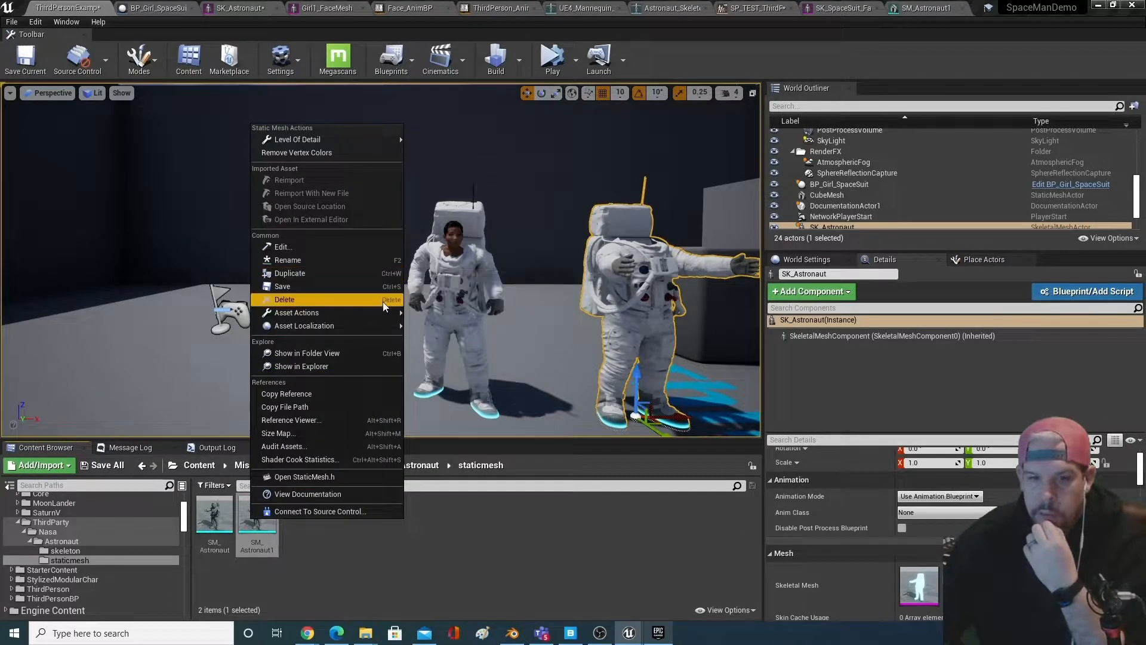
mouse_move(378, 326)
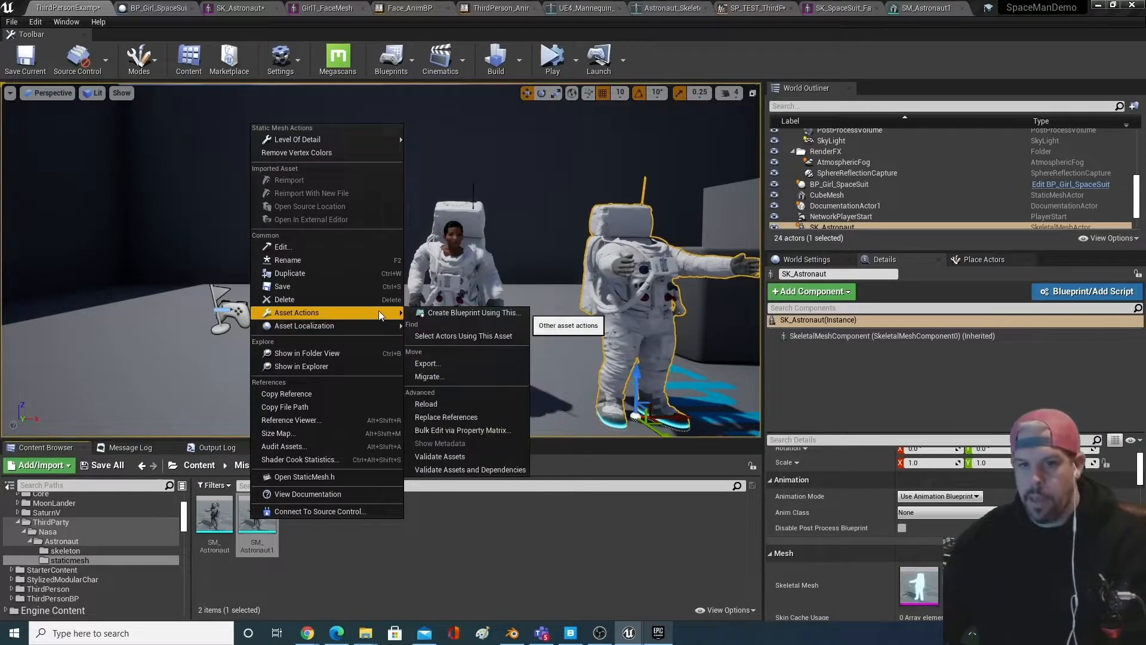
left_click(477, 367)
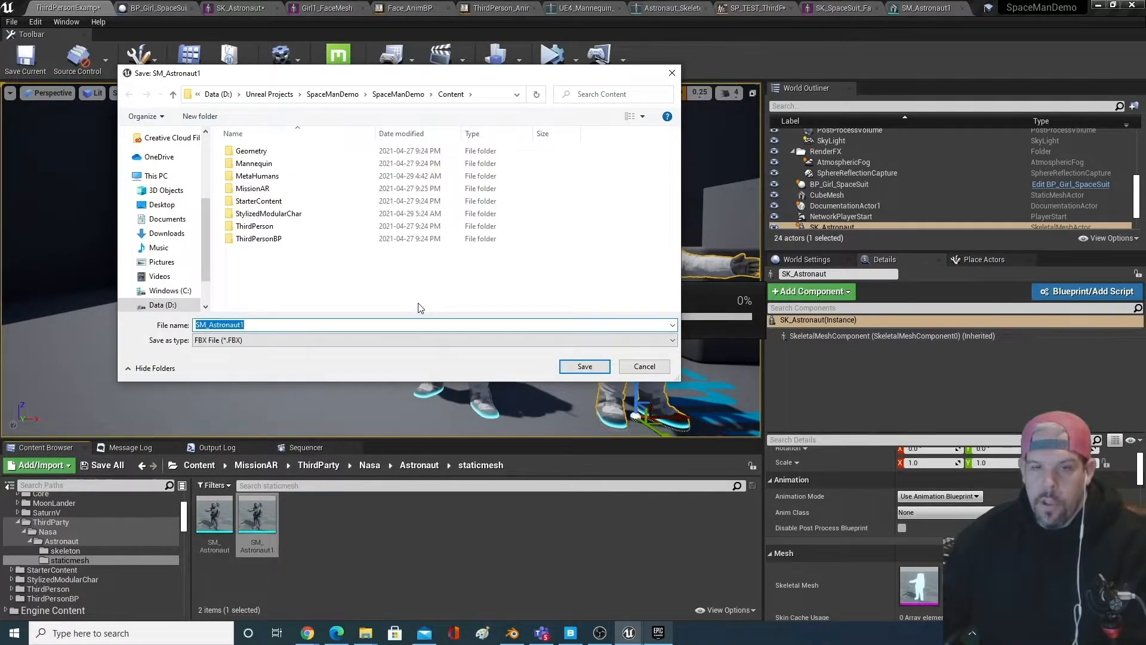
left_click(161, 306)
double_click(284, 160)
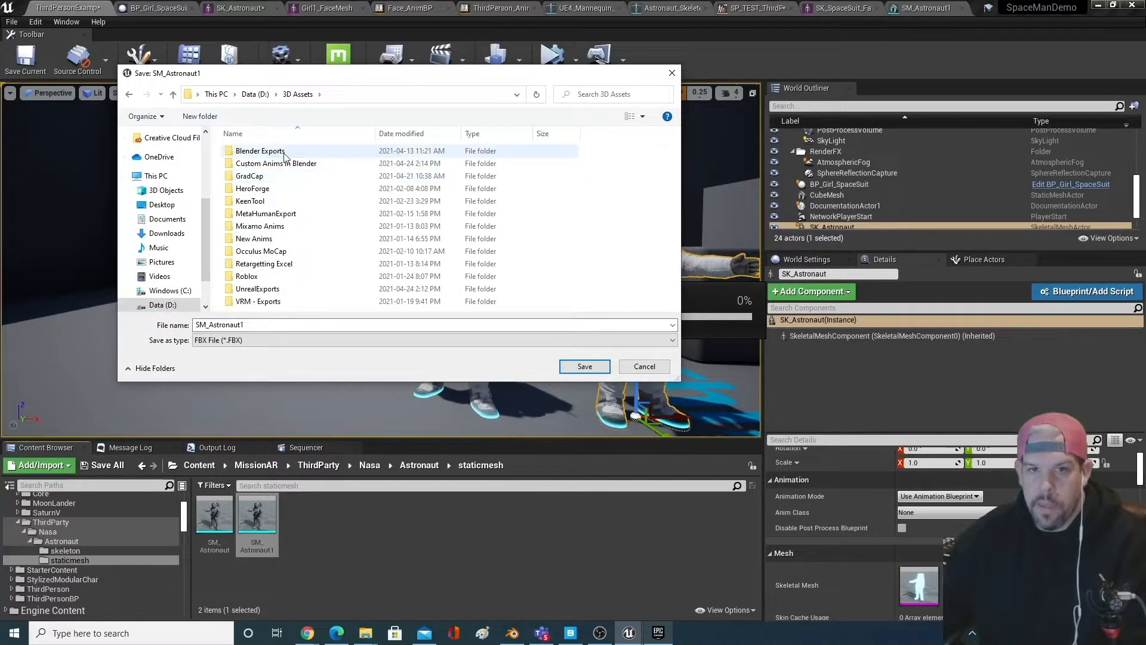
double_click(285, 153)
double_click(263, 325)
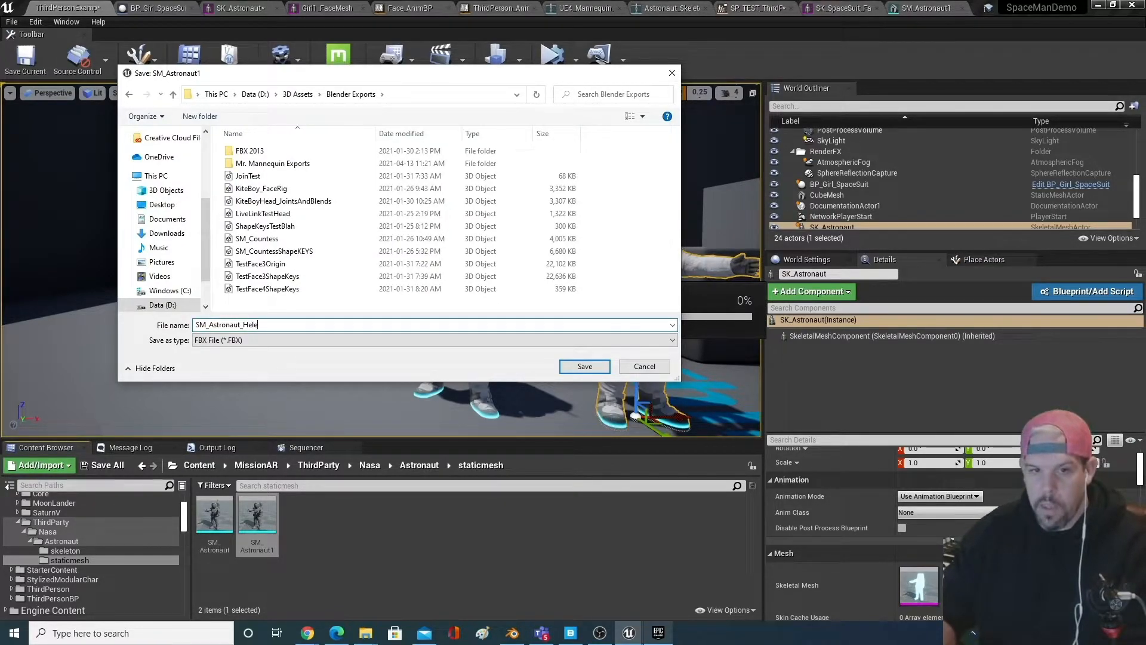
key("Return")
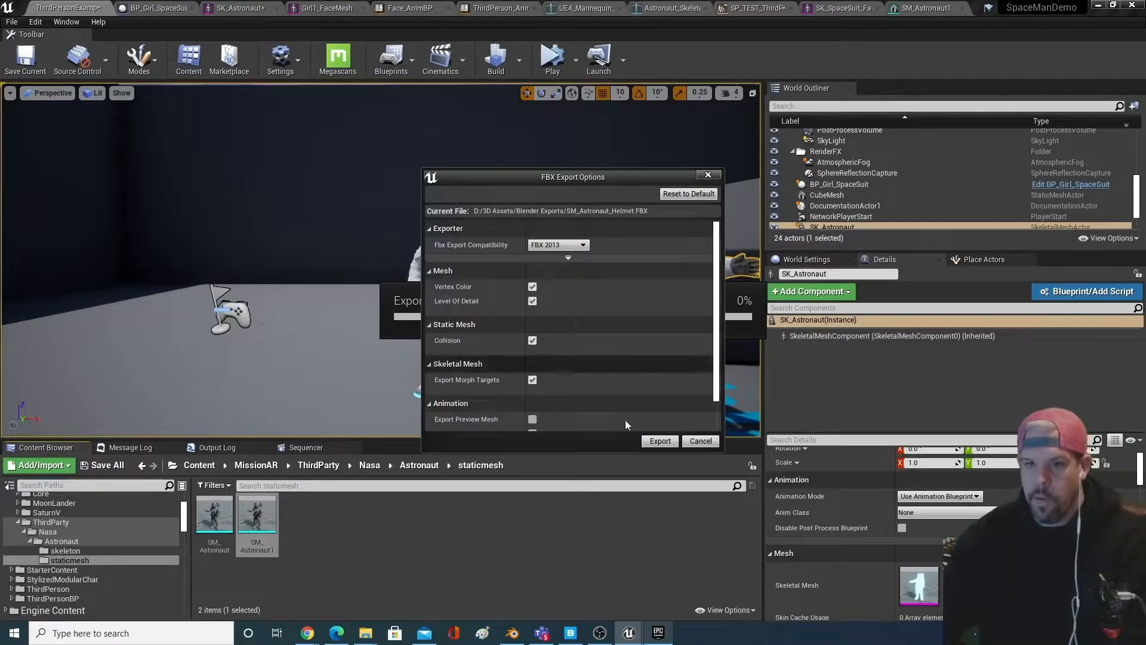
left_click(657, 443)
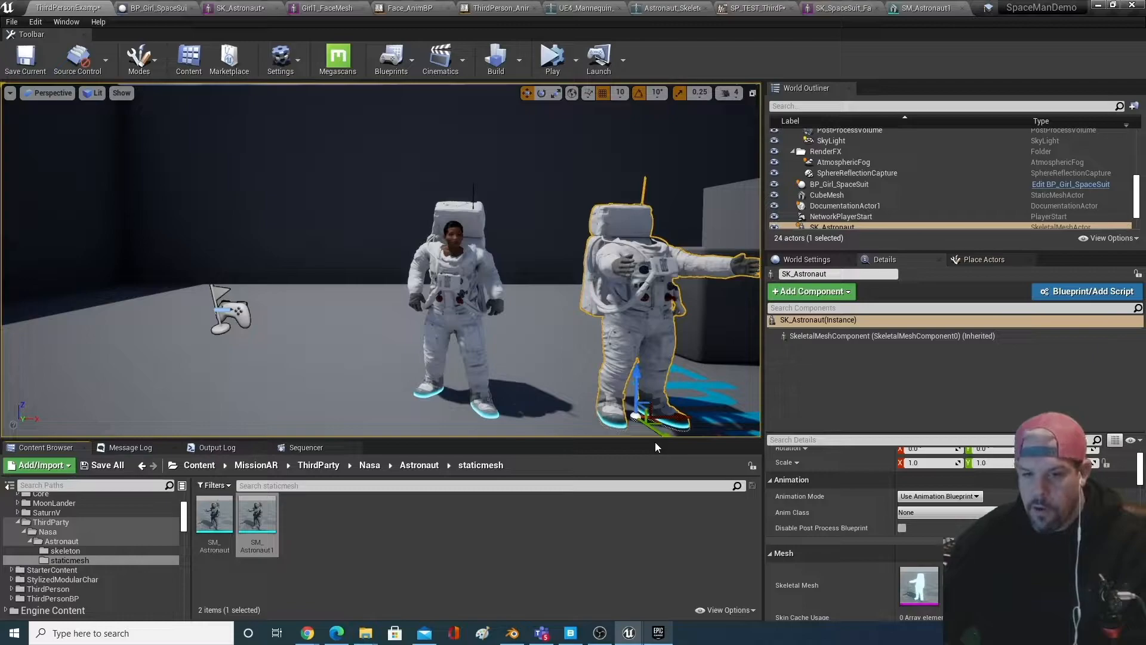
- Switch to Blender and start a new file, discarding the unsaved changes to SpaceHelmet
left_click(512, 633)
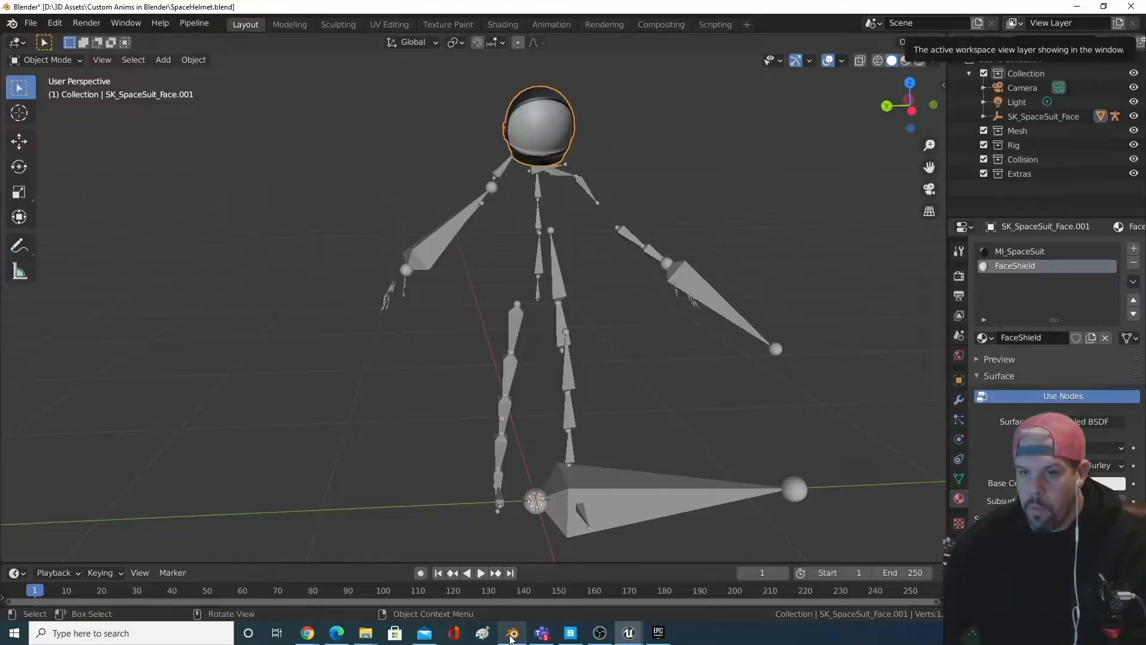
left_click(29, 24)
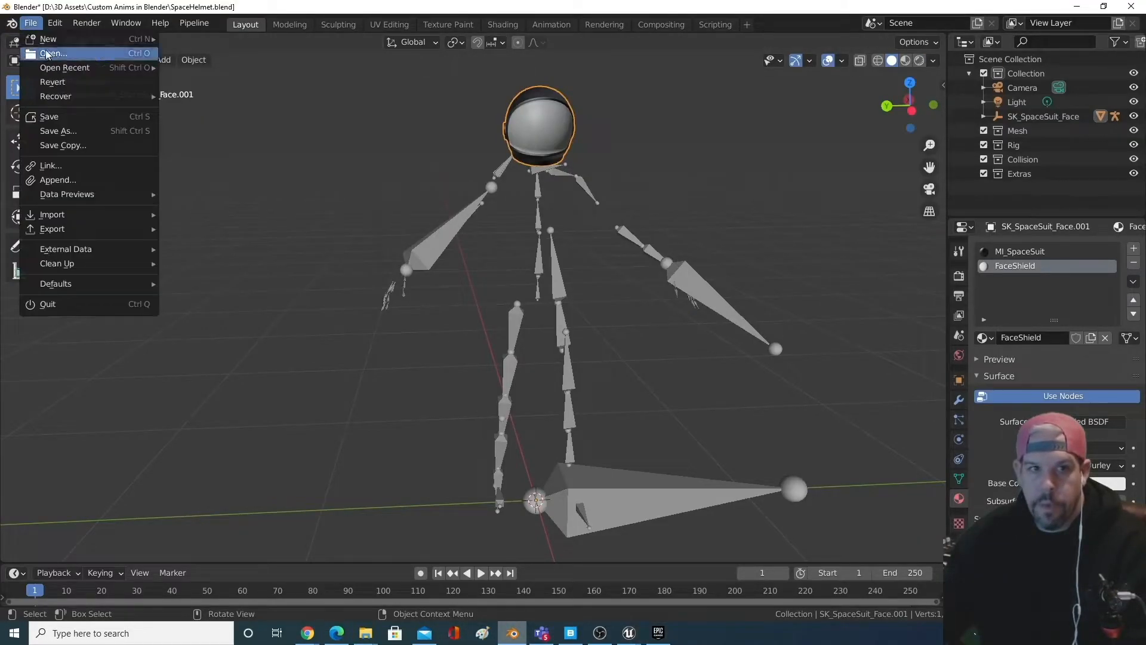
mouse_move(49, 43)
left_click(227, 53)
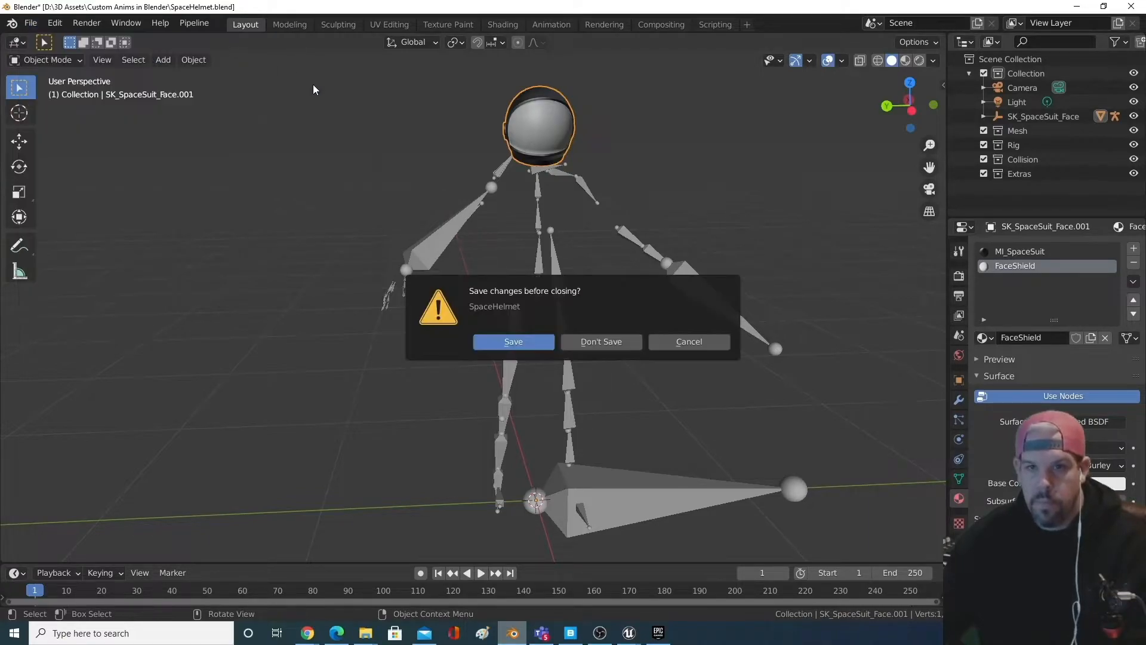
left_click(623, 341)
- Delete the default cube and camera from the new scene
key("x")
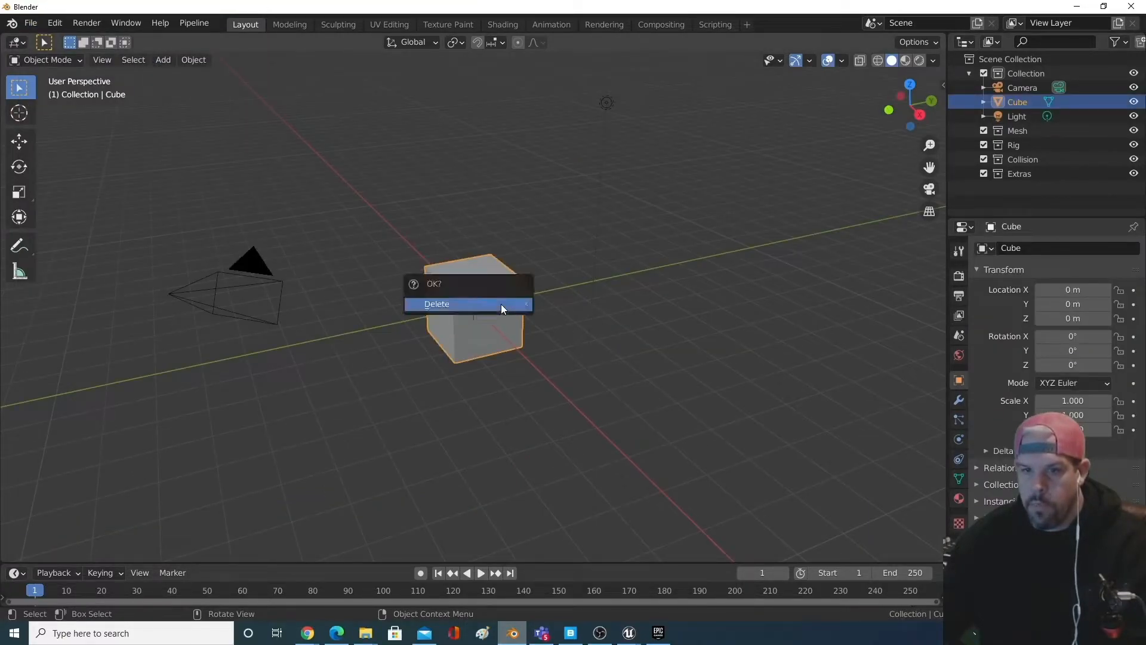
left_click(501, 306)
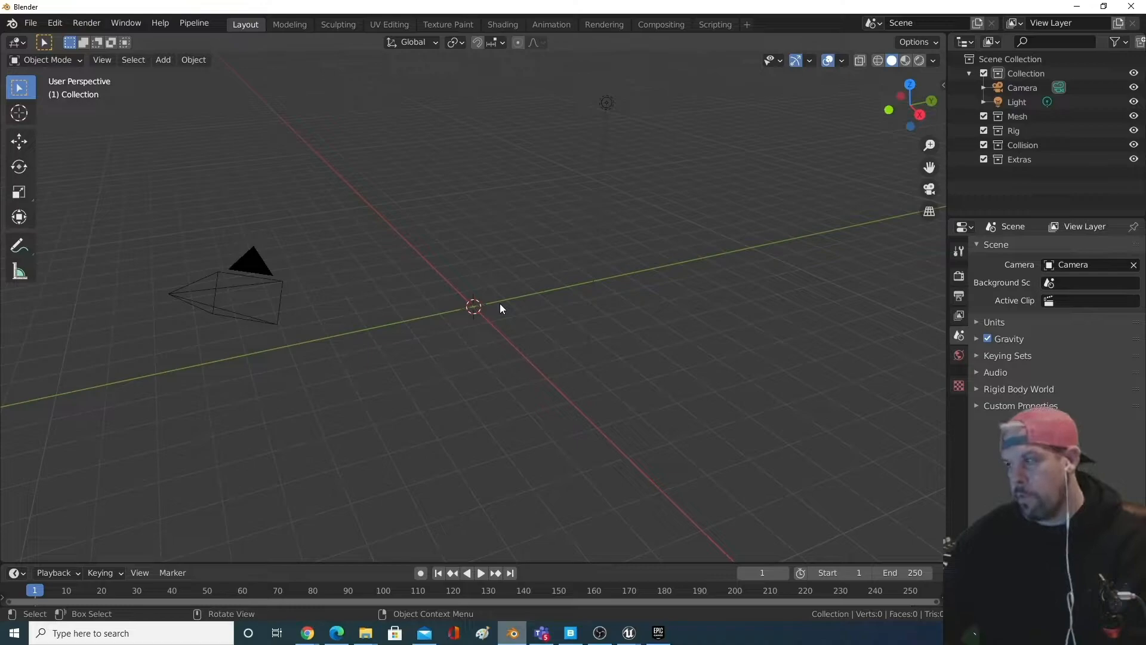
mouse_move(499, 325)
middle_mouse_down()
mouse_move(496, 302)
mouse_move(498, 312)
middle_mouse_up()
left_click(230, 189)
key("x")
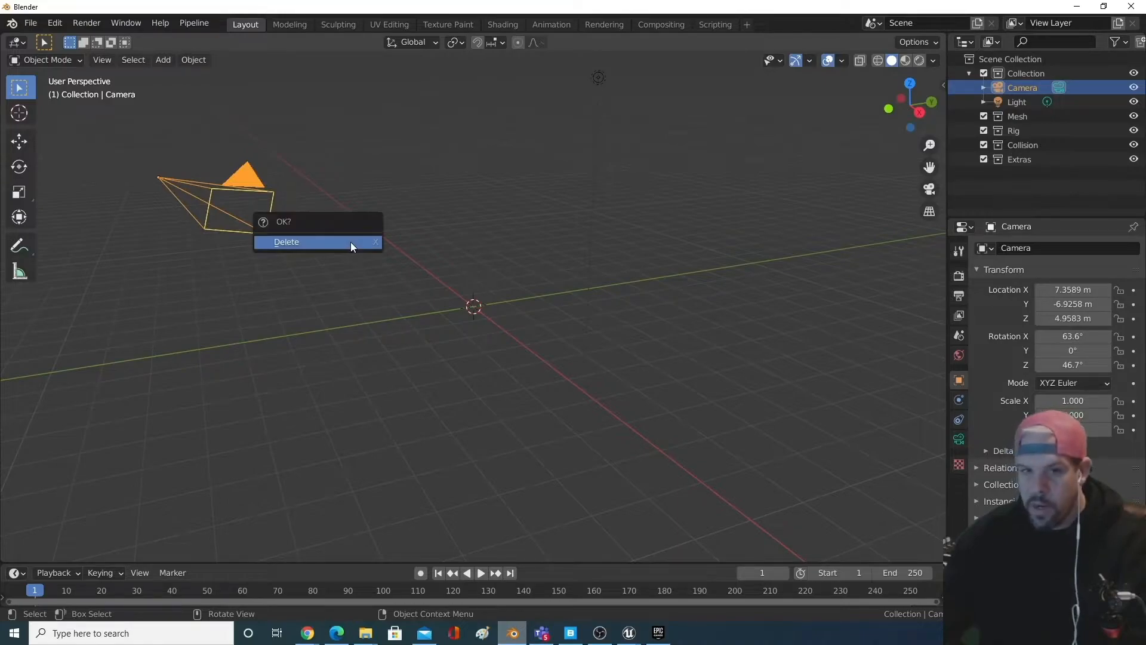
left_click(352, 243)
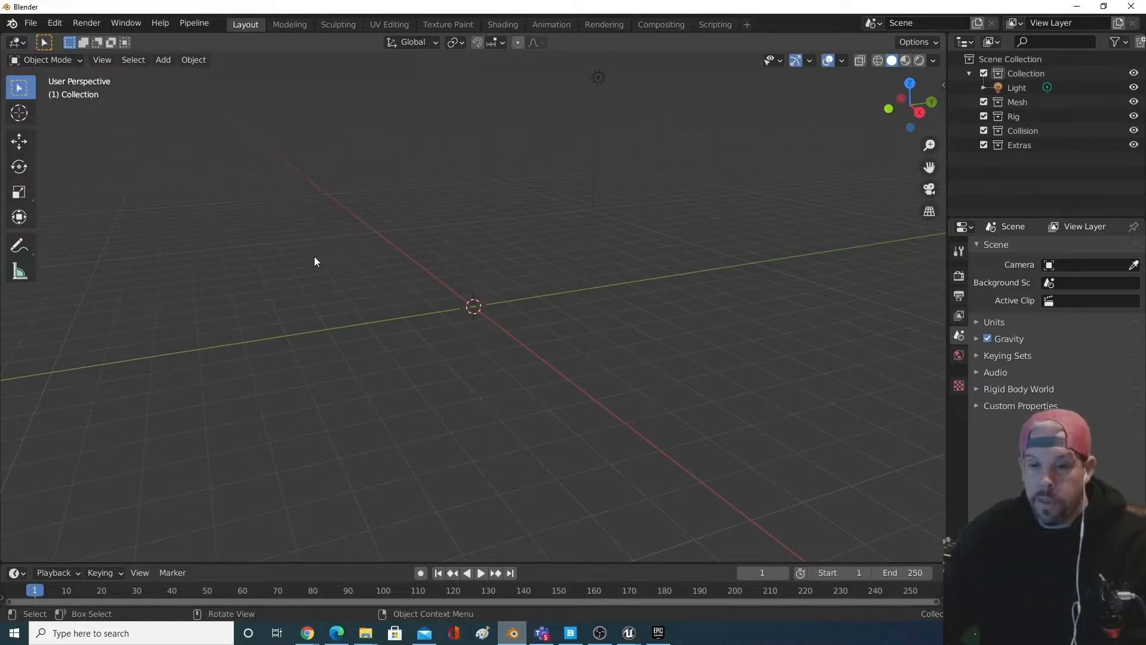
middle_click_drag(402, 351, 440, 349)
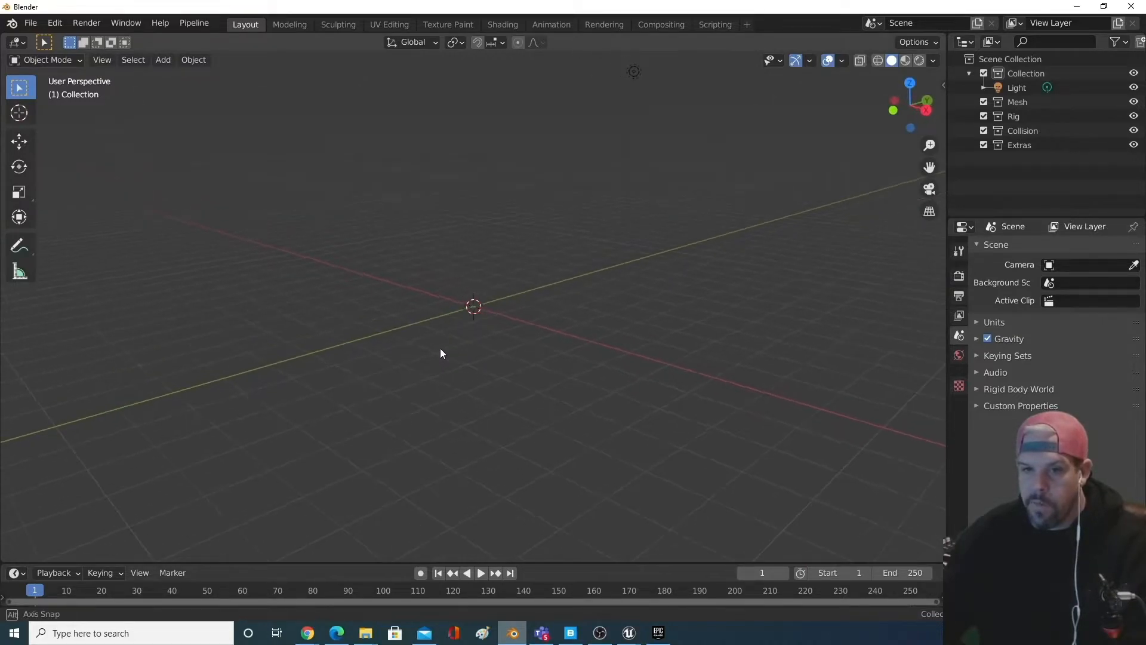
- Start opening an existing Blender file in place of the untitled scene
left_click(31, 25)
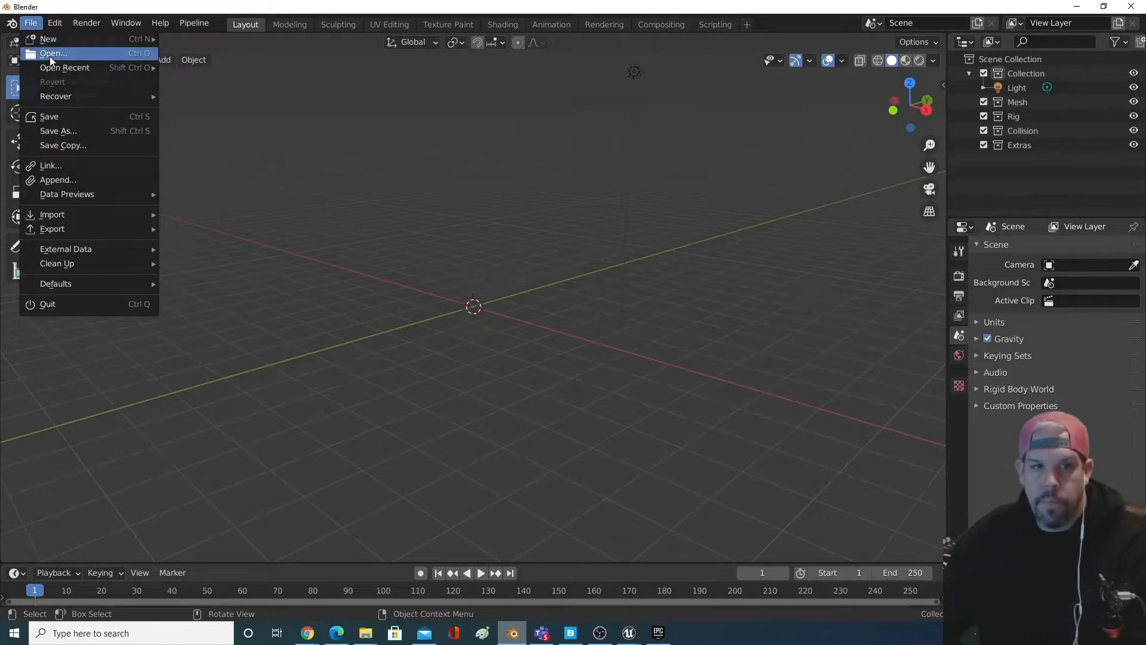
left_click(49, 56)
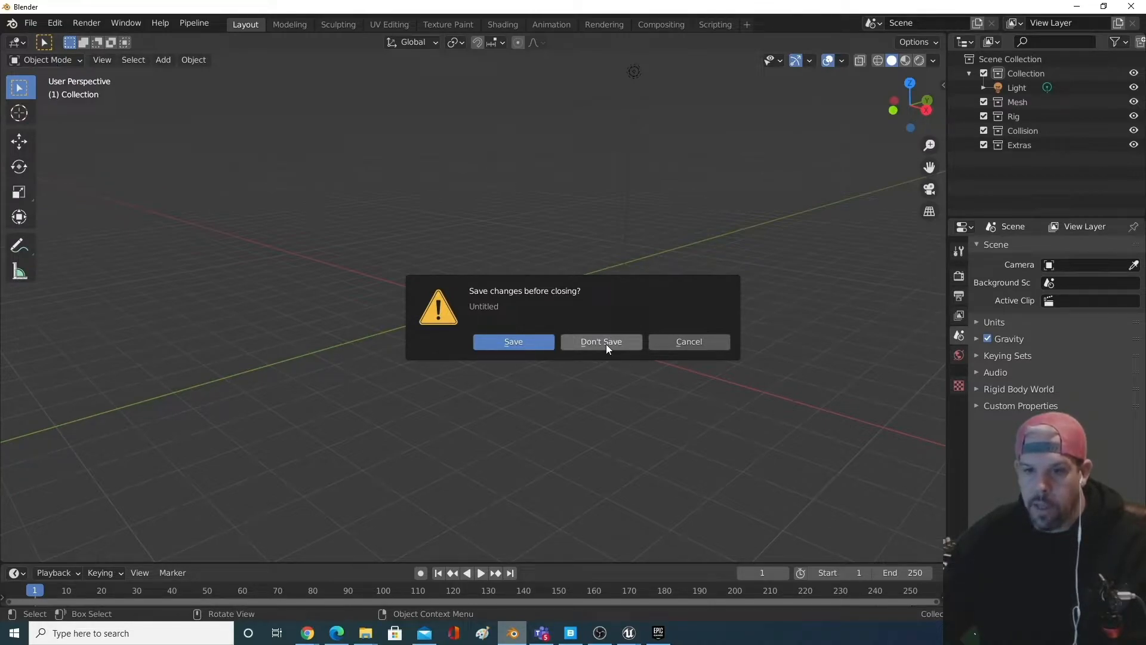
- Dismiss the closing prompt and import SM_Astronaut_Helmet.FBX from D:\3D Assets\Blender Exports
left_click(660, 341)
left_click(34, 26)
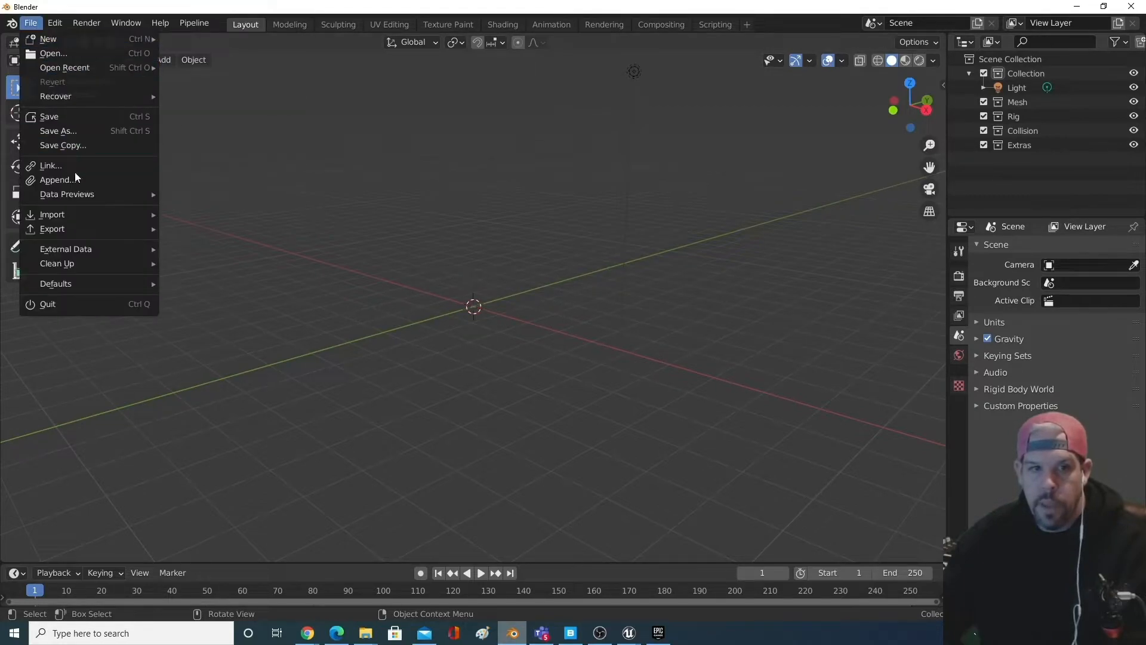
mouse_move(77, 215)
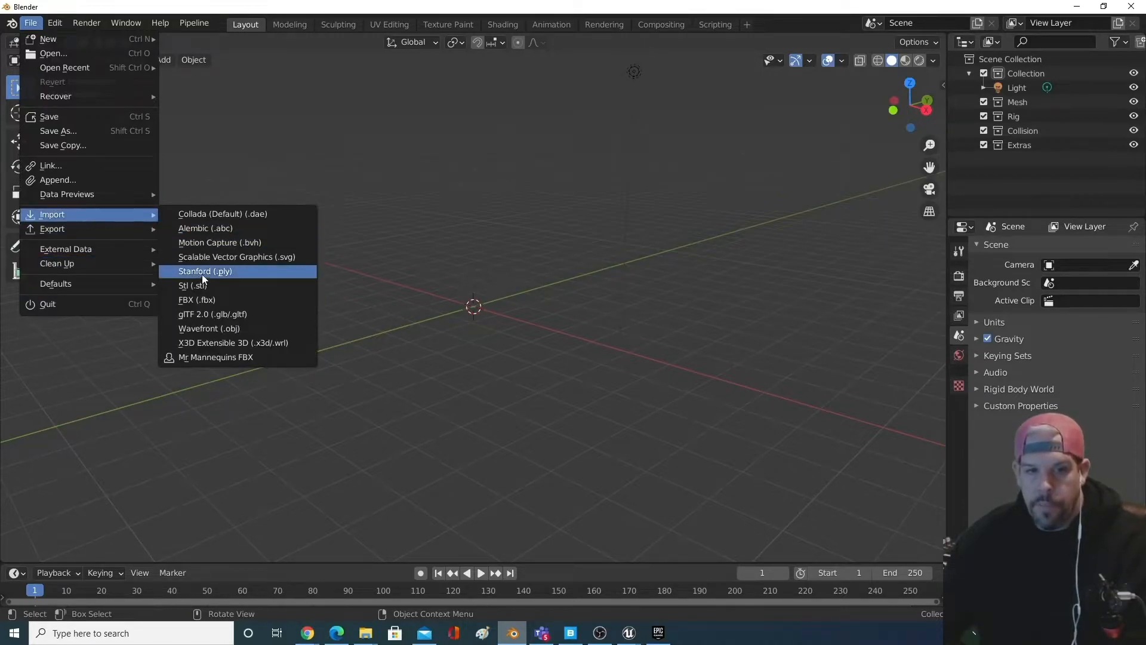
left_click(207, 297)
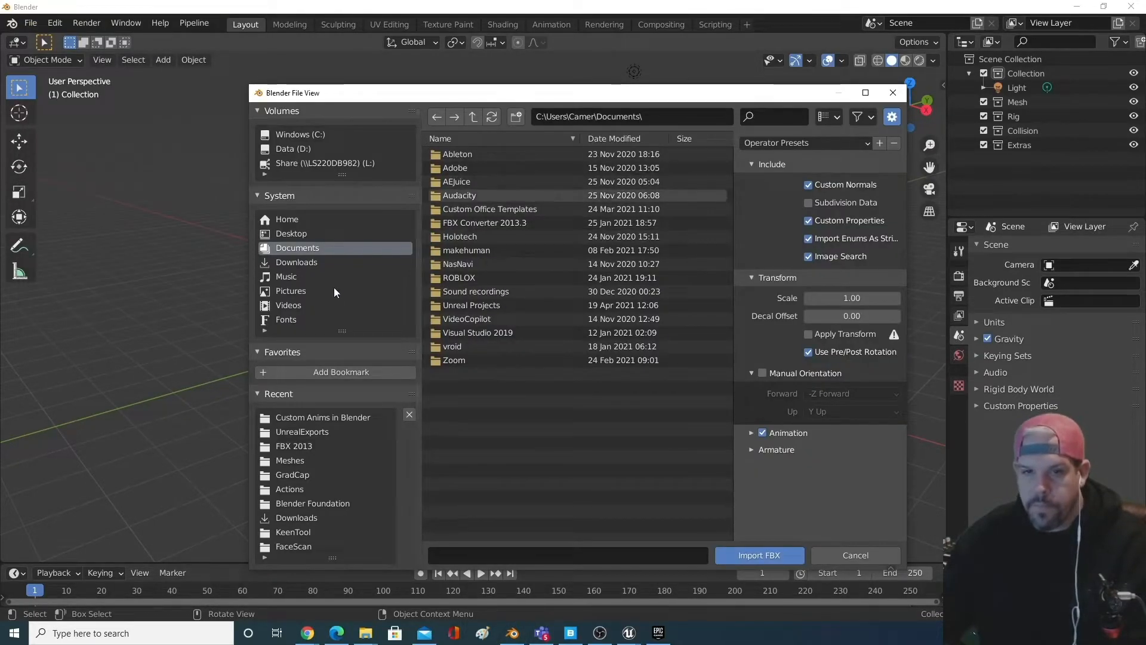
left_click(313, 150)
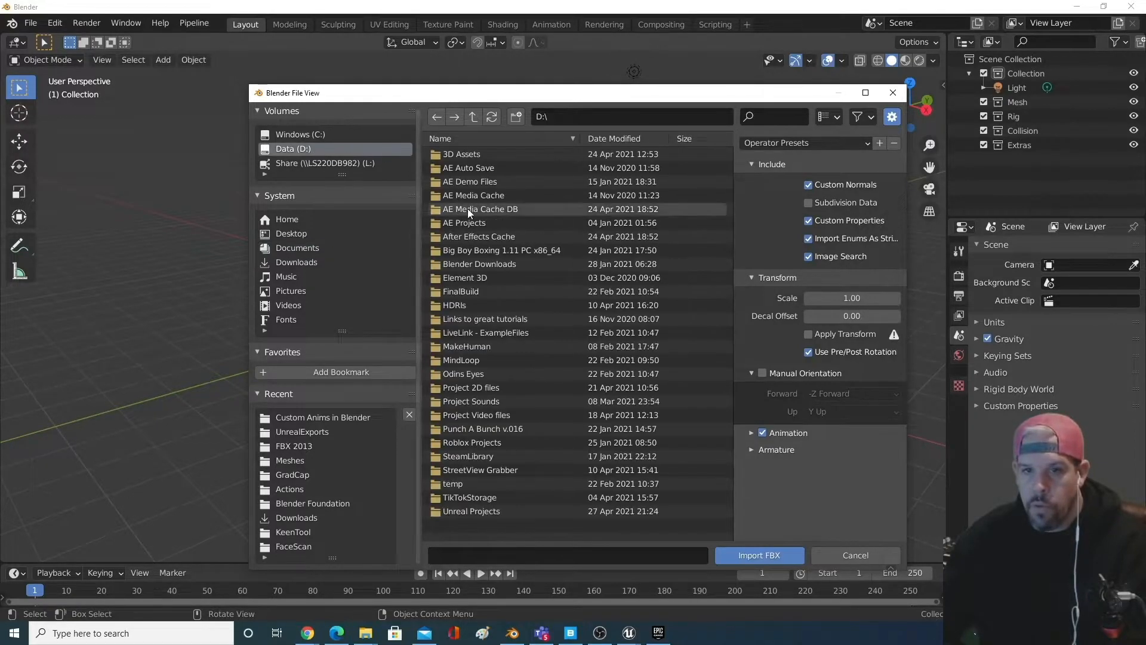
double_click(474, 154)
double_click(507, 154)
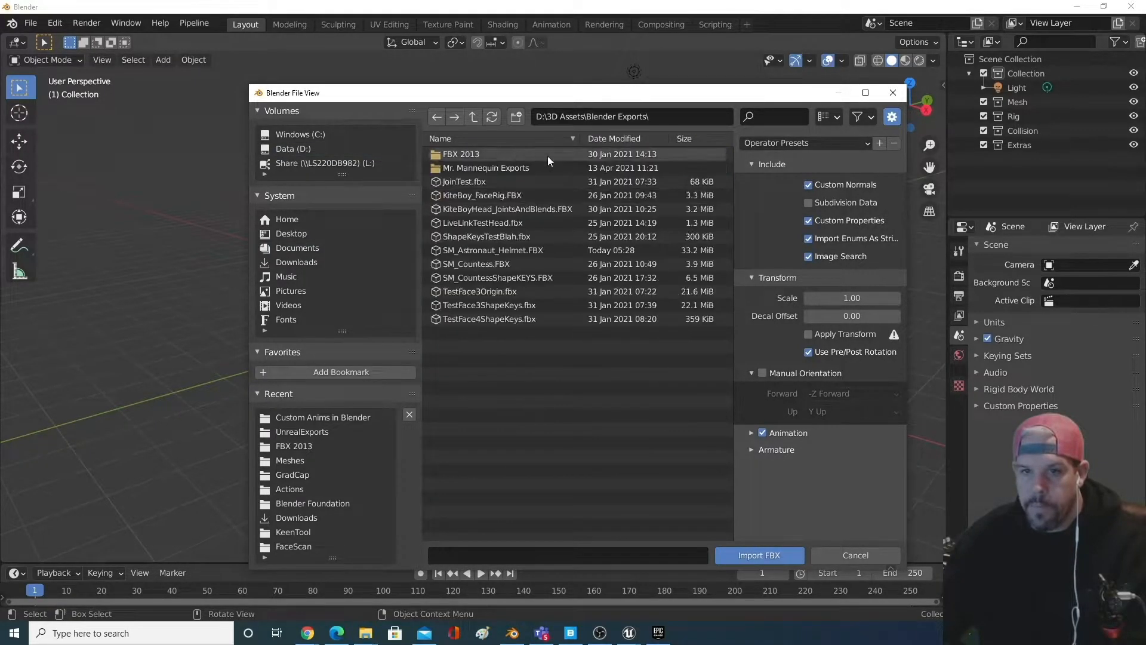
left_click(488, 251)
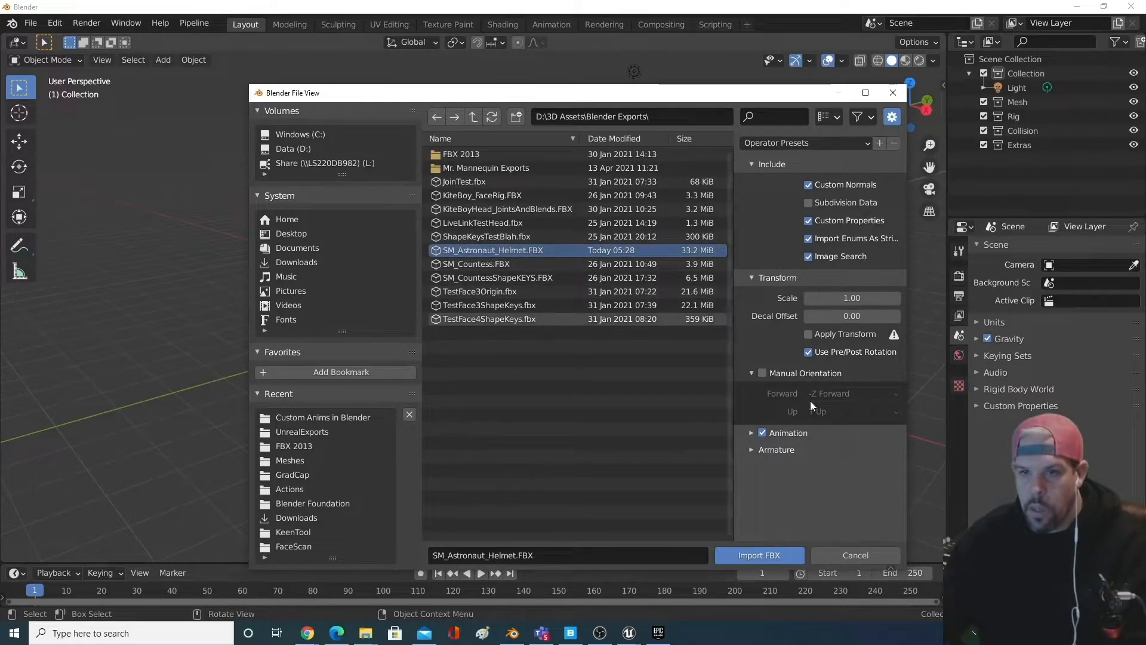
left_click(760, 556)
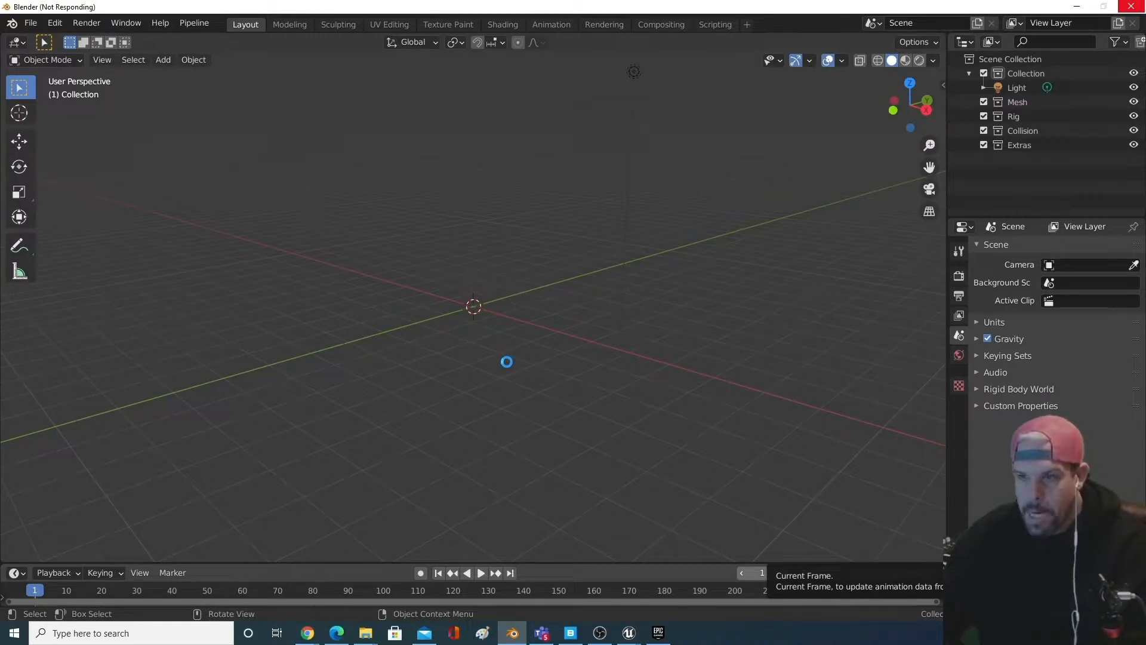
- Delete the UCX_SM_Astronaut1 collision mesh enclosing the astronaut
left_click(507, 361)
middle_click_drag(507, 366, 508, 365)
scroll(520, 382, "up", 5)
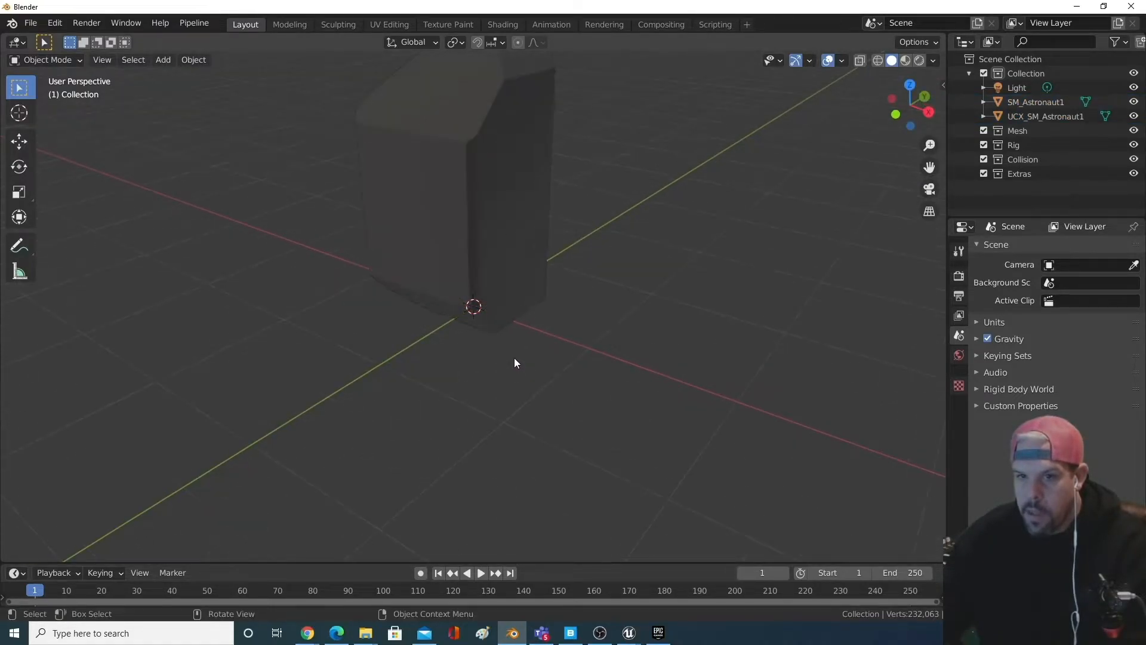
middle_click_drag(563, 340, 432, 314)
left_click(494, 224)
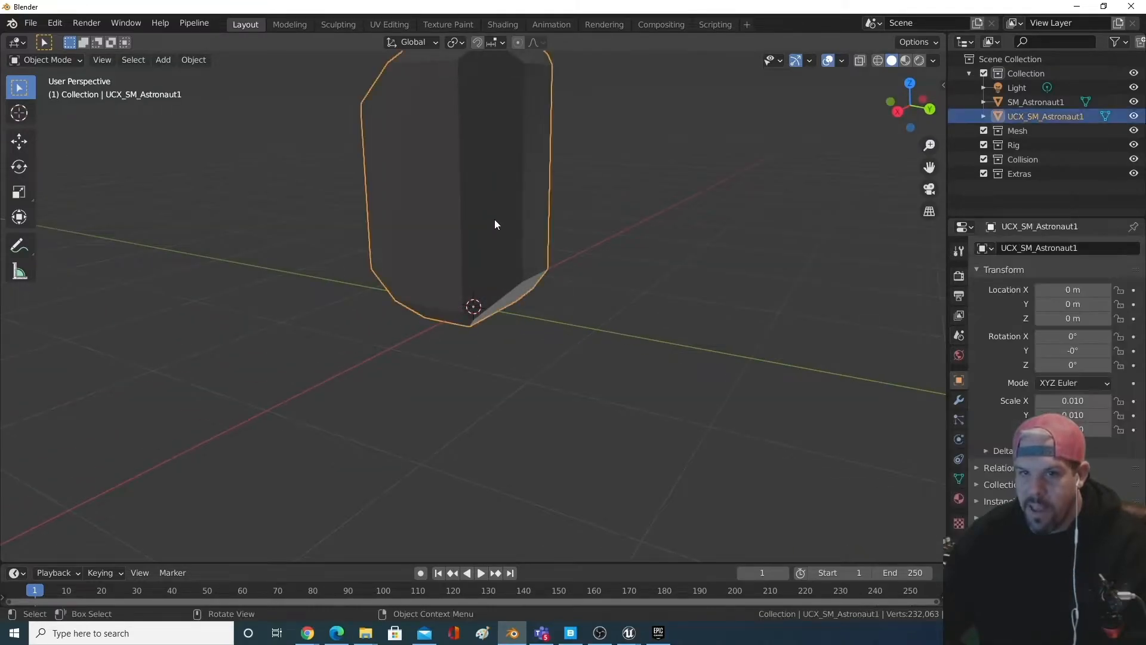
key("Delete")
- Enter Edit Mode on SM_Astronaut1, select the linked crotch panel and delete its vertices
middle_click_drag(602, 343, 819, 335)
middle_click_drag(692, 385, 905, 323)
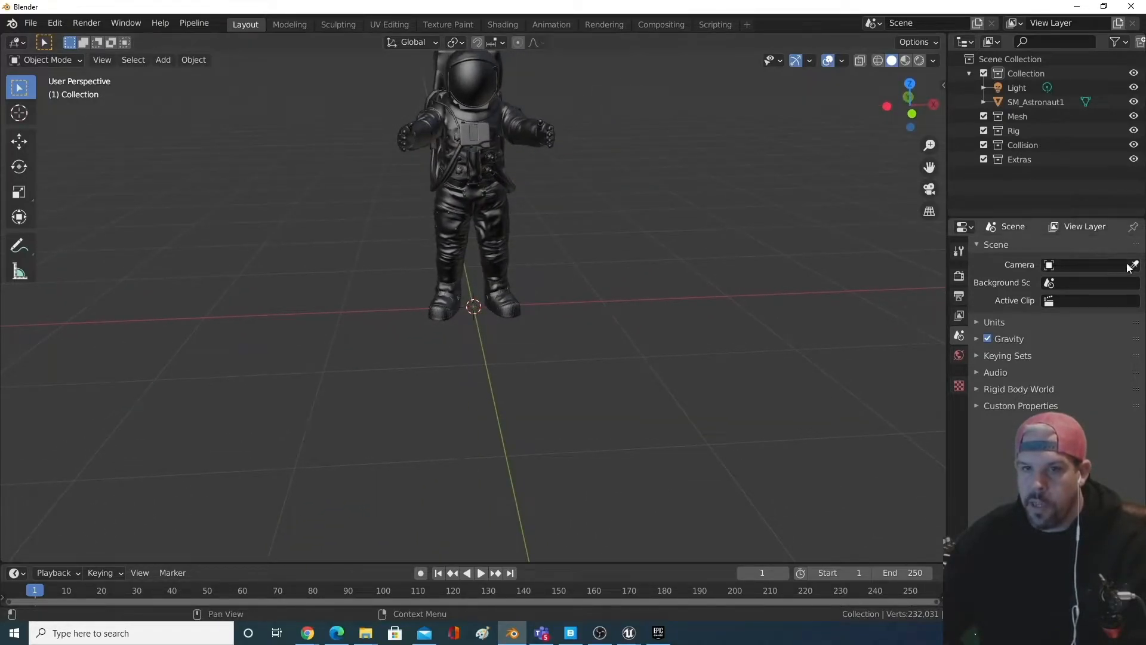
middle_click_drag(561, 257, 463, 80)
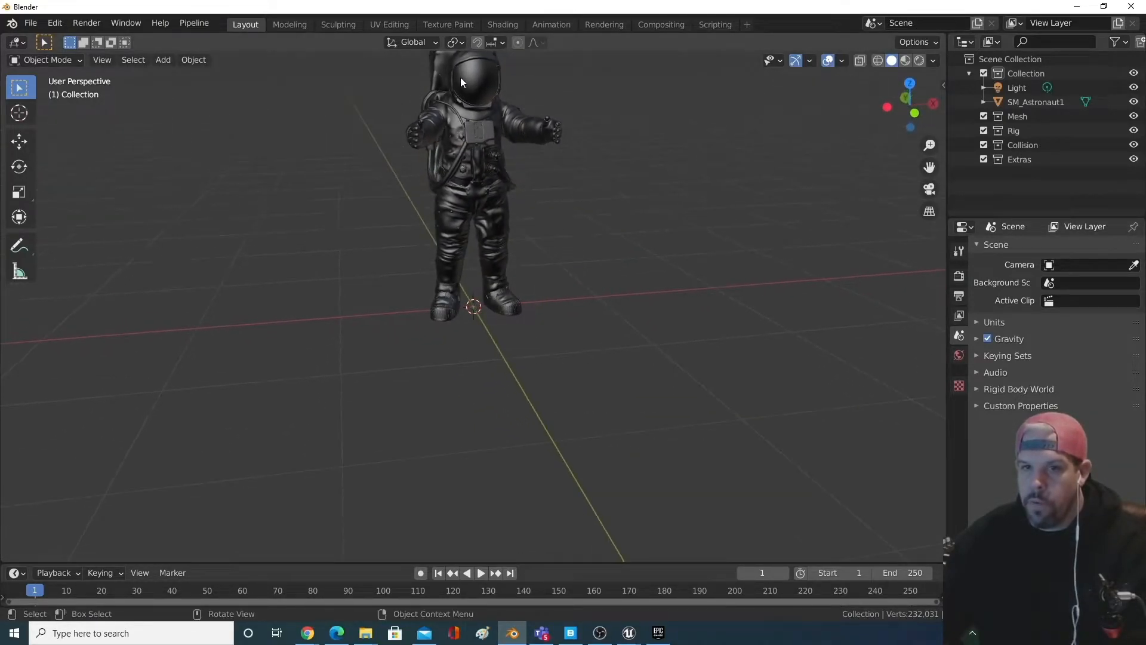
left_click(457, 148)
left_click(50, 62)
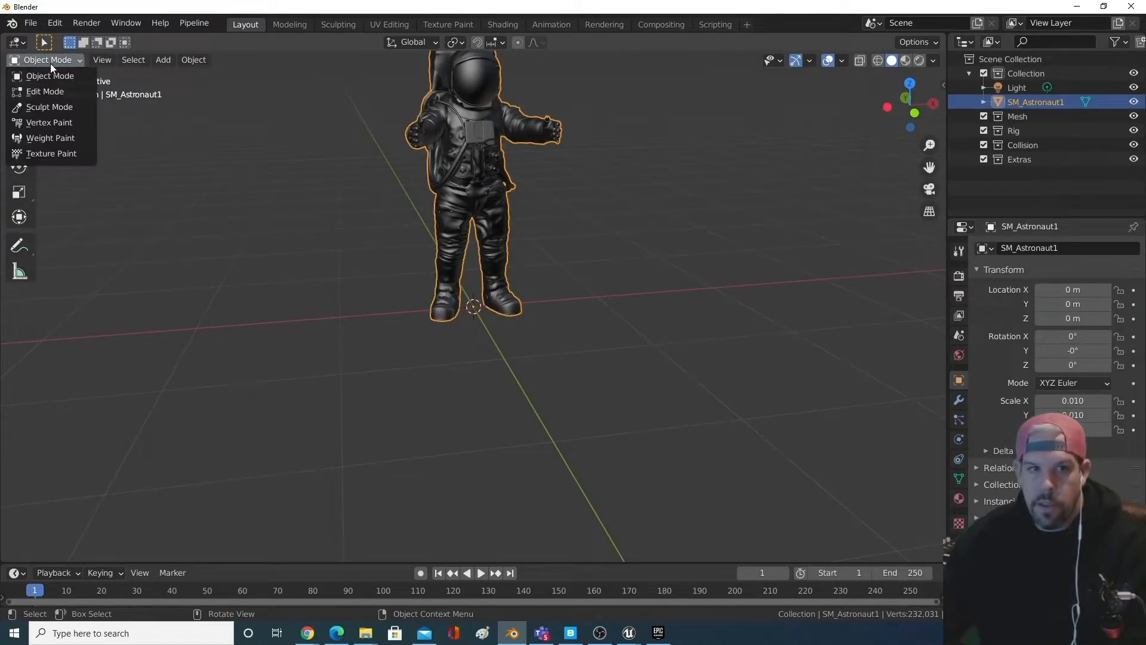
key("Tab")
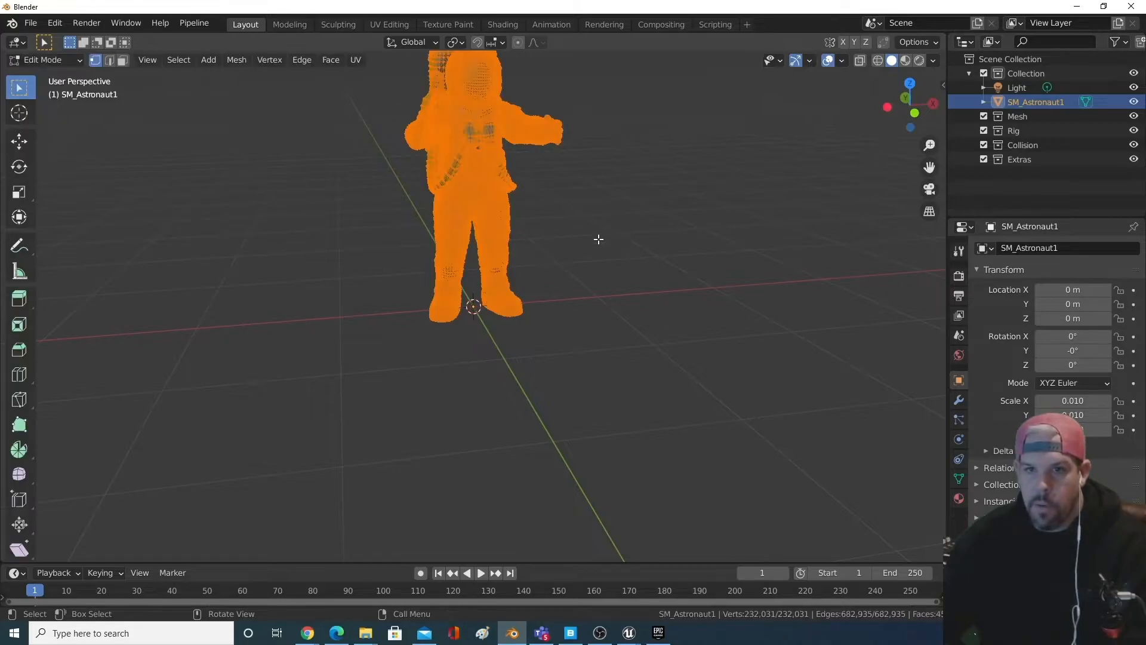
left_click(492, 202)
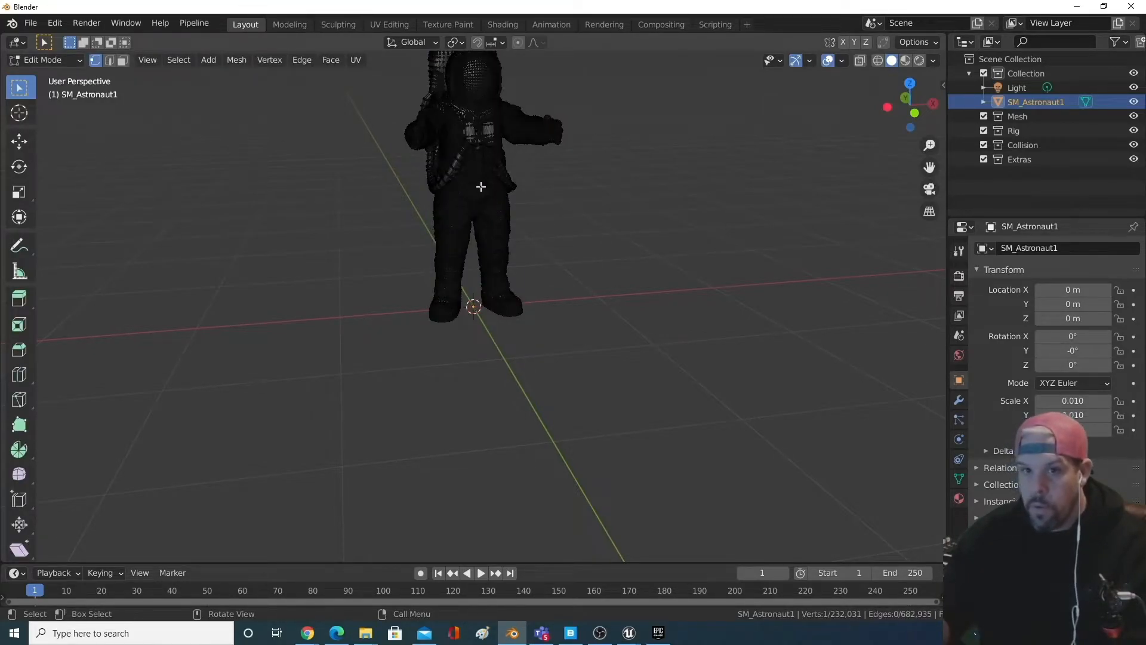
key("ctrl+l")
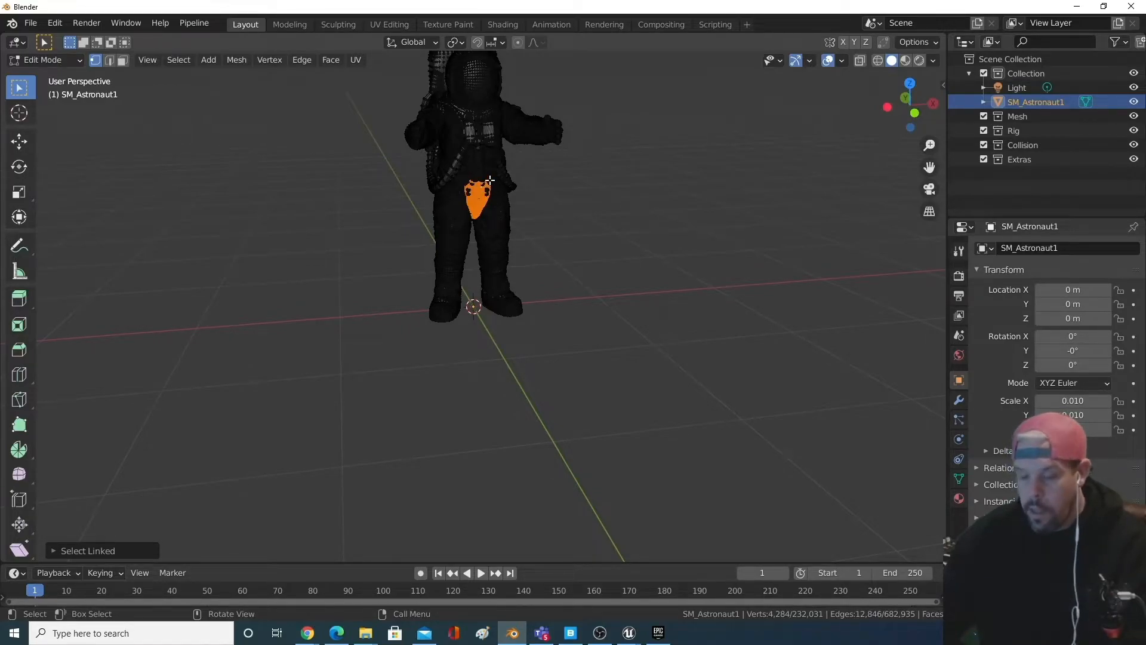
key("x")
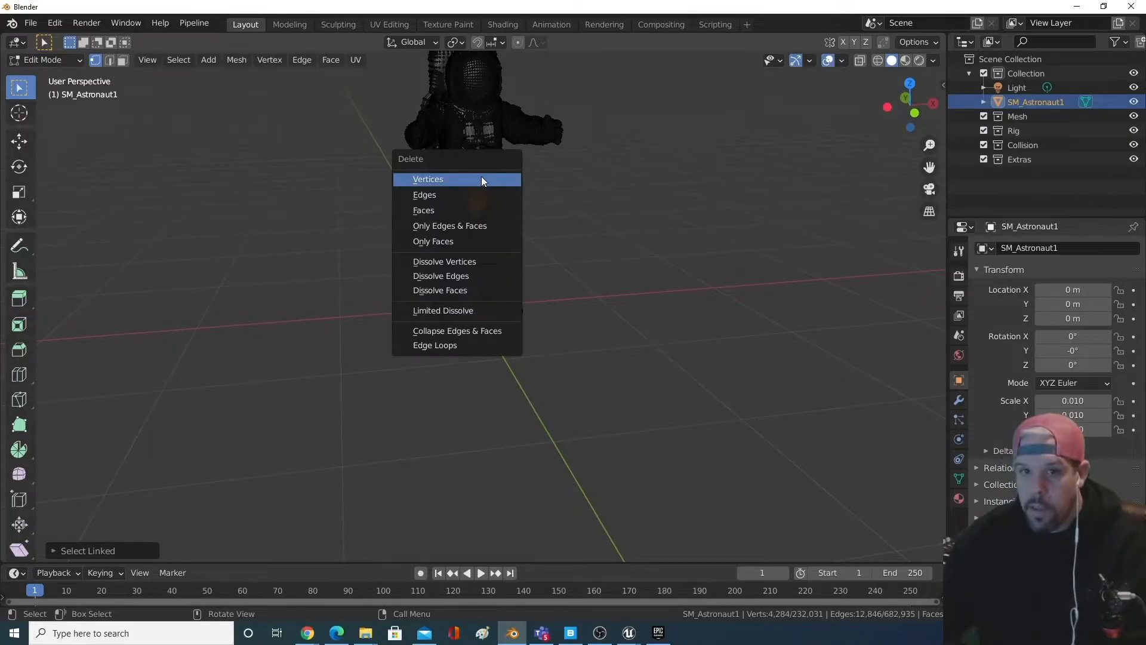
left_click(434, 180)
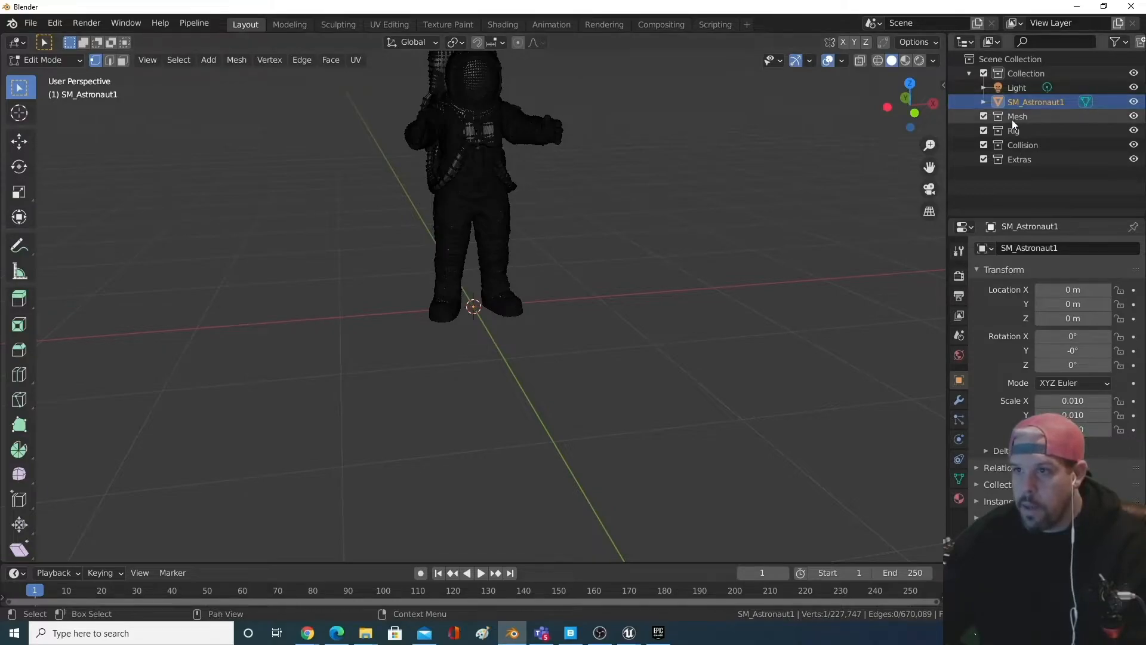
- Select the astronaut's leg and boot pieces and delete their vertices
left_click(983, 102)
middle_click_drag(888, 156, 458, 166)
key("ctrl+l")
key("x")
left_click(463, 168)
left_click(579, 152)
key("ctrl+l")
middle_click_drag(412, 236, 484, 236)
left_click_drag(358, 149, 584, 358)
key("x")
left_click(584, 245)
left_click_drag(561, 167, 352, 392)
key("x")
left_click(353, 392)
left_click(241, 427)
key("x")
left_click(571, 249)
- Delete the vertices of the remaining sleeve and glove pieces on the astronaut's arms
middle_click_drag(394, 278, 295, 280)
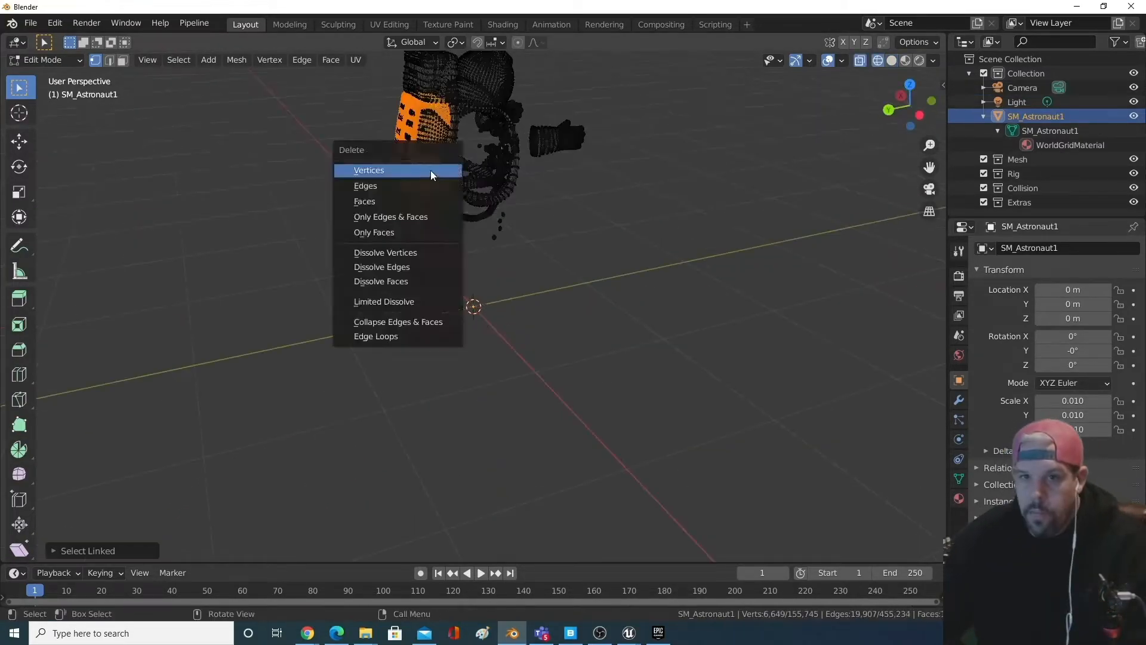
left_click(431, 170)
left_click_drag(631, 116, 558, 156)
middle_click_drag(538, 179, 645, 179)
left_click_drag(599, 123, 527, 170)
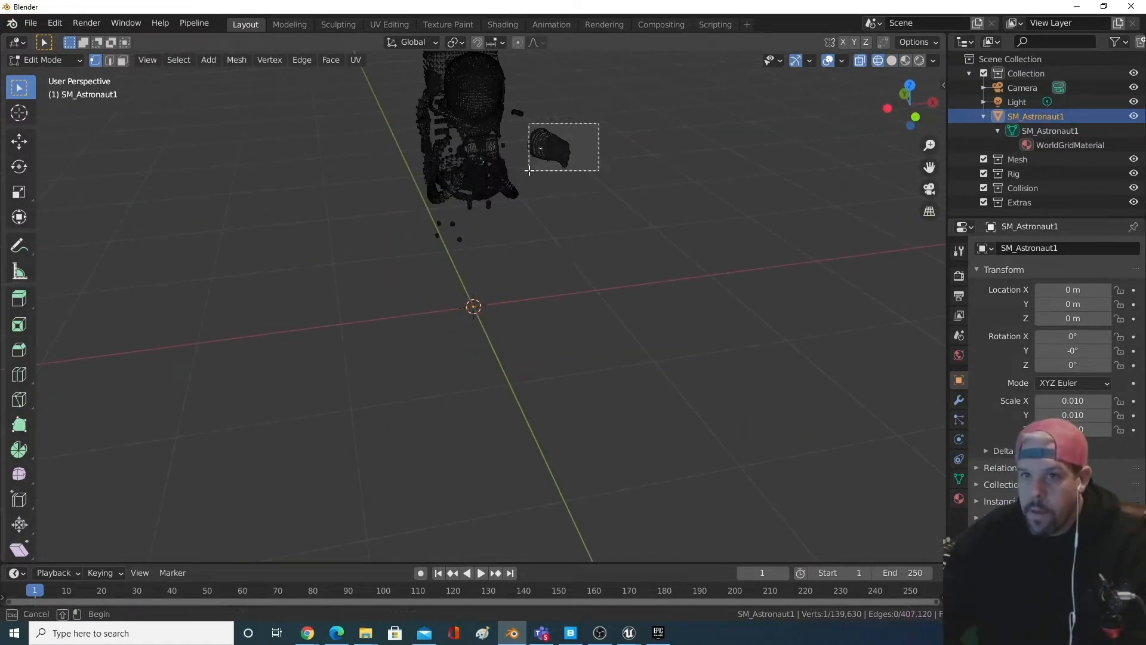
key("x")
left_click(519, 173)
- Delete the vertices of the torso, backpack and hose pieces below and behind the helmet
middle_click_drag(538, 197, 478, 194)
left_click_drag(567, 143, 385, 253)
key("x")
left_click(412, 252)
middle_click_drag(526, 197, 490, 194)
key("x")
left_click(531, 152)
key("x")
left_click(608, 136)
middle_click_drag(609, 143, 478, 197)
left_click_drag(382, 104, 513, 248)
key("x")
left_click_drag(414, 218, 588, 496)
key("x")
left_click(488, 437)
left_click_drag(622, 156, 488, 231)
middle_click_drag(488, 232, 442, 209)
- Delete the loose vertical strip and the other detached strap pieces around the helmet
left_click_drag(425, 179, 499, 285, "shift")
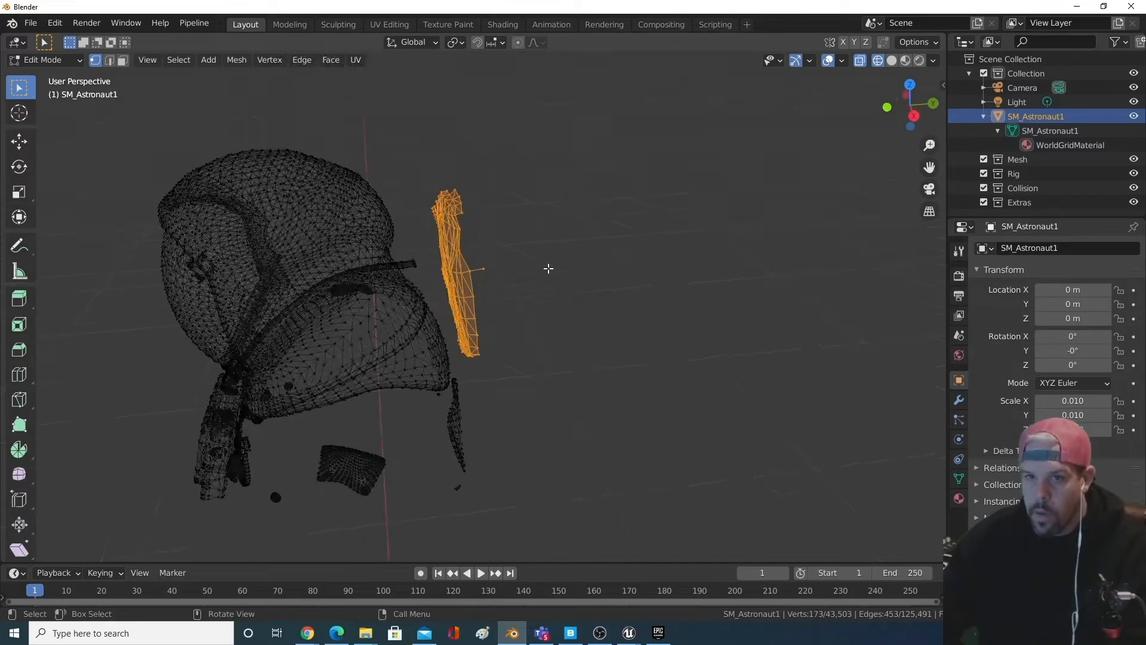
key("x")
middle_click_drag(500, 284, 818, 311)
key("shift+z")
key("x")
middle_click_drag(826, 381, 857, 210)
left_click_drag(857, 210, 587, 291)
key("x")
left_click_drag(719, 182, 779, 226)
key("x")
- Delete the last stray fragments around the helmet, keeping only the helmet and its collar
middle_click_drag(717, 226, 461, 246)
scroll(404, 328, "up", 3)
key("shift+z")
right_click(397, 360)
middle_click_drag(404, 328, 475, 448)
left_click_drag(880, 292, 722, 356)
key("x")
left_click(633, 283)
left_click_drag(706, 246, 747, 295)
key("x")
middle_click_drag(746, 295, 662, 412)
left_click_drag(662, 412, 709, 445)
key("x")
scroll(709, 445, "up", 4)
left_click_drag(664, 229, 733, 330)
key("x")
scroll(732, 330, "down", 8)
middle_click_drag(732, 331, 752, 395)
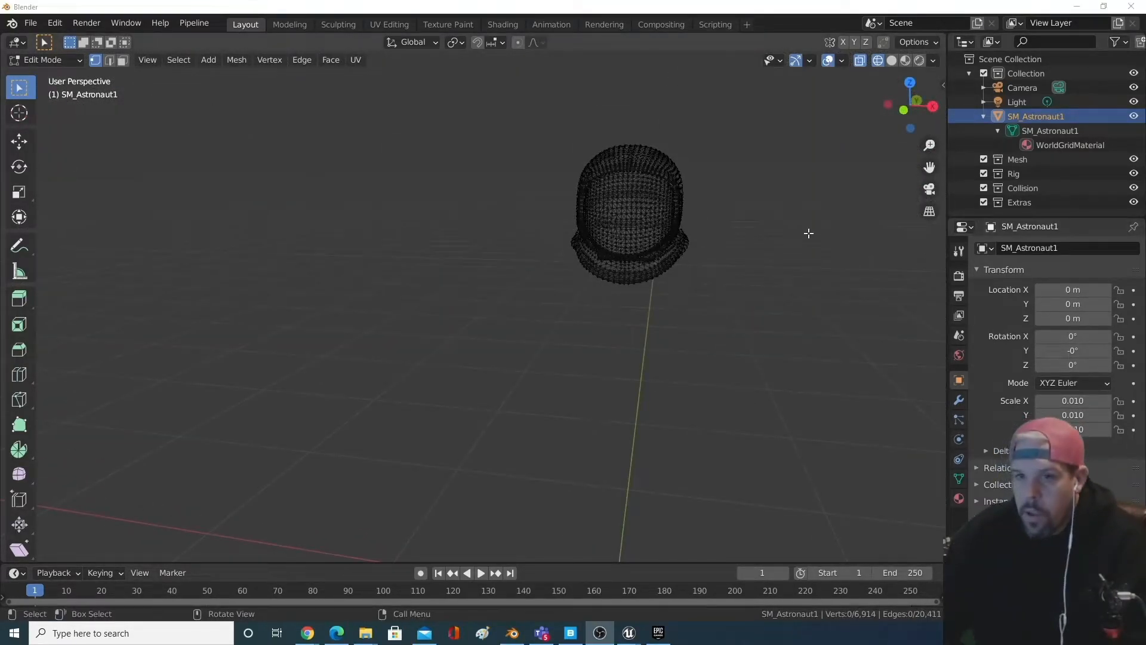
- Try to select the visor's linked geometry from a vertex in Material Preview shading
middle_click_drag(809, 233, 828, 211)
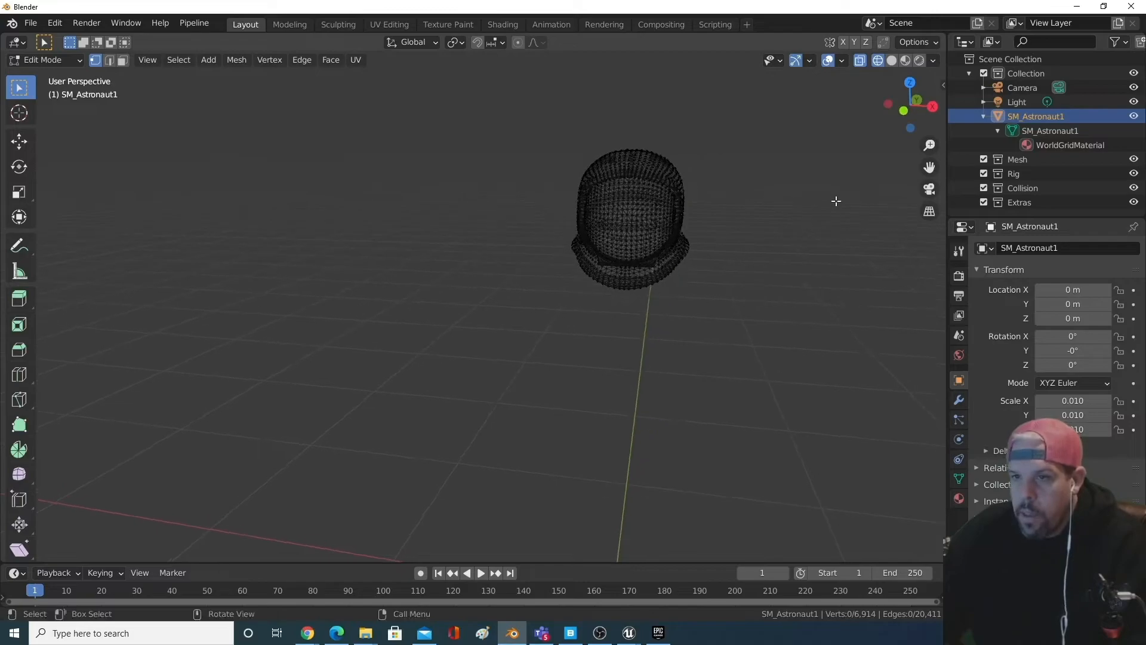
left_click(905, 60)
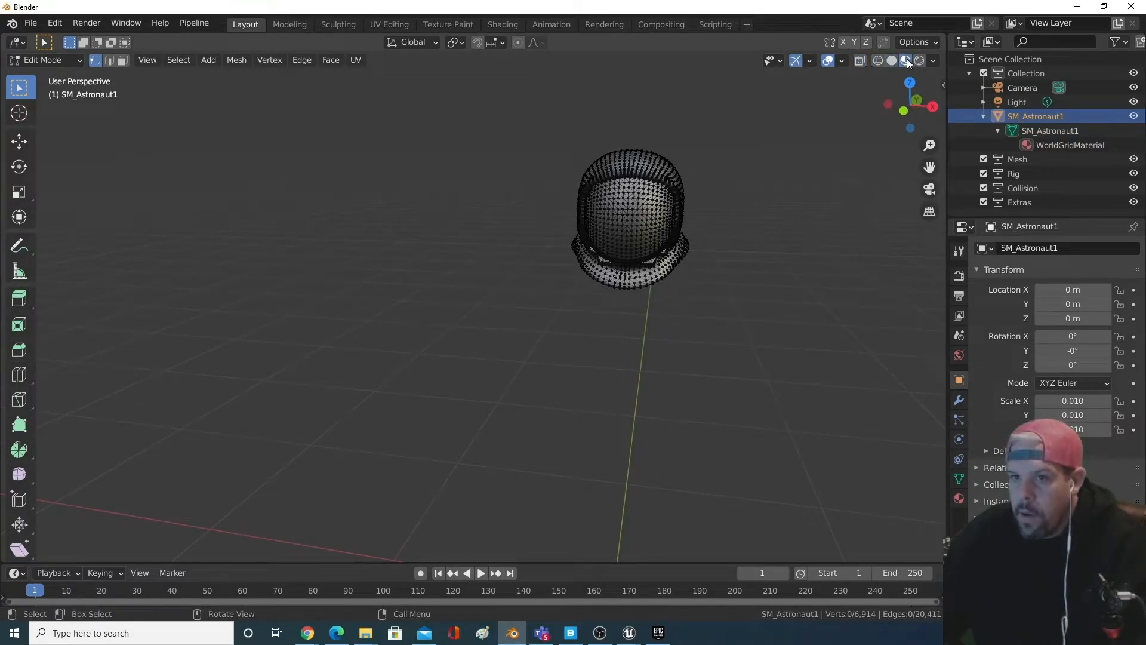
mouse_move(778, 242)
middle_mouse_down()
mouse_move(847, 241)
mouse_move(842, 203)
mouse_move(857, 166)
mouse_move(755, 177)
mouse_move(762, 236)
mouse_move(781, 235)
mouse_move(699, 269)
mouse_move(618, 154)
mouse_move(545, 102)
mouse_move(722, 292)
mouse_move(724, 253)
mouse_move(690, 218)
middle_mouse_up()
left_click(643, 174)
middle_click_drag(778, 195, 745, 215)
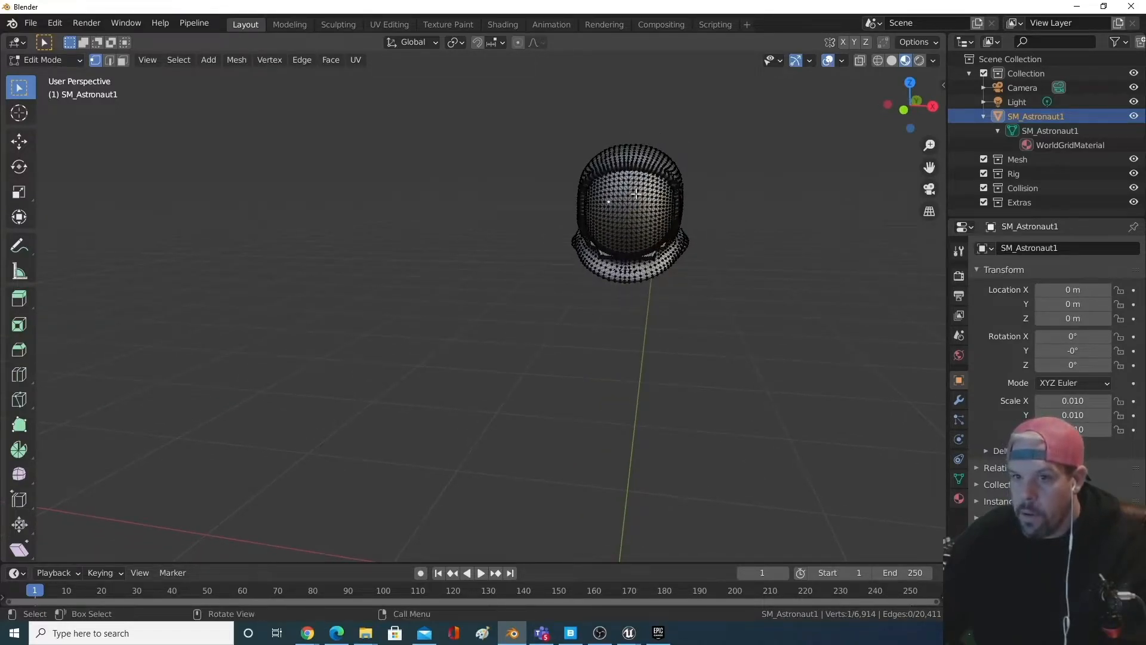
key("ctrl+l")
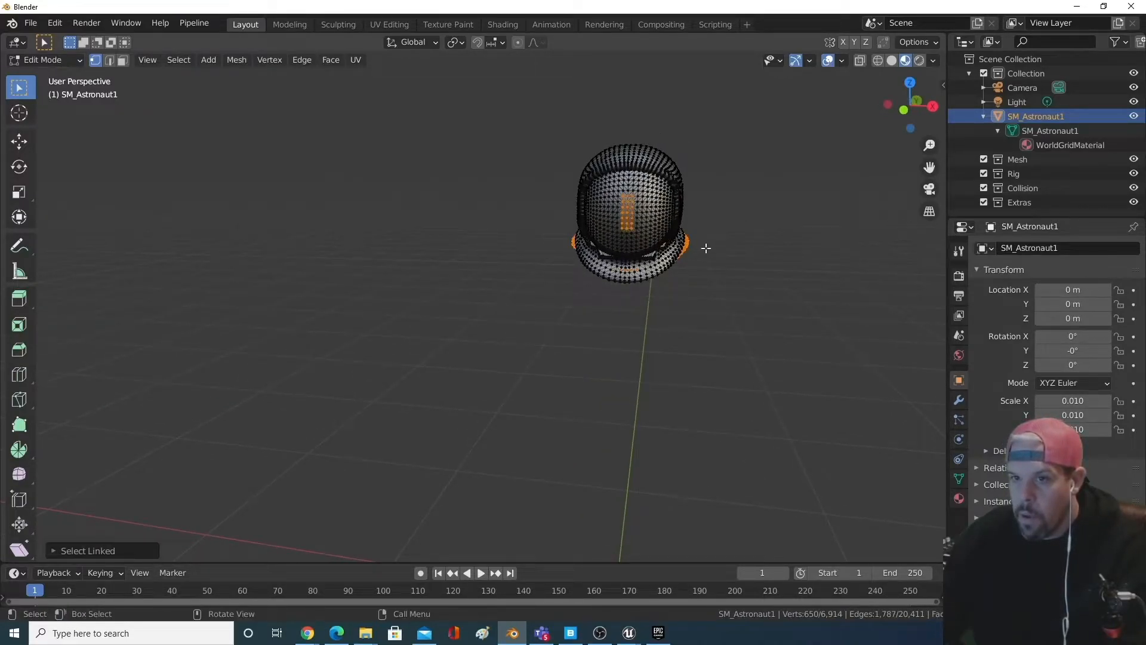
- Switch to Solid shading and select all linked vertices of the helmet's visor
left_click(890, 61)
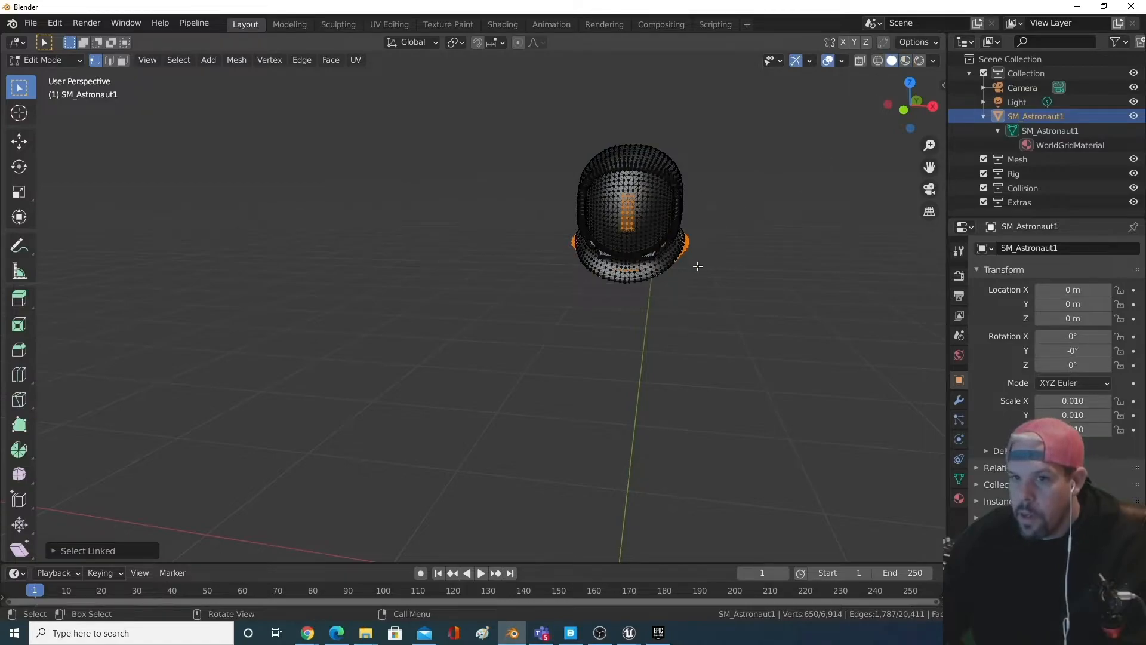
left_click(643, 188, "shift")
key("ctrl+l")
mouse_move(697, 258)
middle_mouse_down()
mouse_move(764, 251)
mouse_move(785, 187)
mouse_move(724, 87)
mouse_move(629, 122)
mouse_move(691, 256)
mouse_move(714, 261)
middle_mouse_up()
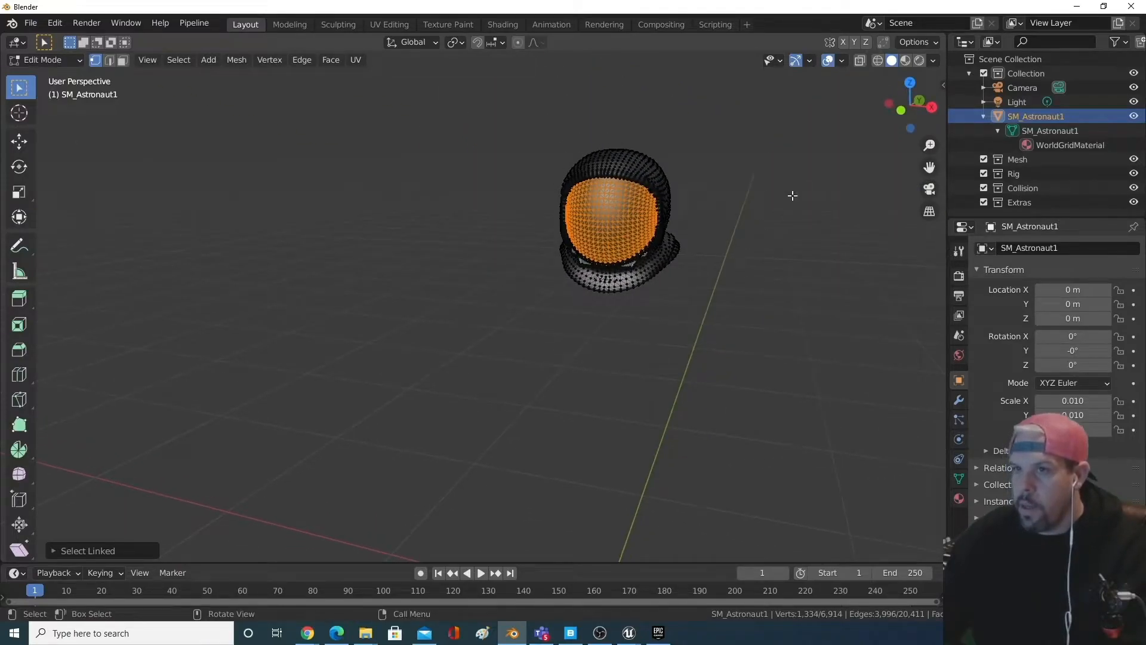
left_click(906, 62)
left_click(891, 61)
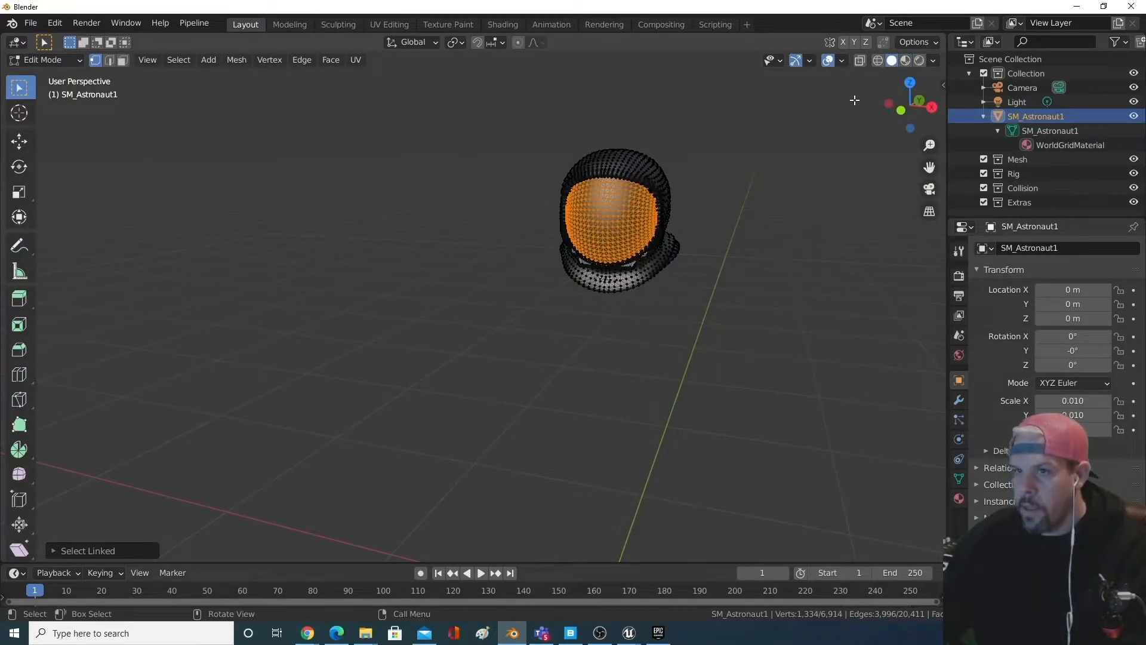
left_click(878, 61)
left_click(891, 61)
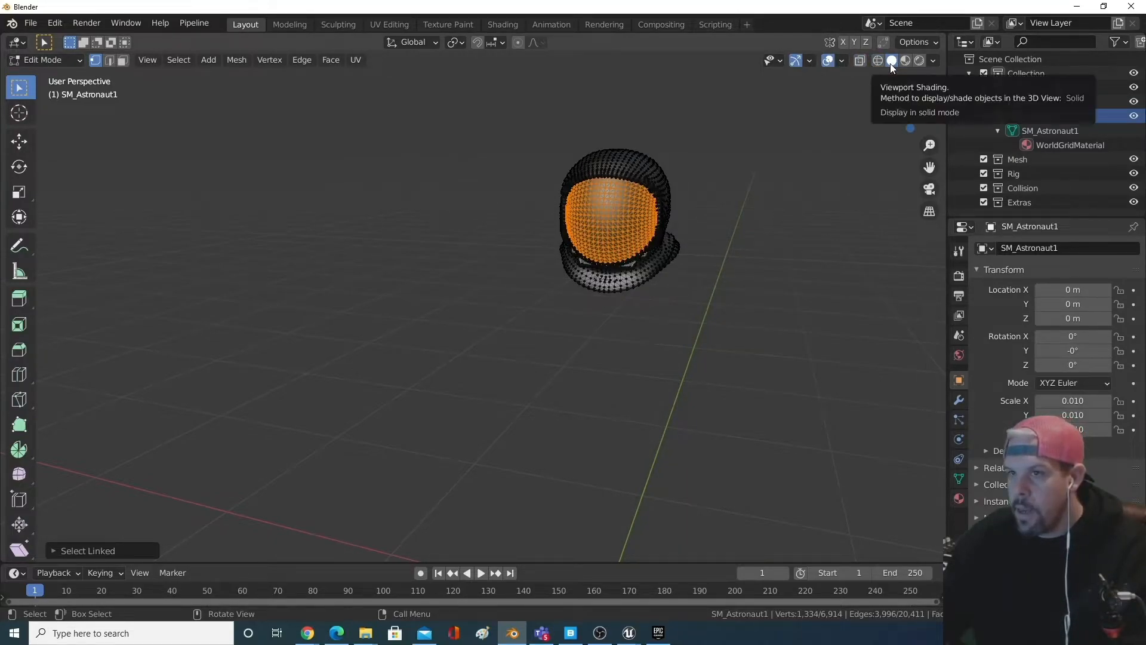
middle_click_drag(689, 284, 720, 263)
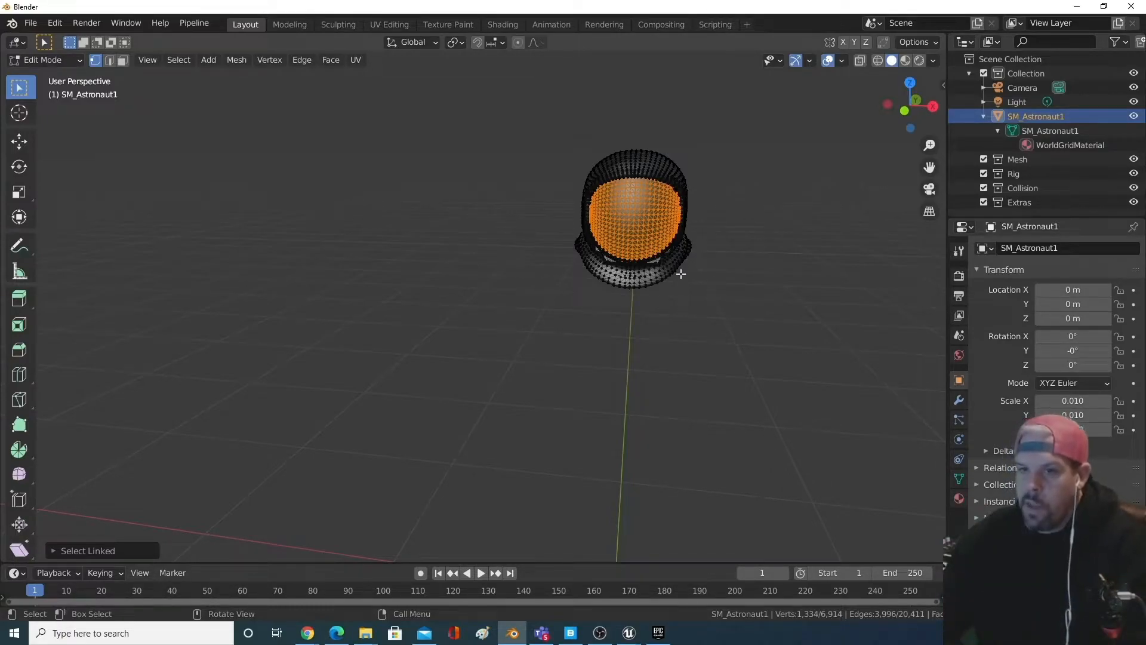
- Add a second material slot to SM_Astronaut1 with a new material named FaceShield
left_click(959, 498)
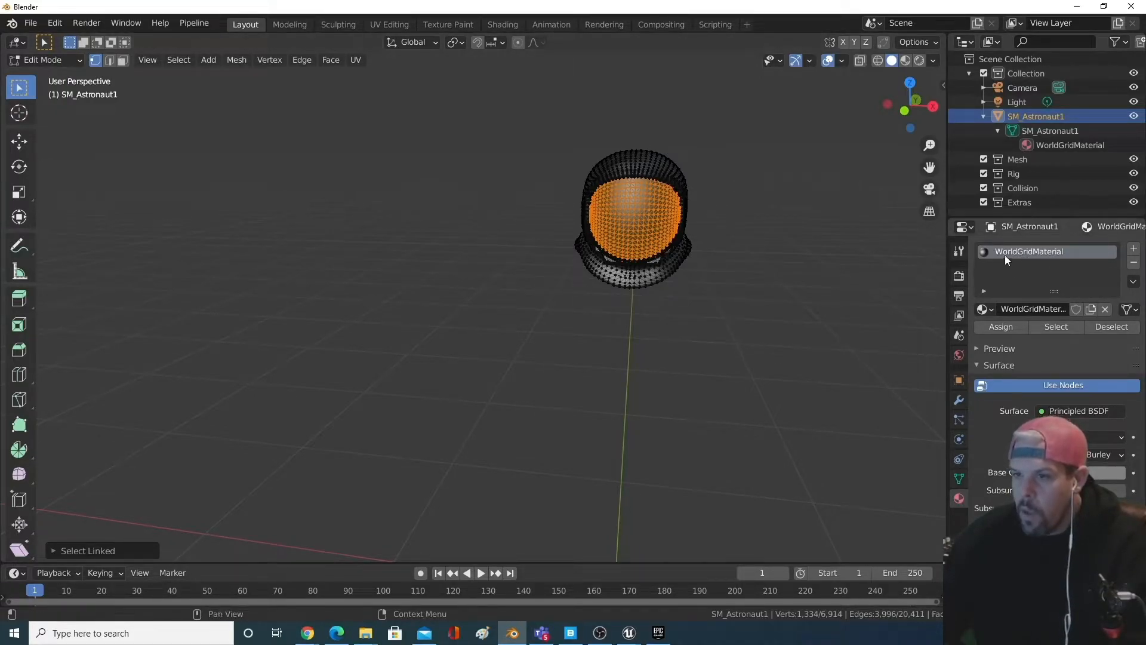
left_click(1134, 248)
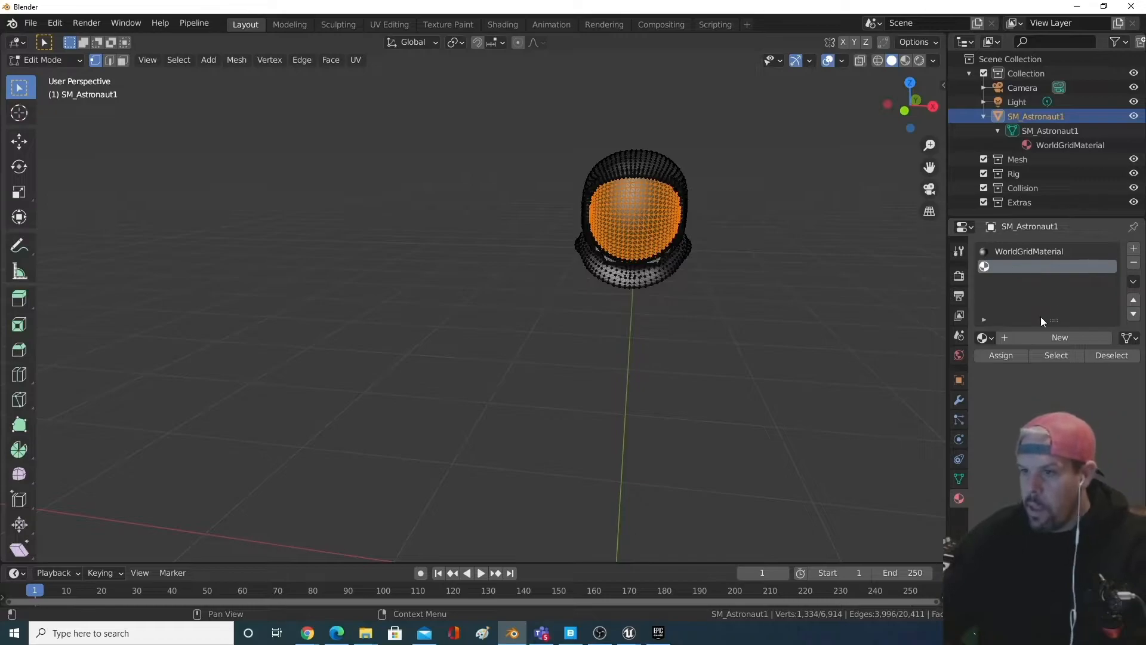
left_click(1032, 336)
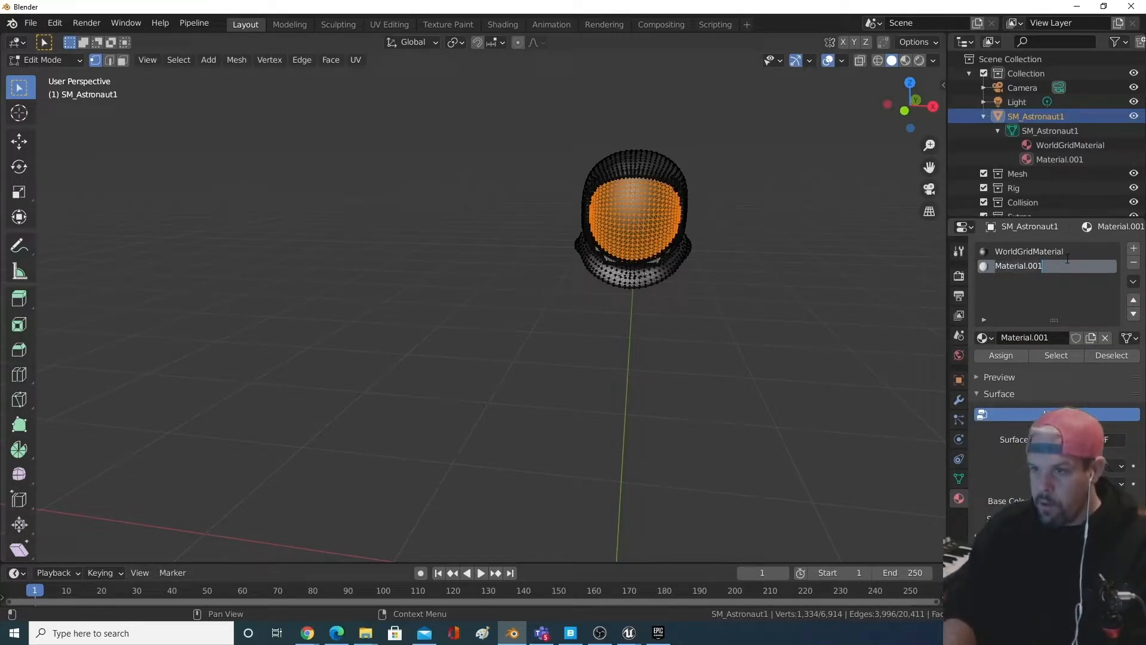
type("Face")
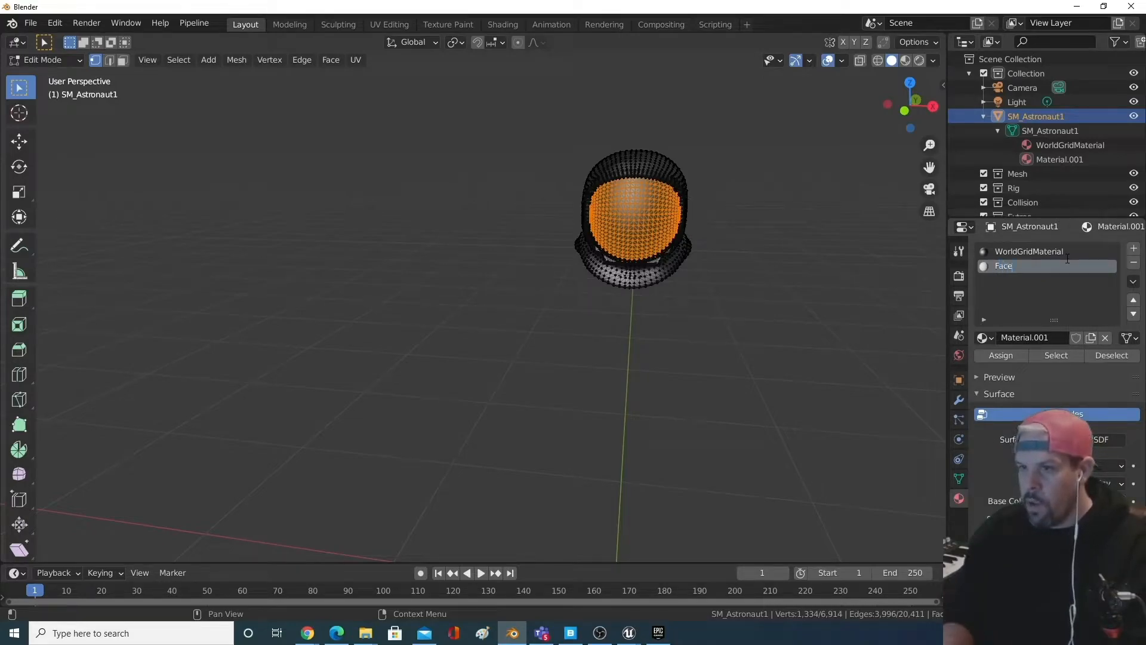
type("Shield")
key("Return")
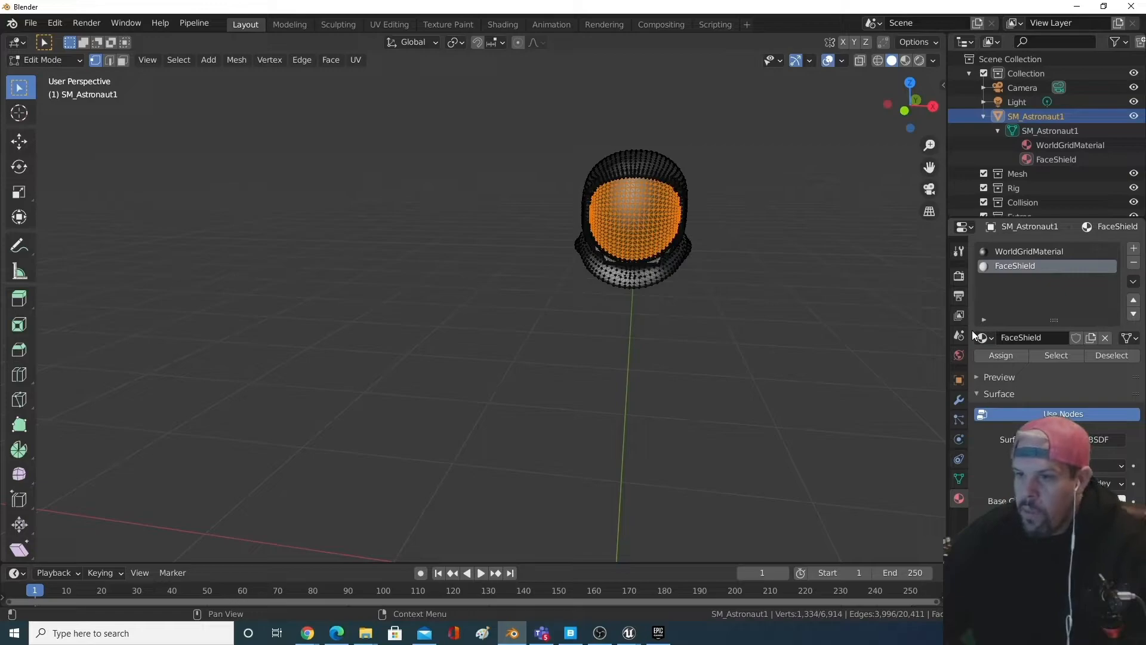
- Assign the FaceShield material to the selected visor geometry of the helmet
left_click(1008, 356)
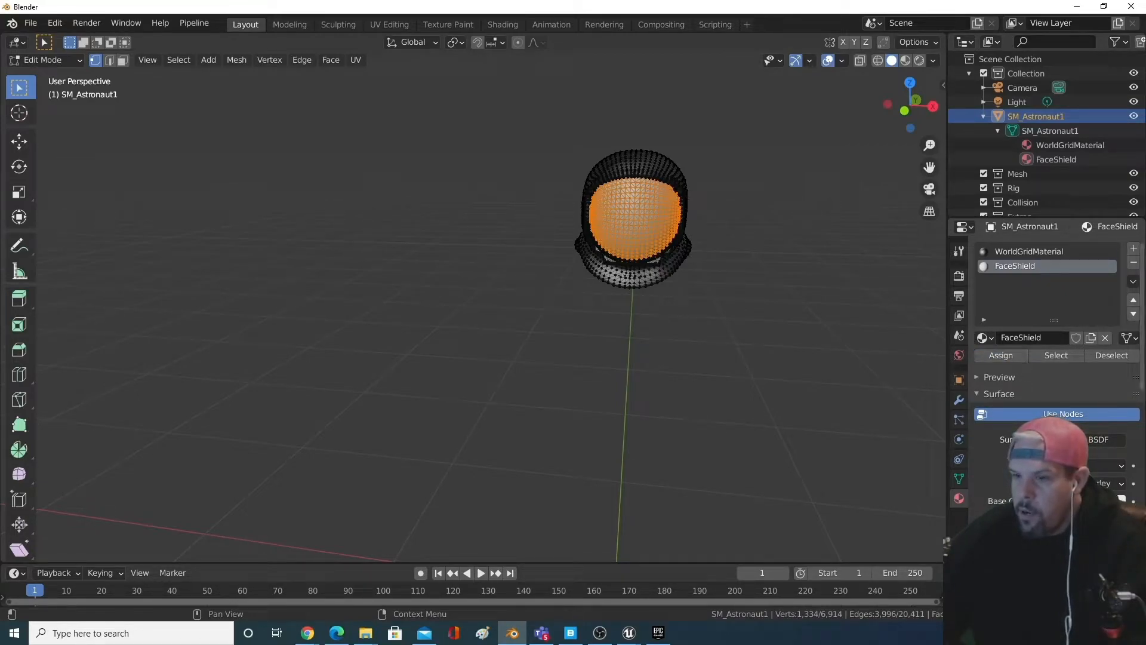
scroll(1061, 413, "down", 8)
scroll(1054, 400, "up", 7)
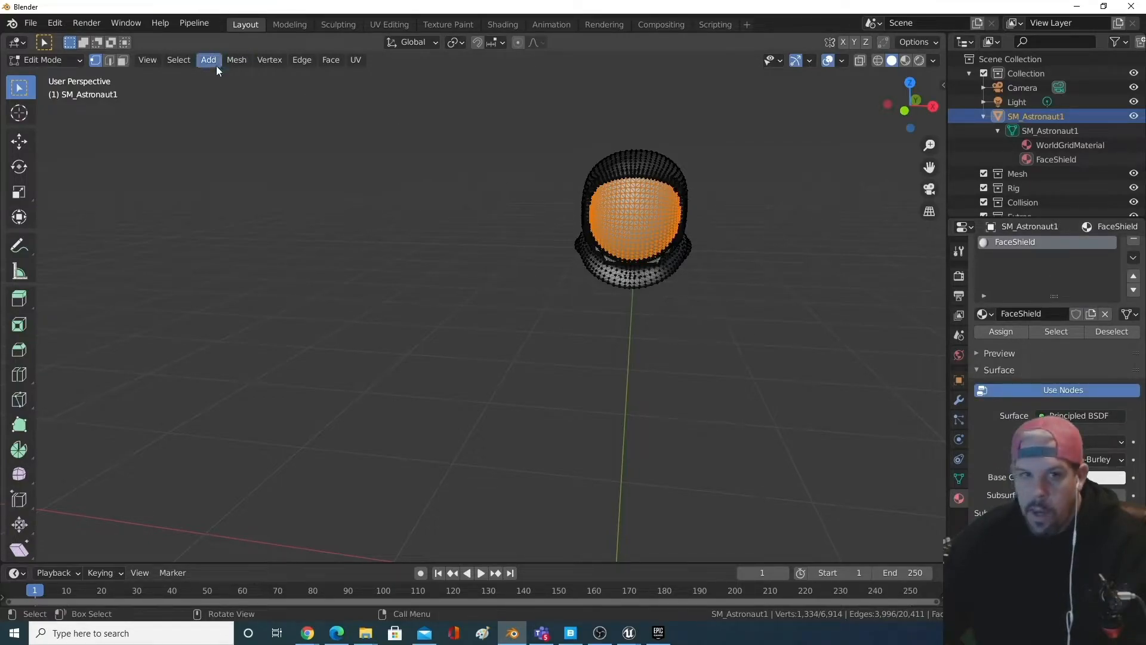
- Inspect the helmet and its visor in Object Mode from another angle and return to Edit Mode
left_click(65, 59)
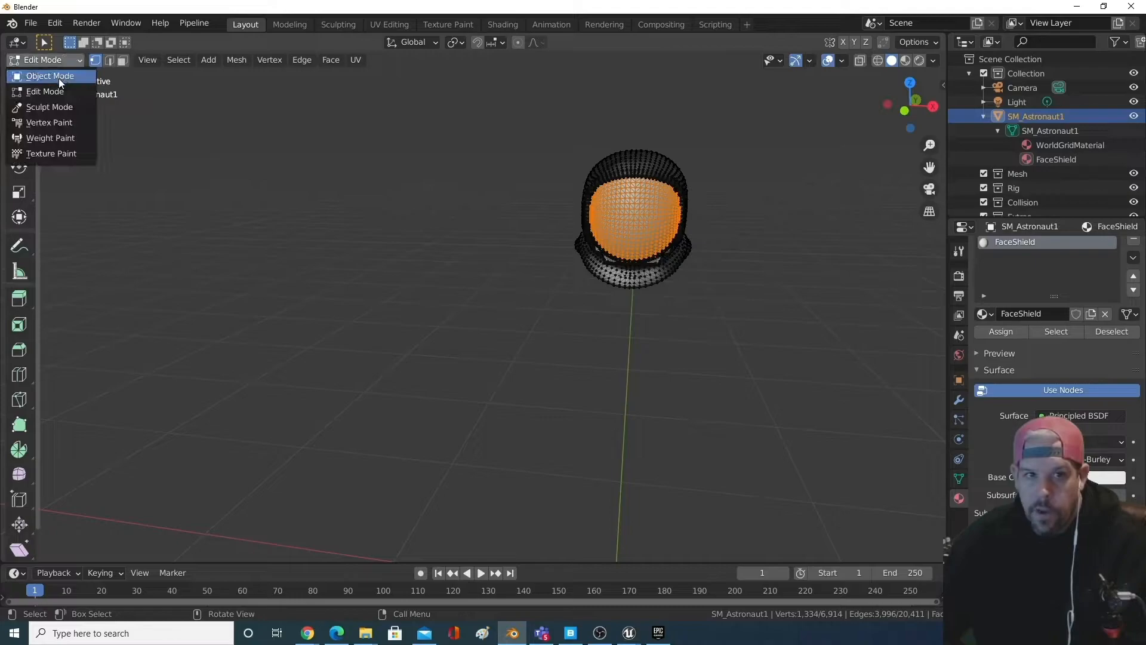
left_click(60, 75)
left_click(761, 336)
left_click(619, 284)
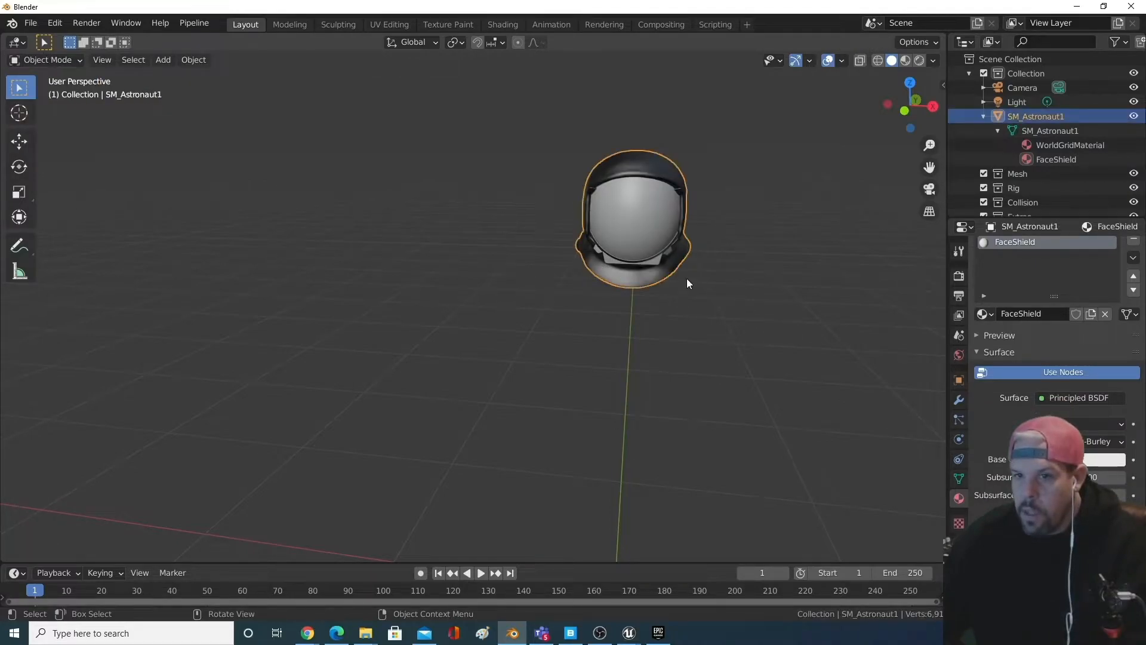
middle_click_drag(736, 302, 724, 274)
key("Tab")
- Start an FBX export of the scene and choose D:\3D Assets\Blender Exports as the destination folder
left_click(31, 23)
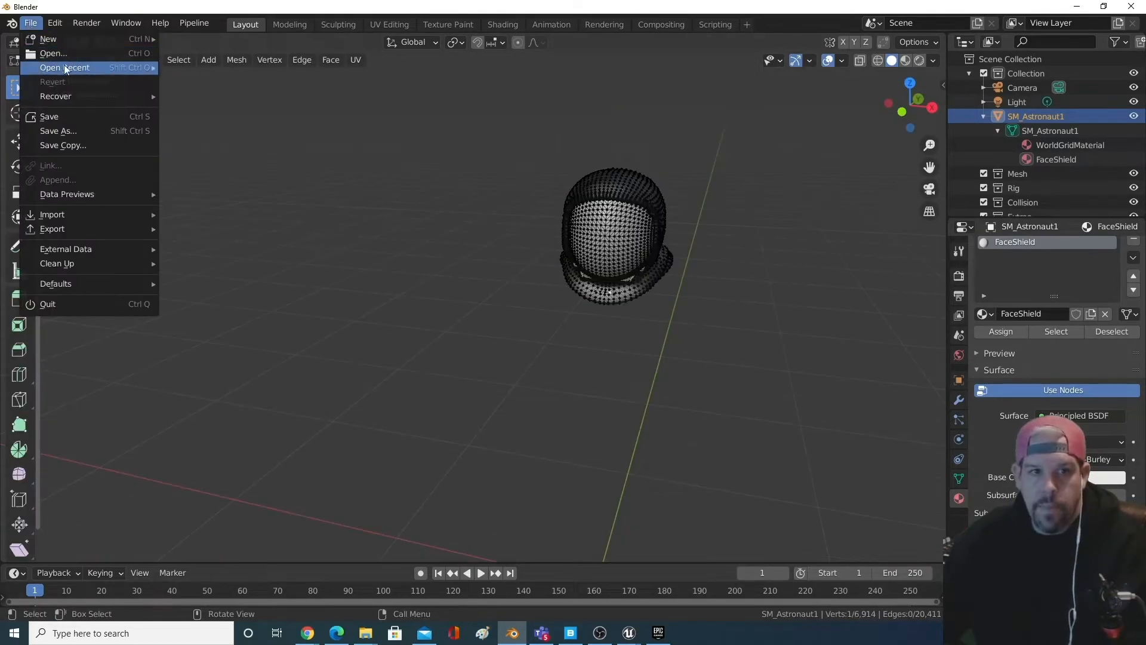
mouse_move(98, 229)
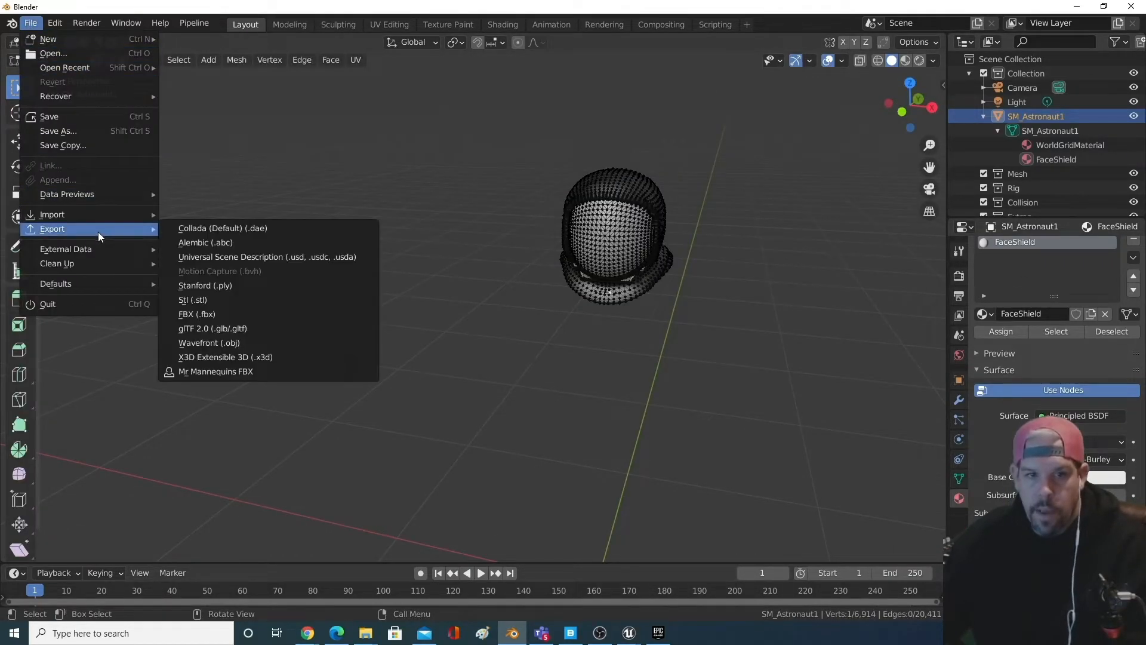
left_click(250, 315)
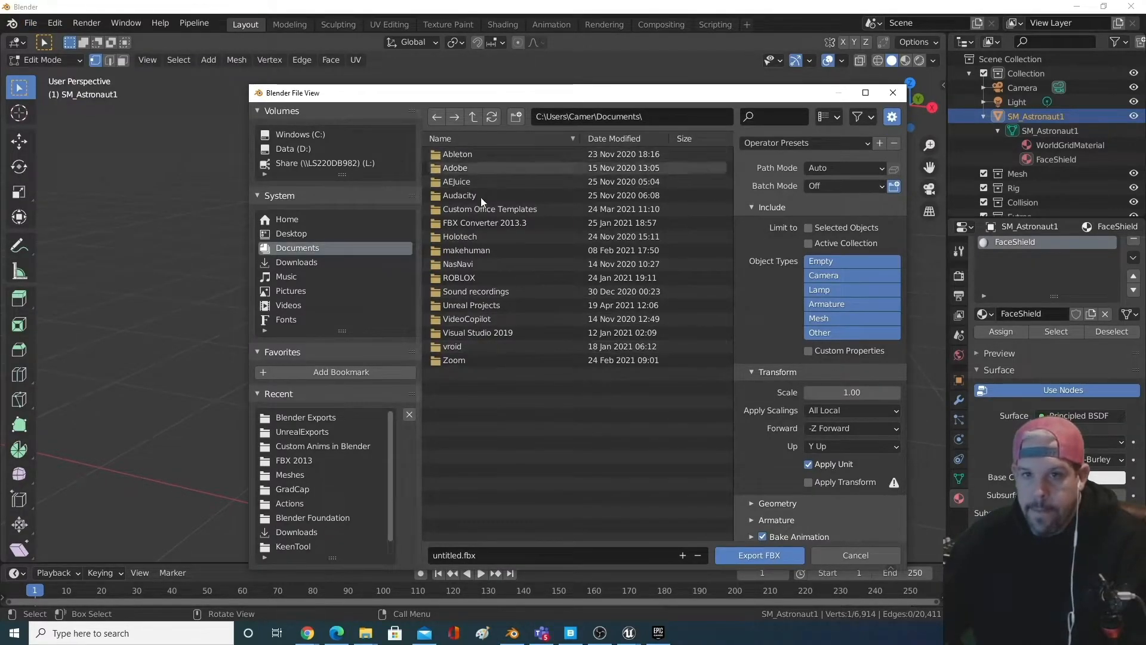
left_click(310, 148)
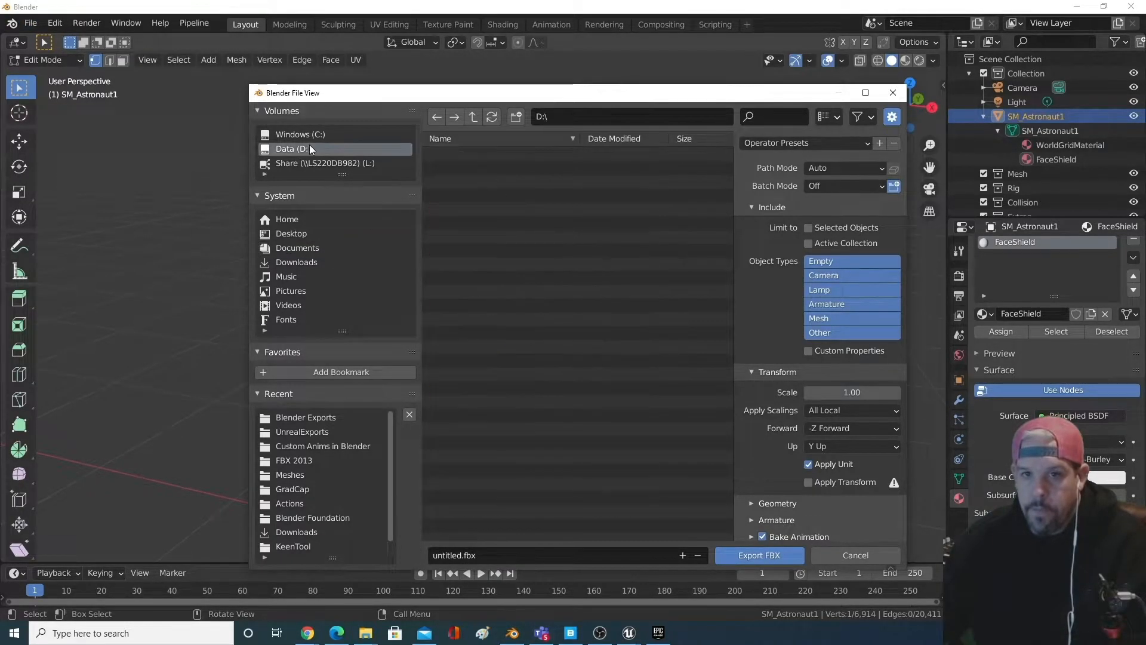
double_click(482, 155)
double_click(504, 155)
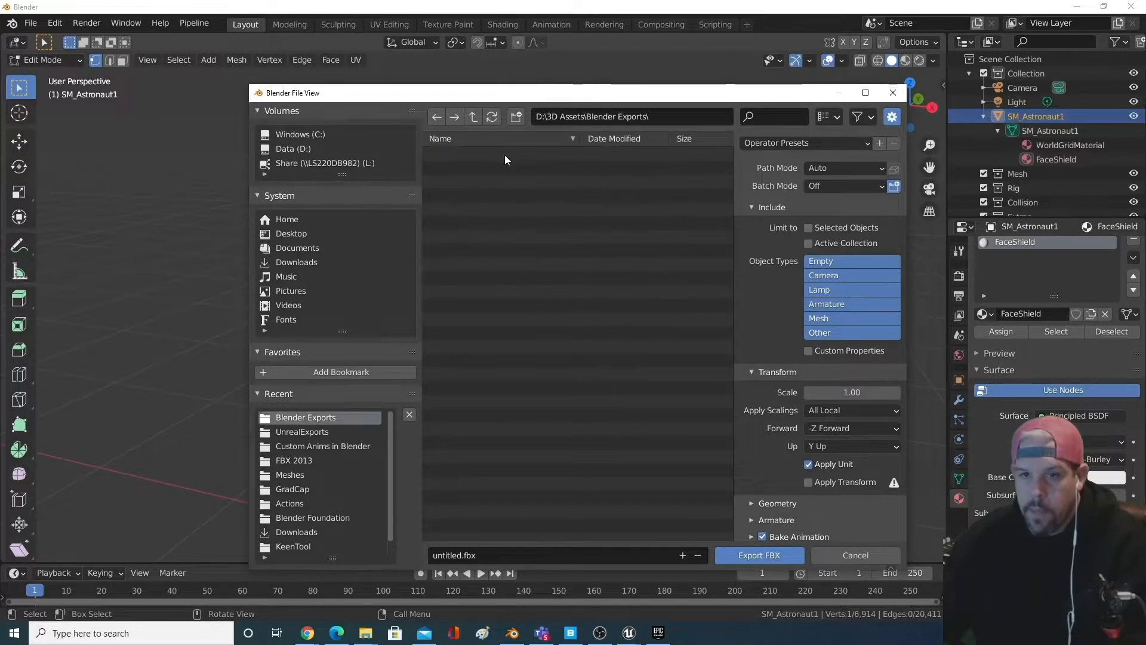
- Name the export file SpaceSuitHelmet.fbx and export it with the default FBX options
left_click(487, 552)
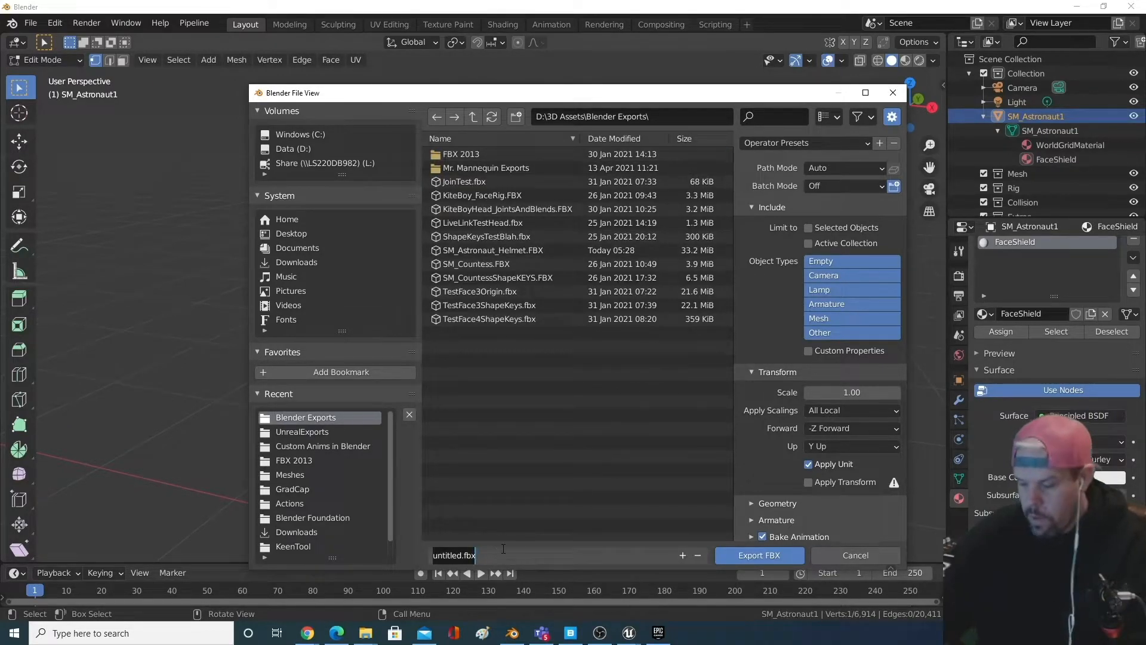
type("Sp")
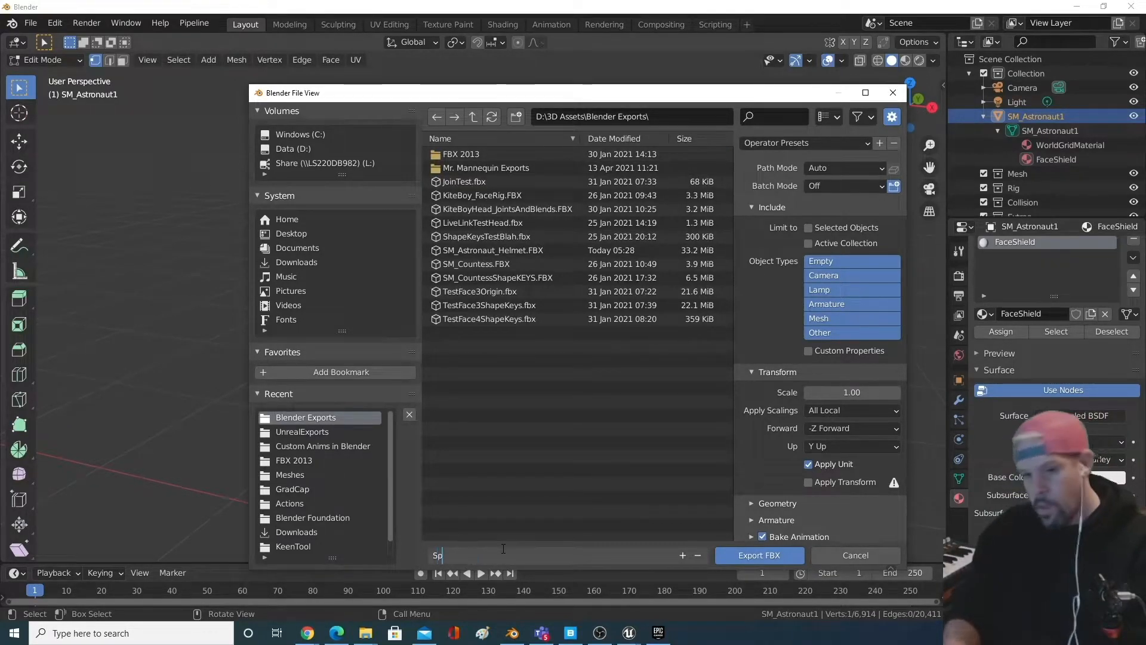
type("aceSuitHelmet")
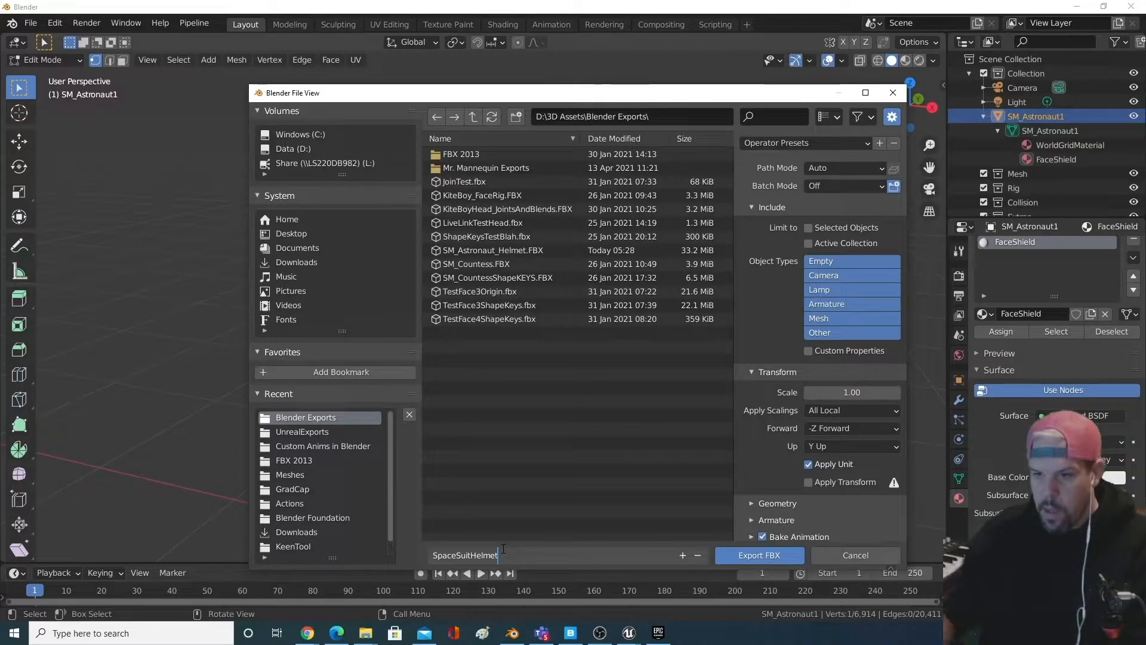
key("Return")
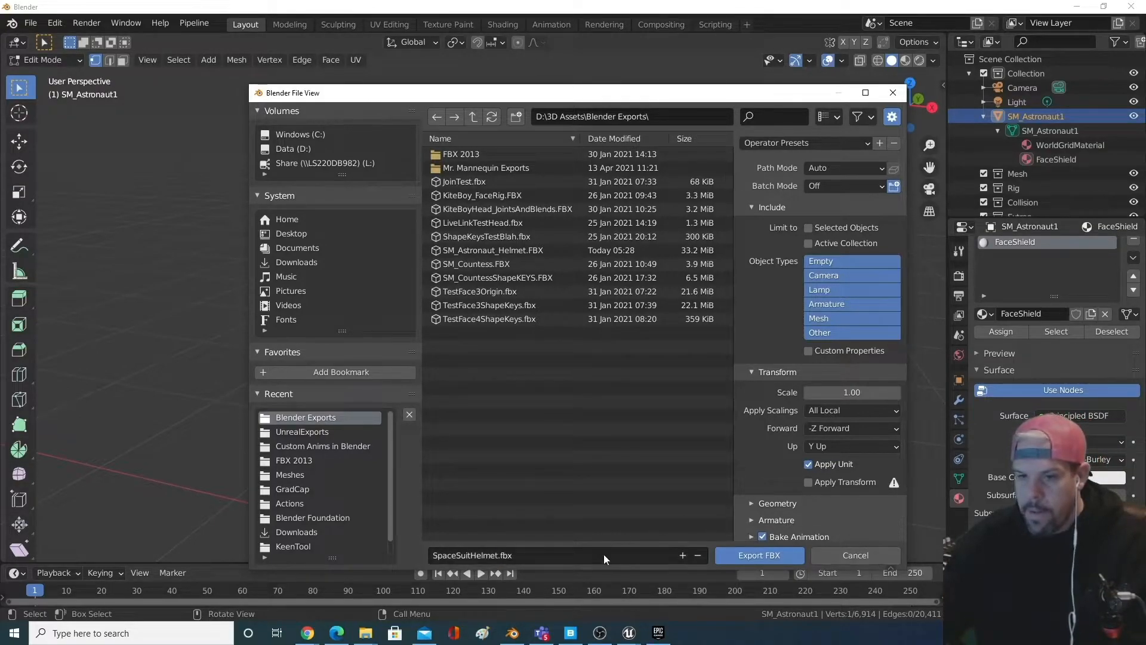
left_click(558, 561)
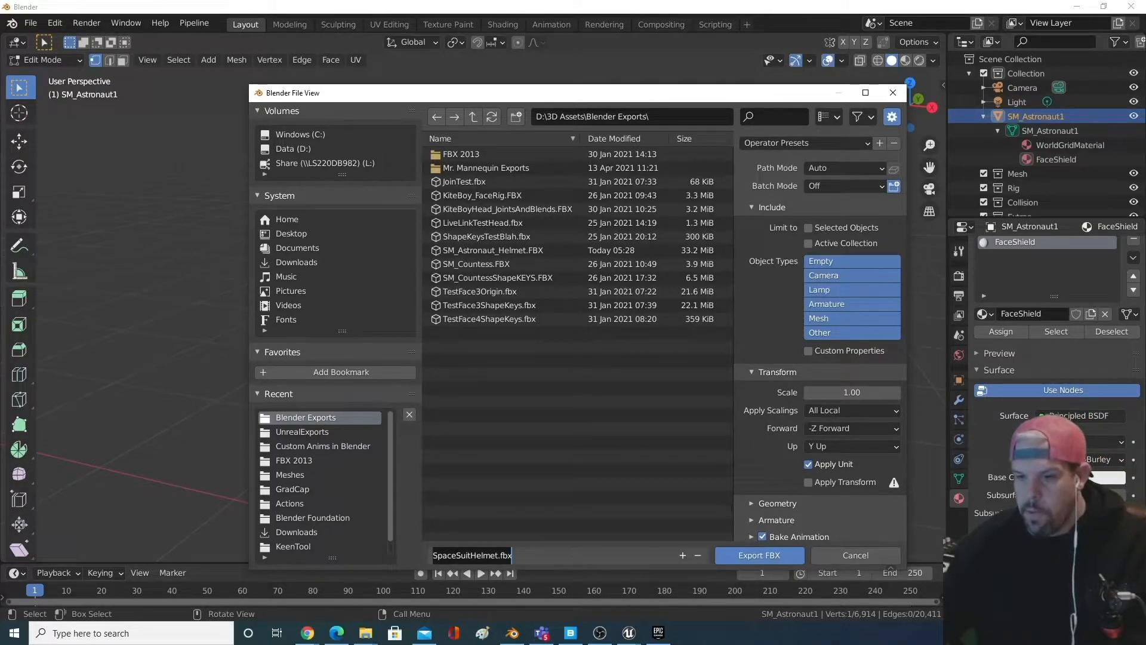
left_click(758, 556)
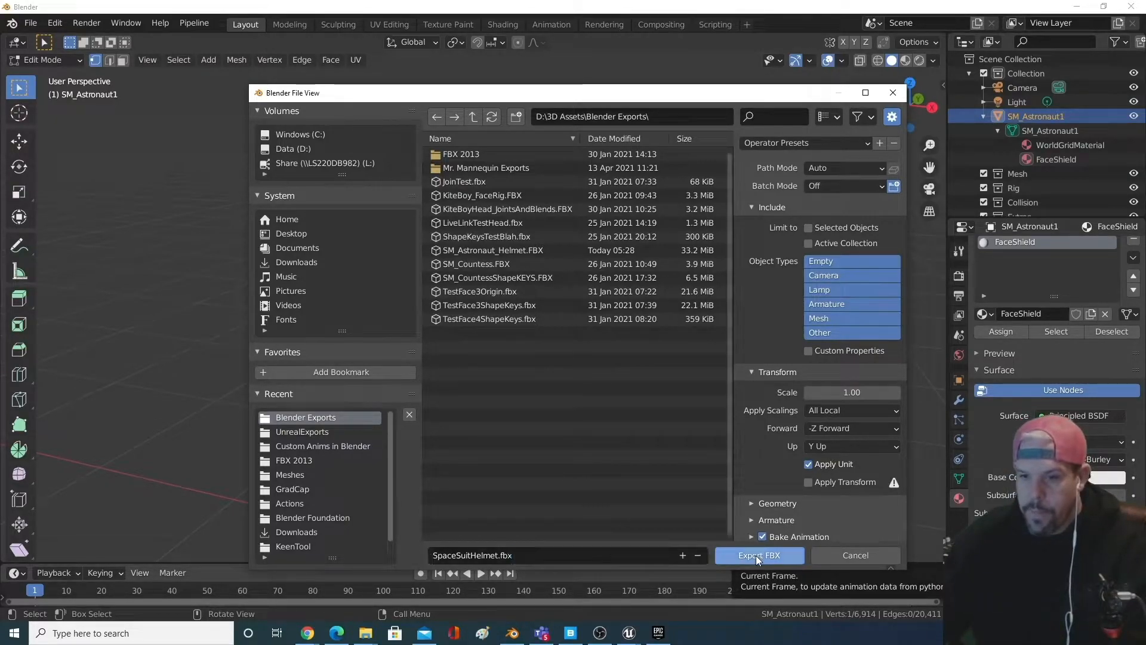
left_click(756, 555)
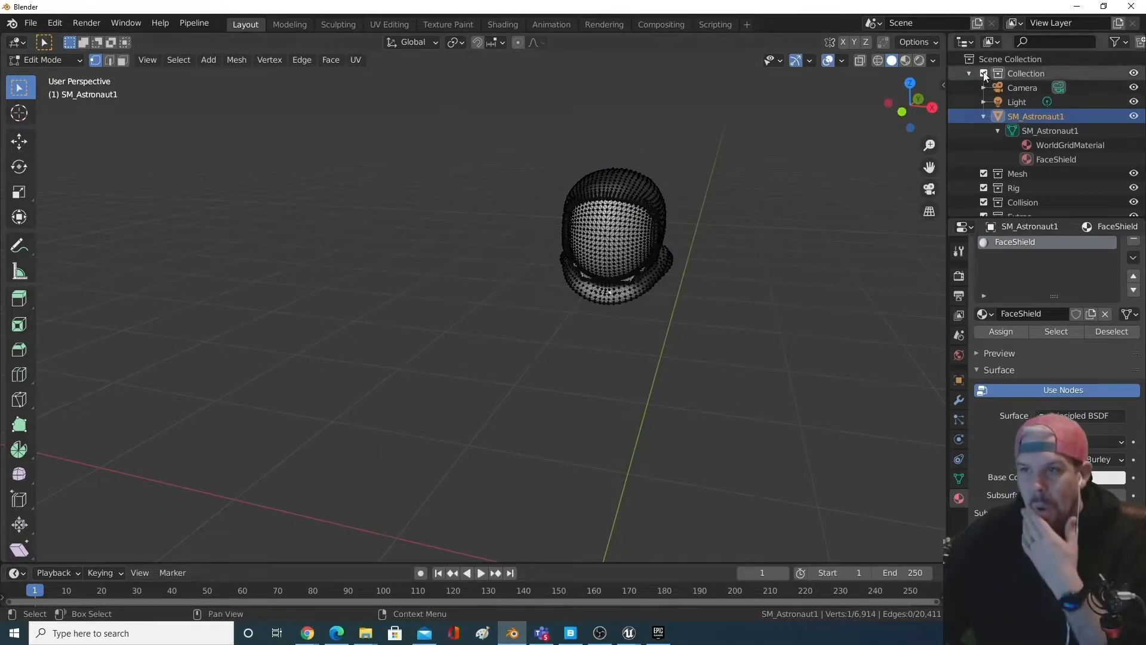
- Switch to the SpaceManDemo project in Unreal Editor and open D:\3D Assets\Blender Exports in a File Explorer window beside the Content Browser
key("alt+Tab")
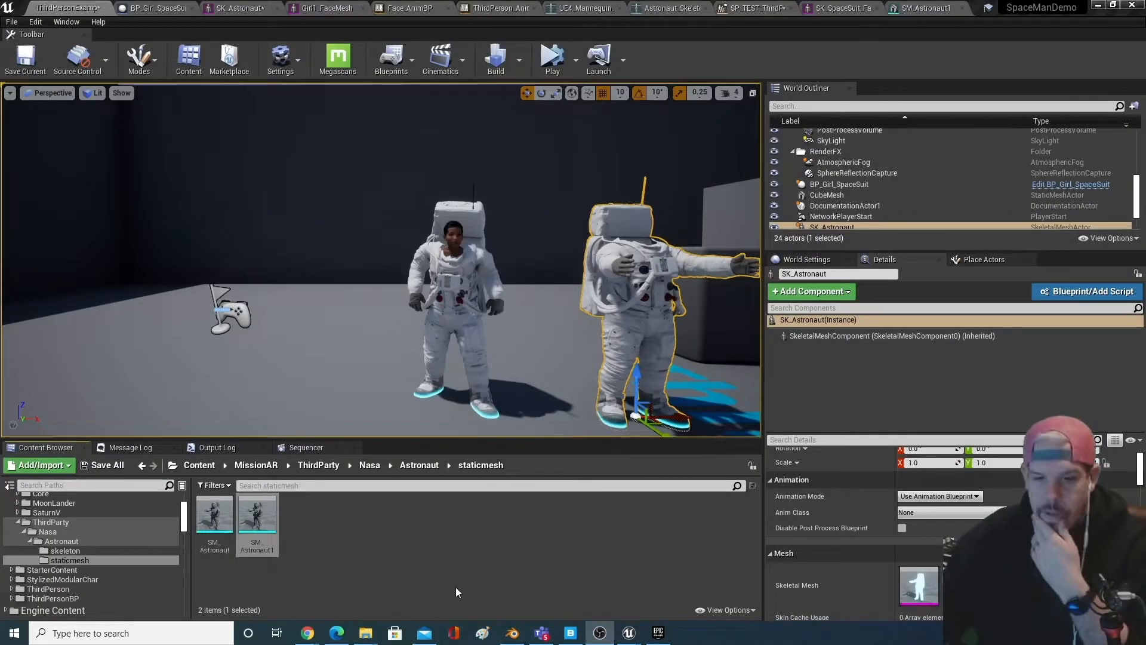
mouse_move(375, 635)
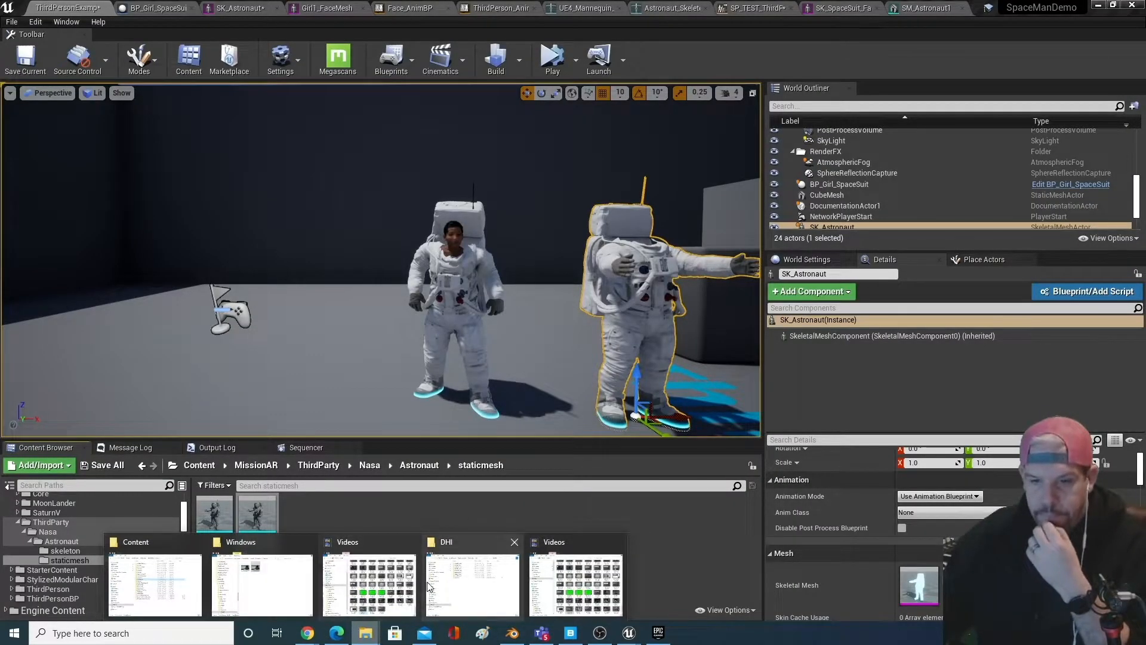
mouse_move(264, 571)
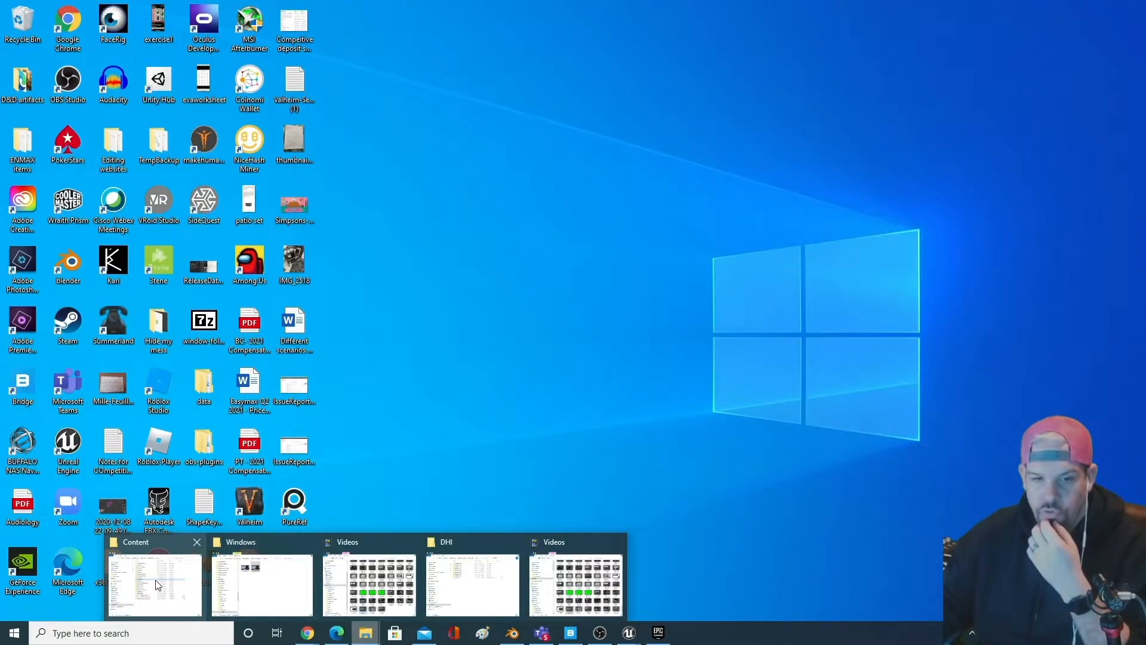
left_click(155, 583)
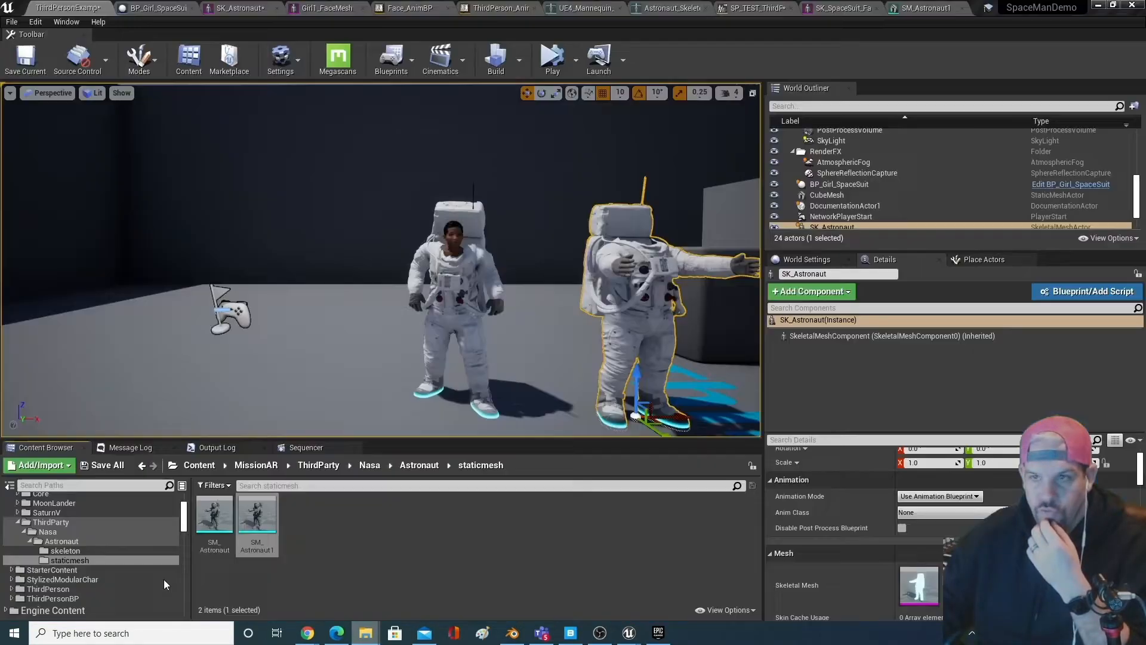
left_click_drag(802, 73, 737, 87)
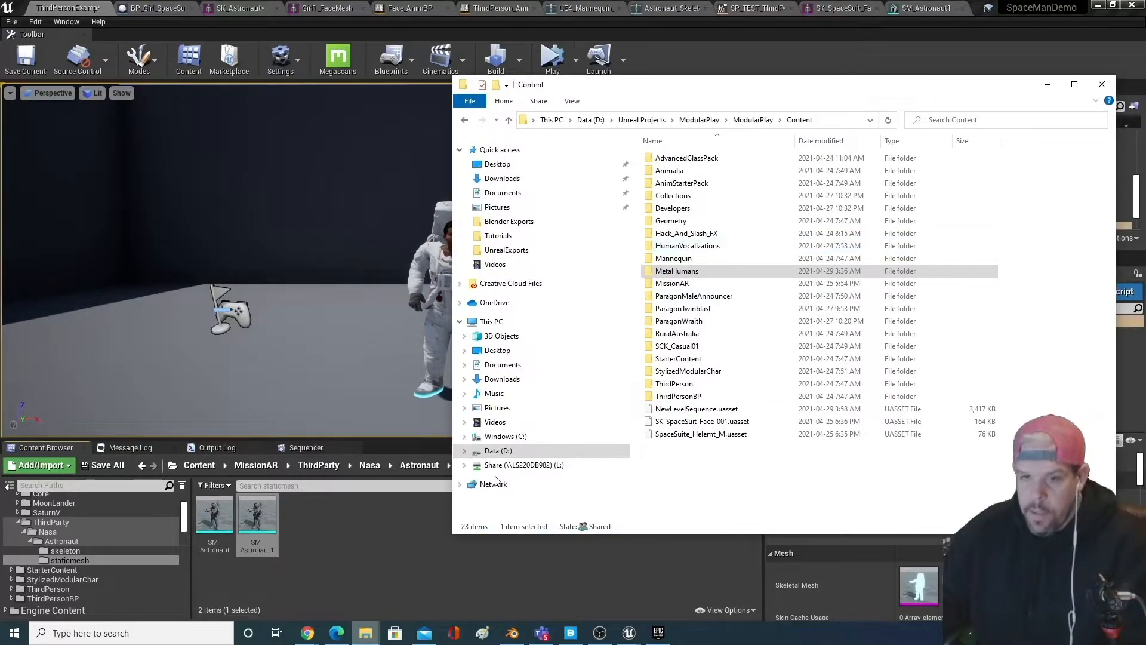
left_click(498, 450)
left_click(679, 142)
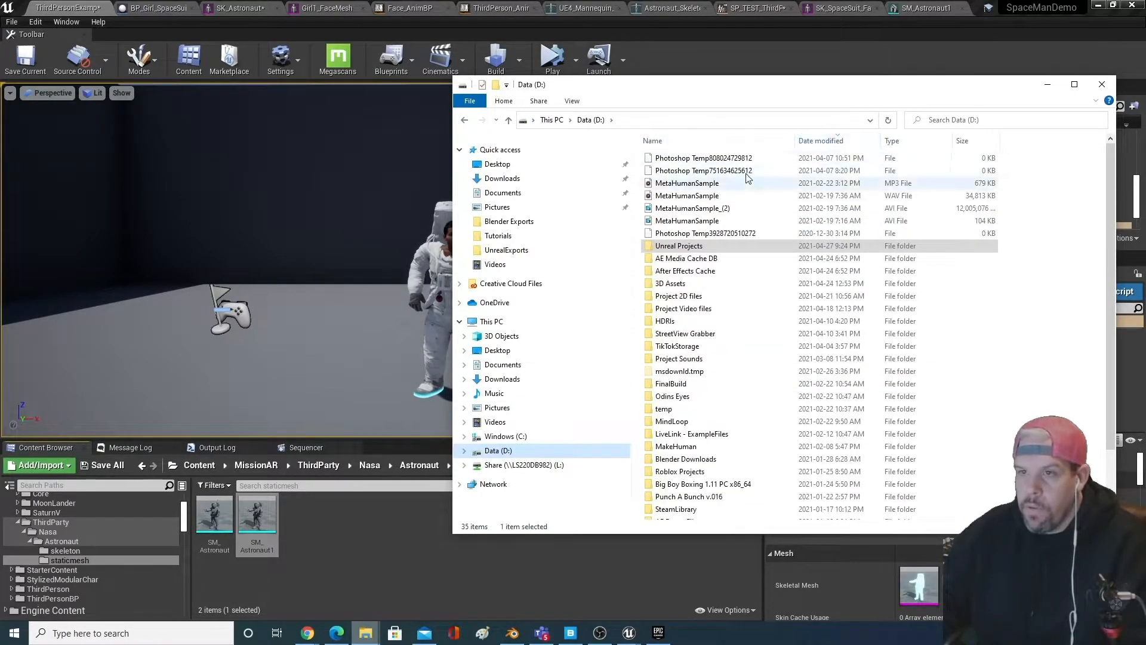
left_click(750, 142)
double_click(709, 160)
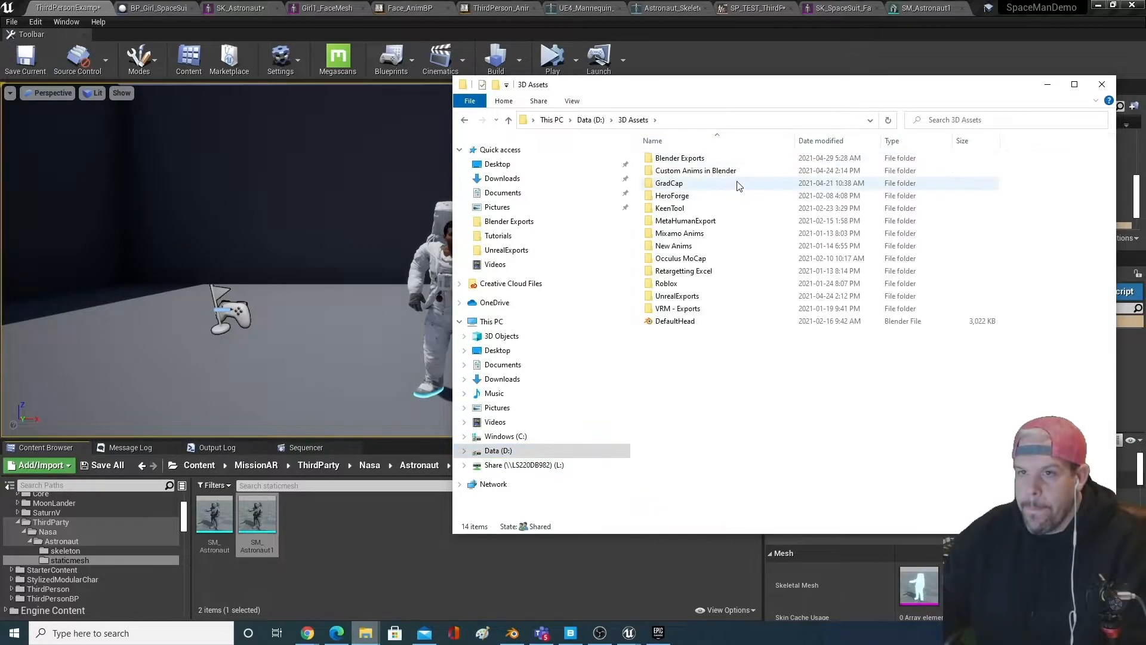
double_click(712, 159)
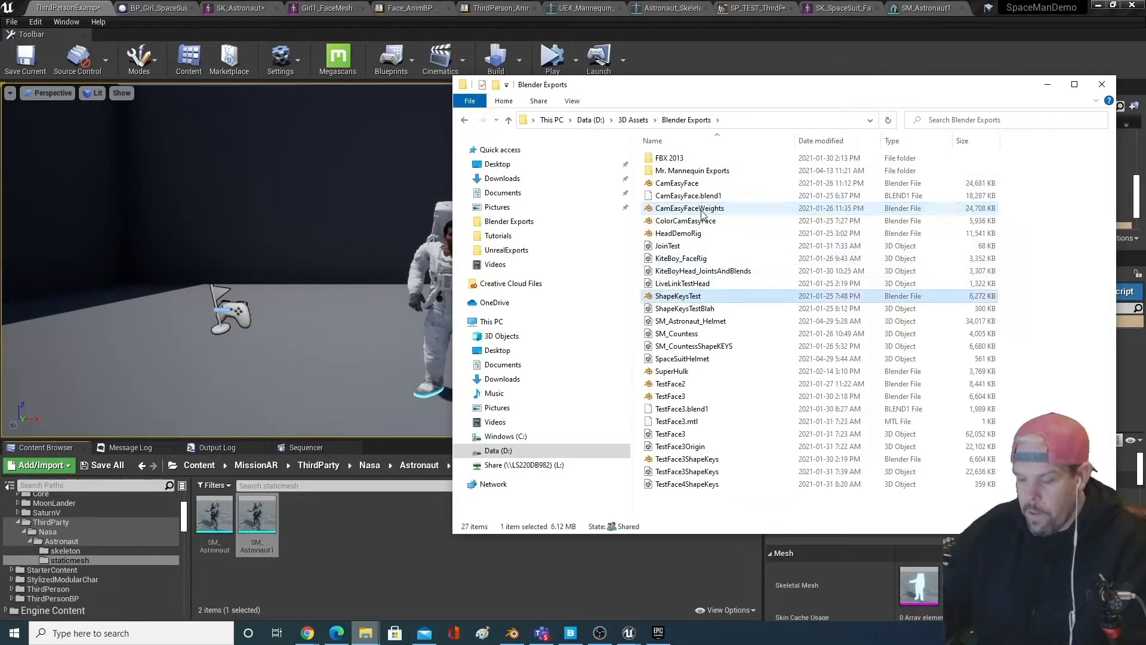
- Import SpaceSuitHelmet into the Astronaut staticmesh folder as a static mesh, using Import All with Create New Materials
left_click(687, 359)
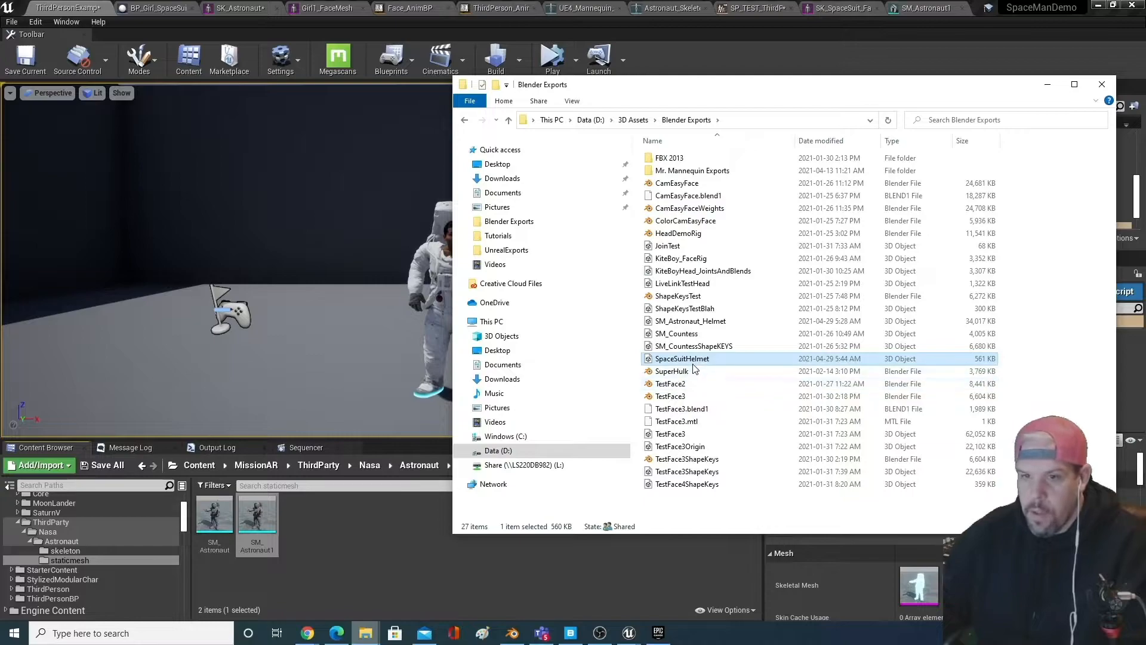
left_click_drag(365, 564, 365, 566)
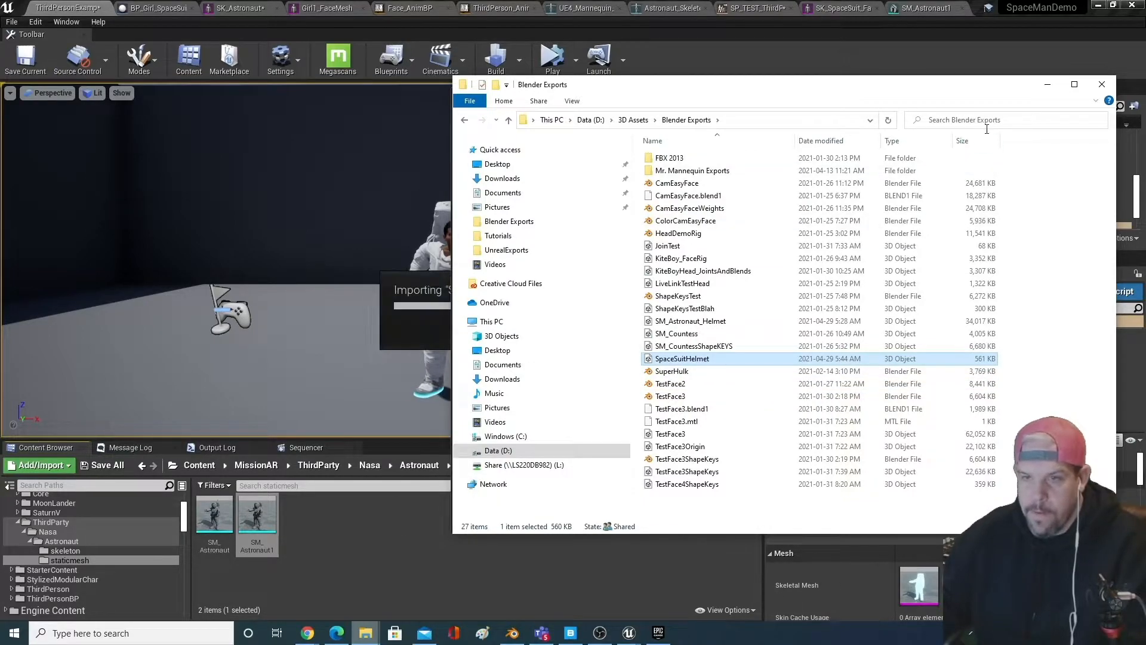
left_click(1047, 84)
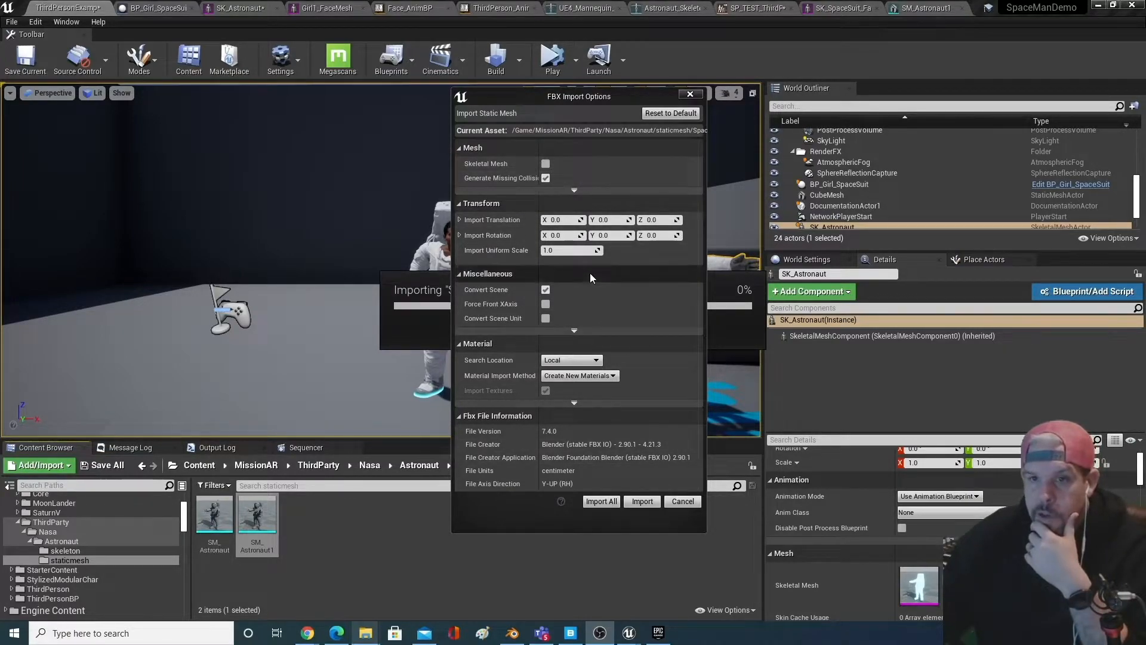
left_click(601, 503)
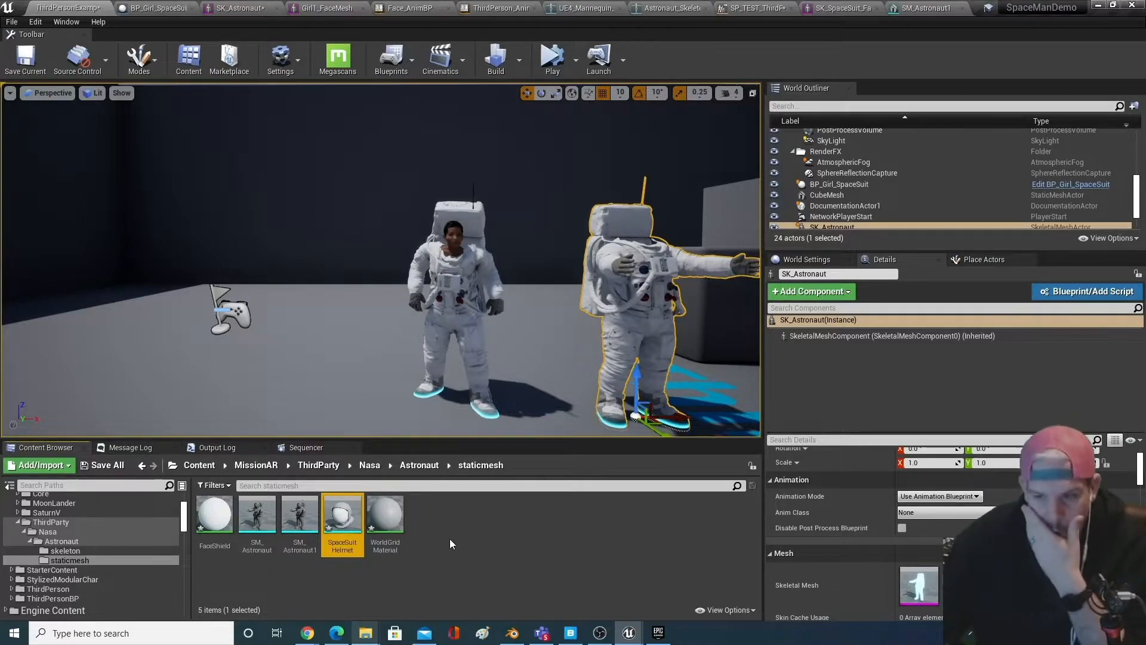
- Open the imported SpaceSuitHelmet static mesh and examine its visor and two material slots
double_click(345, 511)
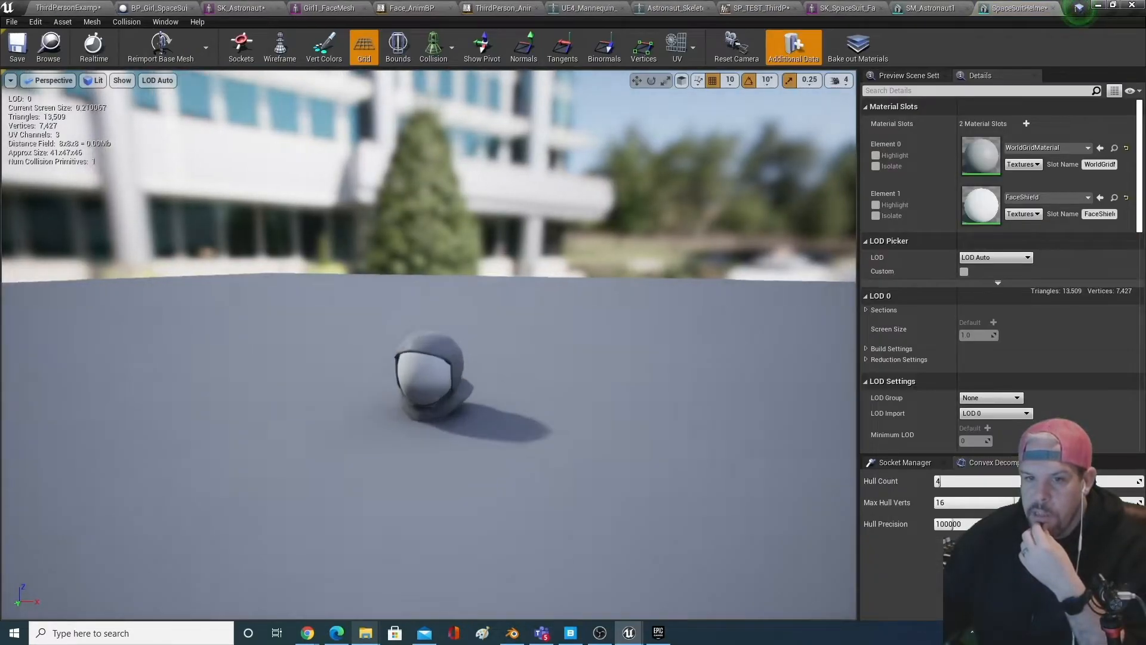
left_click_drag(433, 323, 435, 268)
middle_click_drag(433, 323, 436, 388)
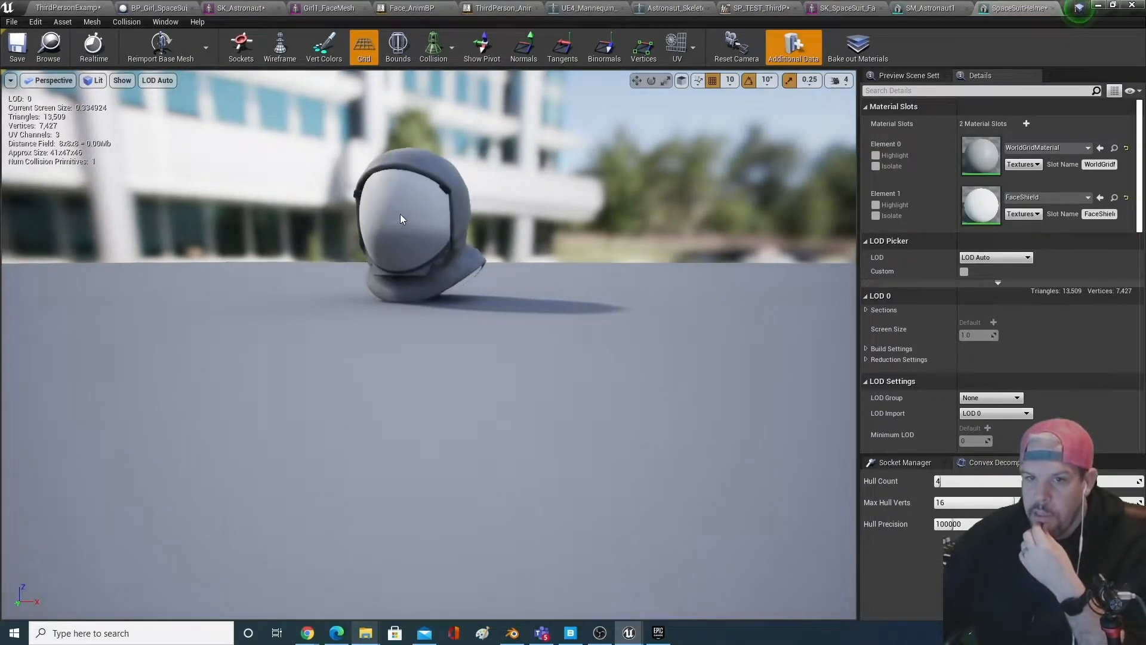
middle_click_drag(427, 213, 493, 278)
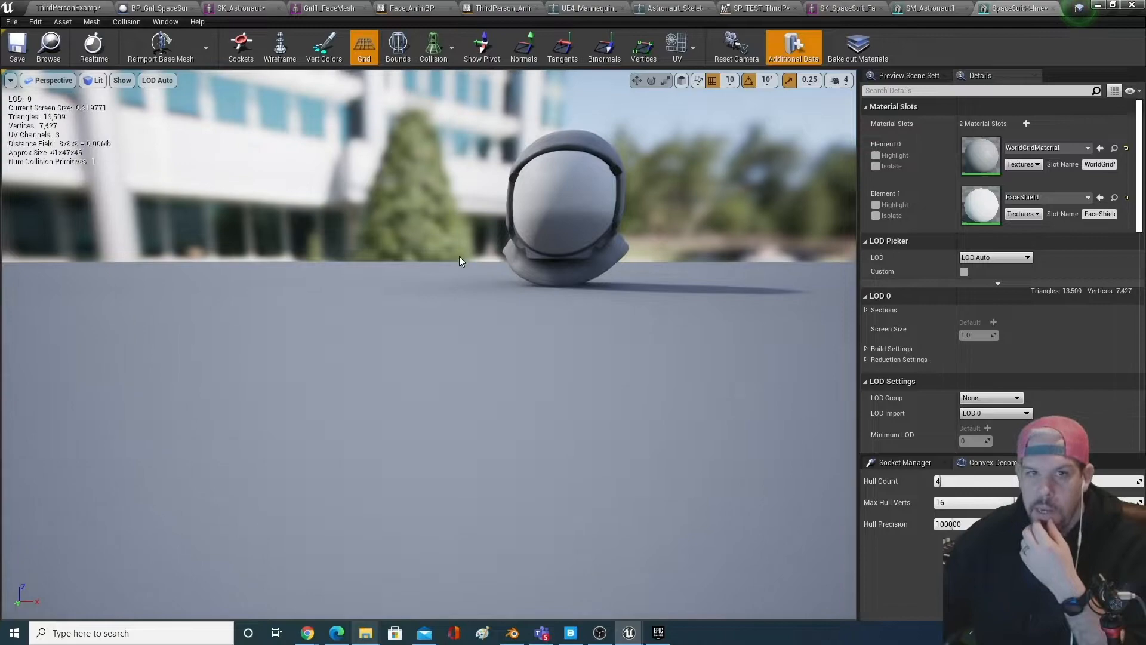
- Switch to the Epic Games Launcher and search the Unreal Engine Marketplace for "glass"
left_click(658, 633)
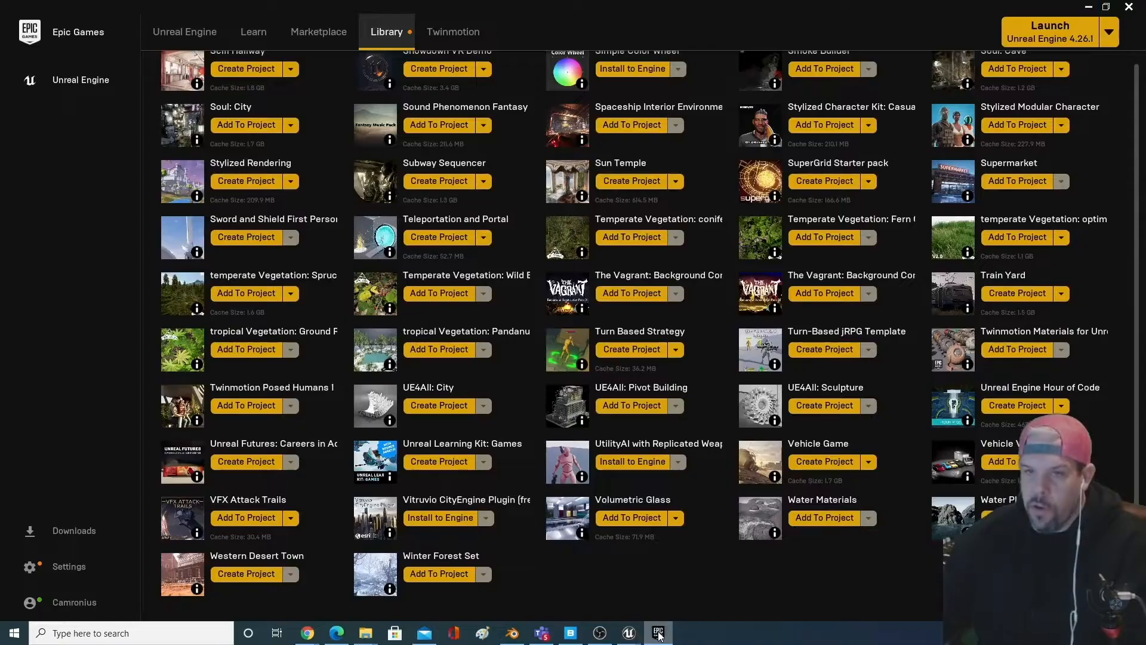
scroll(740, 434, "up", 3)
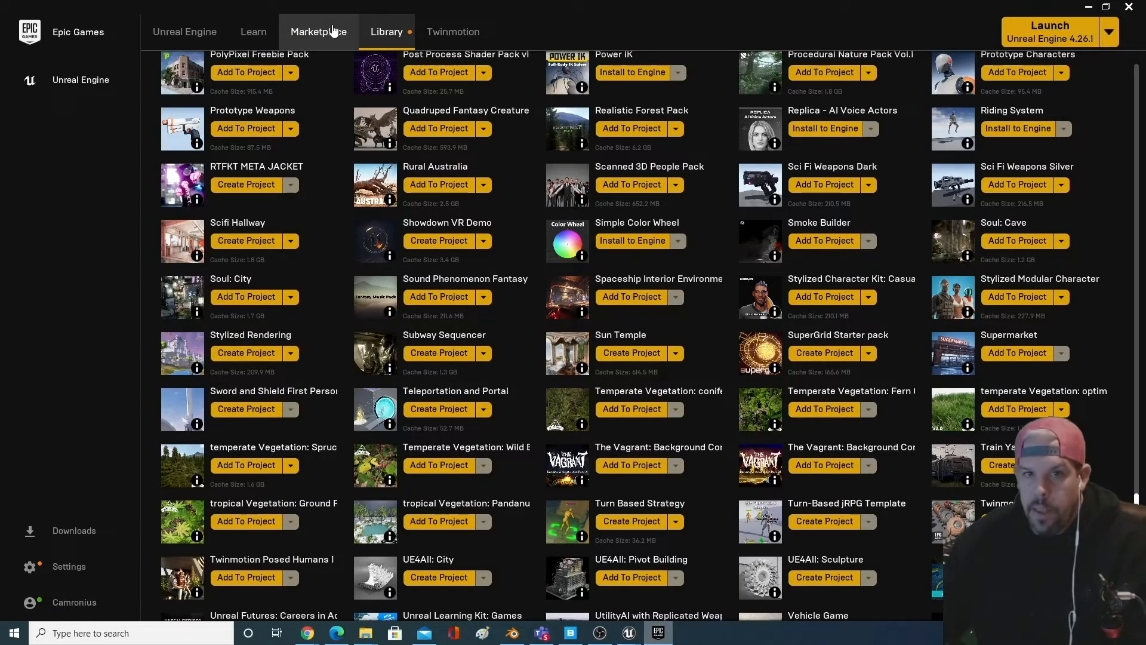
left_click(333, 31)
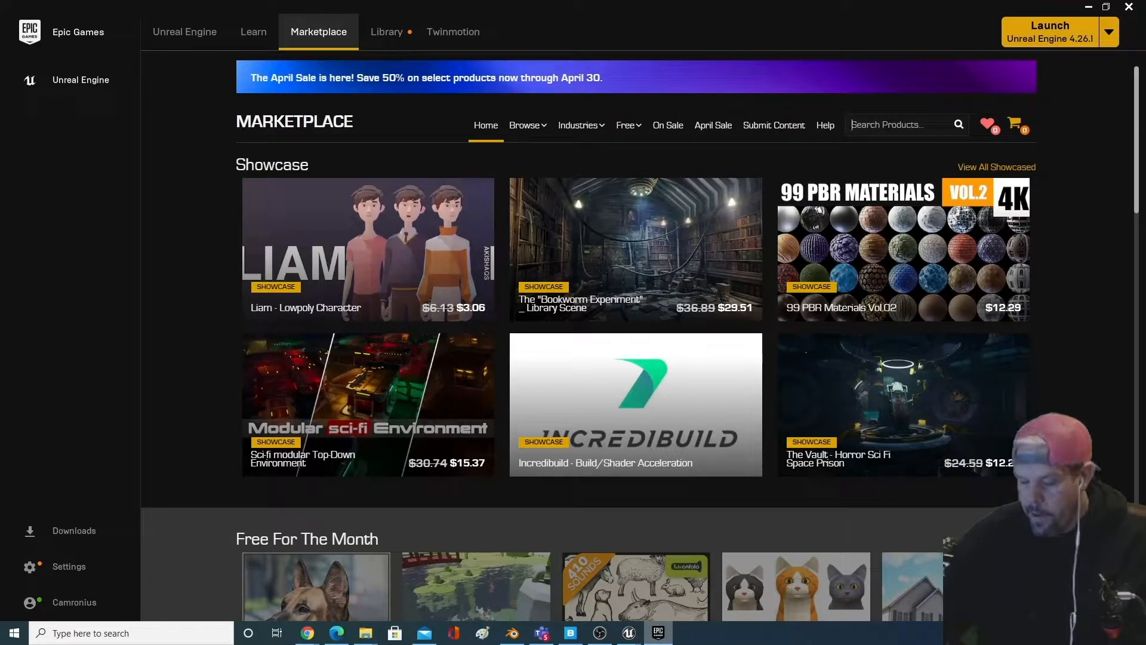
type("glass")
key("Return")
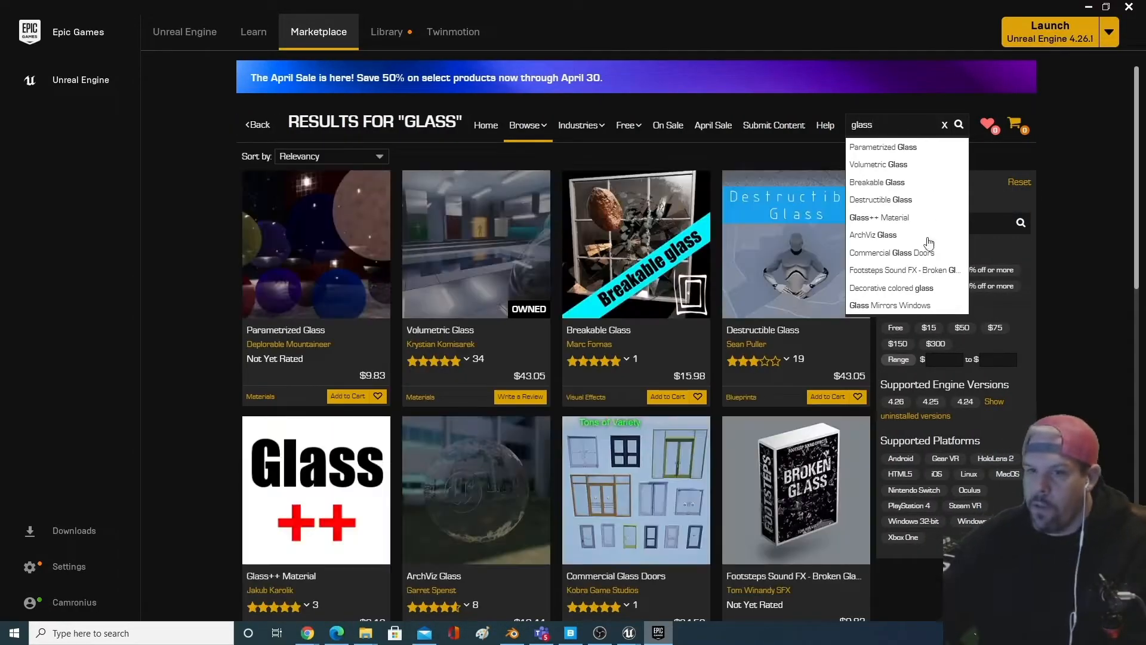
- Filter the glass search results to free products and open the Advanced Glass Material Pack page
left_click(1073, 264)
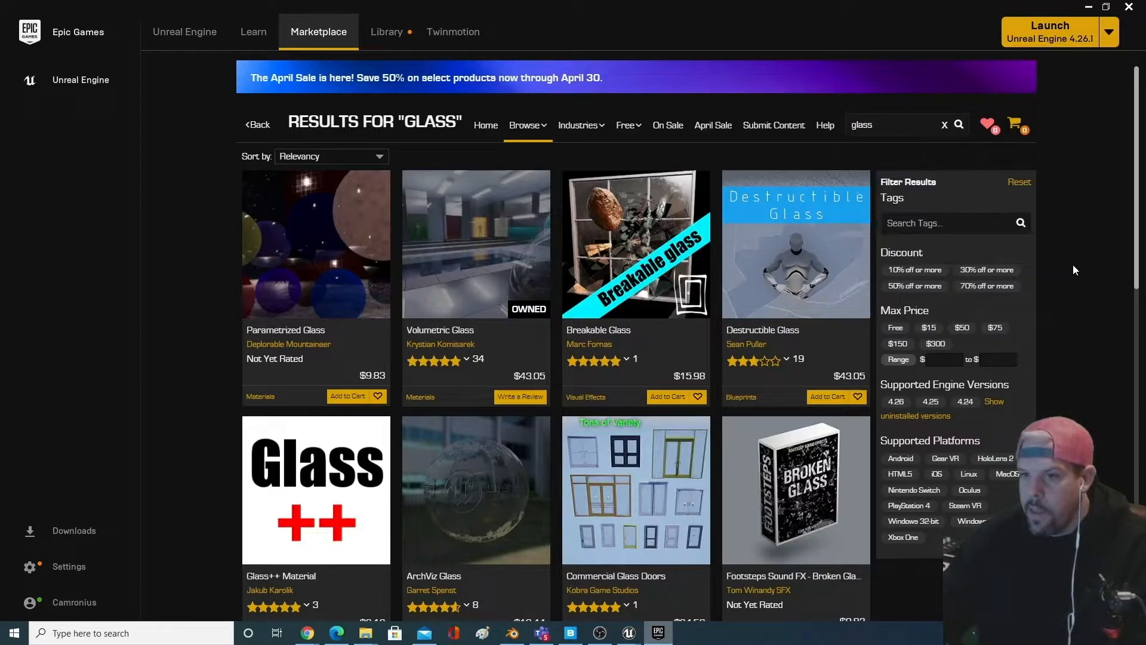
left_click(896, 328)
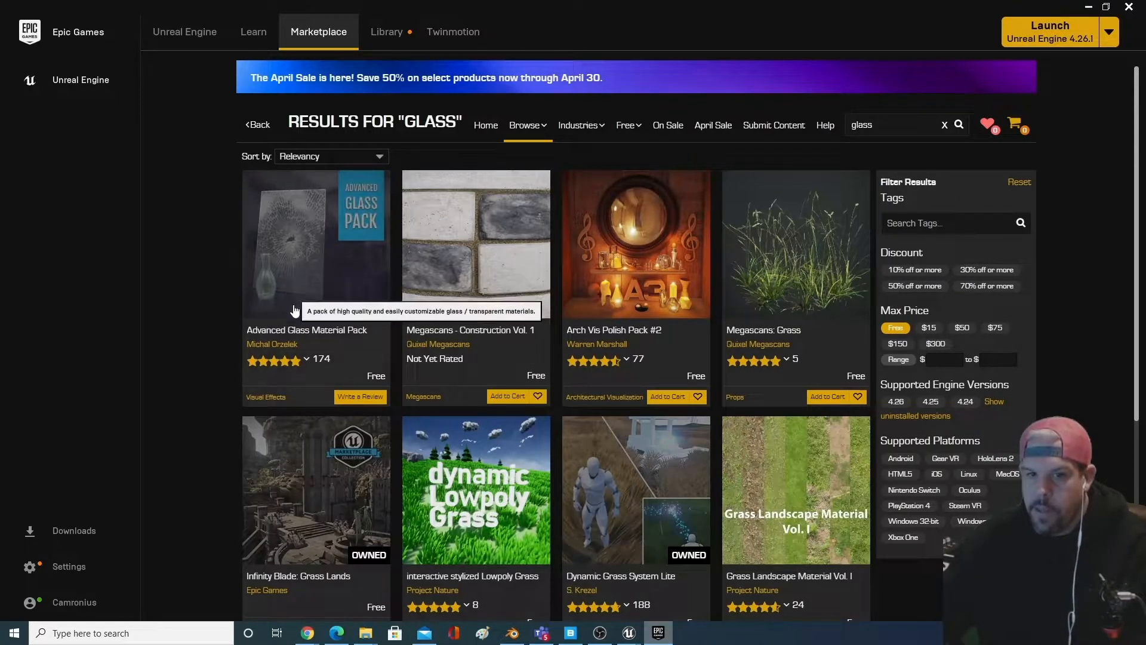
left_click(334, 299)
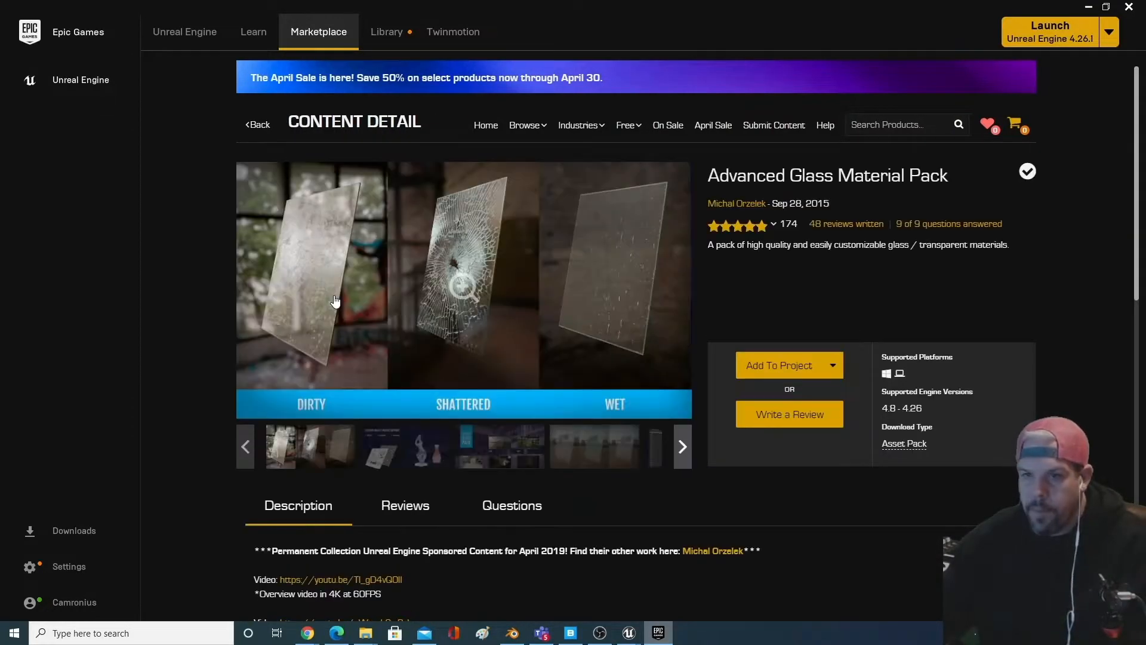
- Add the Advanced Glass Material Pack to the SpaceManDemo project
left_click(807, 377)
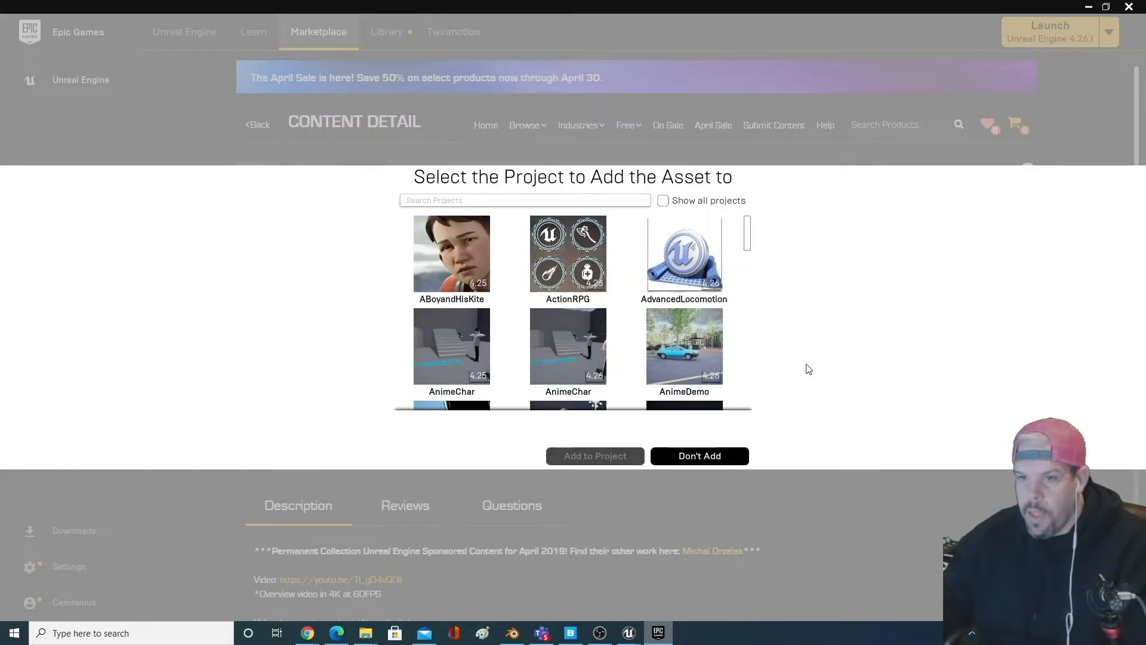
scroll(710, 312, "down", 6)
scroll(707, 310, "down", 8)
scroll(692, 325, "down", 8)
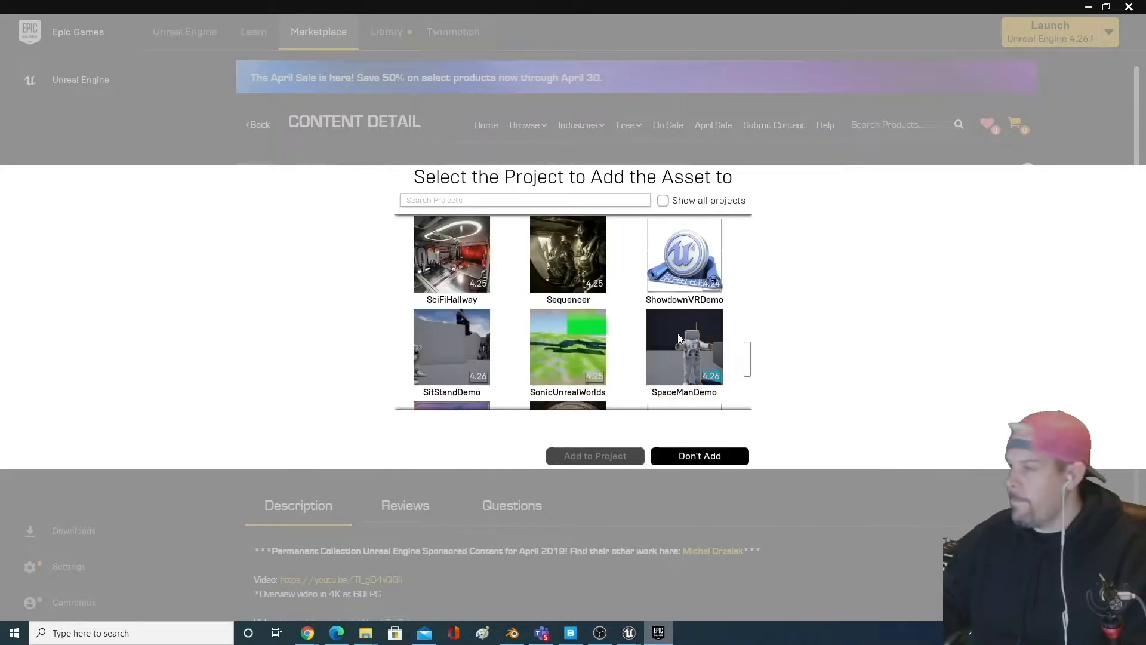
scroll(616, 336, "down", 2)
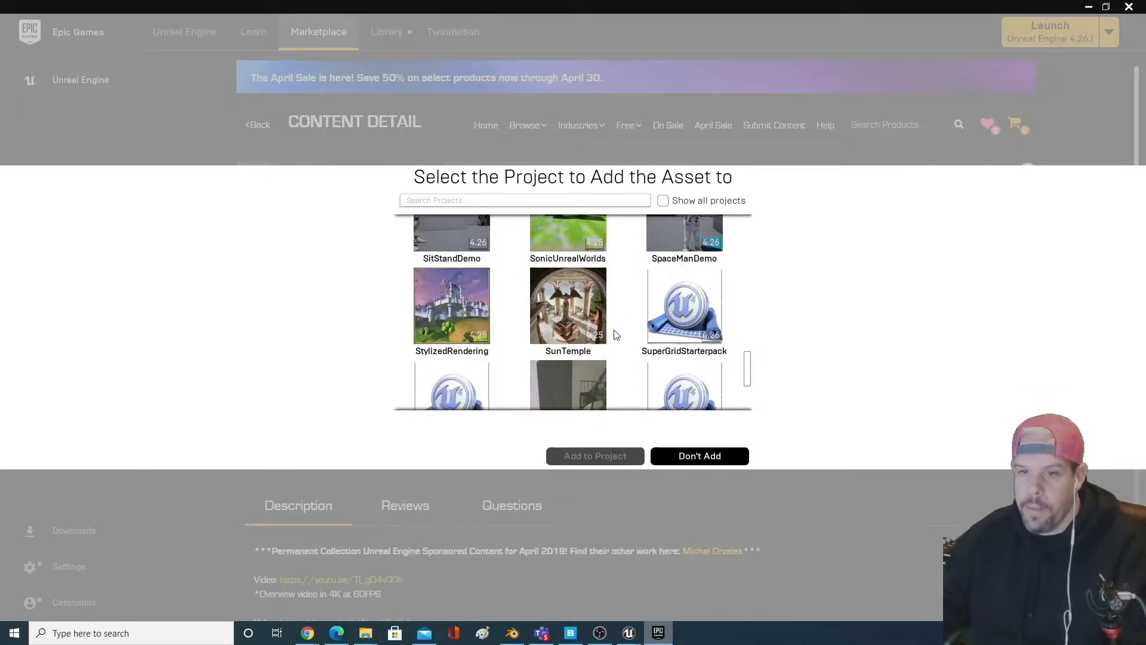
scroll(616, 335, "down", 1)
scroll(617, 334, "up", 1)
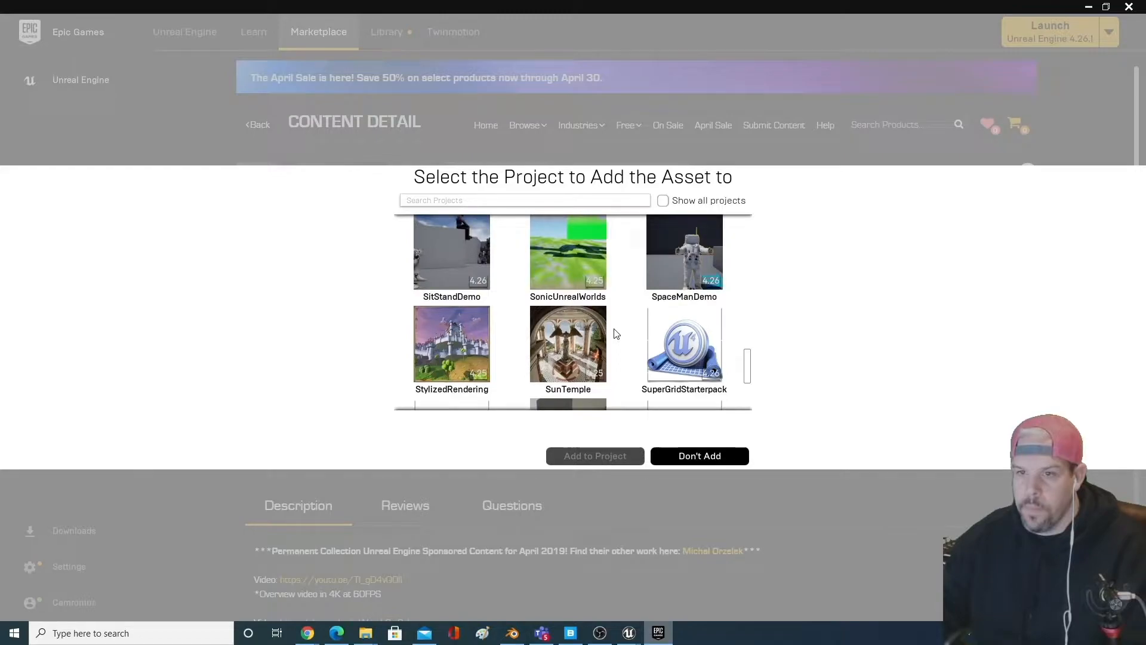
left_click(671, 281)
left_click(614, 456)
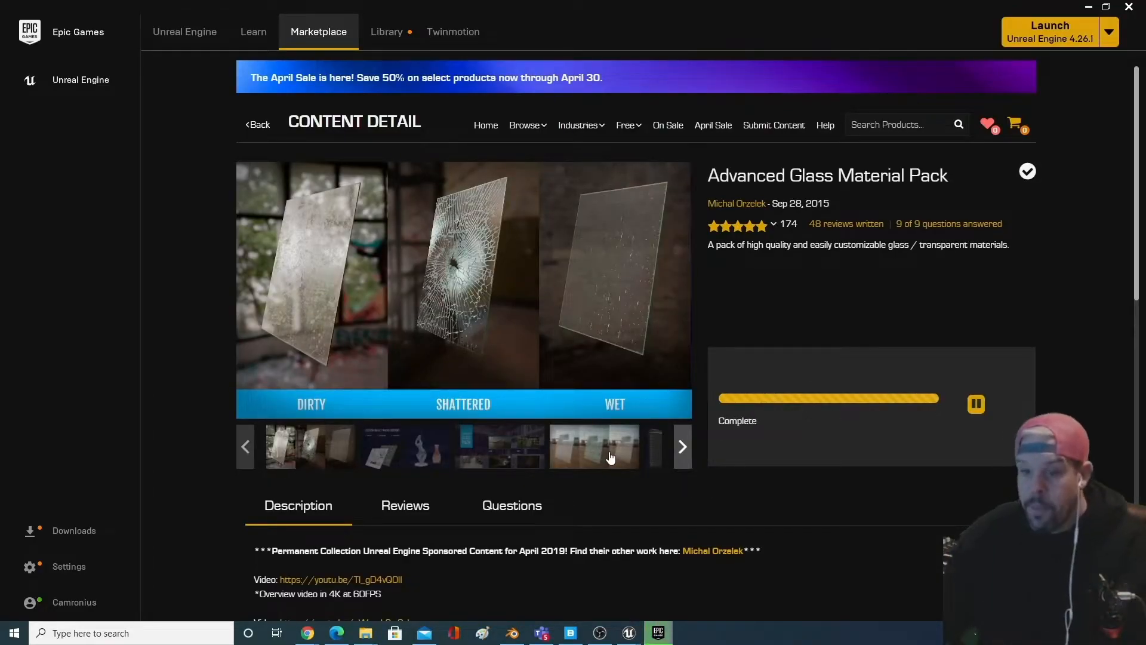
- Switch to Unreal Editor and open the AdvancedGlassPack/Materials/01_Clean folder from the main level's Content Browser
left_click(1085, 6)
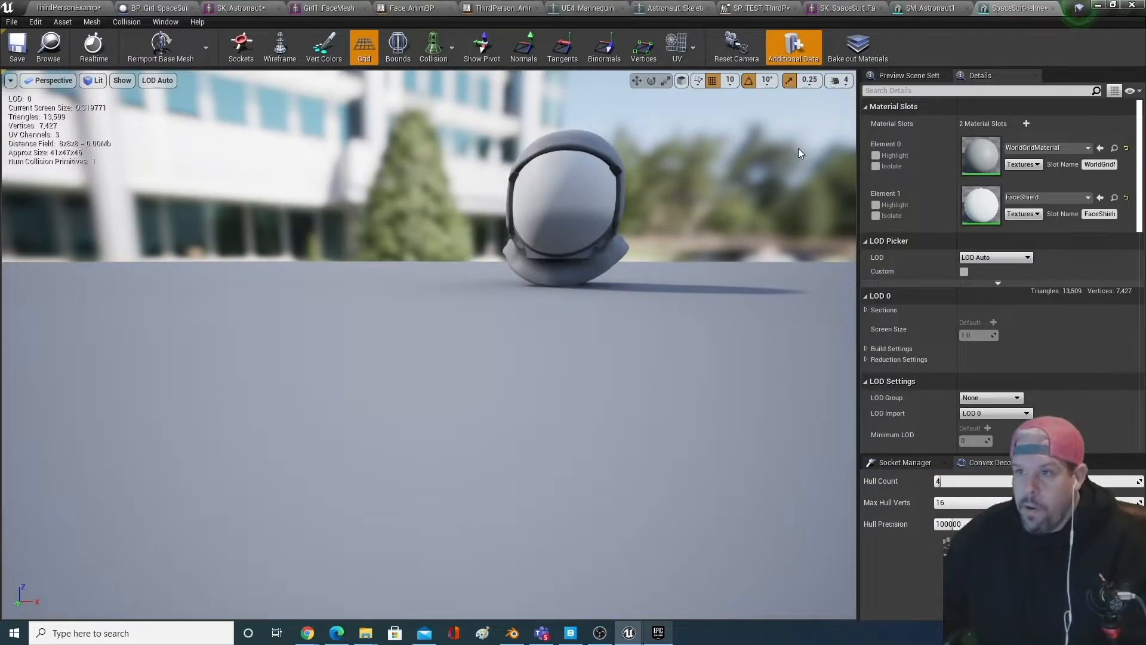
left_click(39, 6)
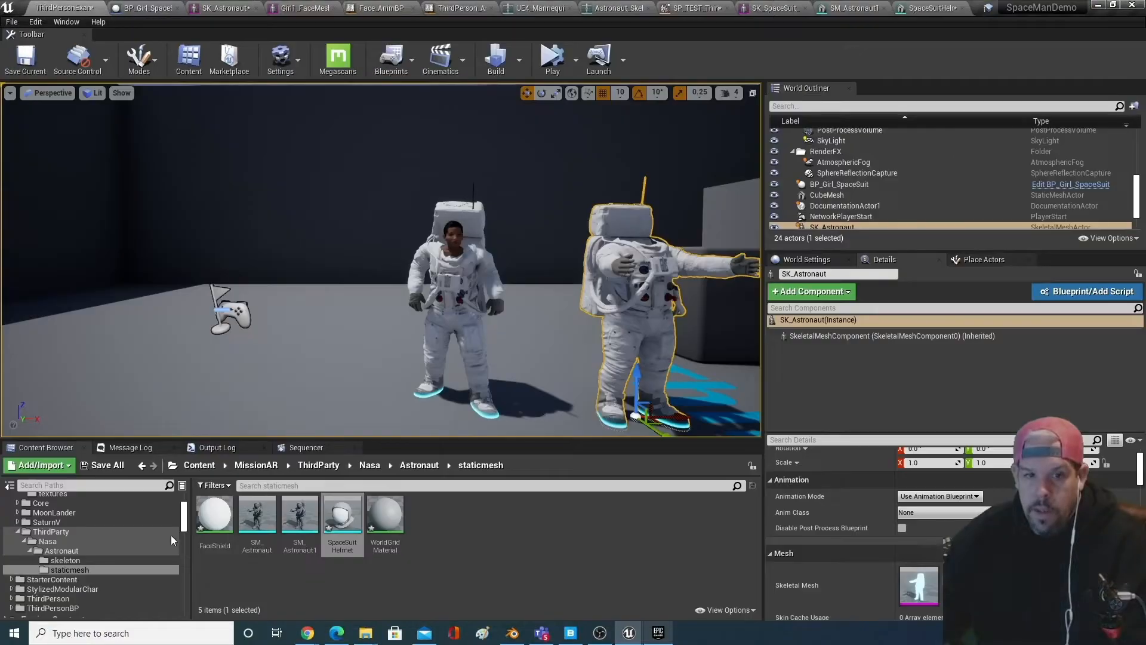
scroll(8, 525, "up", 3)
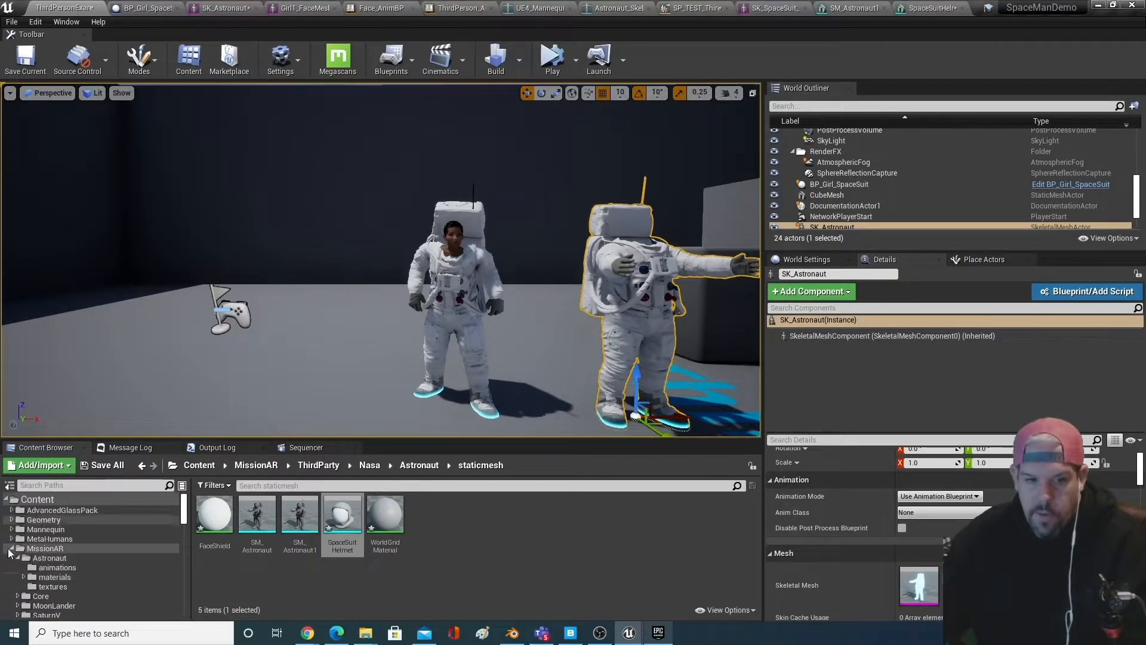
left_click(9, 550)
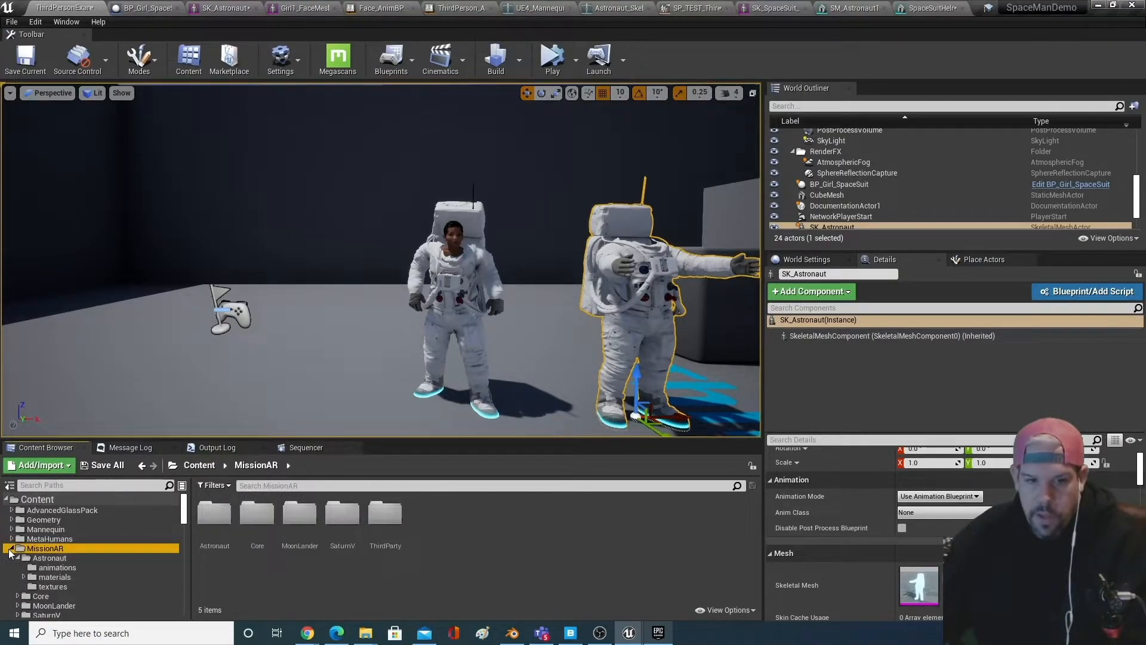
left_click(56, 512)
double_click(58, 514)
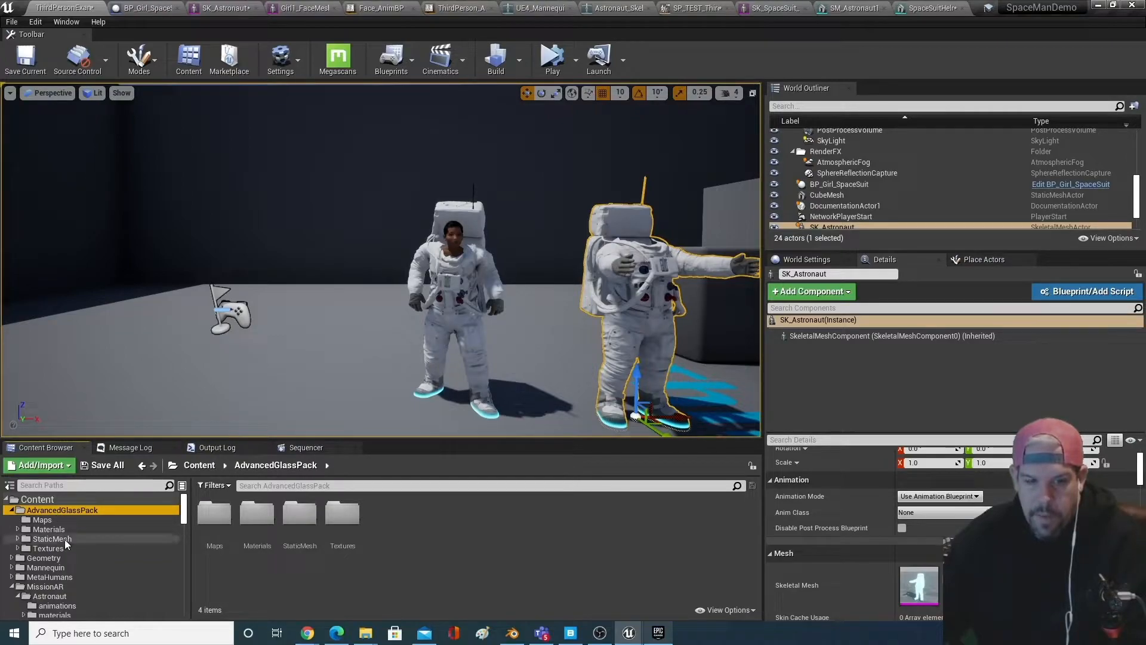
left_click(67, 531)
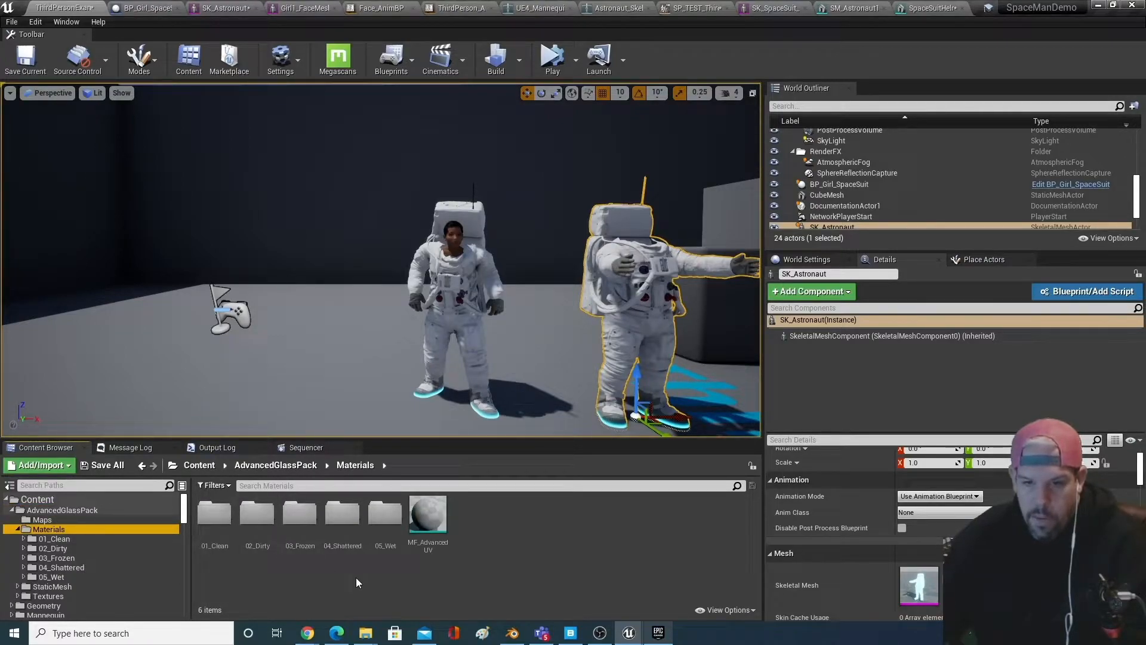
double_click(214, 515)
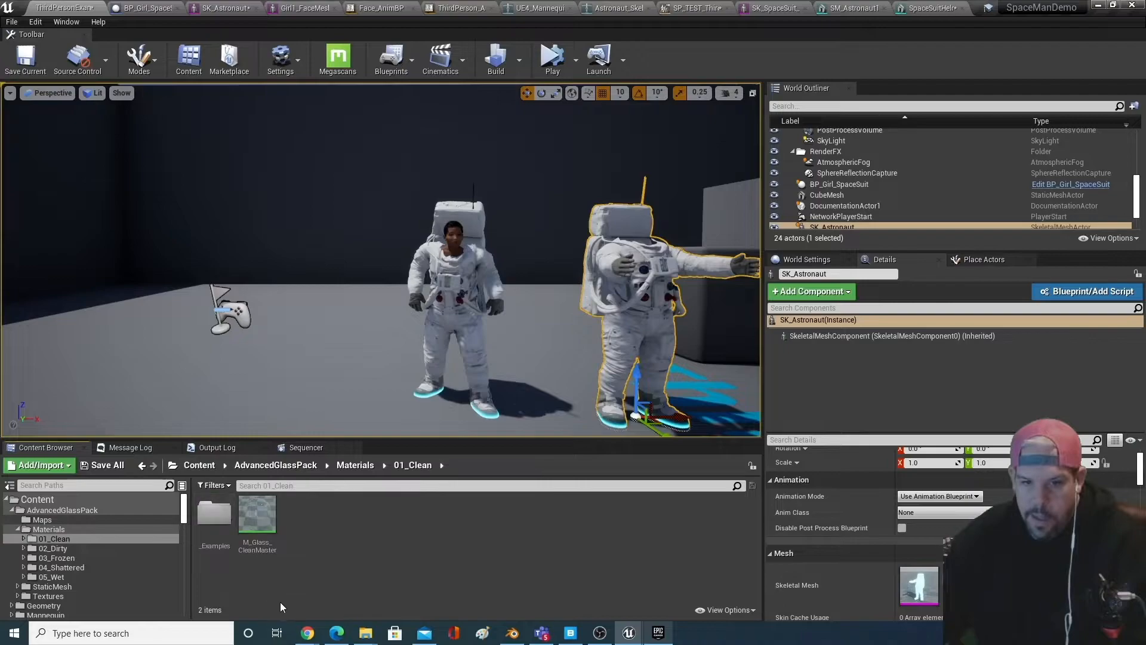
- Look through the sample glass materials in the _Examples folder and return to 01_Clean
mouse_move(272, 533)
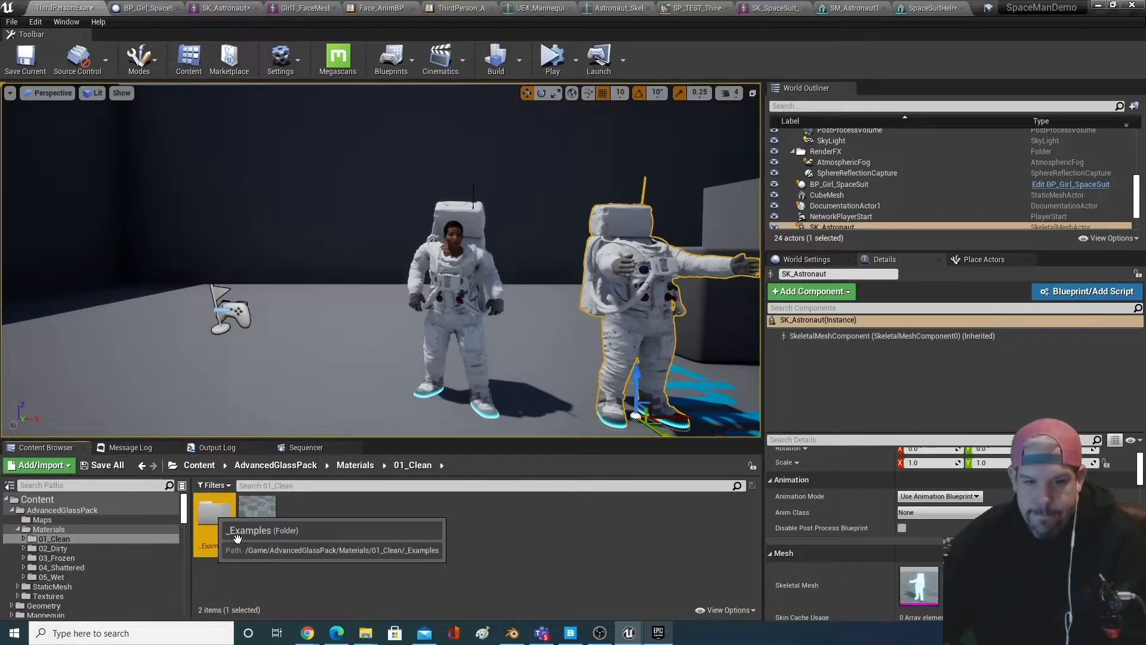
double_click(214, 513)
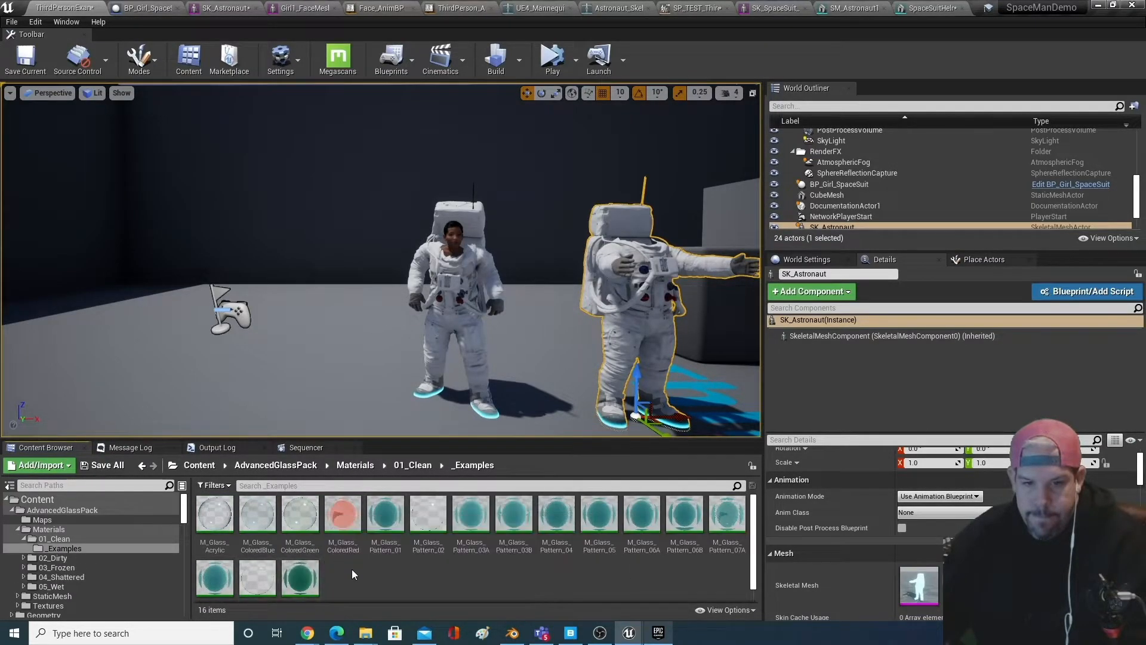
scroll(356, 572, "down", 1)
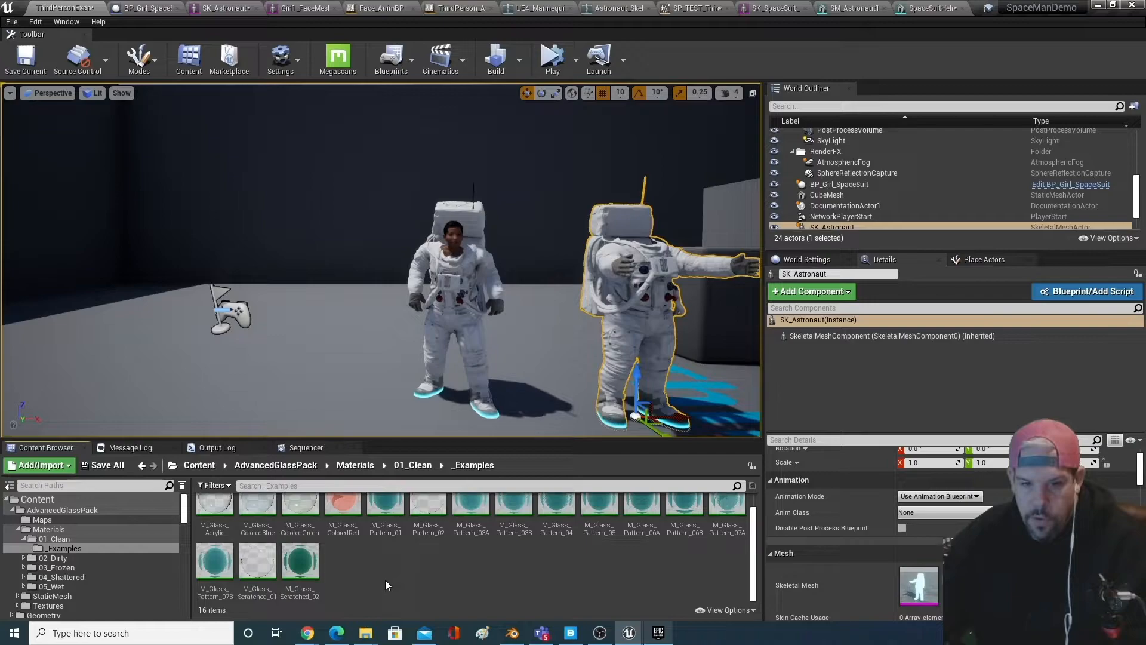
scroll(386, 581, "up", 1)
left_click(60, 538)
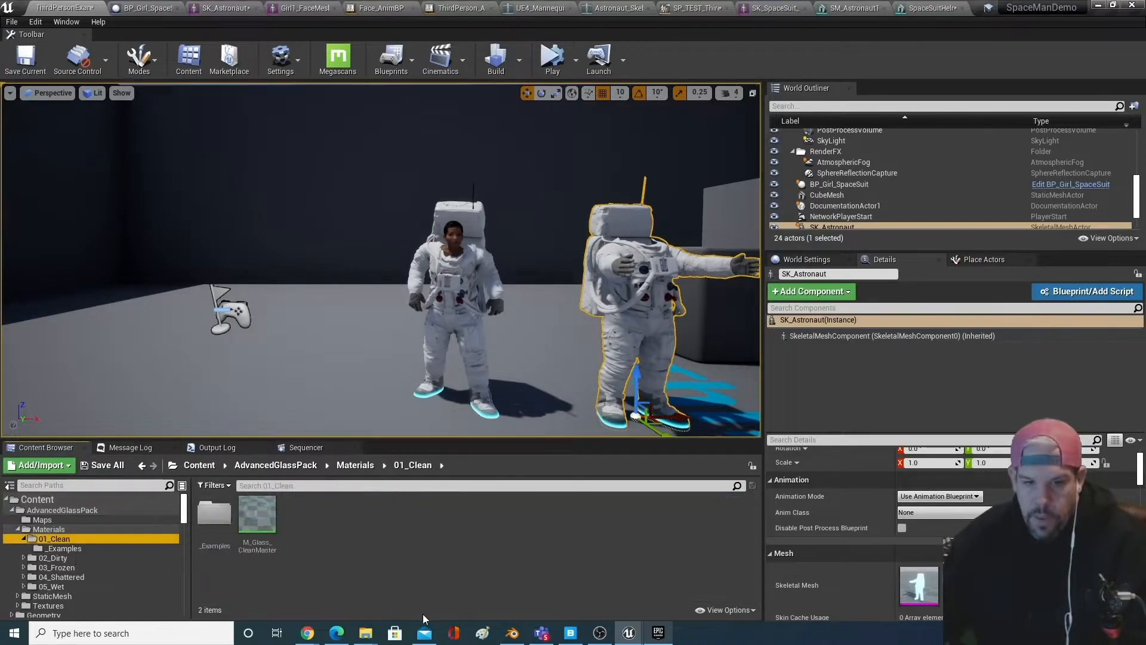
- Create a material instance from M_Glass_CleanMaster and name it MI_Space_FaceShield
right_click(263, 529)
left_click(377, 236)
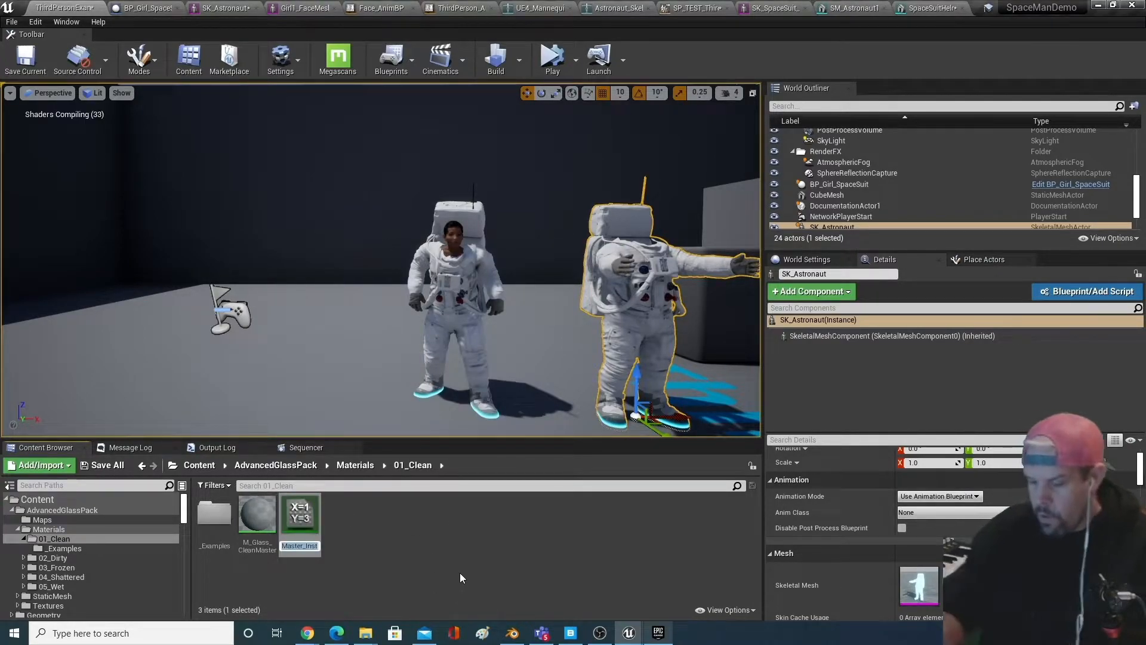
key("BackSpace")
type("MI_")
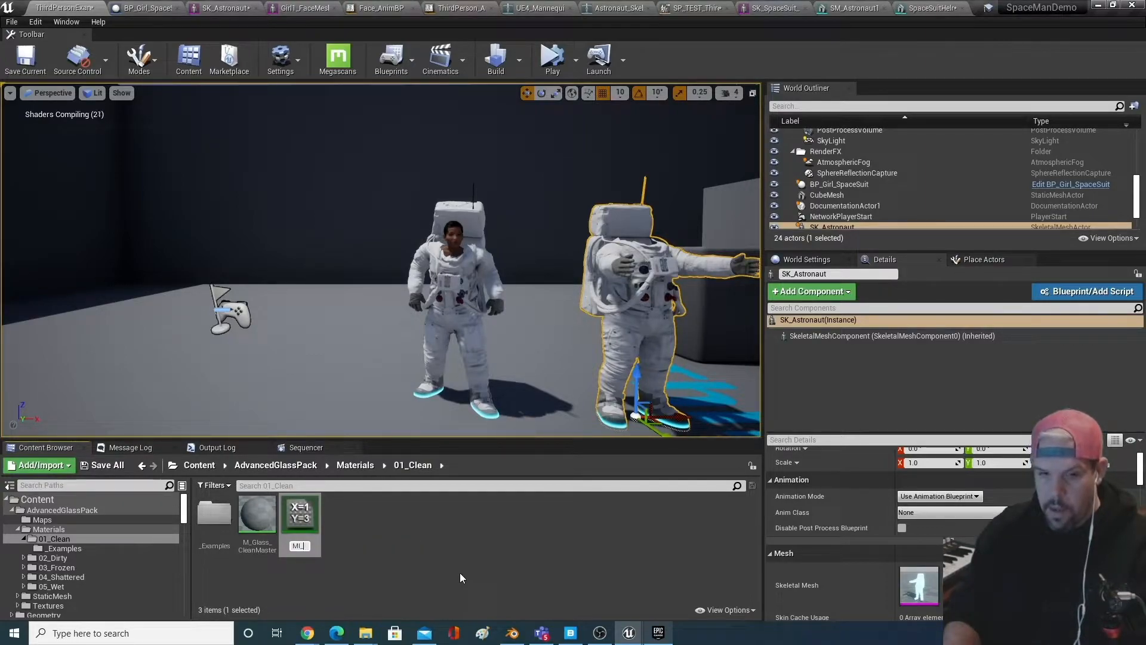
type("Space_Face")
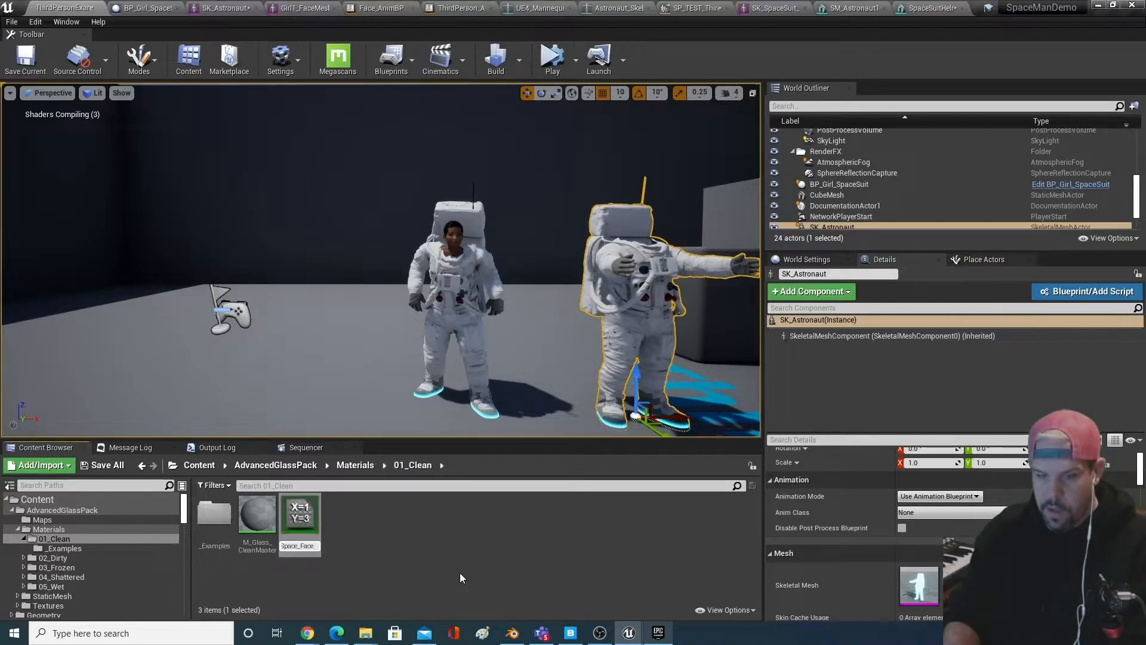
type("Shield")
key("Return")
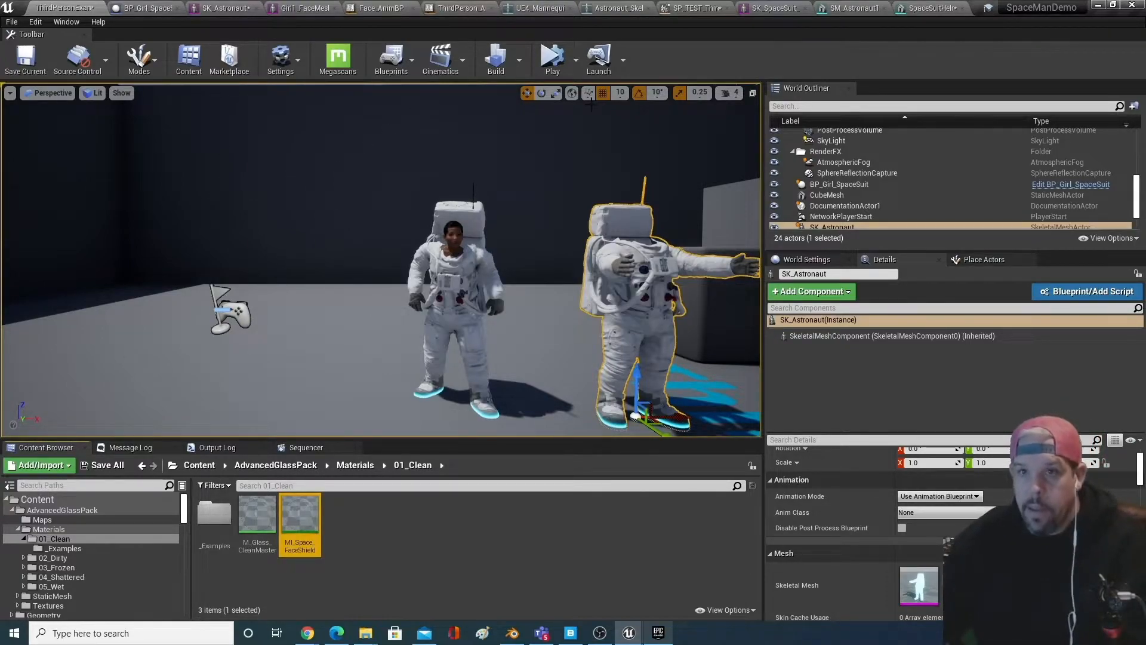
- Assign MI_Space_FaceShield to the Element 1 material slot of the SpaceSuitHelmet static mesh
left_click(944, 8)
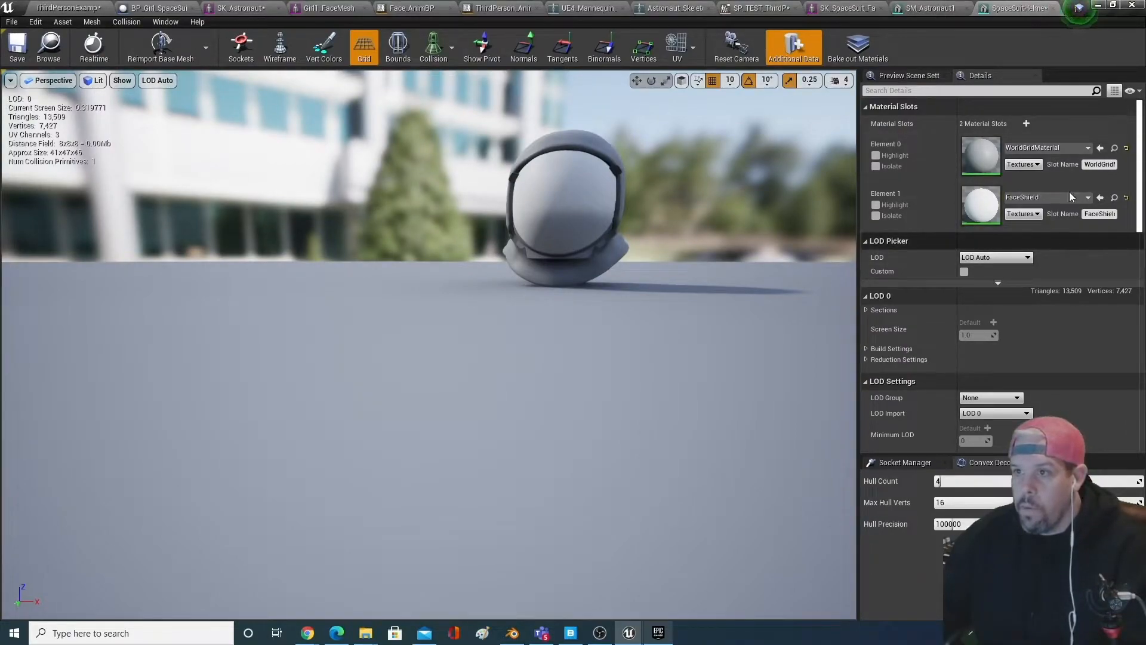
left_click(1051, 198)
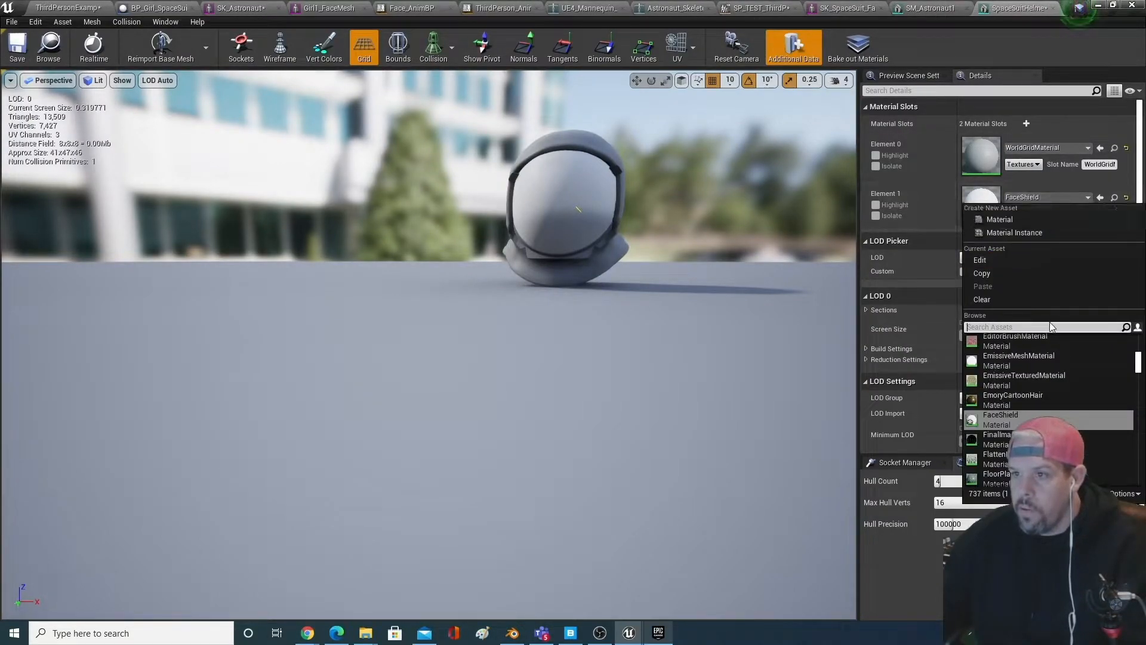
type("ML_")
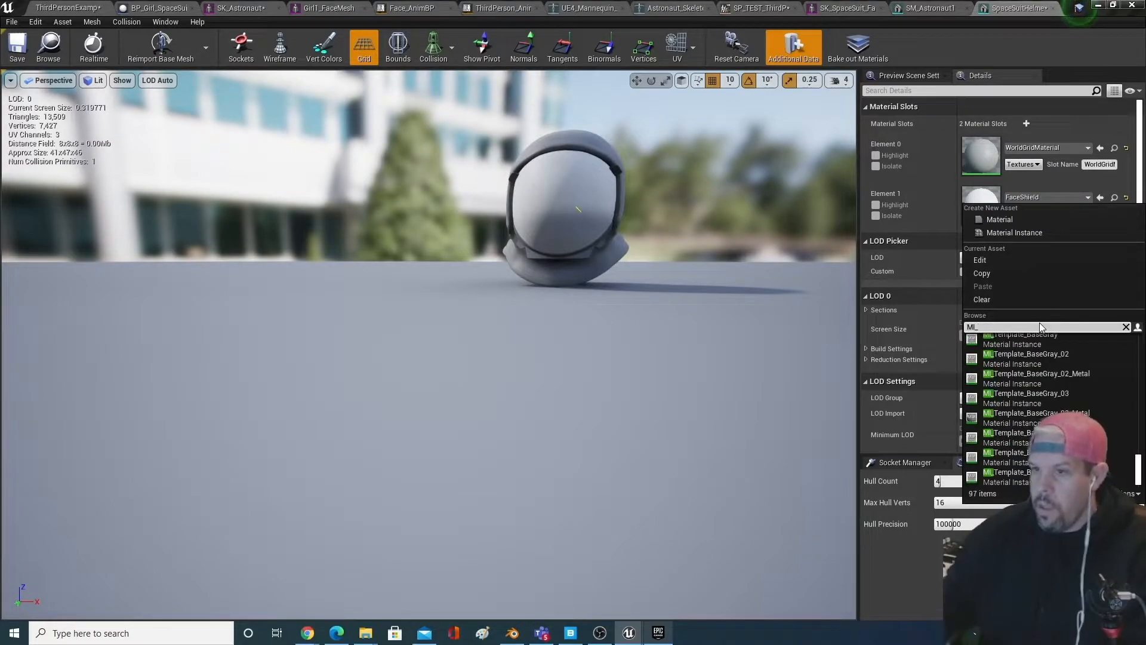
type("SPACE")
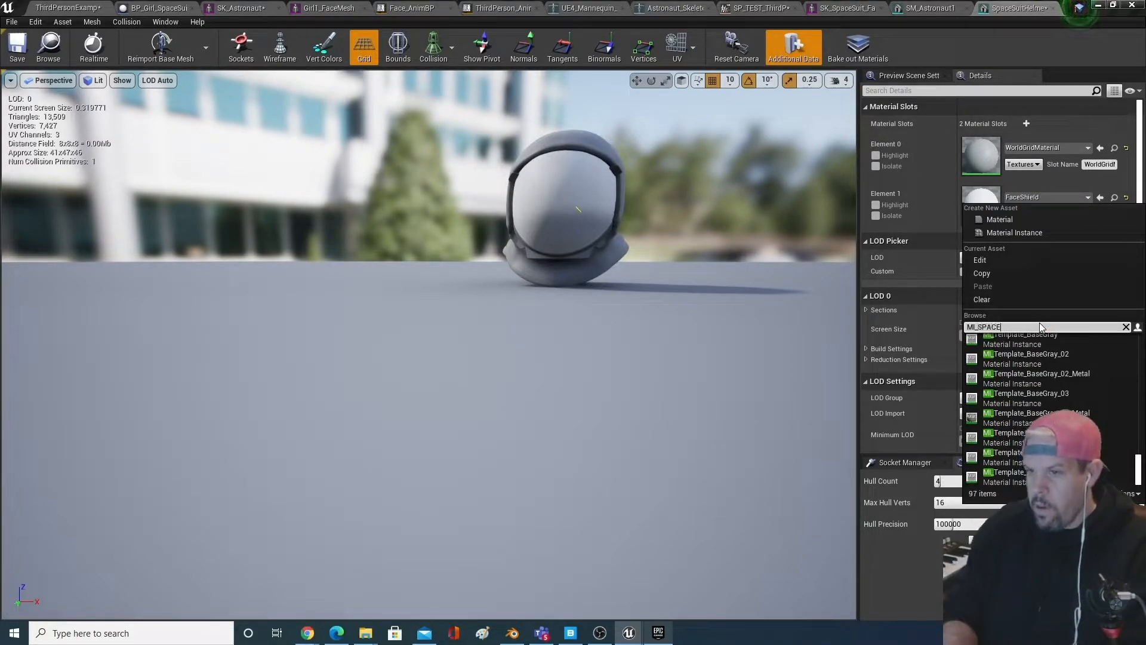
left_click(1023, 346)
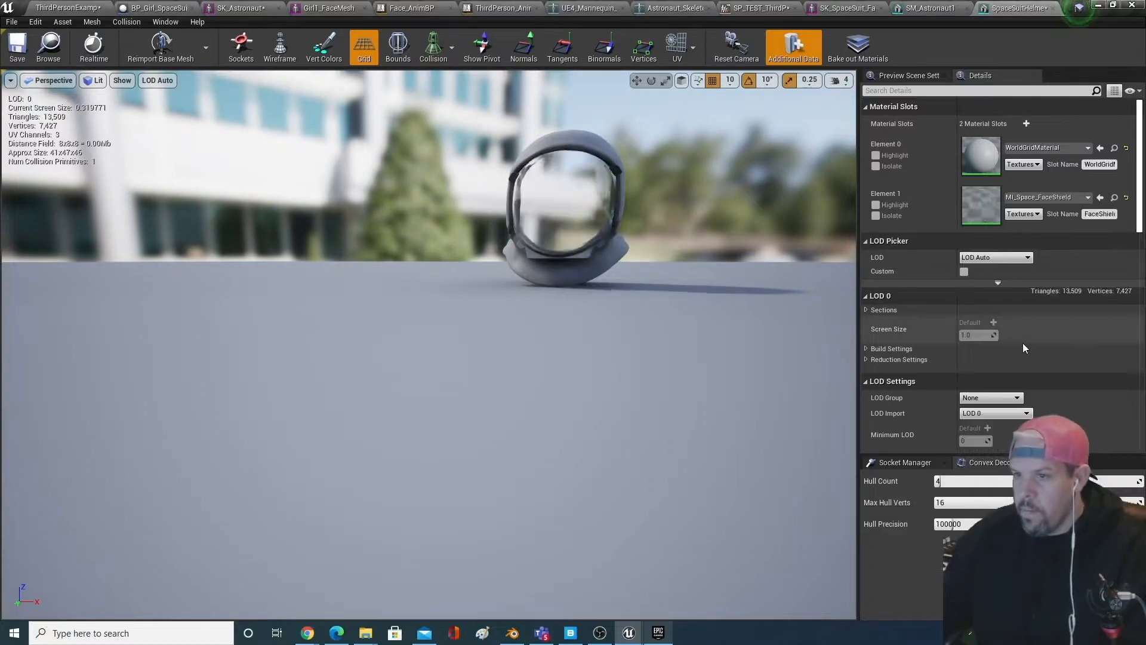
- Examine the glass visor on the helmet from closer up and from different angles
left_click_drag(725, 269, 668, 197)
key("f")
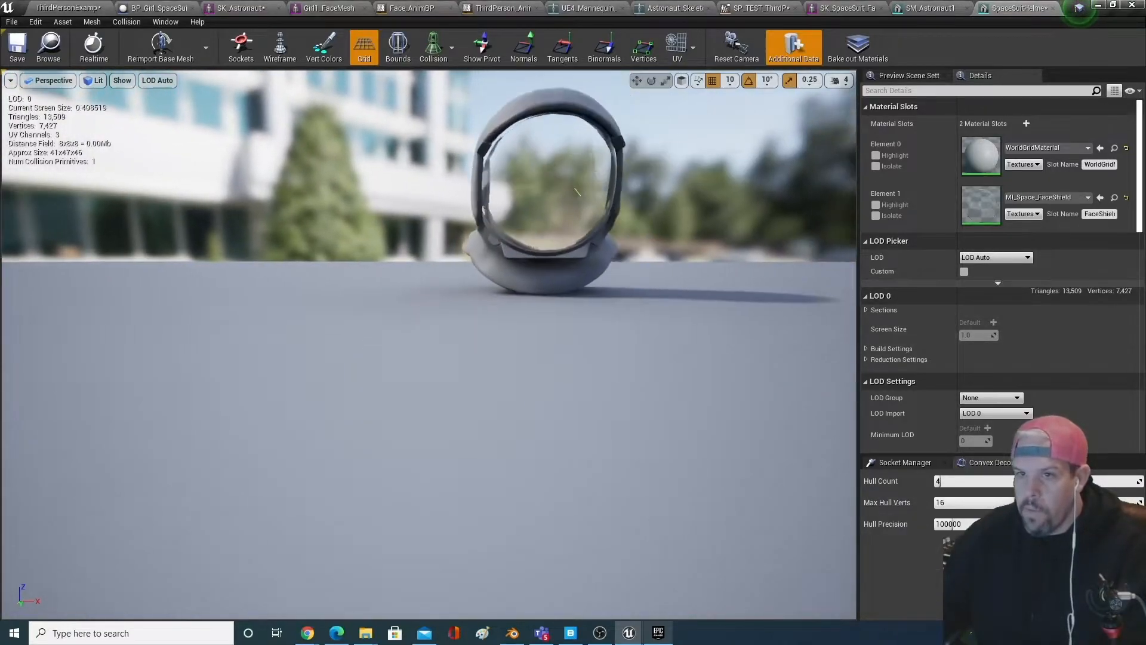
scroll(429, 239, "up", 3)
scroll(428, 345, "down", 3)
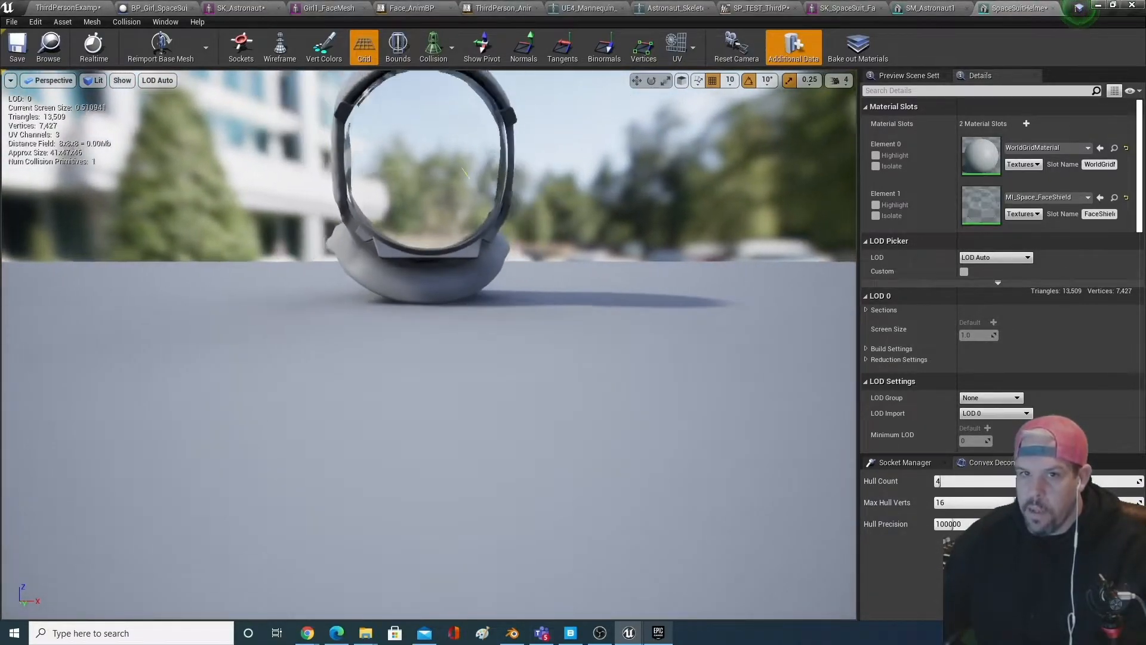
right_click_drag(686, 281, 657, 239)
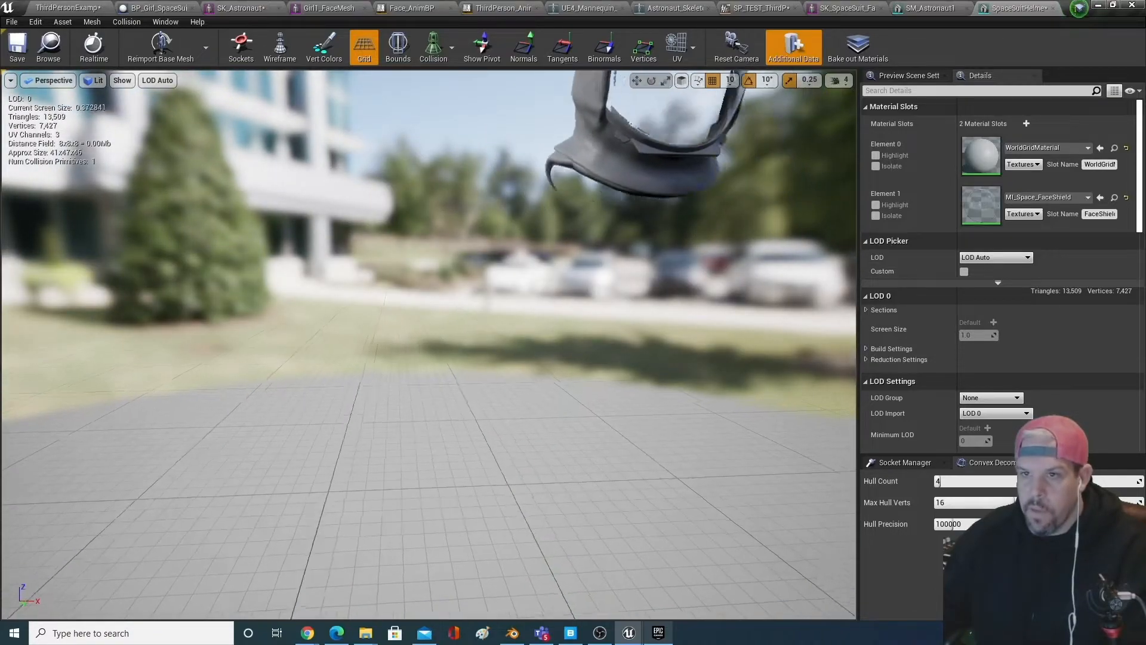
key("f")
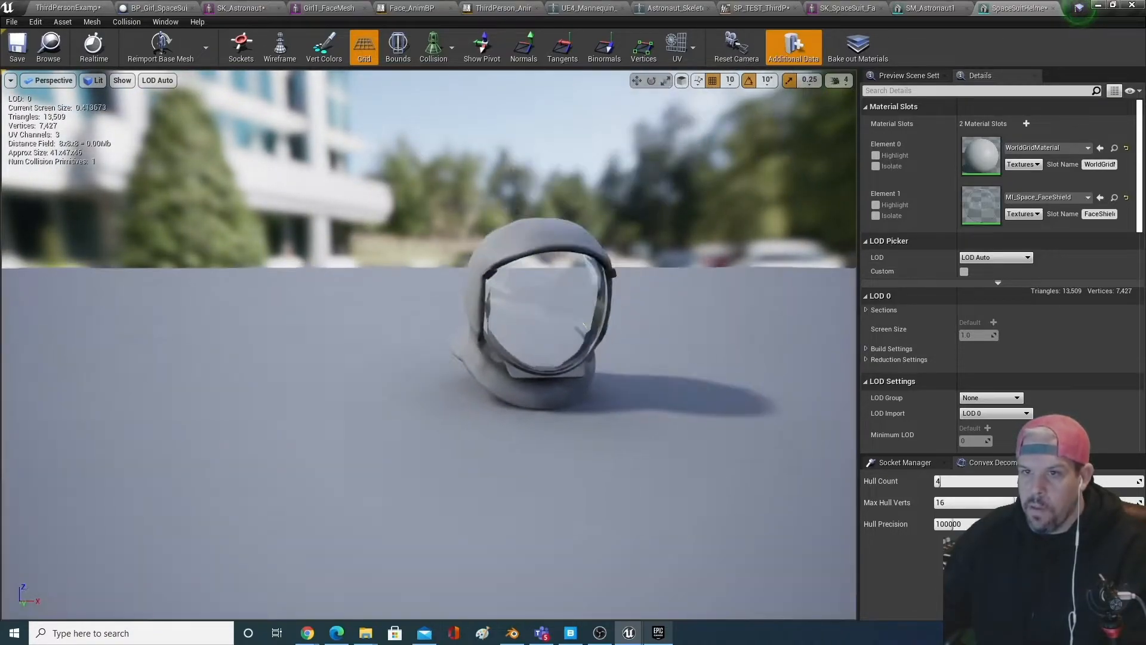
scroll(645, 246, "up", 2)
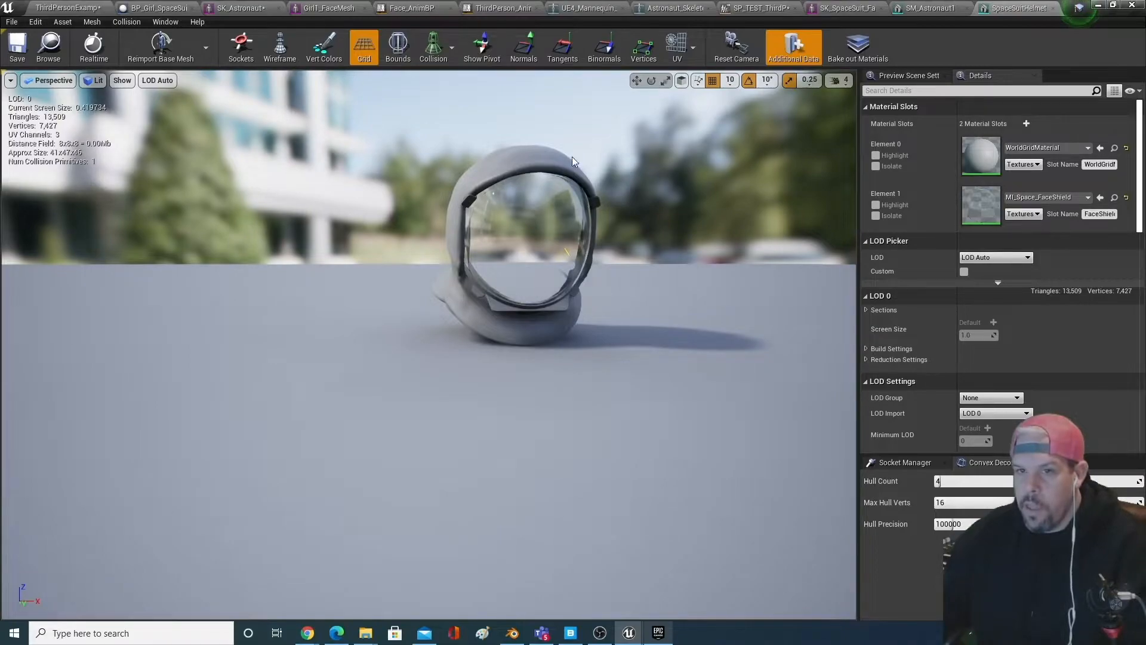
- Check the material slots of the SK_Astronaut skeletal mesh for the material used on the helmet
left_click(62, 7)
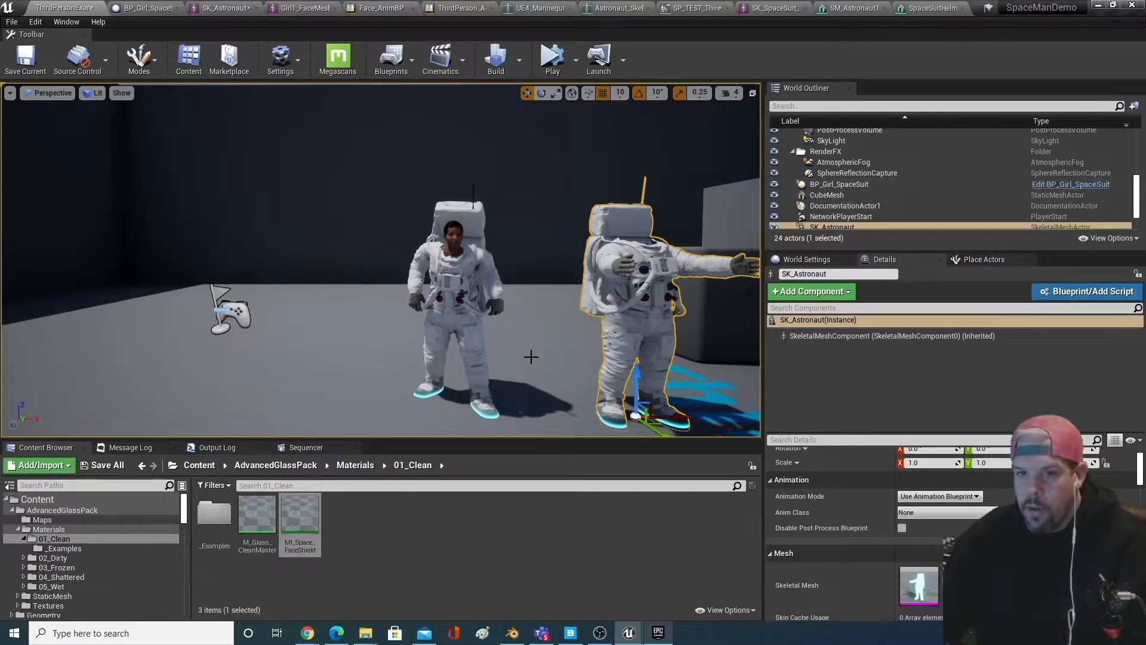
left_click_drag(531, 356, 519, 343)
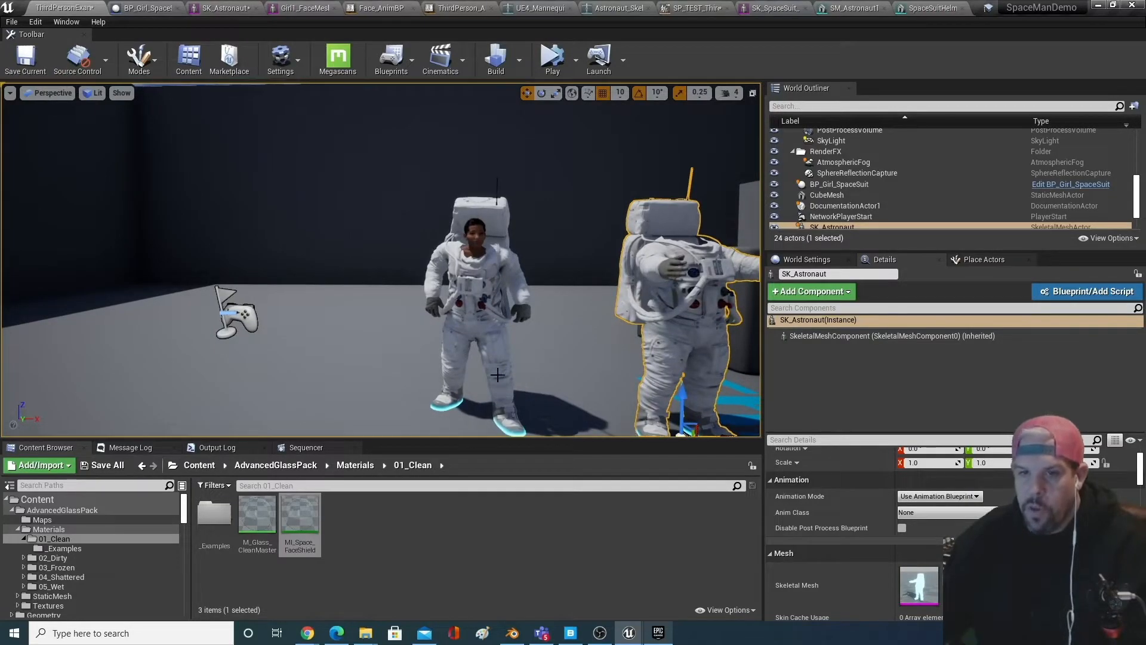
left_click(479, 296)
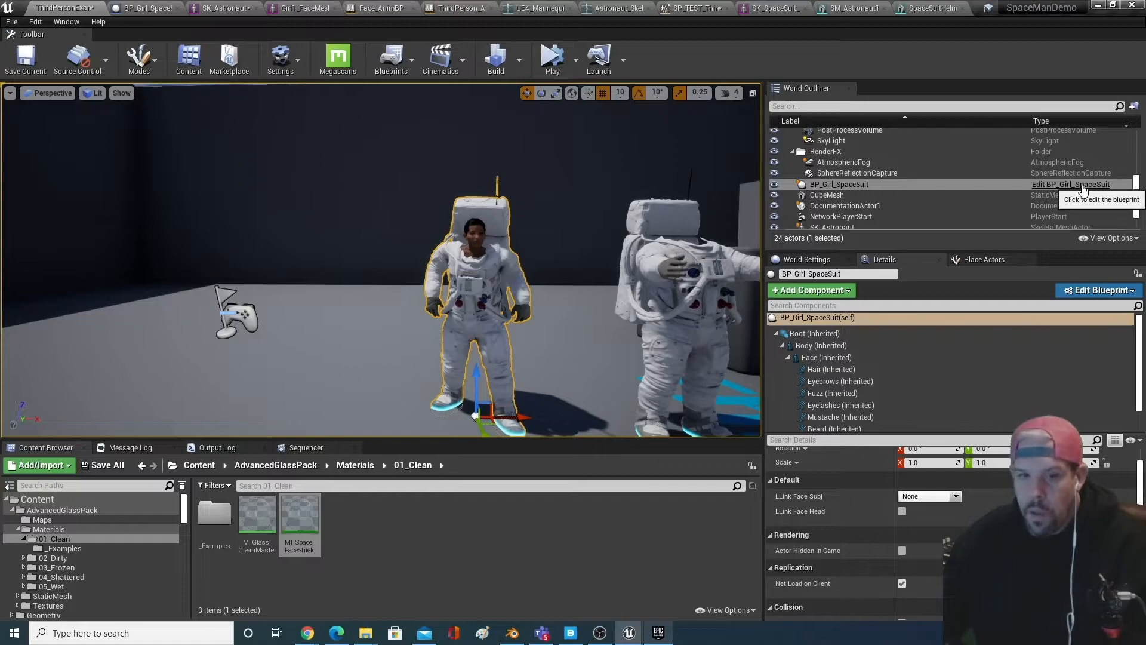
left_click(242, 6)
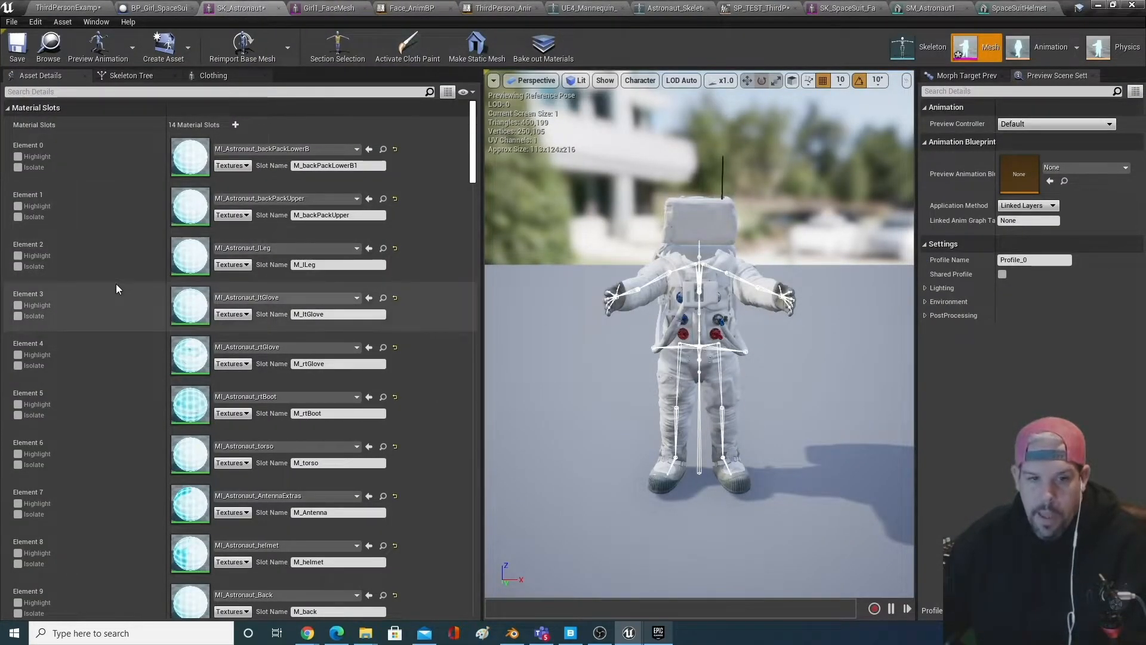
scroll(119, 299, "down", 2)
scroll(108, 406, "down", 1)
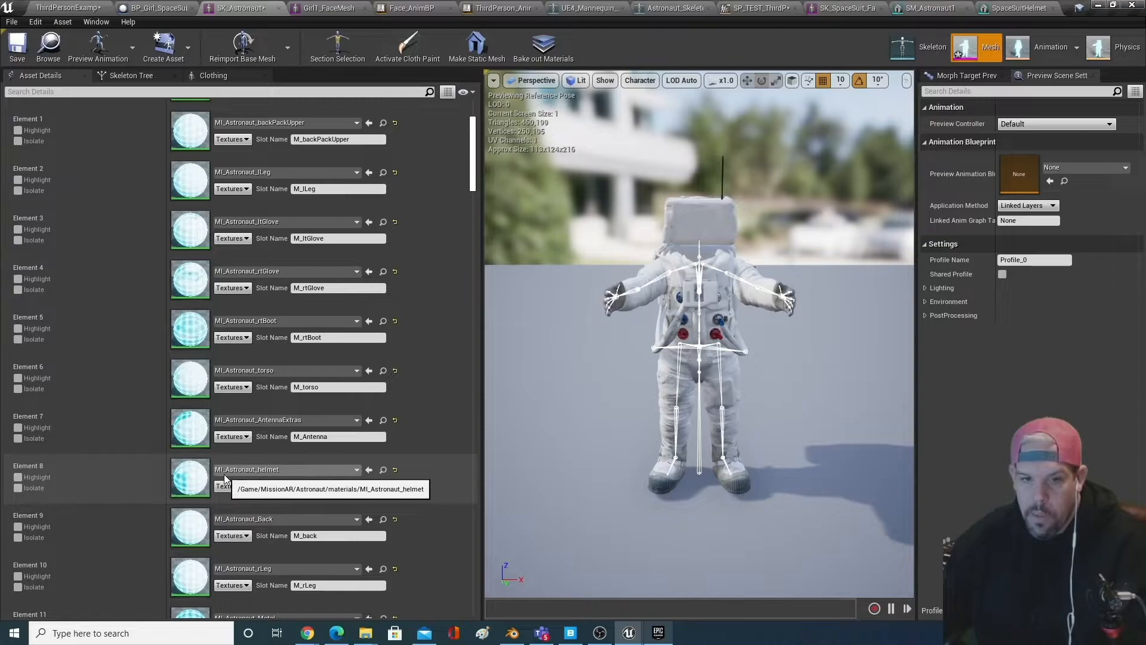
- Assign MI_Astronaut_helmet to the Element 0 material slot of the SpaceSuitHelmet static mesh
left_click(66, 7)
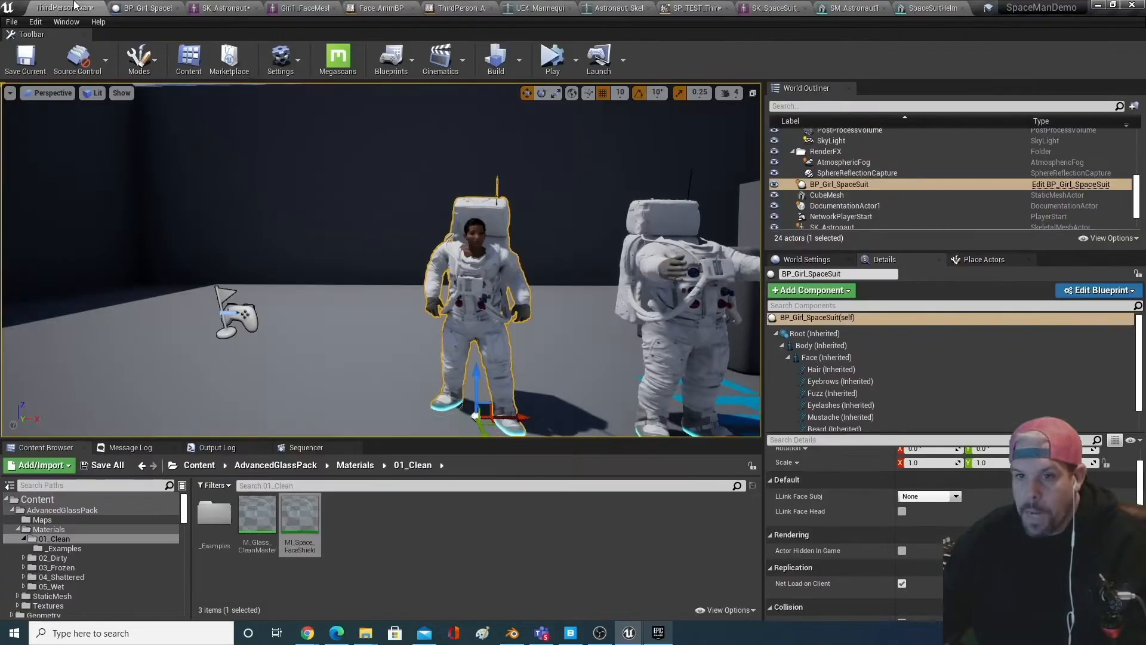
scroll(83, 574, "down", 2)
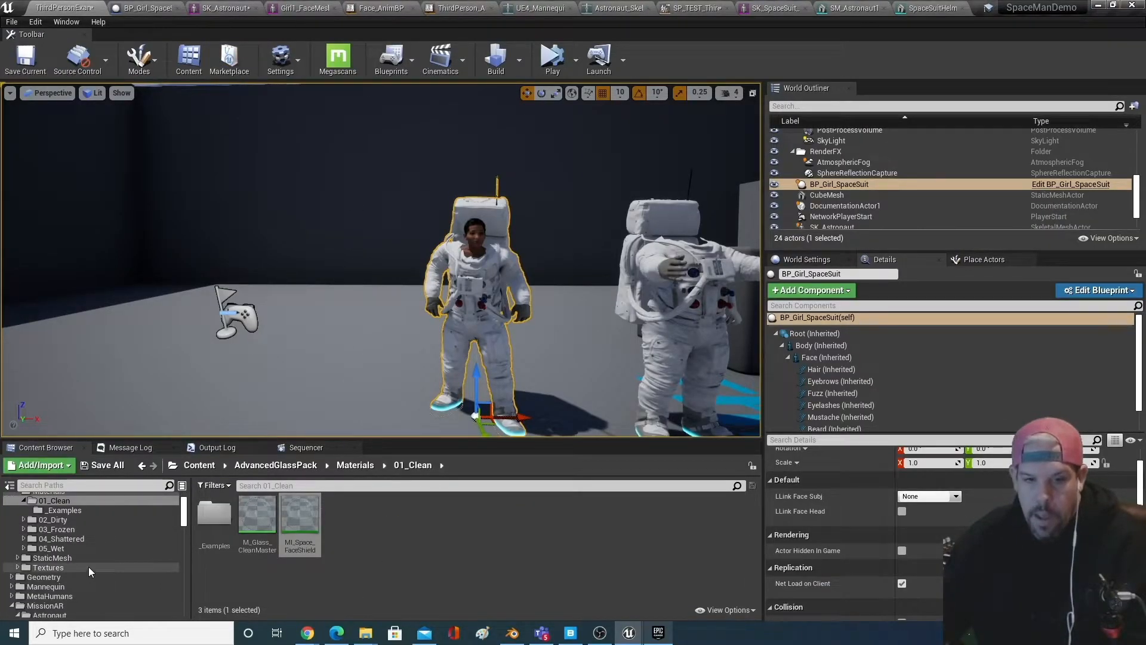
left_click(907, 7)
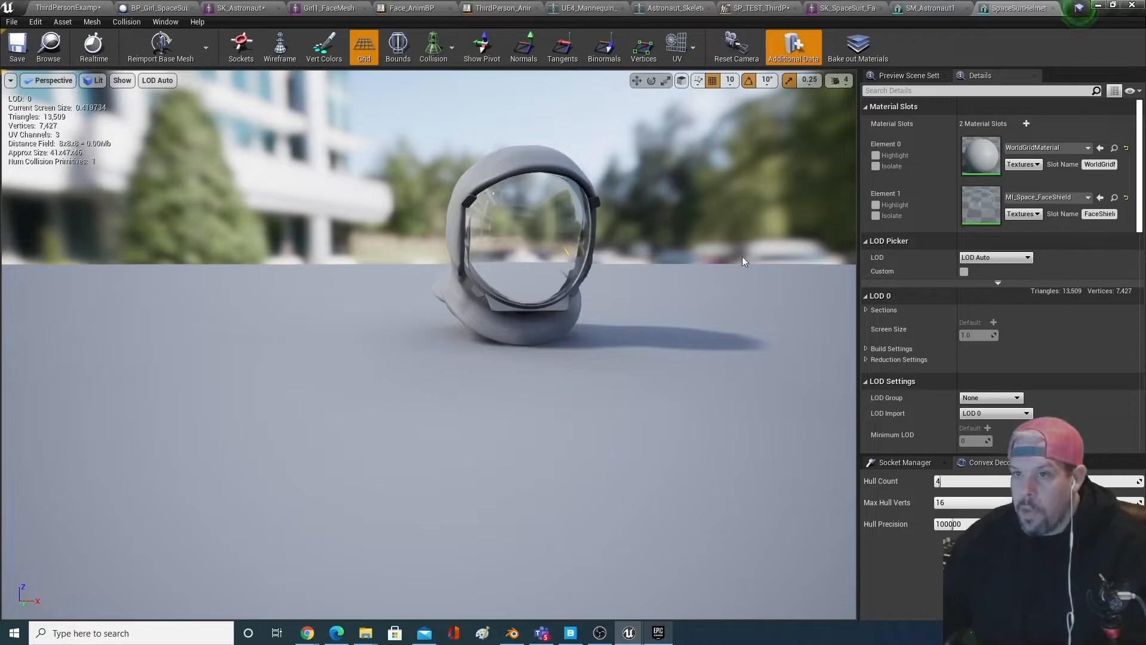
left_click(1039, 149)
type("MI")
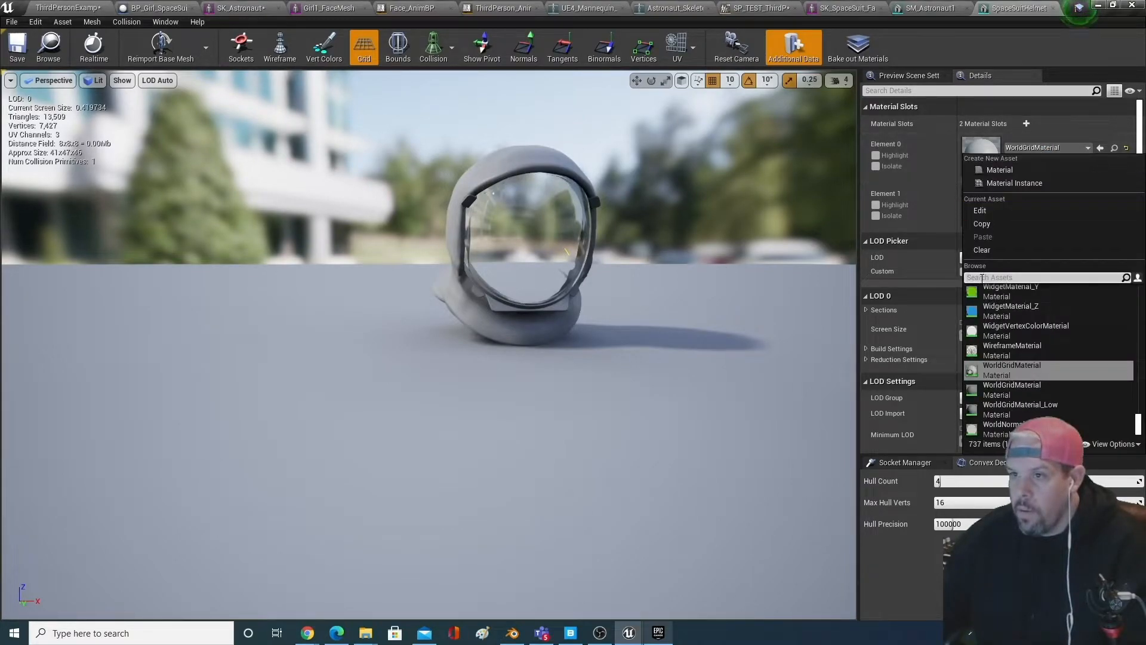
type("_a")
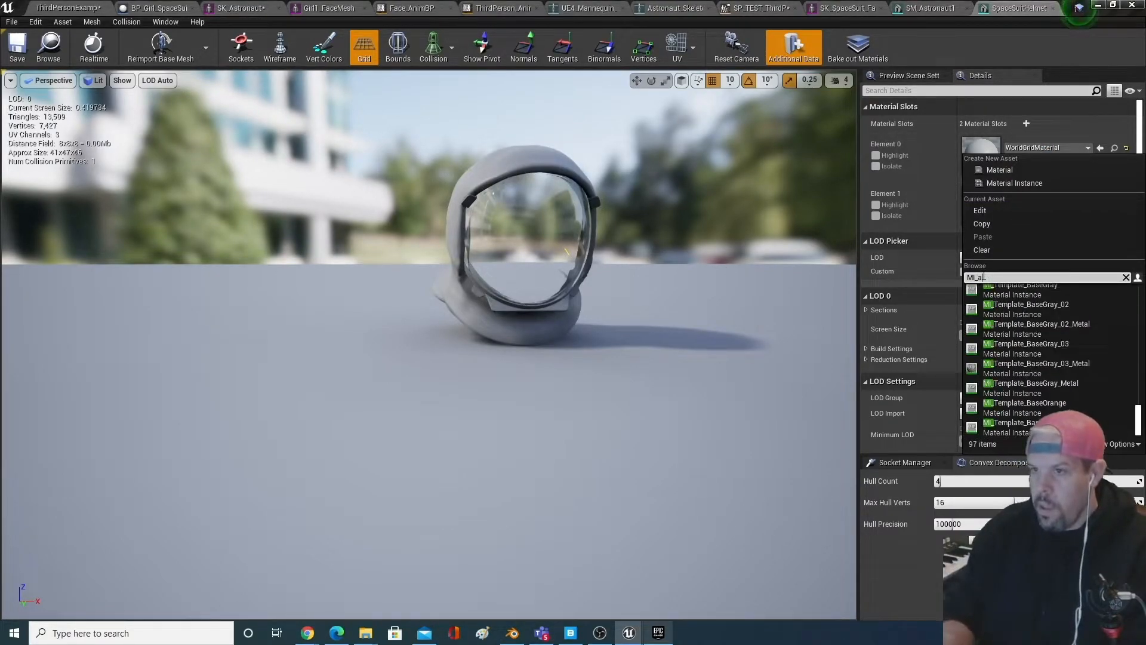
type("stron")
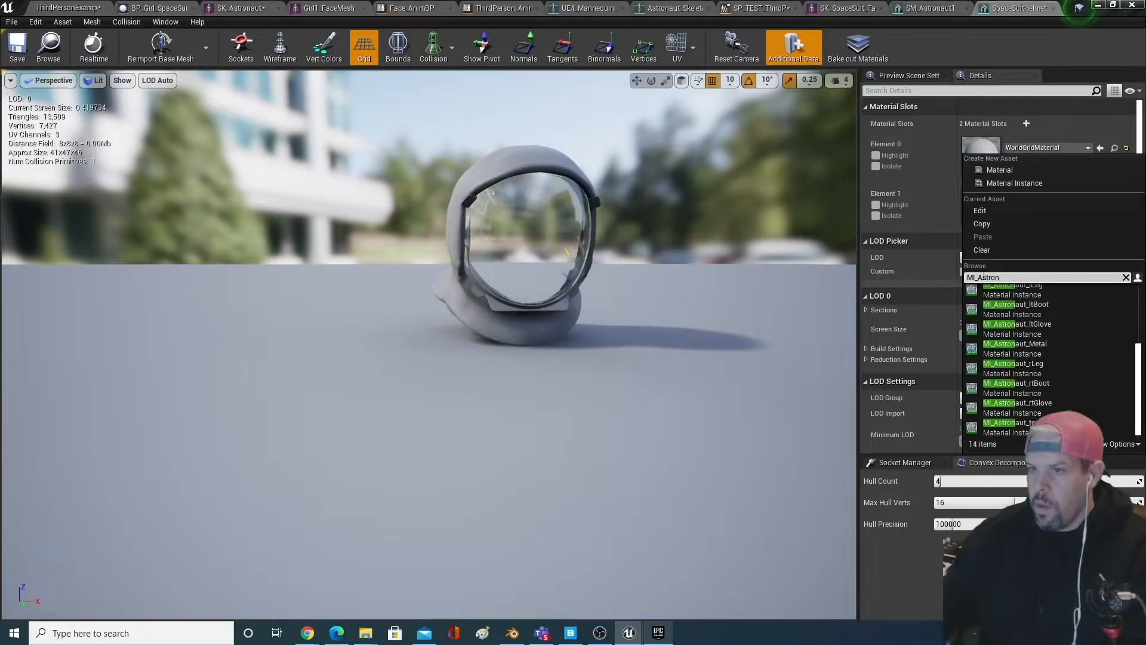
scroll(1058, 332, "up", 2)
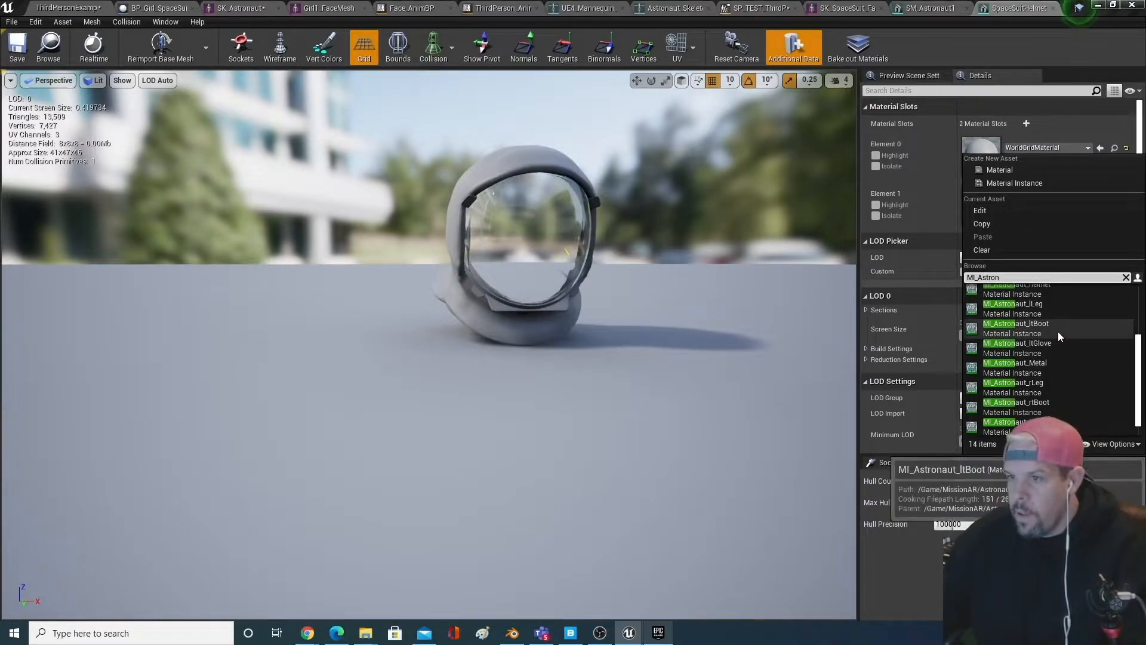
left_click(1058, 326)
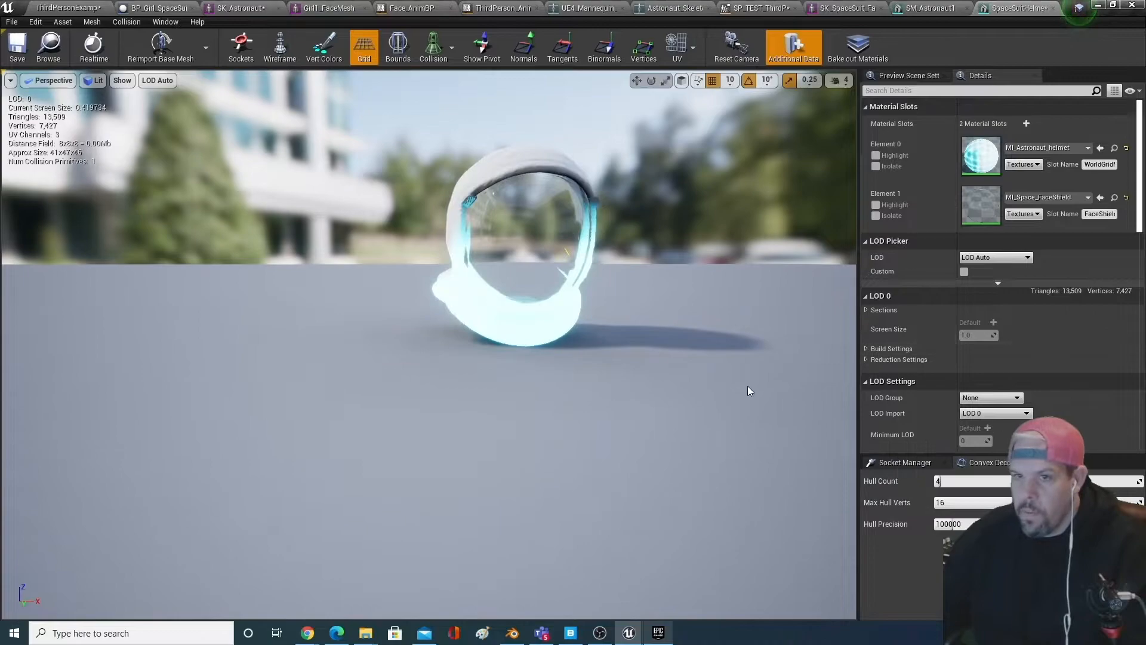
- Inspect the textured helmet from another angle and save the SpaceSuitHelmet static mesh
middle_click_drag(537, 359, 585, 328)
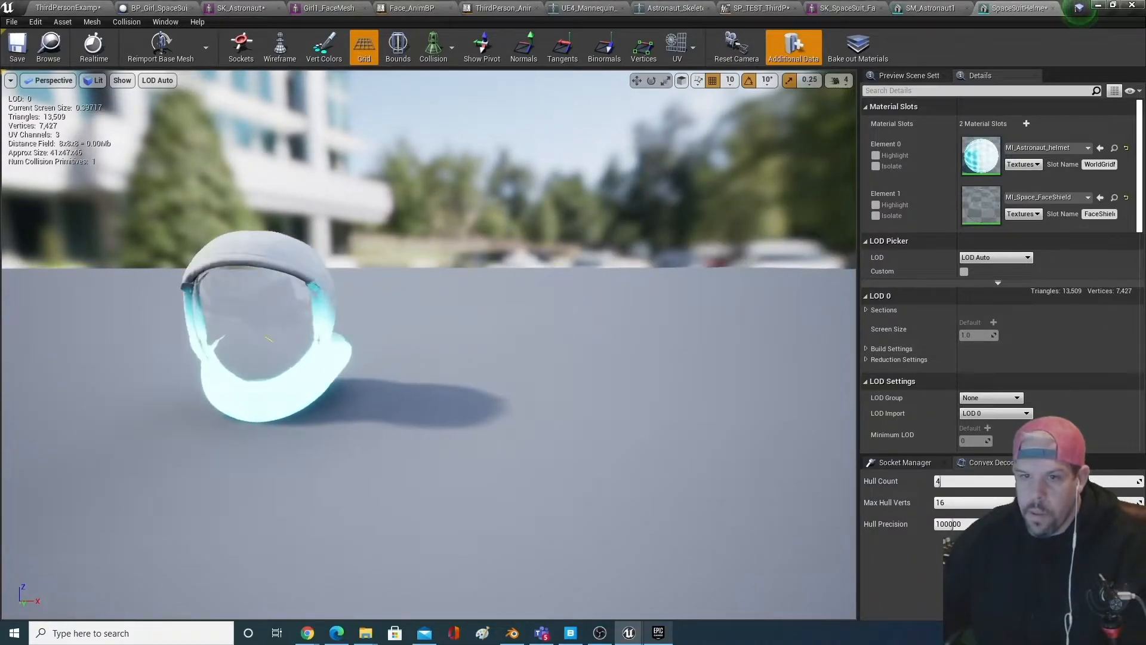
left_click_drag(585, 328, 549, 346)
mouse_move(786, 366)
left_mouse_down()
mouse_move(758, 382)
mouse_move(785, 366)
left_mouse_up()
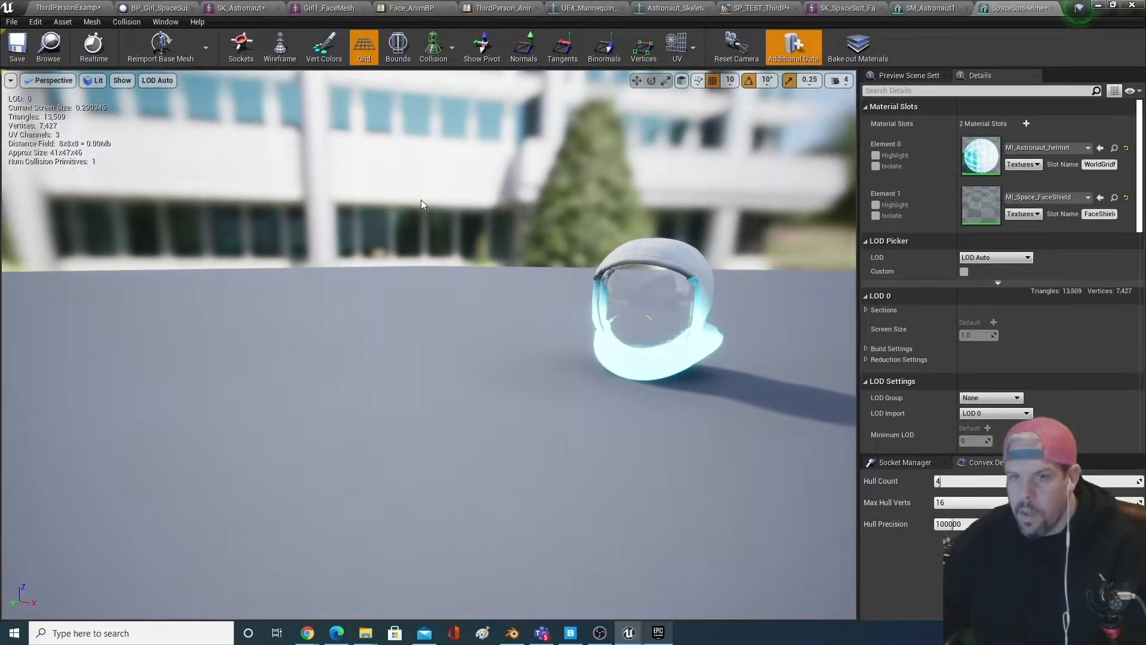
left_click(12, 49)
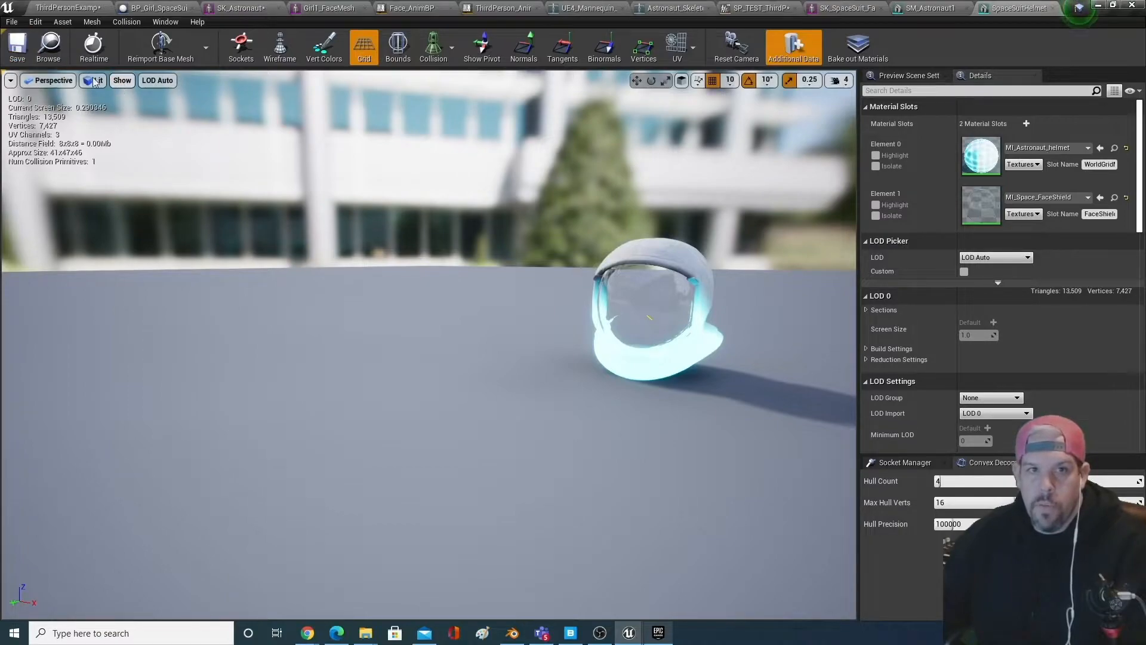
- Place the SpaceSuitHelmet static mesh in the level beside the space-suit character and view it up close
left_click(68, 8)
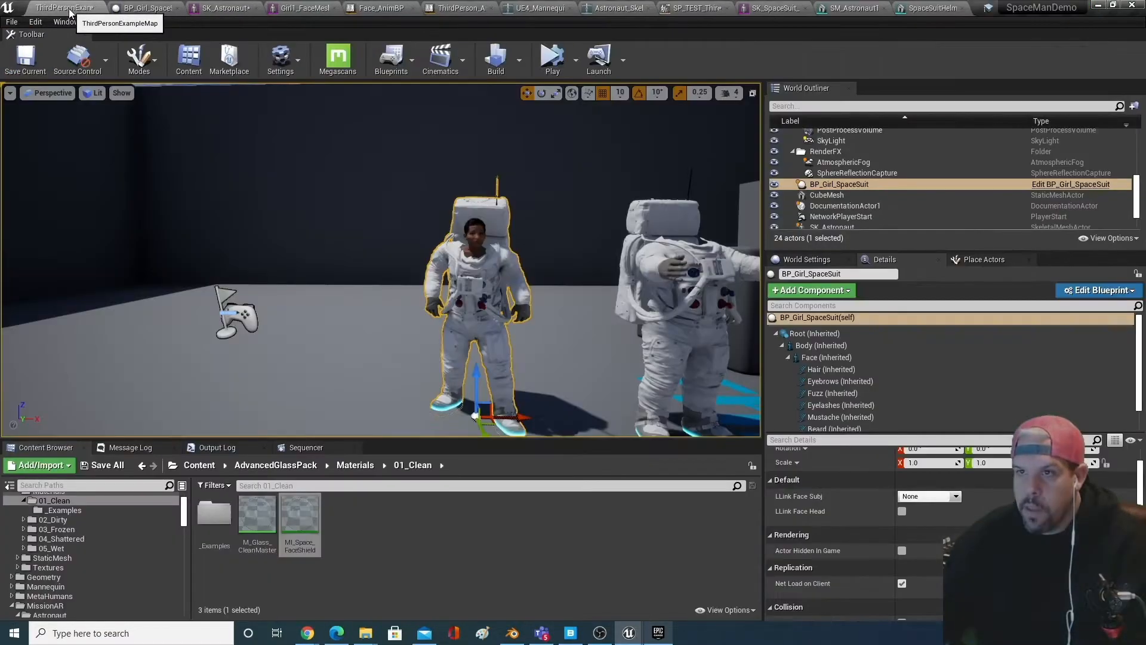
left_click(894, 8)
scroll(1063, 302, "down", 2)
scroll(999, 302, "up", 2)
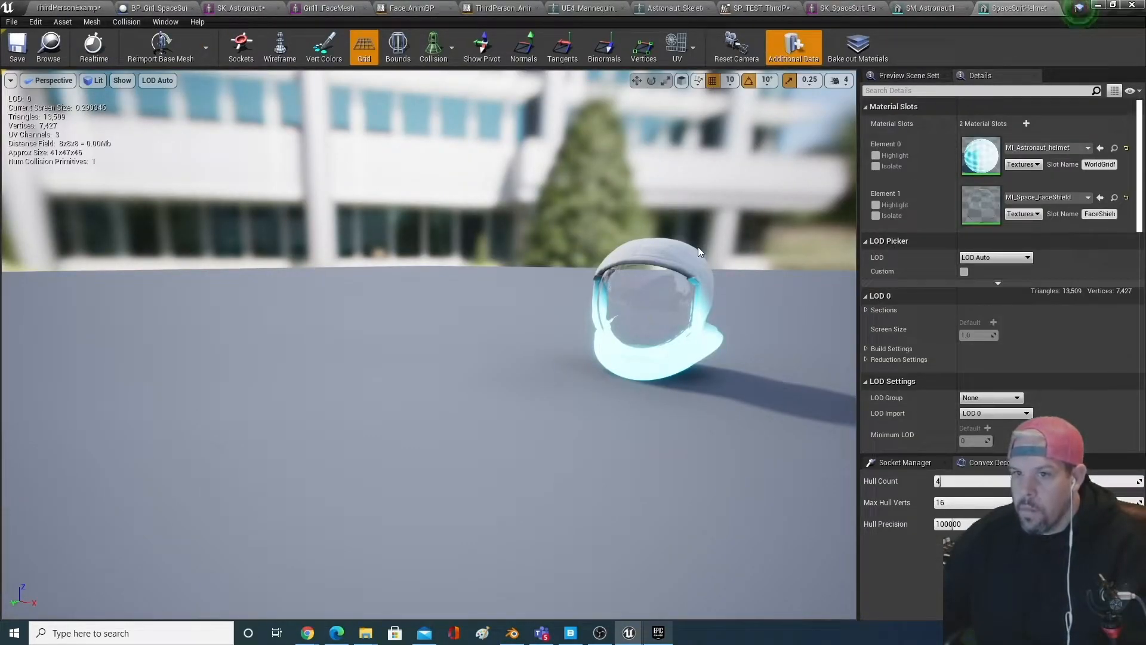
left_click(68, 8)
left_click_drag(342, 518, 296, 393)
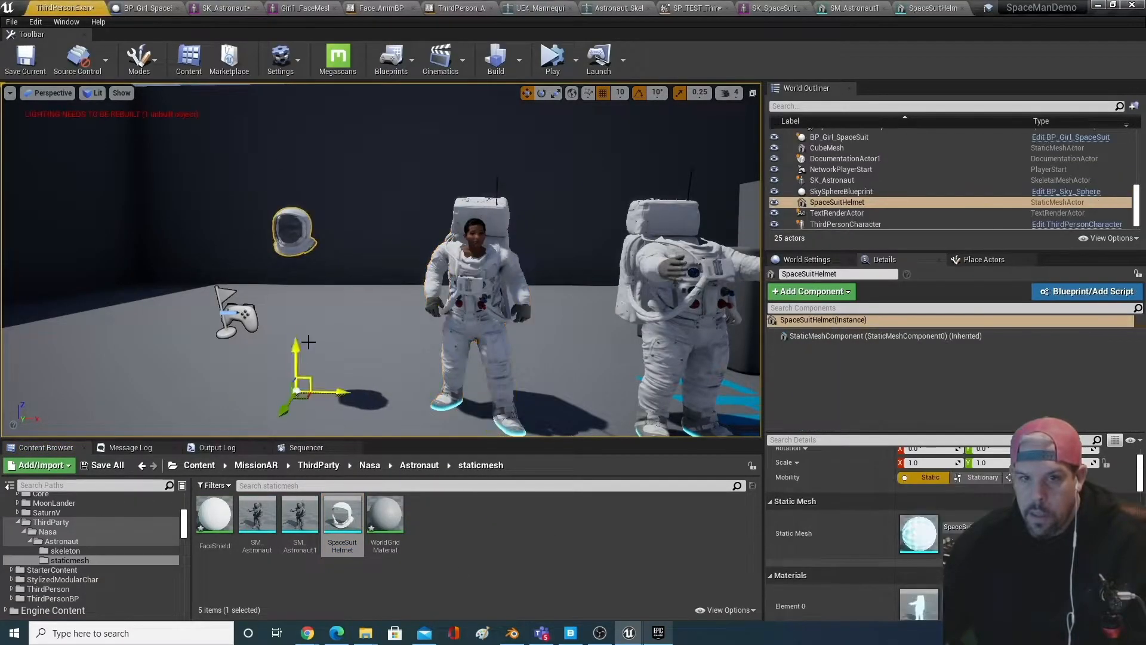
key("w")
key("a")
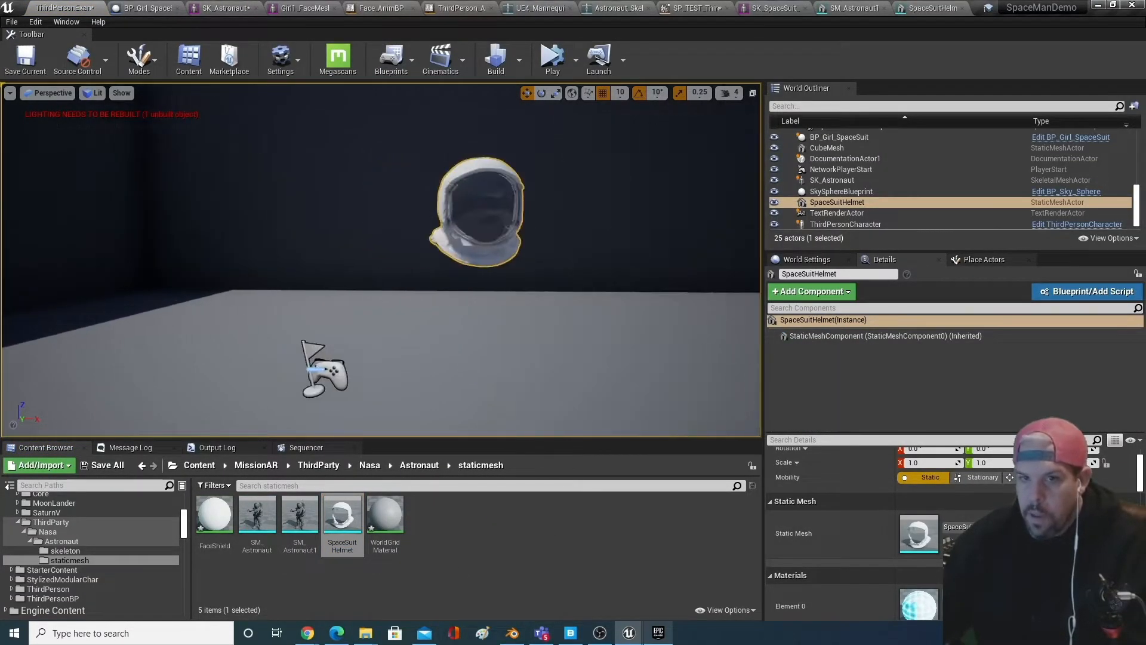
- Open the BP_Girl_SpaceSuit blueprint, open the Face component's Girl1_FaceMesh, and switch to its skeleton
left_click_drag(484, 333, 508, 388)
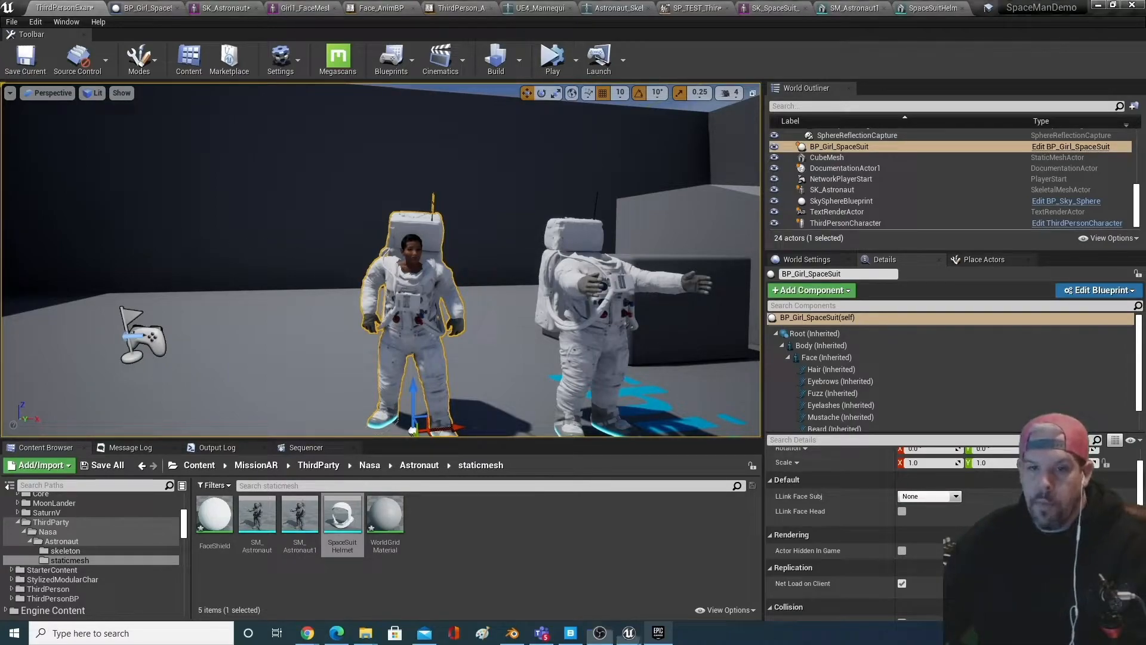
left_click(1061, 147)
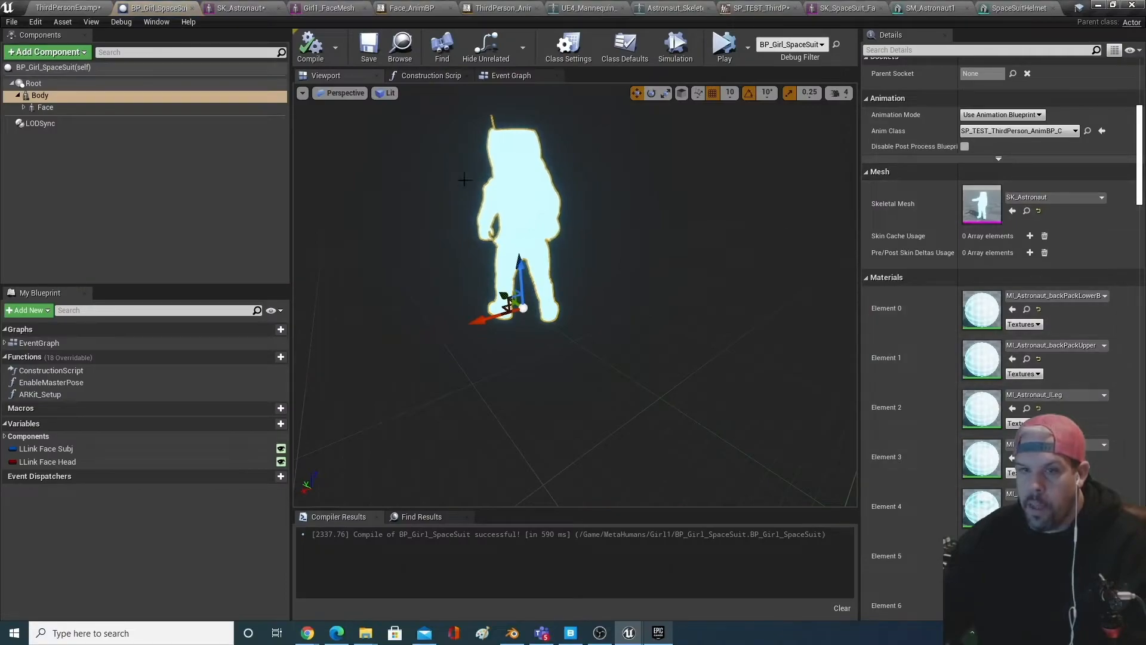
left_click(45, 108)
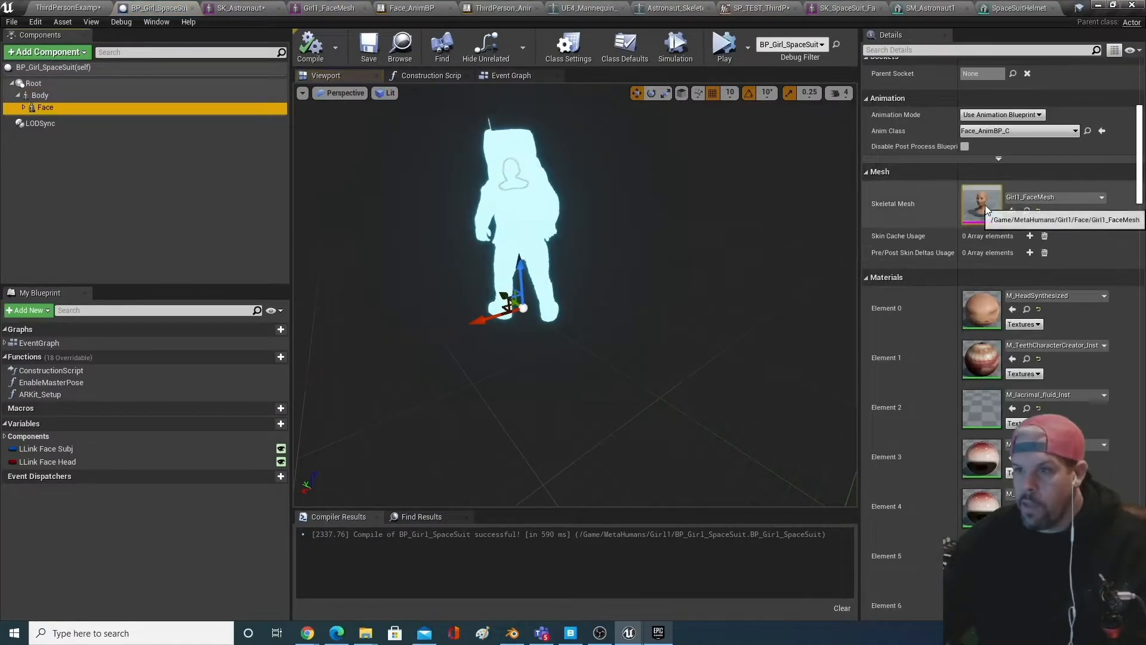
double_click(982, 204)
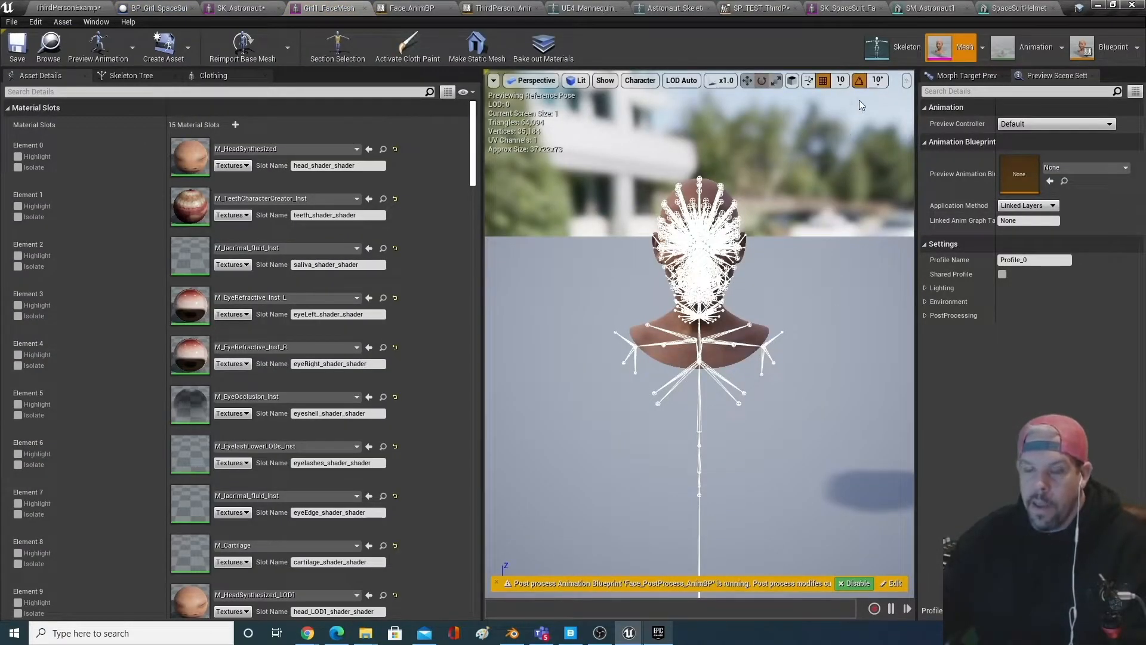
left_click(887, 51)
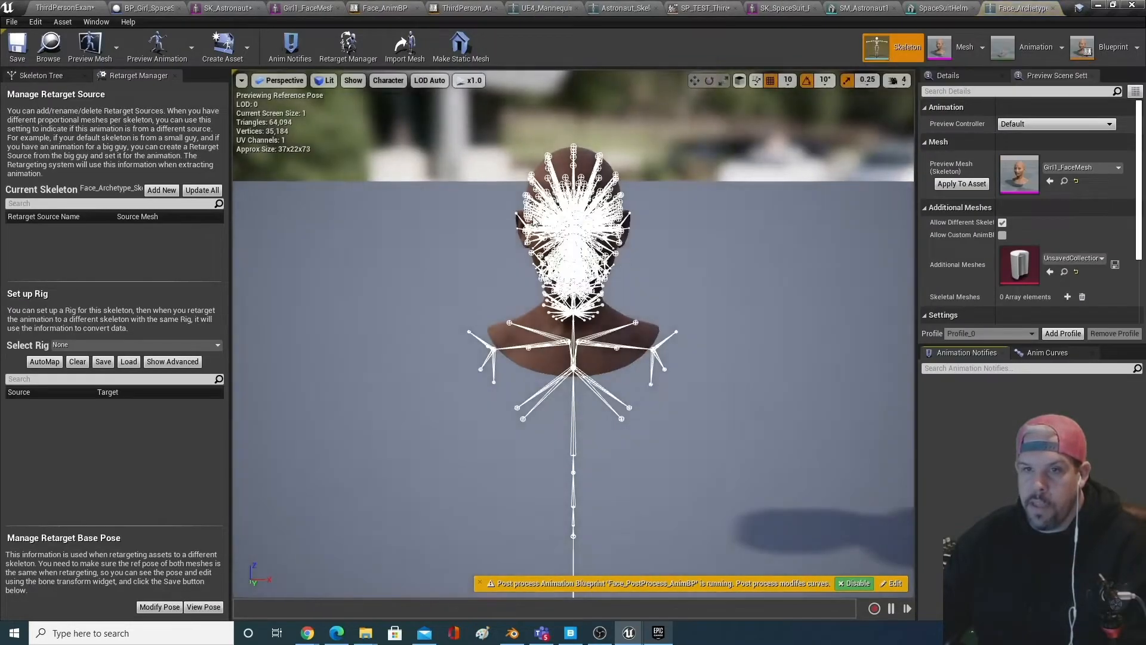
- Show the face skeleton's bone hierarchy and set the preview's bone drawing to Selected Only
left_click(389, 80)
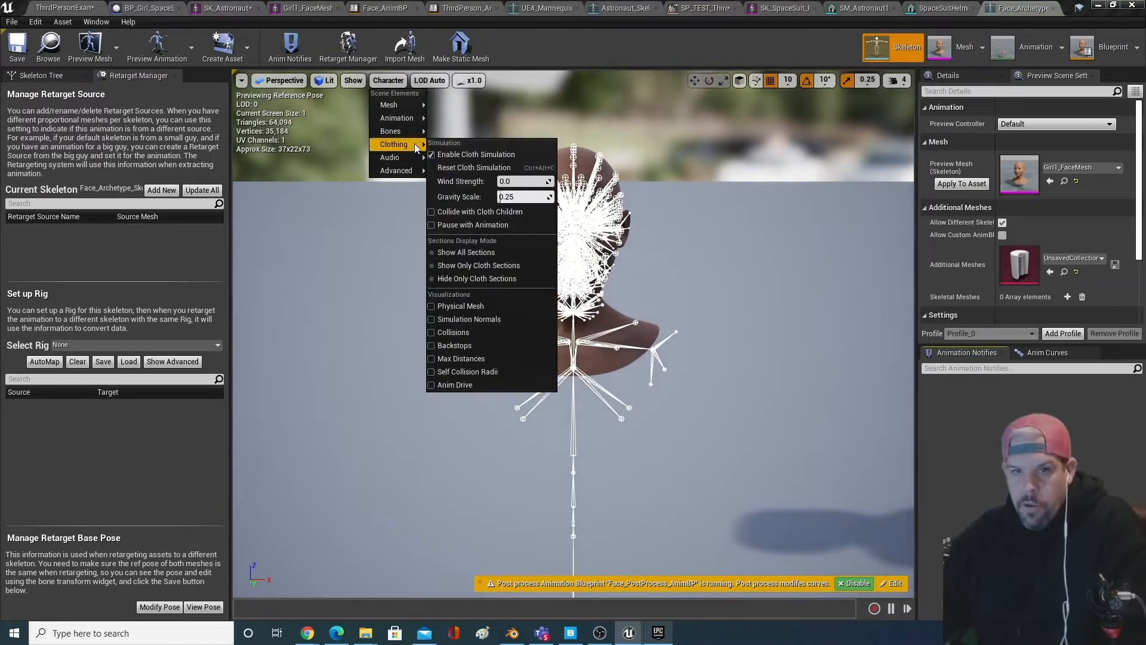
mouse_move(414, 133)
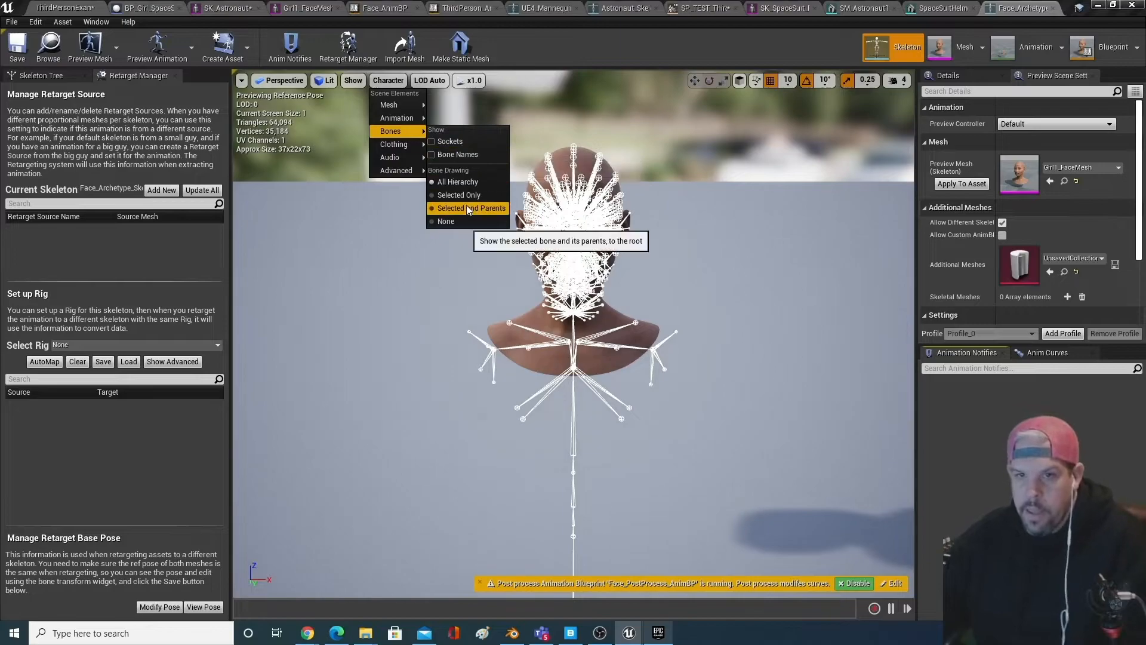
left_click(464, 219)
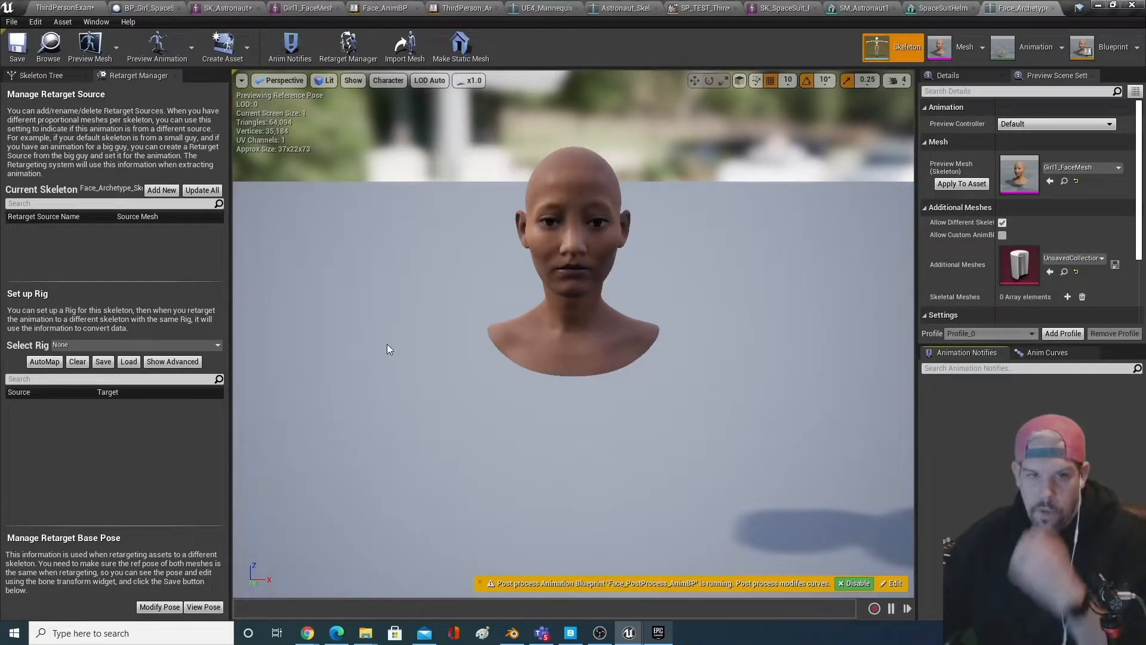
left_click(58, 82)
left_click(391, 83)
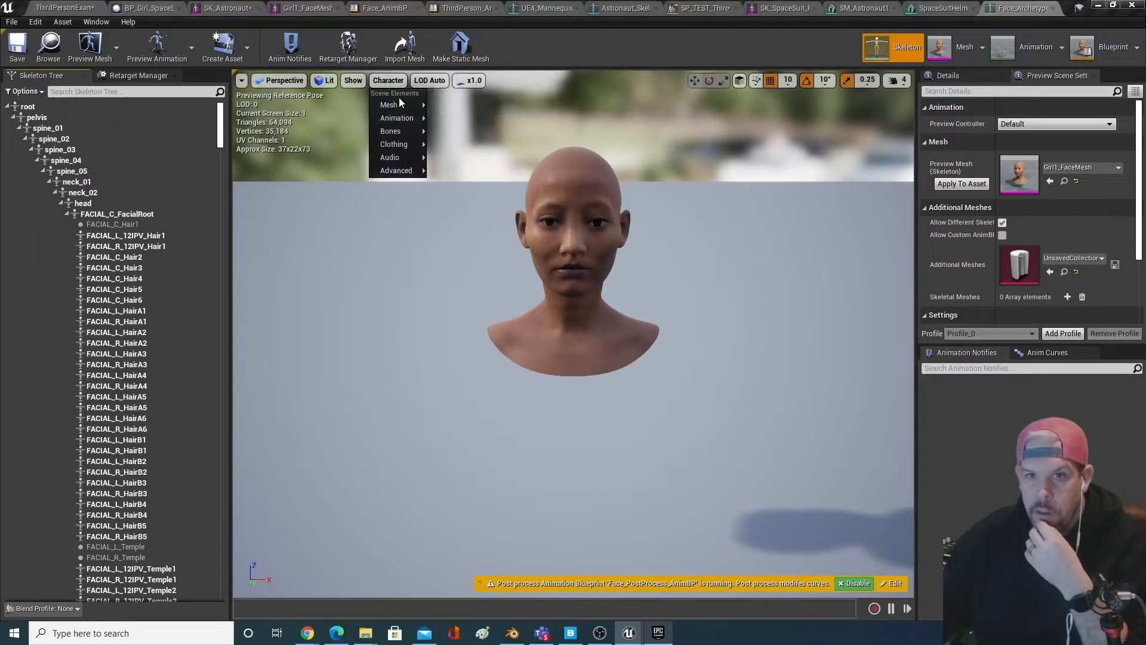
mouse_move(395, 131)
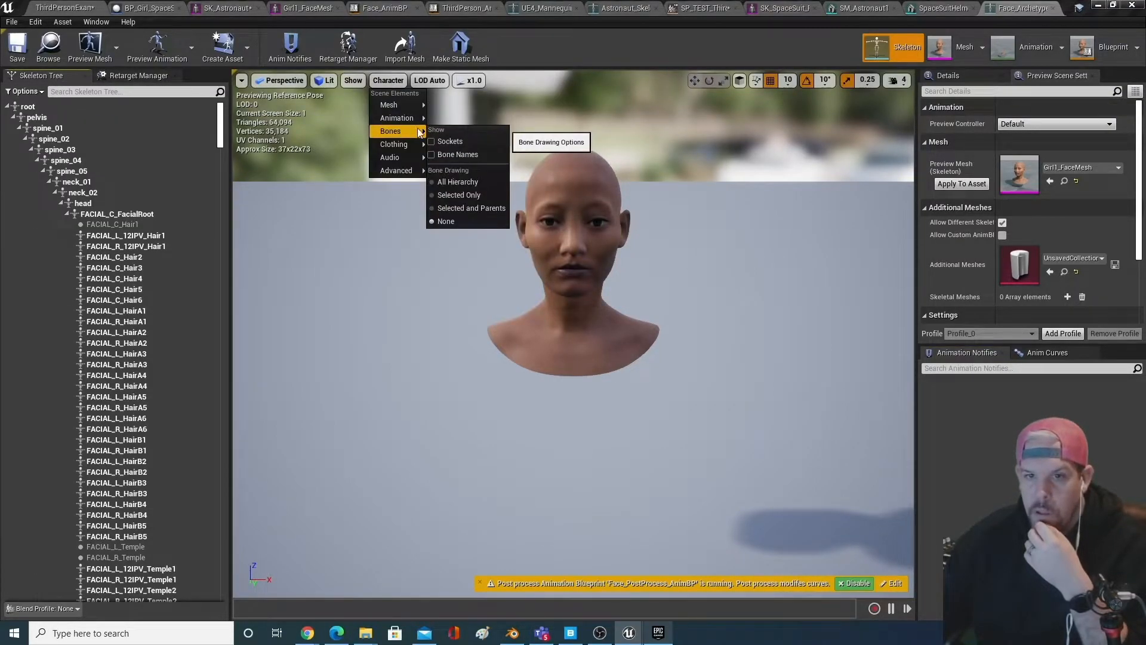
left_click(480, 196)
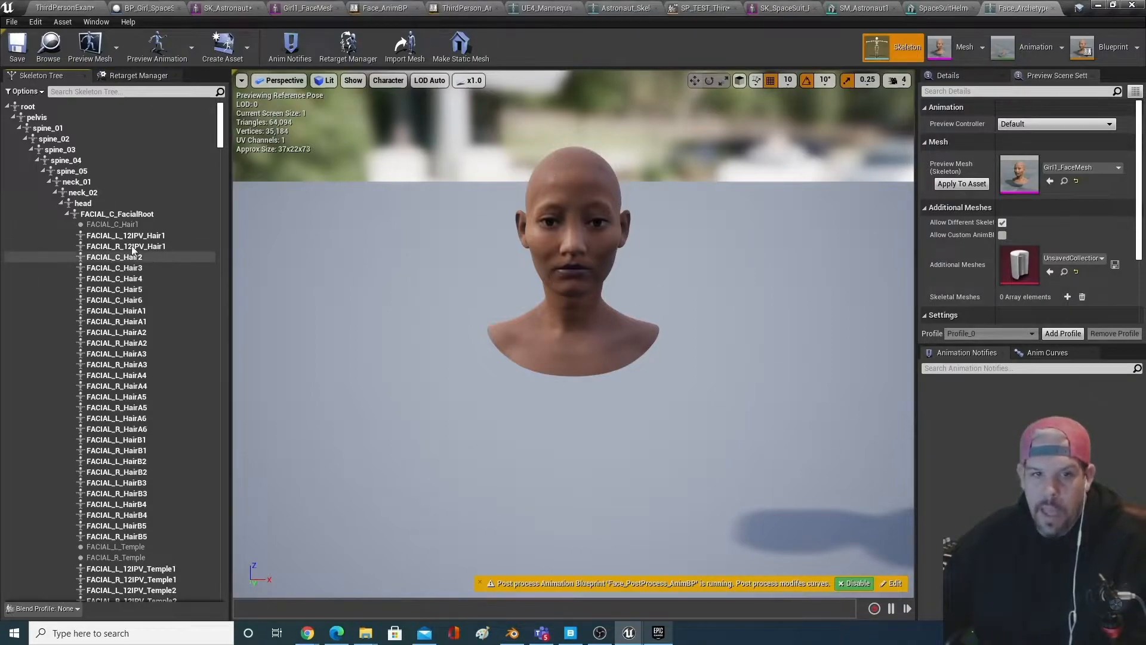
- Filter the skeleton's bones by "head" and add a socket to the head bone
left_click(82, 204)
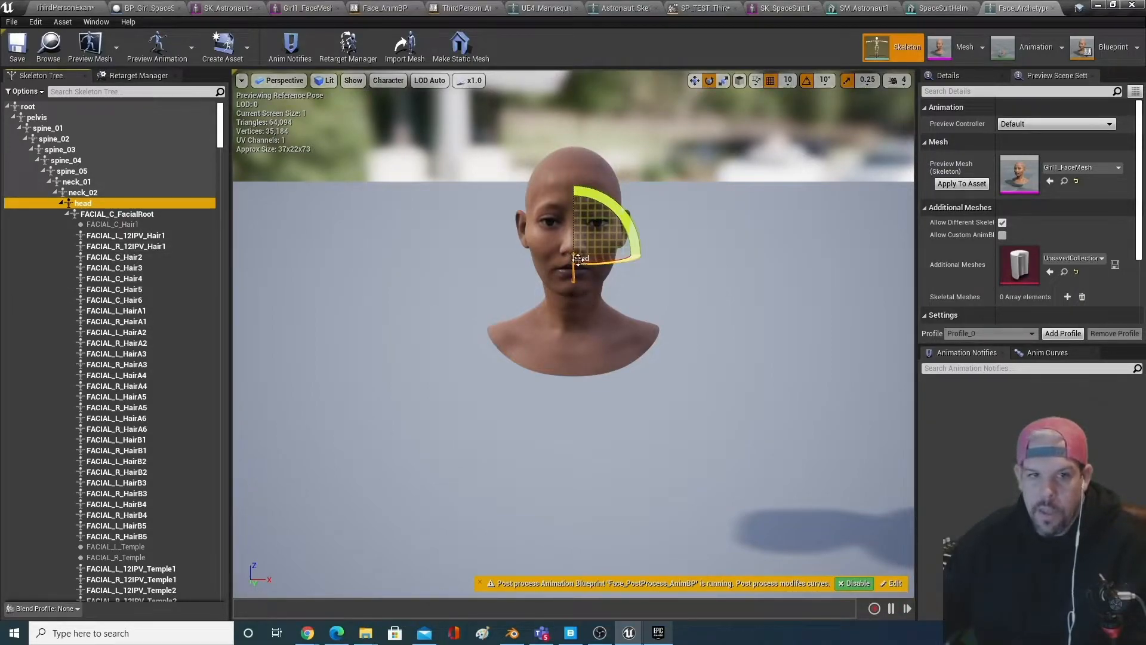
left_click(62, 206)
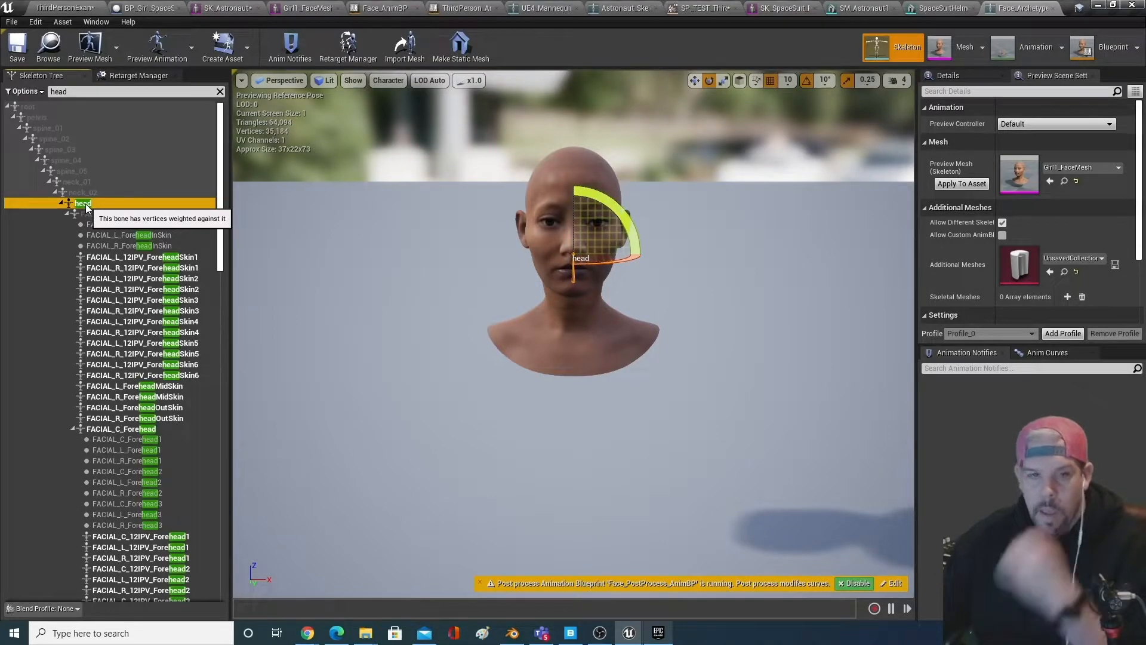
right_click(87, 207)
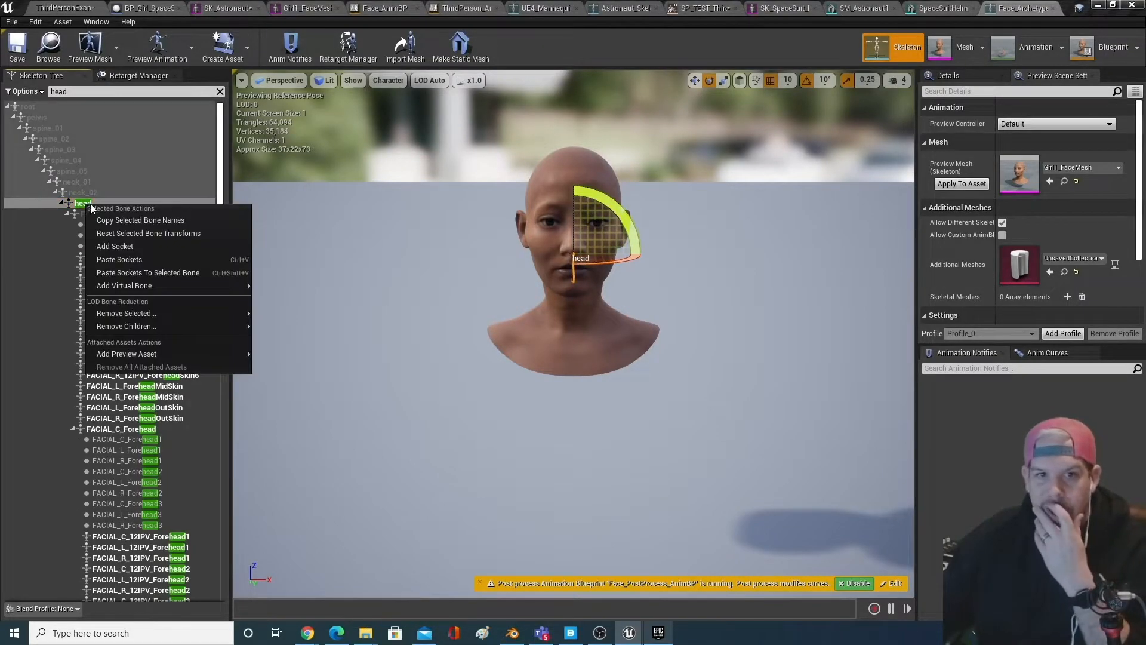
left_click(147, 247)
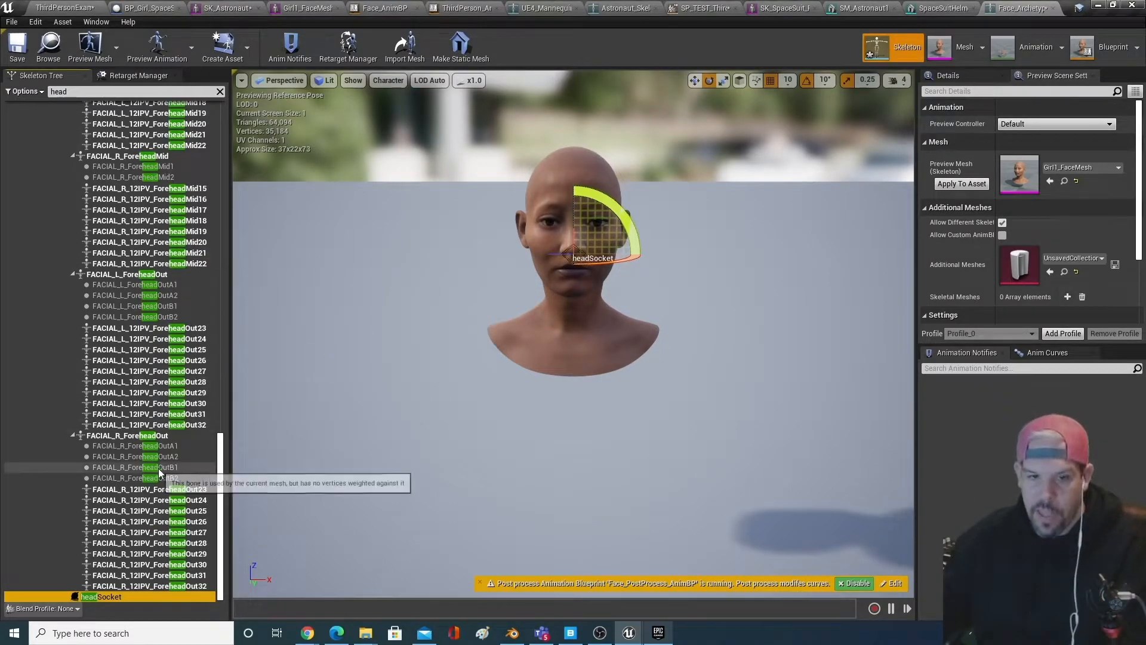
- Search the preview assets for "helmet" and attach the SpaceSuitHelmet static mesh to headSocket as its preview asset
left_click_drag(221, 451, 224, 120)
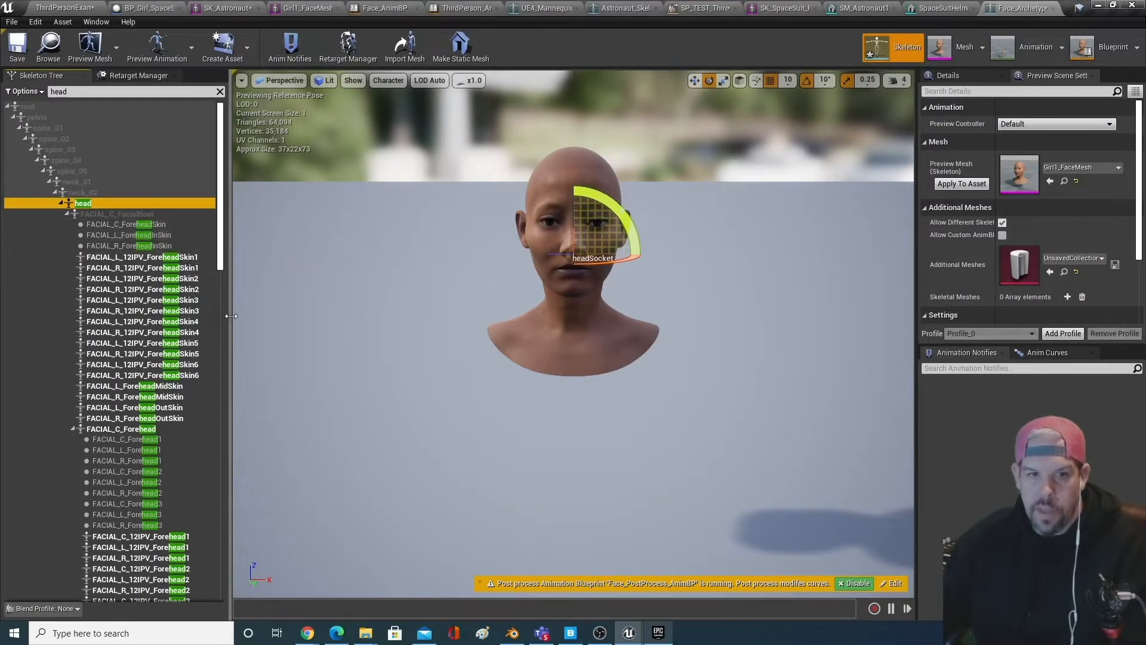
scroll(212, 355, "down", 20)
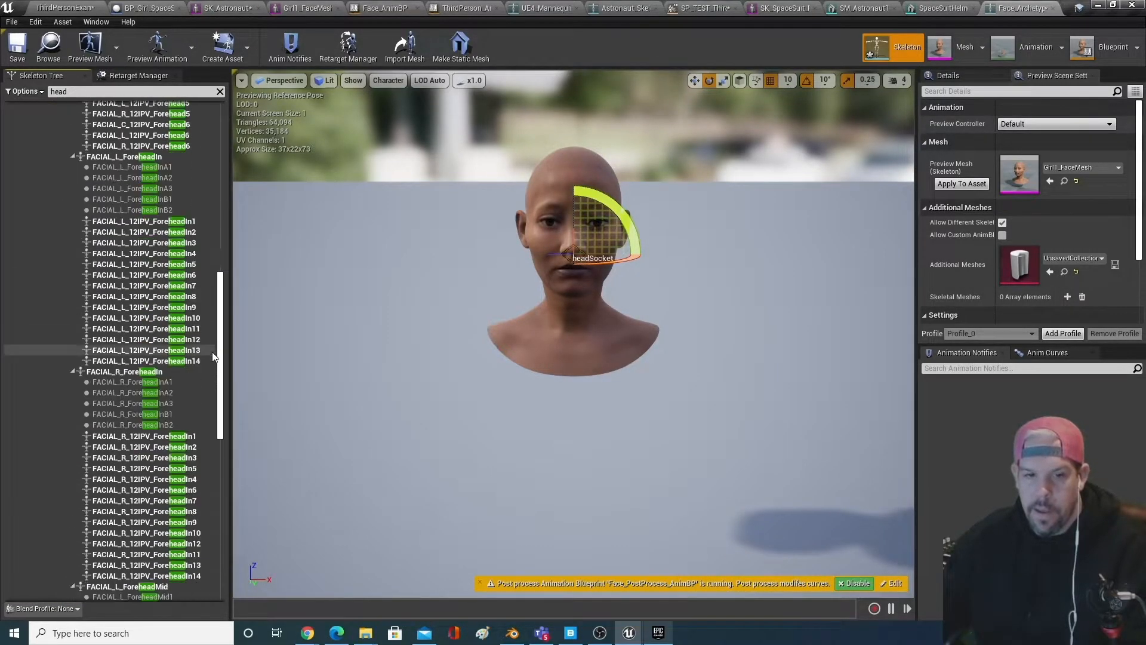
scroll(213, 357, "down", 10)
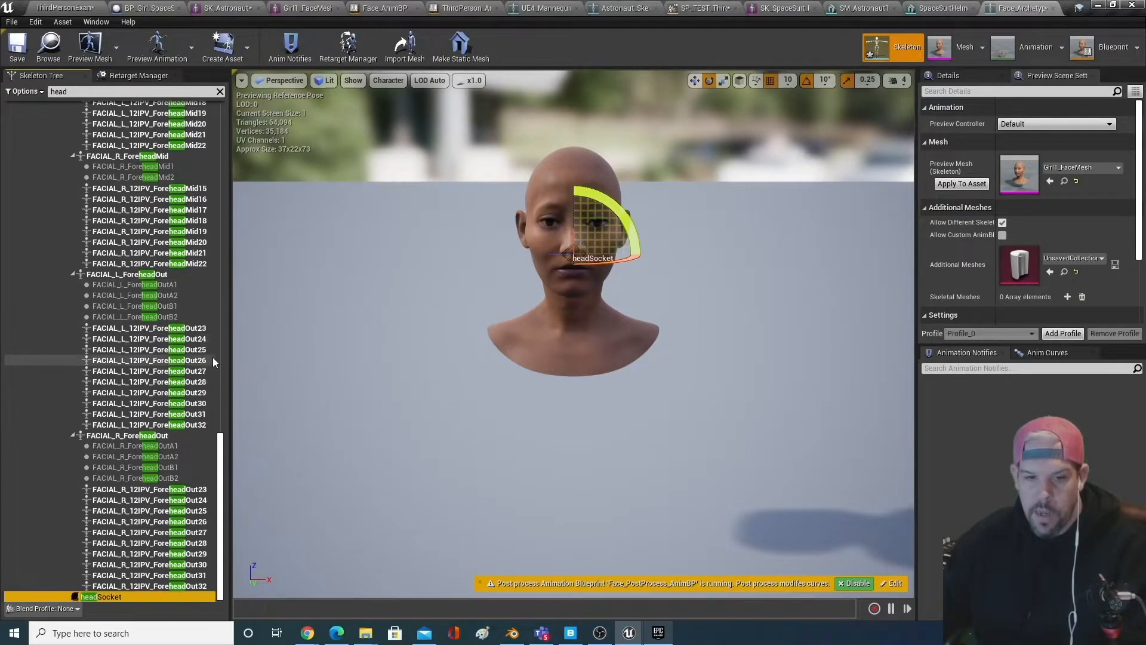
right_click(119, 598)
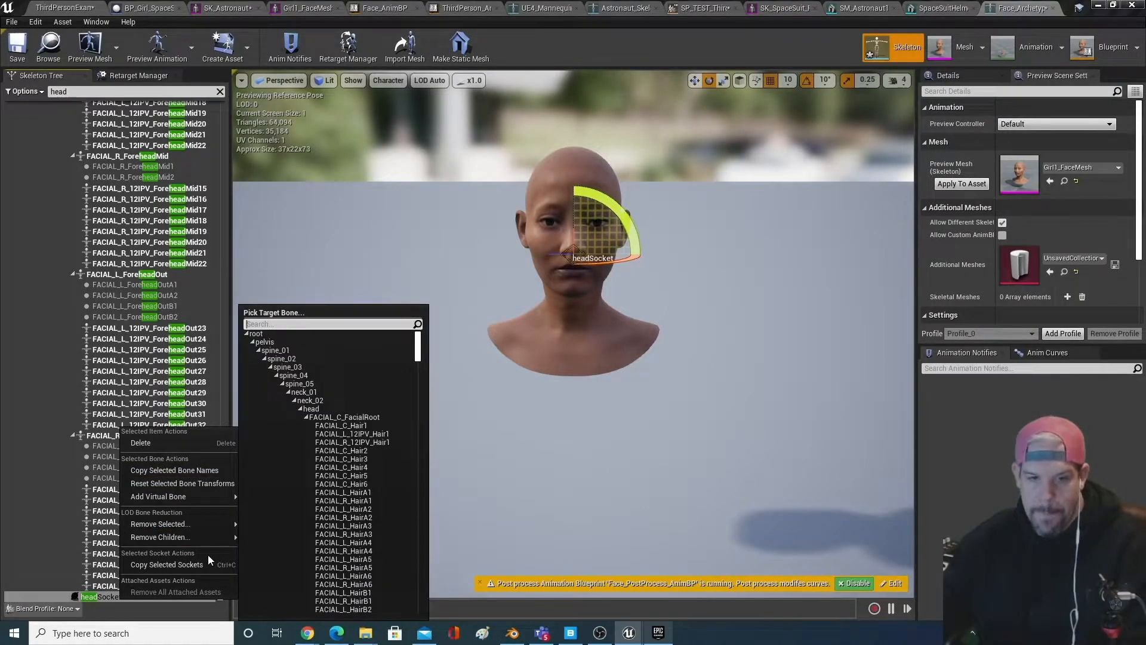
left_click(117, 596)
right_click(117, 593)
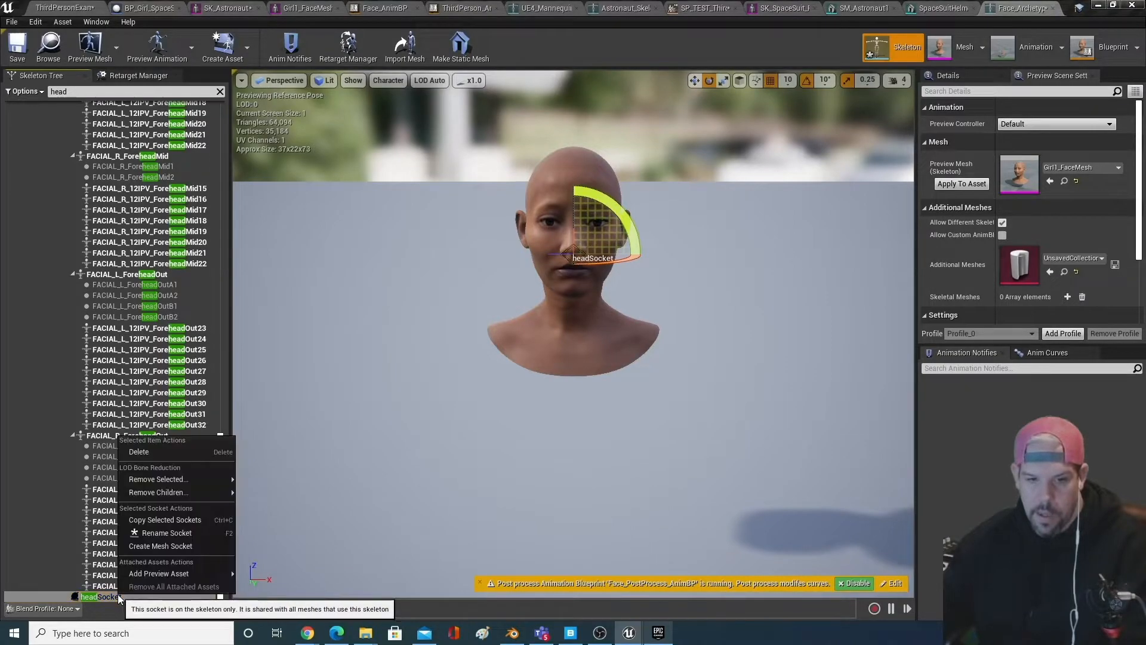
mouse_move(187, 574)
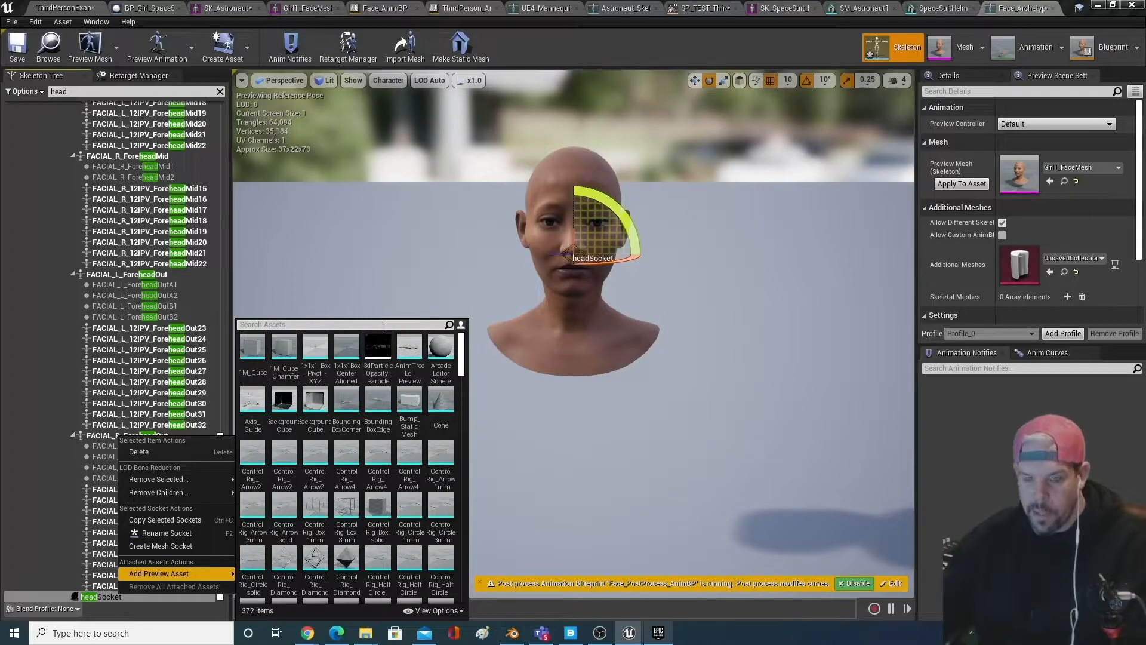
type("helemt")
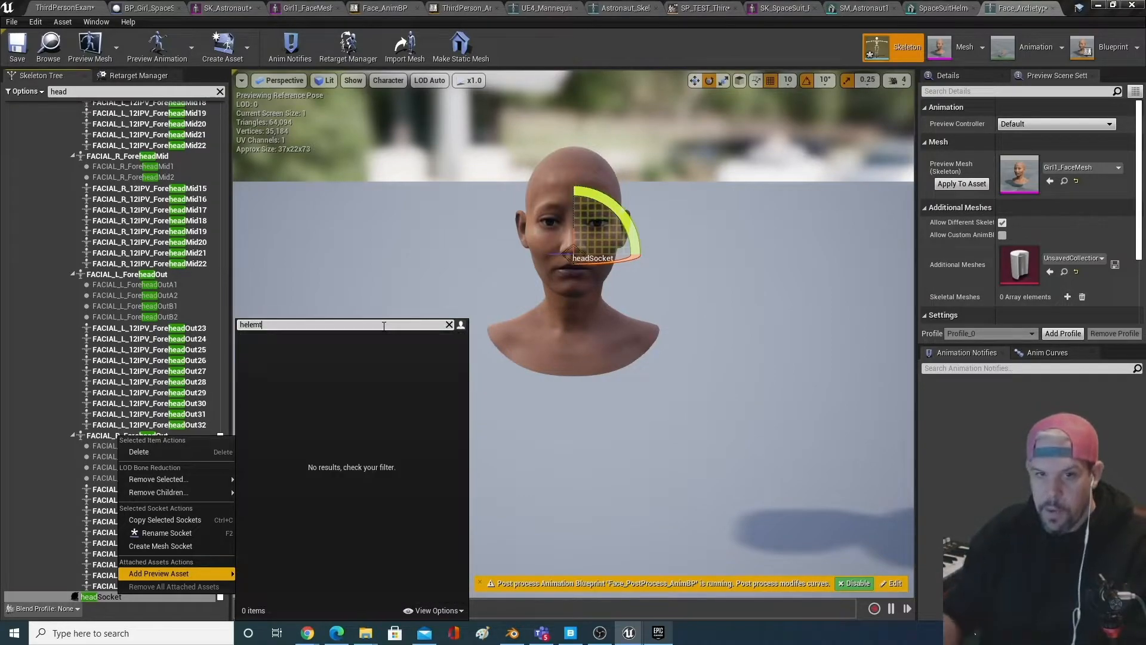
key("BackSpace")
key("BackSpace")
key("BackSpace")
type("met")
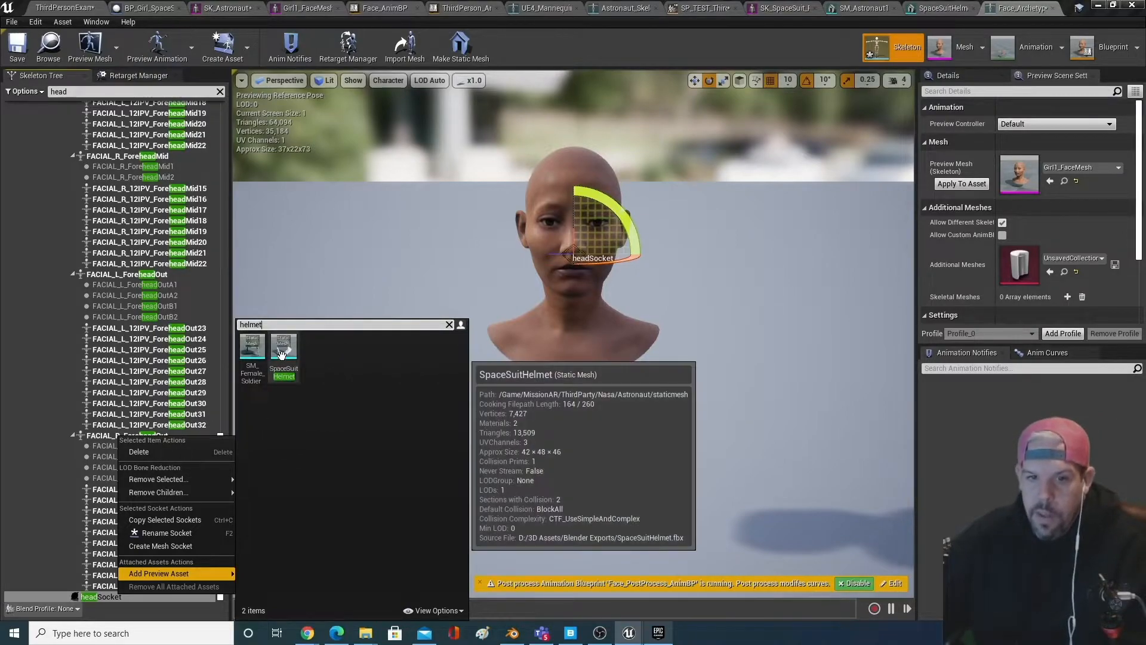
left_click(282, 353)
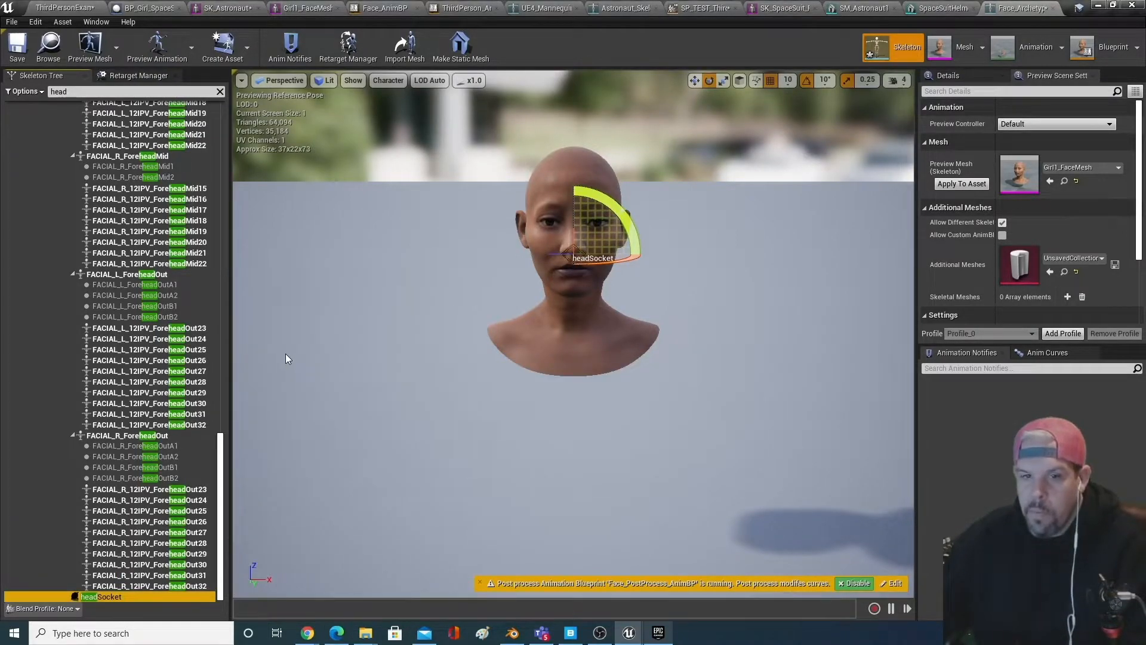
- Rotate headSocket so the preview helmet stands upright in line above the head
scroll(482, 397, "down", 5)
left_click(359, 326)
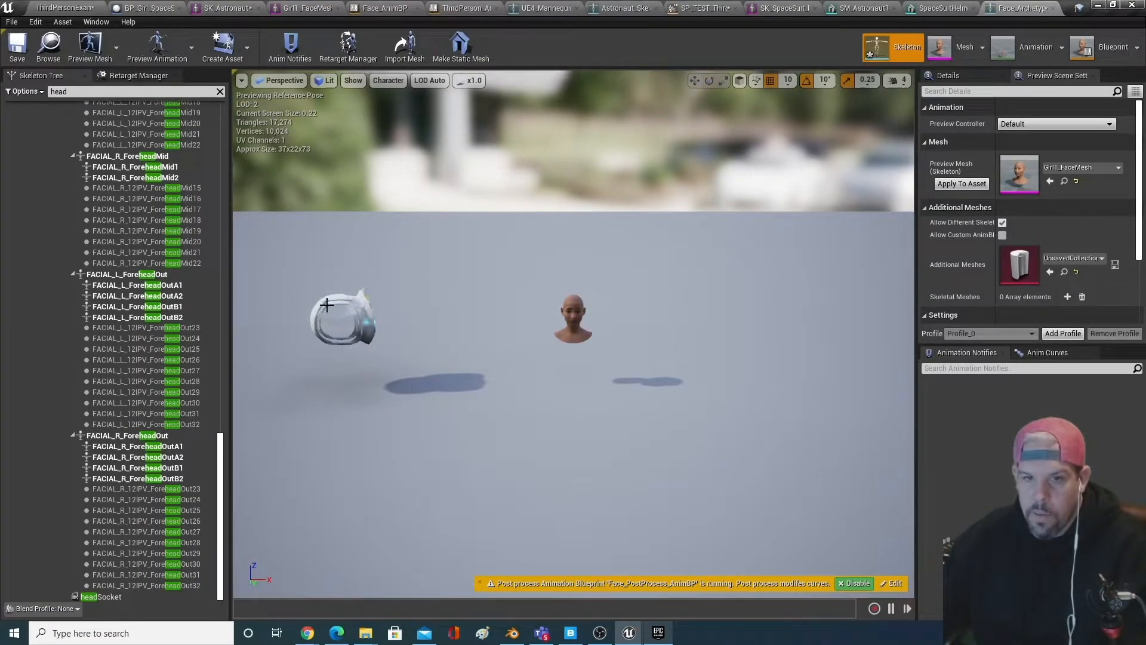
right_click_drag(347, 330, 351, 331)
right_click_drag(400, 359, 371, 373)
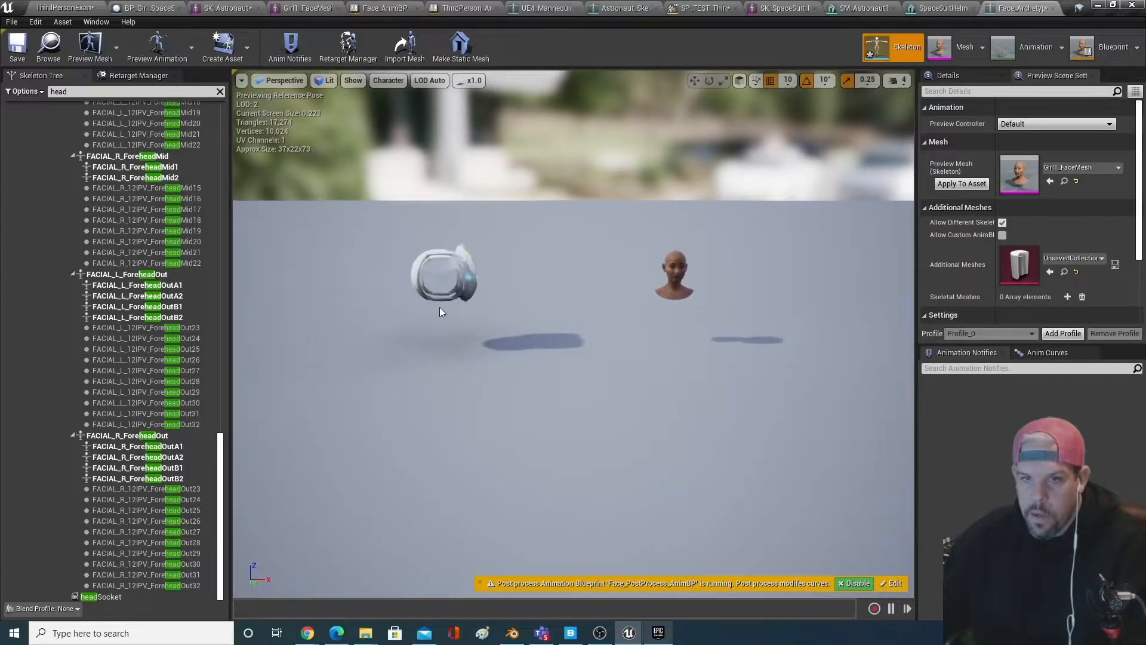
left_click(101, 596)
left_click_drag(642, 252, 724, 340)
left_click_drag(791, 247, 791, 256)
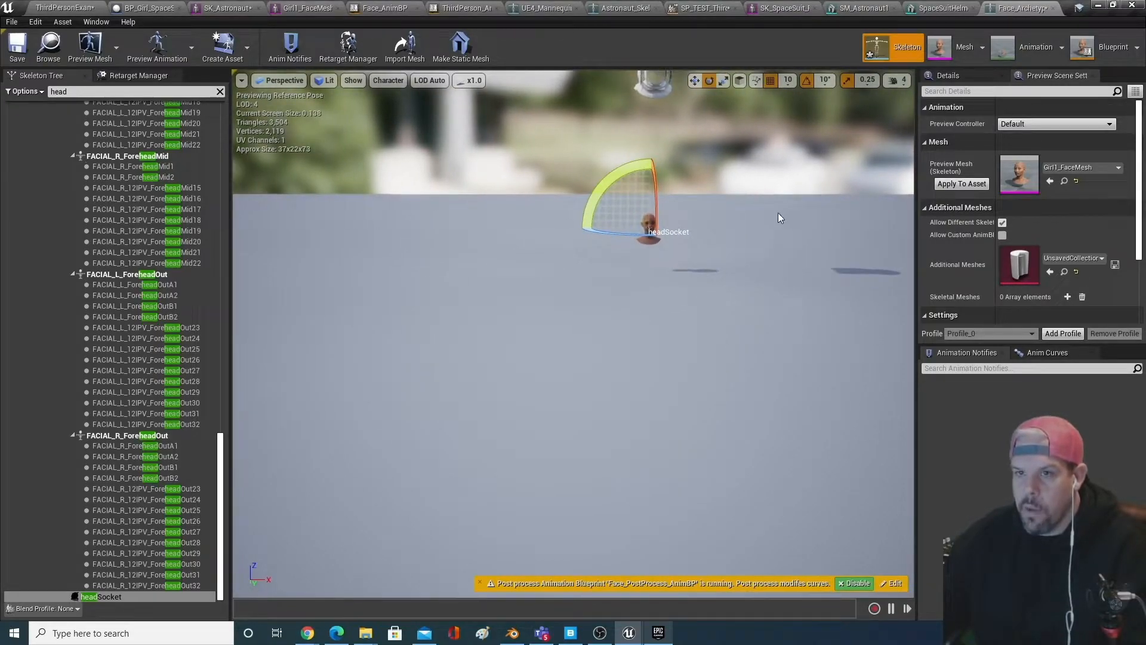
- Move headSocket down until the preview helmet encloses the head, and save the face skeleton
key("w")
left_click_drag(645, 182, 638, 323)
left_click_drag(755, 303, 779, 218)
middle_click_drag(754, 304, 752, 382)
mouse_move(638, 531)
left_mouse_down()
mouse_move(619, 511)
mouse_move(625, 519)
left_mouse_up()
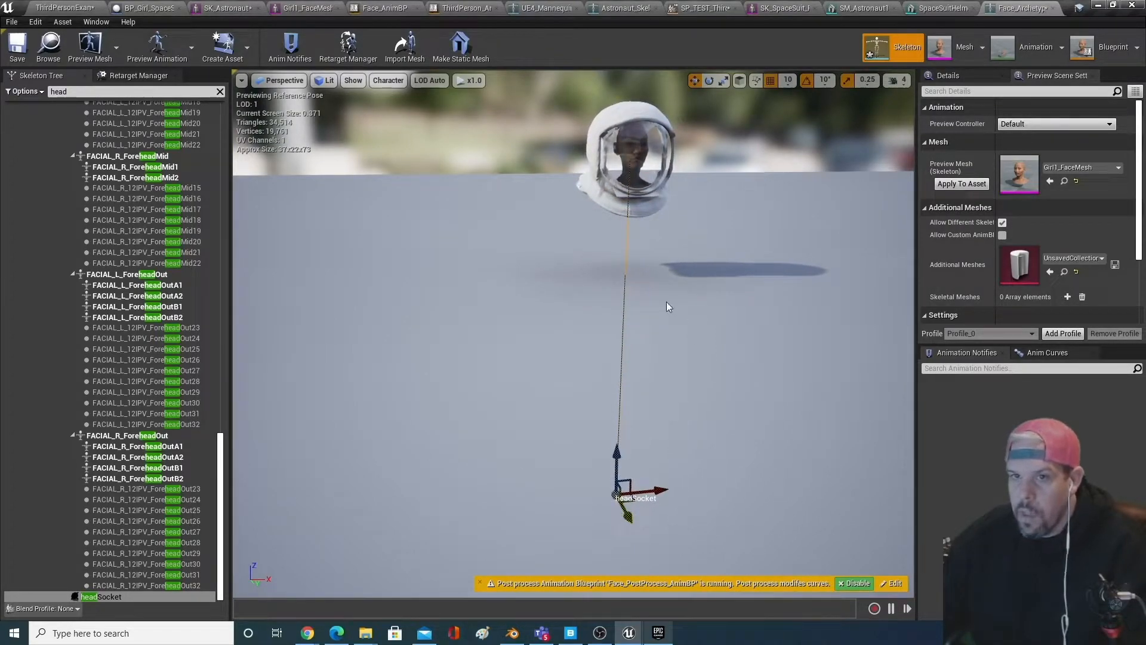
middle_click_drag(698, 325, 661, 311)
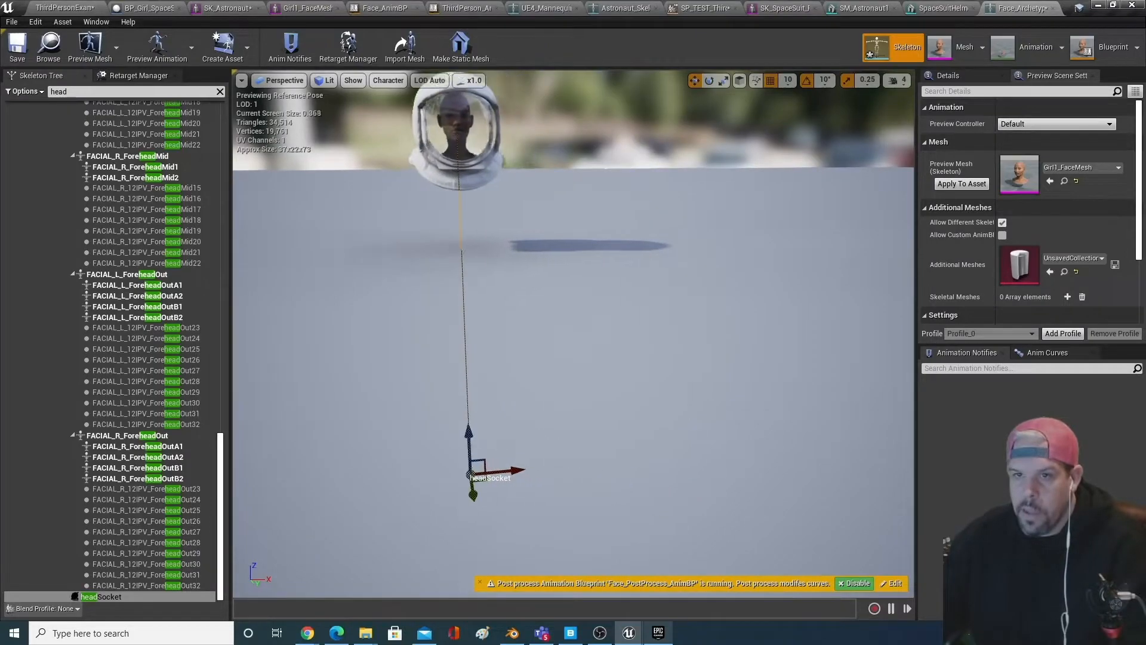
right_click_drag(573, 334, 514, 325)
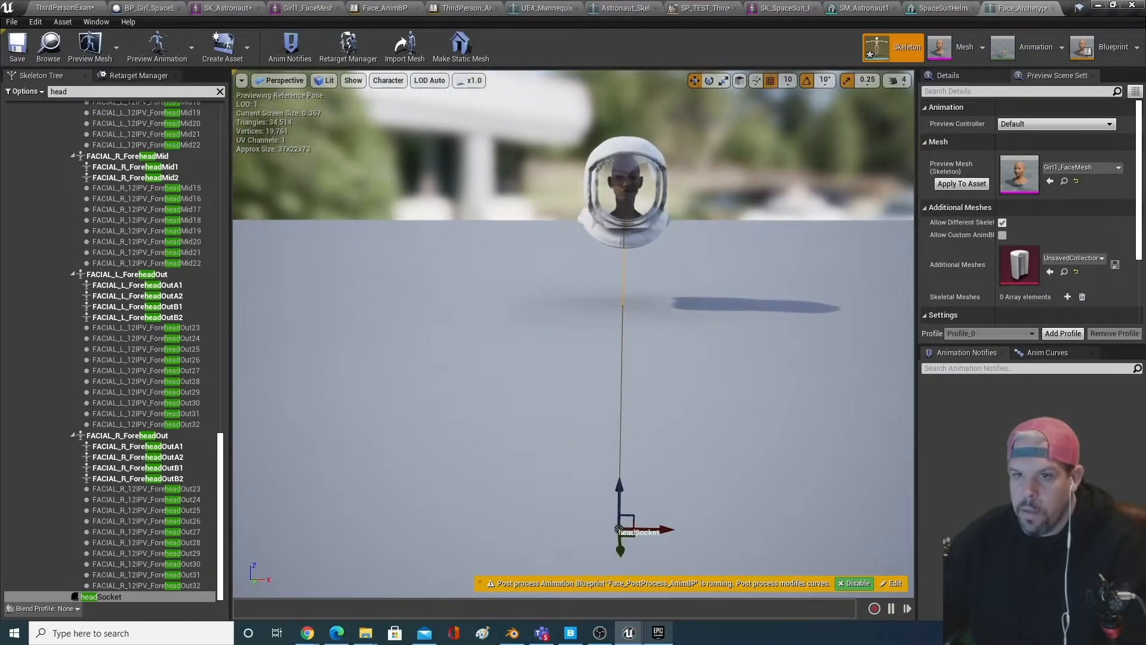
left_click(9, 56)
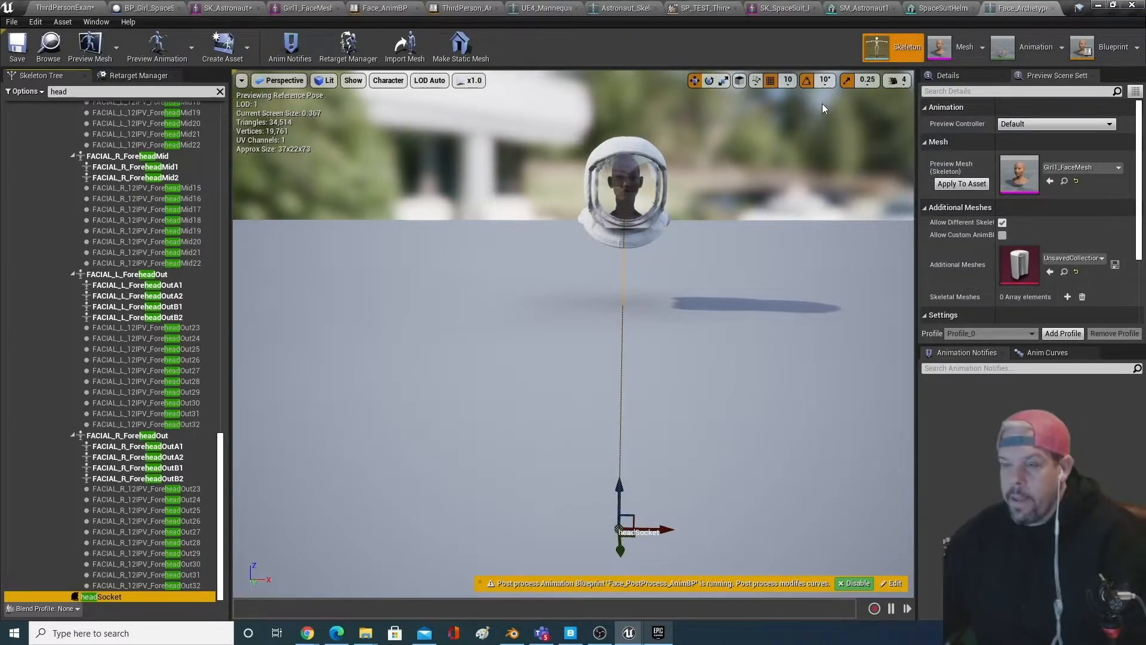
- Preview the socketed helmet on the face in the mh_arkit_mapping_anim animation, save, and pause the playback
left_click(1008, 49)
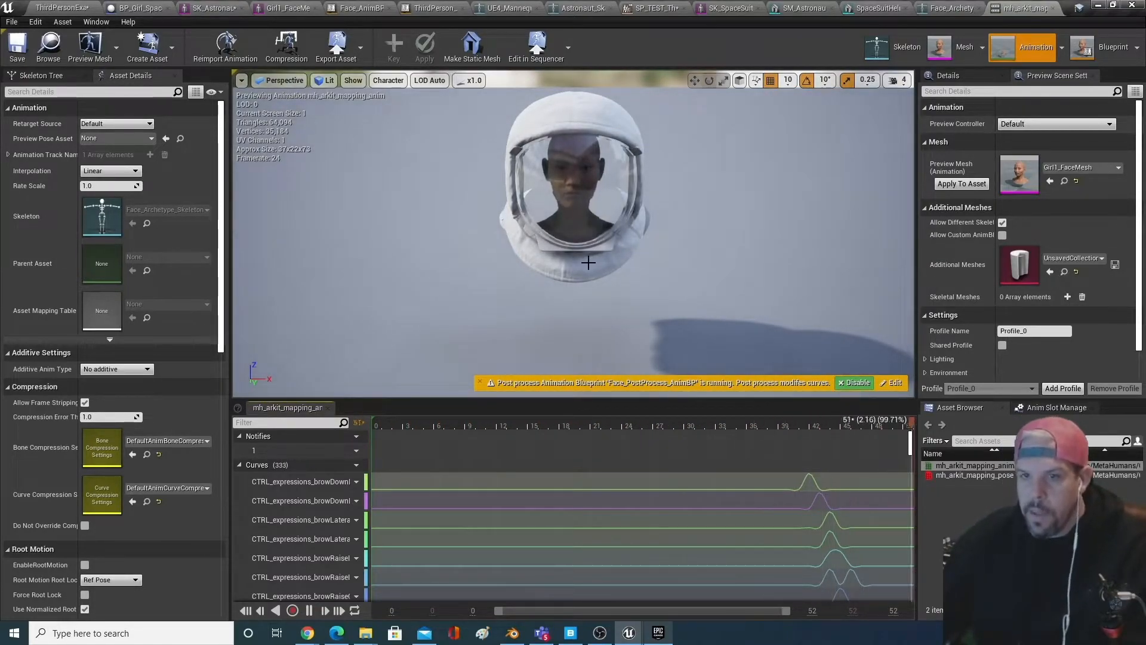
left_click(618, 230)
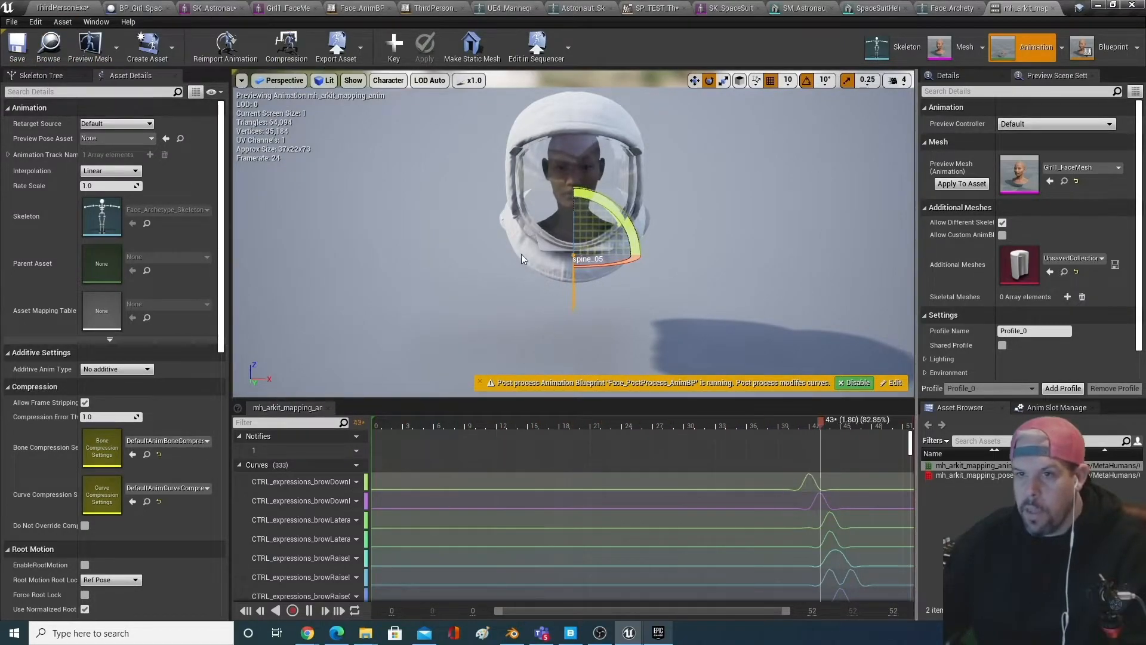
left_click(17, 48)
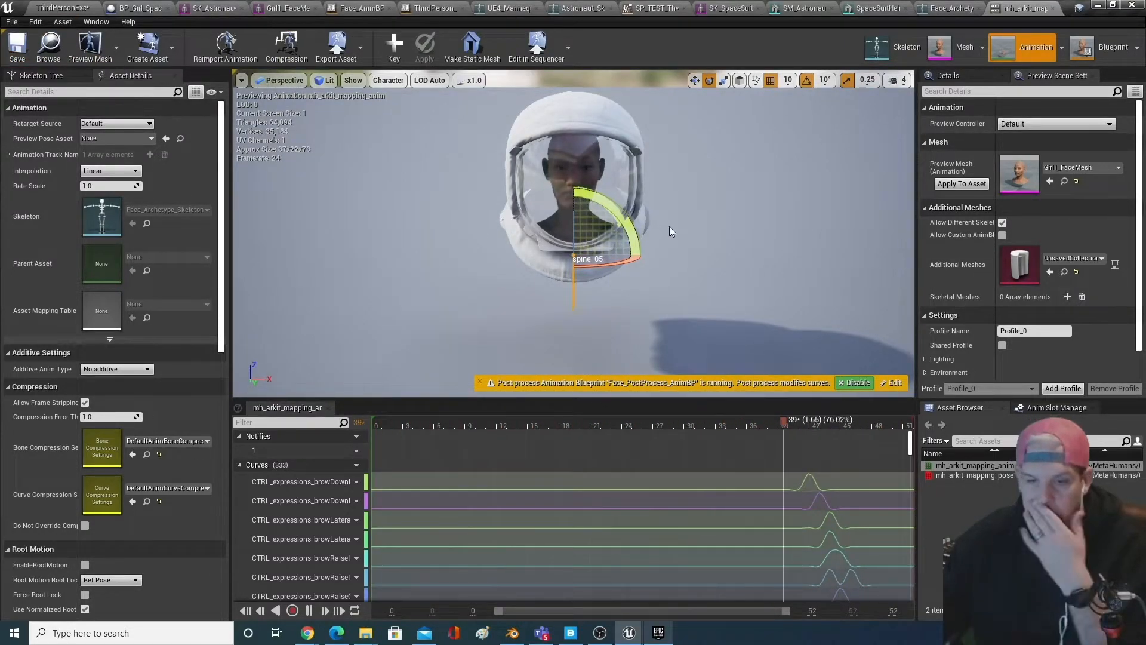
left_click(310, 610)
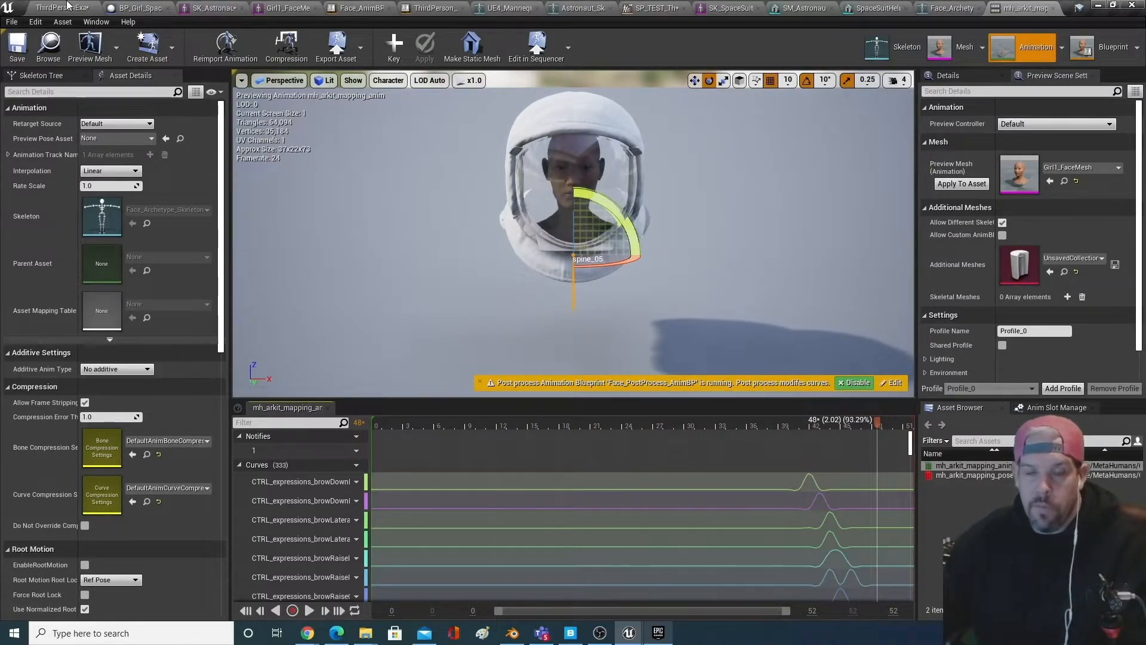
- Open the BP_Girl_SpaceSuit blueprint from the level and add a SpaceSuitHelmet static mesh component under the Face component
left_click(63, 7)
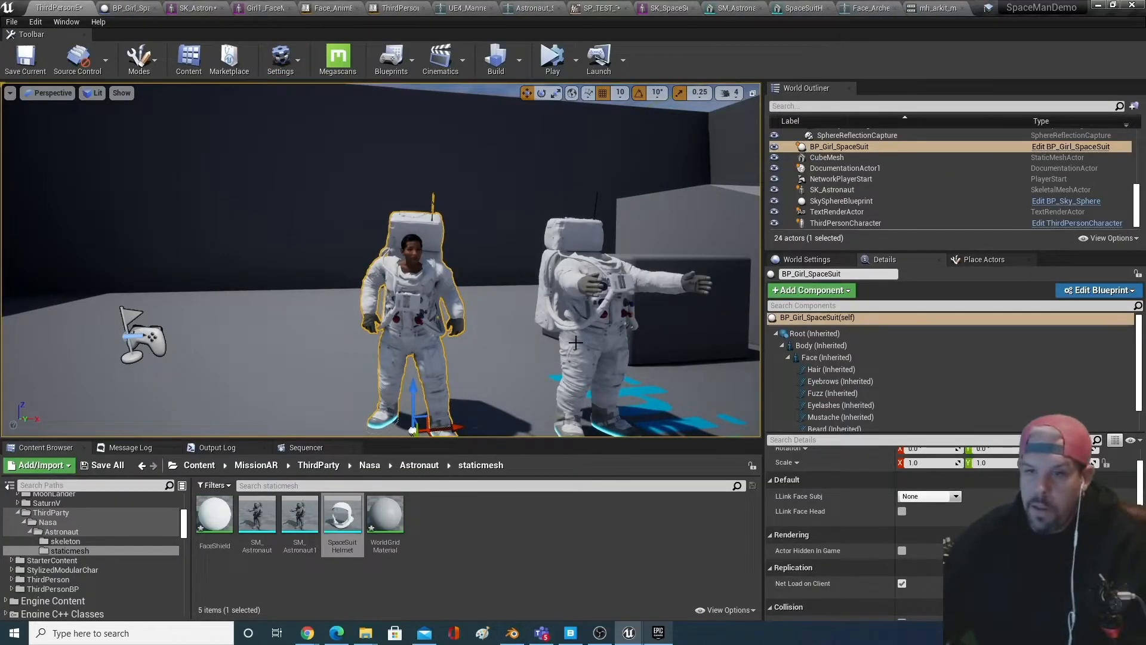
left_click(1061, 147)
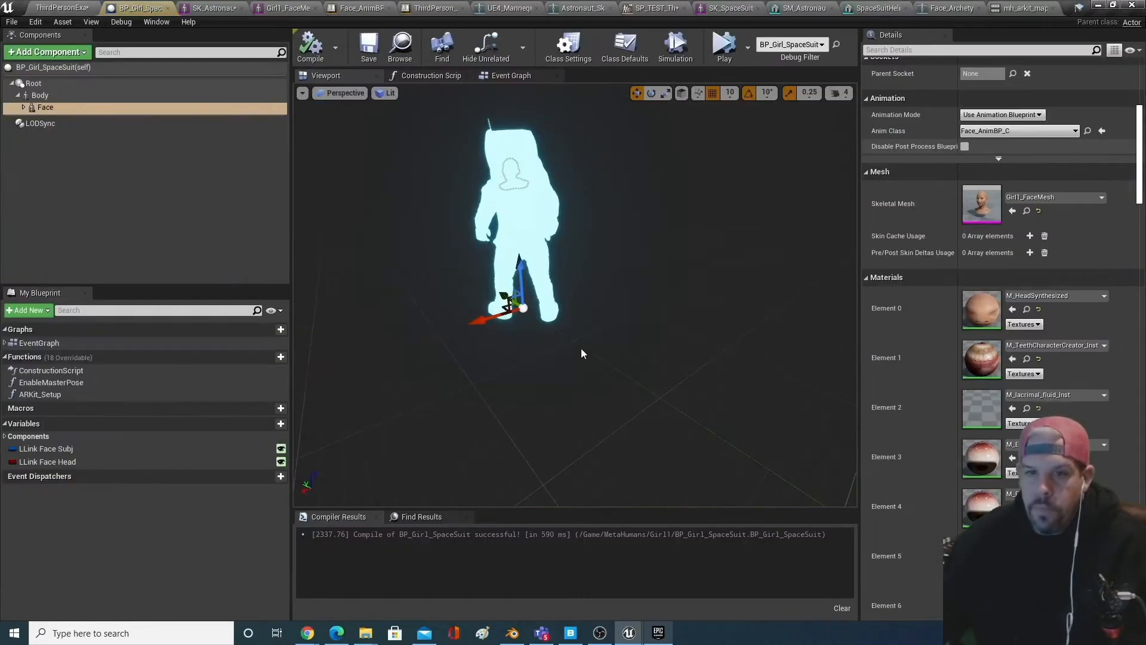
scroll(581, 347, "up", 6)
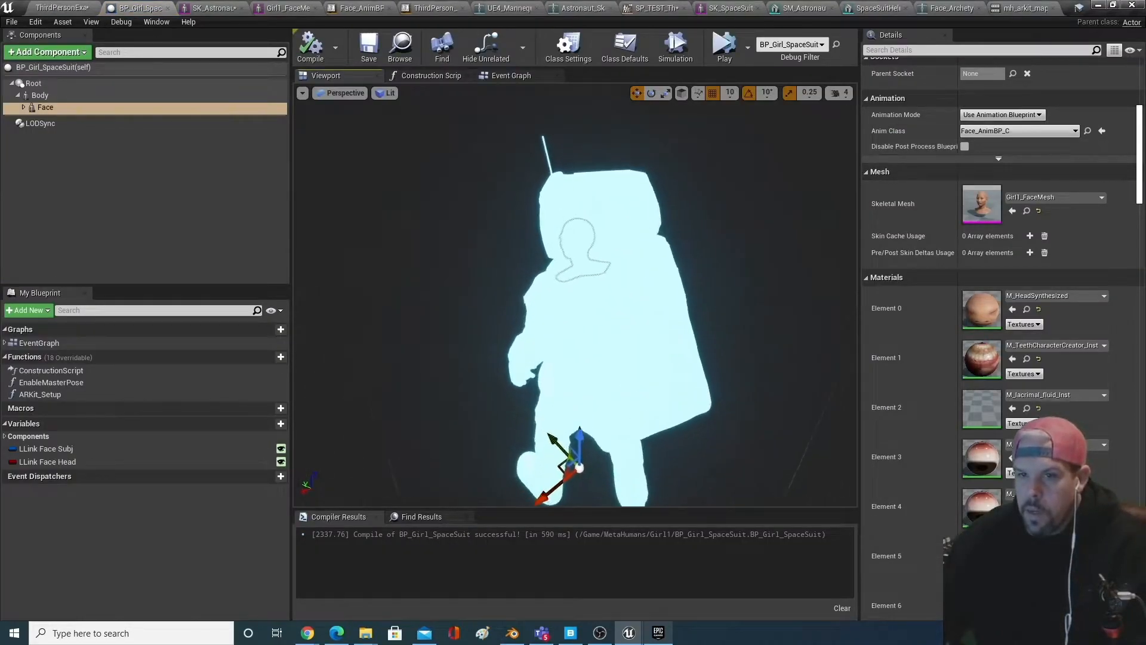
right_click_drag(581, 347, 621, 370)
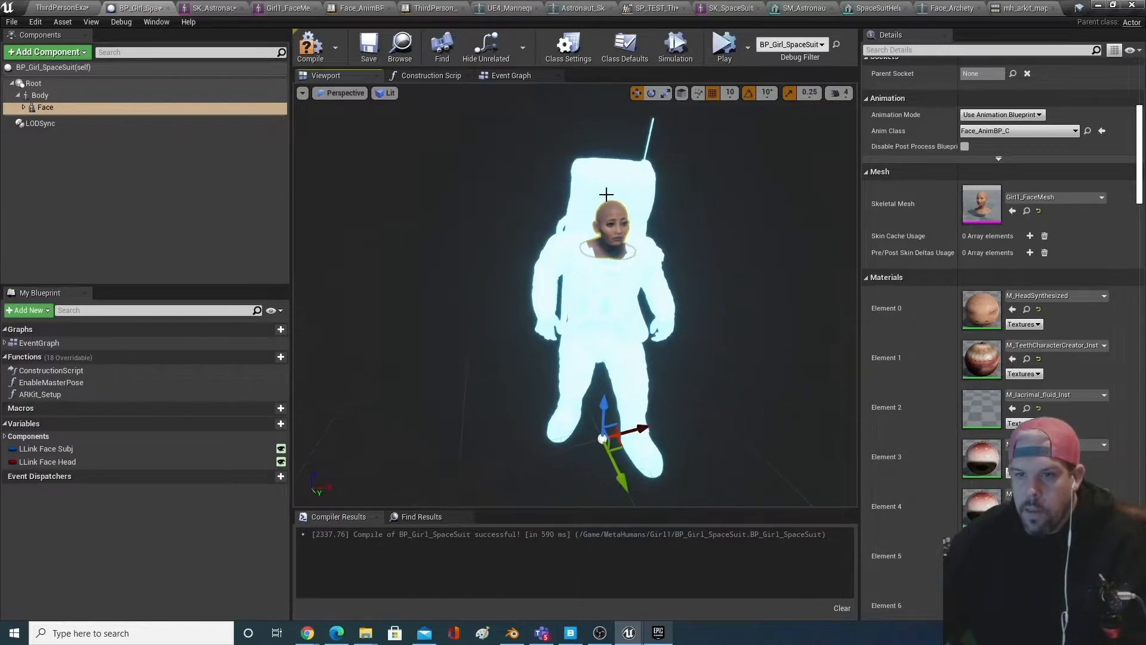
left_click(45, 108)
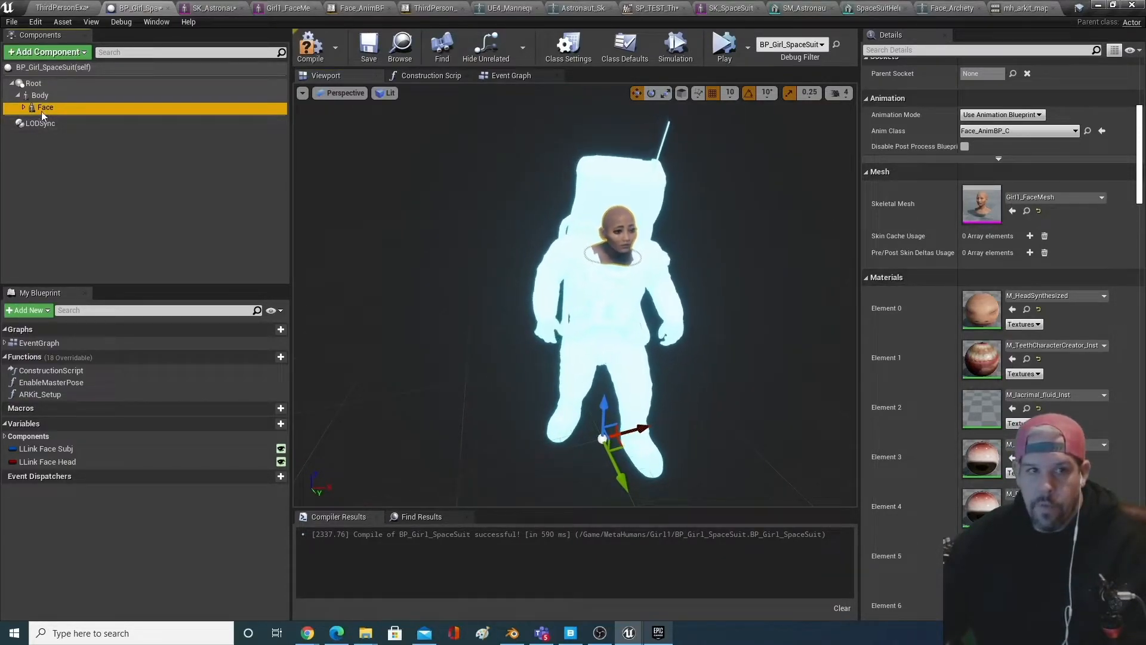
left_click(46, 53)
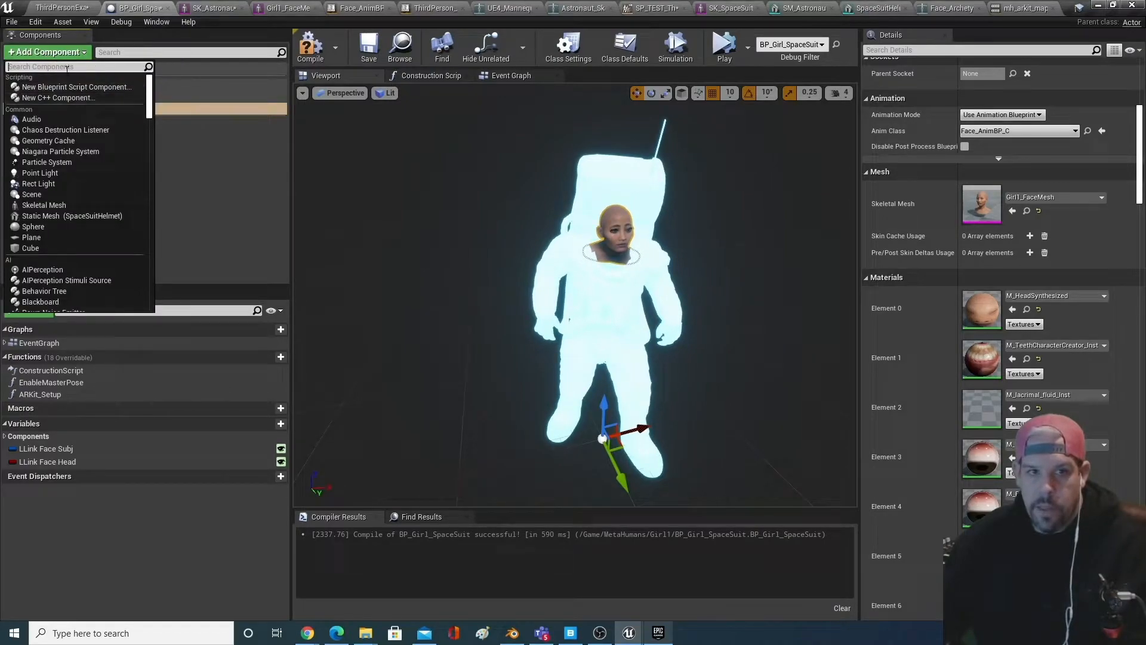
type("stat")
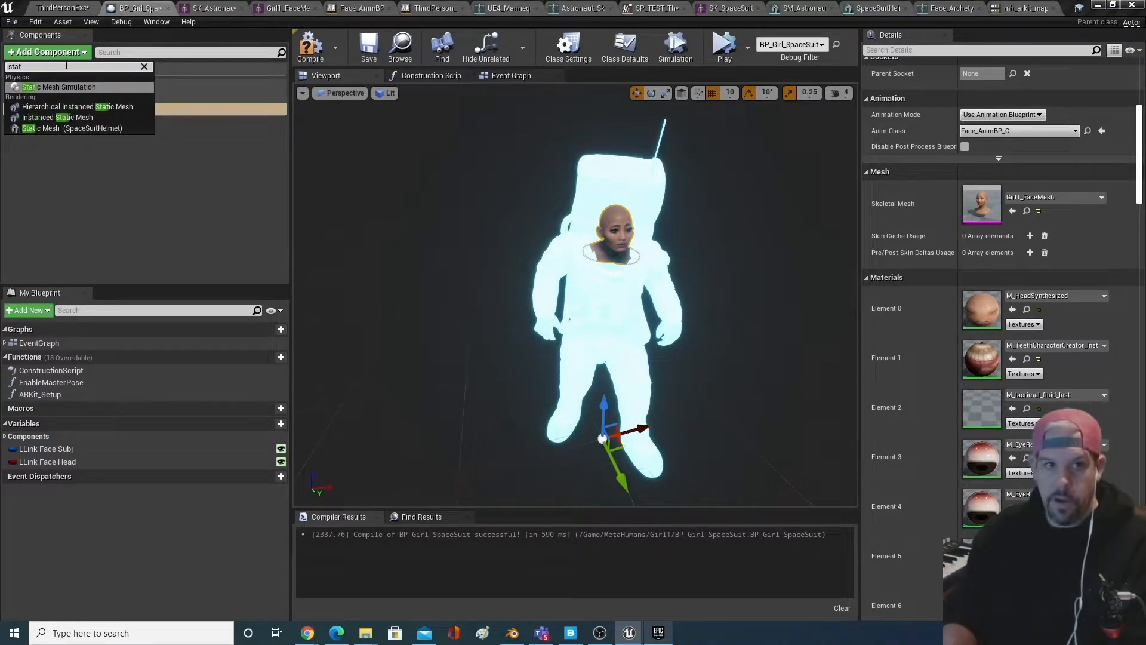
left_click(73, 128)
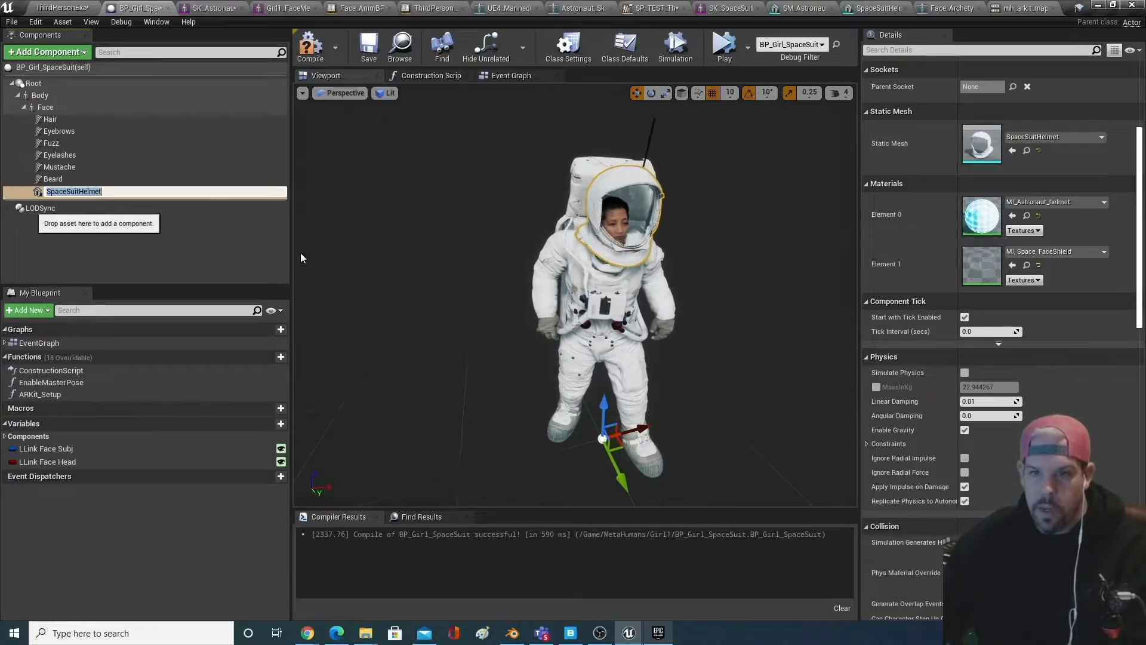
- Check the helmeted character in the level and examine the components nested under Face in its blueprint
left_click(29, 7)
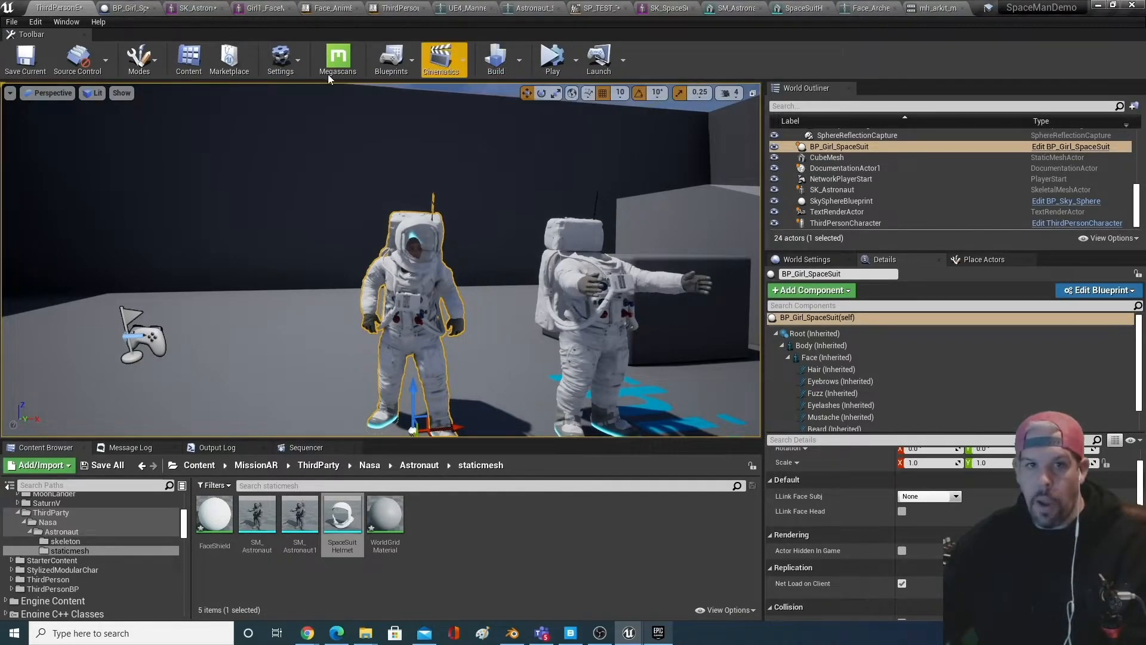
left_click(135, 9)
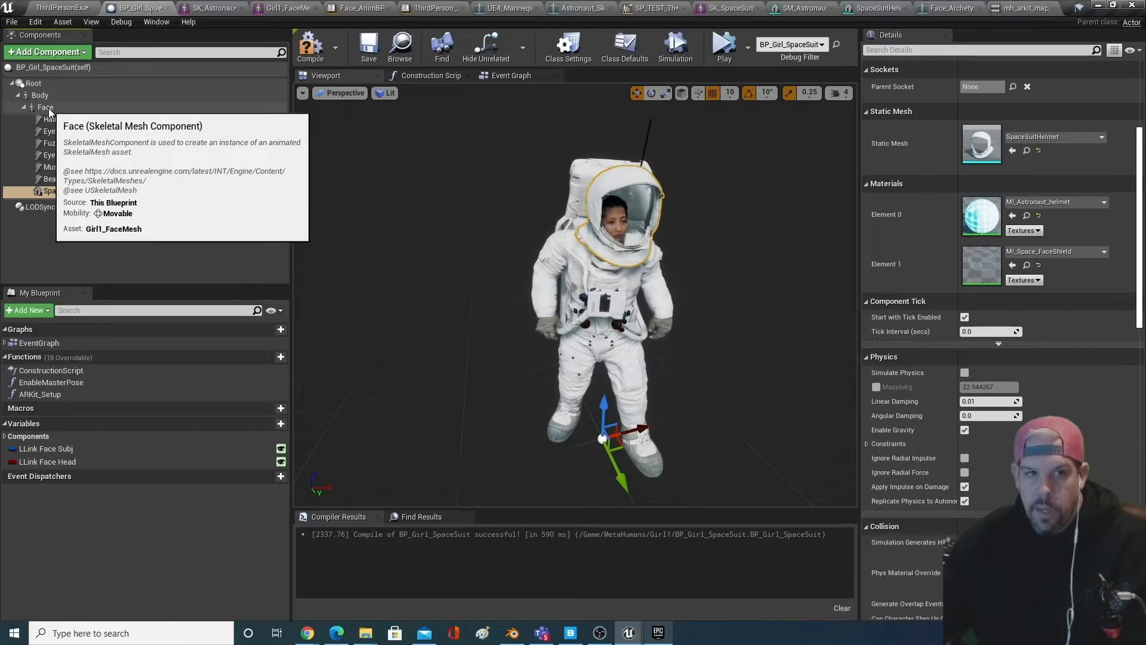
left_click(24, 107)
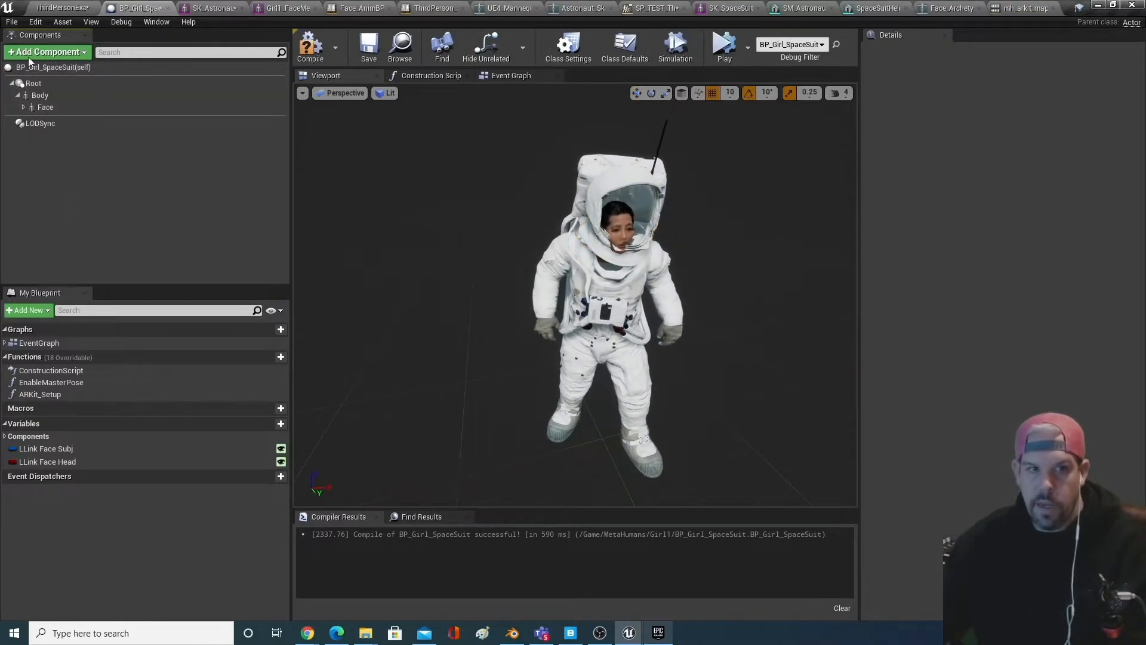
left_click(24, 107)
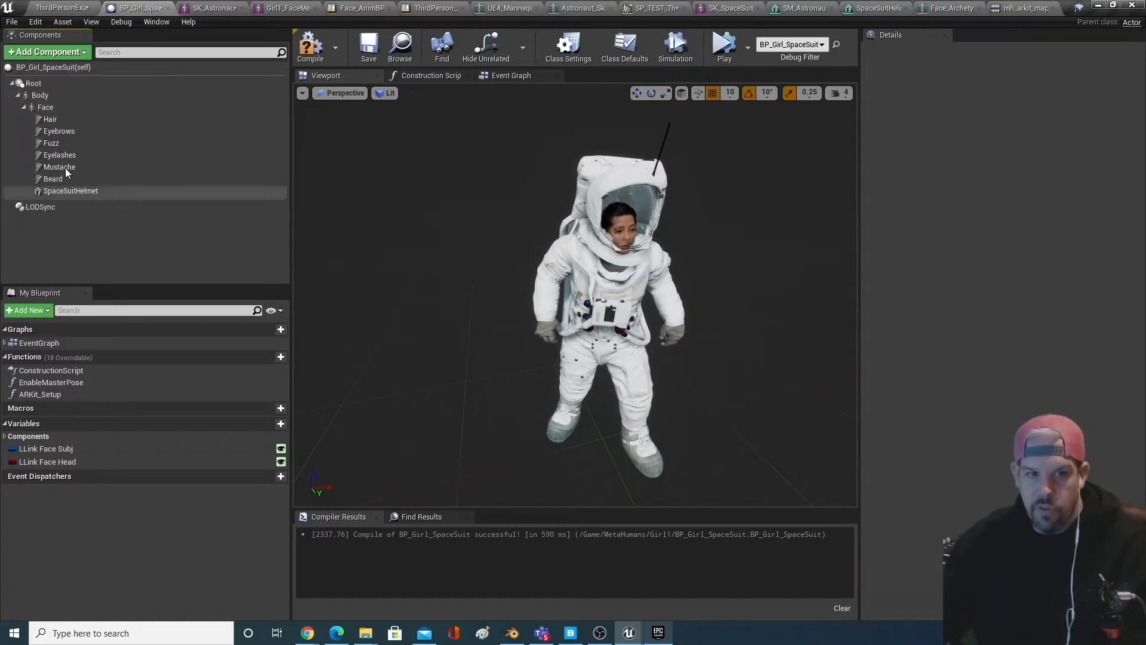
- Set the SpaceSuitHelmet component's parent socket to headSocket and save the blueprint
left_click(65, 191)
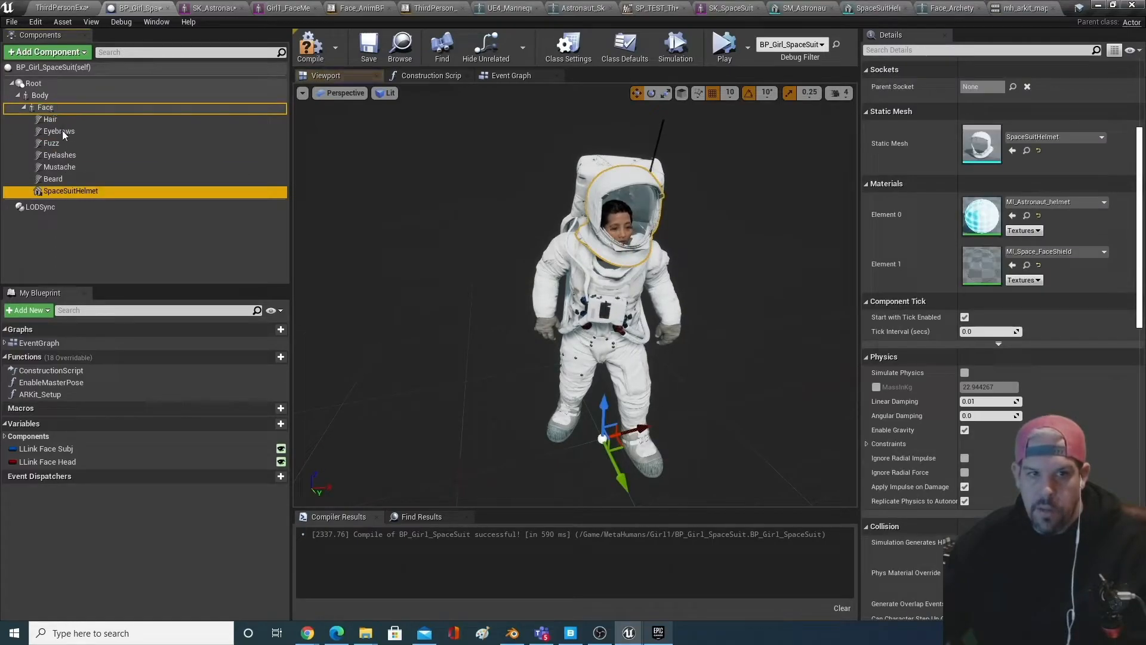
left_click_drag(59, 191, 70, 106)
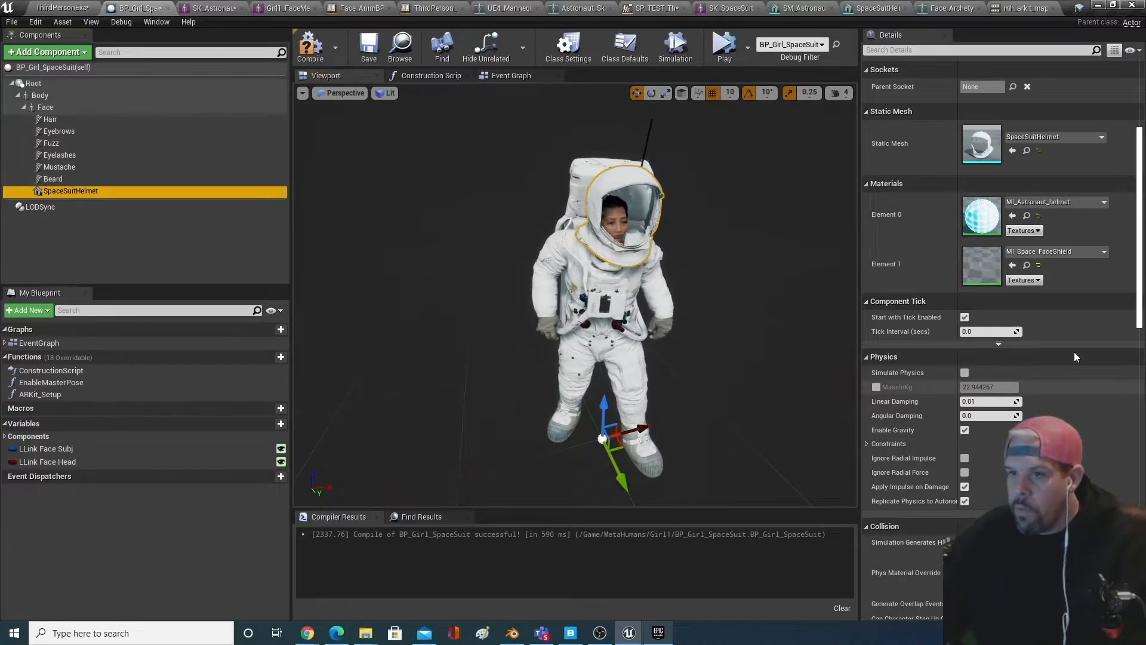
scroll(1073, 351, "up", 1)
scroll(1055, 320, "up", 1)
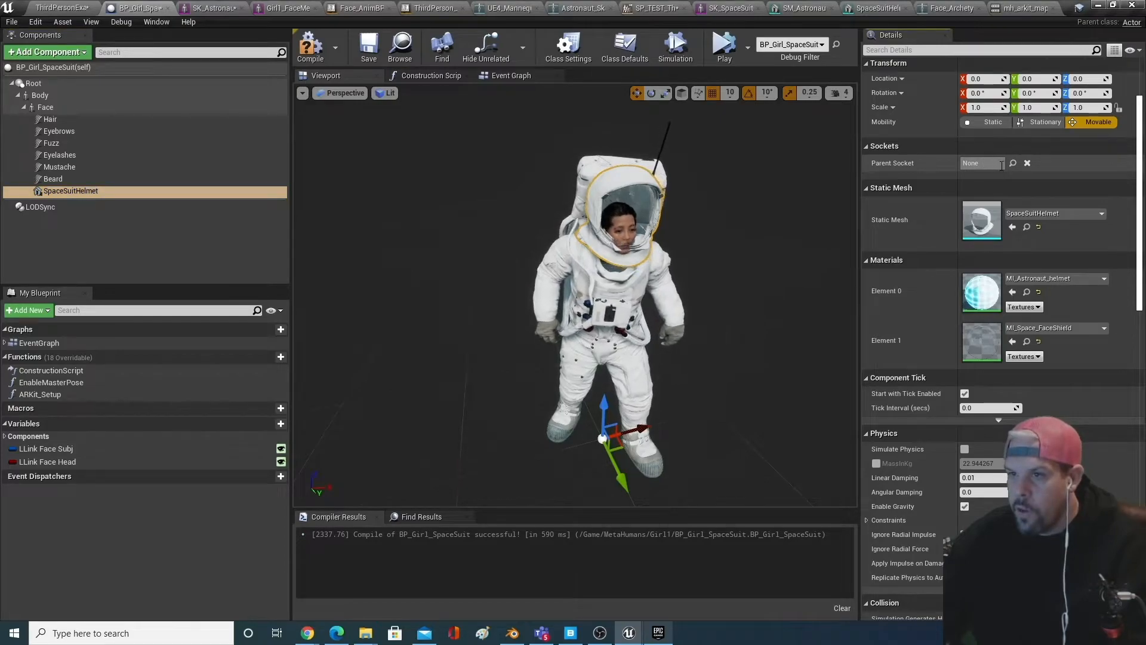
left_click(1015, 164)
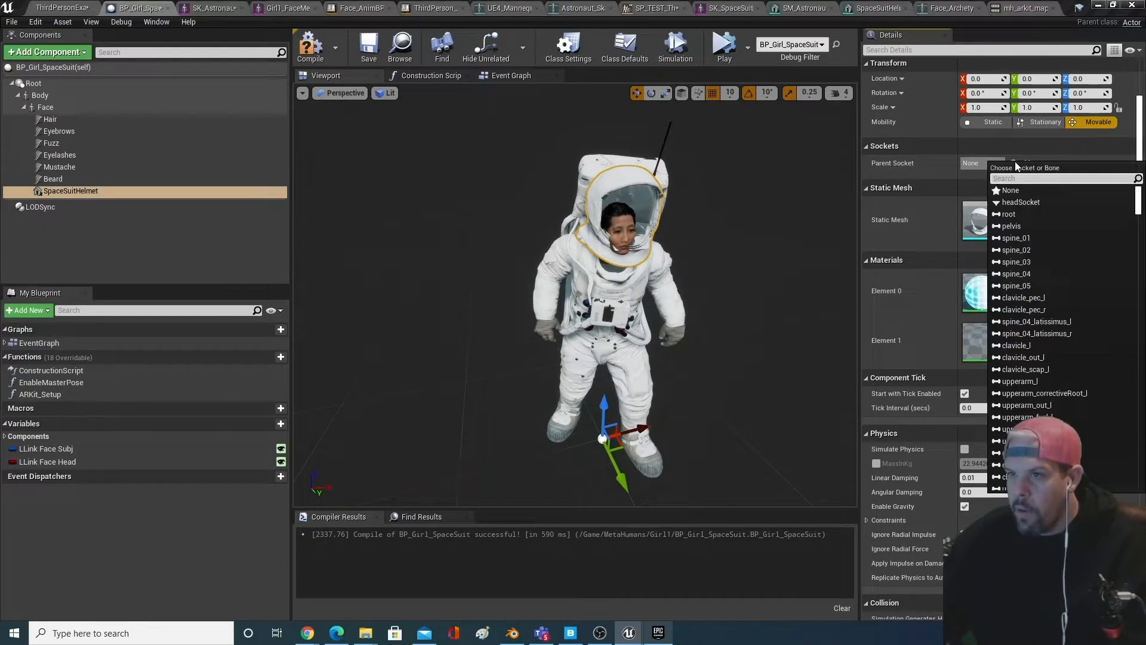
left_click(1018, 203)
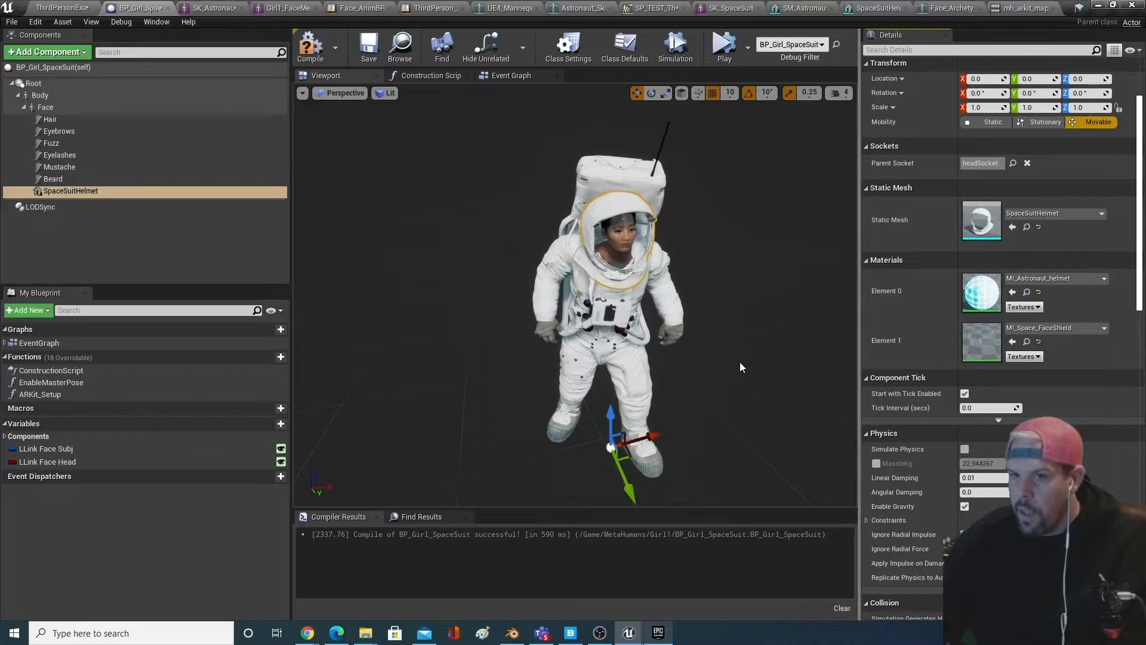
left_click(365, 49)
- Examine the helmet's fit around the head and against the suit up close, and save the blueprint again
middle_click_drag(721, 360, 650, 360)
scroll(721, 359, "up", 5)
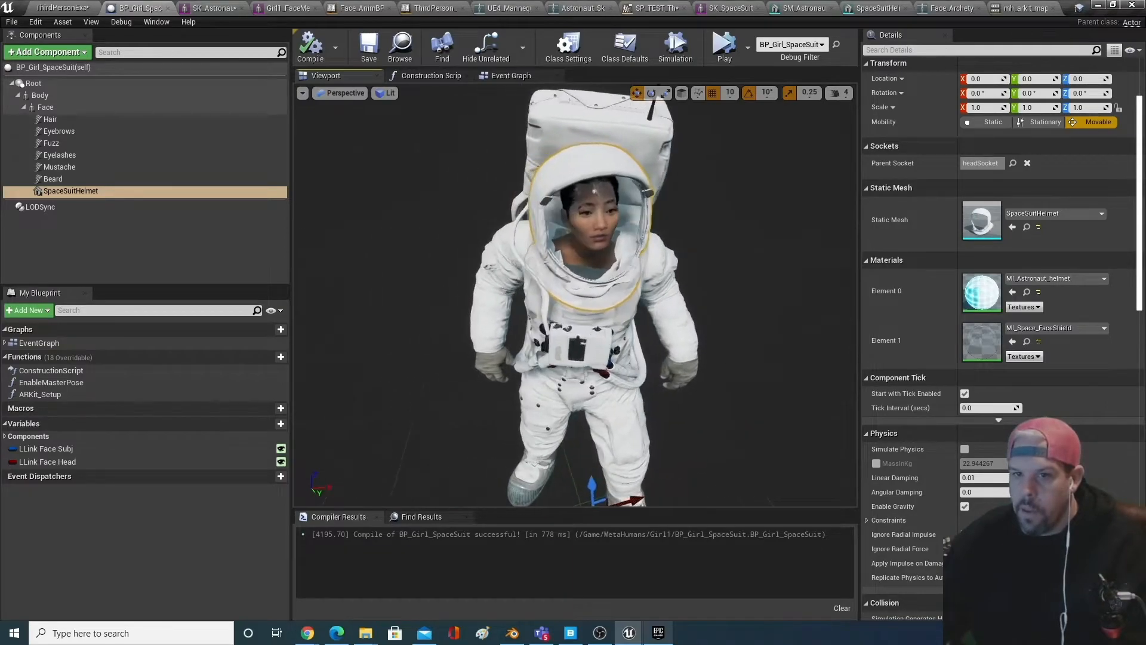
scroll(722, 359, "down", 5)
scroll(721, 360, "up", 3)
scroll(721, 359, "up", 5)
right_click_drag(721, 360, 770, 360)
scroll(722, 360, "up", 4)
scroll(721, 360, "down", 8)
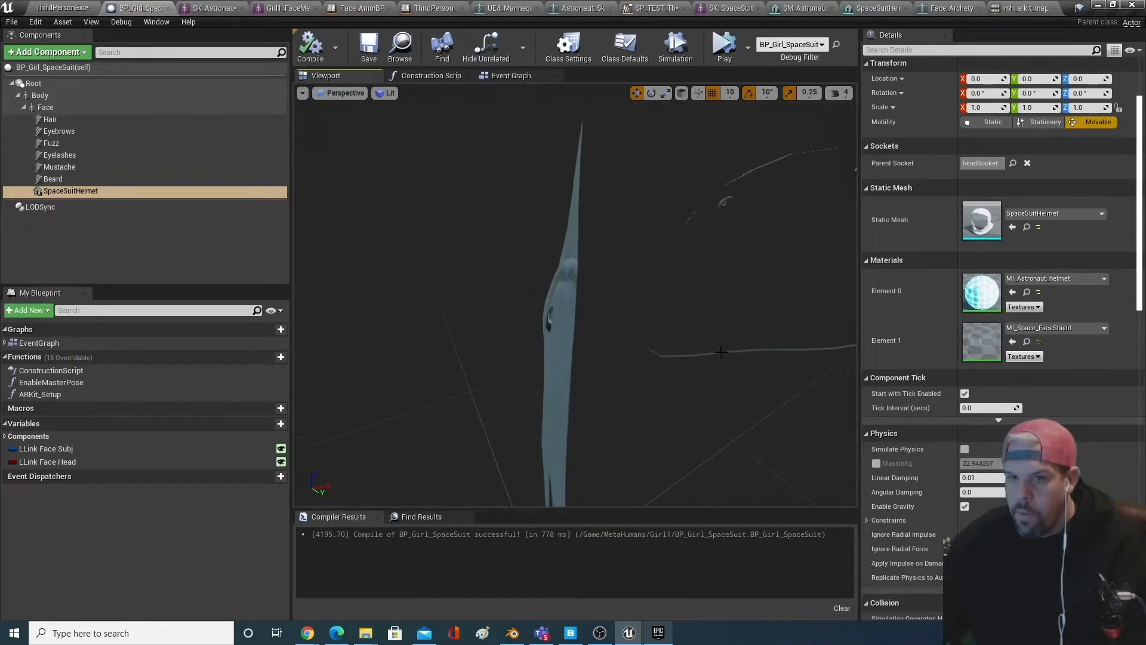
scroll(725, 359, "down", 5)
middle_click_drag(724, 360, 724, 257)
right_click_drag(724, 362, 597, 355)
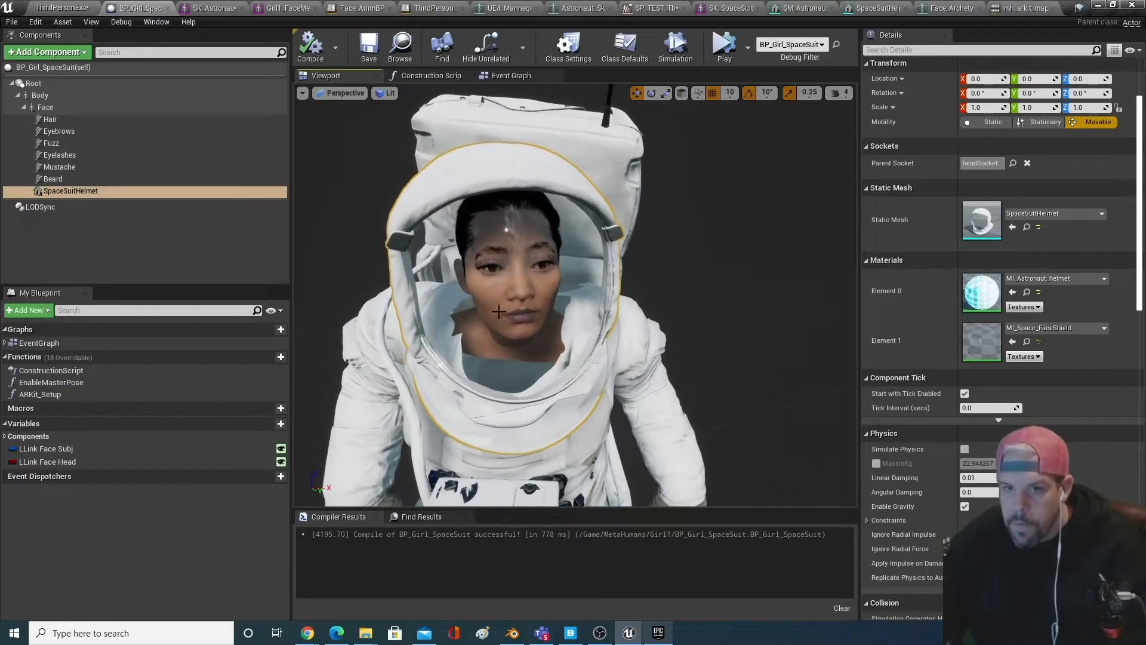
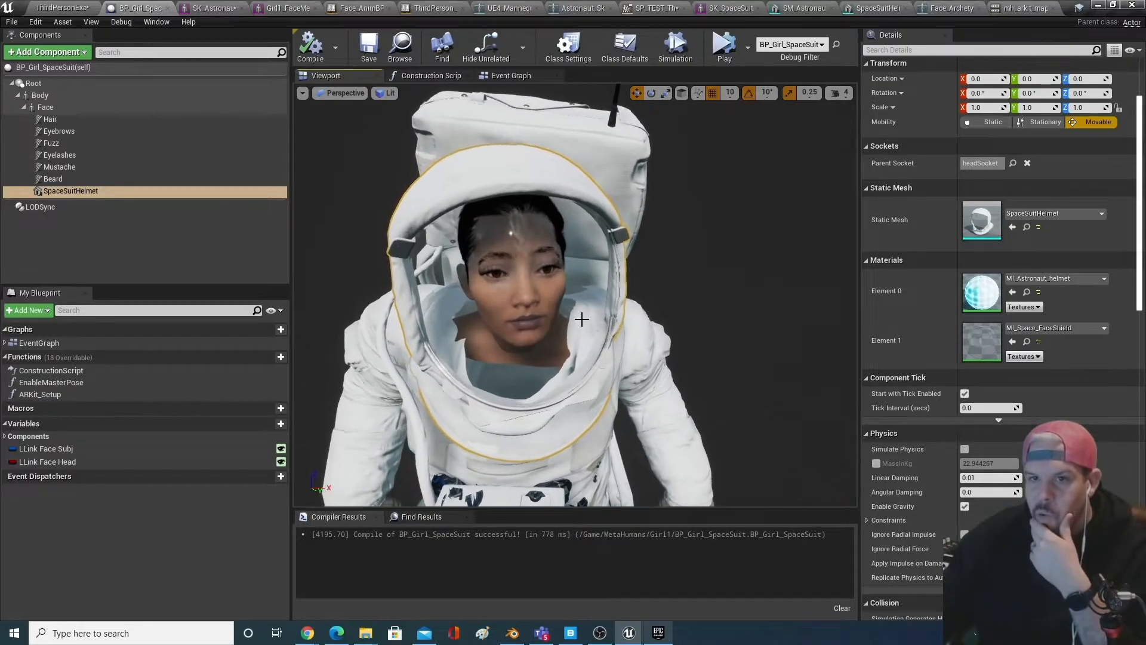
left_click_drag(477, 182, 477, 272)
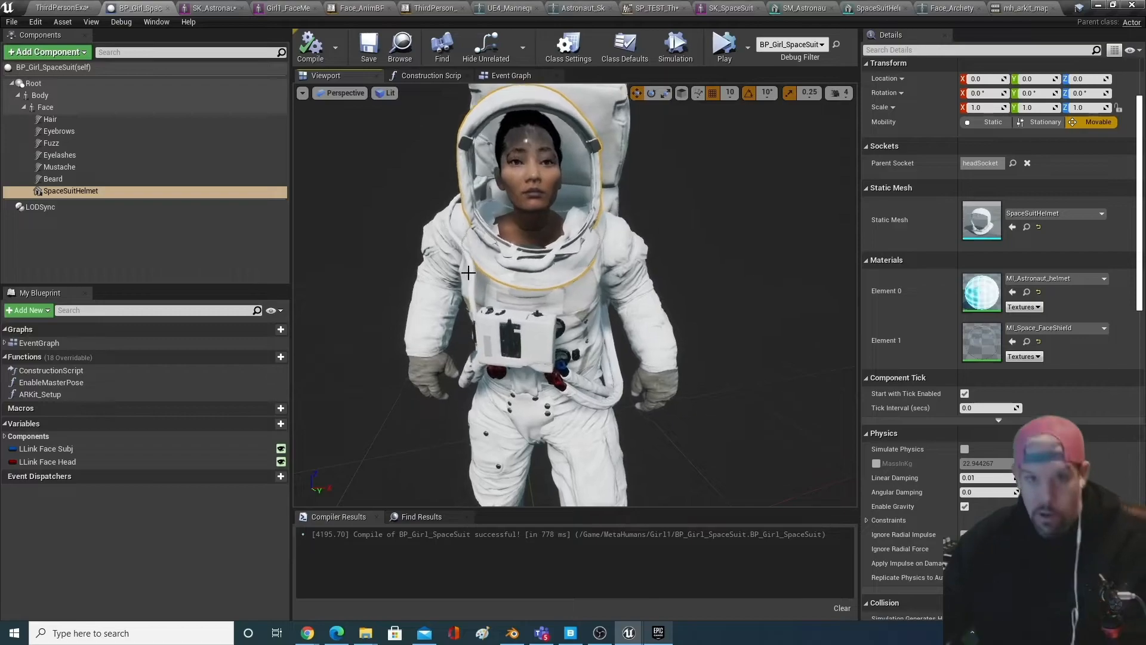
left_click(369, 47)
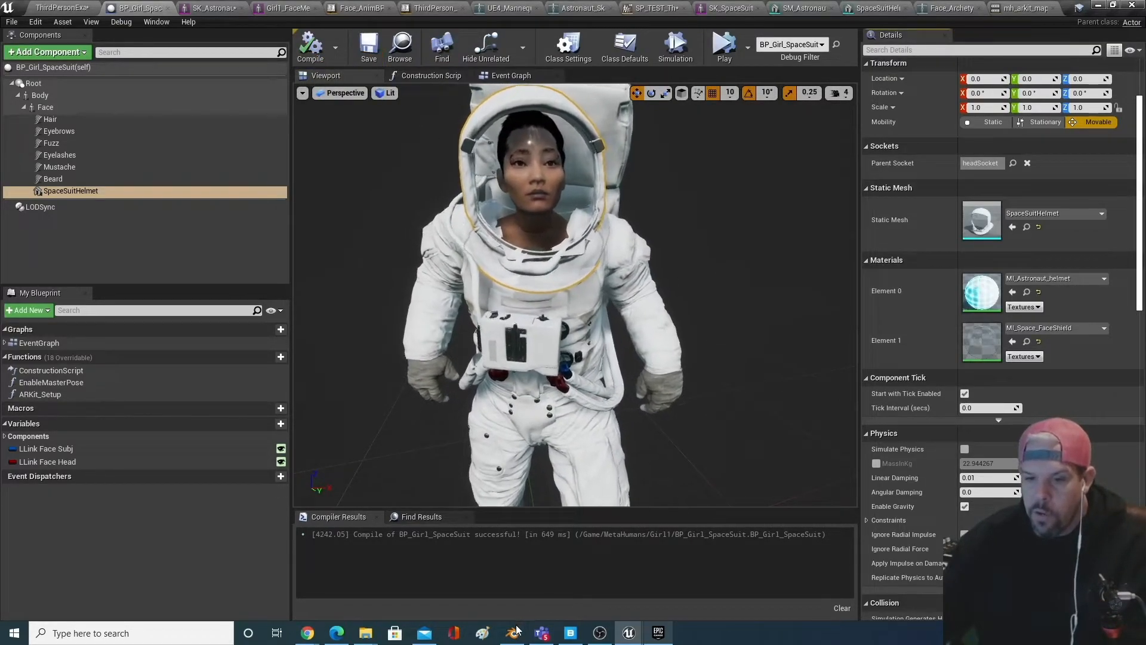
- Switch to Blender and turn off the face normals overlay on the SM_Astronaut1 helmet mesh
left_click(513, 632)
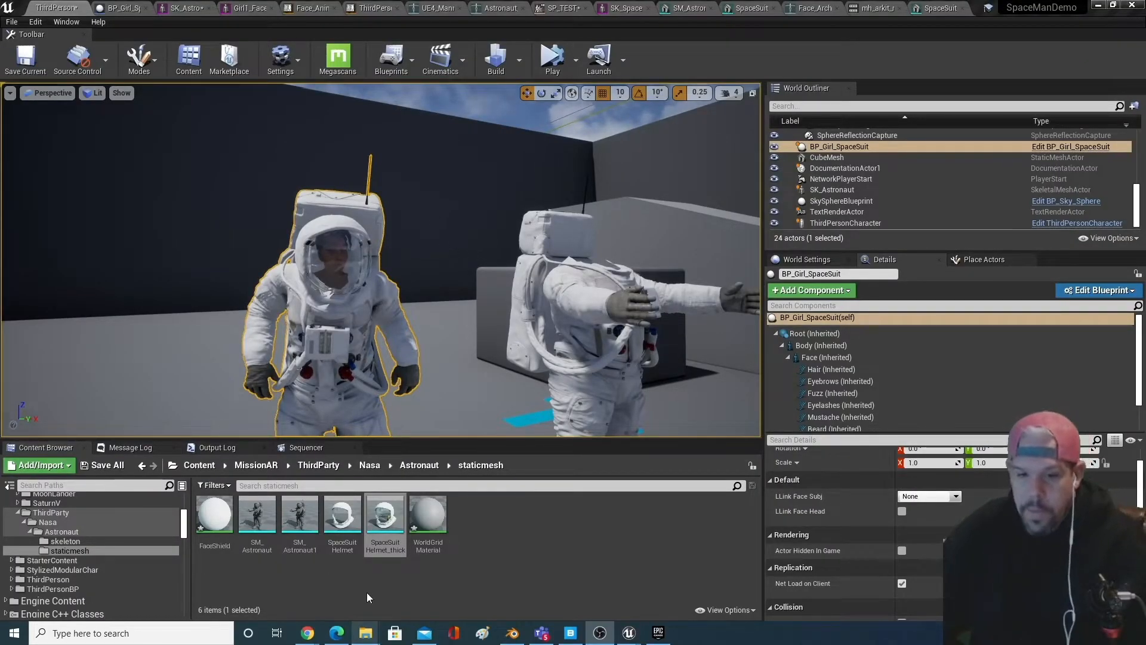
left_click(513, 633)
right_click(445, 514)
middle_click_drag(585, 471, 568, 440)
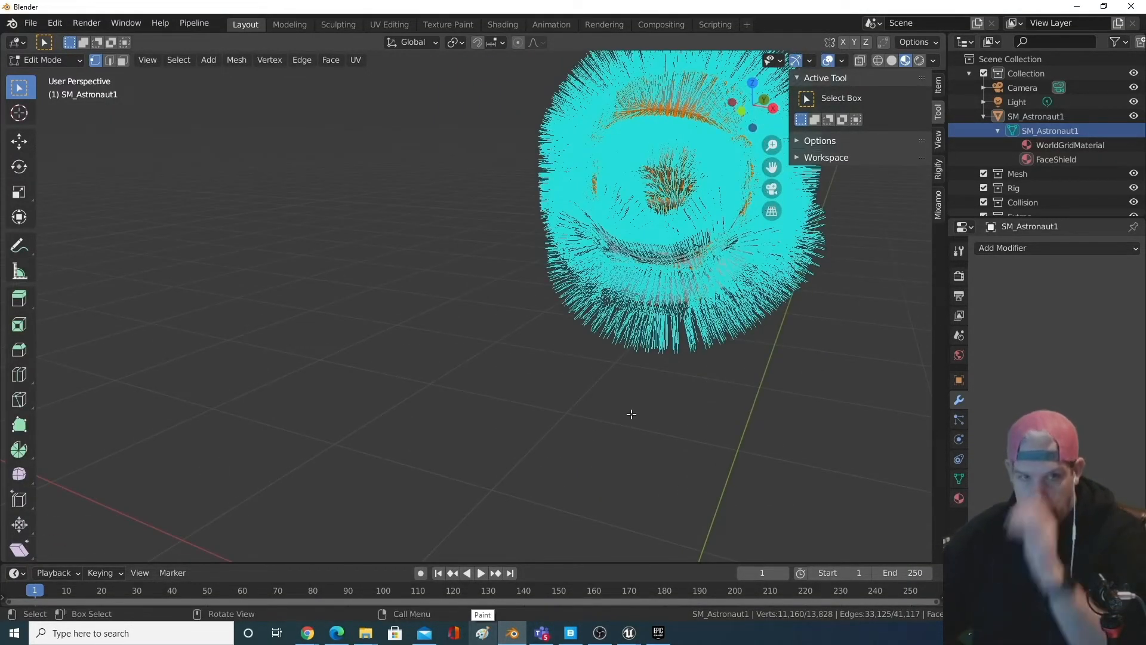
left_click(842, 60)
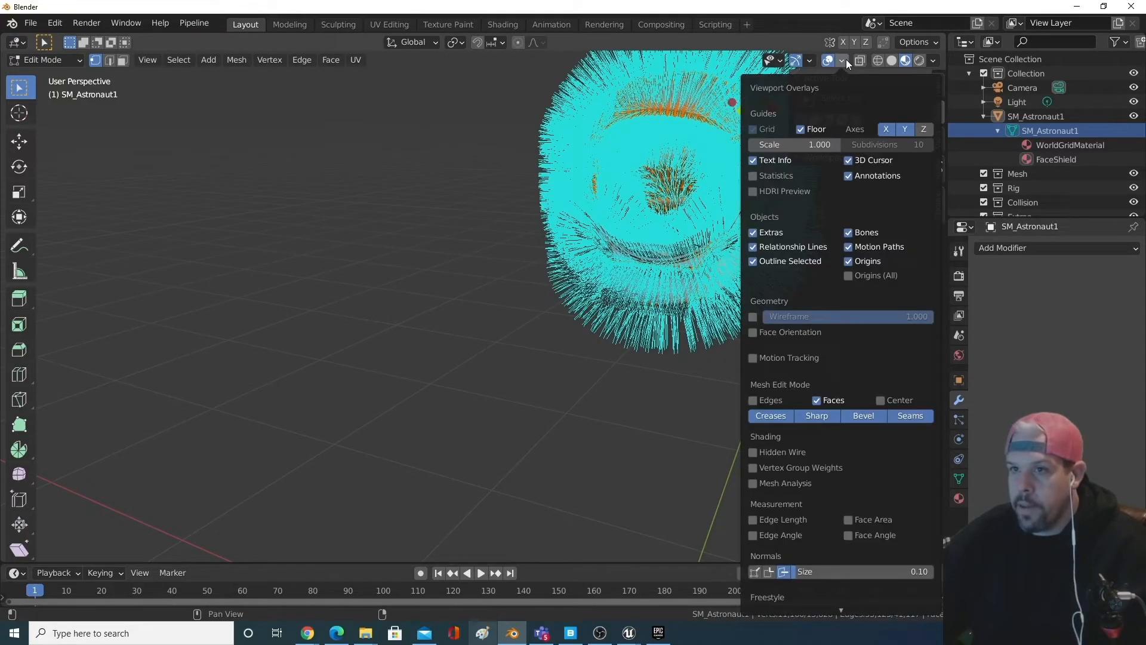
left_click(788, 573)
left_click(688, 435)
middle_click_drag(714, 426, 734, 419)
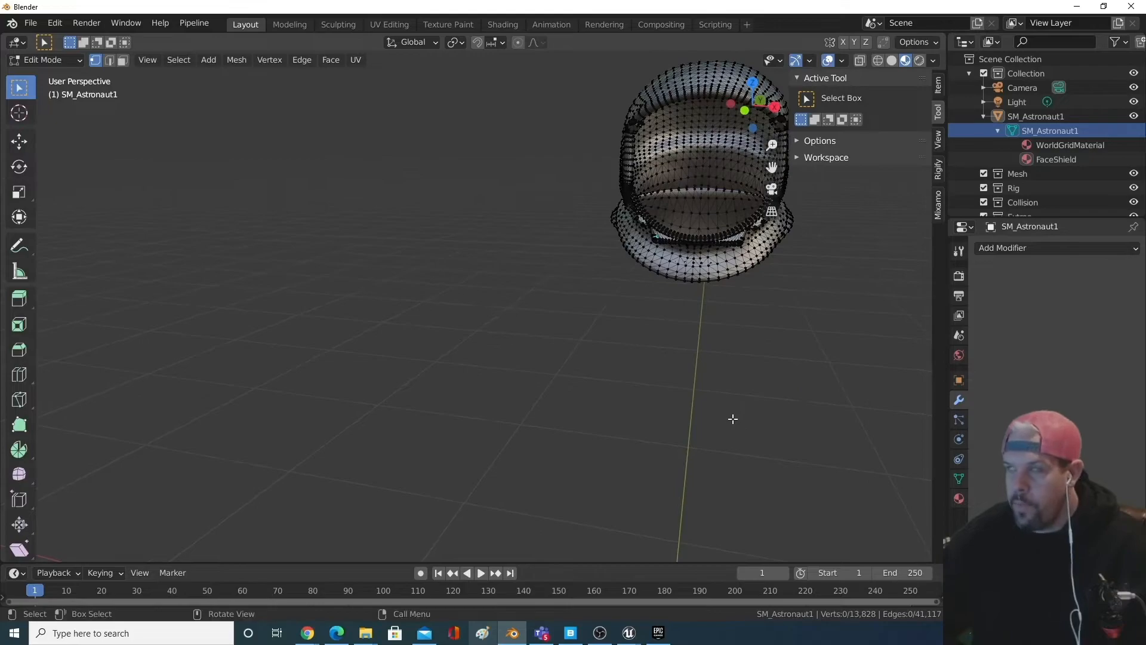
middle_click_drag(616, 372, 664, 385)
- Save the Blender scene as SpaceHelmet.blend in D:\3D Assets\Custom Anims in Blender, overwriting the existing file
left_click(29, 24)
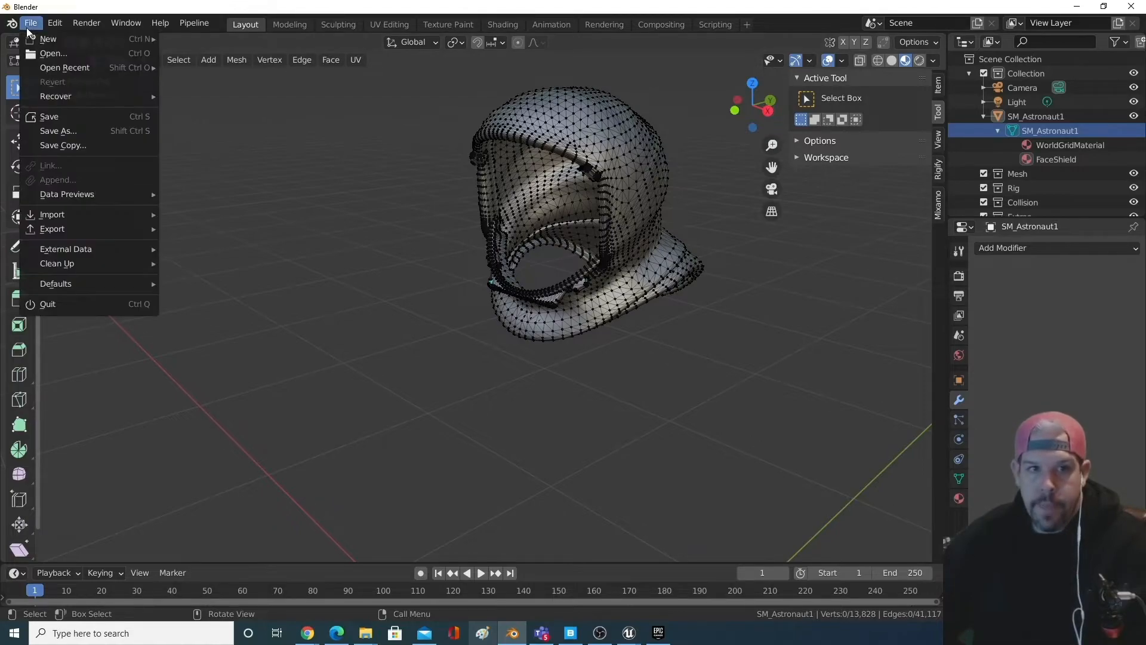
left_click(70, 129)
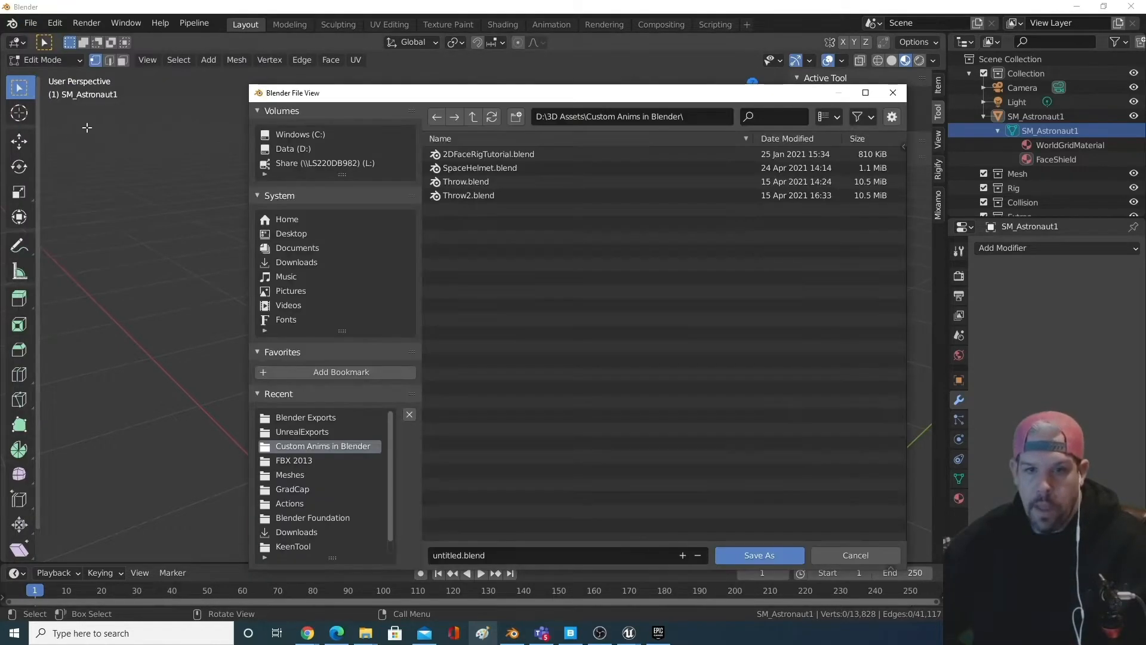
left_click(515, 555)
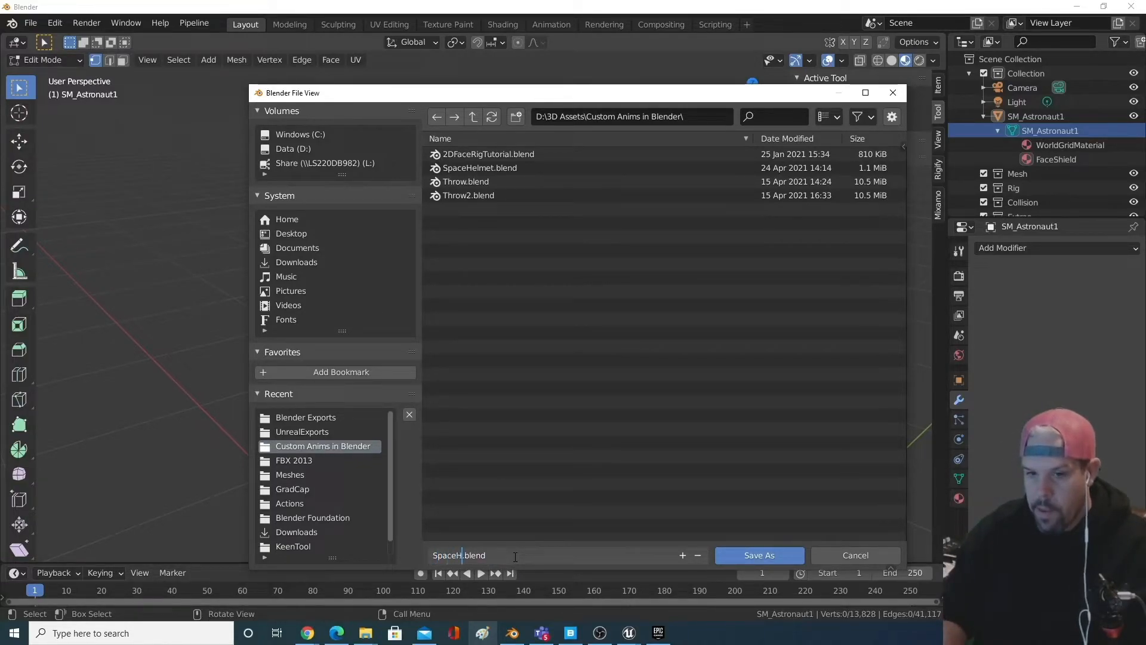
key("Return")
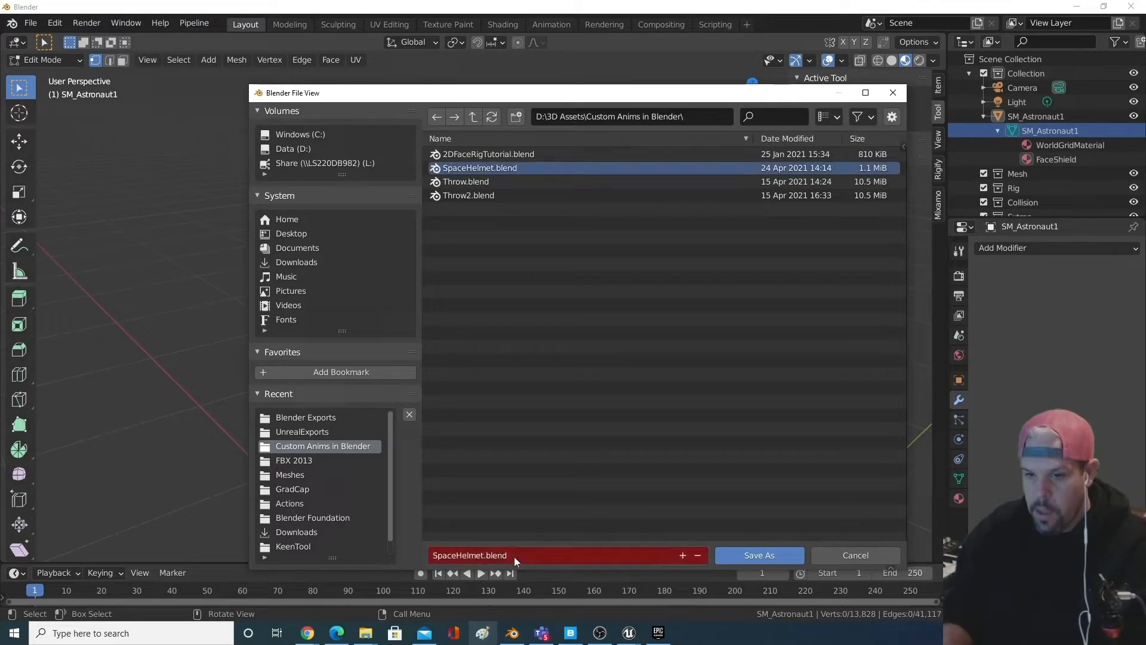
left_click(736, 554)
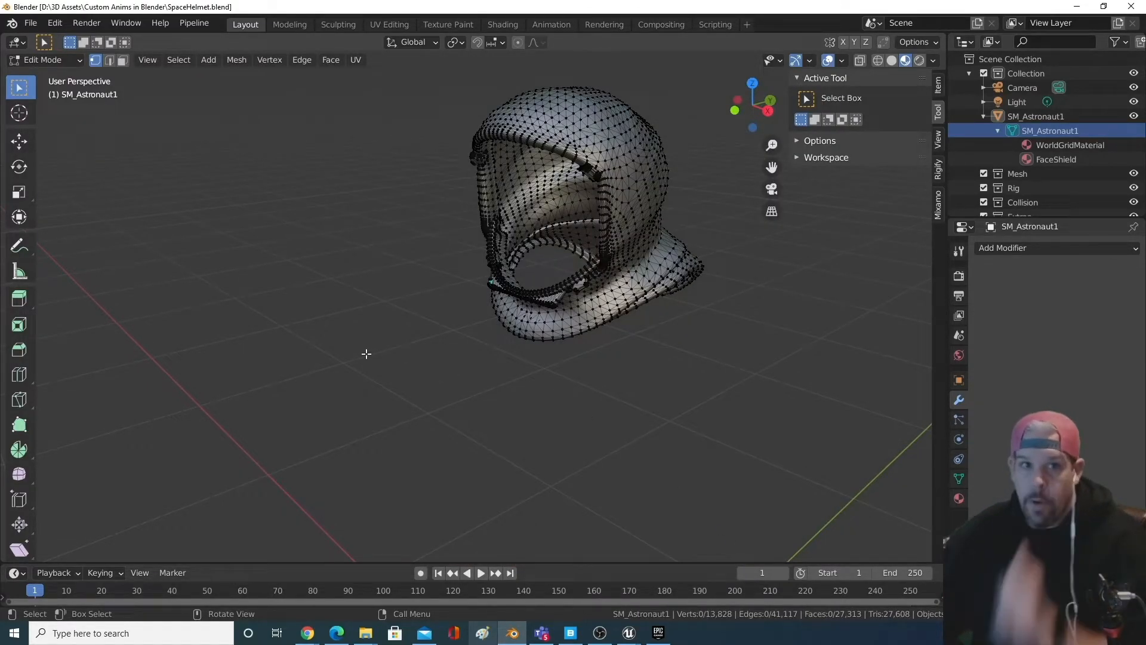
- Start a new Blender scene and delete the default cube
left_click(30, 23)
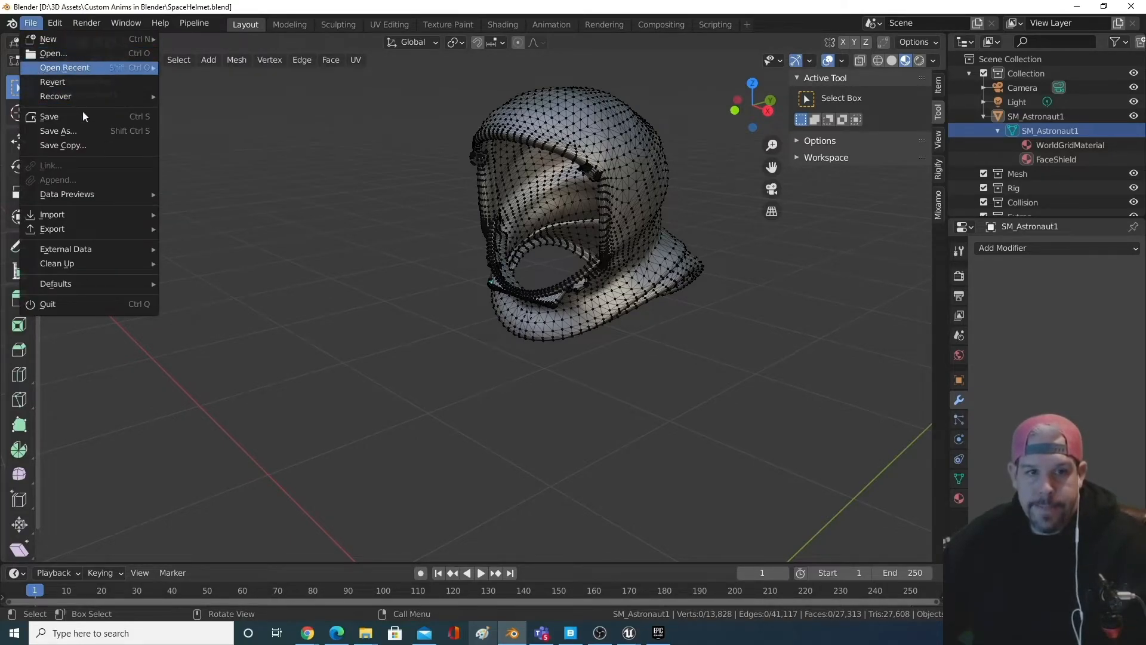
left_click(30, 23)
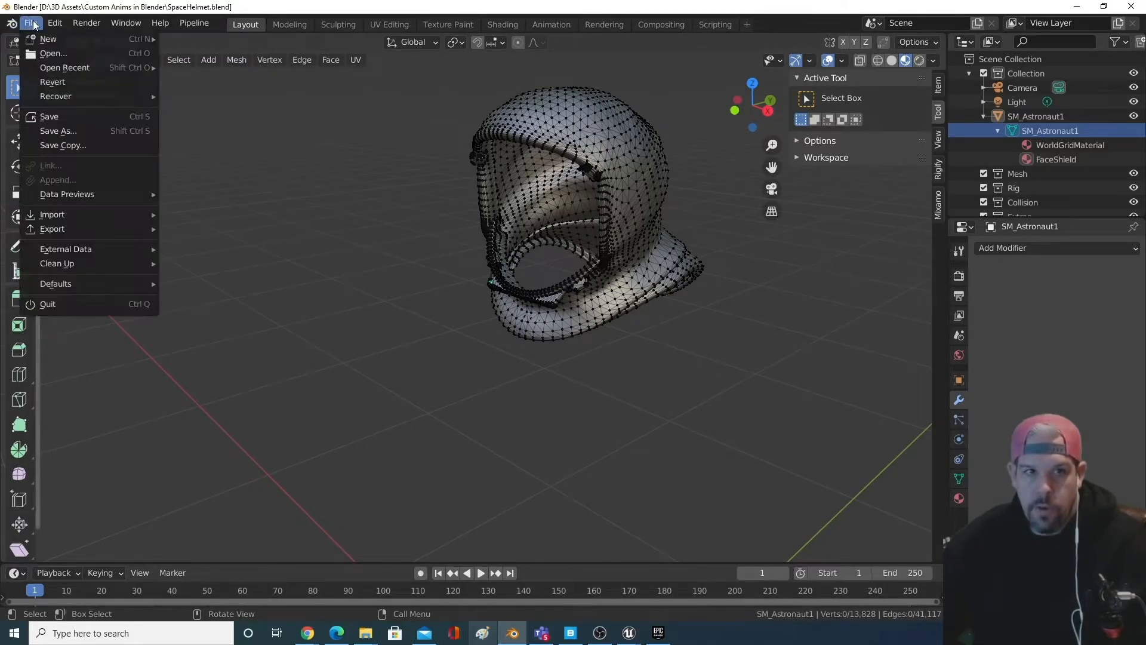
left_click(219, 40)
key("x")
left_click(487, 307)
- Import SpaceSuitHelmet.fbx from D:\3D Assets\Blender Exports into the empty scene
left_click(30, 23)
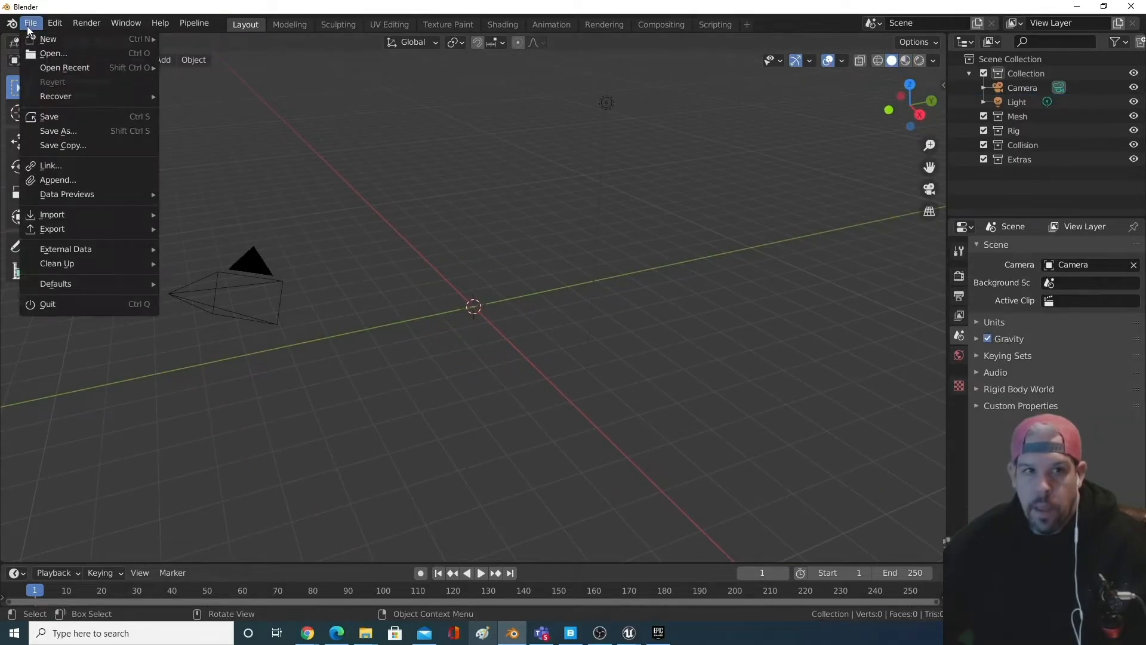
mouse_move(108, 218)
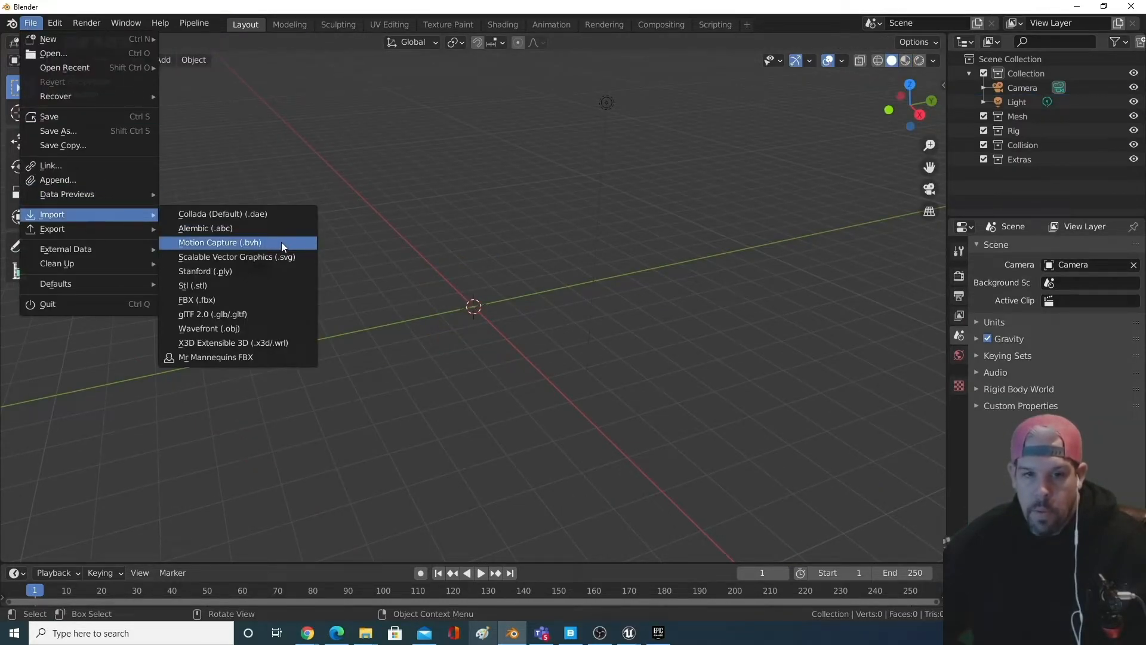
left_click(259, 299)
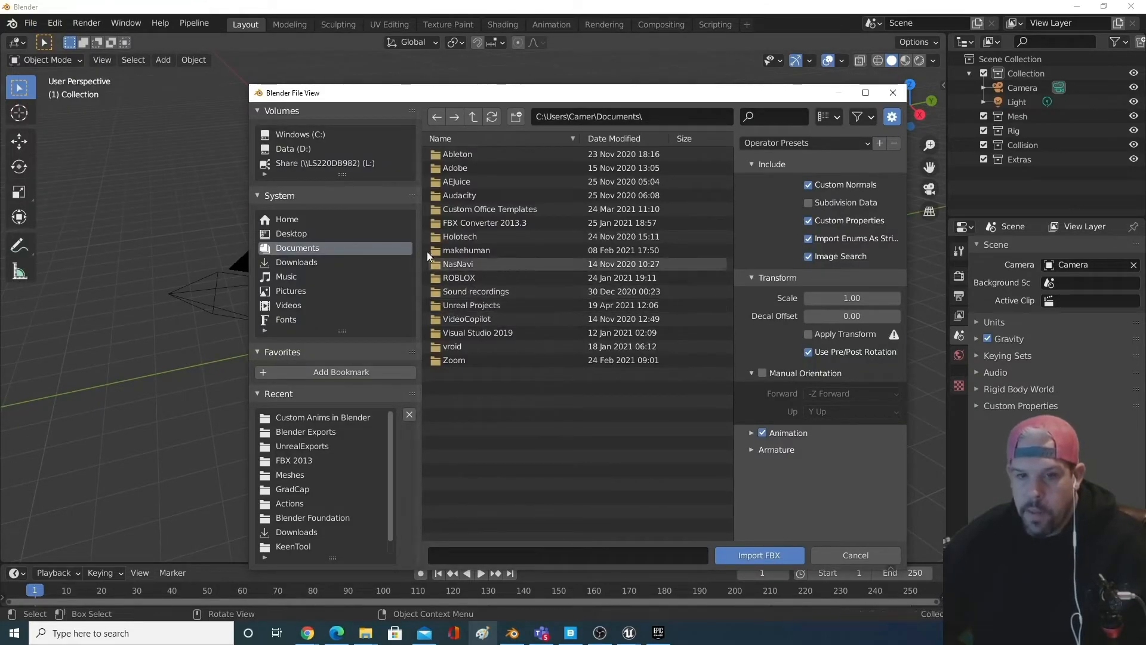
left_click(311, 148)
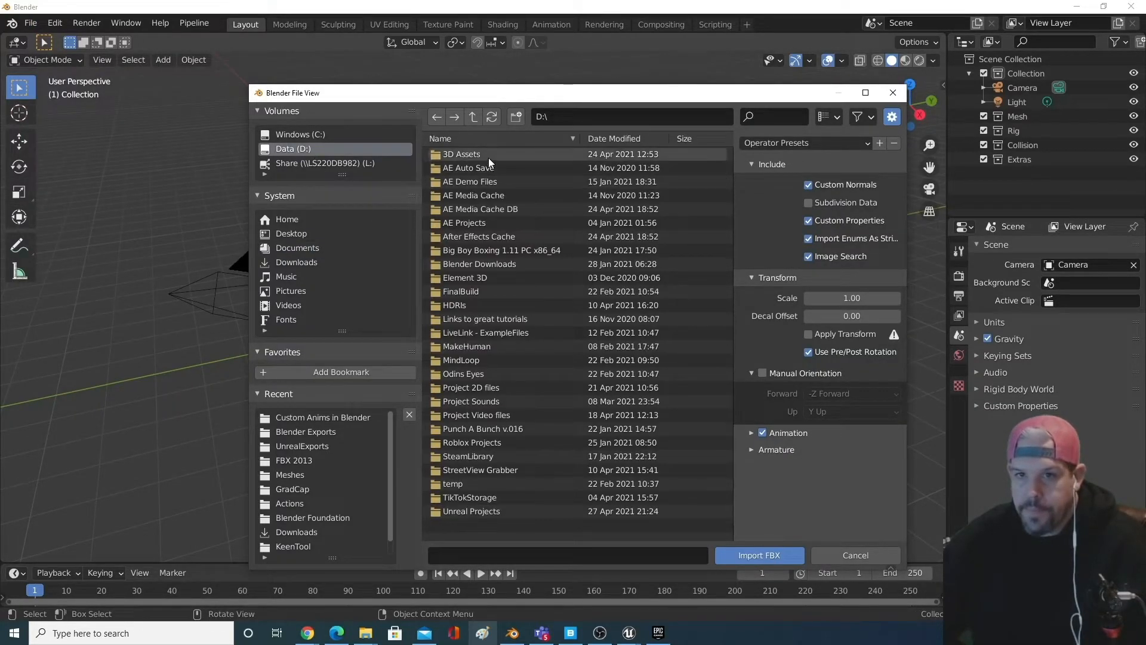
left_click(488, 157)
left_click(485, 157)
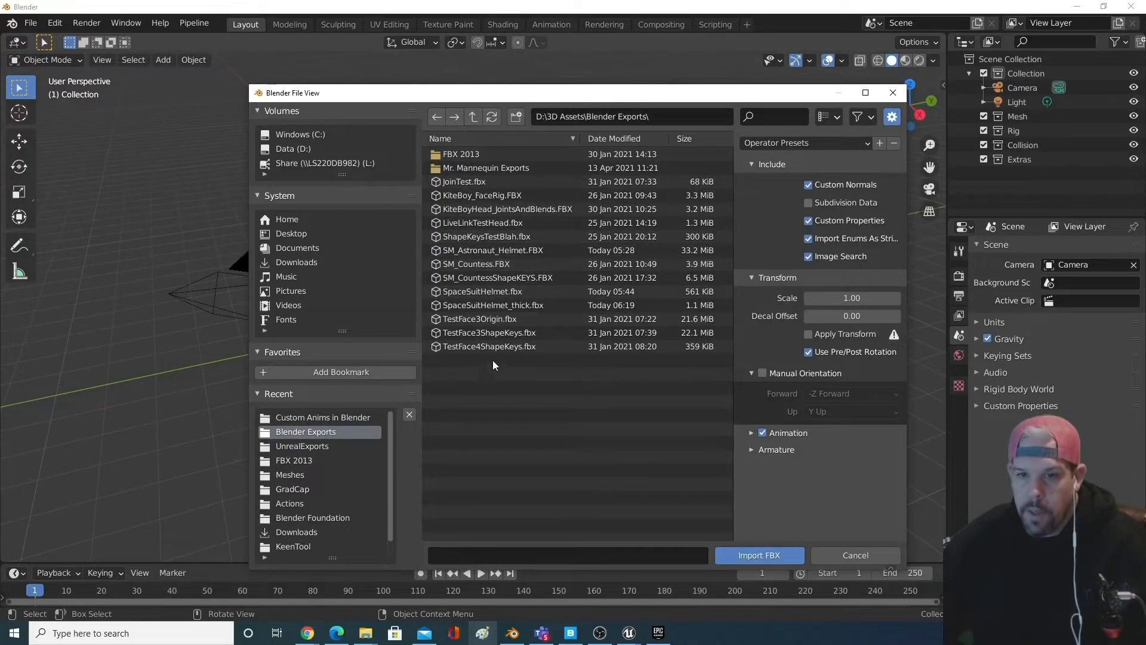
left_click(496, 291)
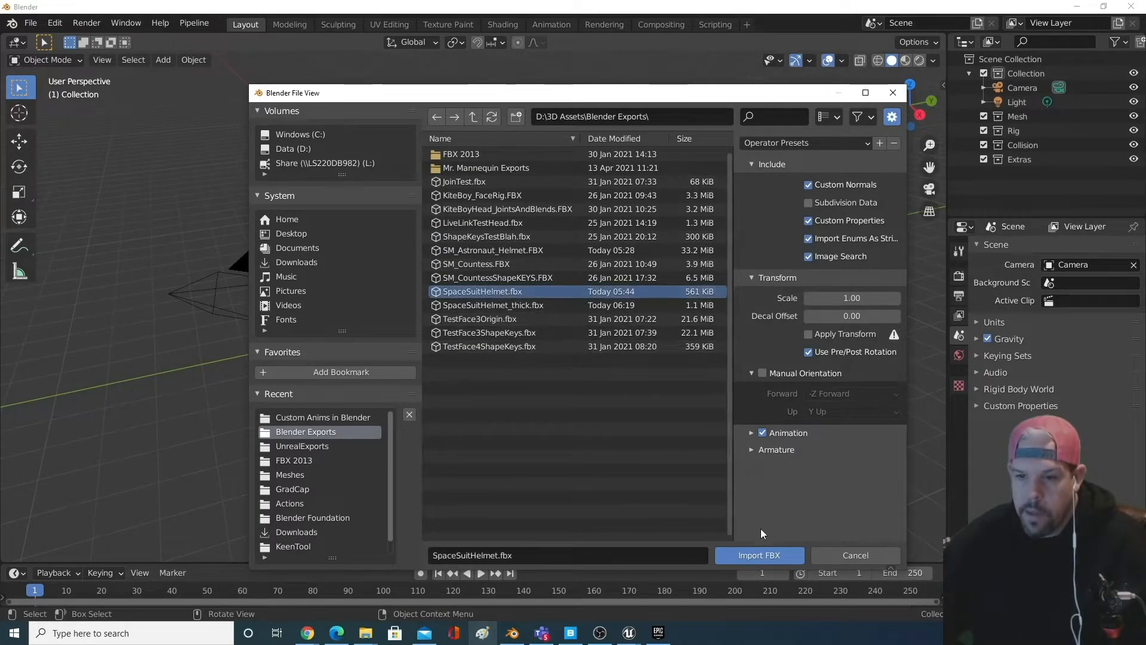
left_click(771, 555)
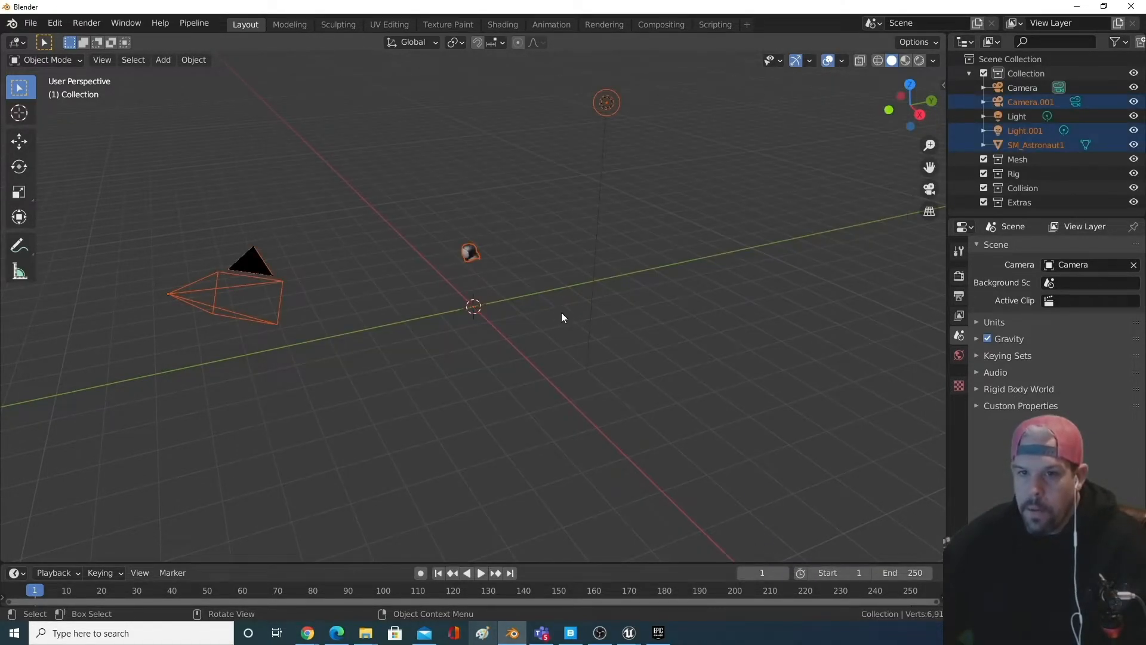
- Select only the imported helmet mesh and put it into Edit Mode
middle_click_drag(546, 303, 635, 288)
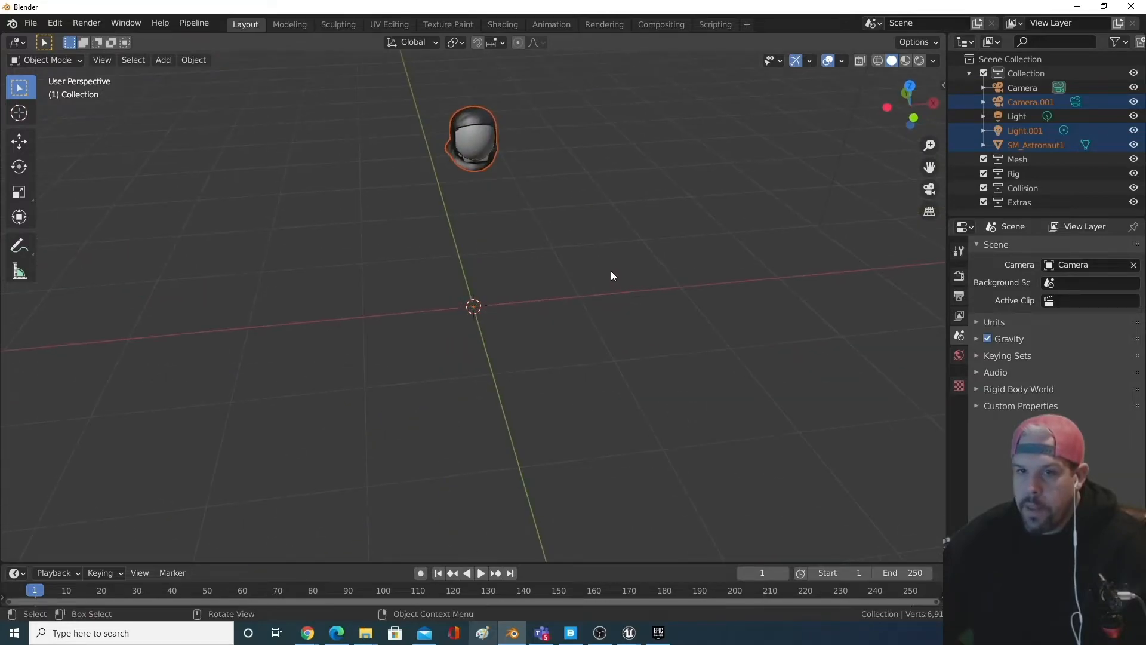
left_click(572, 260)
middle_click_drag(573, 261, 565, 245)
middle_click_drag(565, 195, 566, 359)
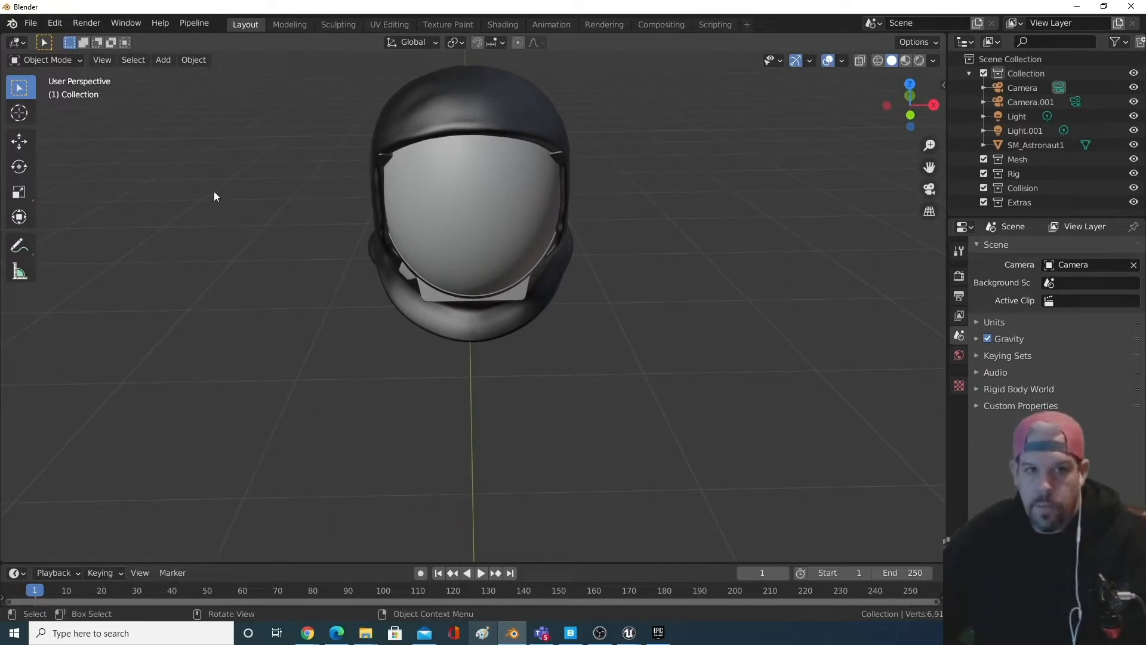
left_click(410, 182)
left_click(38, 58)
left_click(62, 89)
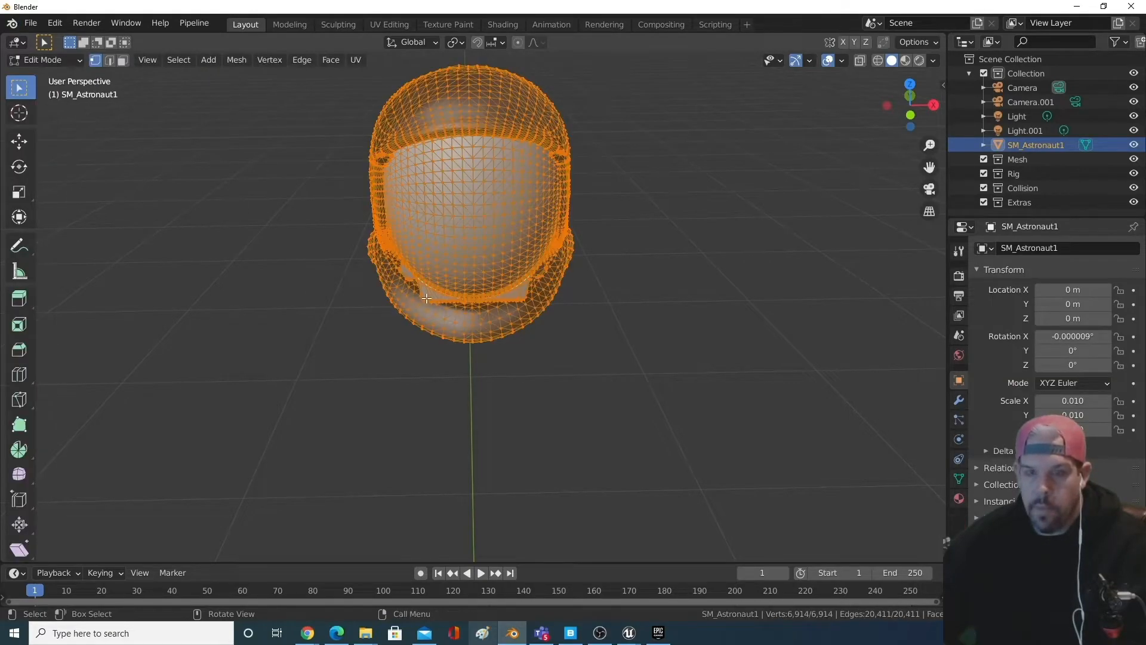
- Select all linked geometry of the helmet's face shield, starting from one of its vertices
left_click_drag(496, 189, 448, 242)
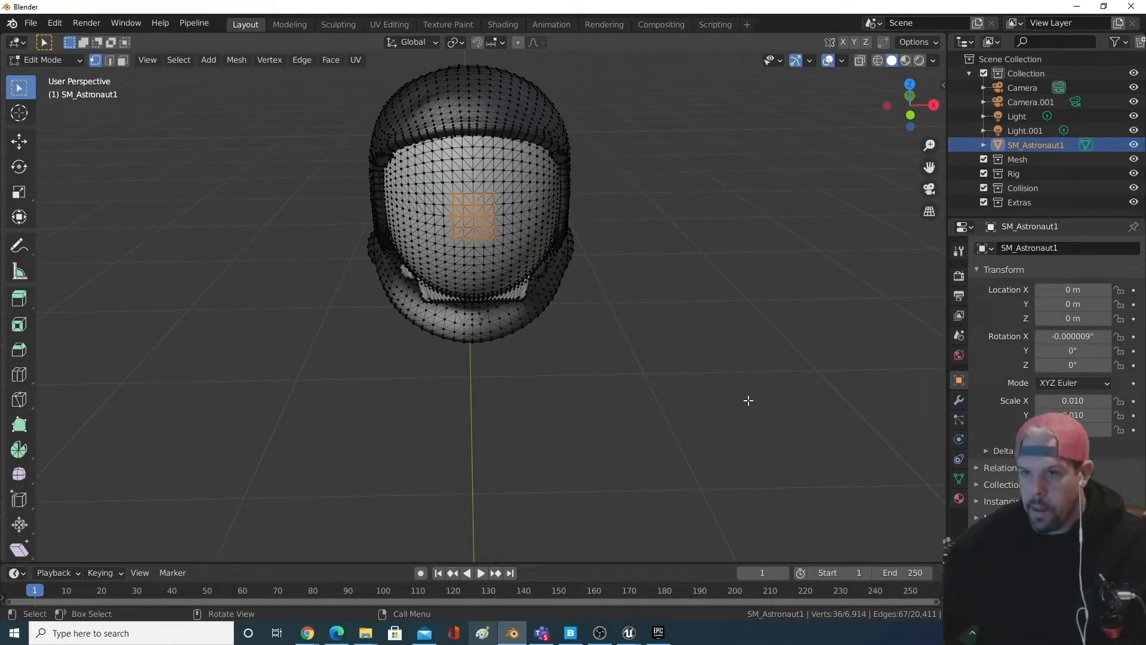
left_click(515, 197)
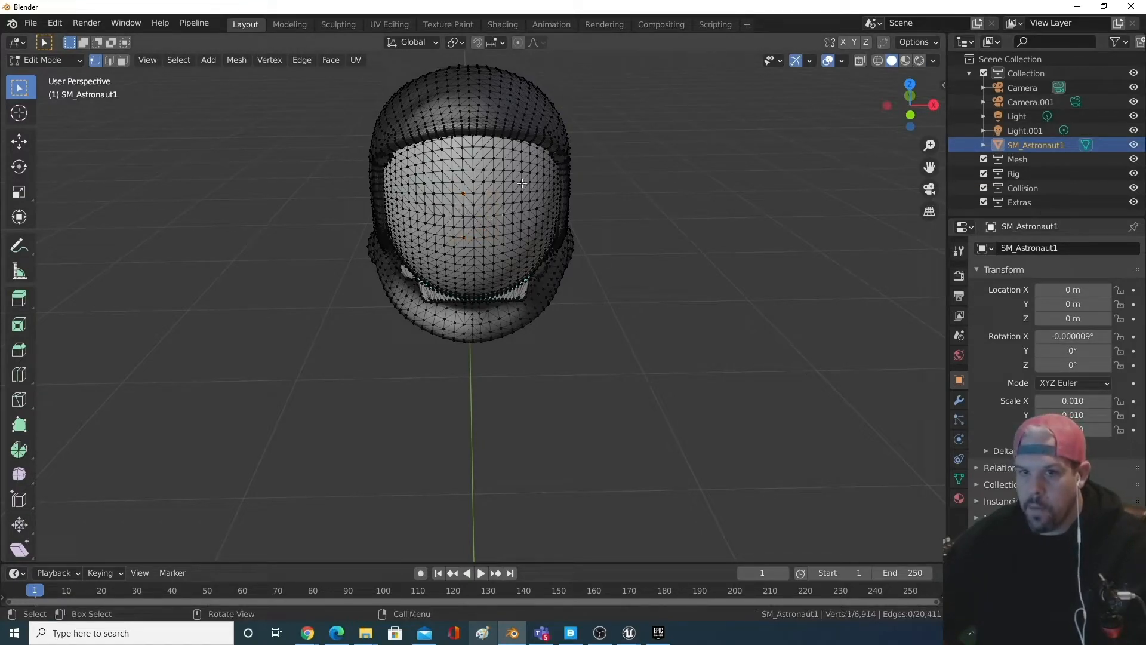
key("ctrl+l")
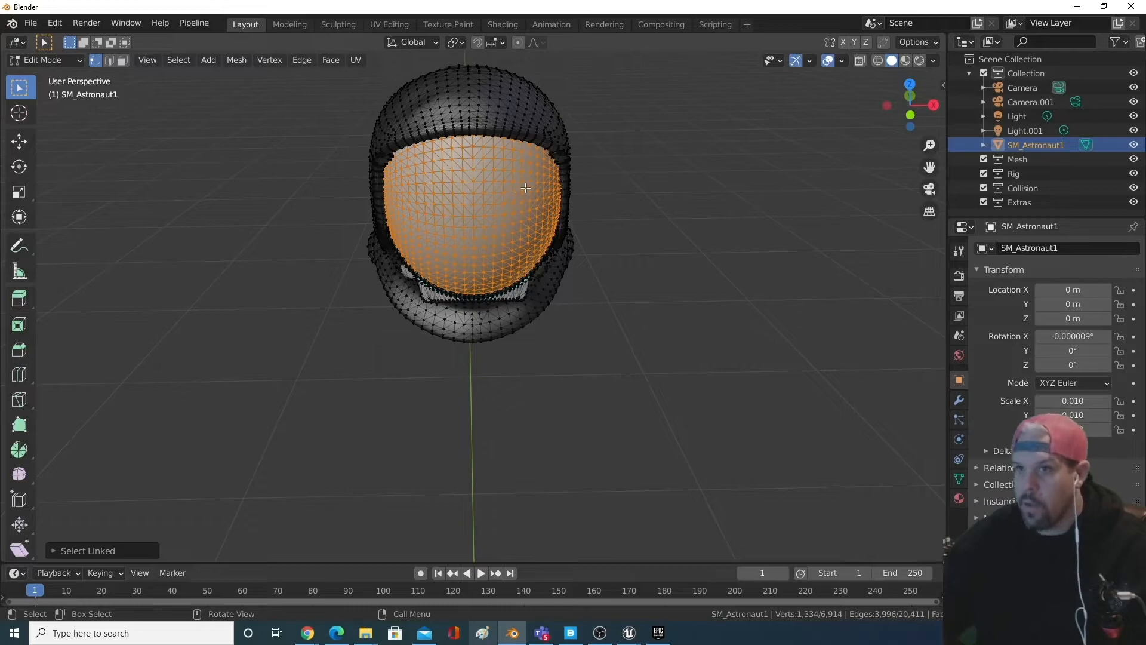
- Hide the selected face shield geometry and display the face normals on the remaining helmet mesh
key("h")
mouse_move(691, 243)
middle_mouse_down()
mouse_move(678, 217)
mouse_move(633, 246)
mouse_move(688, 239)
middle_mouse_up()
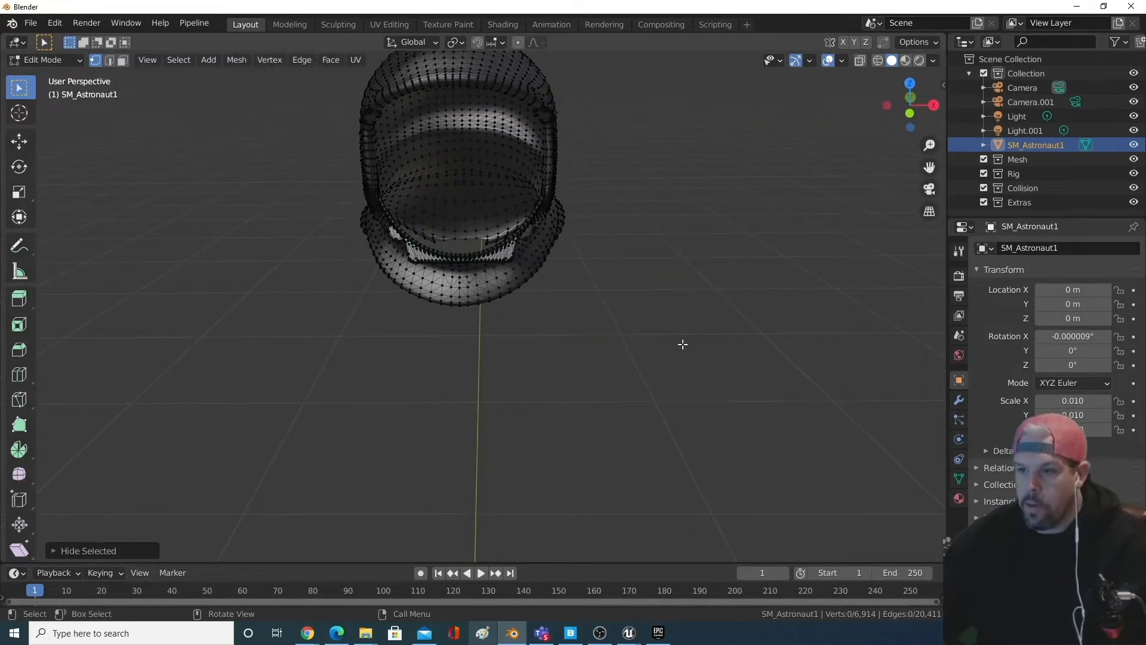
left_click(842, 62)
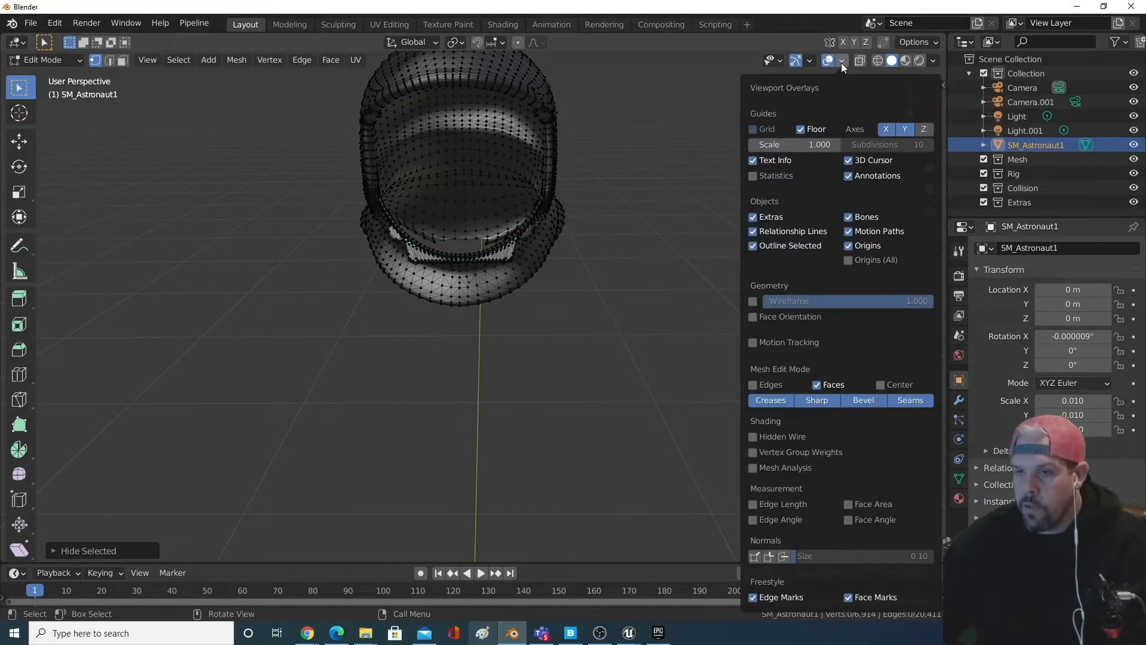
left_click(783, 557)
- Examine the face normals around and inside the open helmet from several angles, and turn their display off
middle_click_drag(609, 397, 345, 204)
middle_click_drag(484, 112, 421, 246)
middle_click_drag(651, 235, 340, 204)
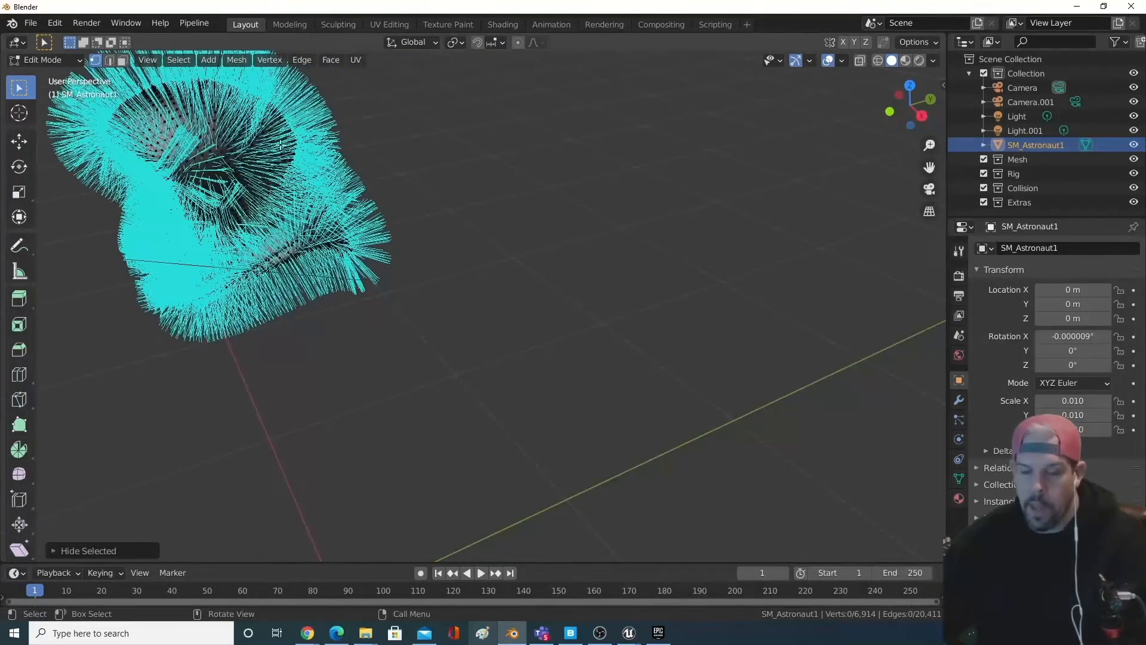
middle_click_drag(389, 323, 525, 340)
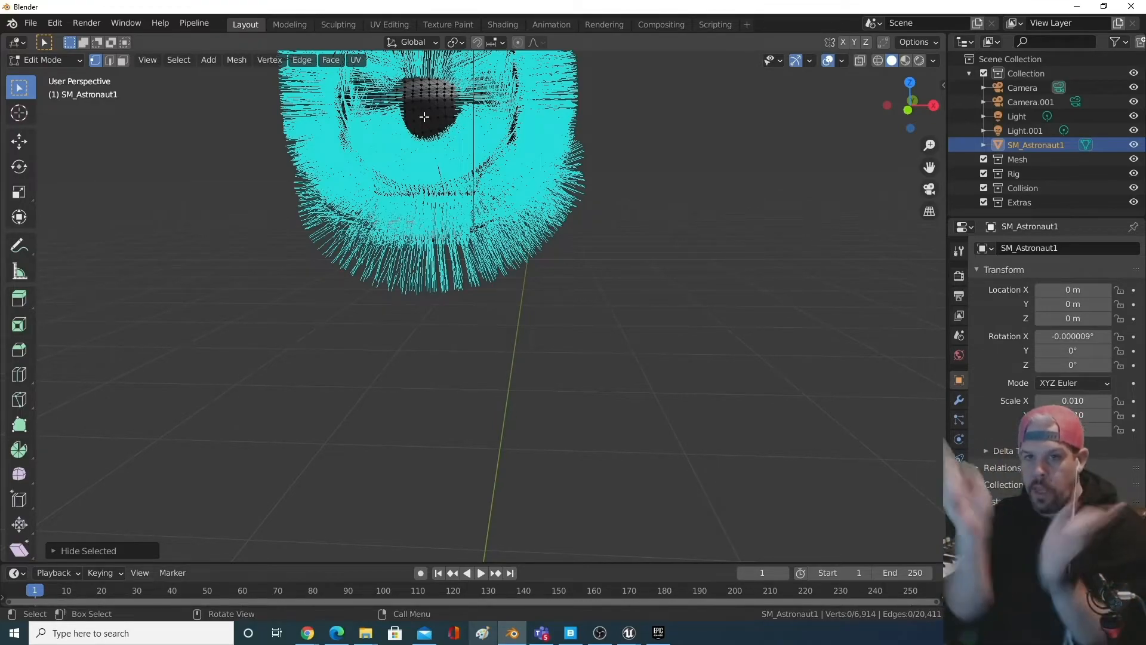
mouse_move(675, 246)
middle_mouse_down()
mouse_move(691, 251)
mouse_move(677, 247)
middle_mouse_up()
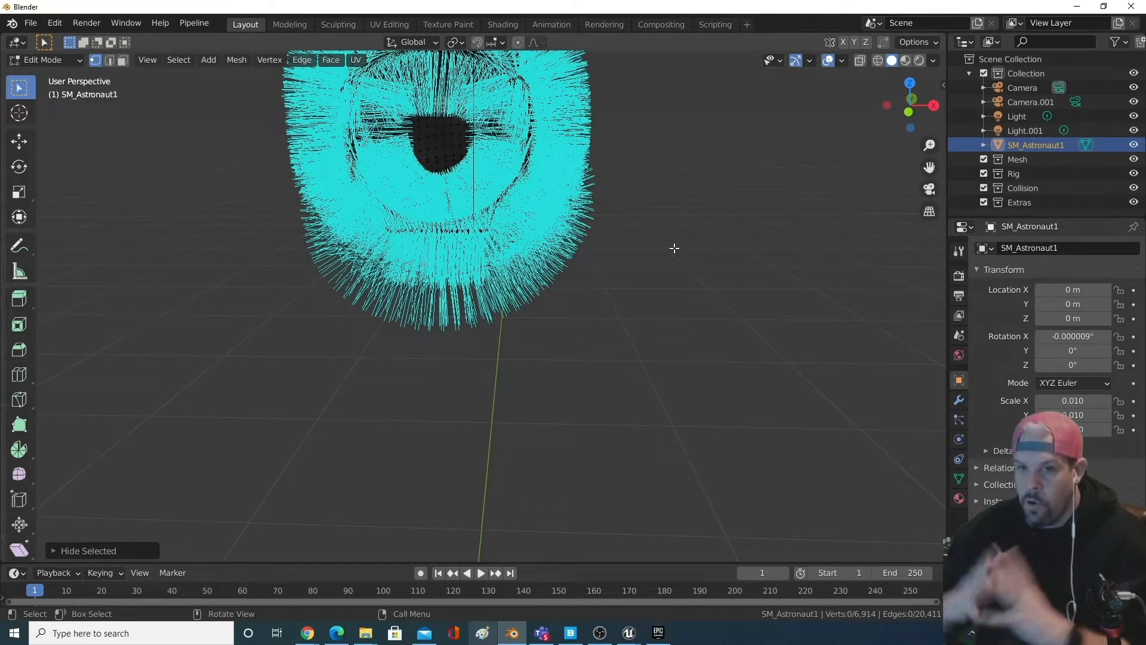
middle_click_drag(673, 248, 831, 113)
left_click(842, 60)
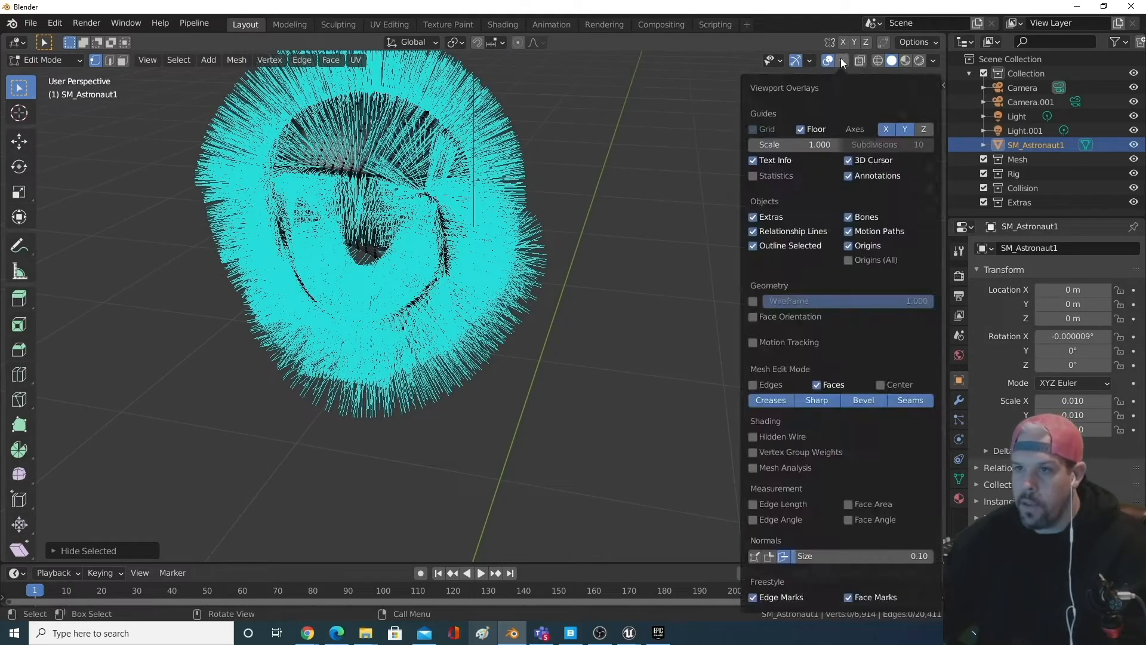
left_click(784, 556)
middle_click_drag(633, 389, 649, 383)
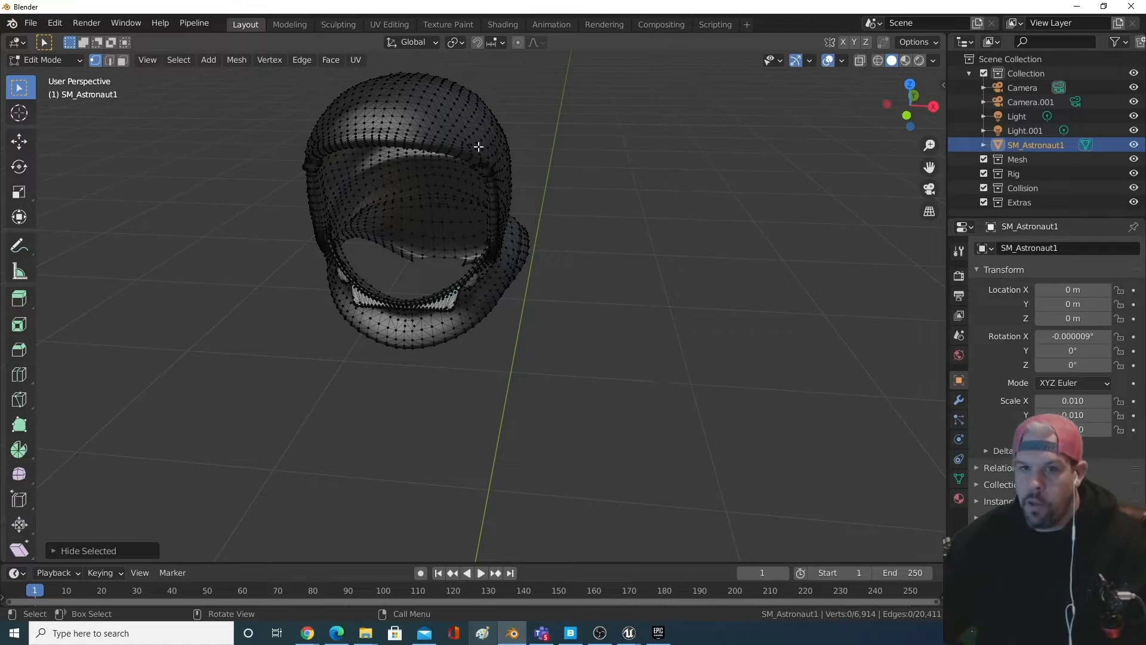
- Select all linked geometry of the helmet shell, starting from a vertex on its crown
left_click(423, 119)
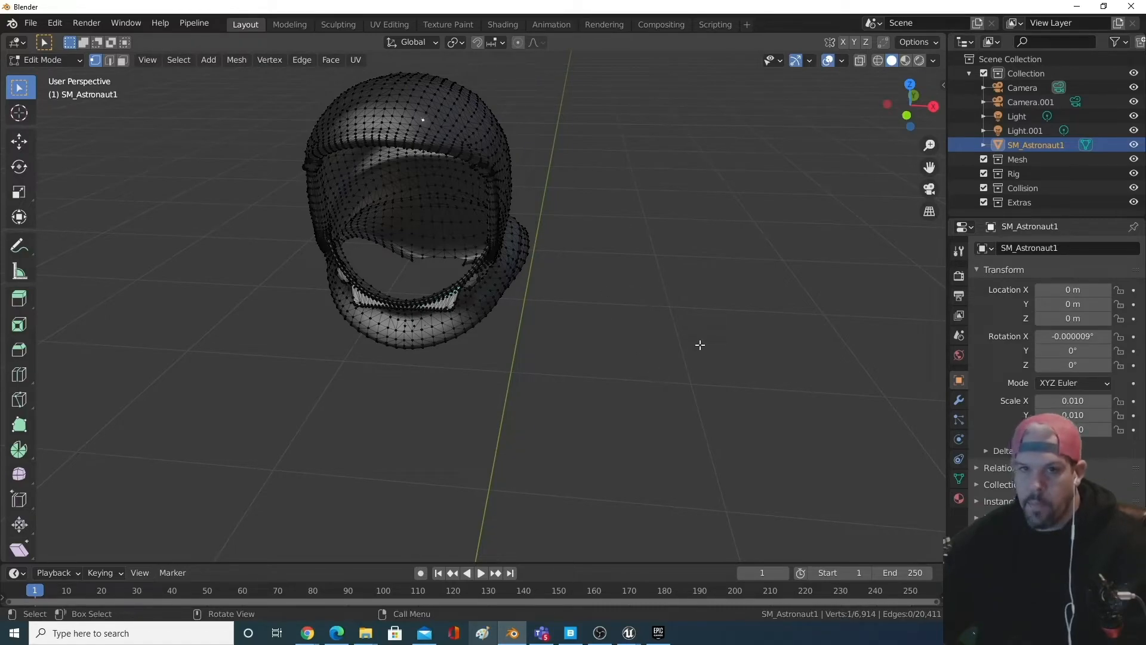
key("ctrl+l")
middle_click_drag(686, 323, 705, 321)
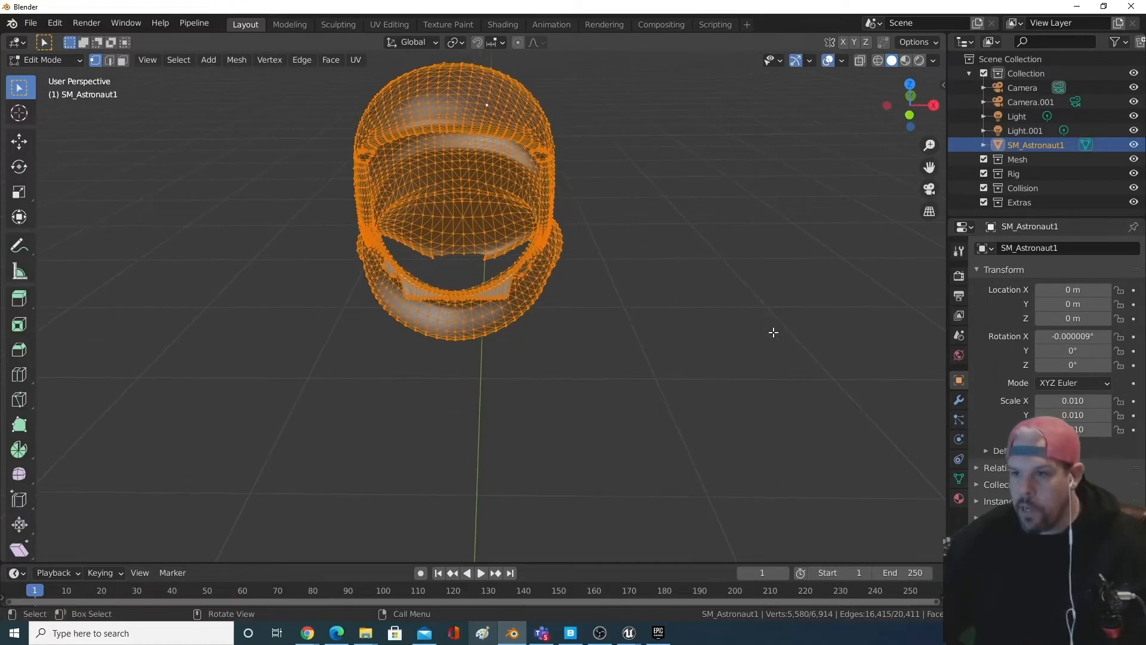
- Add a Solidify modifier to the helmet and raise its thickness to 0.47 m
left_click(959, 399)
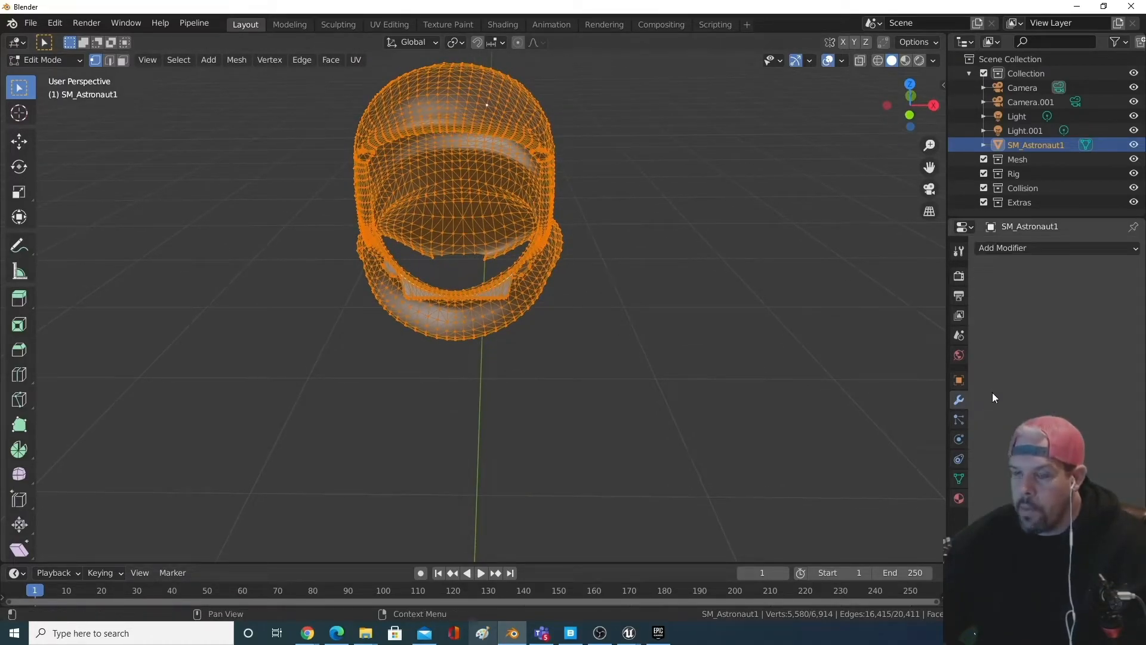
left_click(1042, 247)
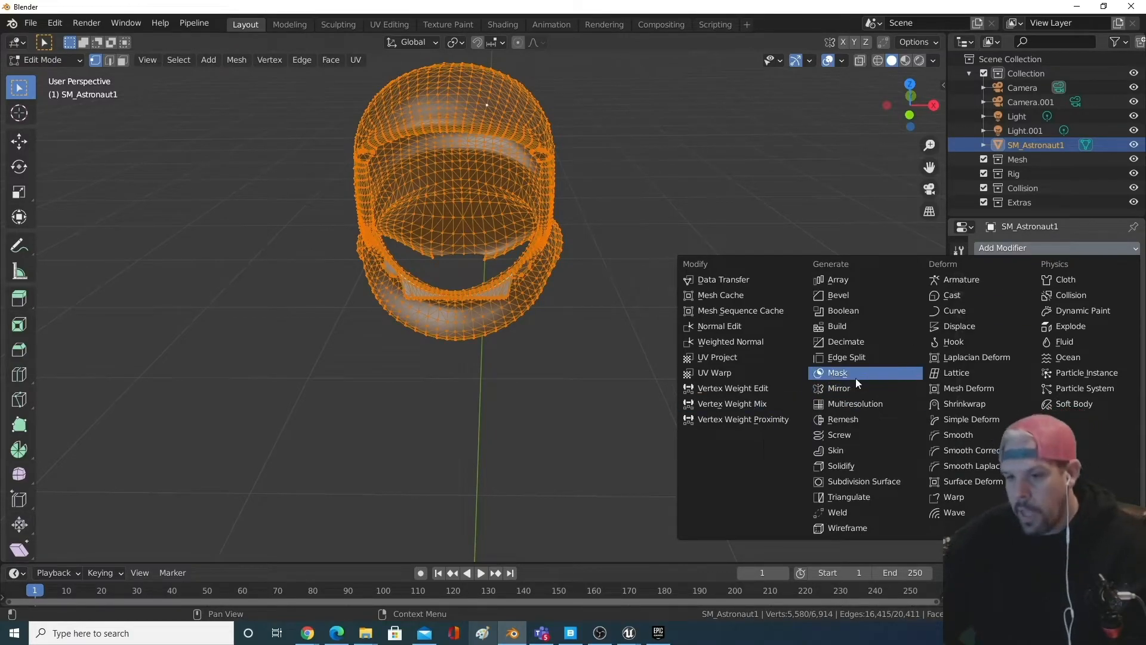
left_click(868, 466)
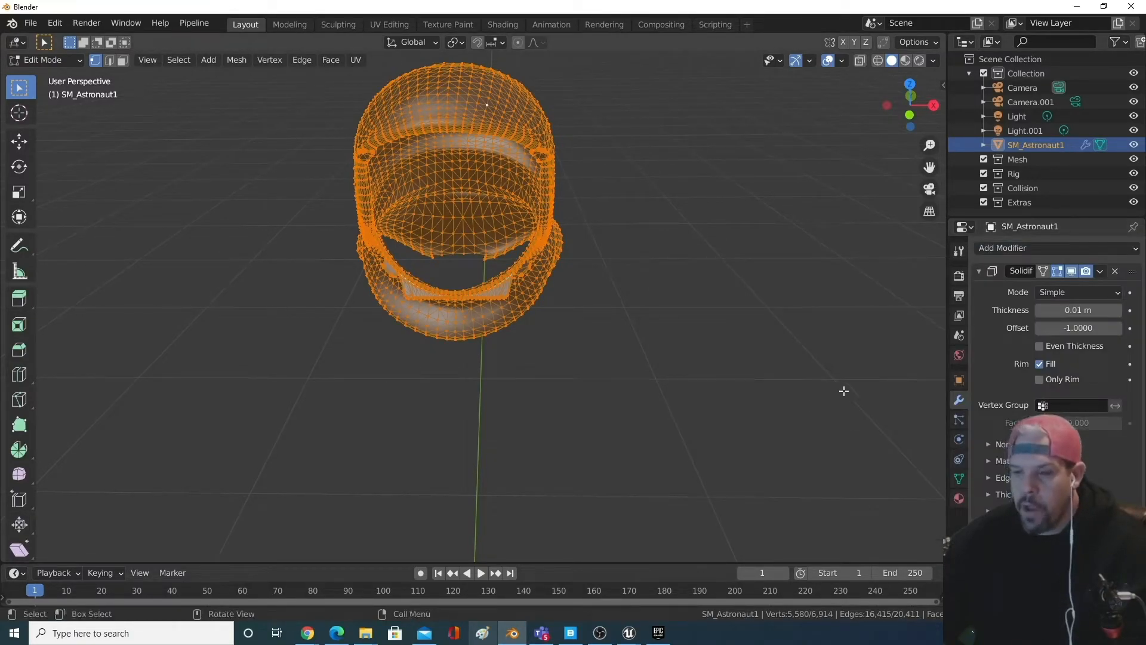
middle_click_drag(841, 348, 826, 342)
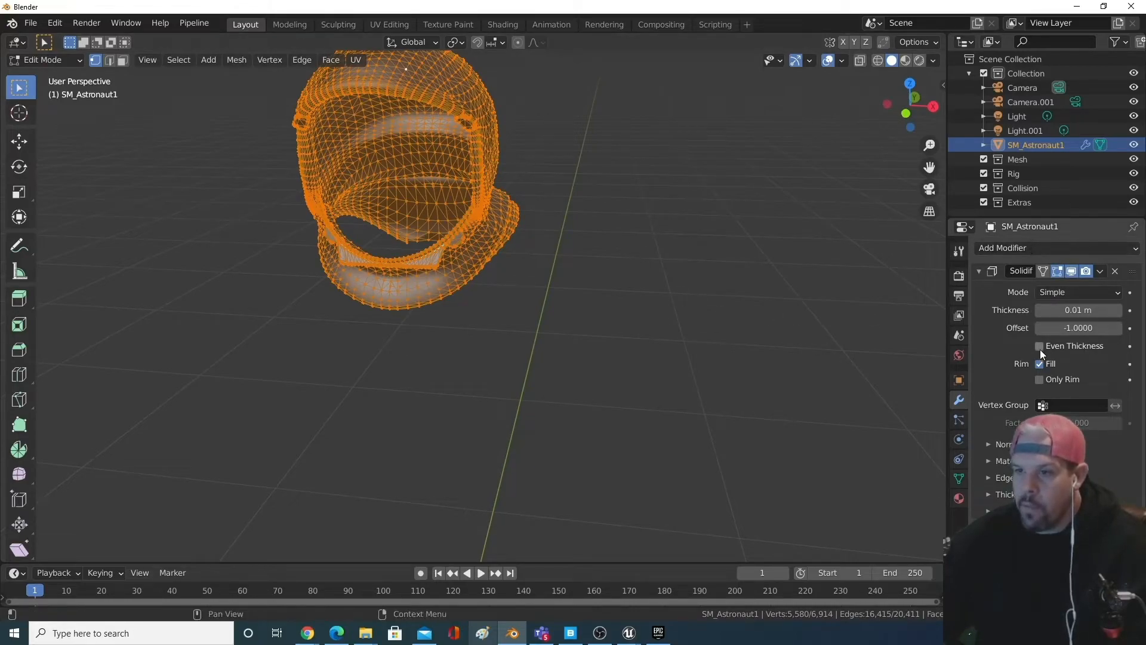
left_click_drag(1070, 309, 1116, 309)
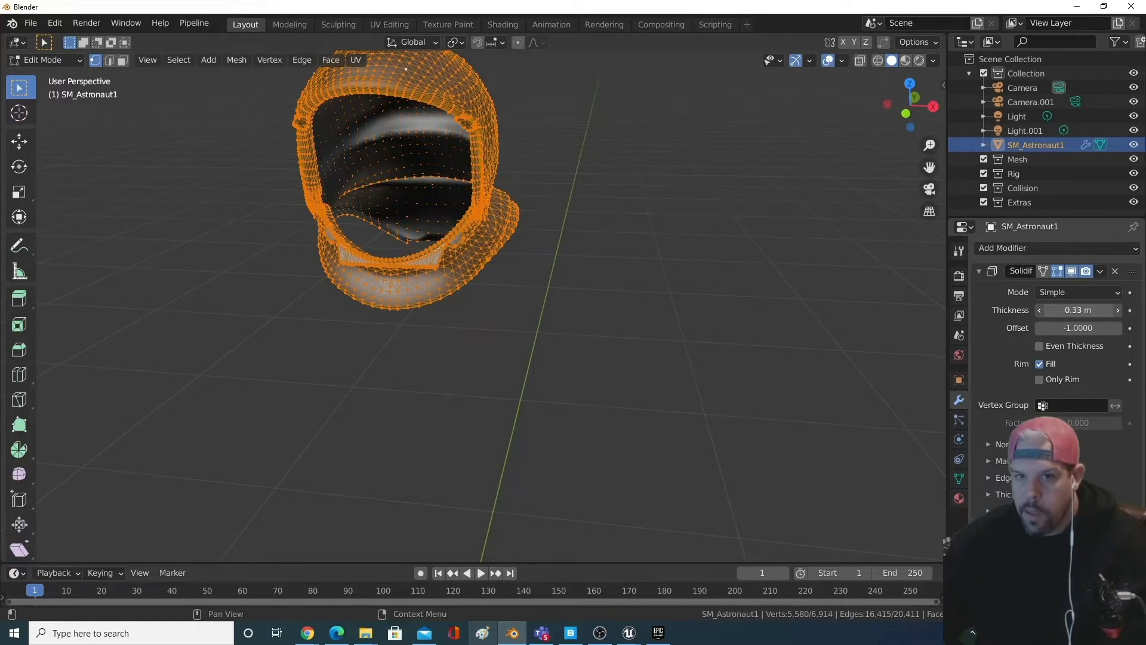
left_click_drag(1117, 308, 1124, 308)
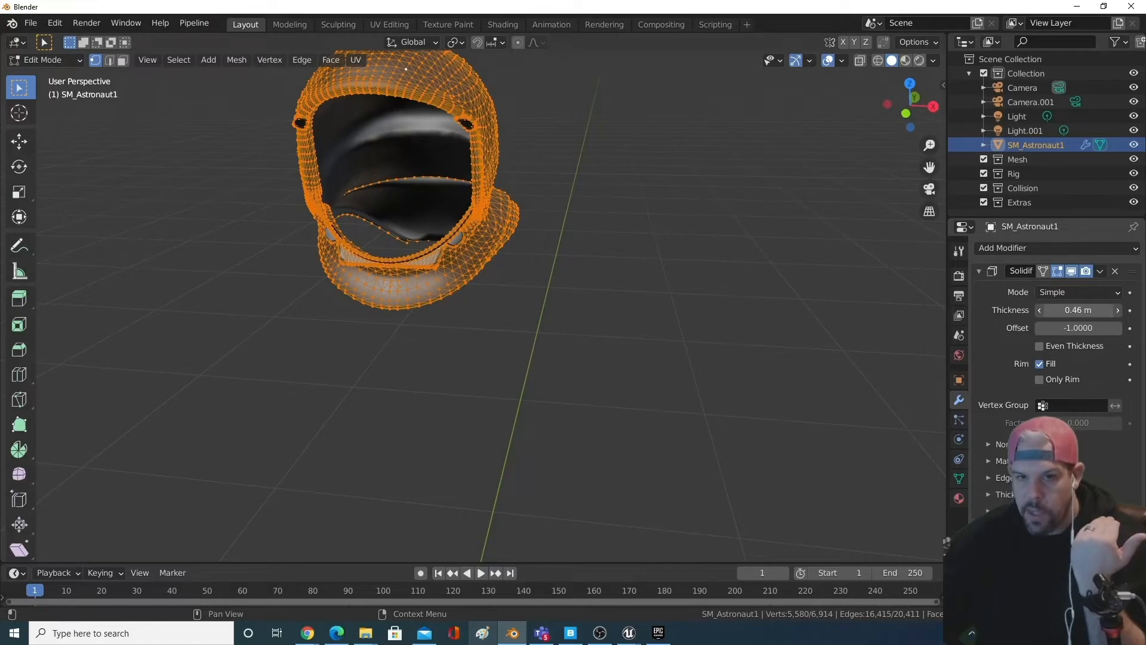
middle_click_drag(596, 233, 591, 209)
mouse_move(641, 286)
middle_mouse_down()
mouse_move(652, 292)
mouse_move(621, 303)
mouse_move(640, 276)
mouse_move(642, 296)
middle_mouse_up()
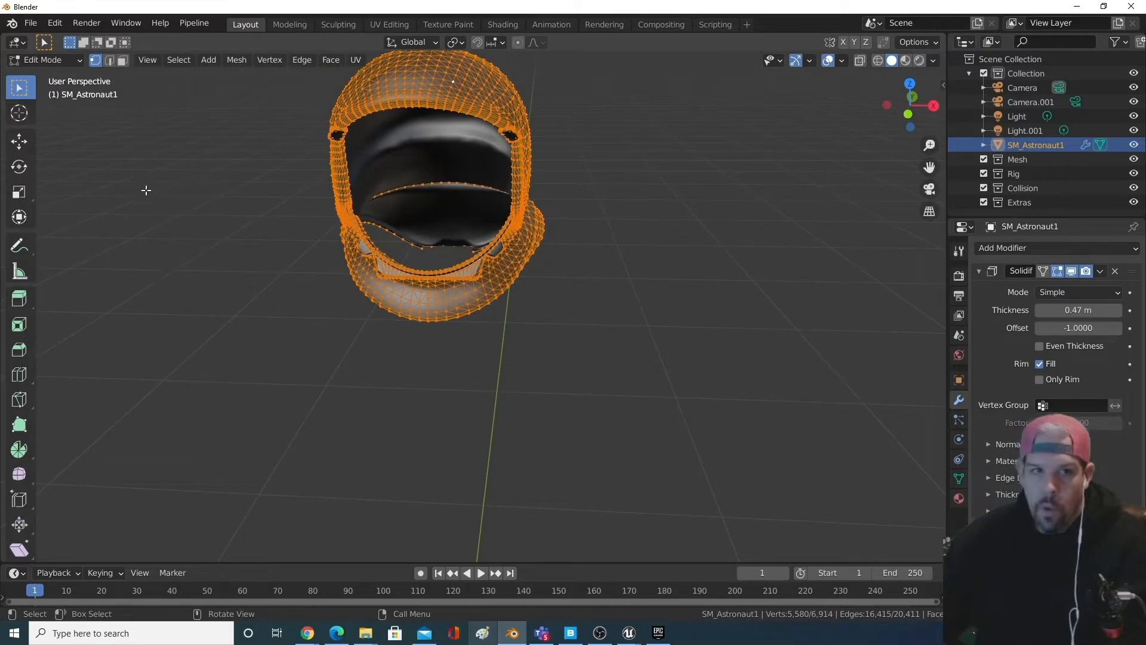
- Put the helmet in Object Mode and apply its Solidify modifier
left_click(63, 63)
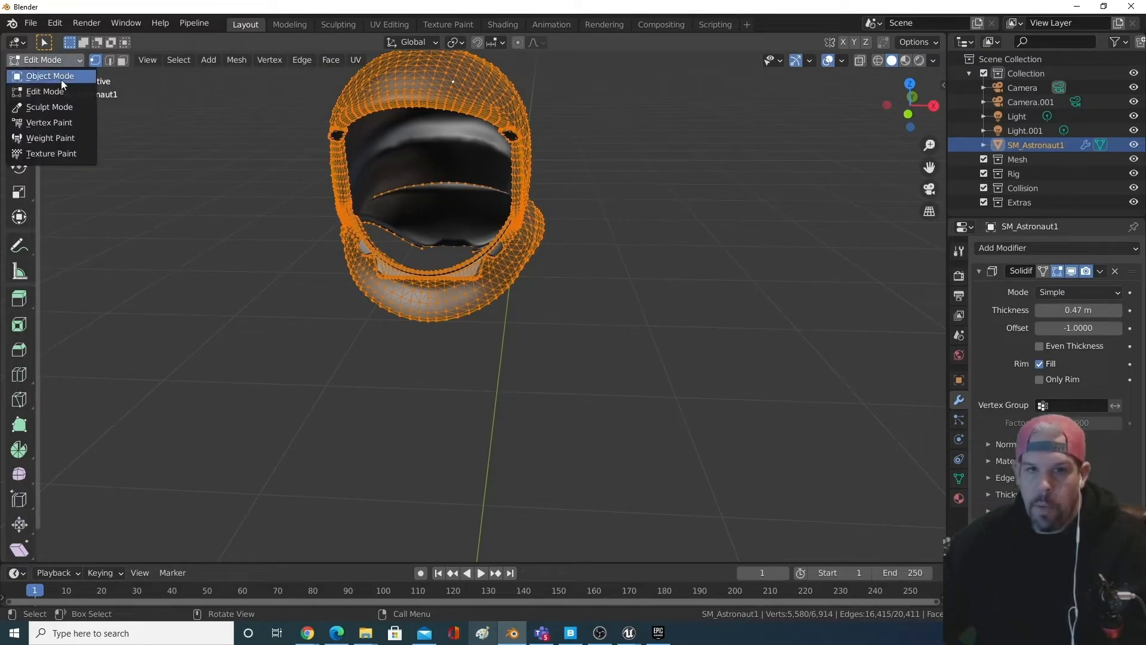
left_click(61, 80)
middle_click_drag(640, 374, 664, 360)
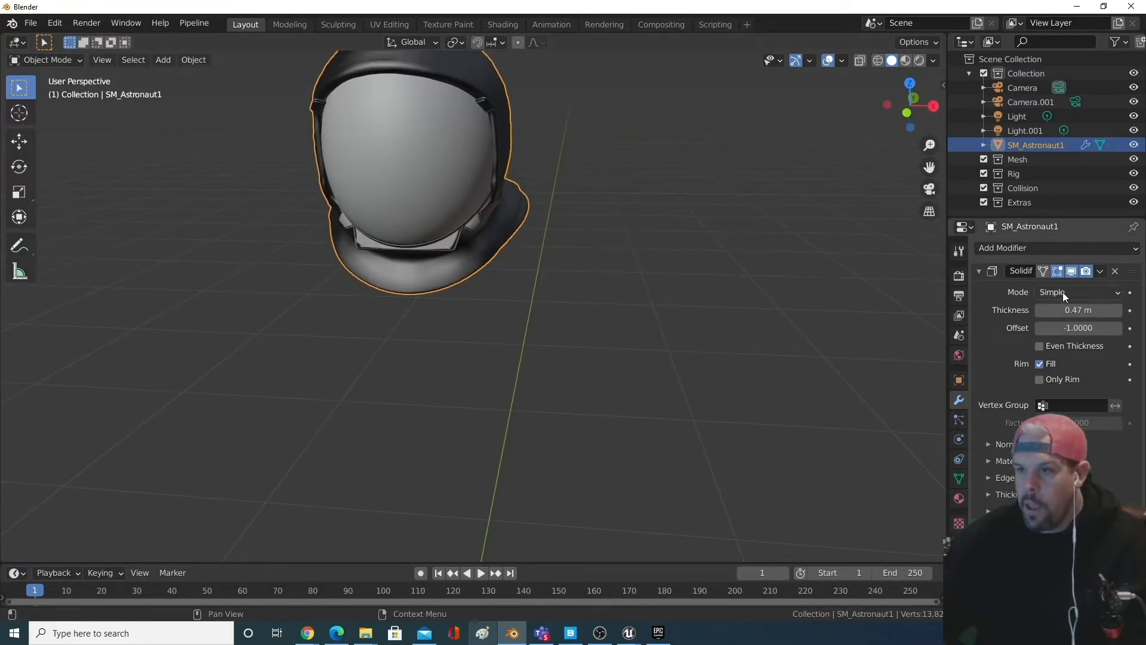
left_click(1100, 271)
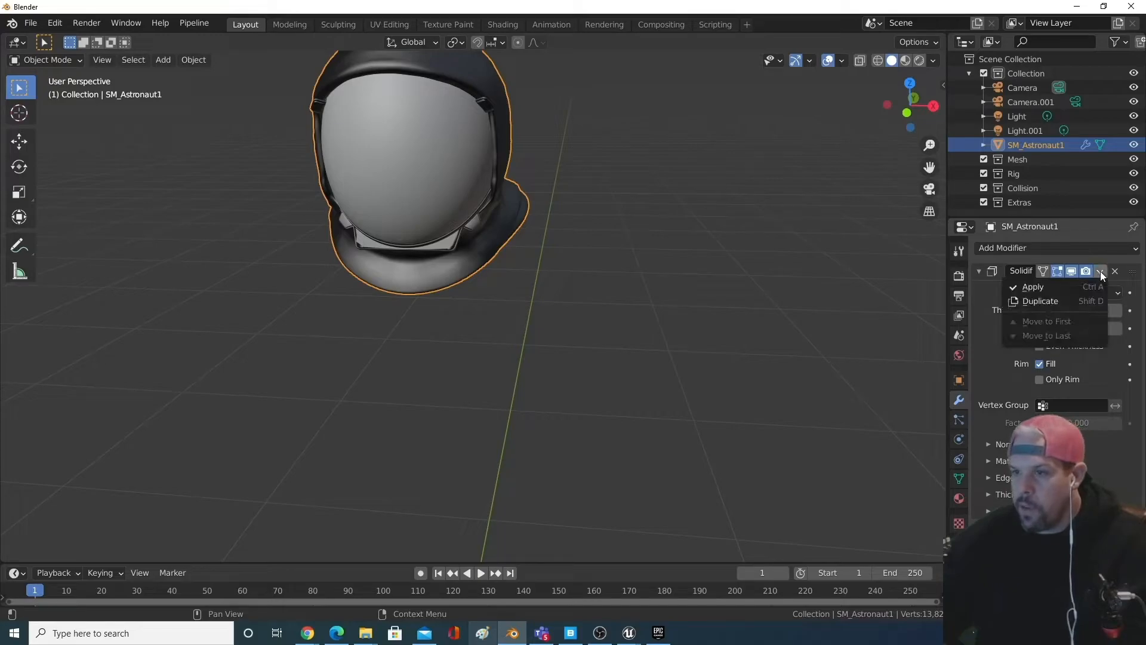
left_click(1070, 287)
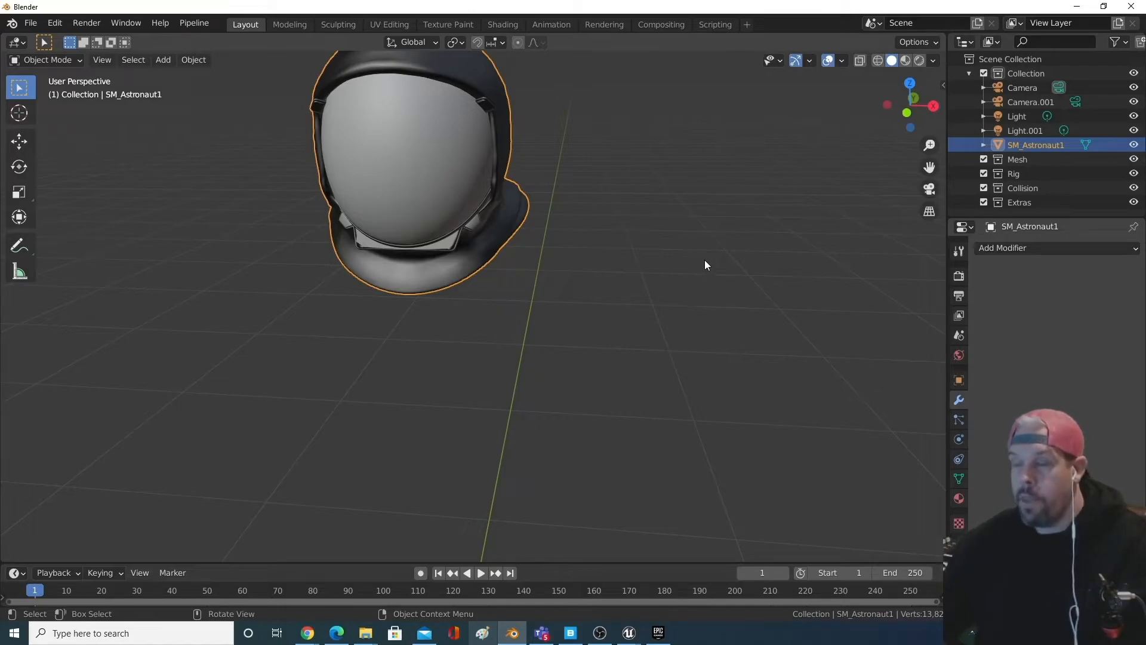
- Return the helmet mesh to Edit Mode
middle_click_drag(693, 227, 735, 229)
left_click(43, 59)
left_click(66, 90)
middle_click_drag(674, 278, 672, 276)
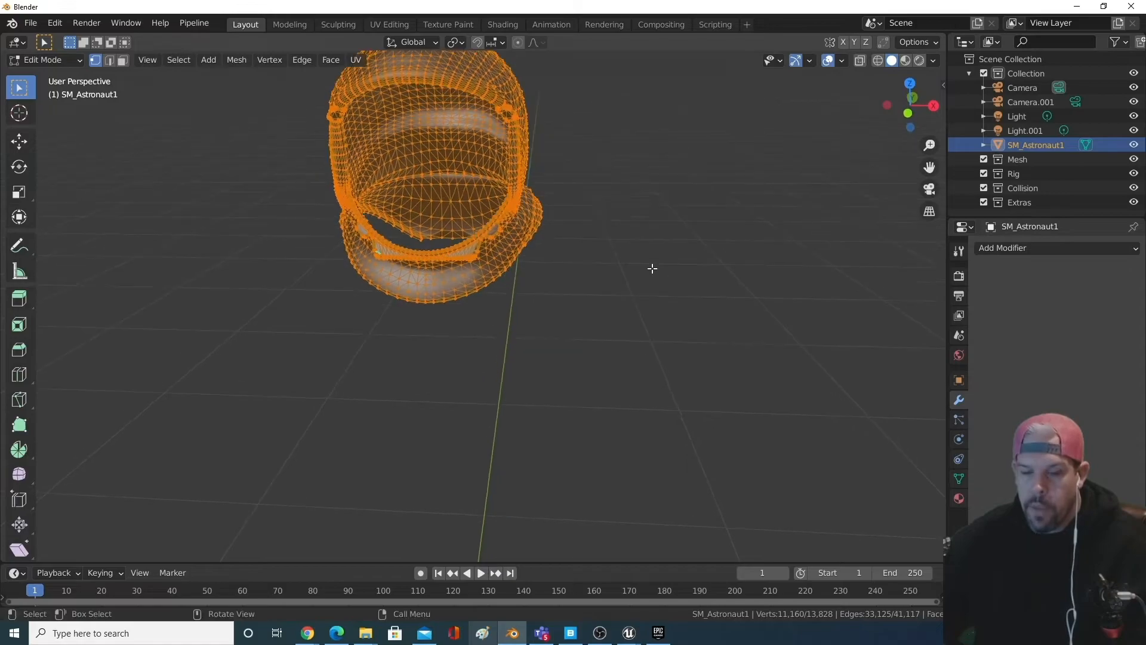
middle_click_drag(695, 161, 696, 155)
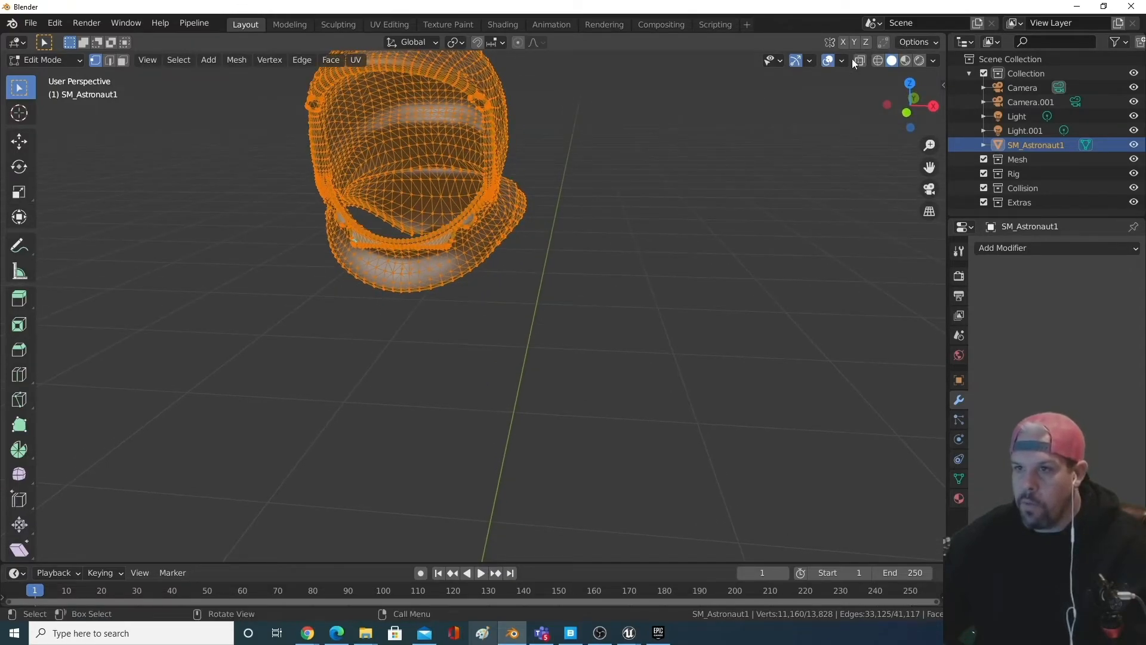
- Display the face normals and examine the inner surfaces of the thickened helmet shell
left_click(842, 60)
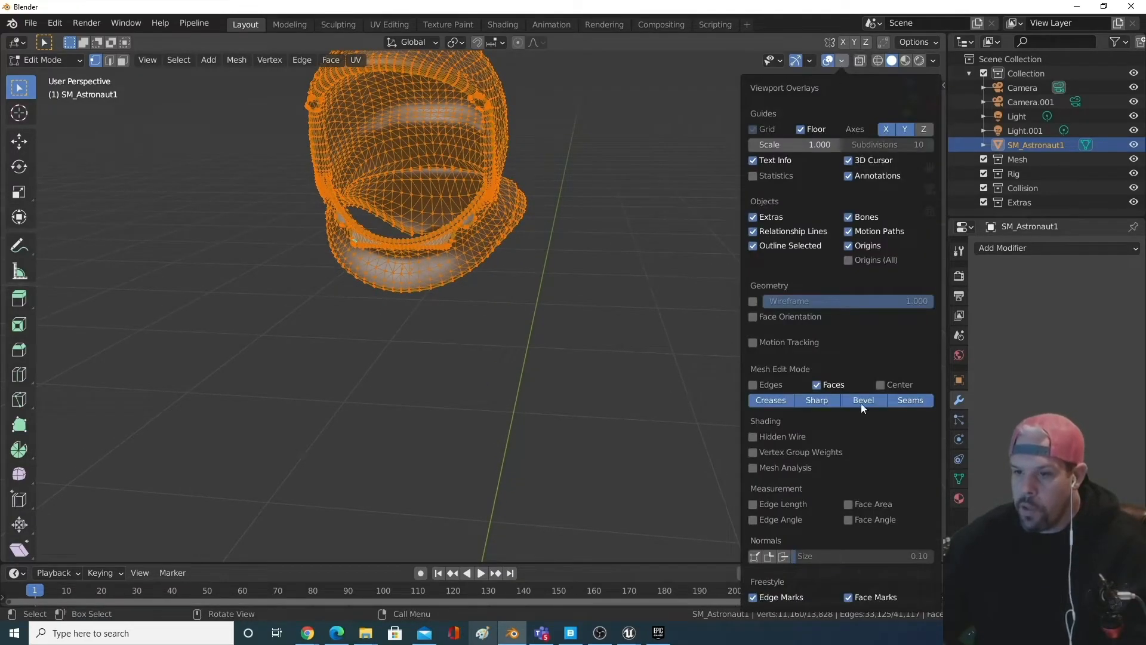
left_click(782, 556)
middle_click_drag(781, 528, 640, 277)
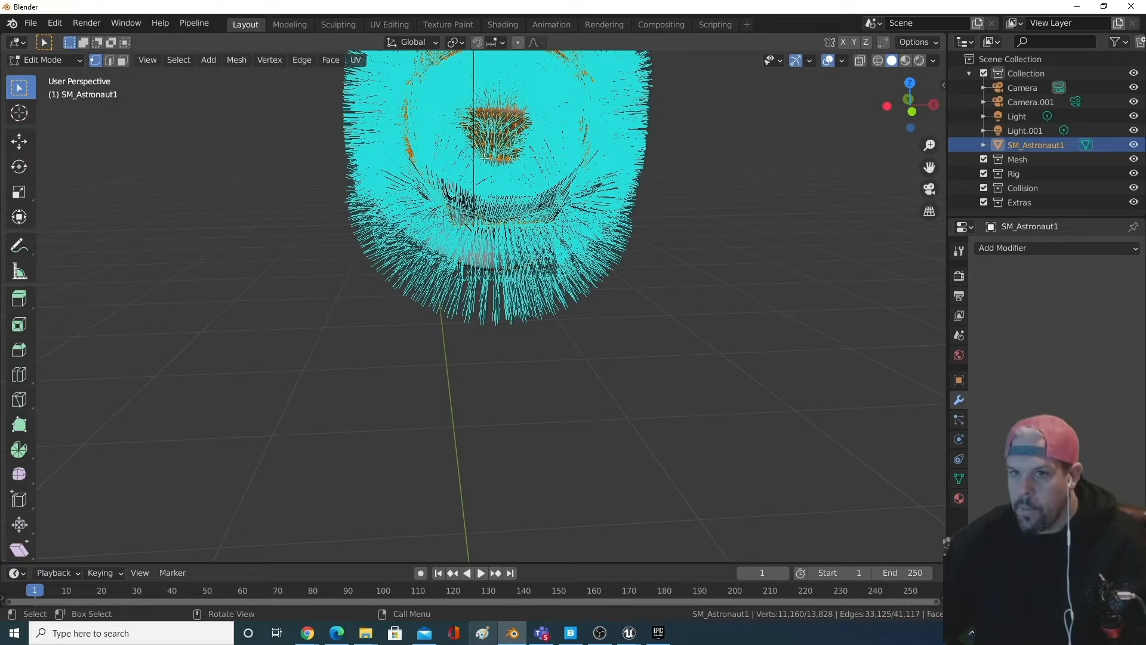
middle_click_drag(714, 236, 669, 239)
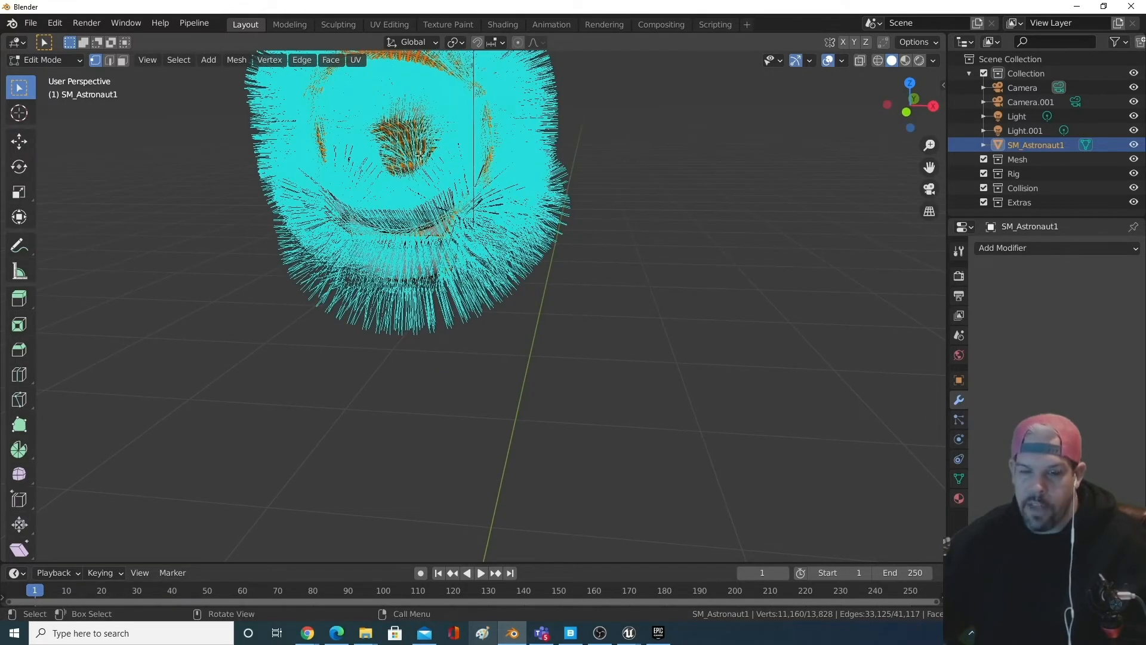
middle_click_drag(510, 250, 634, 282)
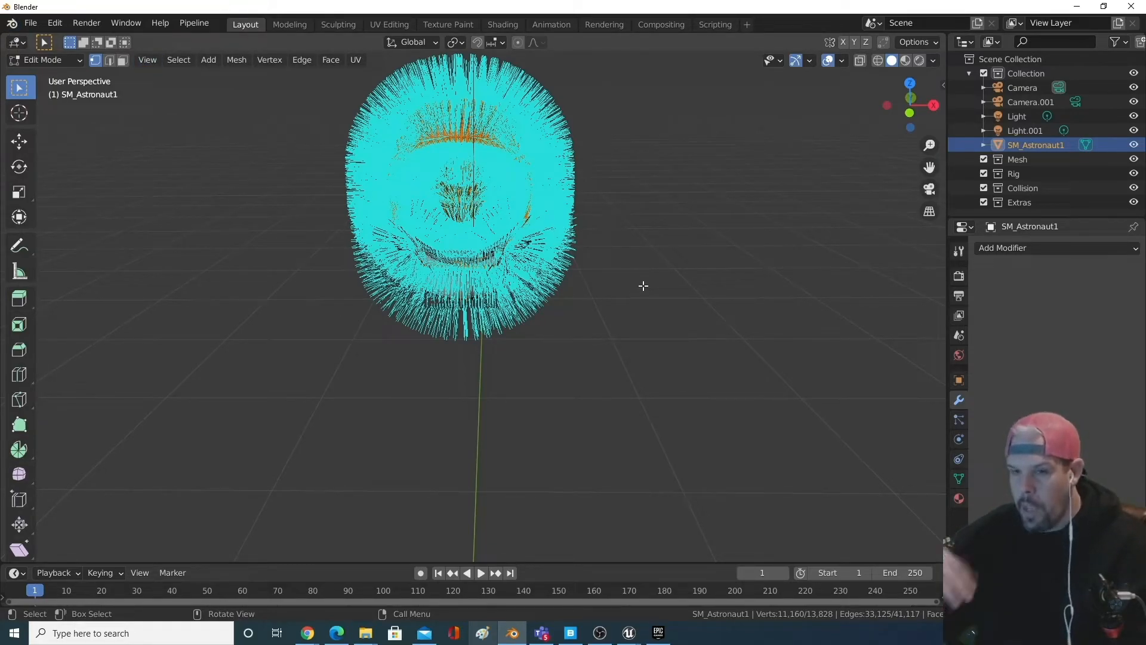
left_click(34, 24)
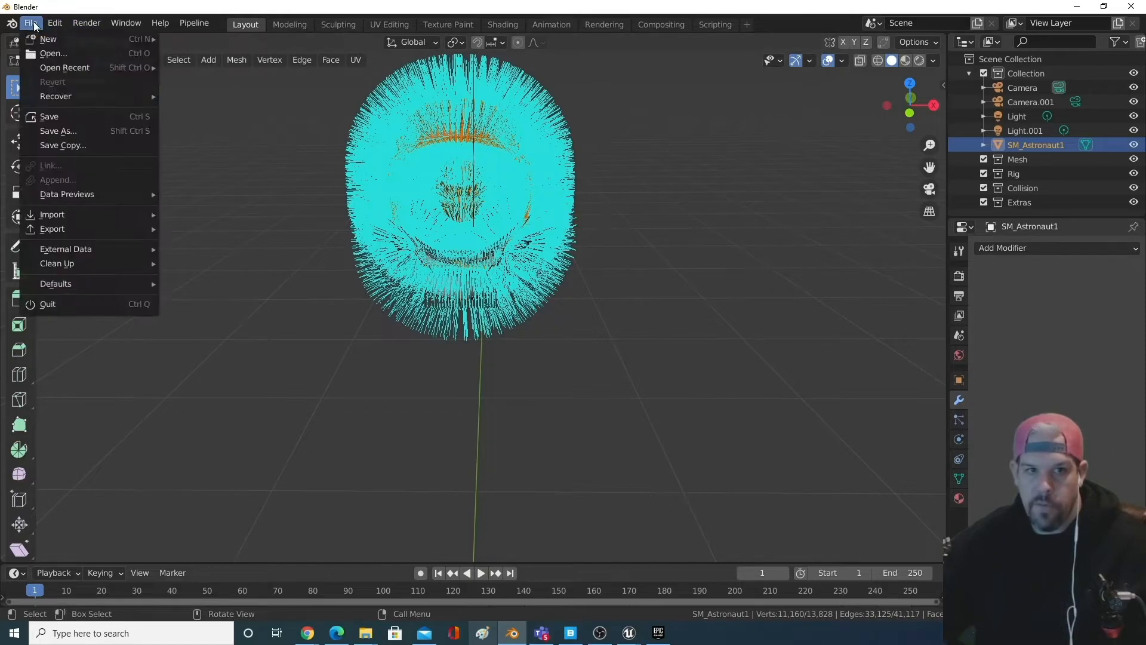
mouse_move(113, 229)
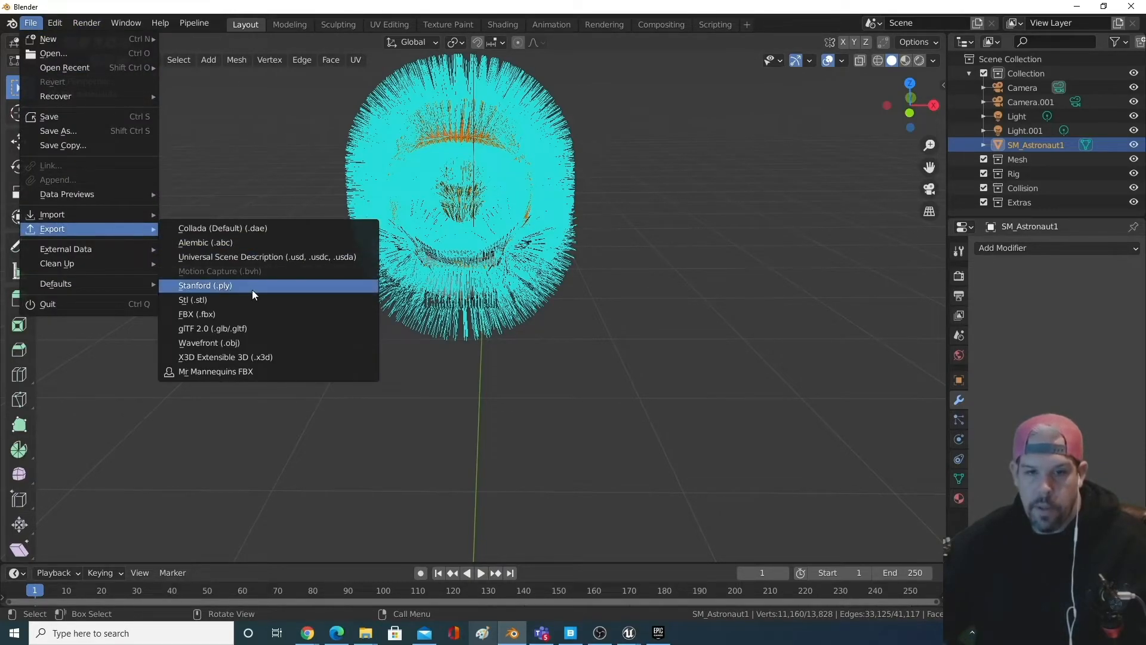
left_click(242, 315)
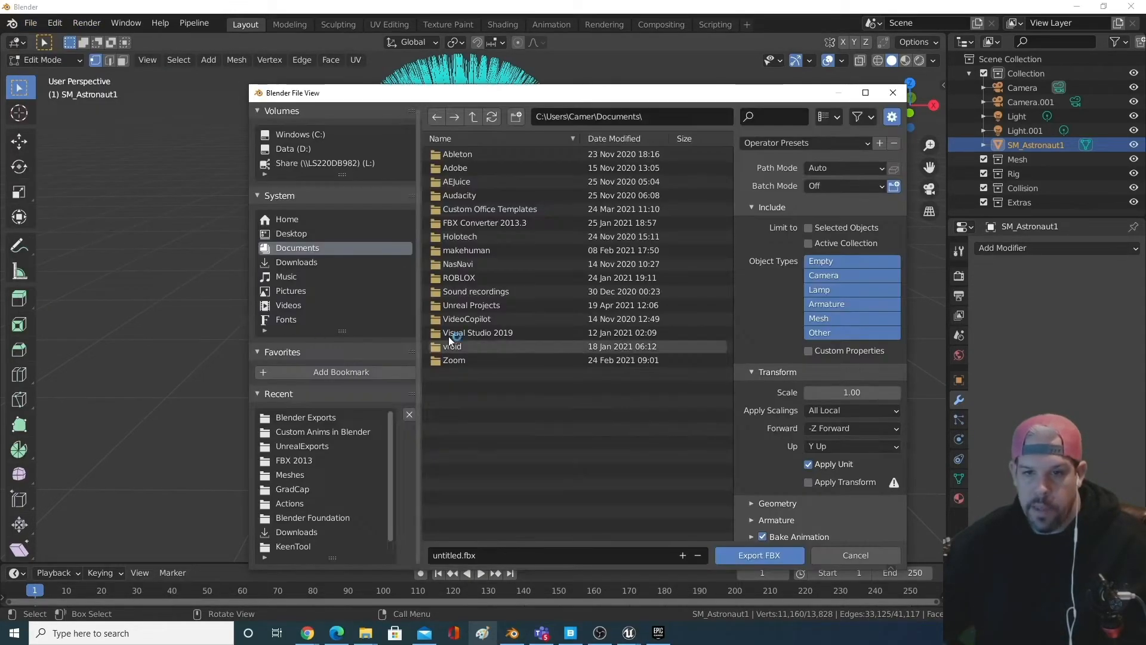
left_click(289, 148)
double_click(467, 154)
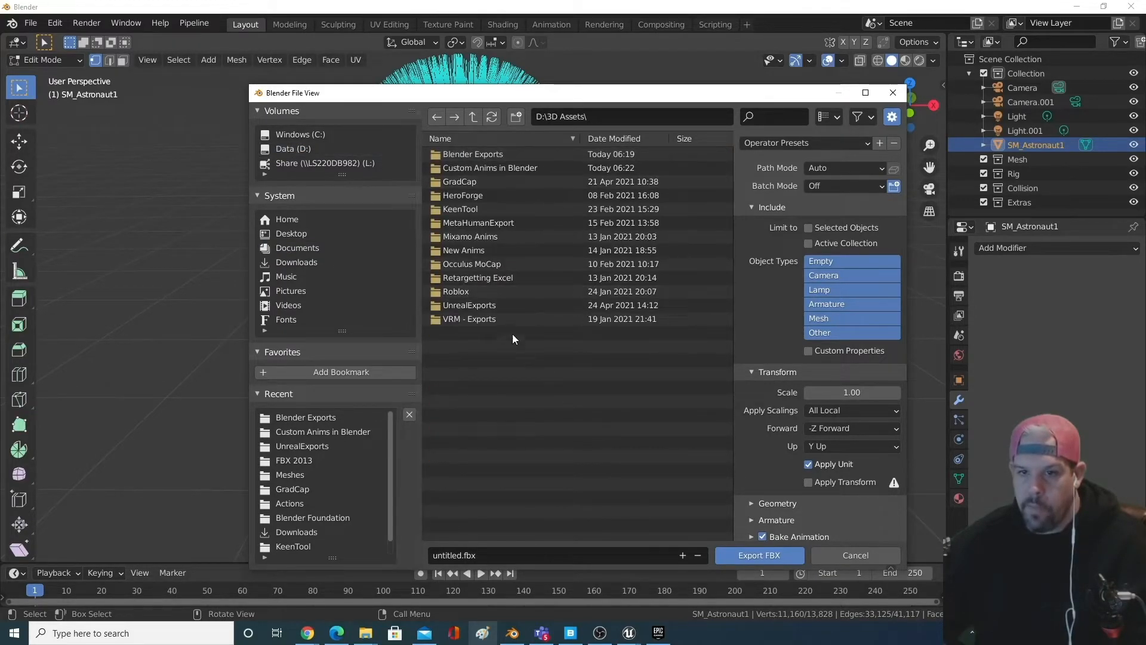
double_click(485, 159)
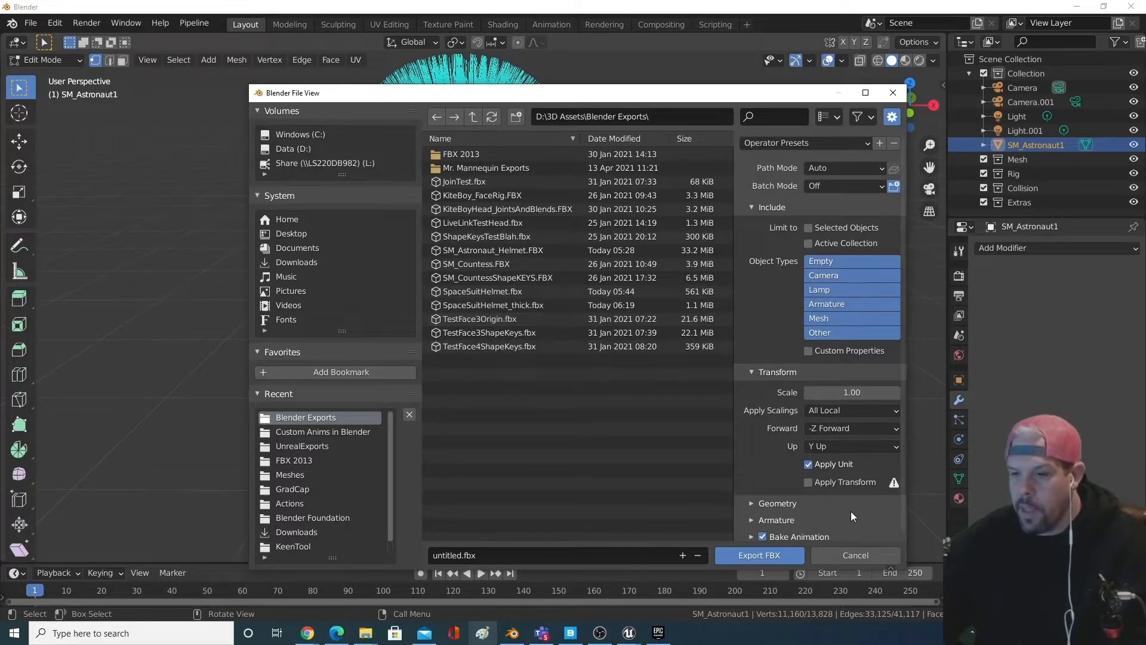
left_click(872, 557)
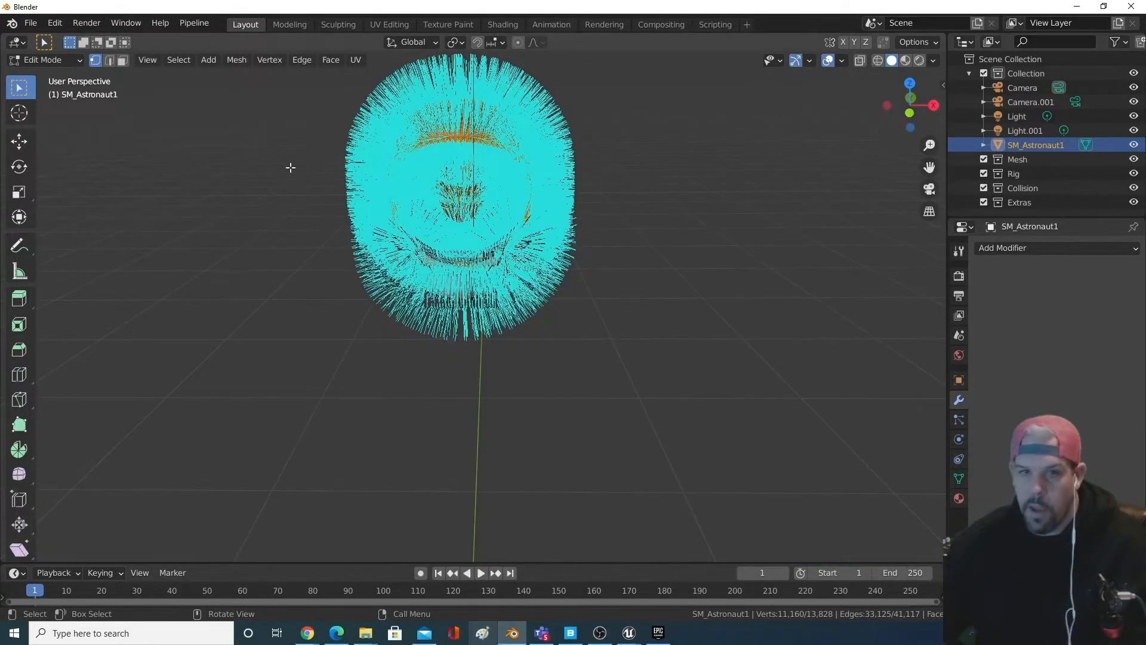
- Switch to Unreal Editor and open the SpaceSuitHelmet and SpaceSuitHelmet_thick static meshes to compare their inner surfaces
left_click(1076, 7)
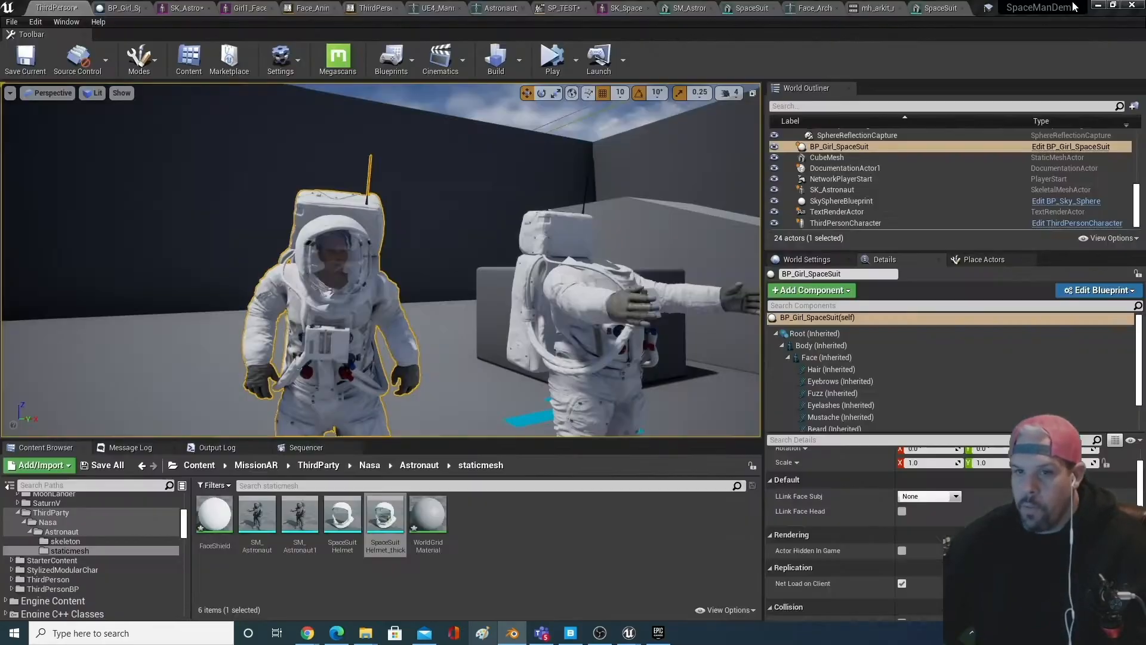
double_click(343, 525)
left_click_drag(499, 387, 489, 257)
left_click_drag(606, 276, 731, 273)
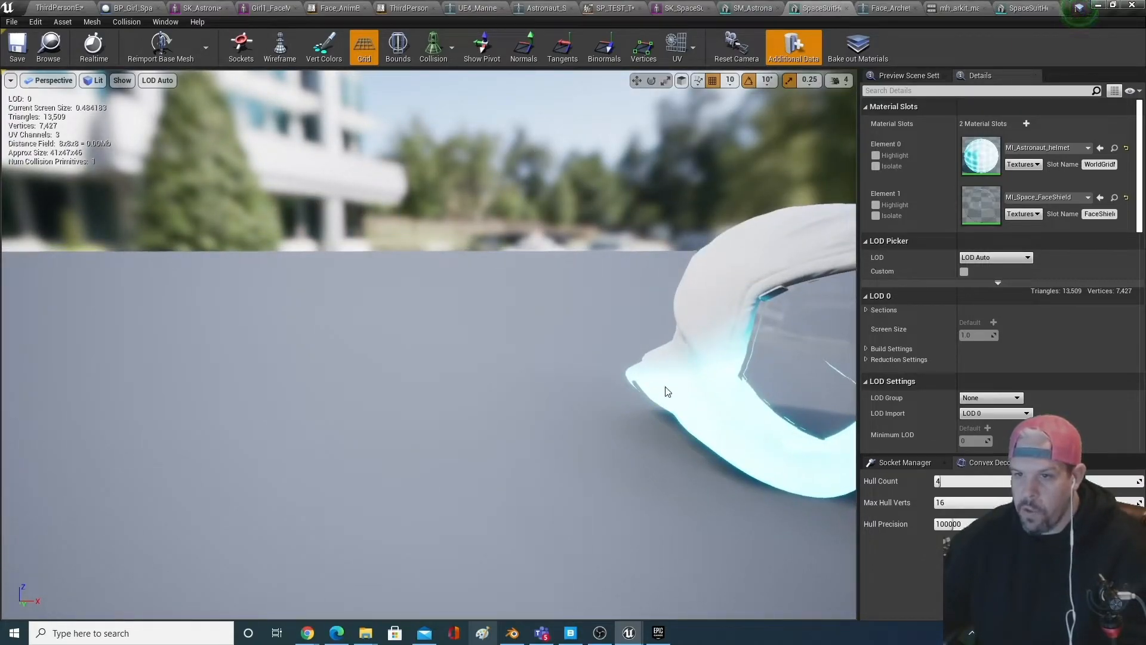
left_click(78, 7)
double_click(375, 515)
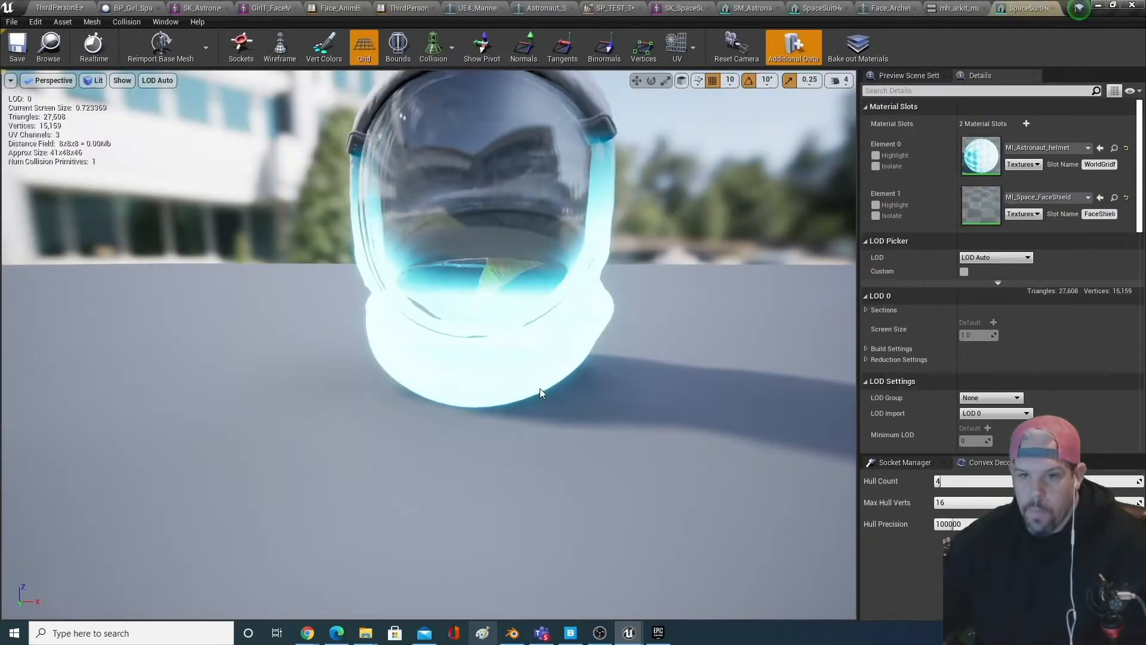
- Examine the thickened helmet mesh and the character in the level, and open the BP_Girl_SpaceSuit blueprint for editing
left_click_drag(454, 370, 351, 169)
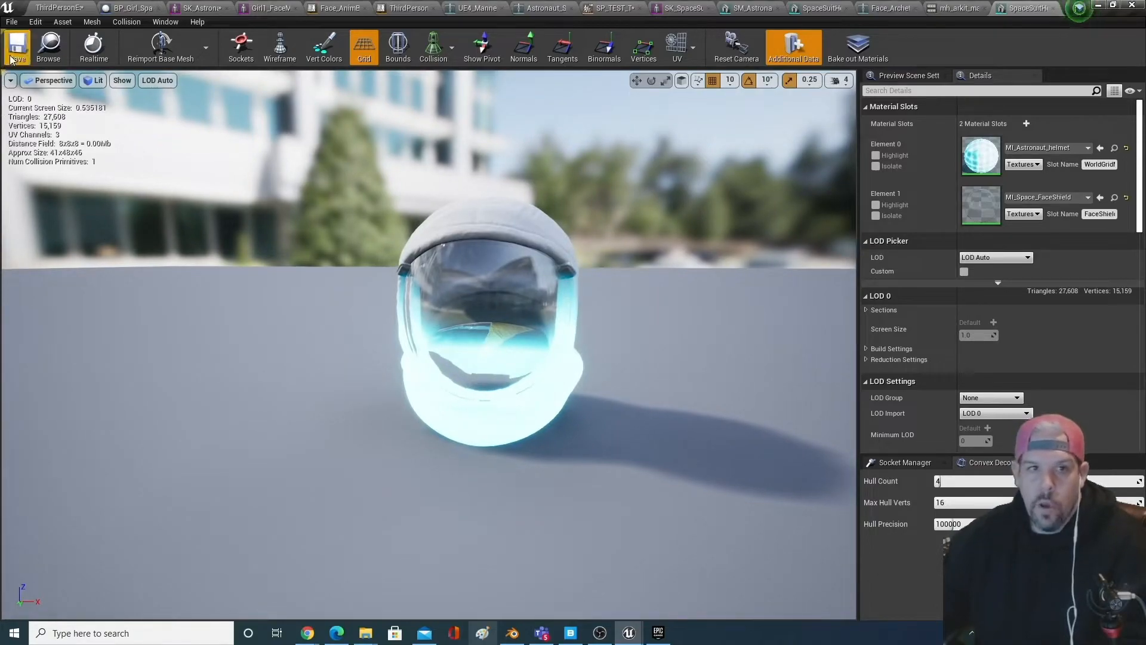
left_click(133, 8)
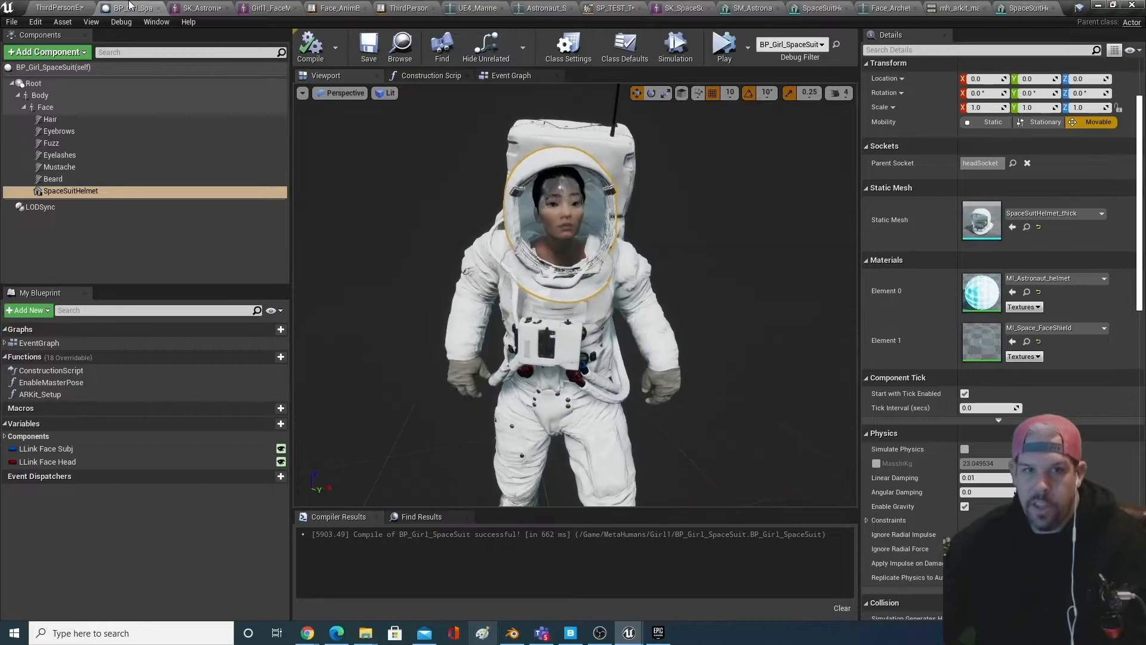
left_click(58, 7)
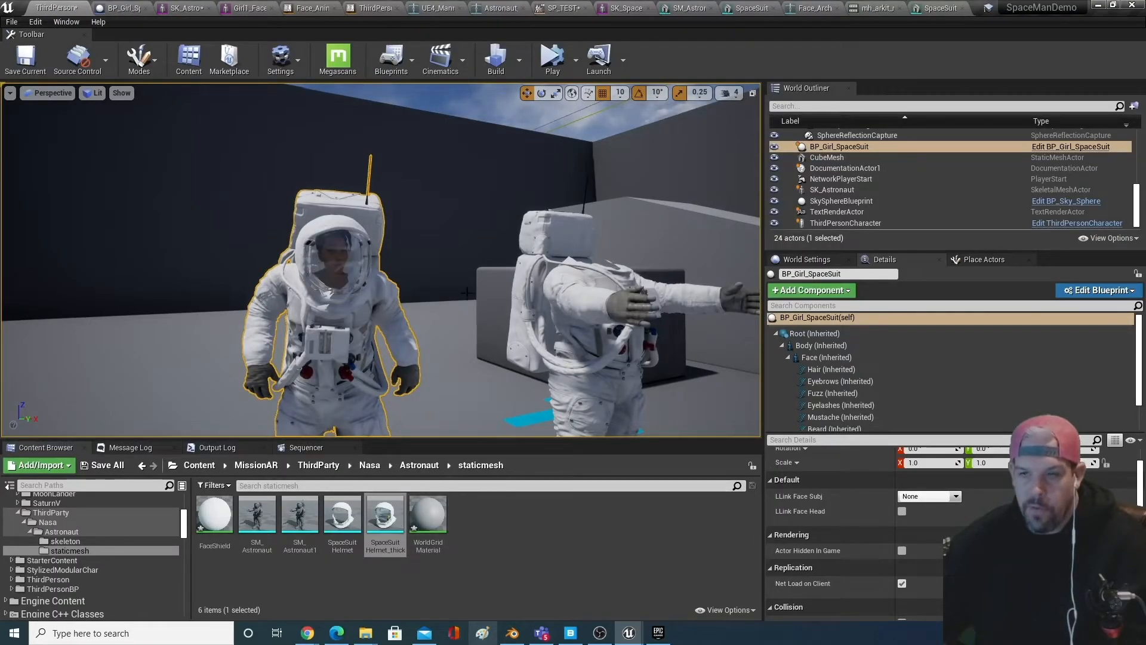
left_click(1071, 146)
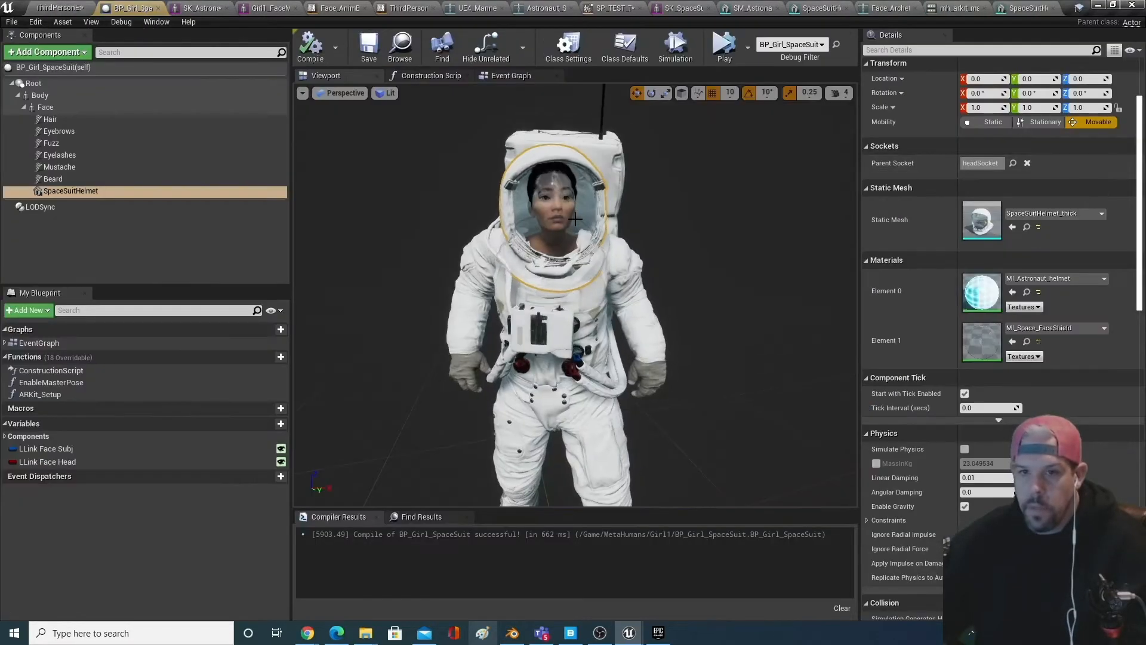
- Assign SpaceSuitHelmet_thick as the static mesh of the SpaceSuitHelmet component and check the helmet on the character
left_click(70, 181)
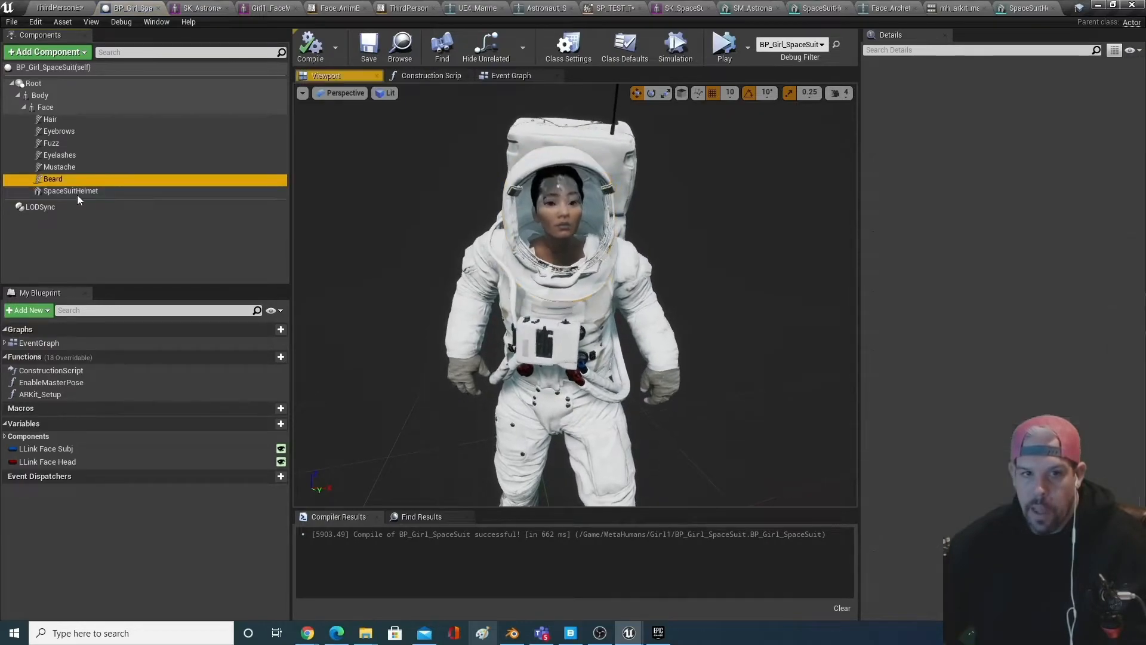
left_click(88, 192)
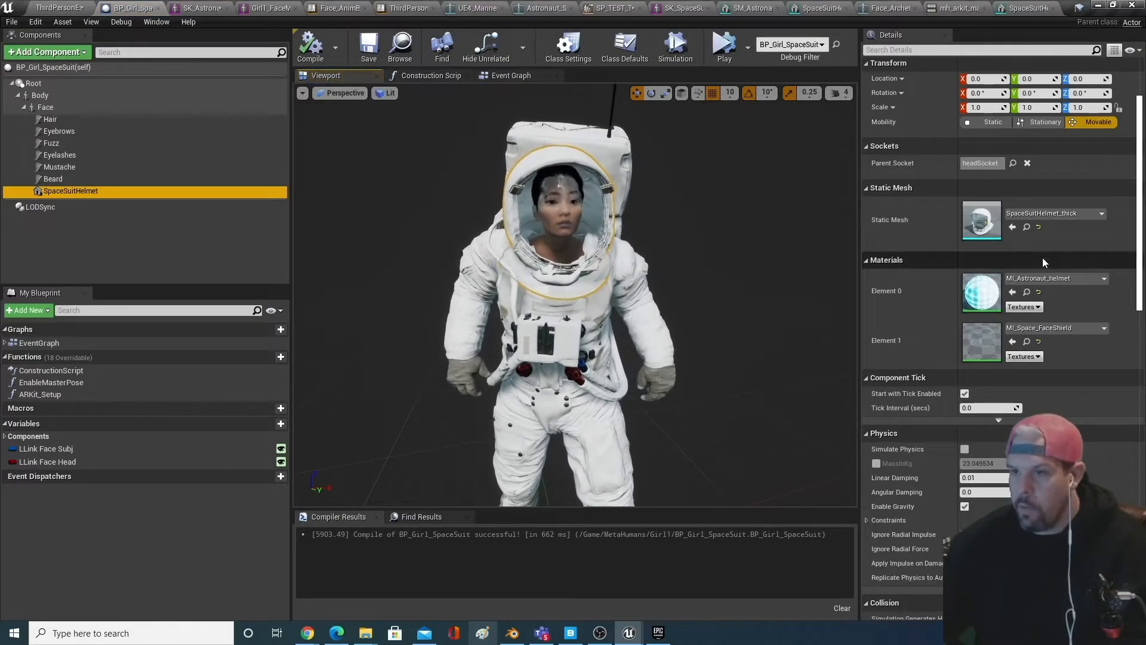
left_click(1036, 214)
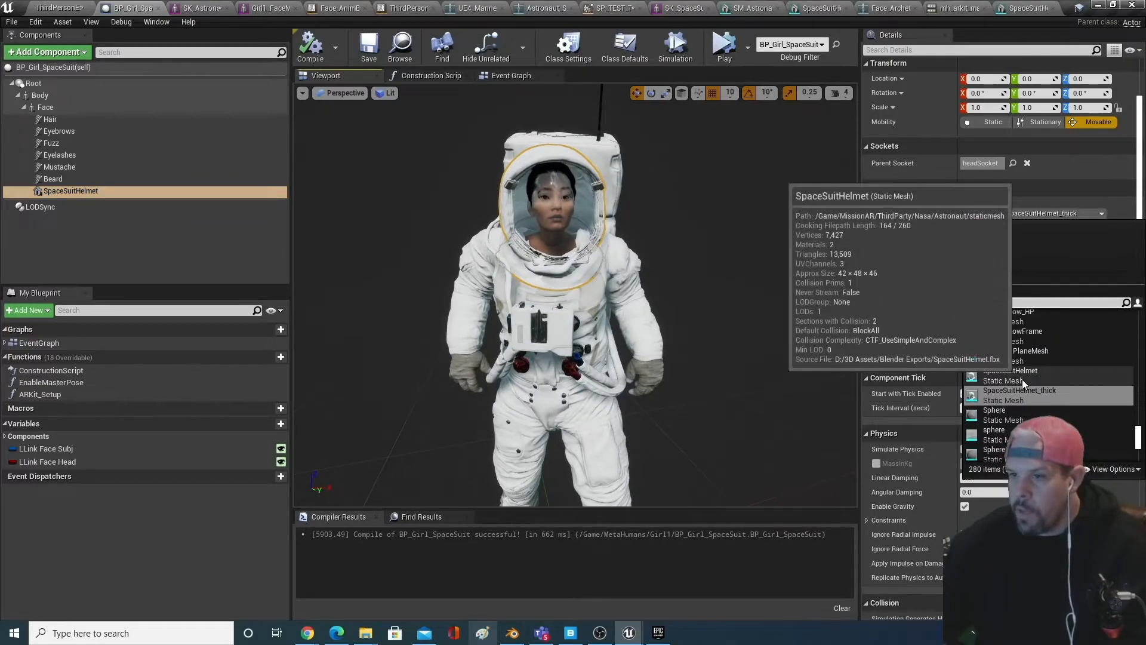
left_click(1032, 391)
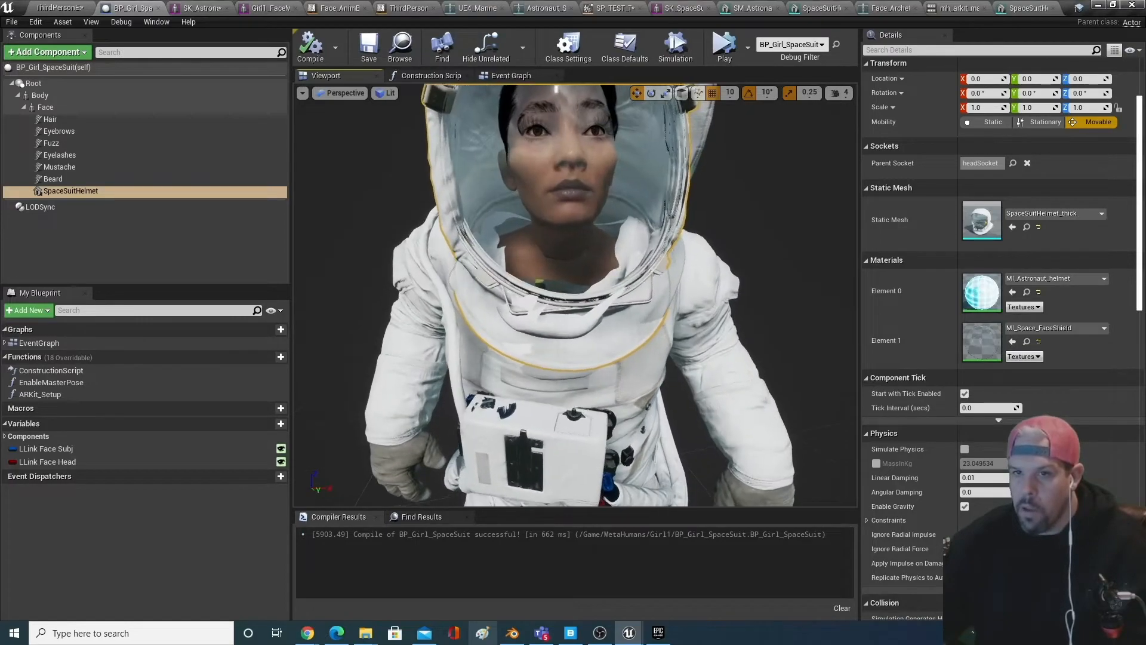
scroll(703, 256, "down", 4)
scroll(702, 256, "down", 4)
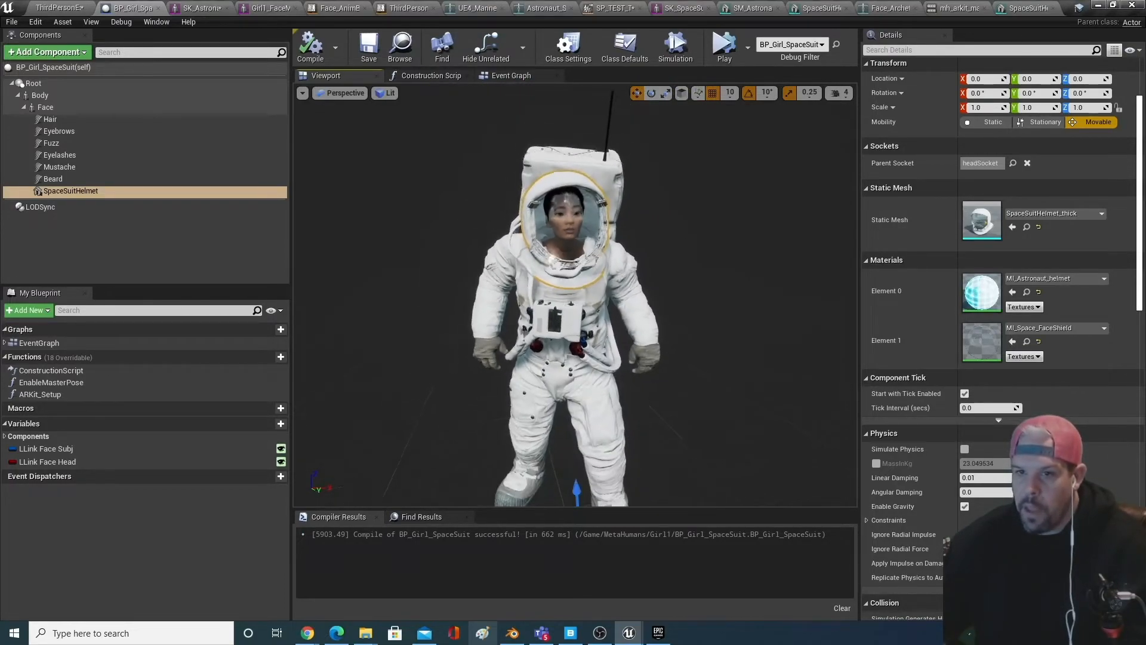
- Return to the level and open the BP_Girl1 blueprint from the MetaHumans/Girl1 content folder
left_click(57, 8)
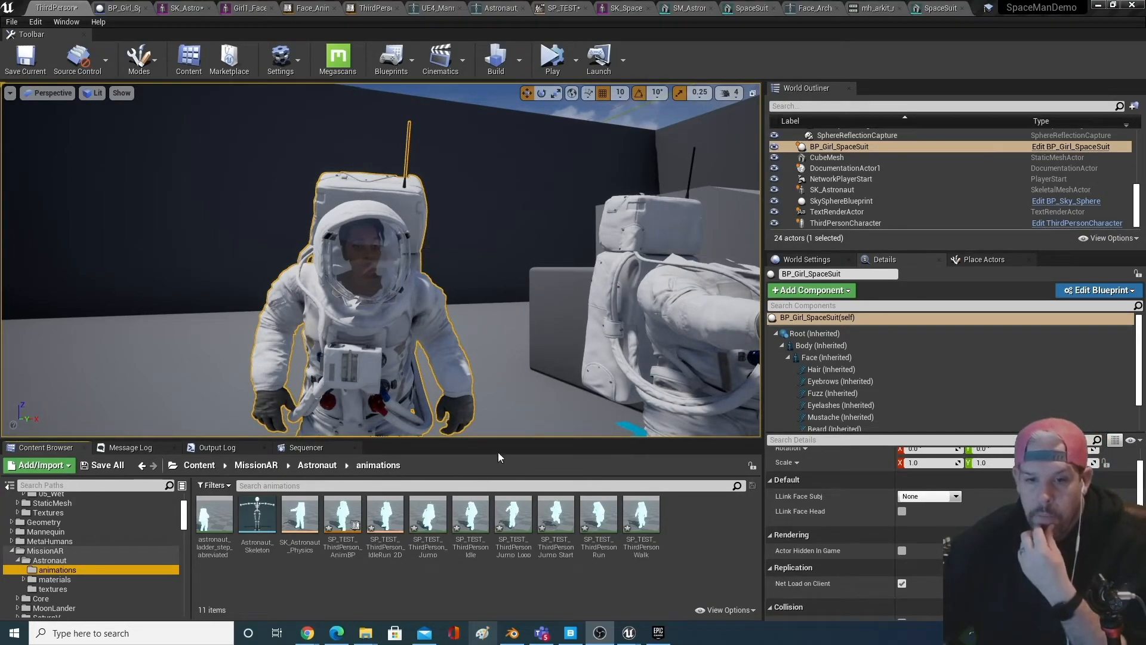
left_click(78, 541)
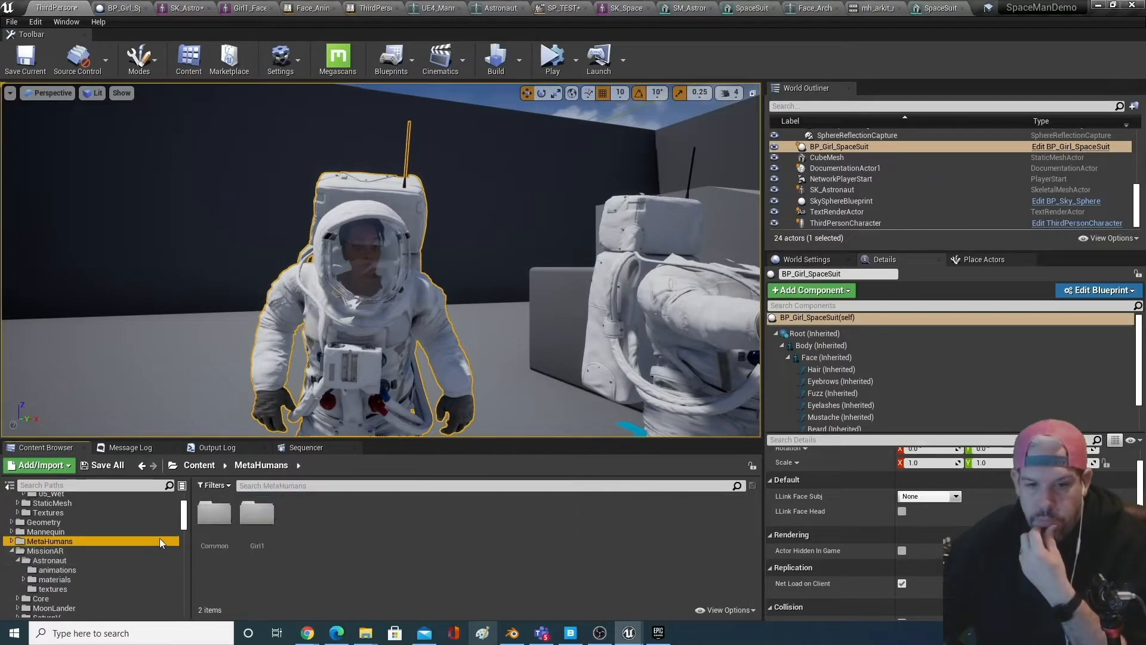
double_click(83, 541)
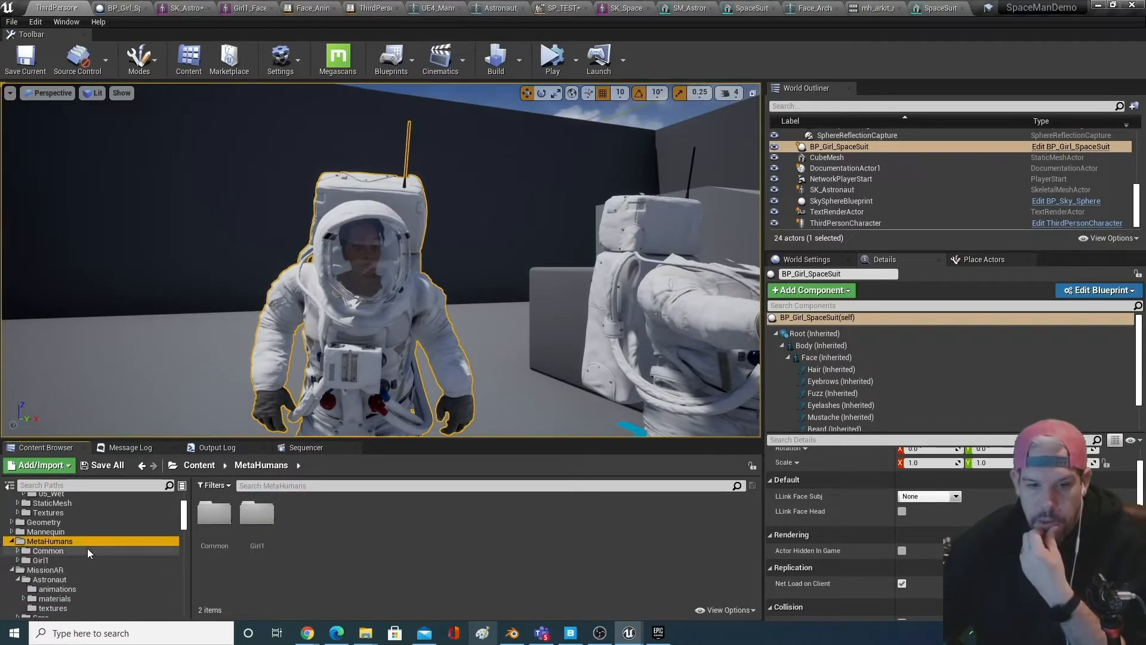
left_click(87, 549)
double_click(47, 551)
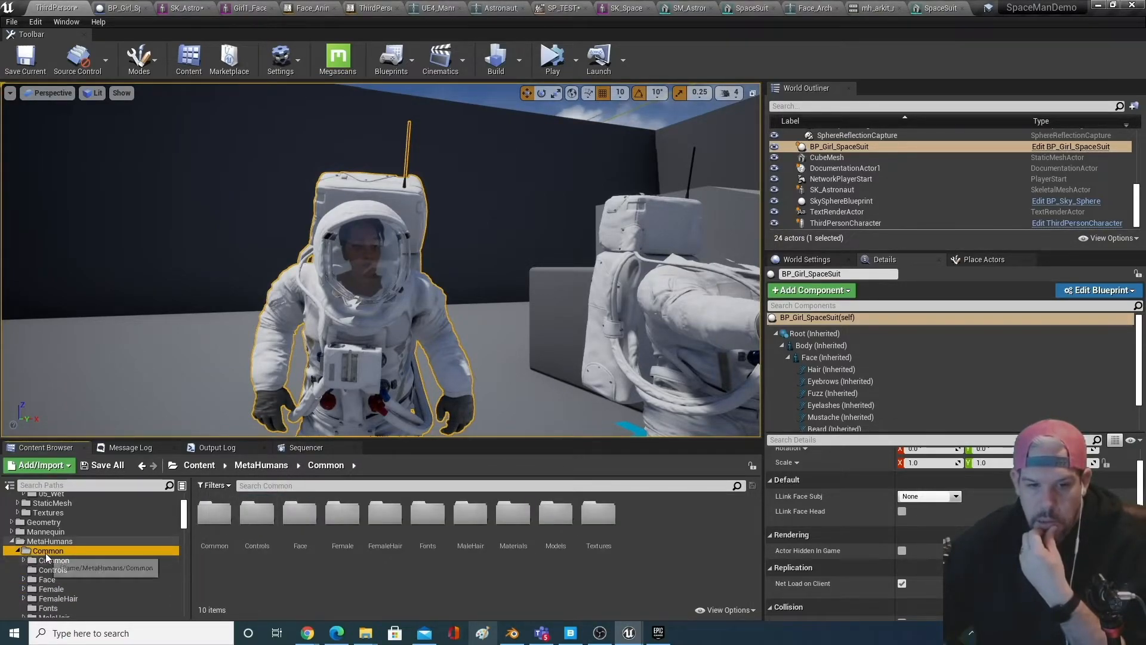
double_click(52, 561)
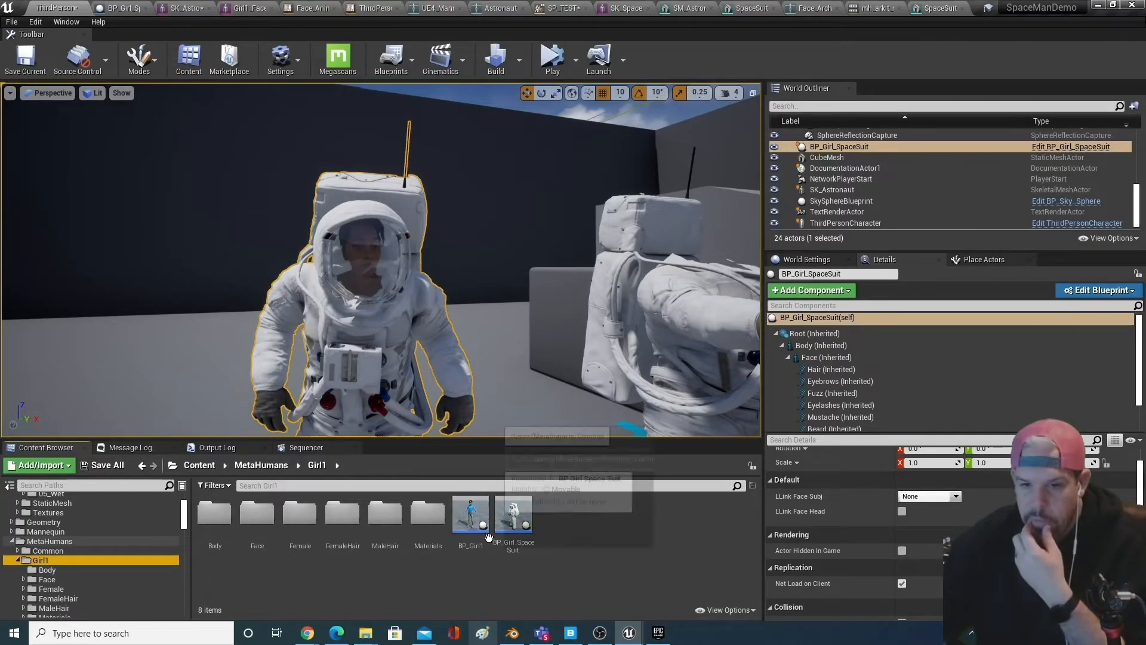
double_click(471, 517)
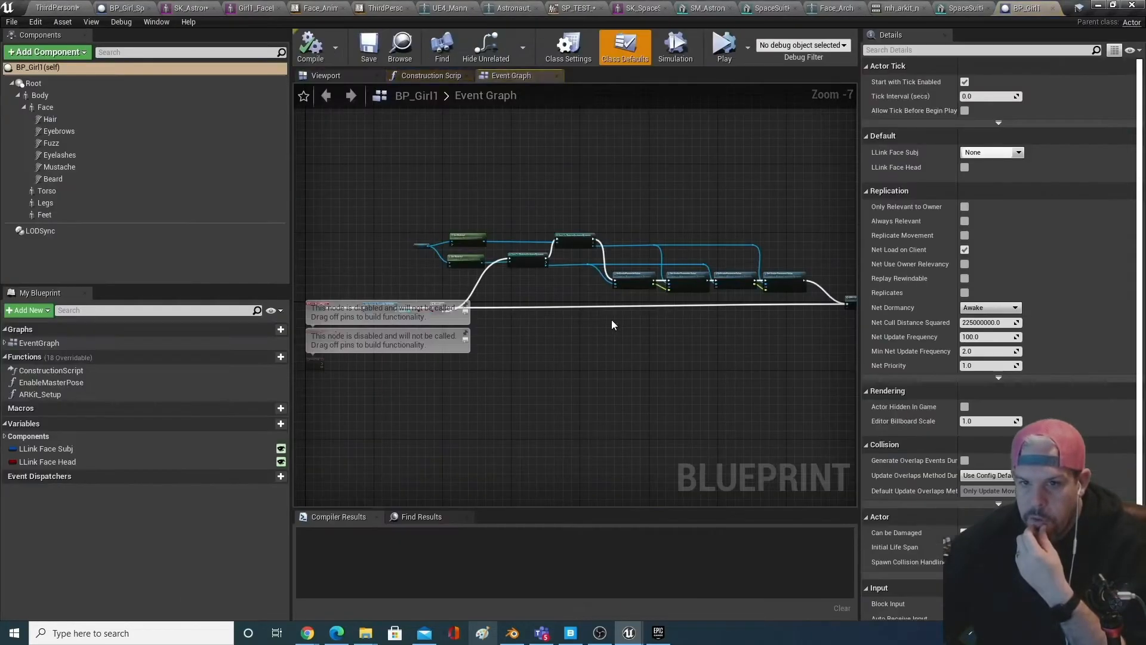
- Show the BP_Girl1 character in 3D and select its Torso shirt mesh
left_click(326, 76)
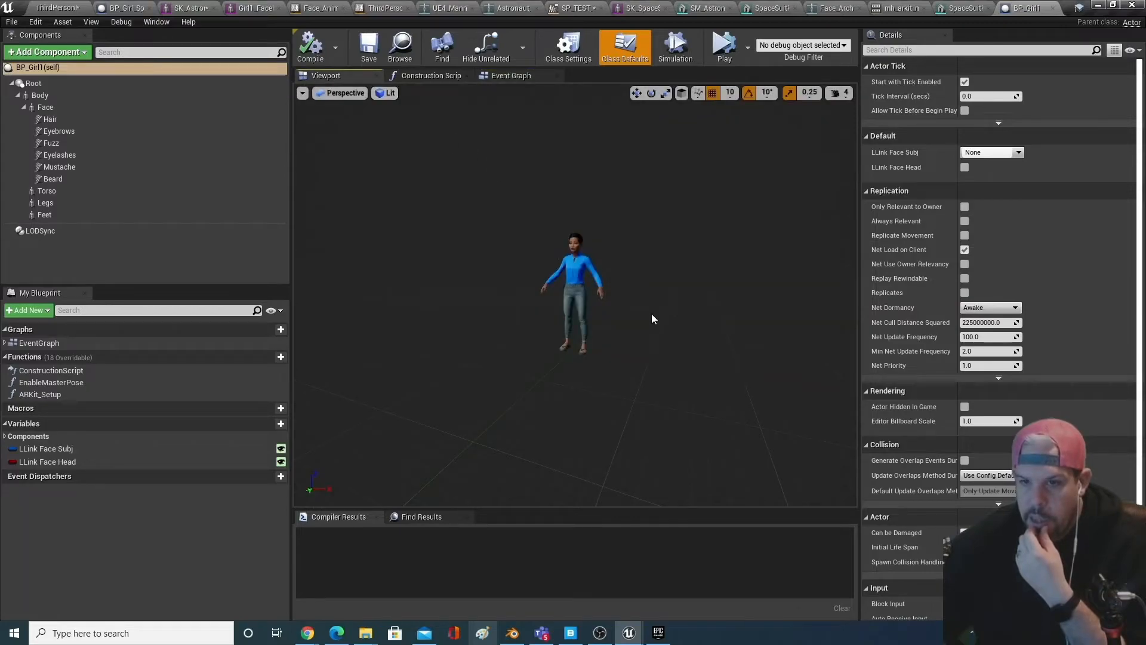
left_click_drag(573, 311, 588, 221)
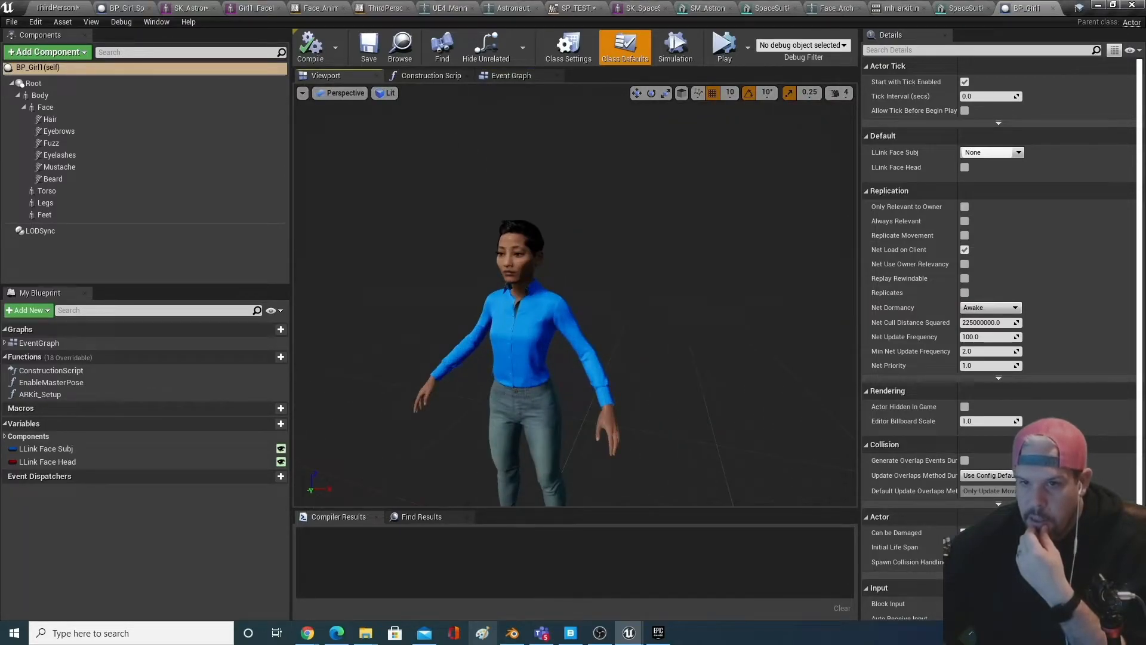
left_click(500, 322)
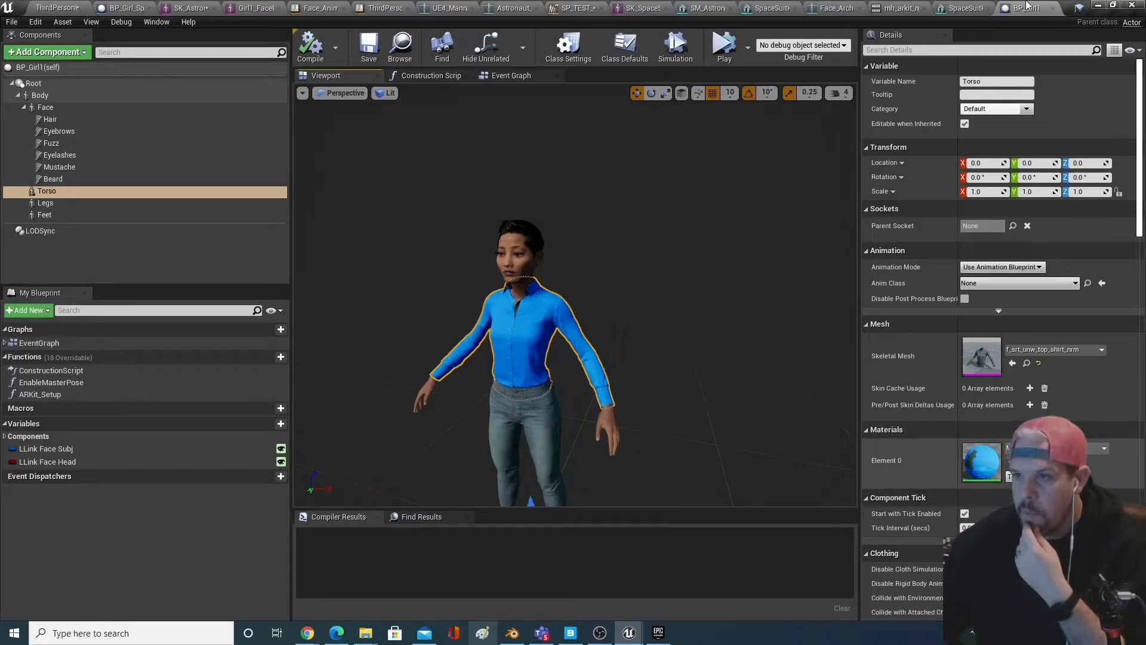
left_click_drag(1031, 11, 818, 189)
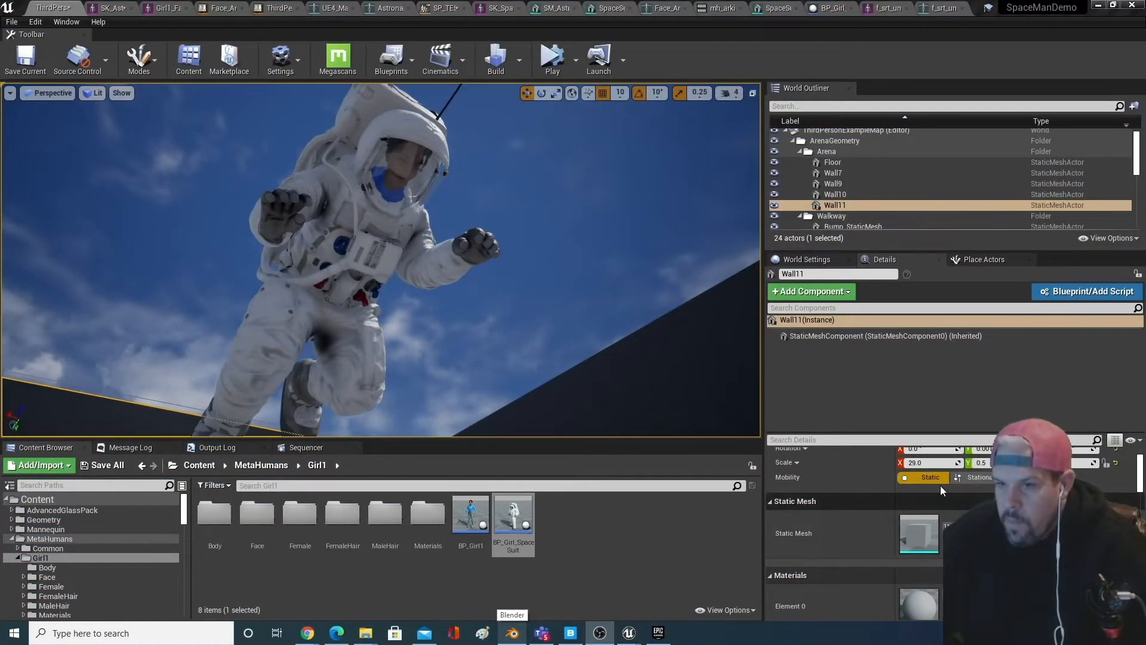
- Set the animation mode of the BP_Girl_SpaceSuit actor's Body component in the level to Use Animation Blueprint
left_click(332, 194)
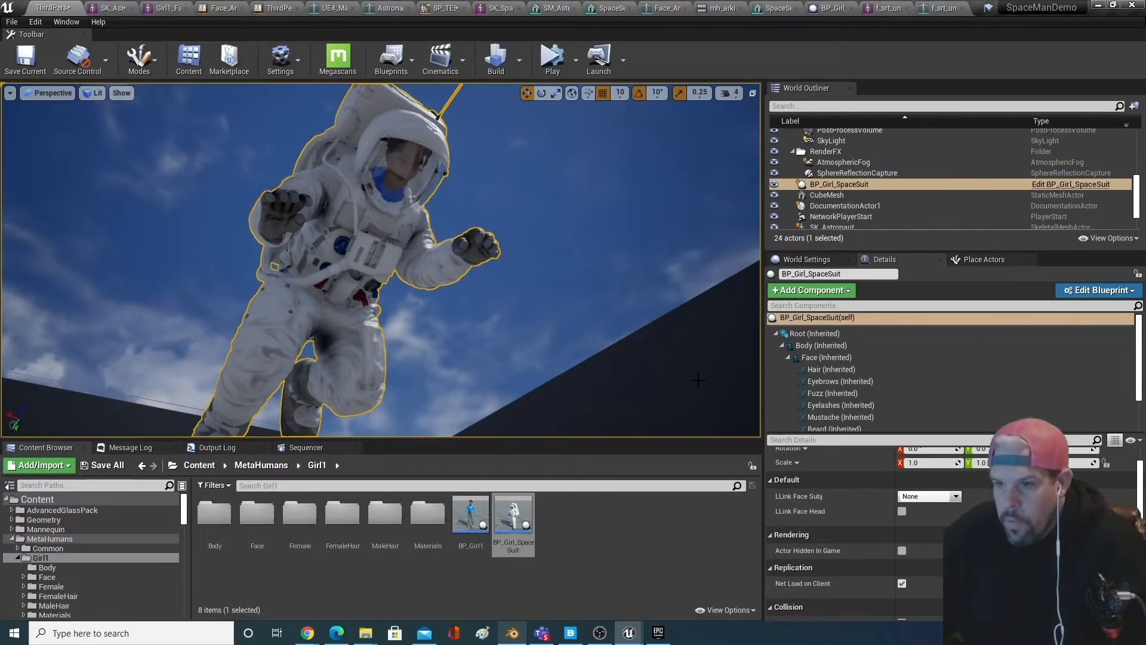
left_click(845, 347)
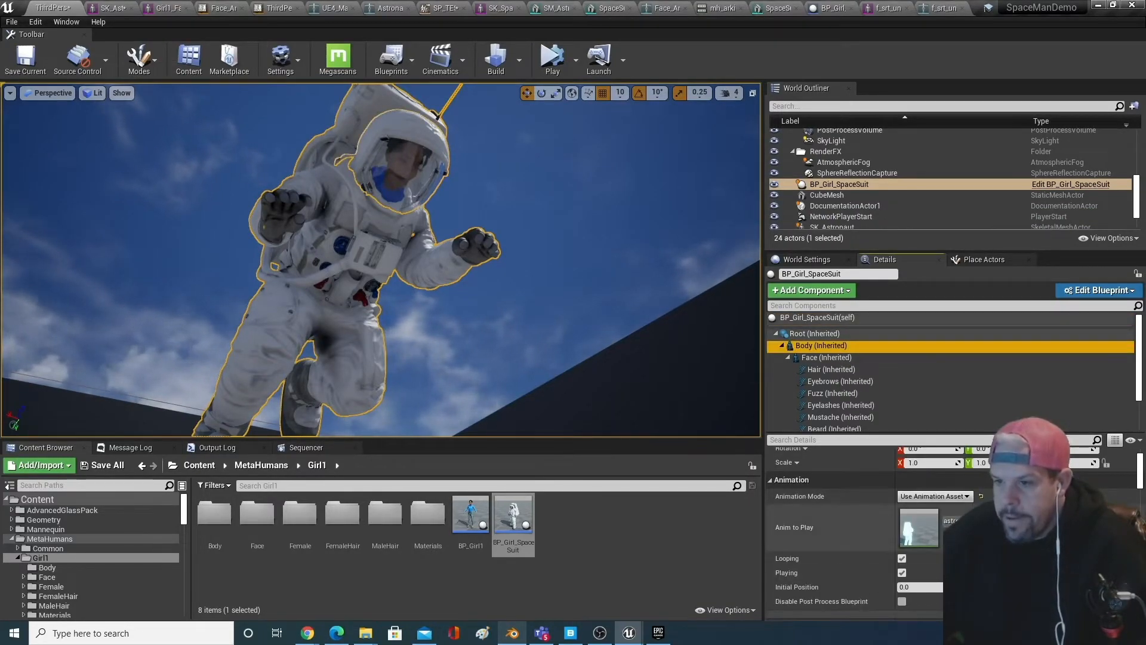
left_click(964, 497)
left_click(941, 506)
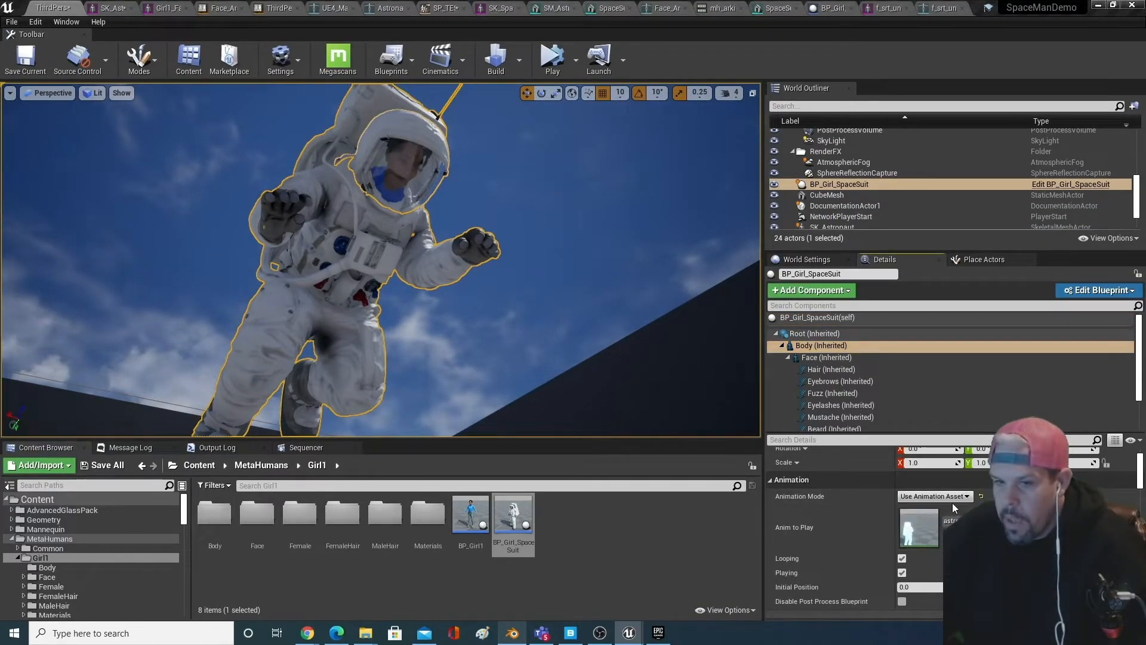
right_click_drag(548, 364, 340, 322)
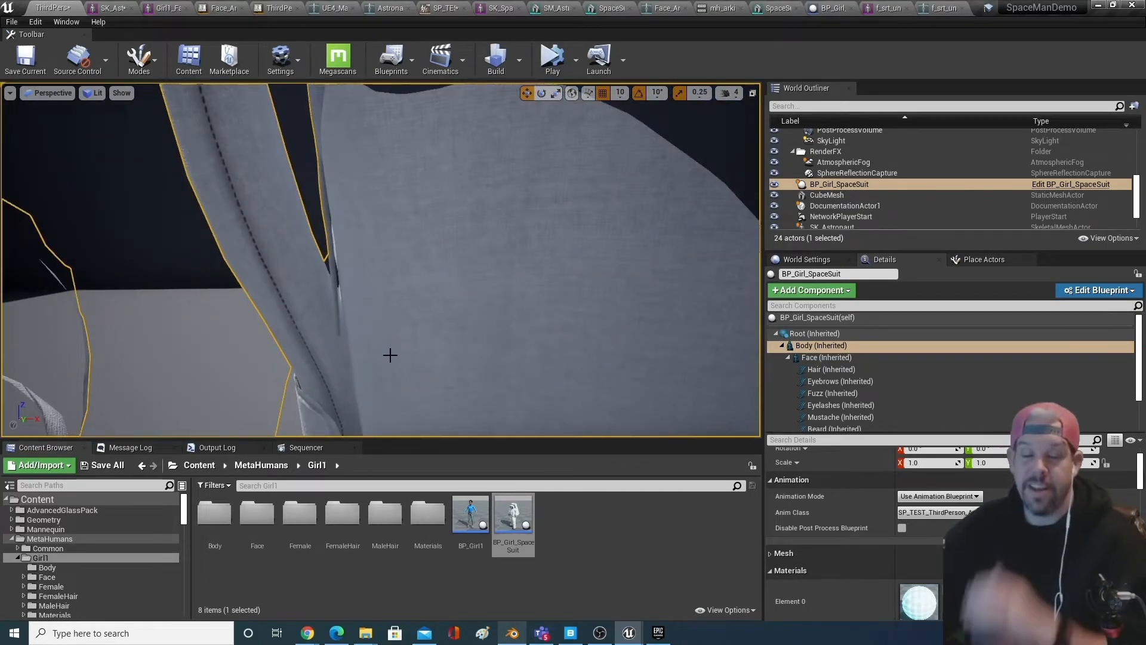
right_click_drag(479, 311, 505, 331)
left_click(584, 251)
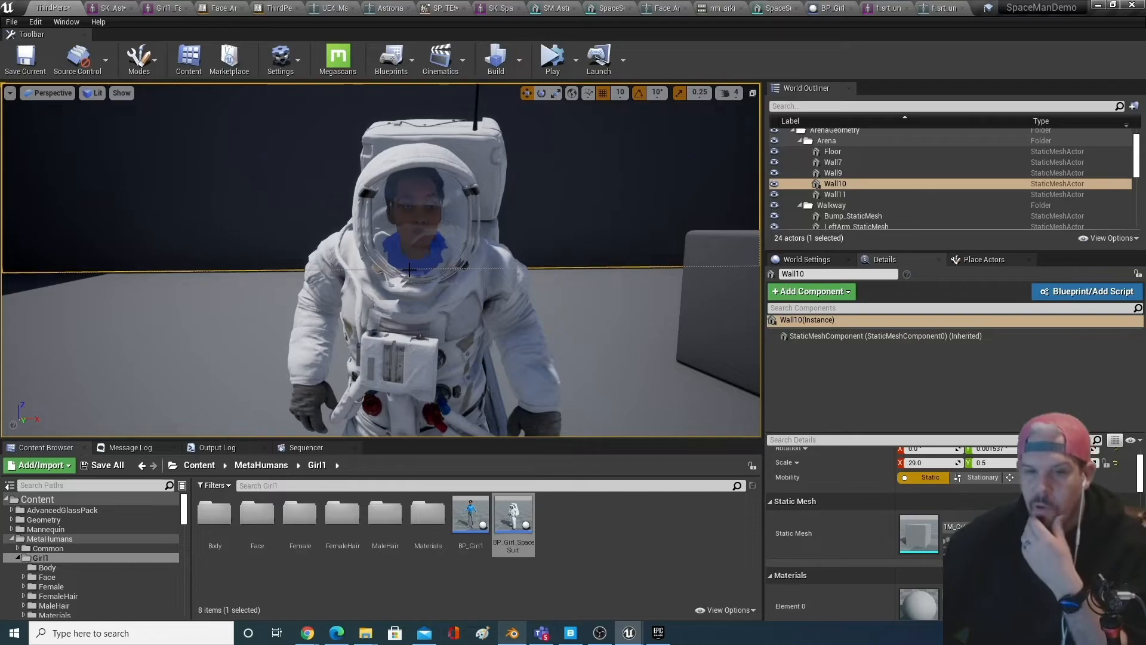
- Open the BP_Girl_SpaceSuit blueprint for editing, select its Torso component and display its Construction Script
left_click(513, 515)
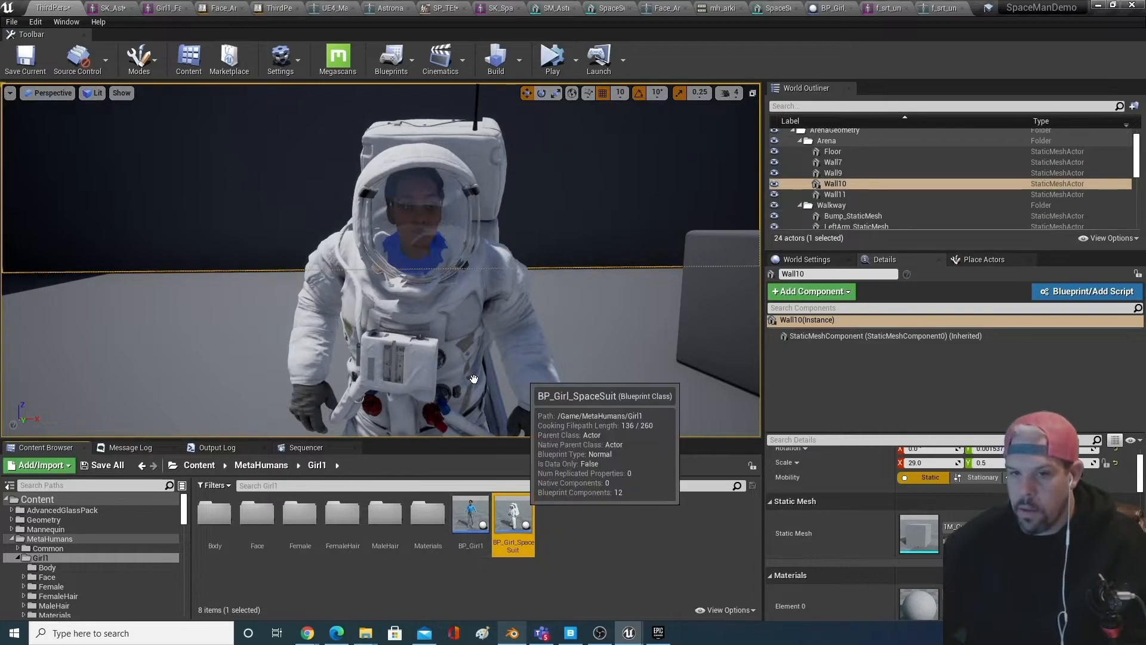
left_click(473, 307)
left_click(1071, 185)
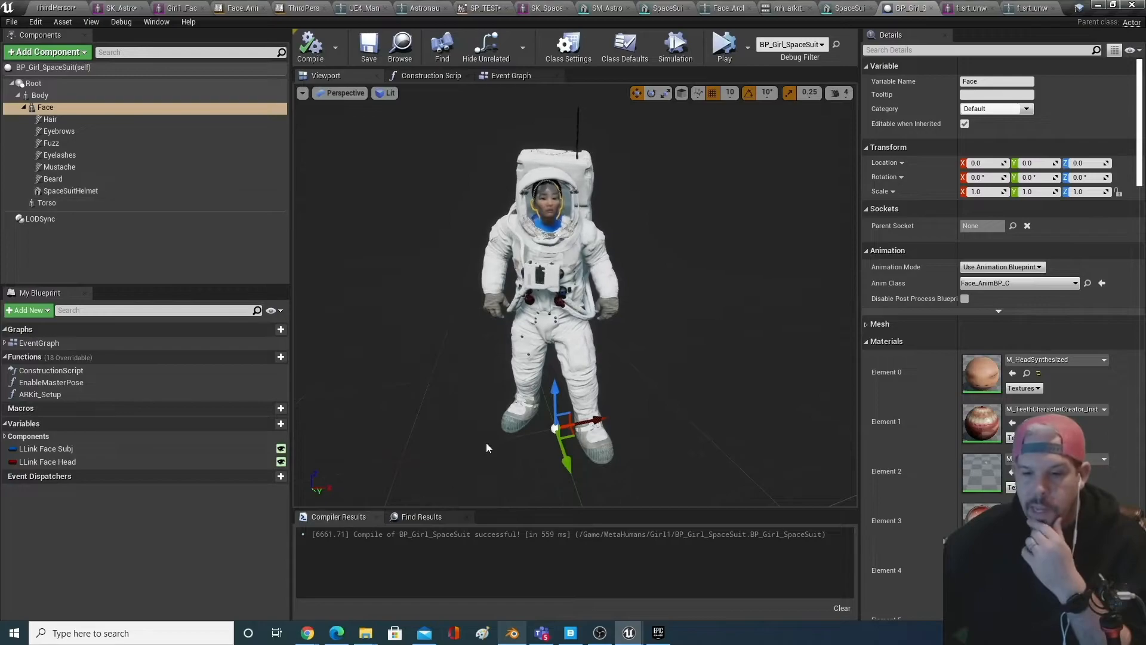
left_click(66, 200)
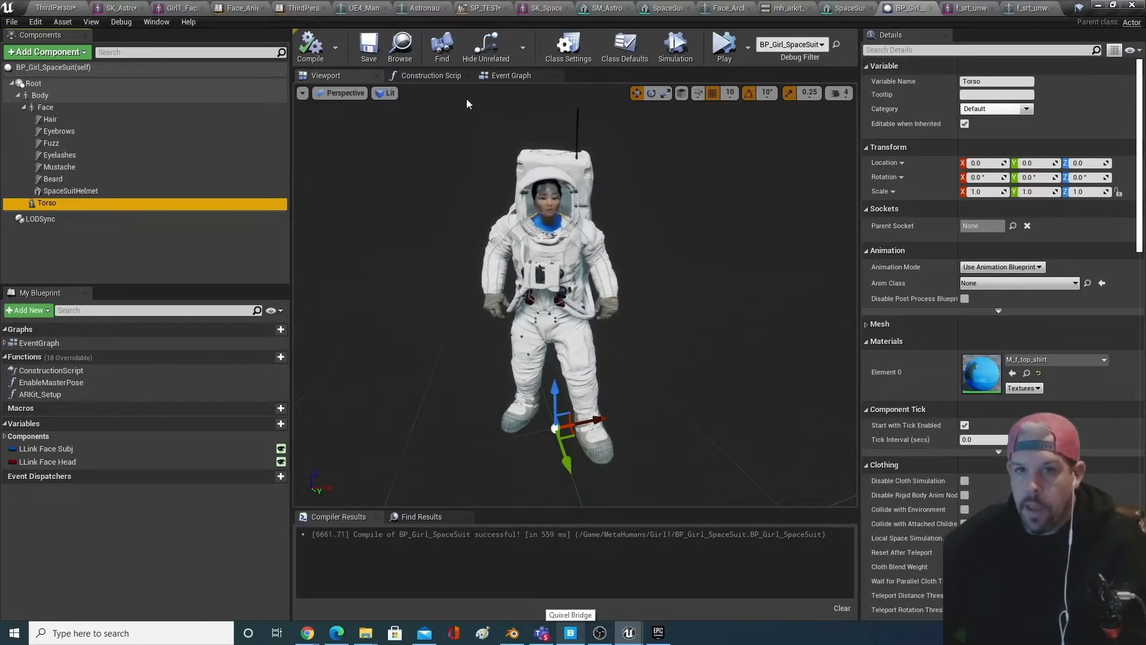
left_click(436, 75)
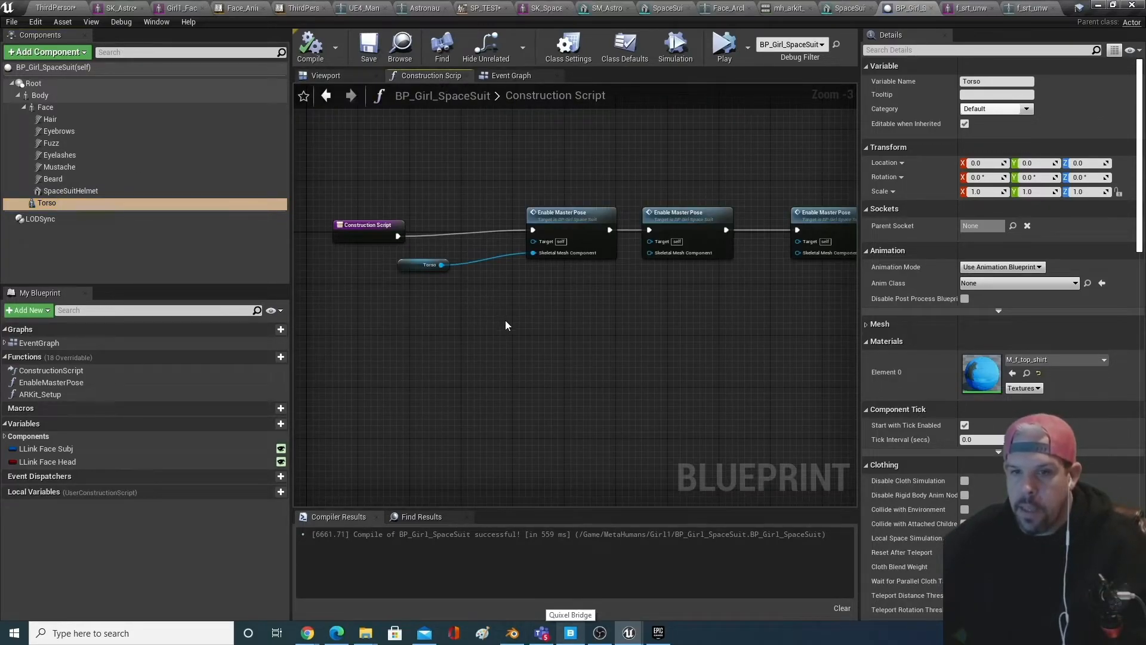
scroll(506, 321, "up", 2)
left_click_drag(118, 205, 481, 364)
left_click_drag(446, 321, 446, 323)
left_click_drag(566, 316, 446, 371)
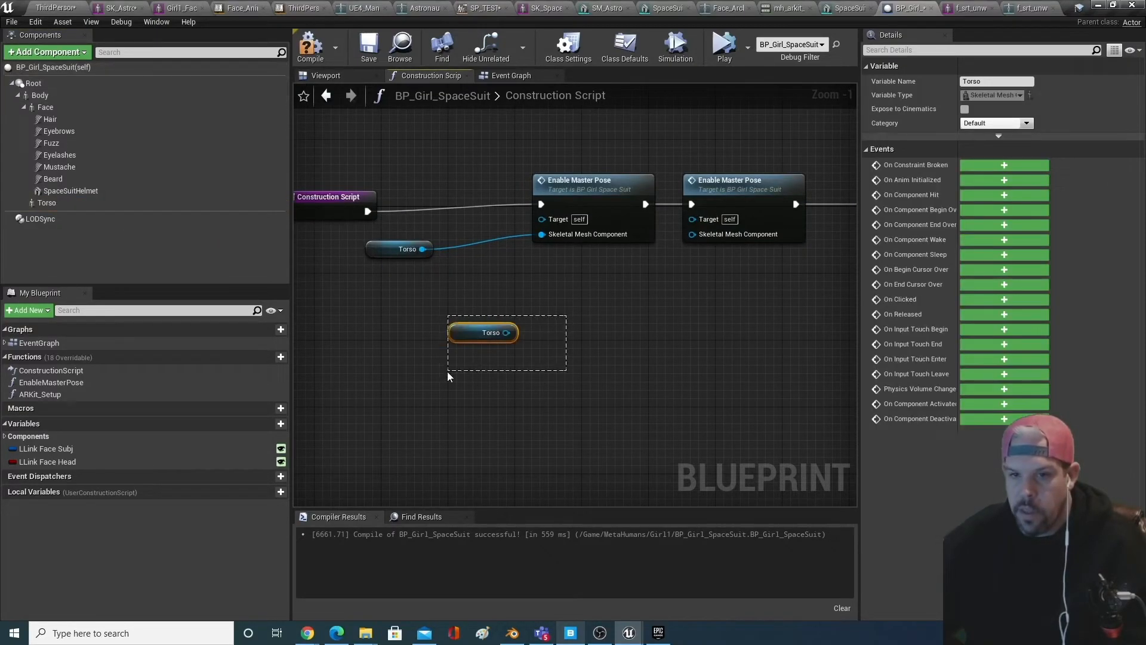
key("Delete")
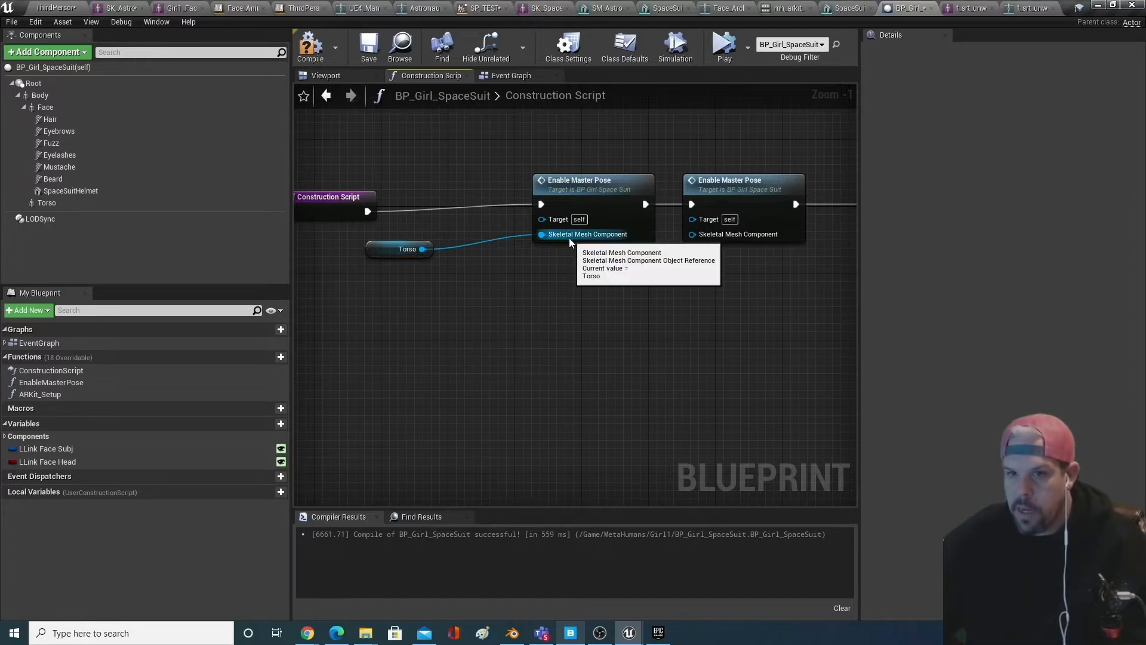
- Delete the two Enable Master Pose nodes that have no skeletal mesh component connected from the Construction Script
scroll(667, 314, "down", 2)
right_click_drag(731, 314, 509, 314)
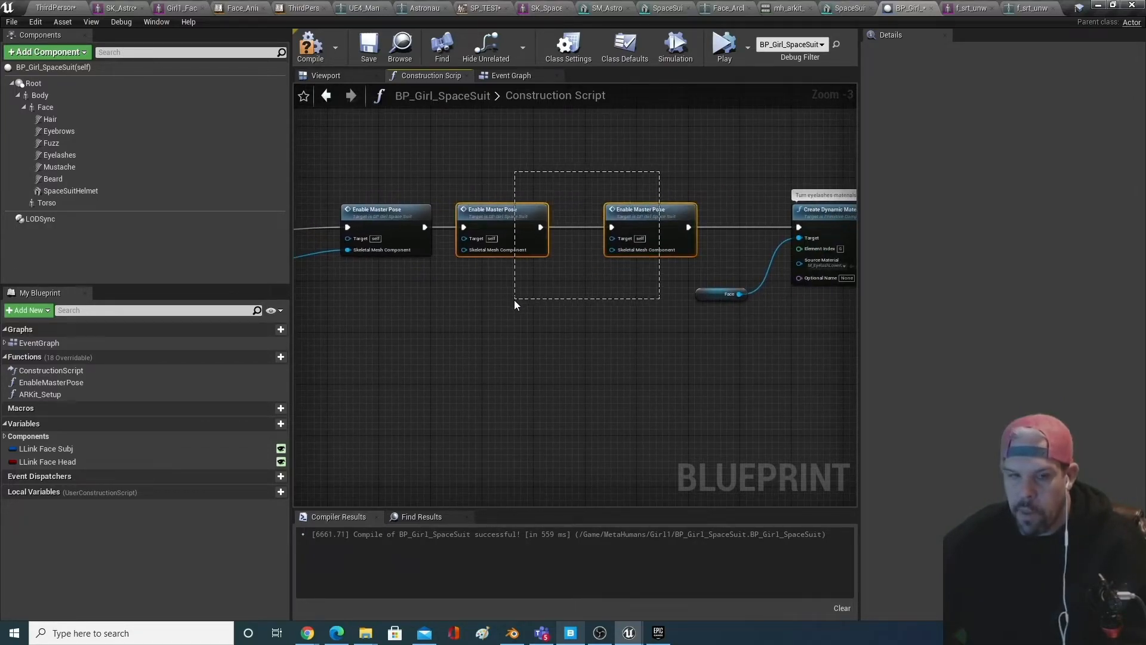
left_click_drag(515, 300, 515, 300)
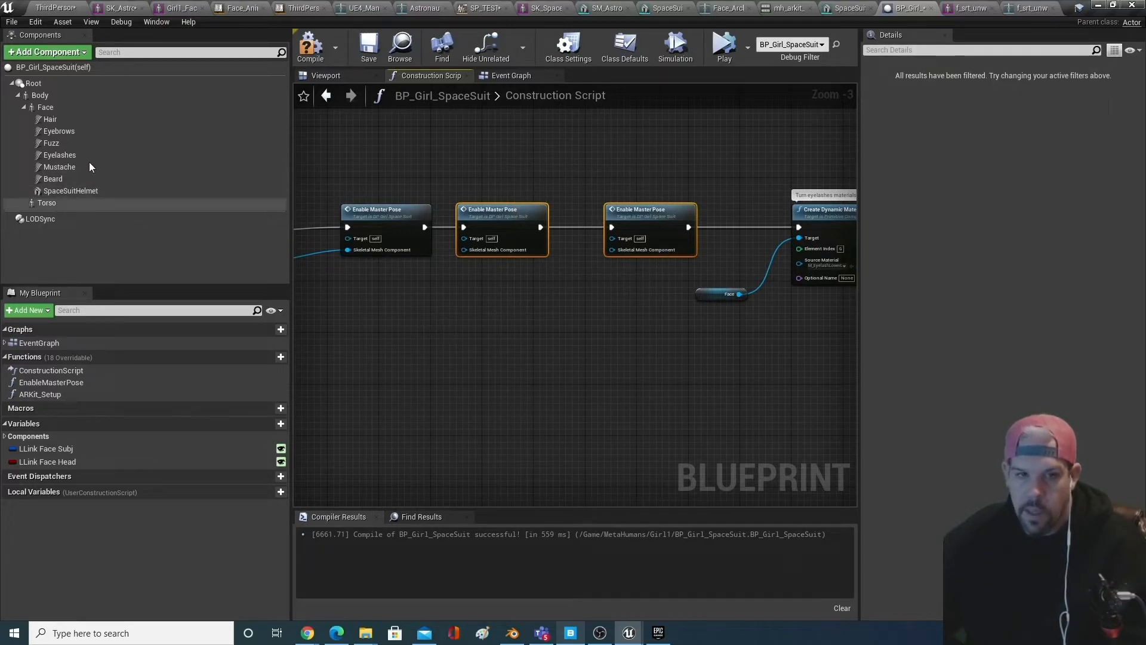
left_click(533, 337)
left_click_drag(493, 181, 646, 297)
key("Delete")
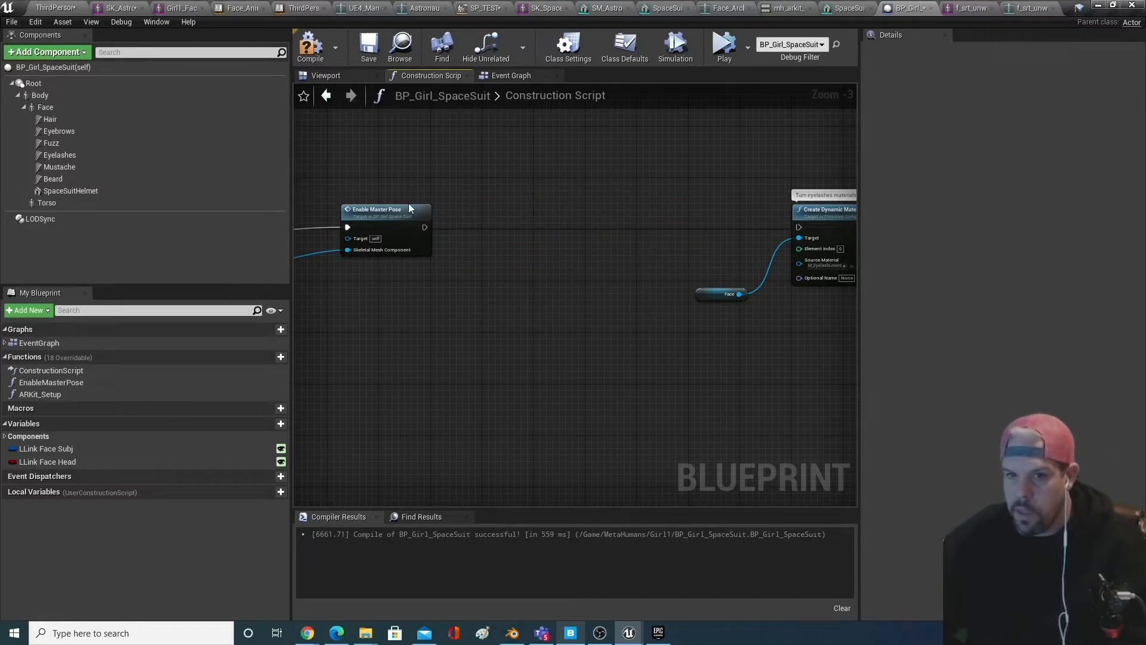
- Connect the Torso's Enable Master Pose node execution output to the Create Dynamic Material node and compile the blueprint
left_click_drag(424, 226, 800, 226)
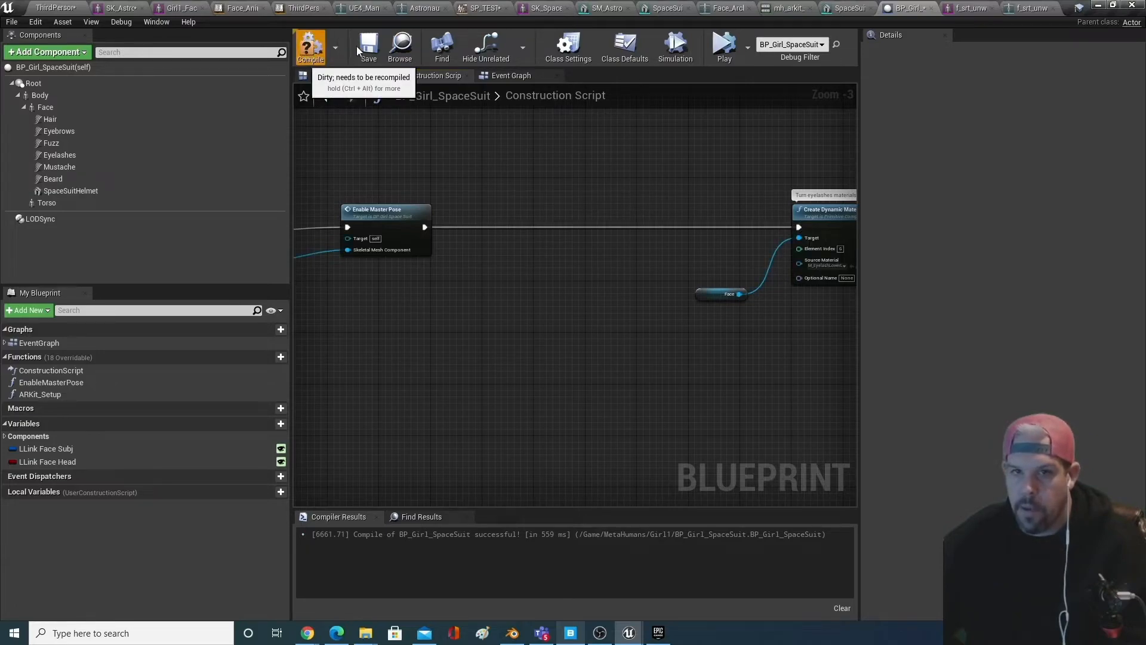
left_click(310, 48)
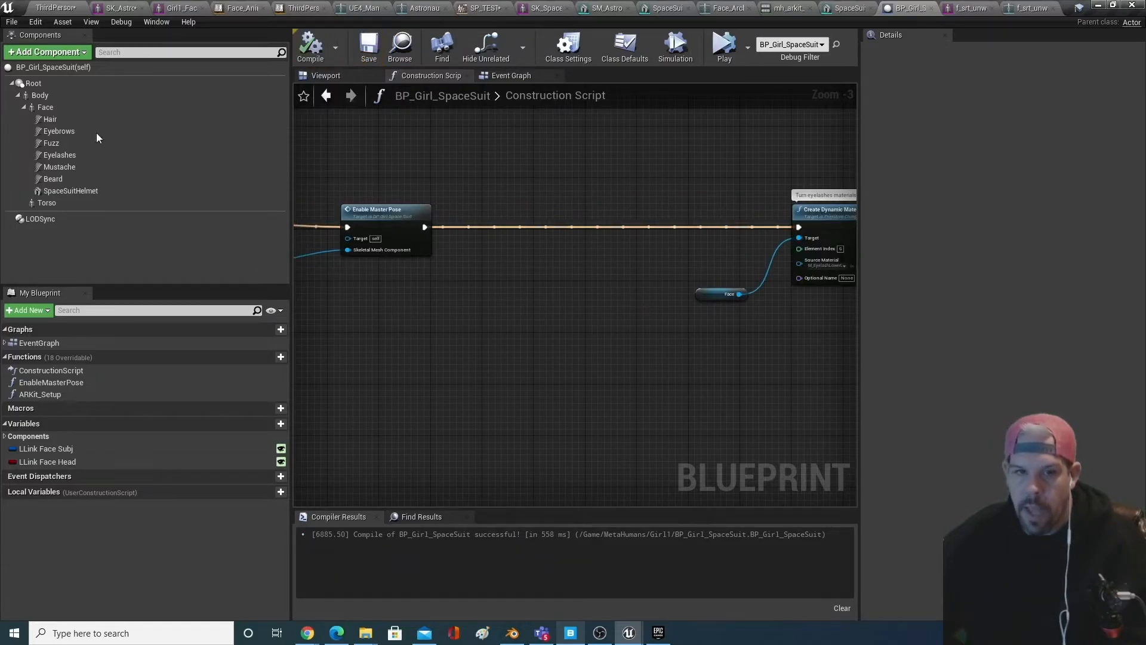
- Examine the Torso's Enable Master Pose connection in the Construction Script and the shirt's fit inside the suit in the blueprint preview
right_click_drag(342, 323, 511, 325)
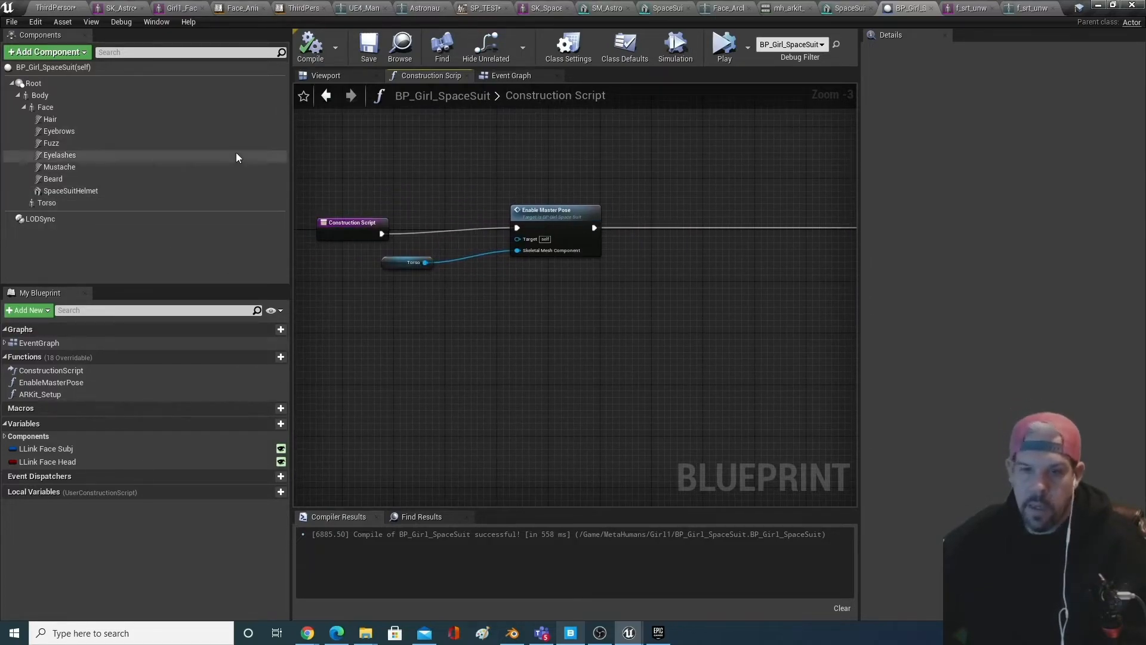
left_click(326, 76)
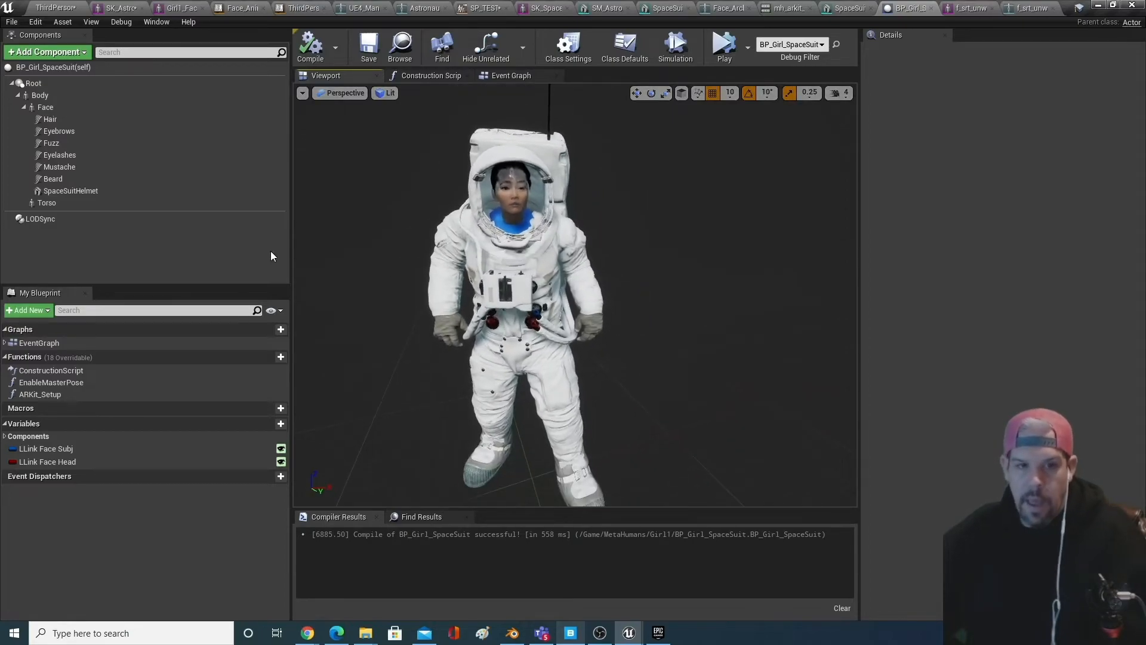
left_click(48, 203)
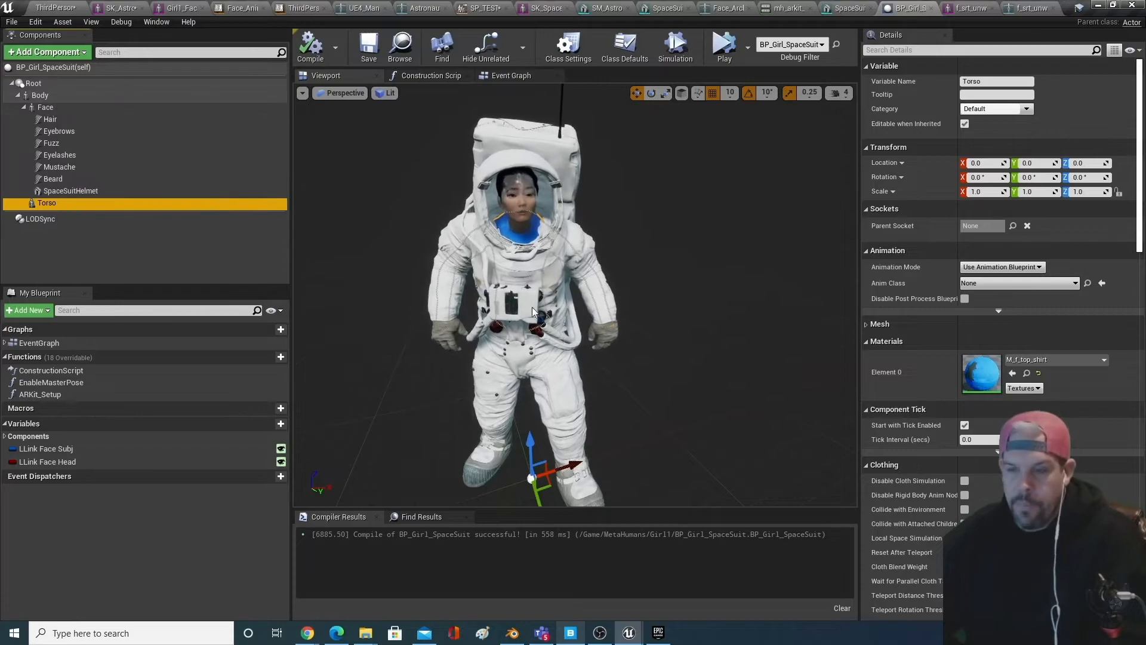
left_click(411, 77)
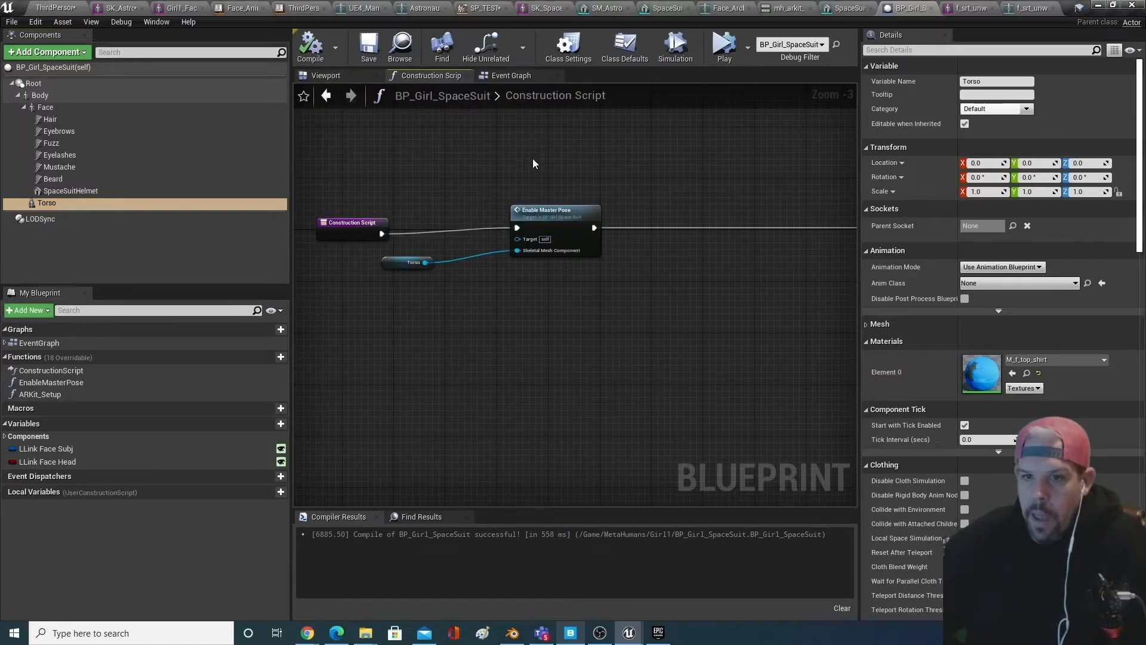
left_click(348, 80)
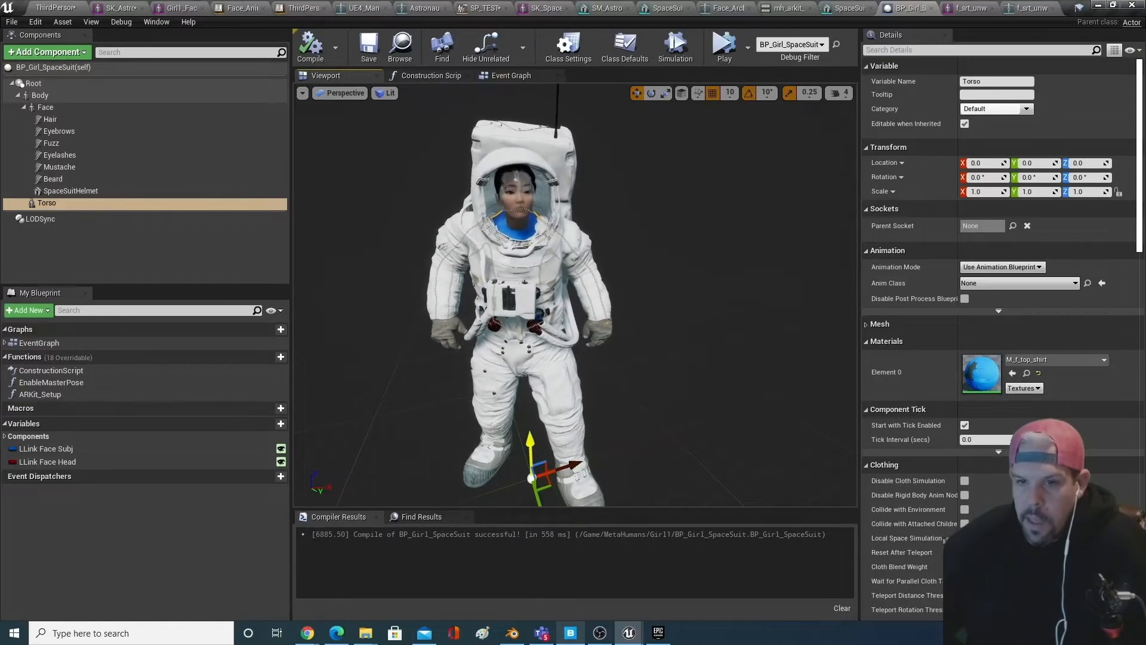
left_click_drag(544, 440, 552, 418)
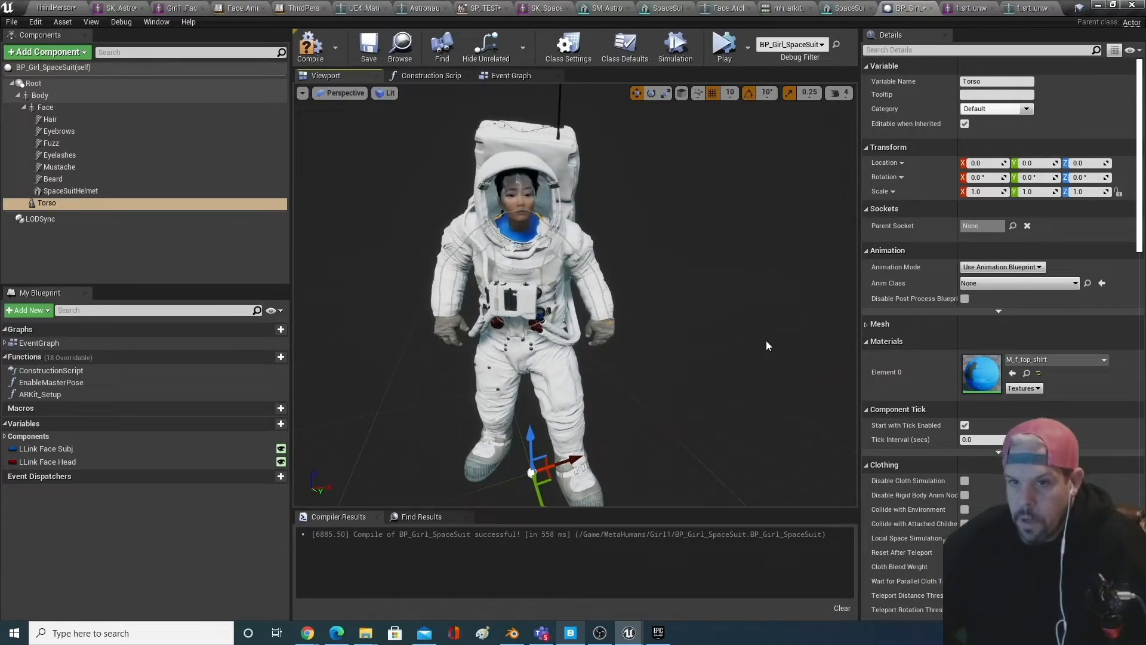
left_click(657, 329)
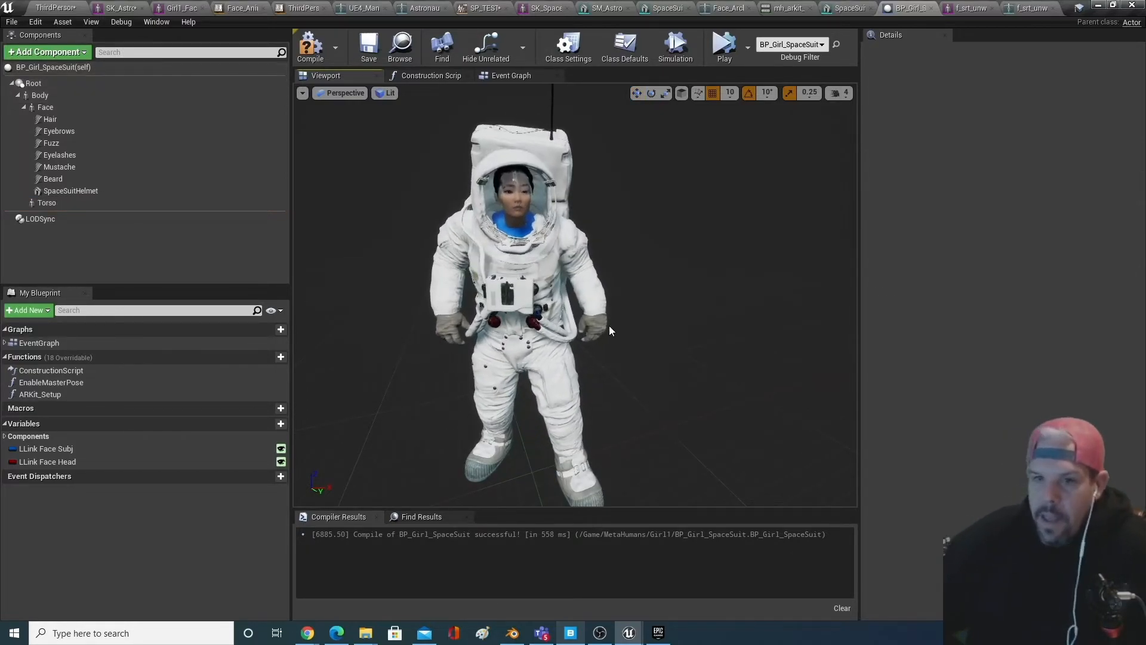
- Locate the Torso component's M_f_top_shirt material among the project assets and open it for editing
left_click(48, 203)
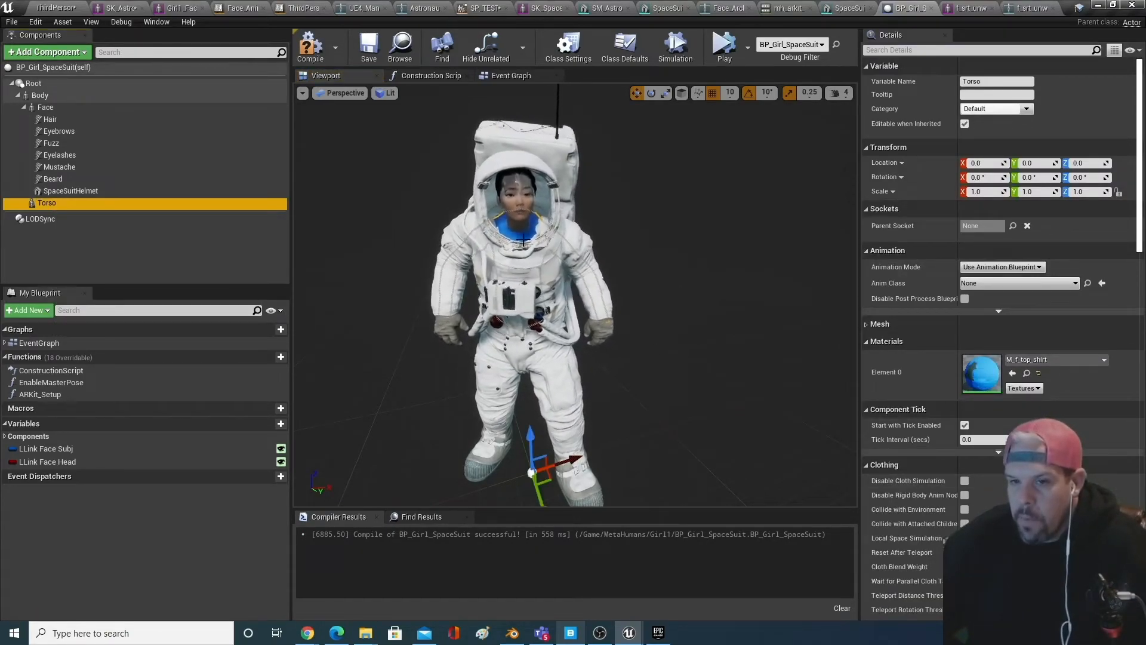
left_click(1028, 373)
double_click(231, 511)
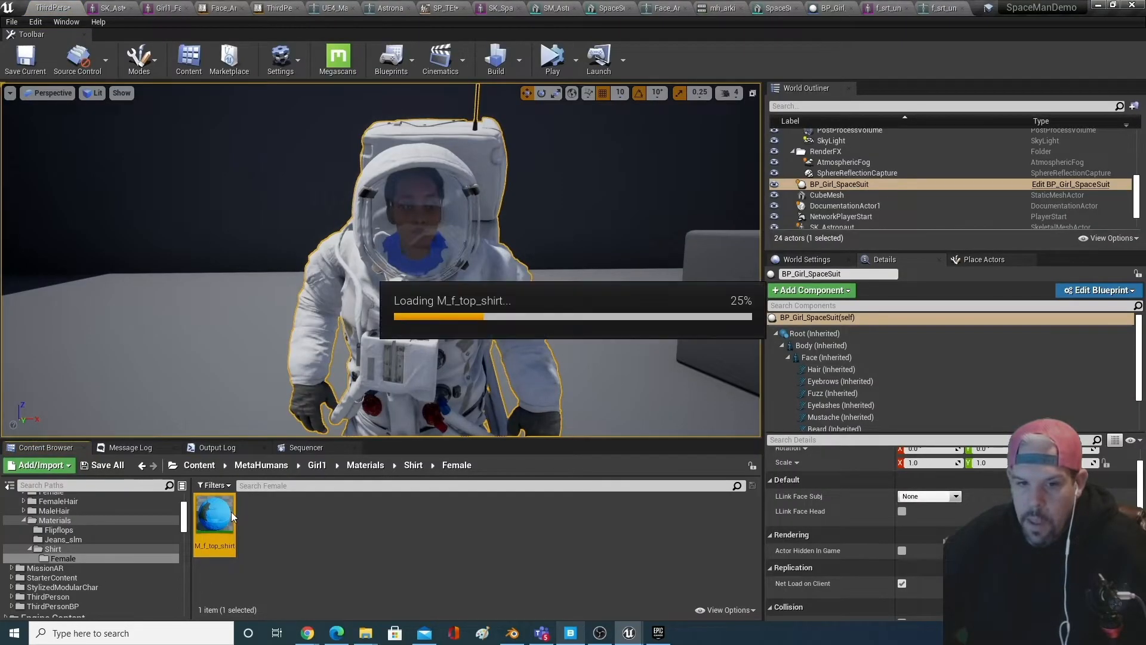
- Set the shirt material's diffuse_color_1 to a bluish white by lowering its saturation to 0.145833, and save the material
scroll(498, 340, "down", 5)
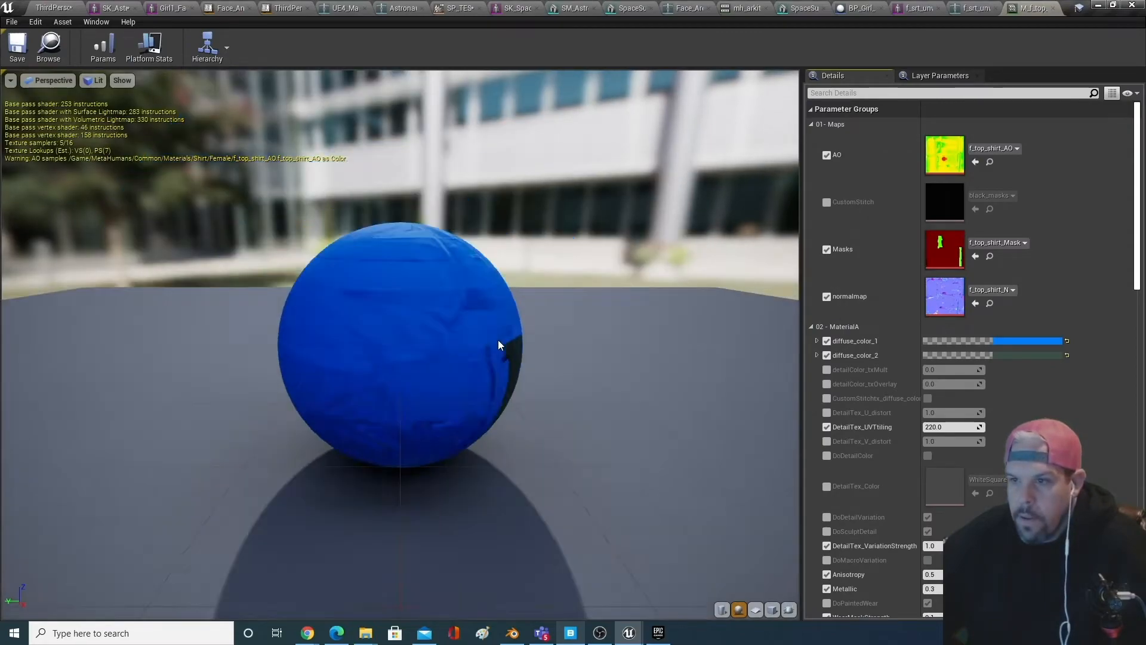
scroll(510, 339, "up", 1)
left_click(1018, 340)
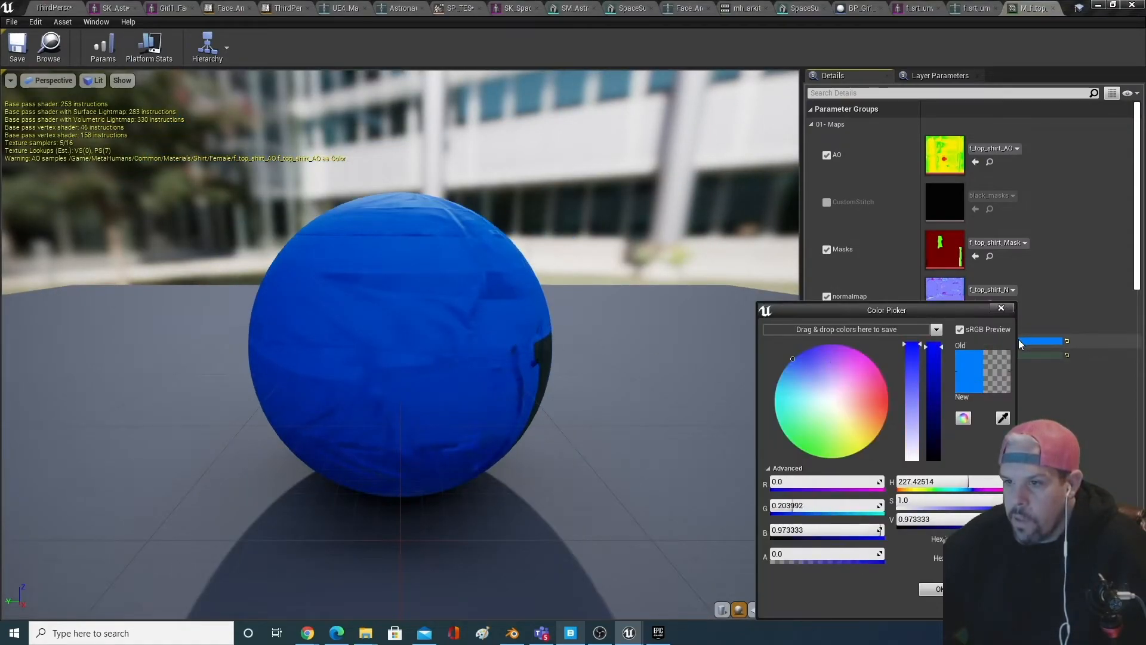
left_click_drag(921, 348, 920, 442)
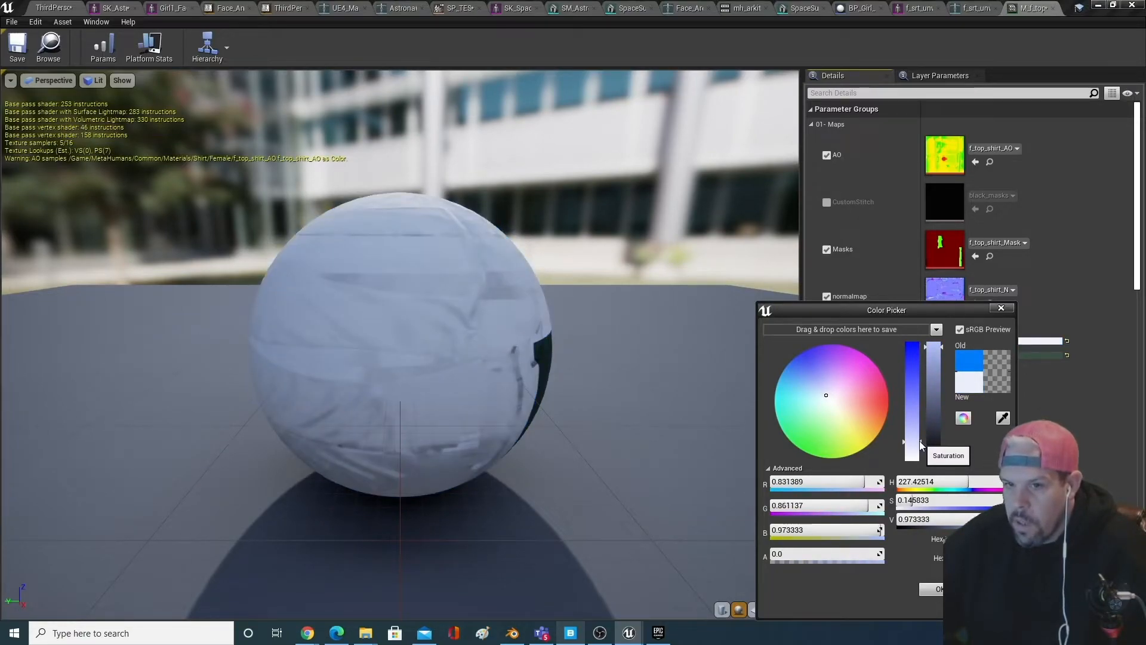
left_click(17, 48)
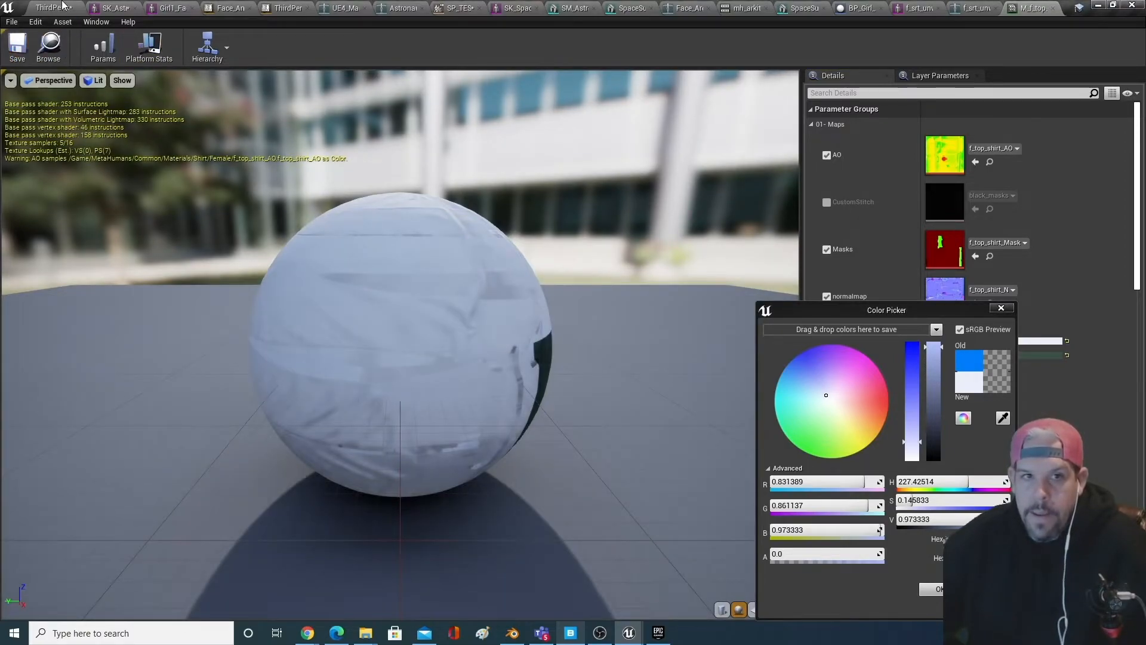
- Return to the level and inspect the recoloured shirt inside the BP_Girl_SpaceSuit actor's helmet from near and far
left_click(63, 7)
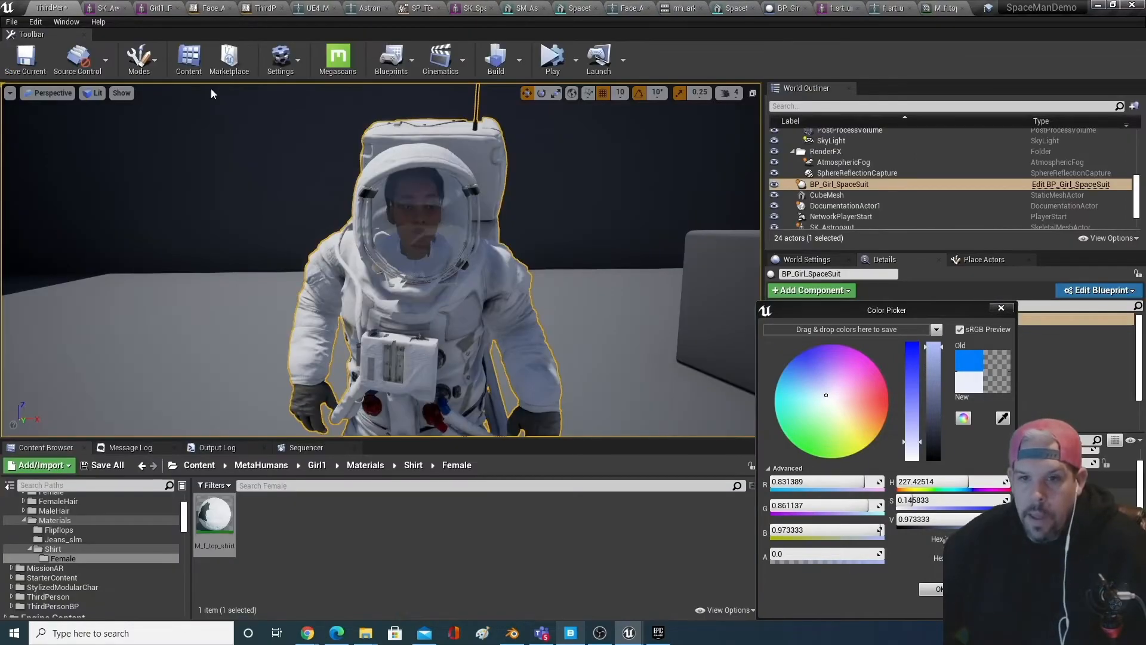
left_click_drag(498, 306, 497, 185)
left_click_drag(413, 302, 411, 418)
mouse_move(415, 273)
left_mouse_down()
mouse_move(404, 212)
mouse_move(395, 270)
left_mouse_up()
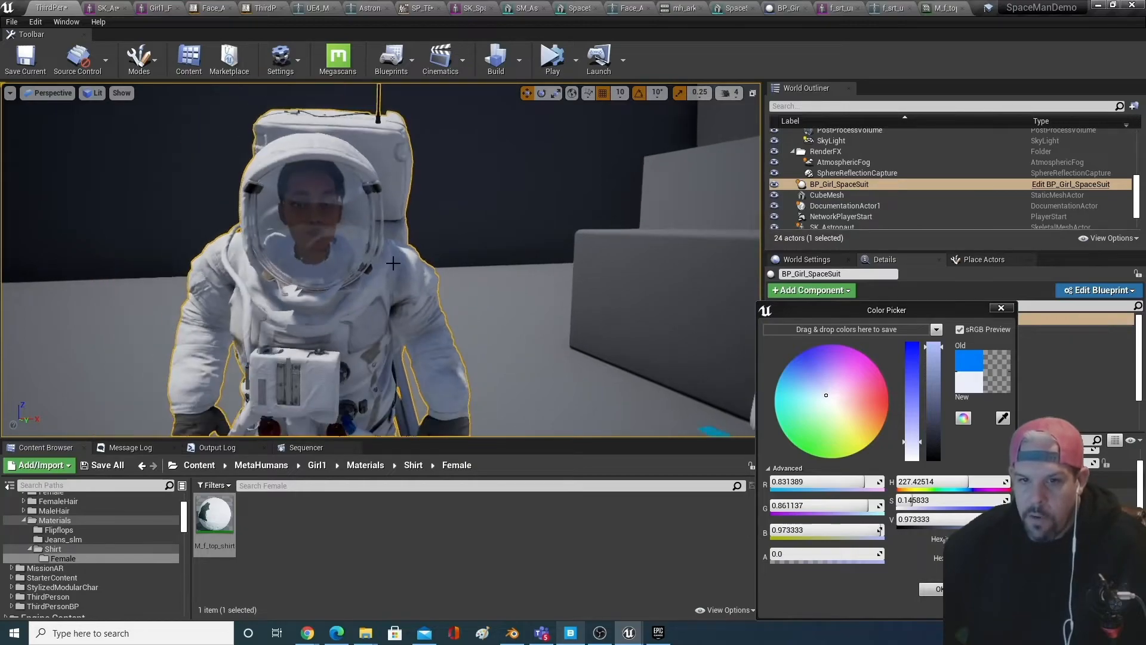
left_click_drag(300, 282, 301, 335)
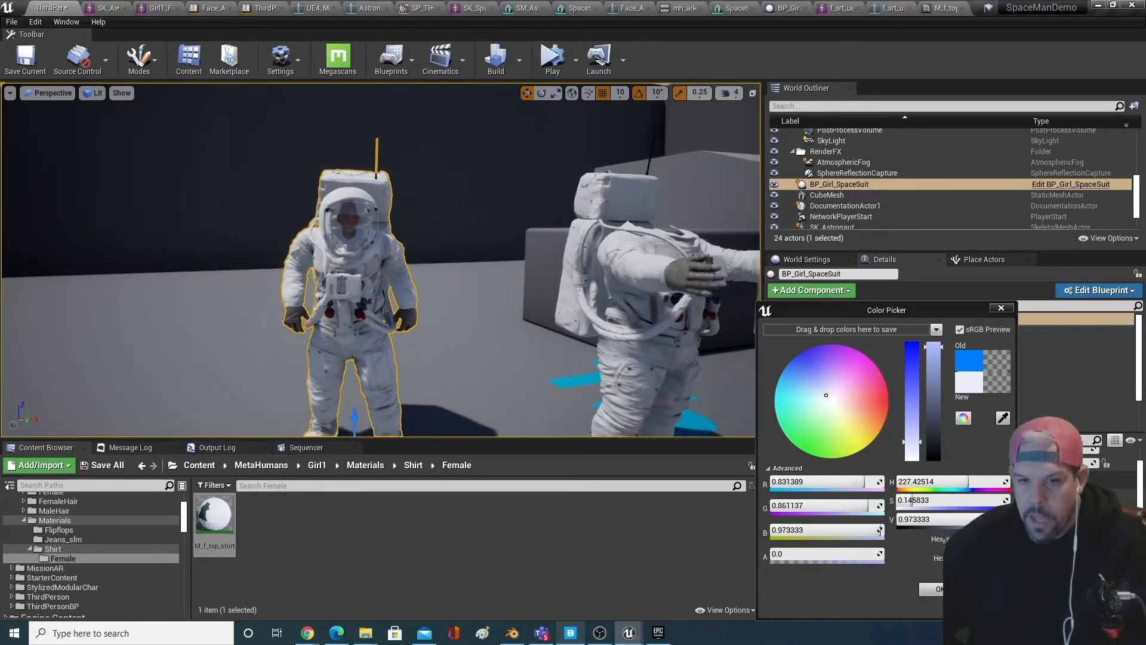
left_click_drag(307, 272, 9, 304)
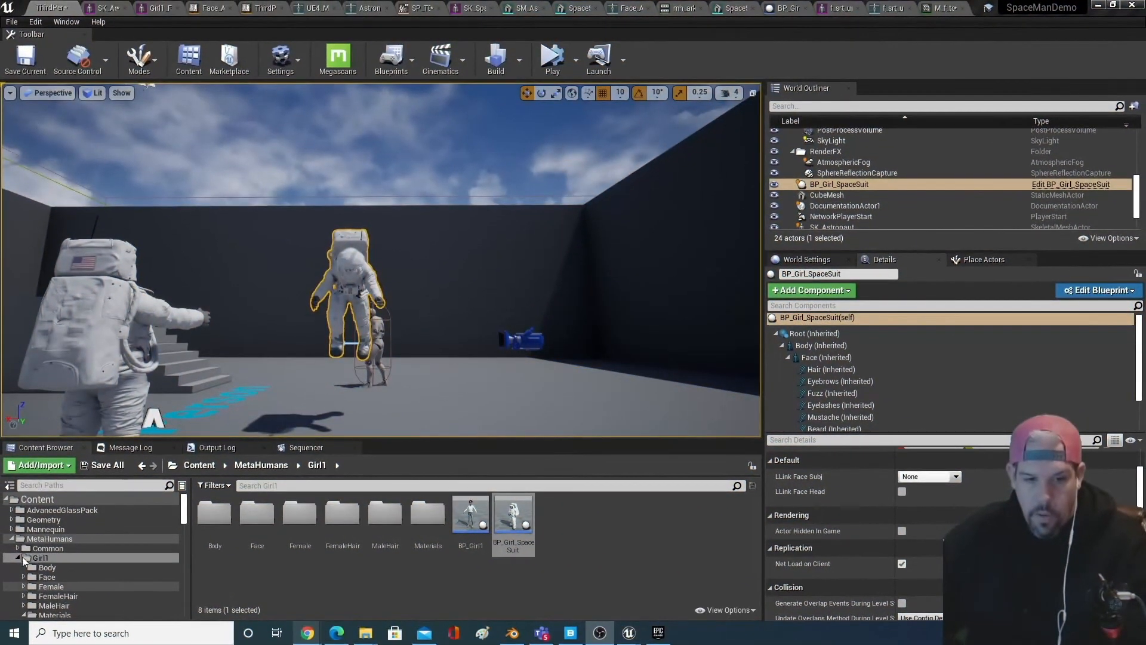
- Collapse the MetaHumans folder and display the contents of the ThirdPersonBP Blueprints folder
left_click(11, 540)
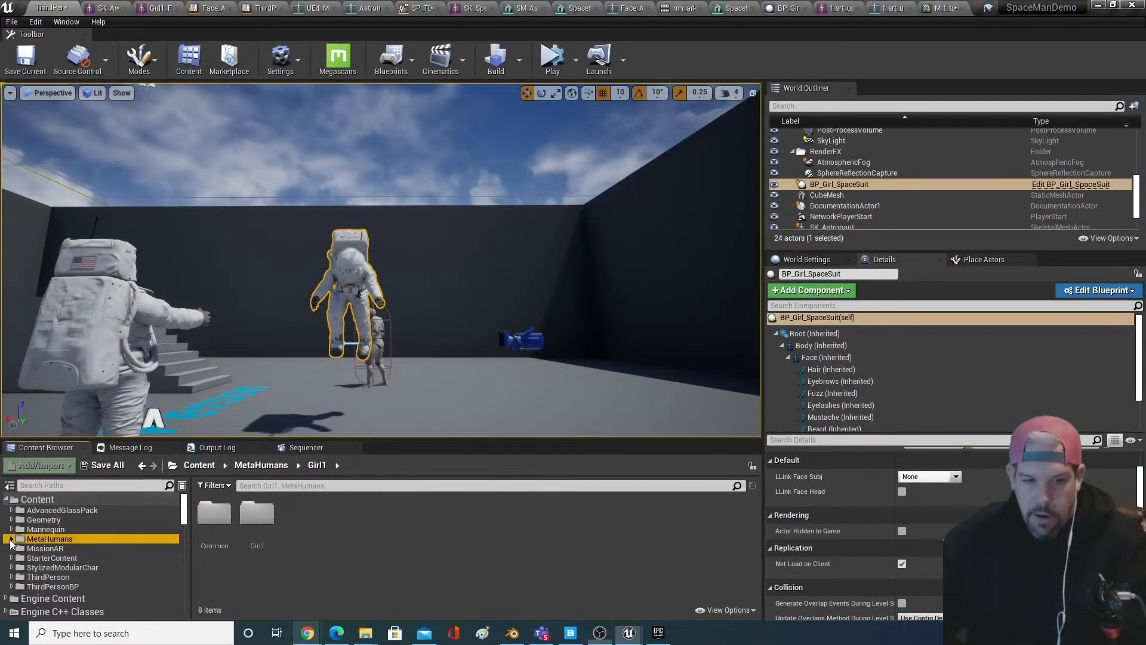
left_click(84, 587)
double_click(84, 586)
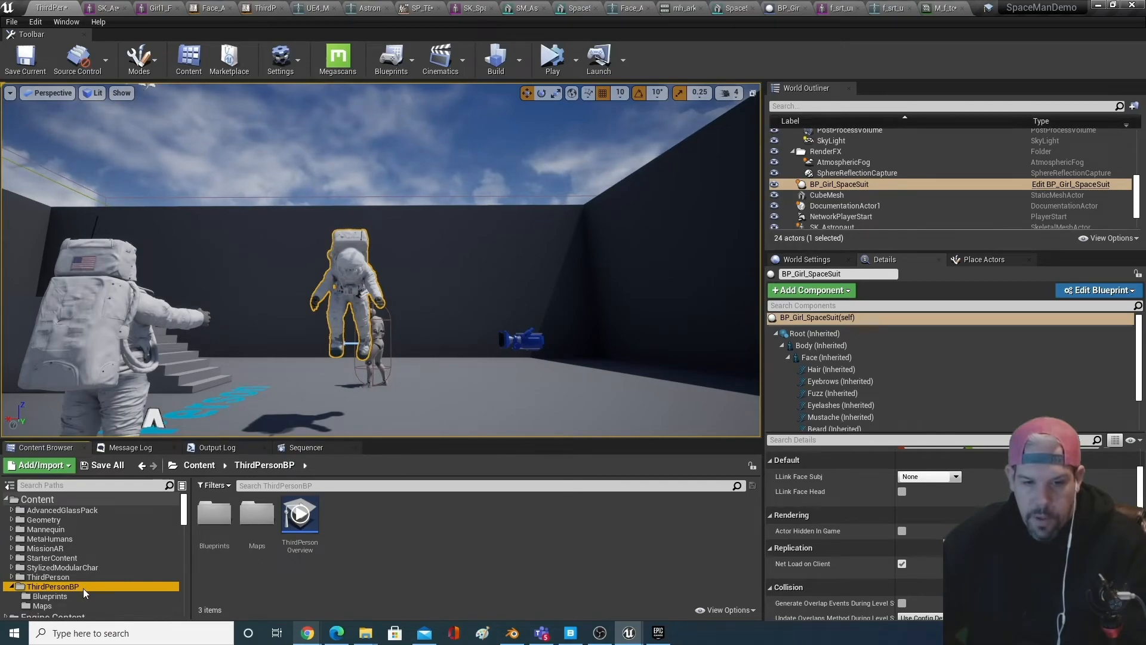
left_click(79, 595)
- Duplicate the ThirdPersonCharacter blueprint and name the copy ThirdPersonCharacter_Space
right_click(199, 515)
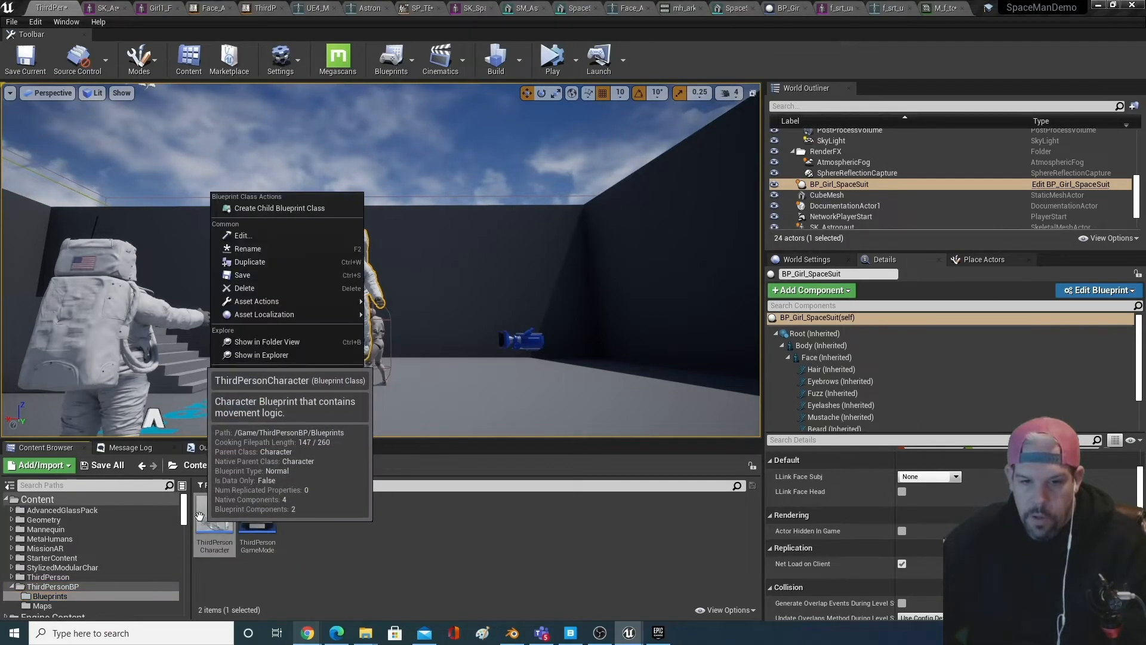
left_click(305, 263)
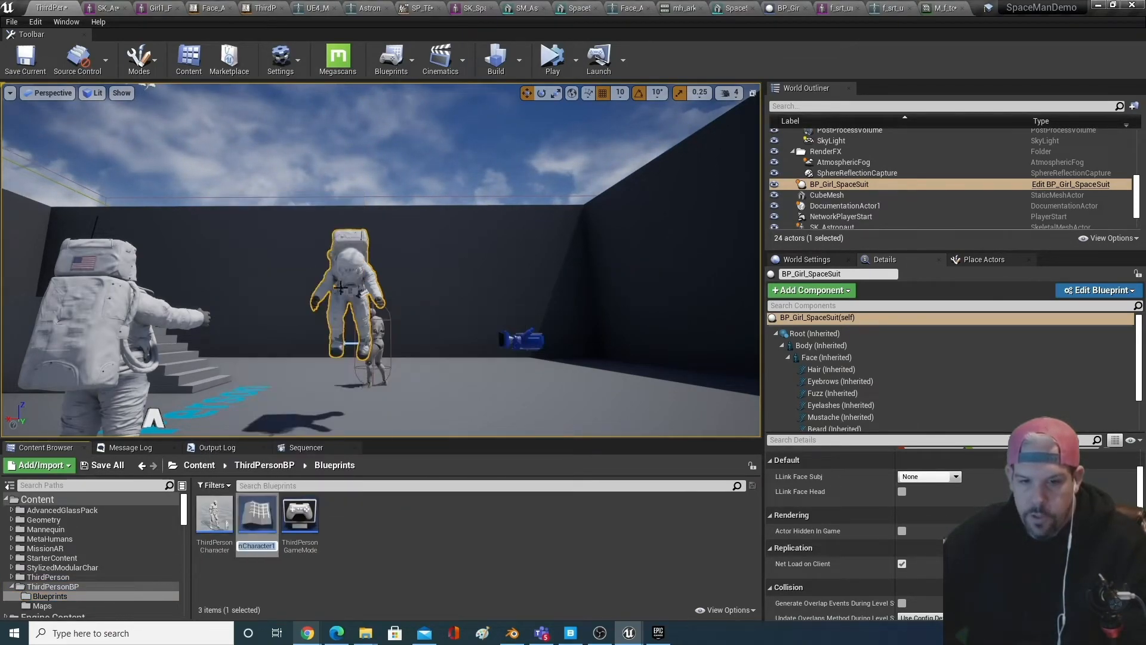
type("ThisP")
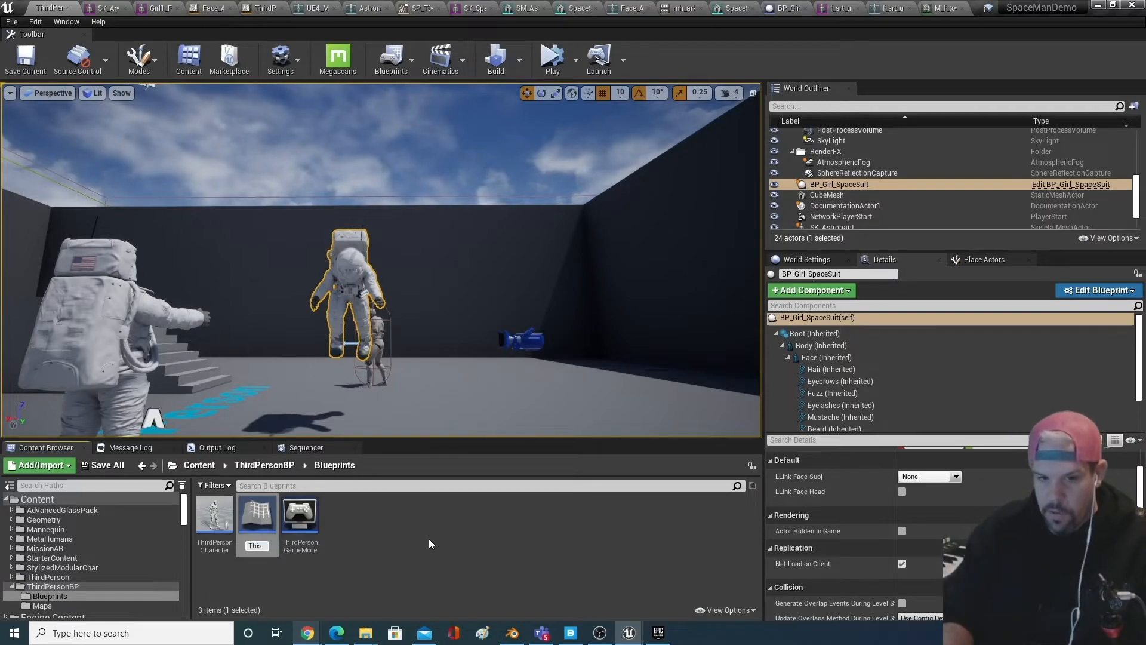
key("BackSpace")
key("BackSpace")
type("rdPerson")
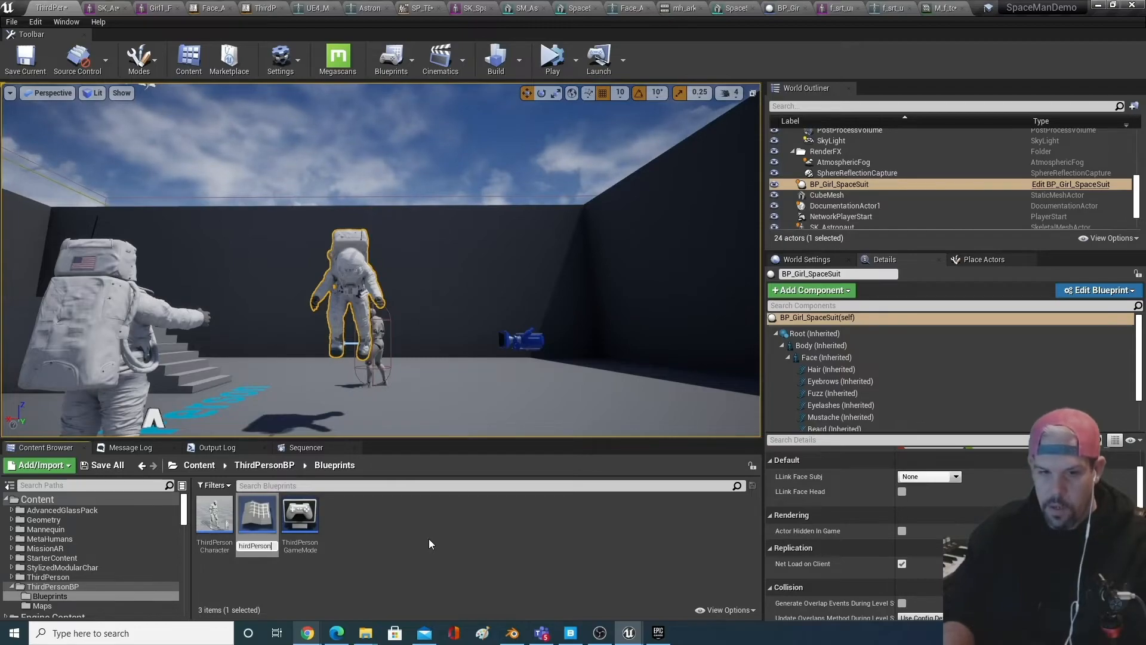
type("Character_")
type("Space")
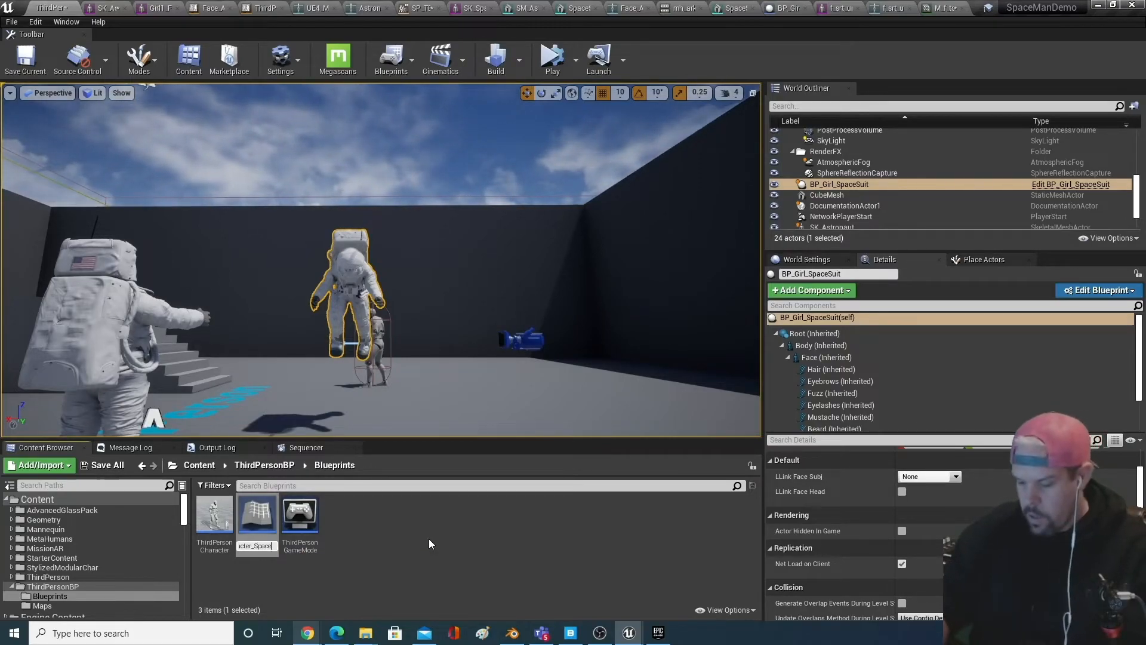
key("Return")
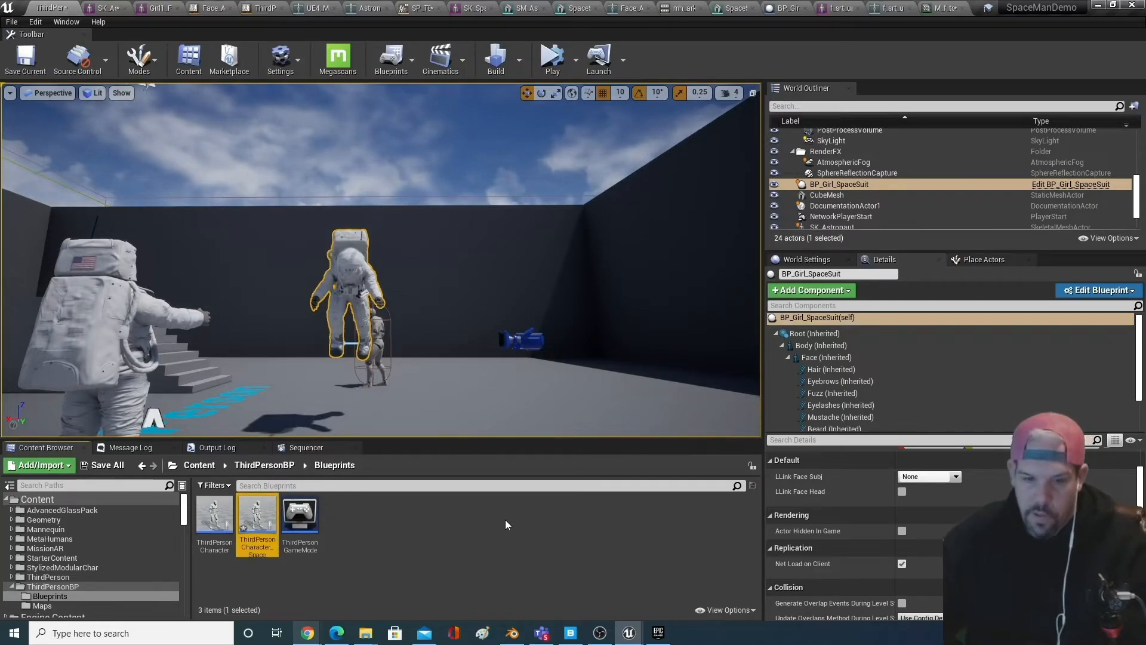
- Open the ThirdPersonCharacter_Space blueprint for editing and display its character in the 3D preview
double_click(251, 523)
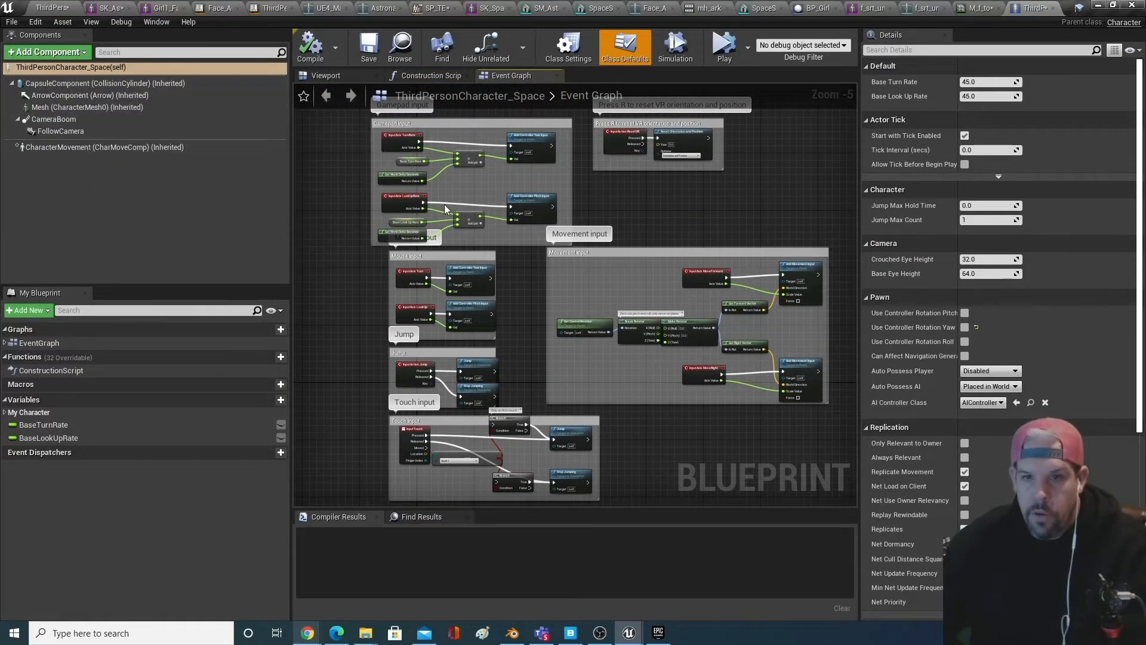
left_click(339, 74)
middle_click_drag(586, 350, 521, 316)
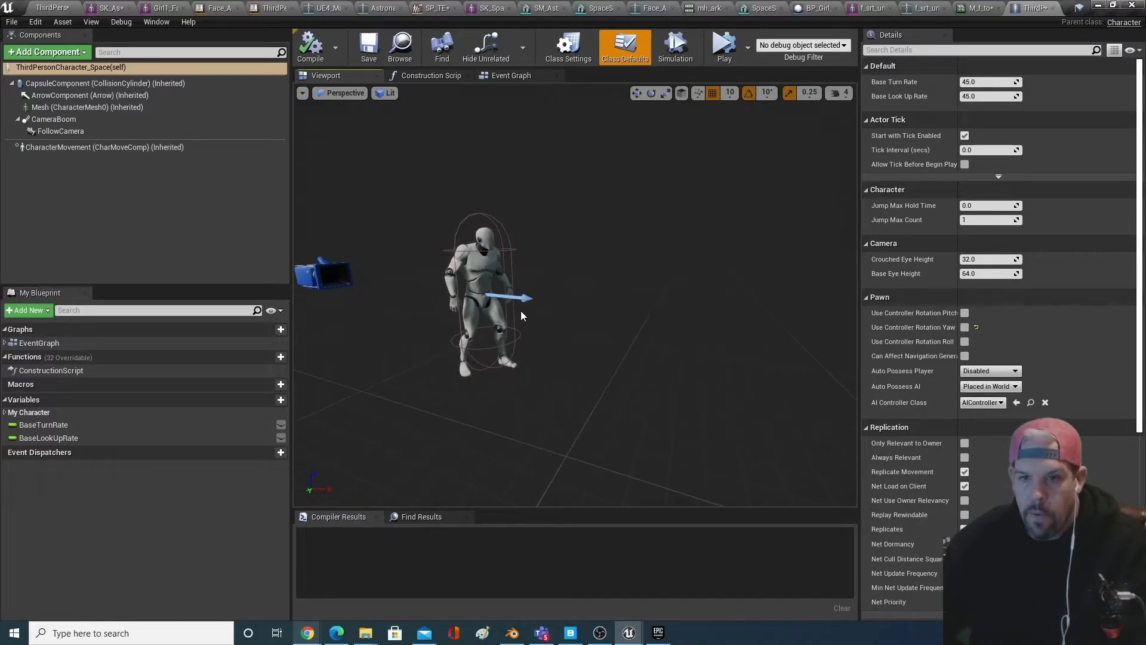
- Assign SK_Astronaut as the skeletal mesh of the character's inherited Mesh component
left_click(480, 267)
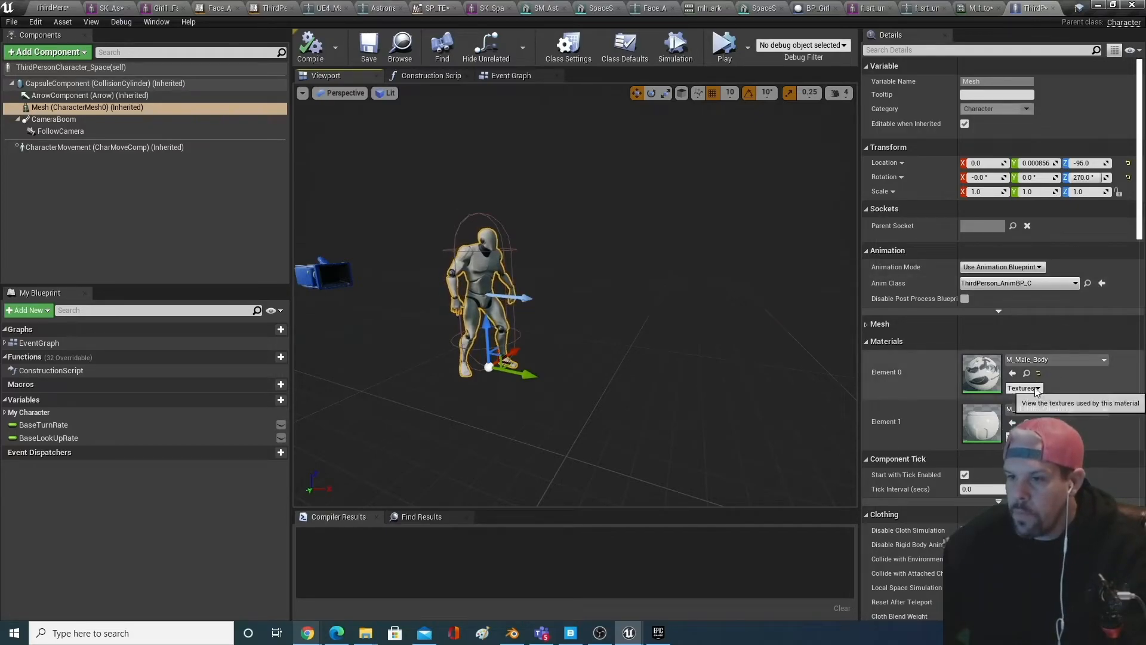
left_click(80, 109)
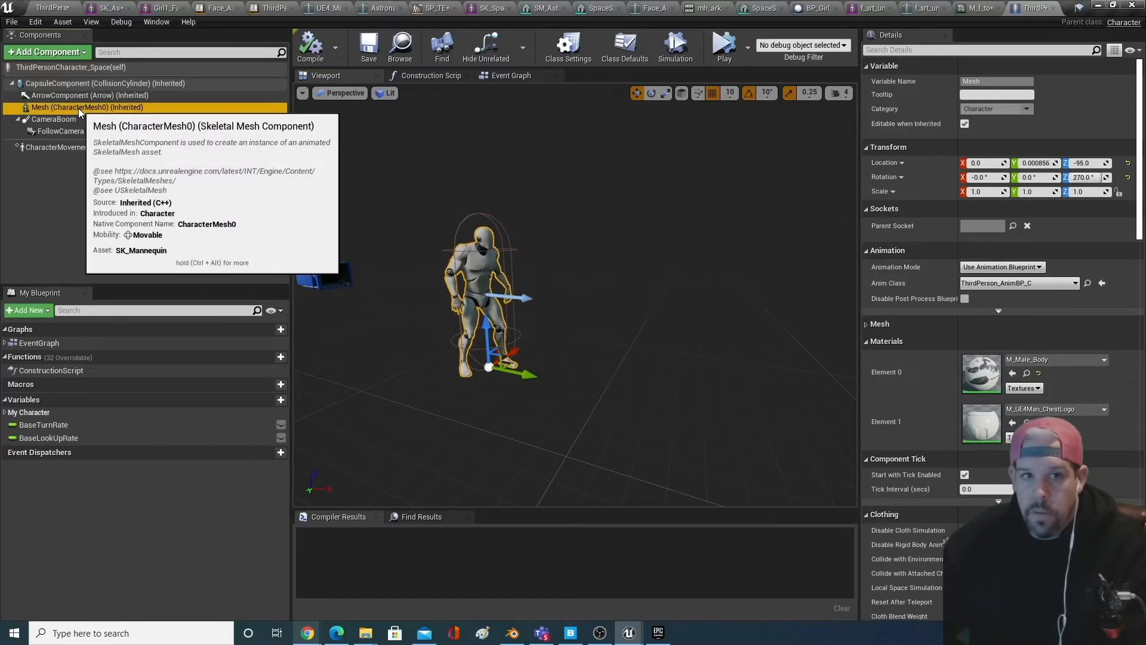
left_click(879, 323)
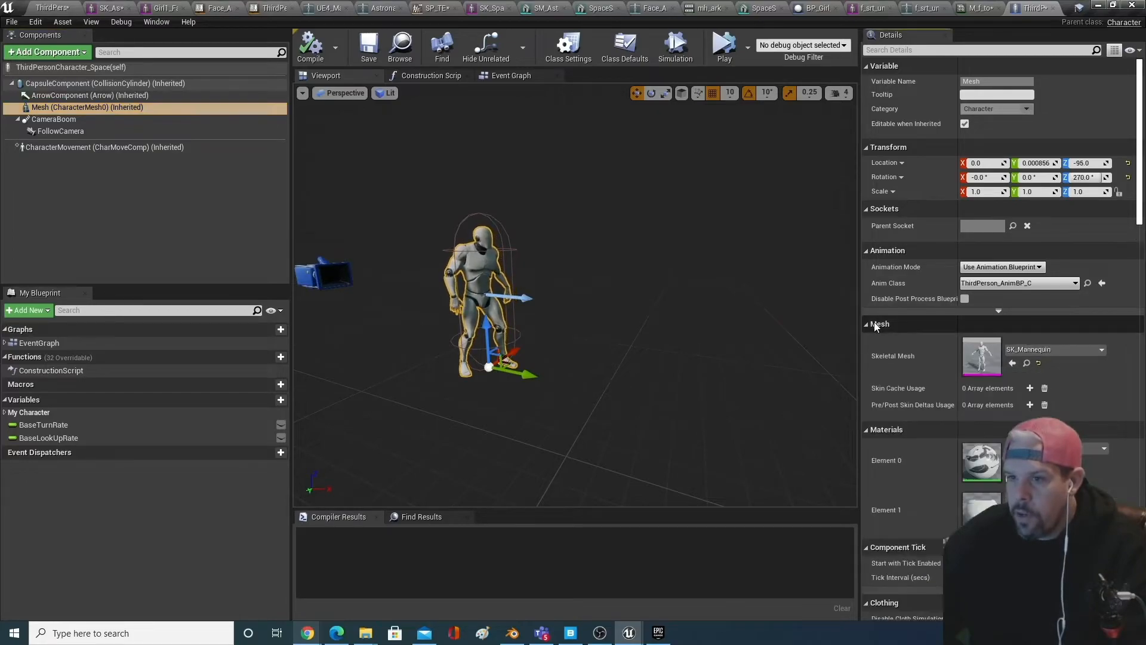
left_click(1067, 352)
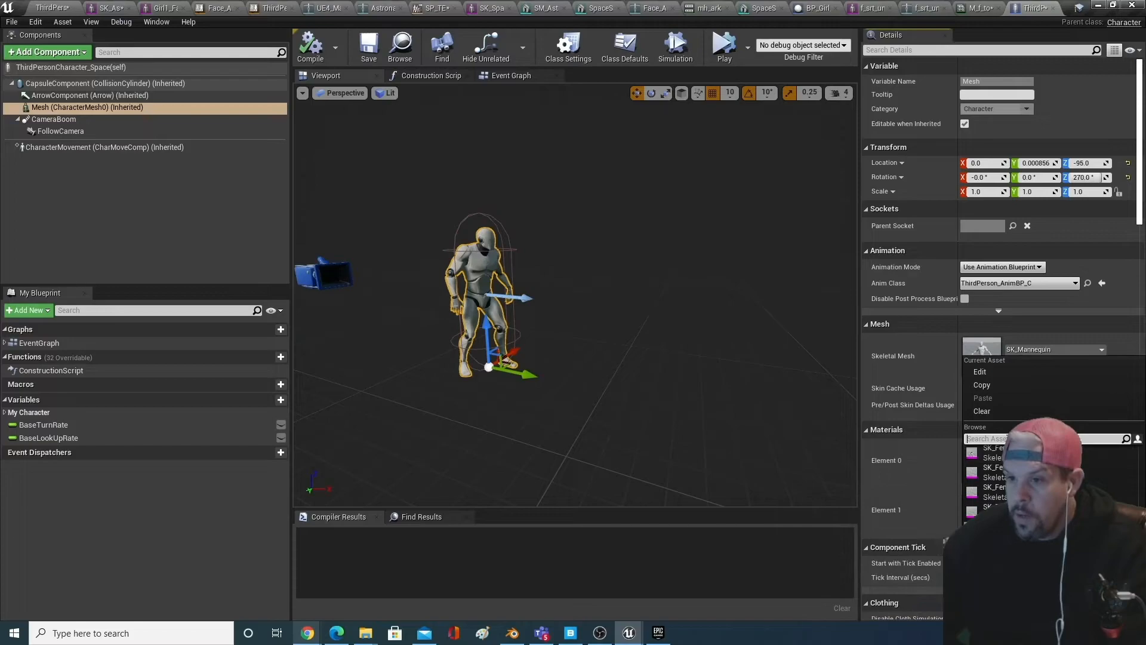
type("ast")
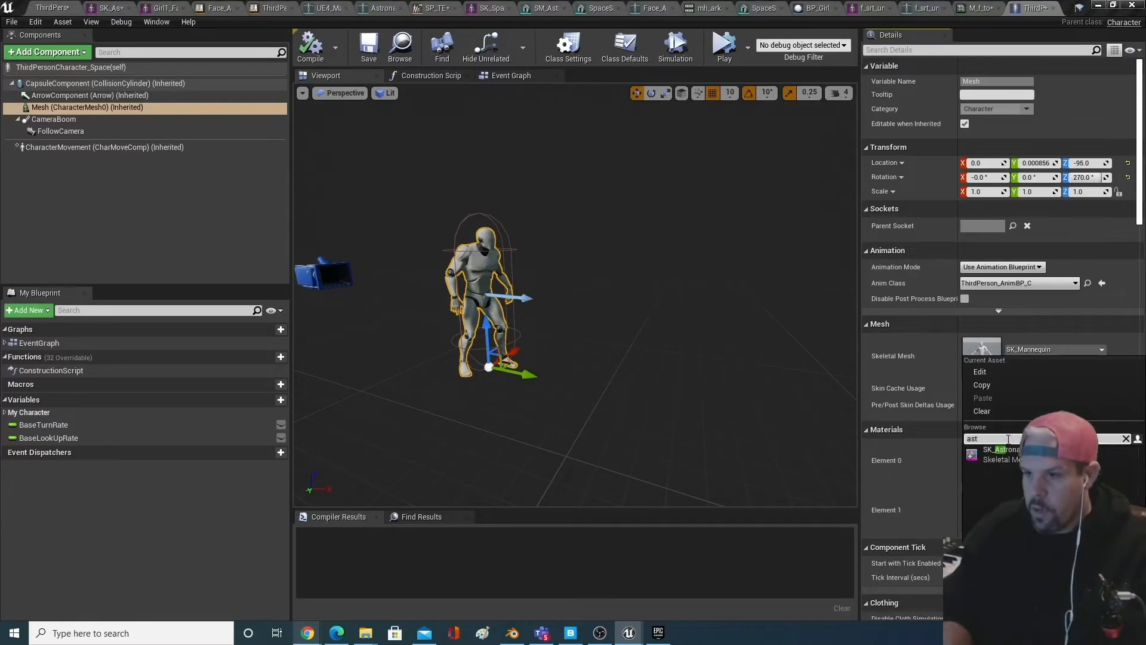
left_click(1003, 454)
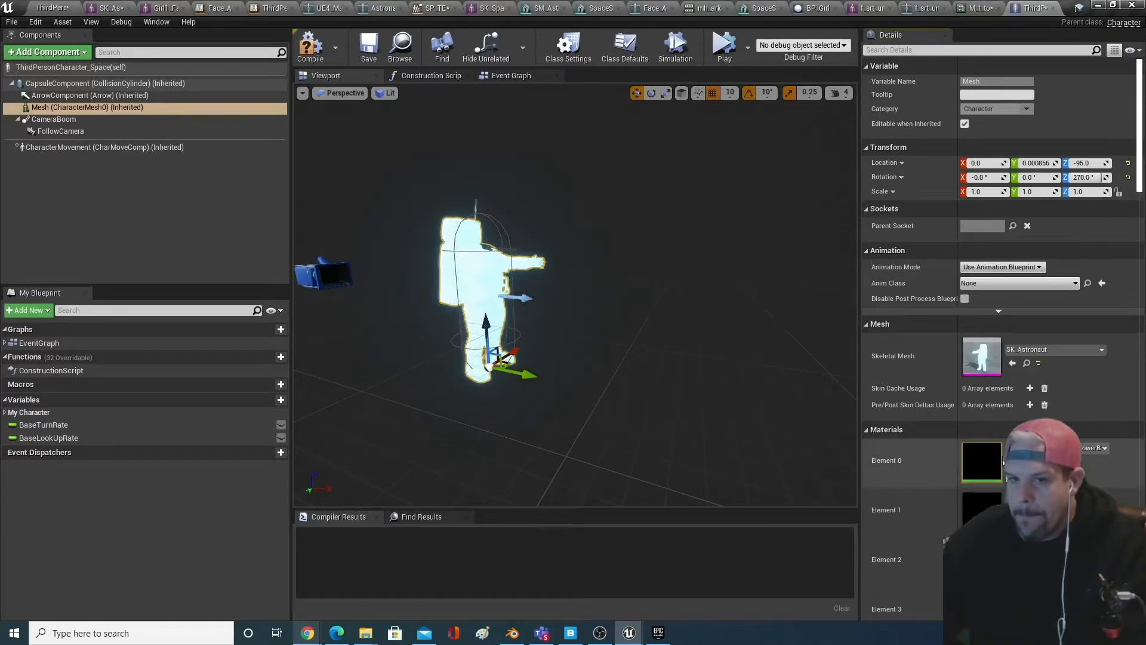
- Return to the SpaceManDemo project and float the BP_Girl_SpaceSuit blueprint in its own window over the ThirdPersonCharacter_Space editor
right_click_drag(659, 378, 627, 383)
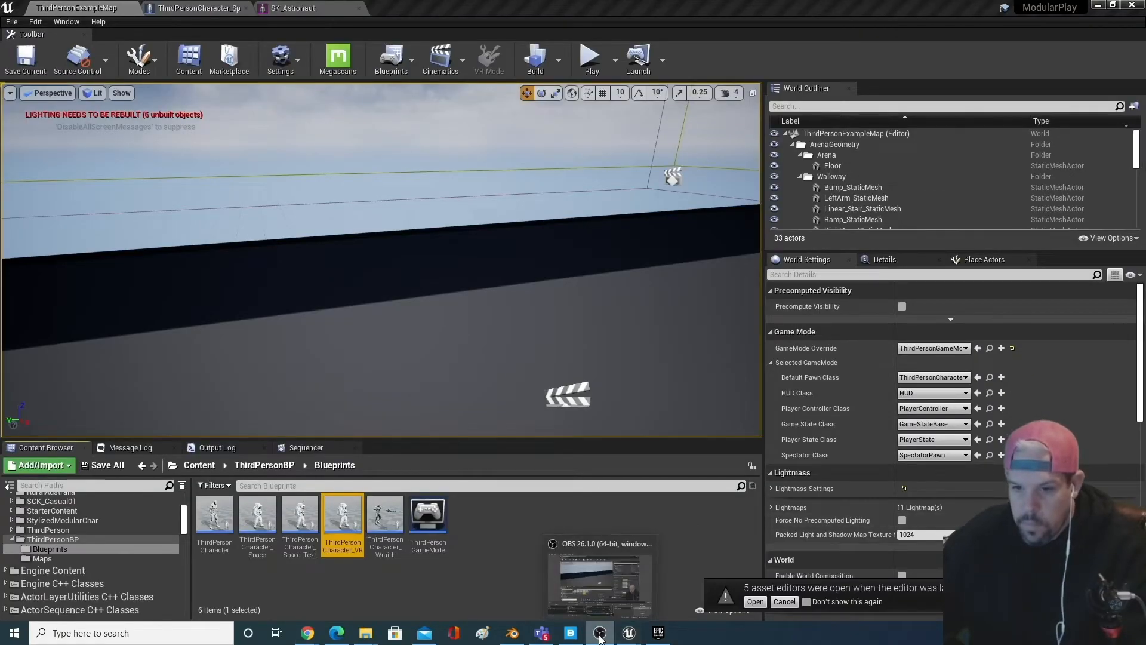
mouse_move(626, 633)
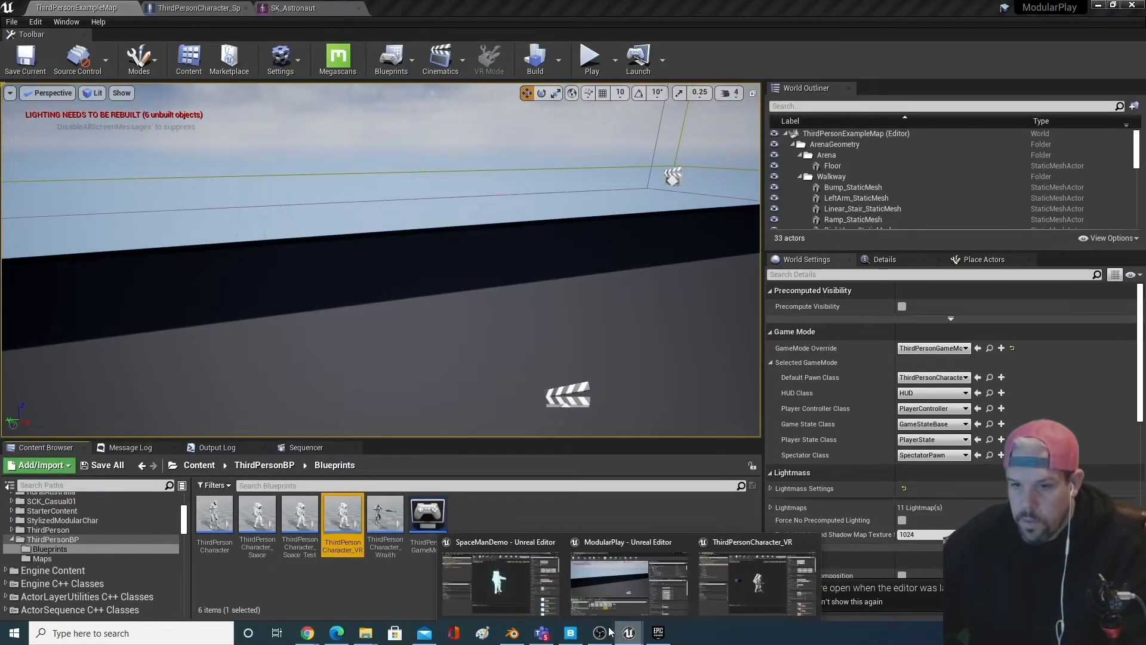
left_click(517, 588)
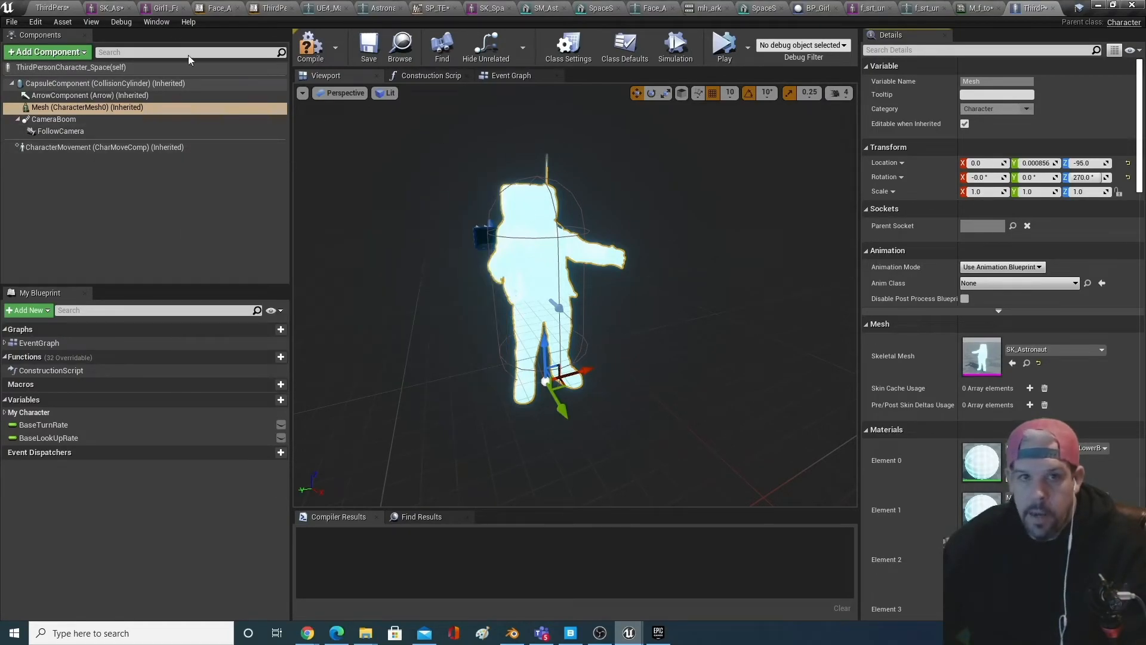
left_click(826, 8)
left_click_drag(827, 8, 792, 172)
- Copy BP_Girl_SpaceSuit's Face component under the character's Mesh and its Hair groom under Face, naming them Face and Hair
left_click(800, 271)
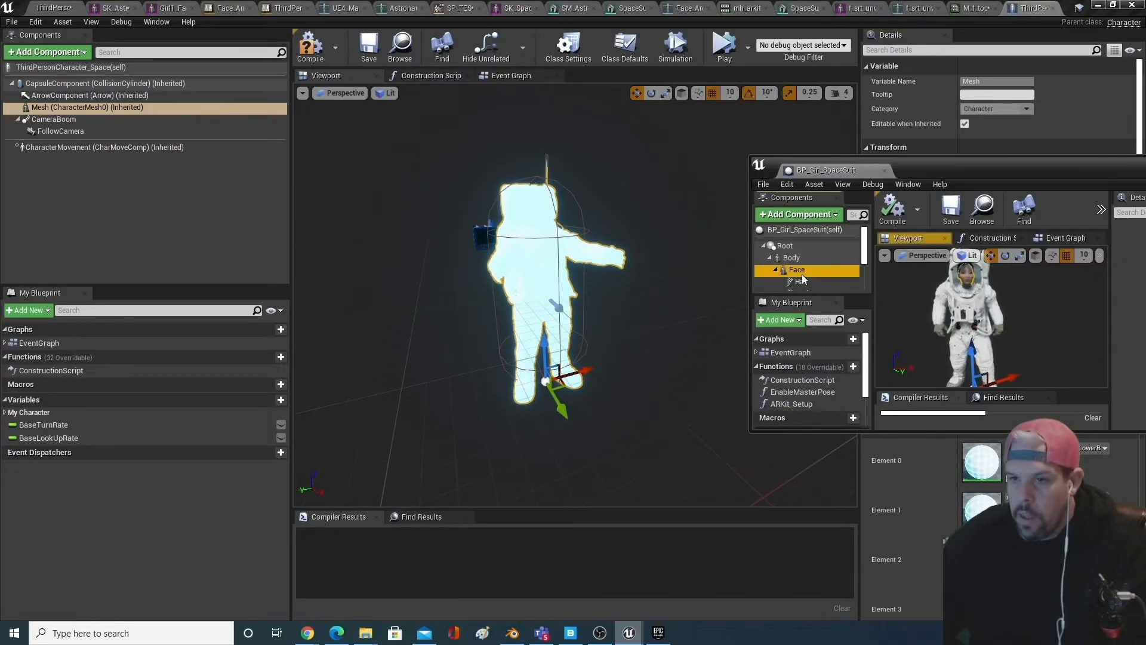
left_click_drag(803, 277, 59, 108)
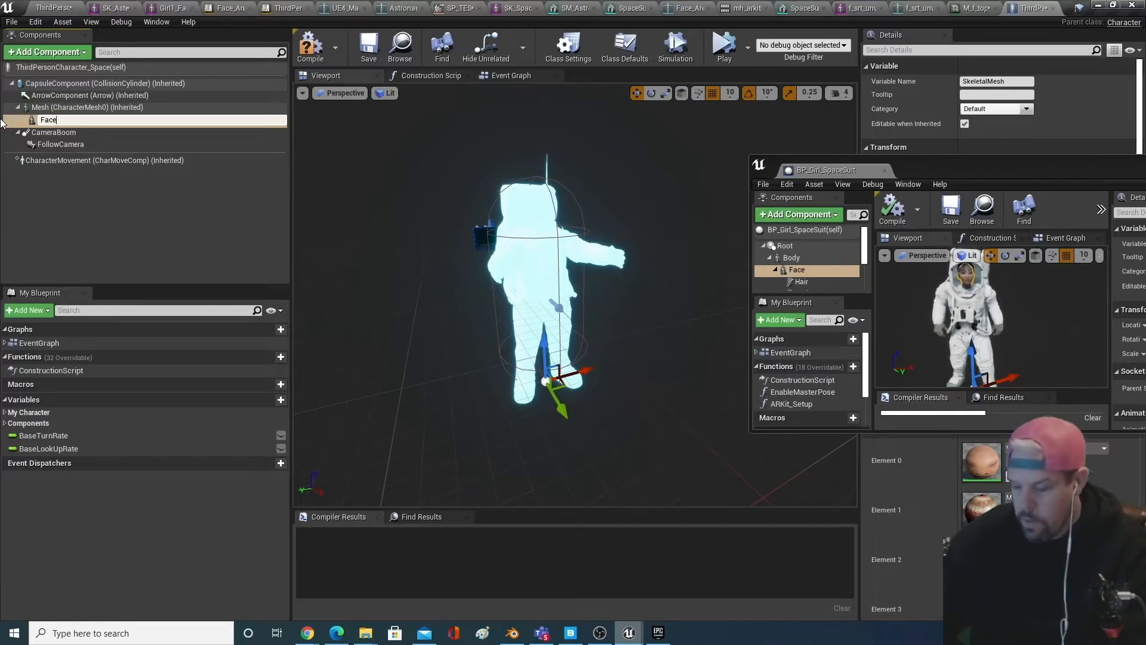
key("Return")
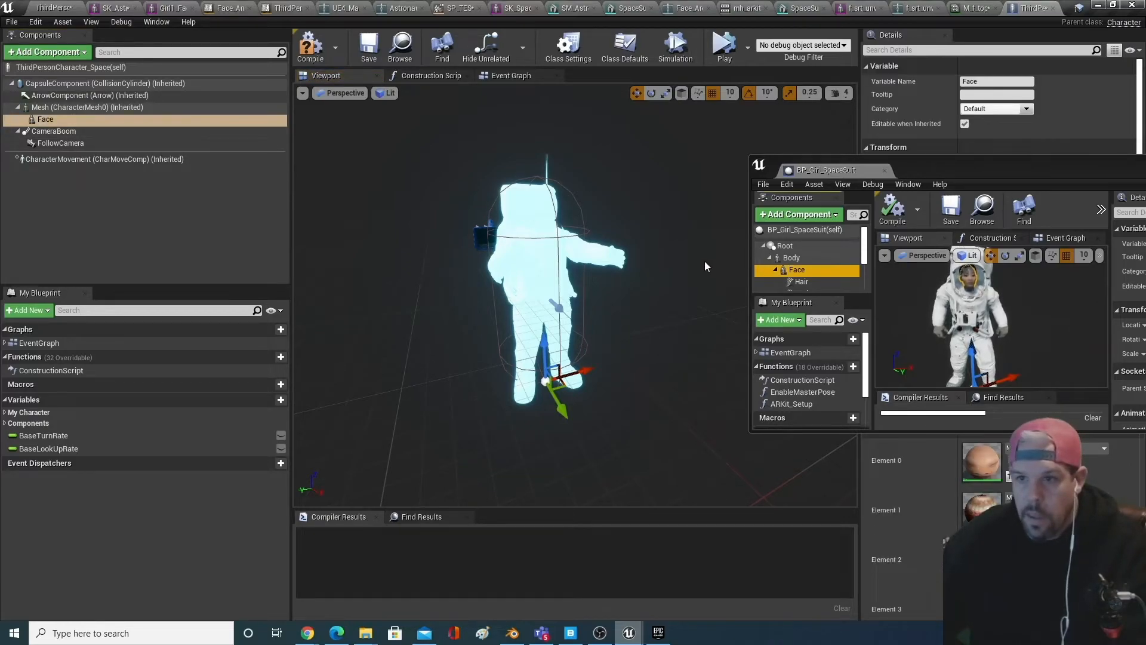
left_click(801, 281)
left_click_drag(308, 225, 56, 121)
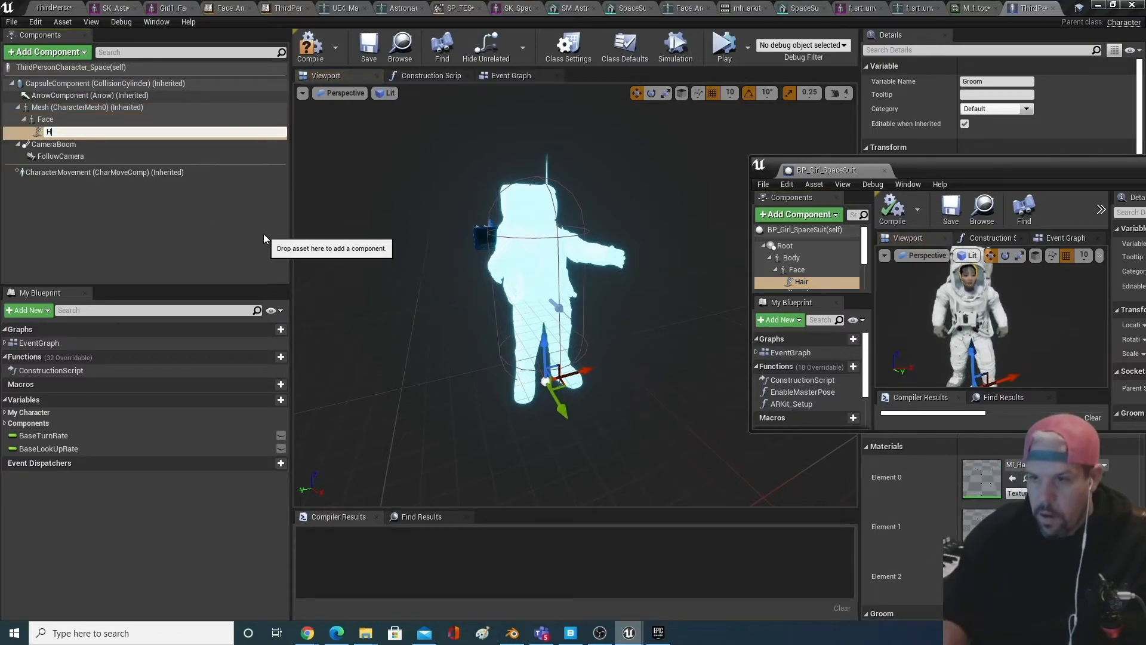
key("Return")
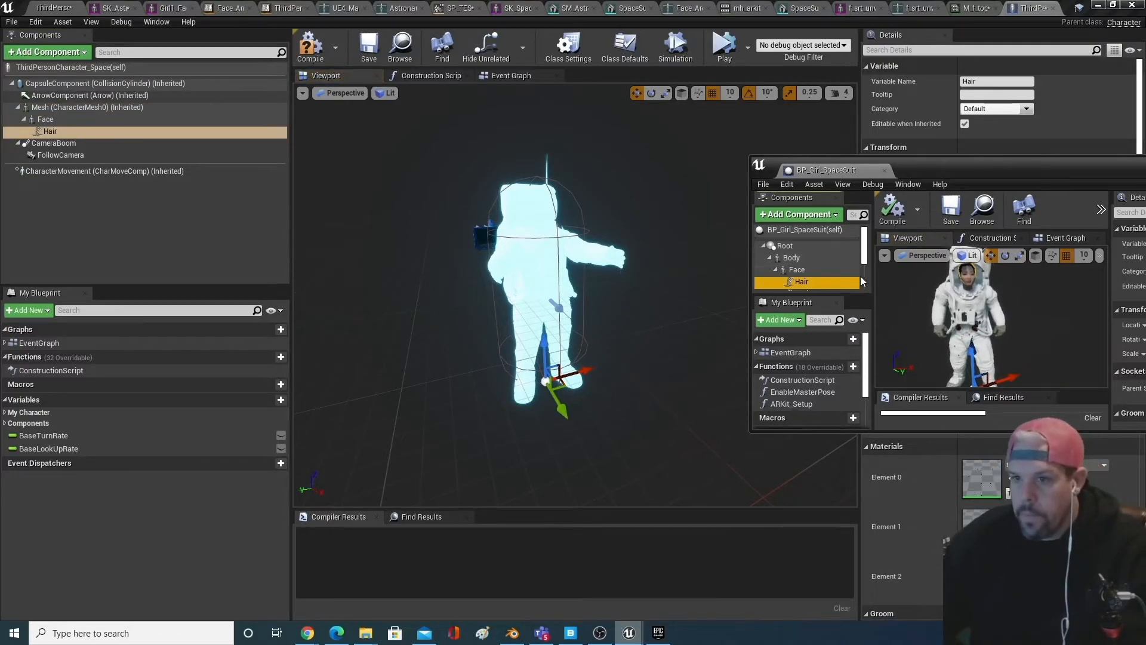
- Copy the Eyebrows, Fuzz, Eyelashes and Mustache grooms from BP_Girl_SpaceSuit under the character's Face component, keeping their original names
scroll(802, 258, "down", 2)
left_click_drag(802, 258, 47, 121)
type("Eyebrows")
key("Return")
left_click_drag(804, 269, 54, 127)
left_click_drag(811, 241, 53, 129)
left_click(789, 255)
left_click_drag(790, 256, 89, 122)
type("Mustache")
key("Return")
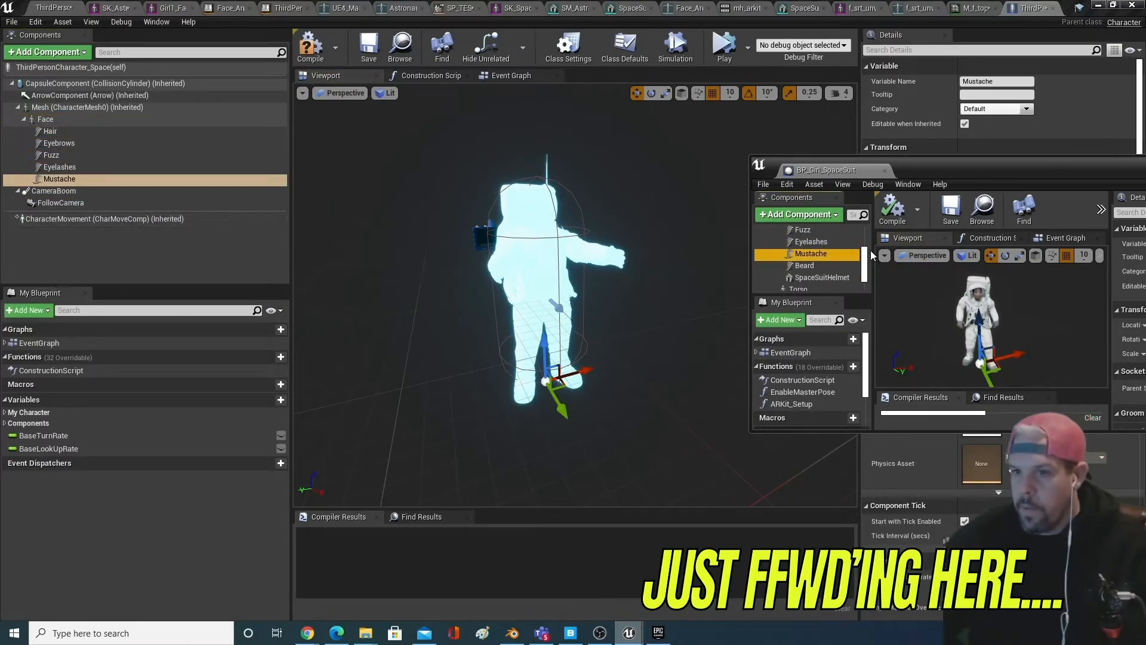
- Copy the Beard groom and the helmet mesh from BP_Girl_SpaceSuit under the character's Face component, naming them Beard and SpaceSuitHelmet
left_click_drag(800, 266, 162, 123)
type("Ba")
key("BackSpace")
type("eard")
key("Return")
left_click_drag(828, 280, 64, 120)
type("SpaceSuyiHelmet")
key("Return")
scroll(807, 245, "down", 2)
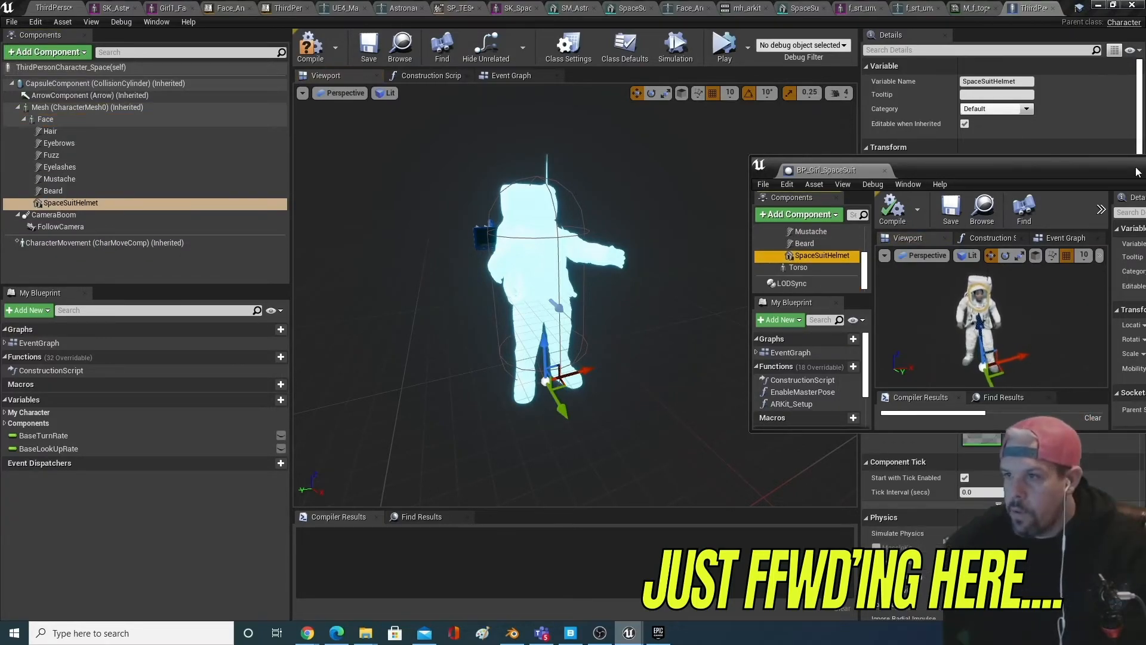
- Dock the BP_Girl_SpaceSuit blueprint back with the other open editors, and compile and save ThirdPersonCharacter_Space
left_click_drag(826, 170, 1035, 9)
left_click(978, 8)
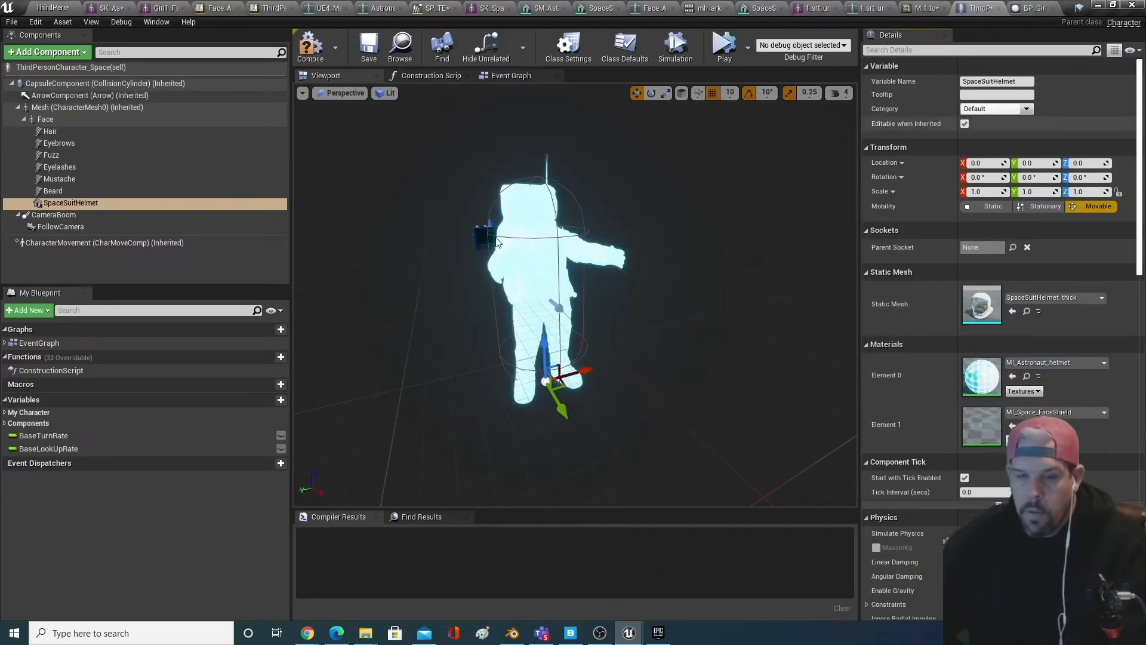
left_click(310, 47)
left_click(370, 48)
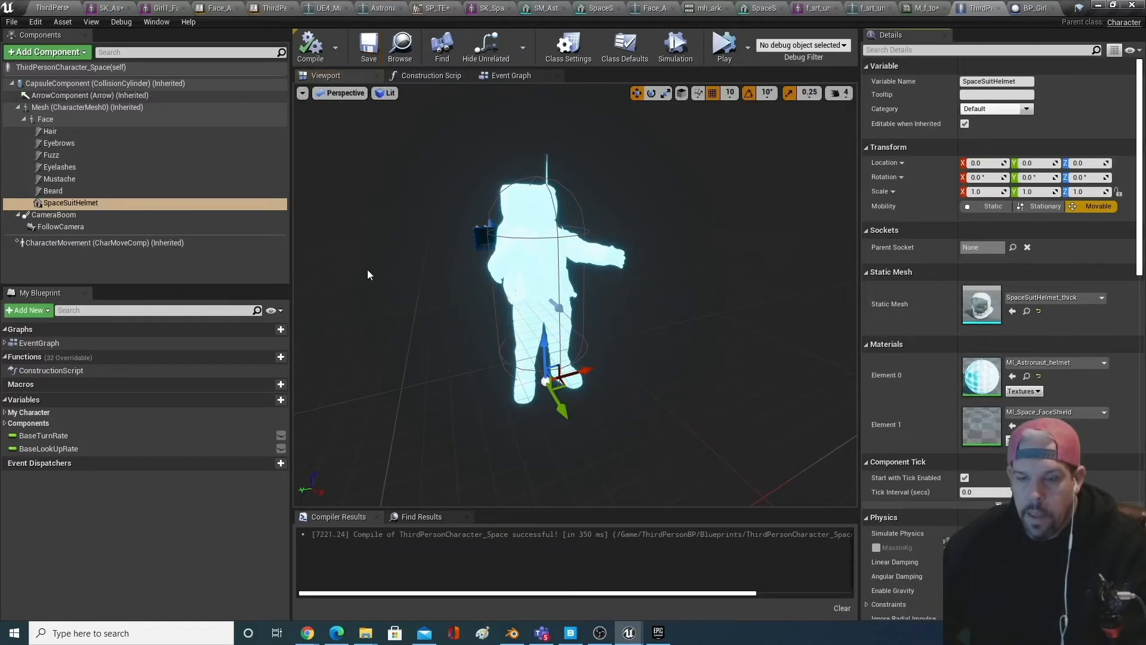
- Close and reopen the ThirdPersonCharacter_Space blueprint and display the assembled astronaut from the front in its 3D preview
left_click(994, 10)
left_click(57, 8)
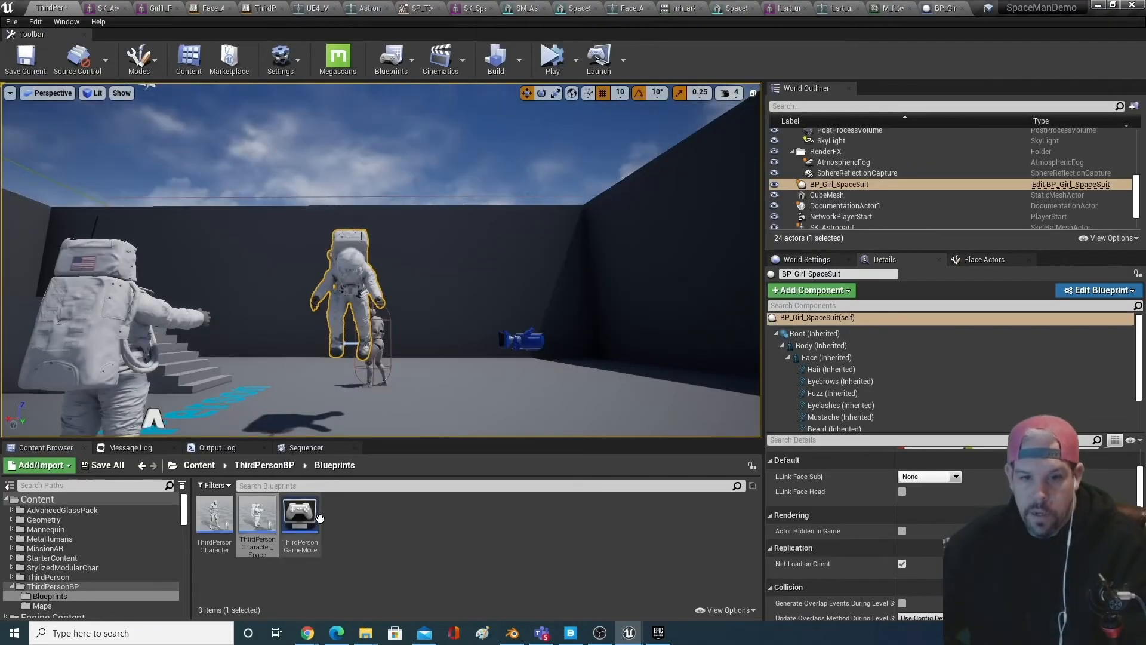
double_click(256, 523)
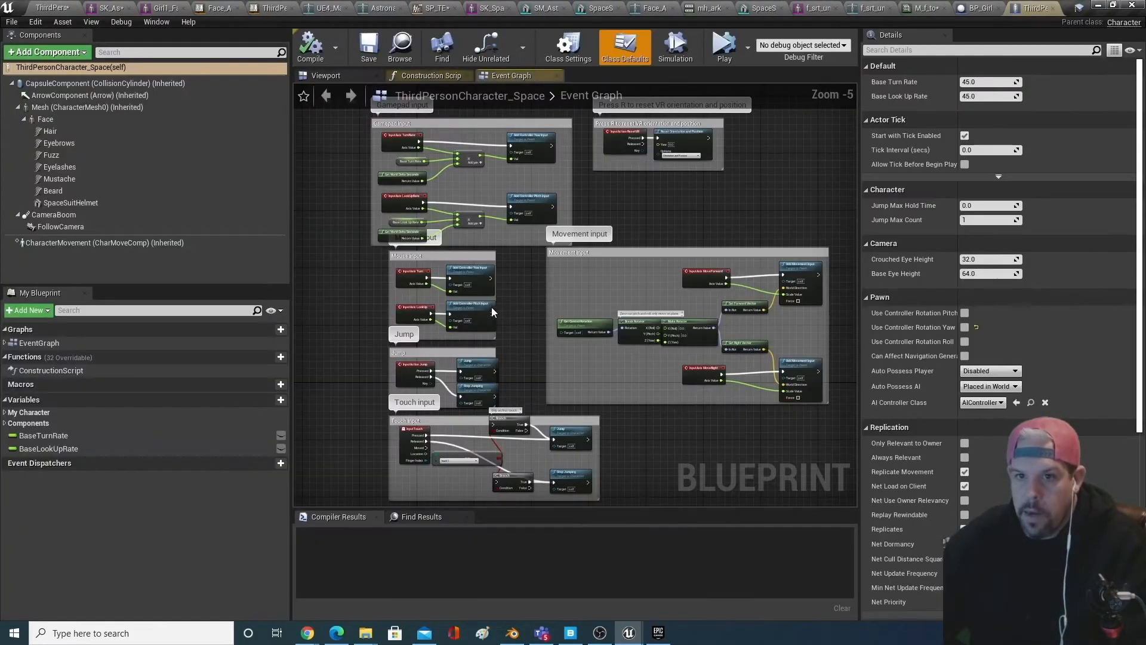
left_click(310, 77)
right_click_drag(579, 339, 370, 357)
right_click_drag(652, 357, 580, 355)
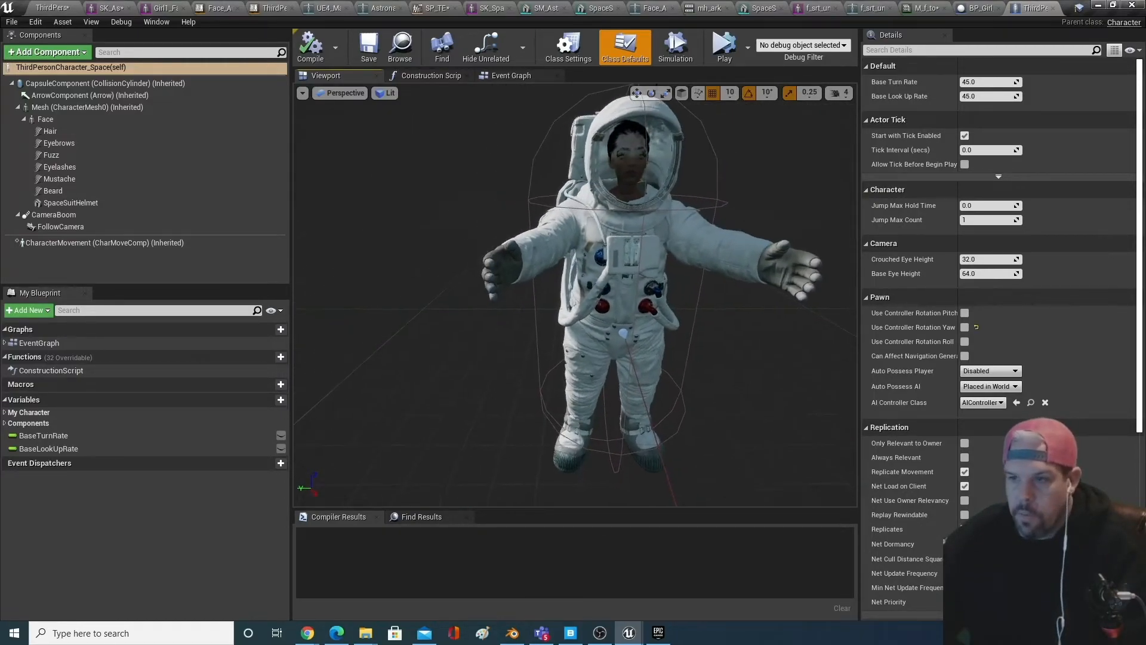
left_click(646, 351)
- Set the Anim Class of the character's inherited Mesh component to SP_TEST_ThirdPerson_AnimBP_C
left_click(80, 106)
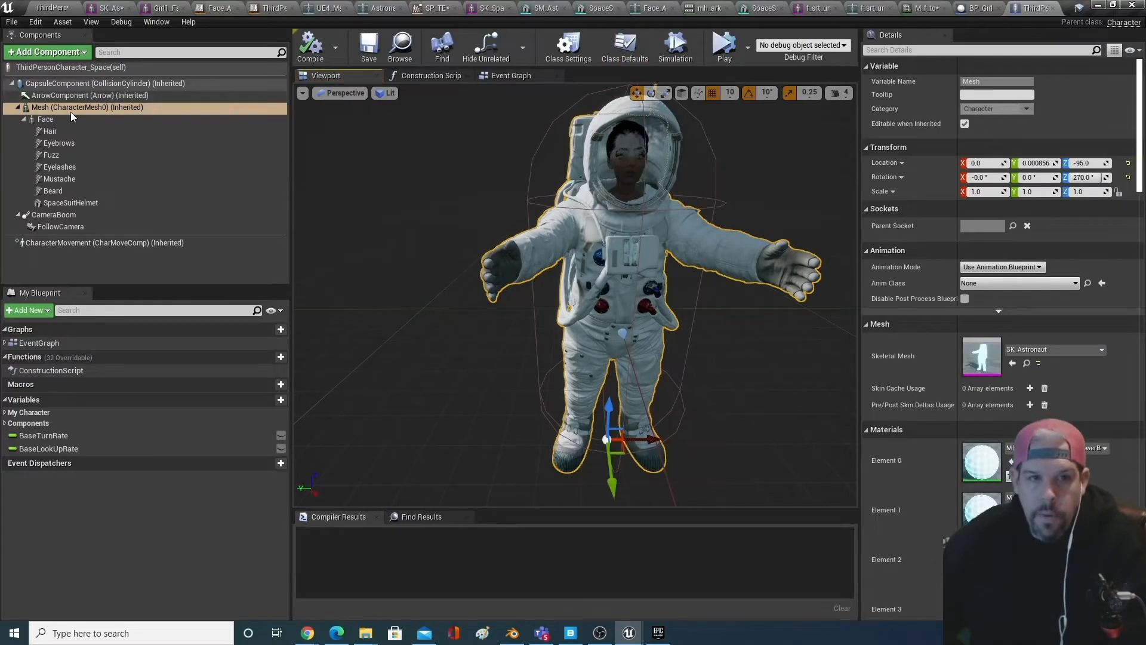
left_click(1015, 284)
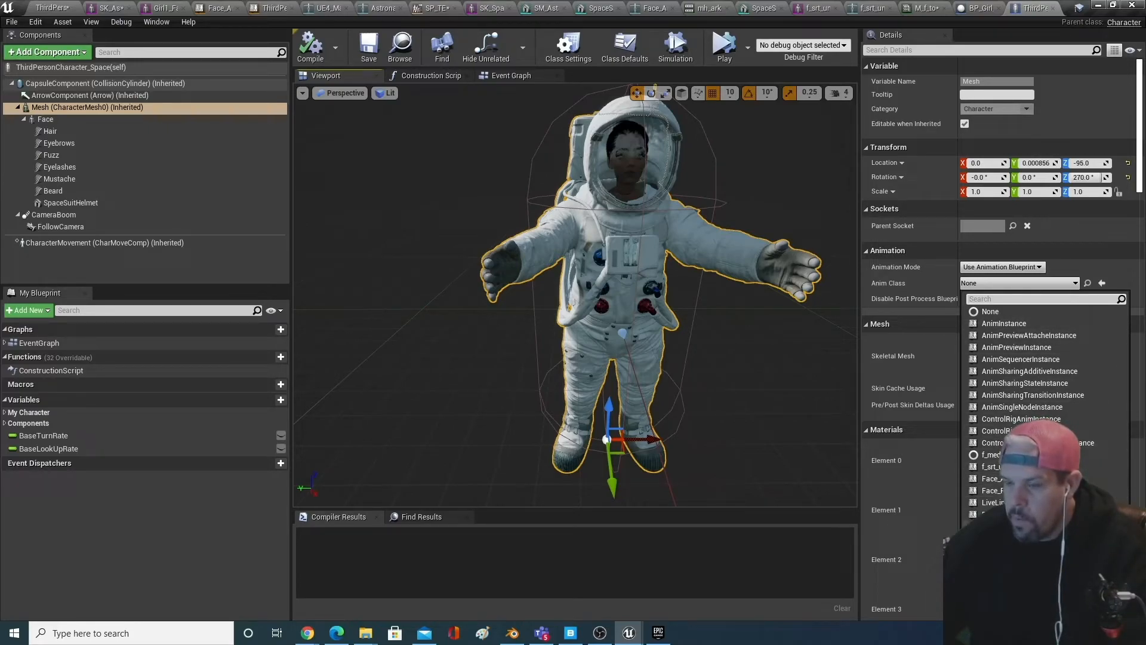
left_click(1015, 515)
right_click_drag(758, 318, 738, 349)
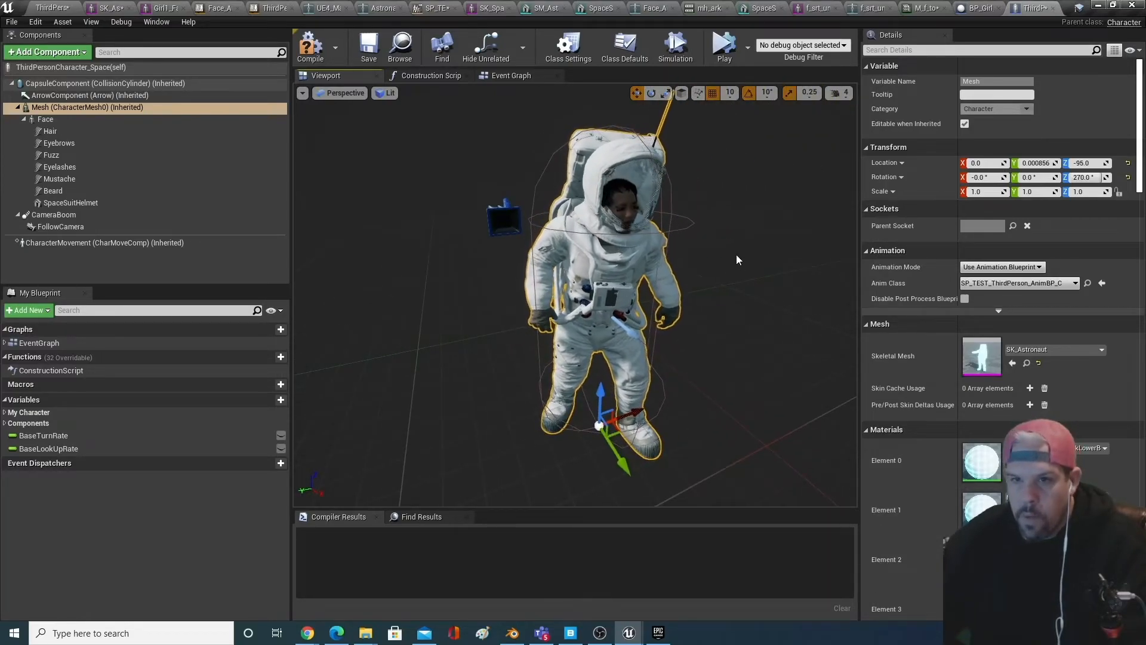
- Attach the SpaceSuitHelmet component to the headSocket parent socket and compile the blueprint
left_click(71, 203)
left_click(991, 247)
left_click(991, 247)
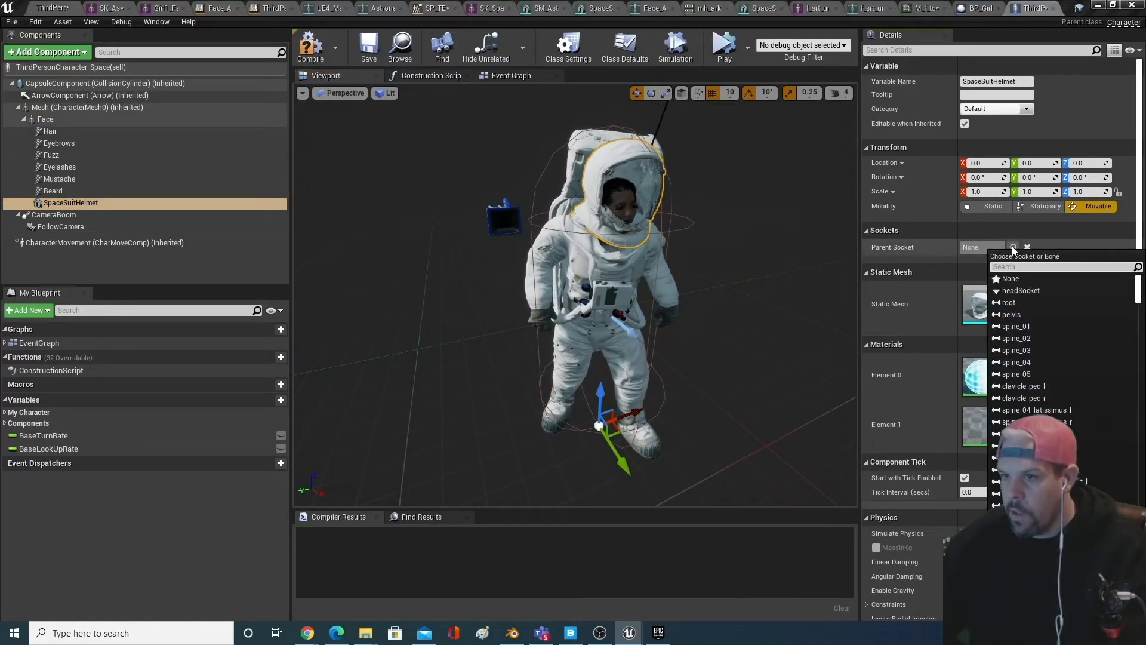
left_click(1023, 292)
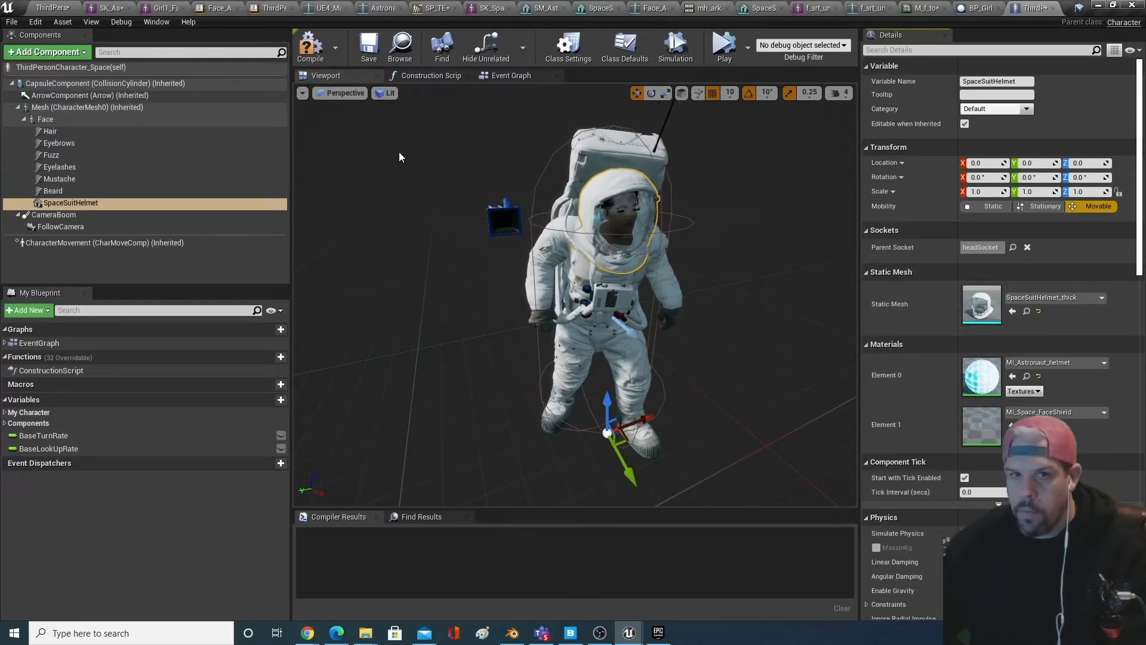
left_click(303, 51)
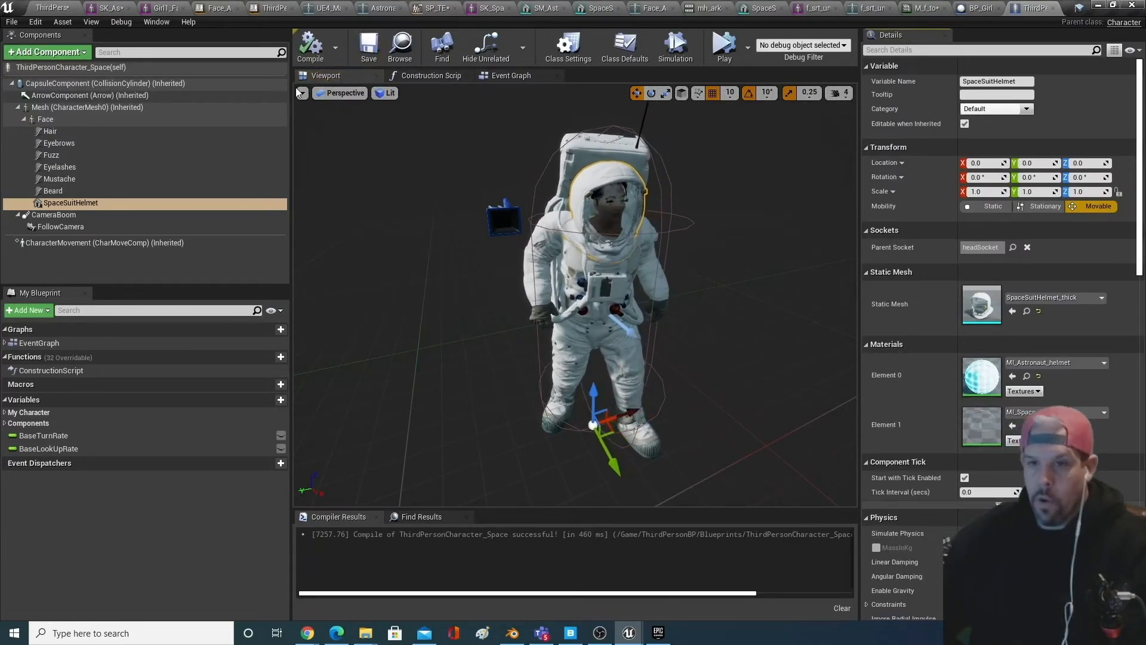
- Set the level's GameMode Override to ThirdPersonGameMode and choose a third-person character blueprint as its Default Pawn Class
left_click(58, 8)
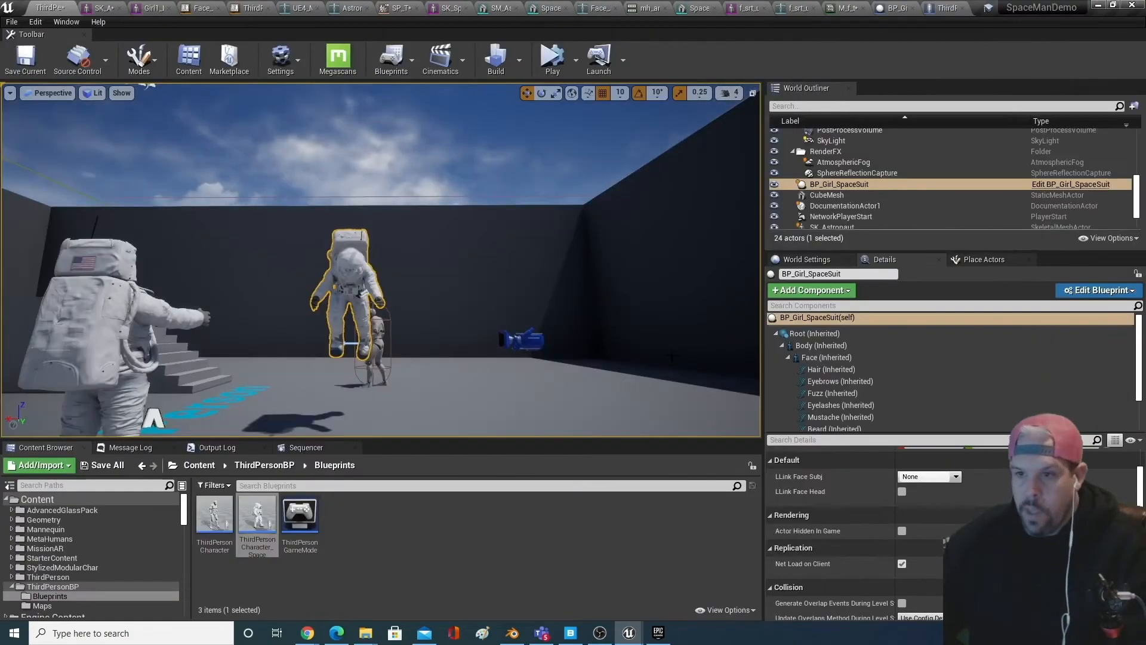
left_click(799, 257)
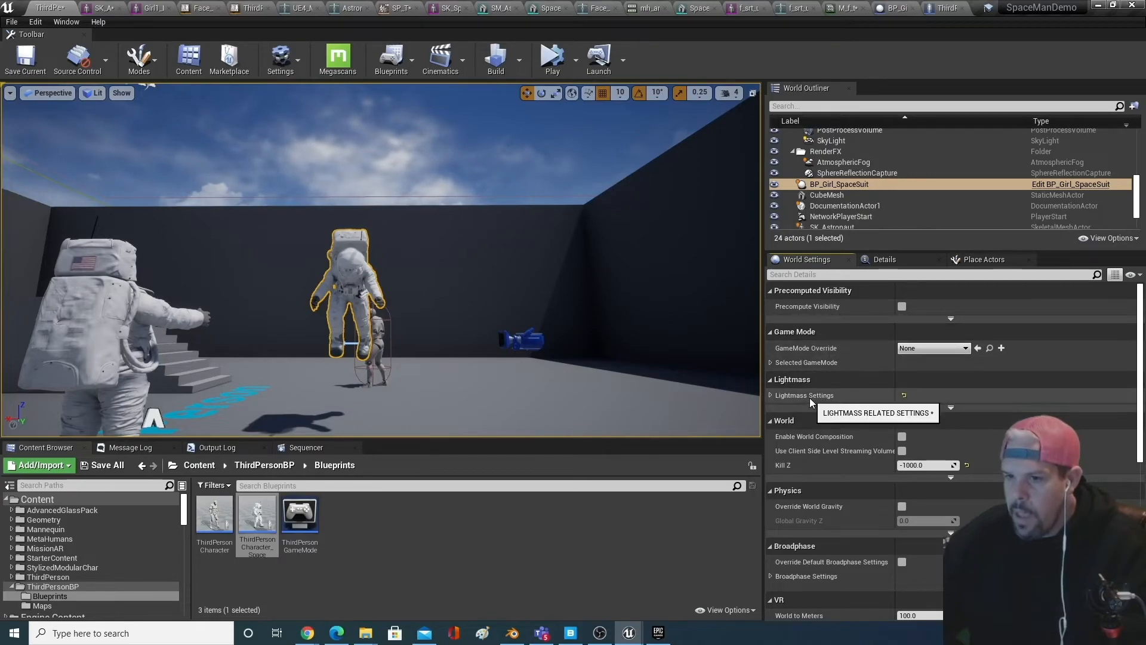
left_click(913, 348)
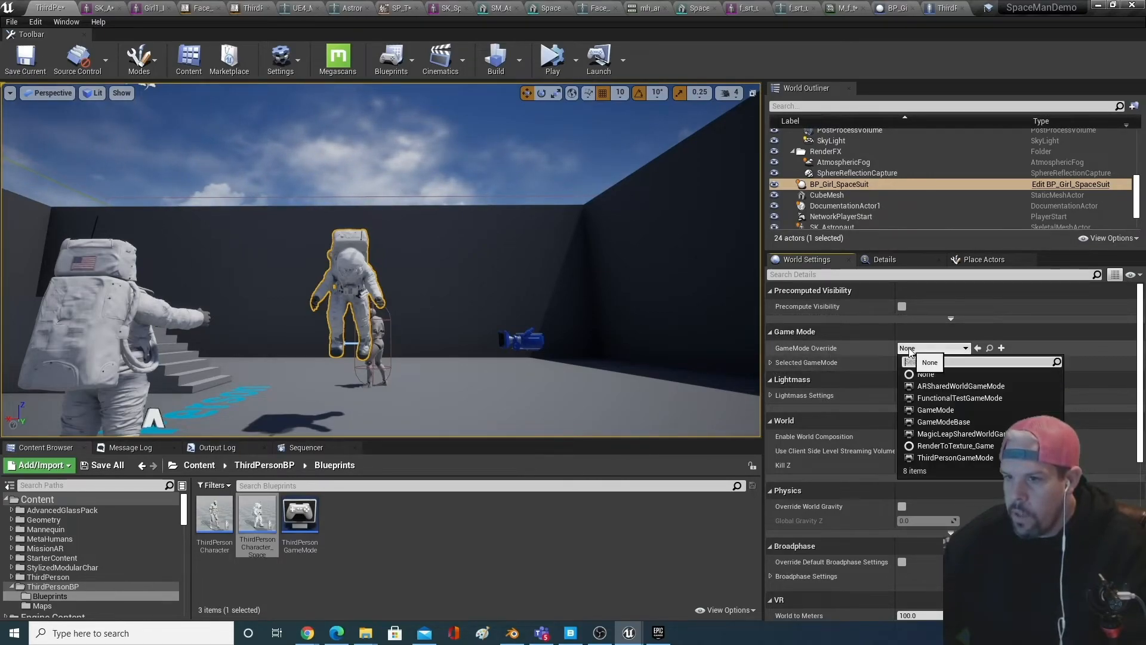
left_click(965, 458)
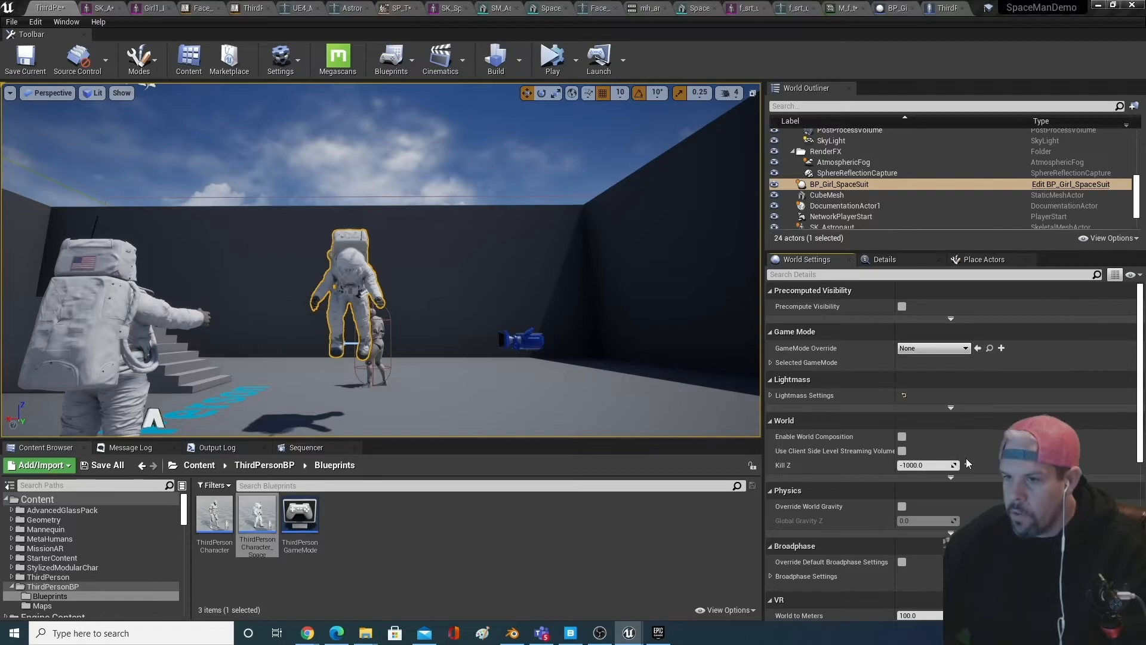
left_click(775, 364)
left_click(957, 378)
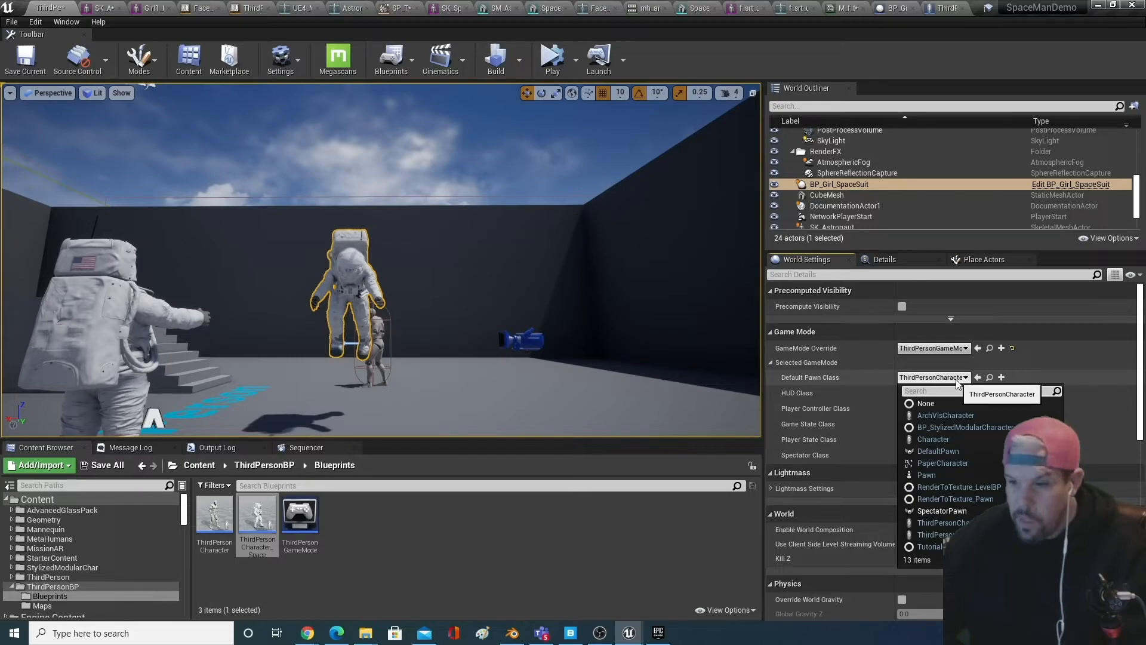
left_click(941, 522)
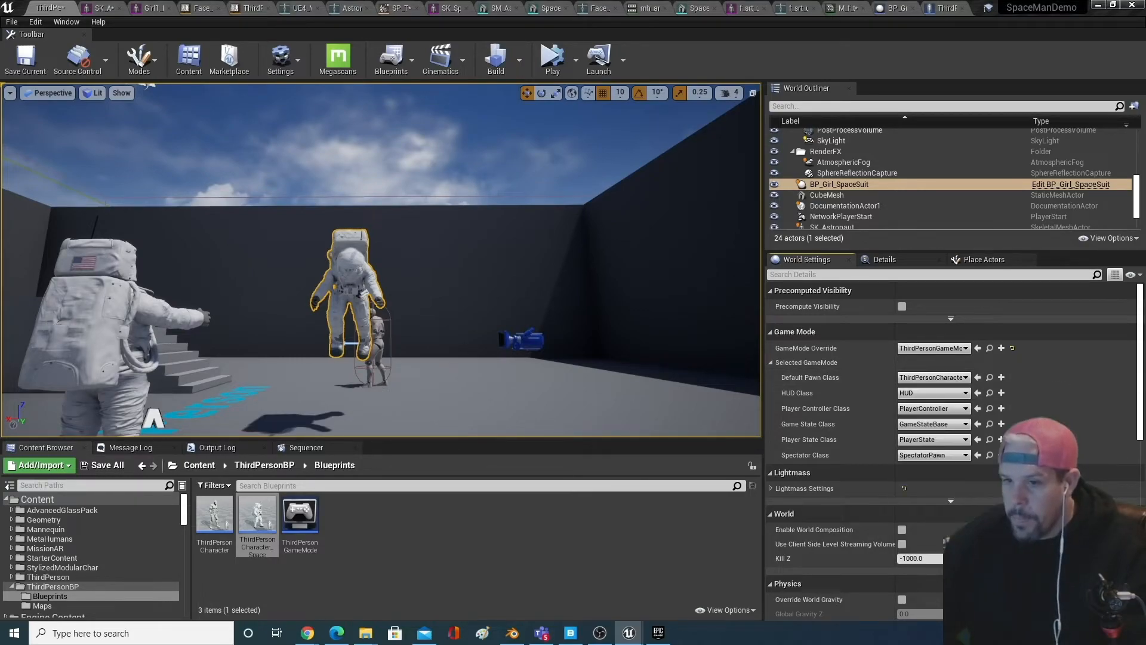
- Test the level by simulating it and by playing it in the selected viewport, stopping each run
left_click(548, 62)
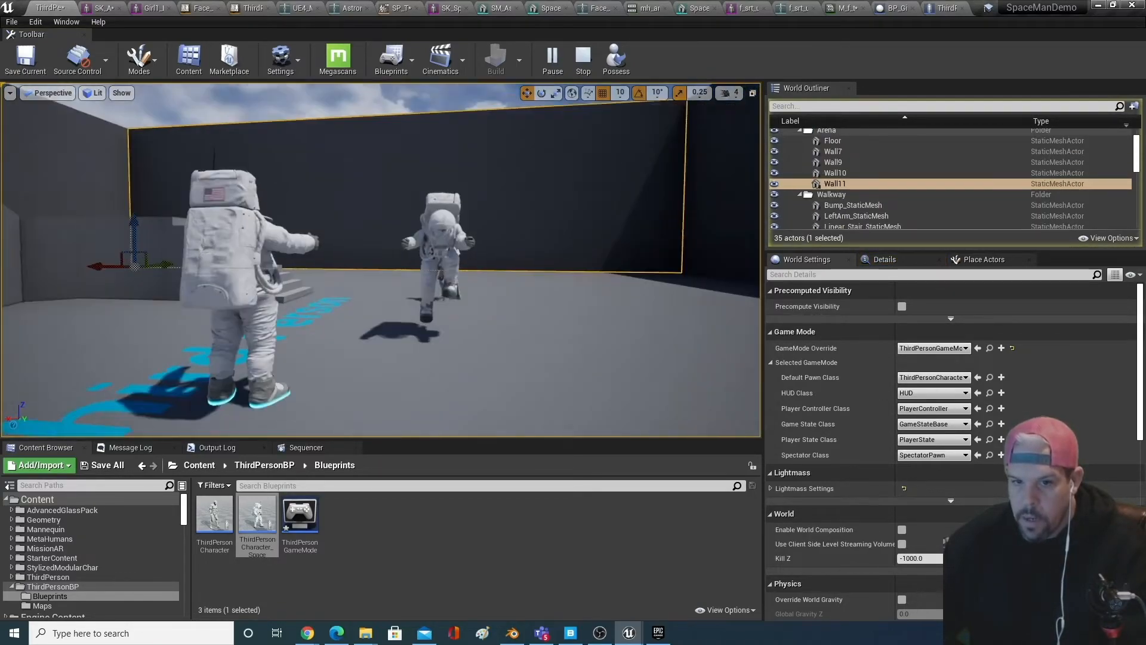
left_click(588, 57)
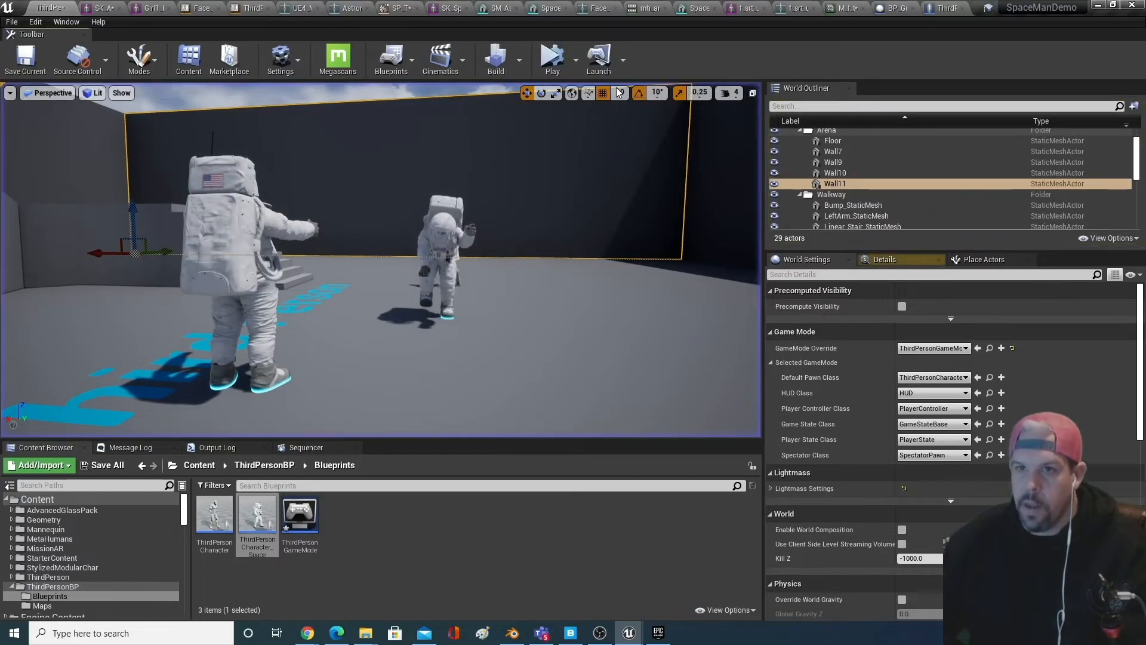
left_click(575, 62)
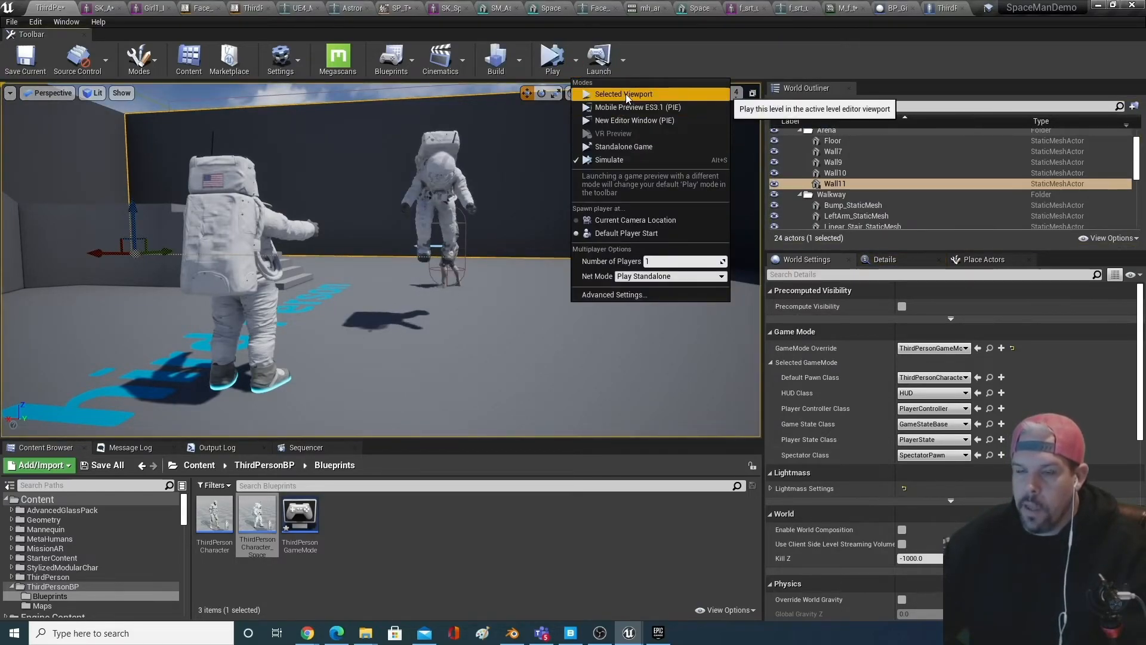
left_click(625, 94)
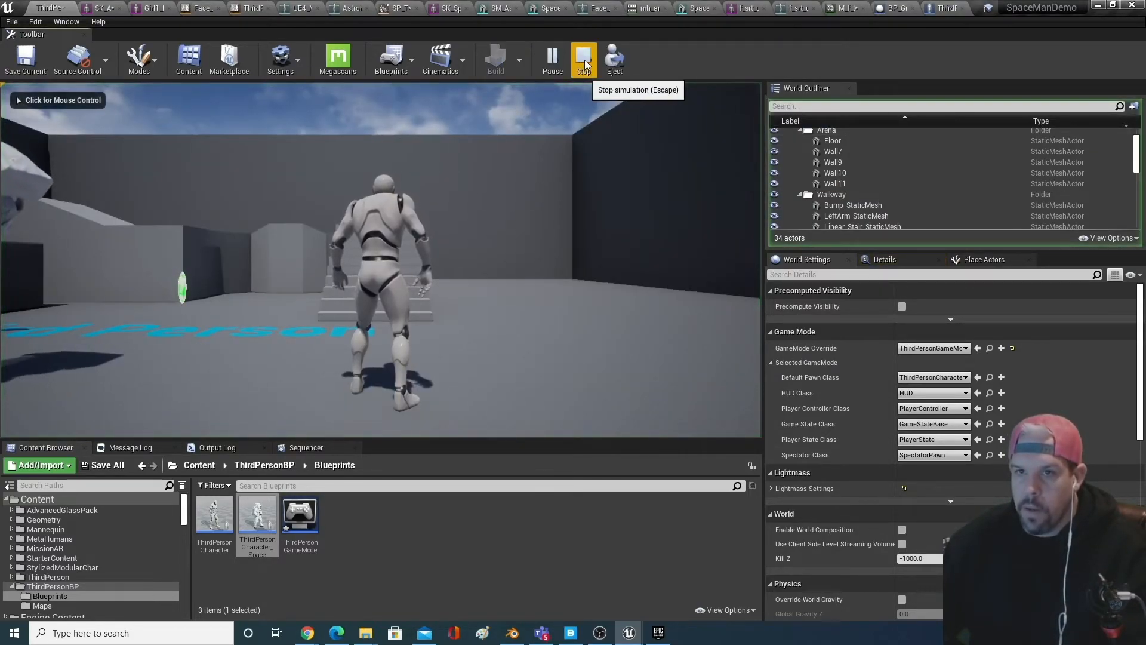
left_click(584, 59)
left_click(553, 60)
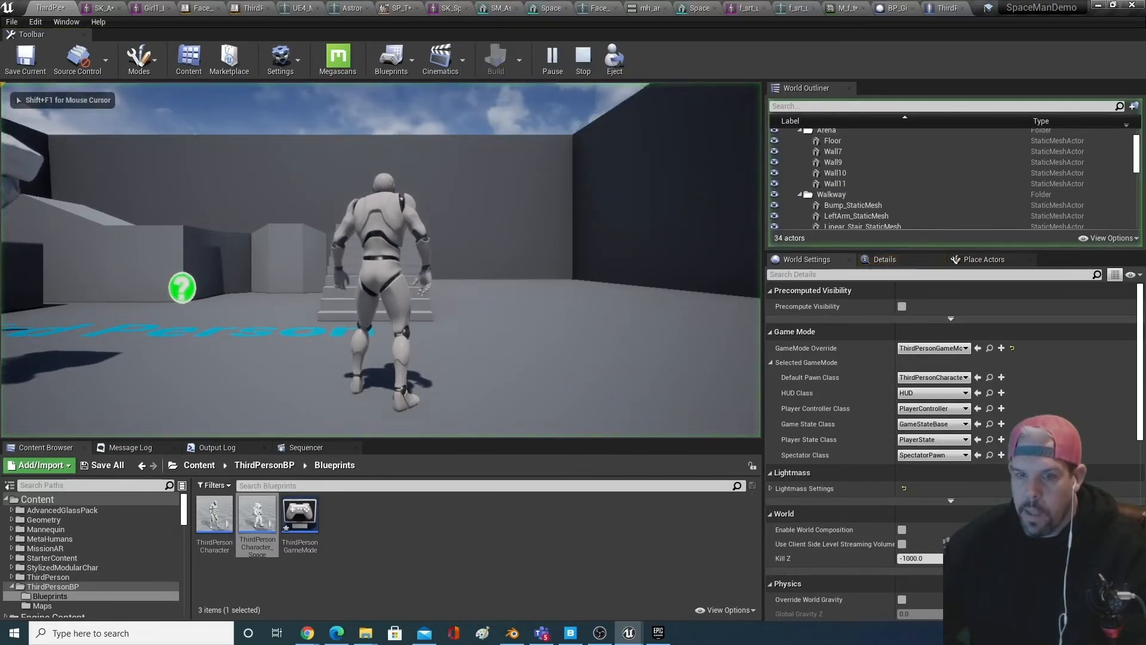
key("Escape")
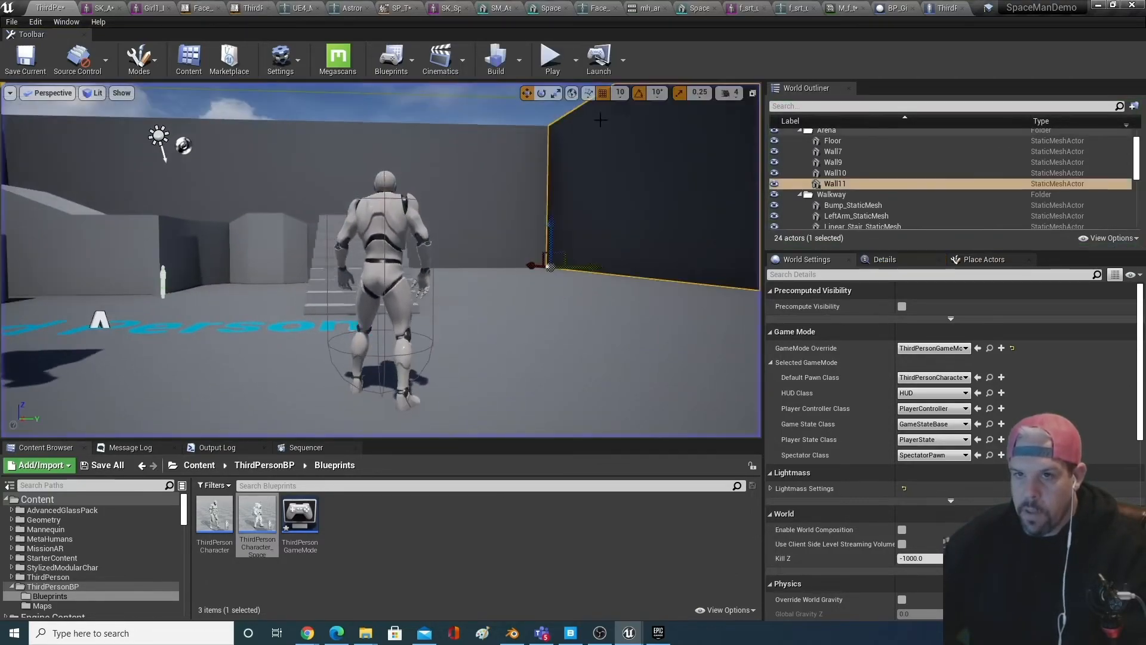
- Delete the mannequin ThirdPersonCharacter placed in the level
left_click(401, 255)
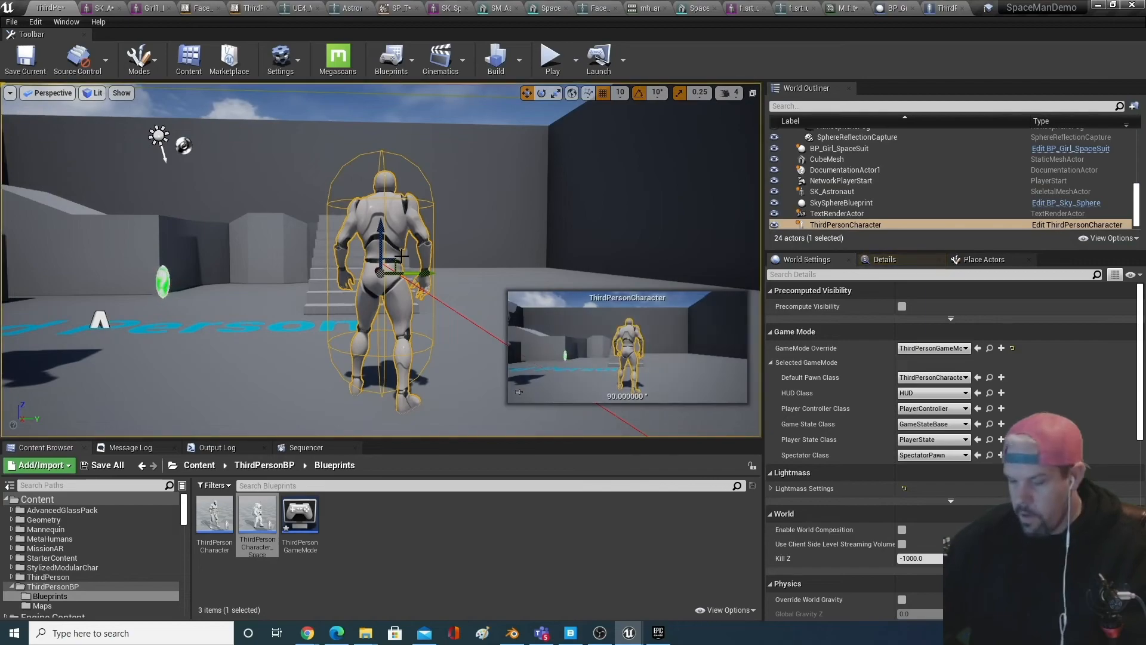
key("Delete")
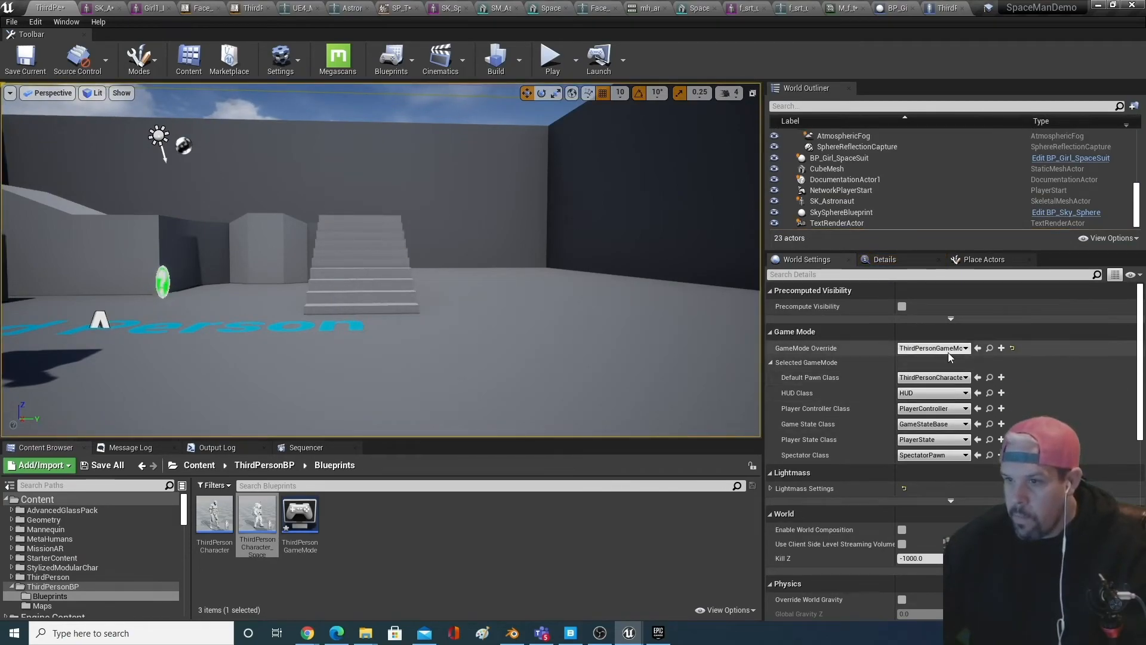
- Choose ThirdPersonCharacter_Space as the level's Default Pawn Class
left_click(946, 378)
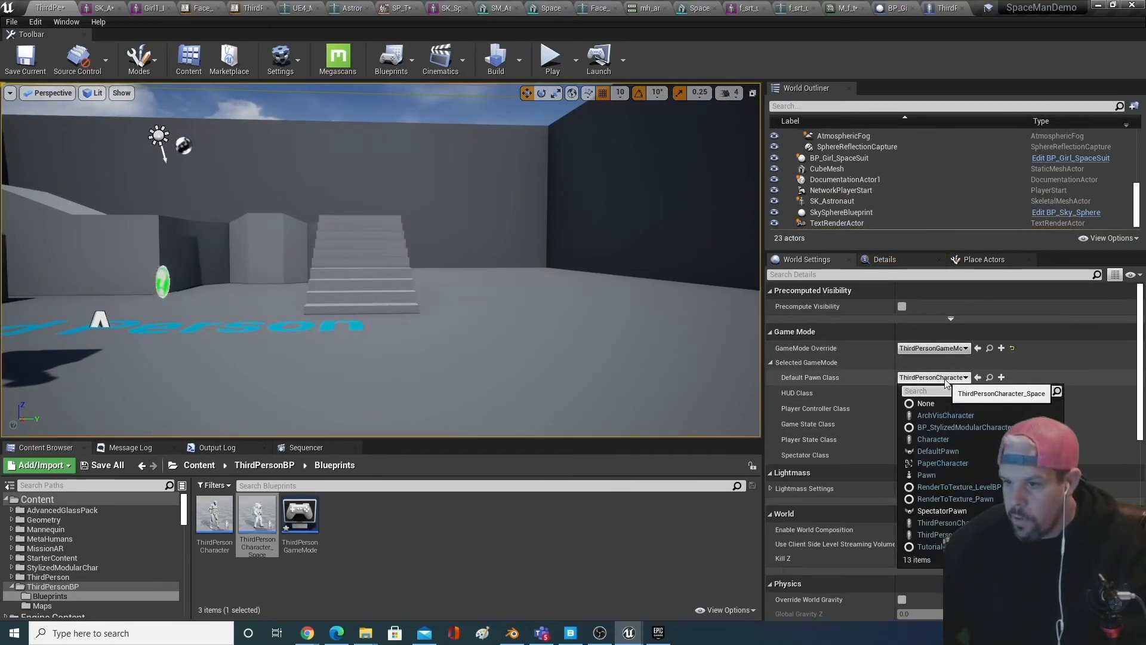
left_click(945, 535)
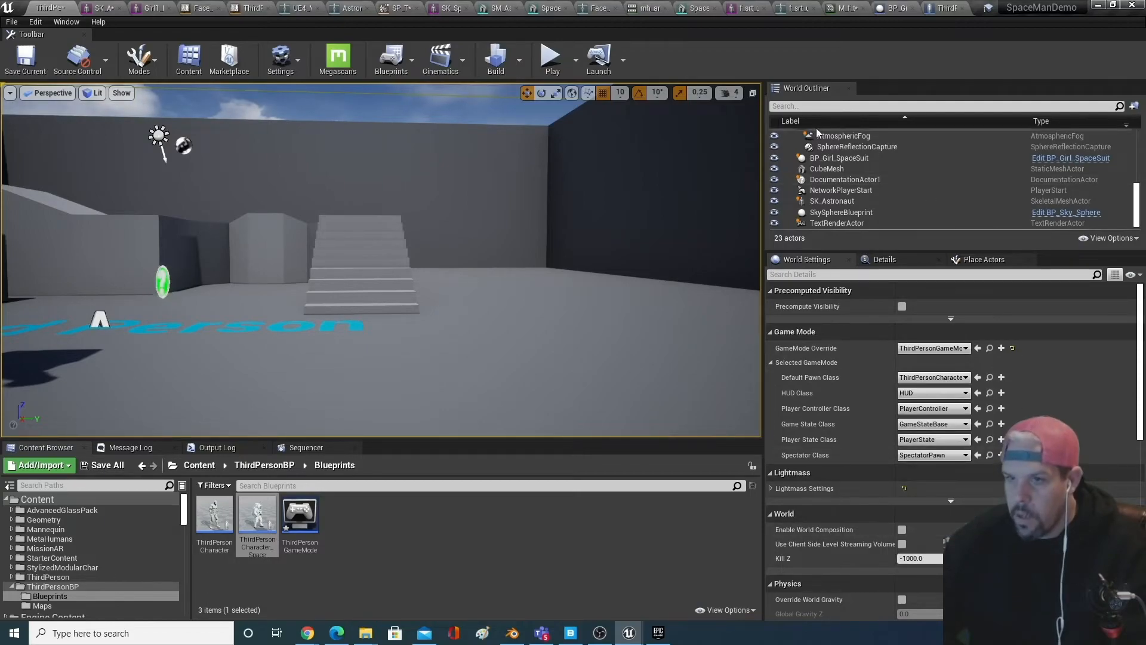
left_click(8, 49)
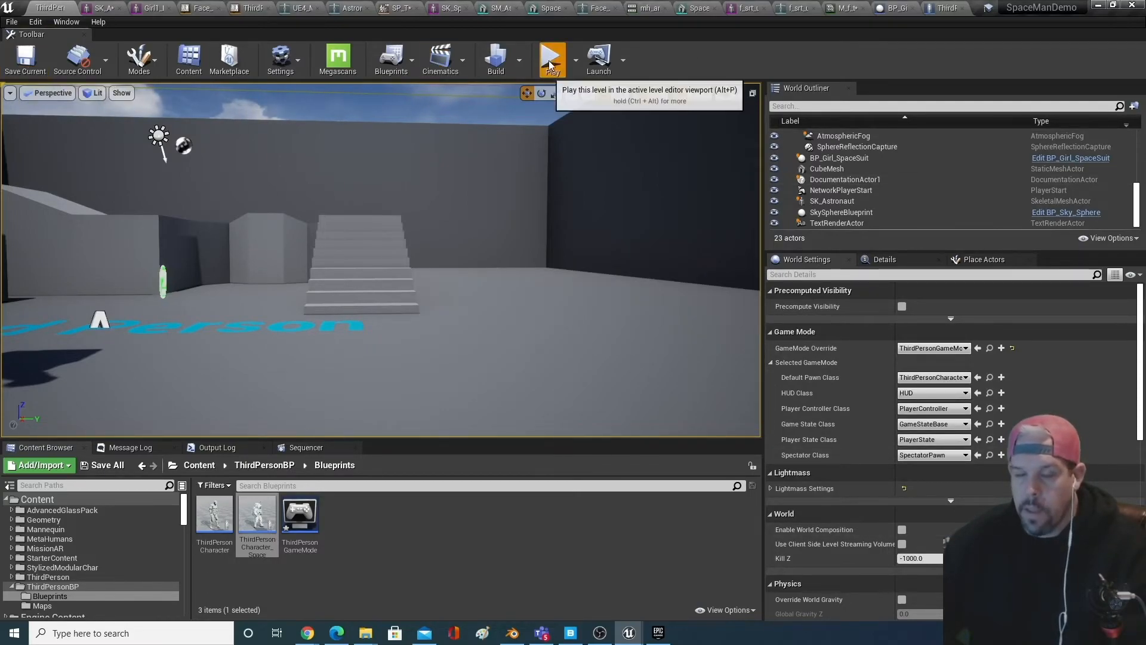
- Play the level in the viewport, run the astronaut around to check its movement and suit from several sides, and stop the session
left_click(549, 58)
left_click(597, 259)
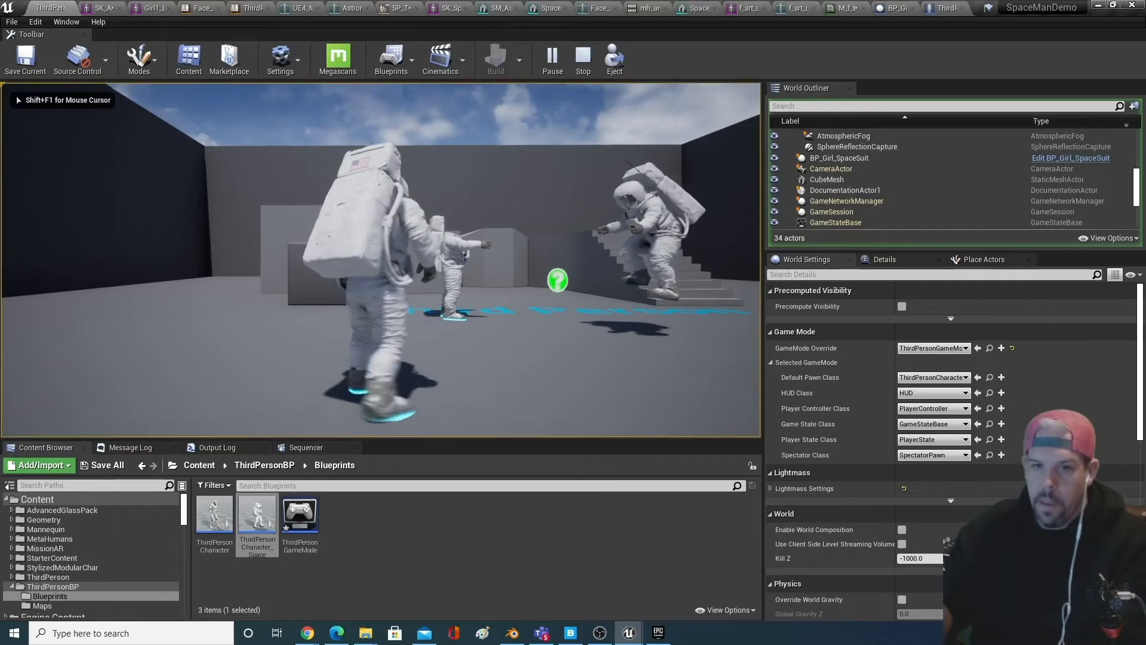
key("d")
key("a")
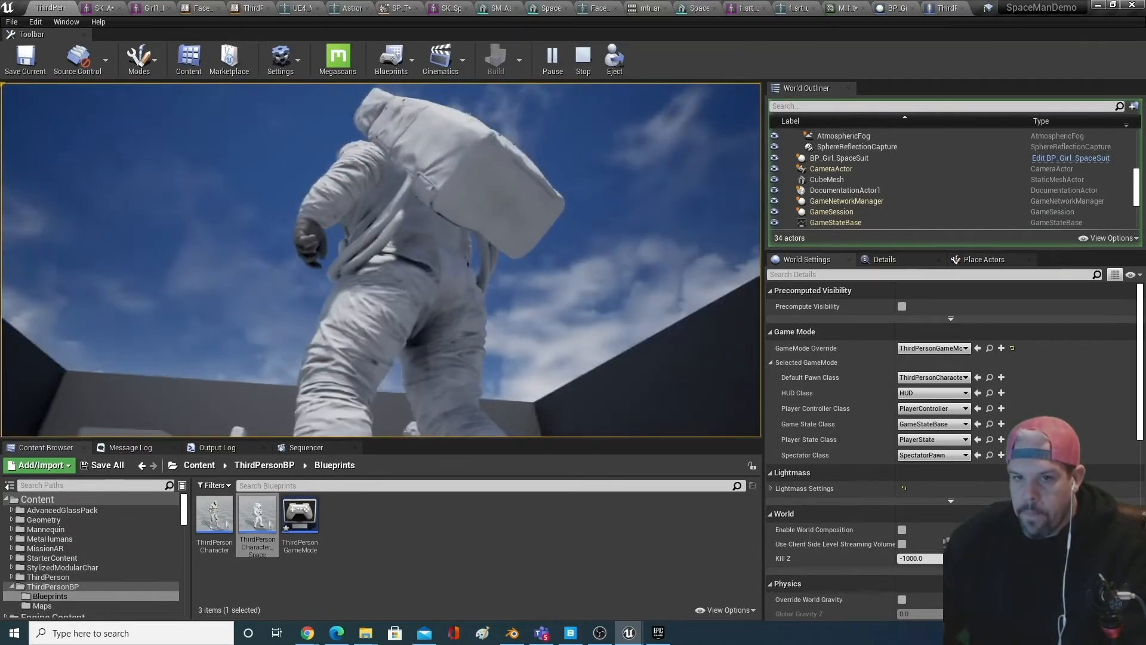
key("w")
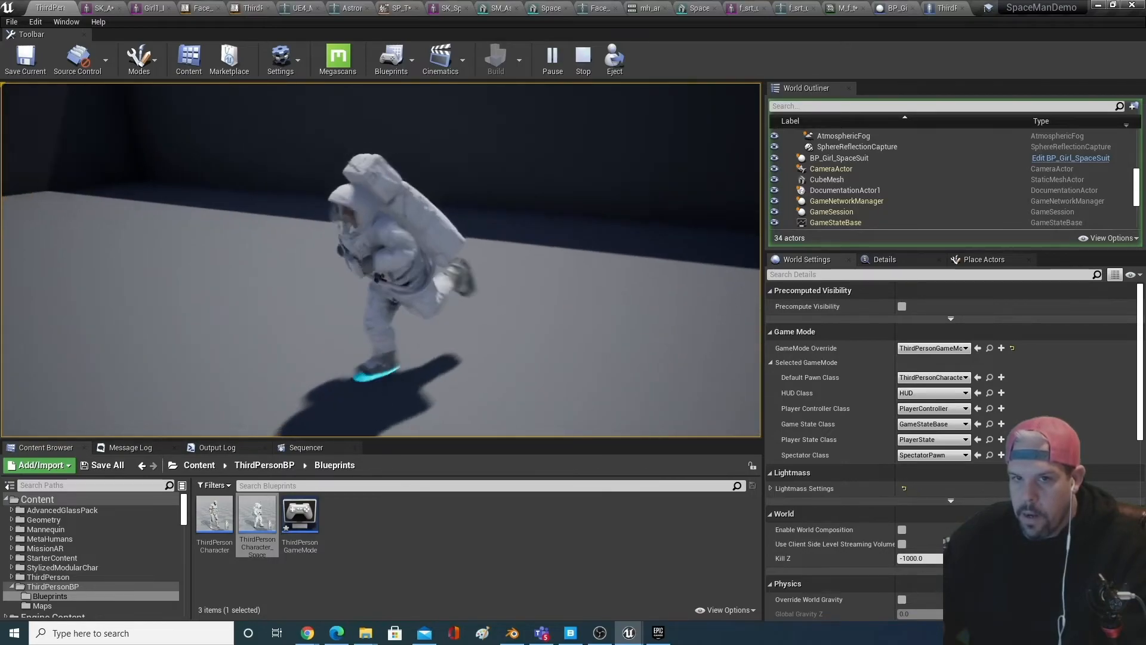
key("s")
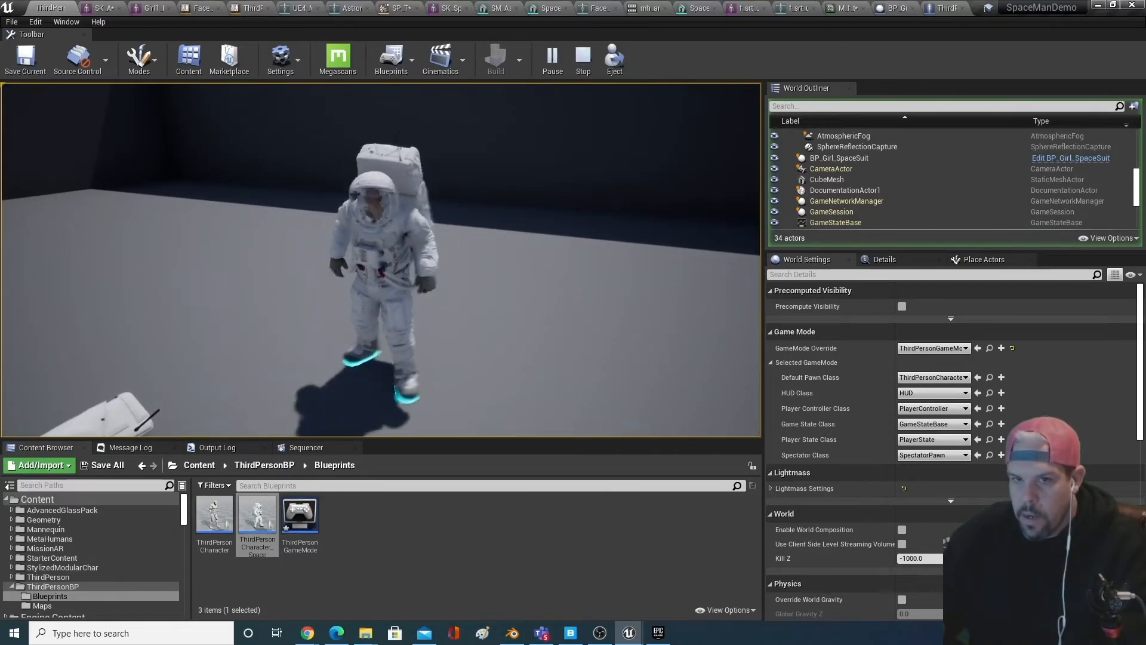
key("d")
key("s")
key("w")
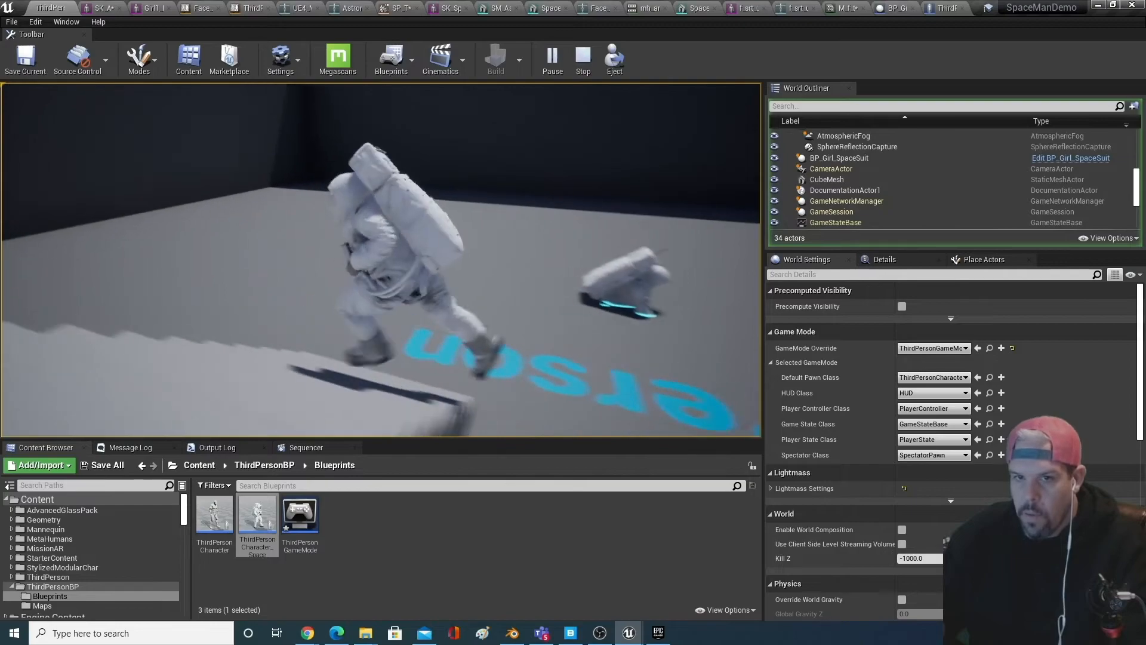
key("s")
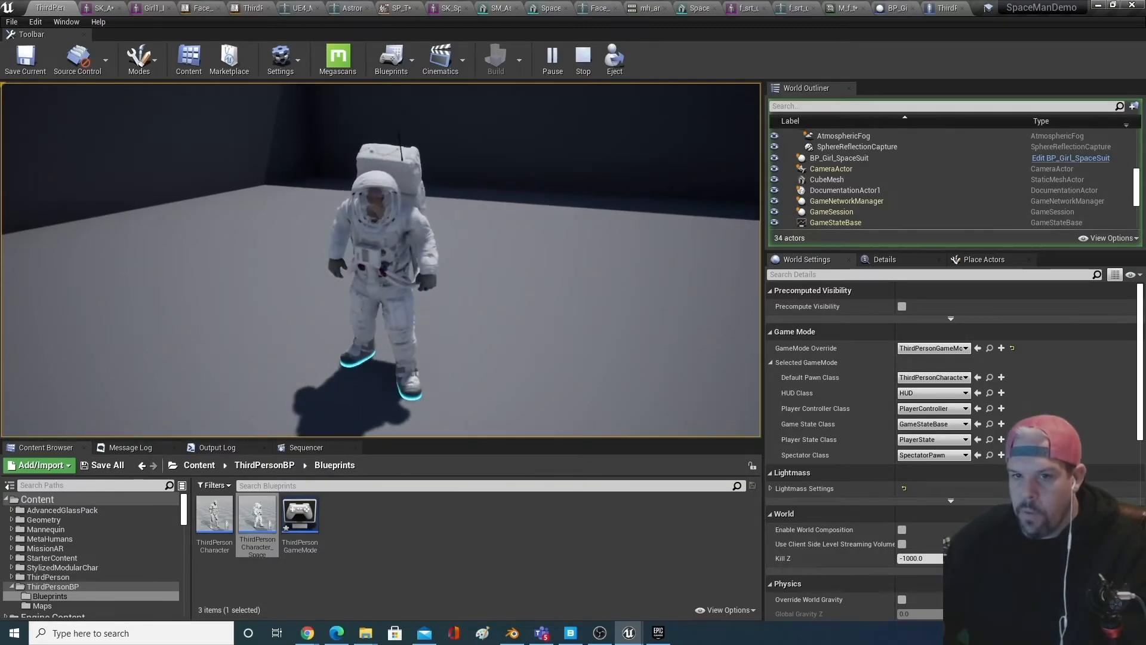
key("s")
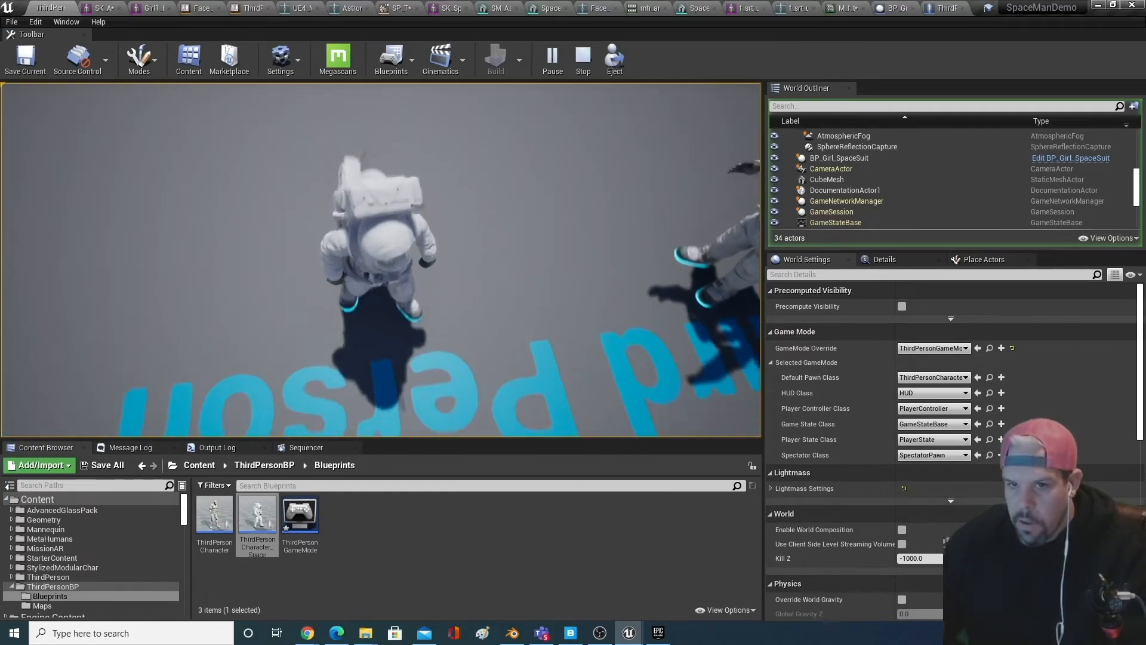
key("w")
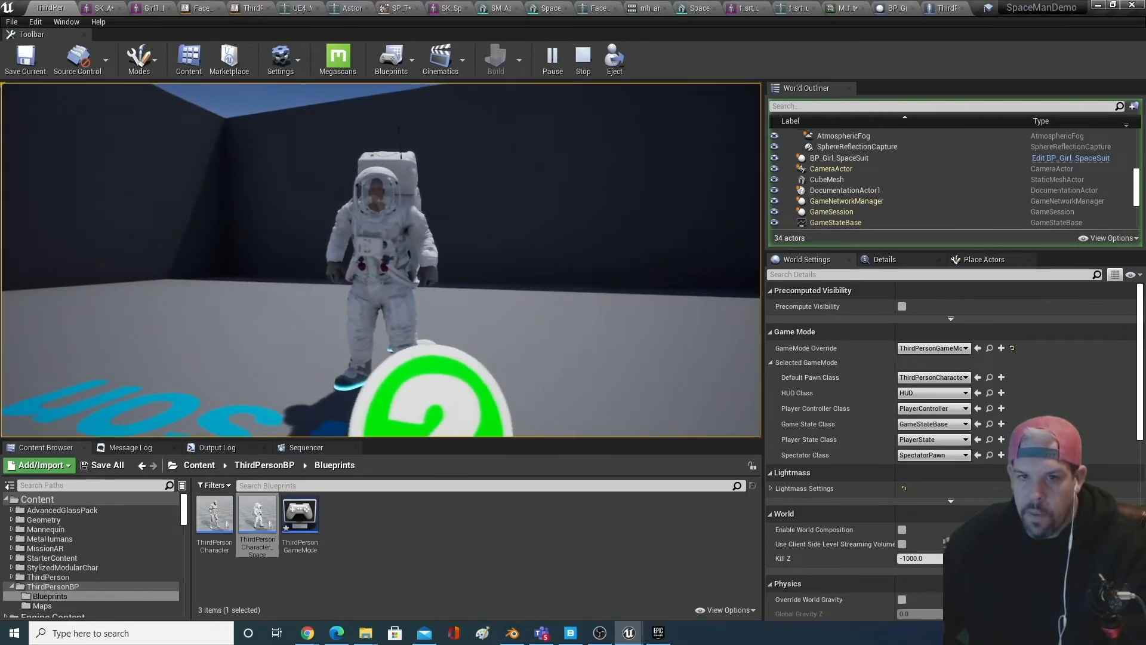
key("s")
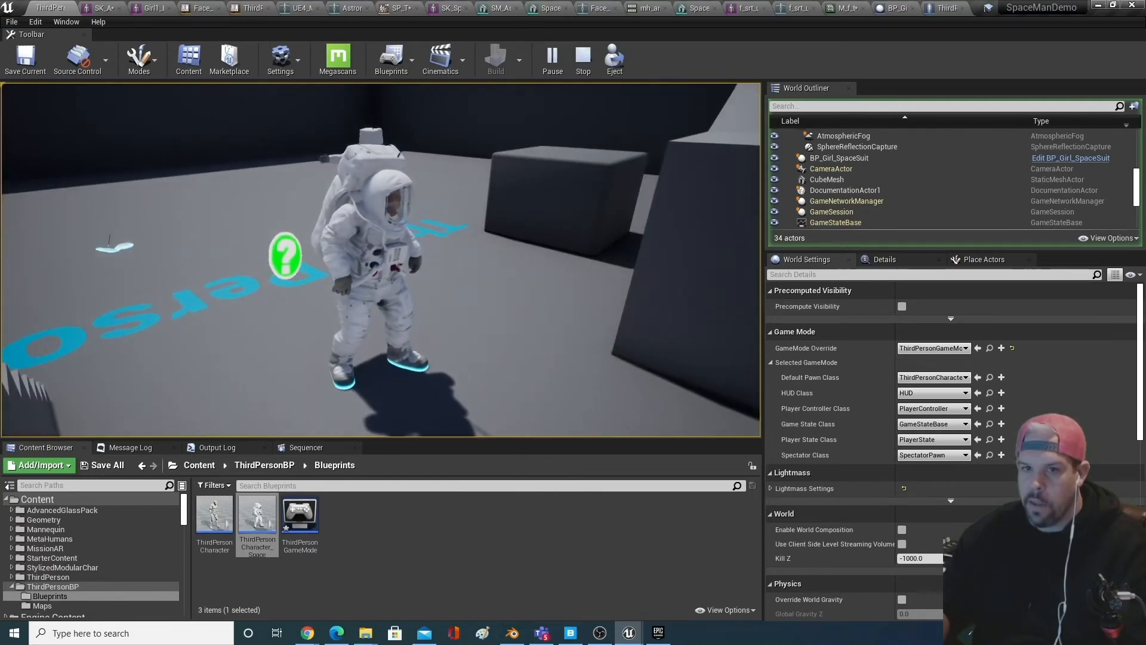
key("w")
key("s")
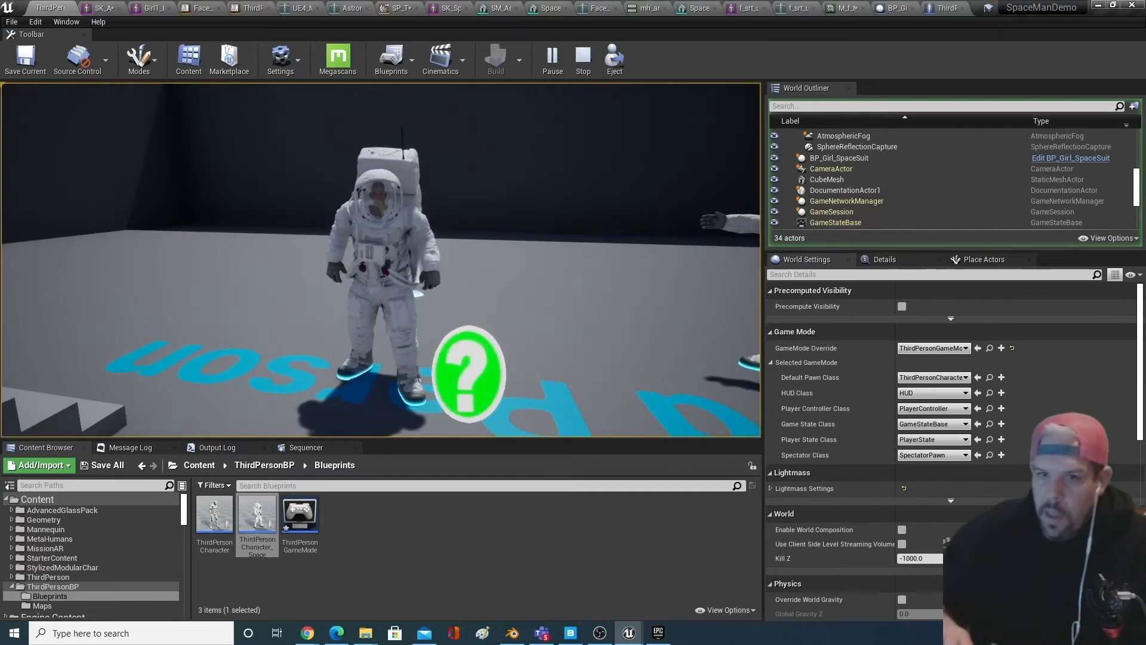
key("Escape")
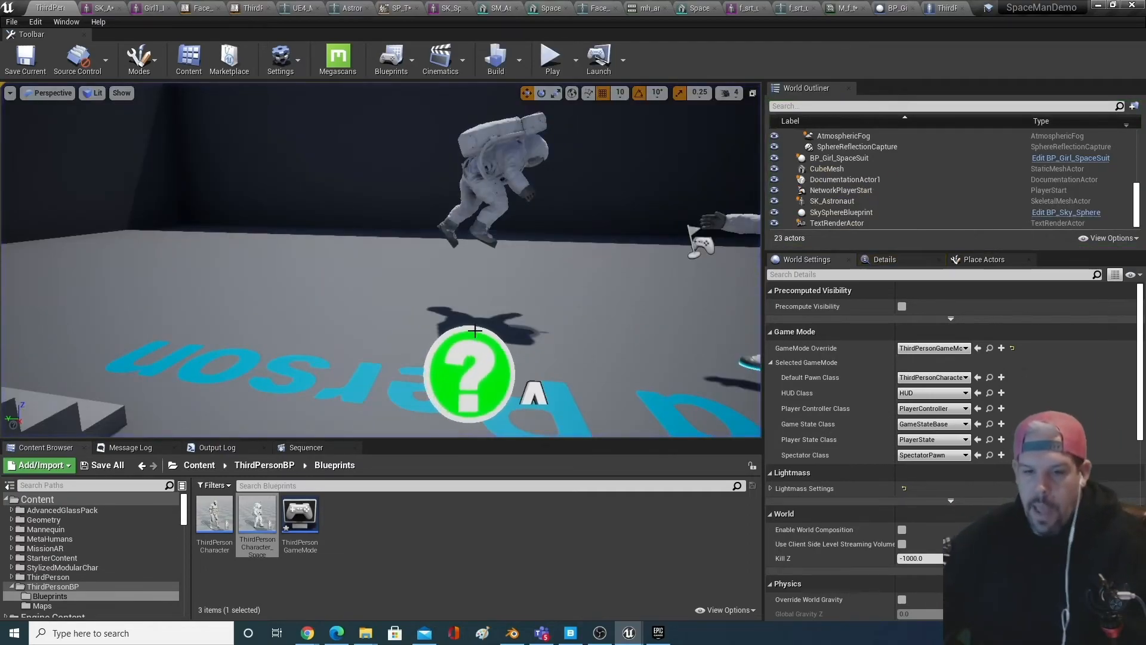
- Copy the Torso component from the BP_Girl_SpaceSuit blueprint into ThirdPersonCharacter_Space as a child of its Mesh component
double_click(258, 515)
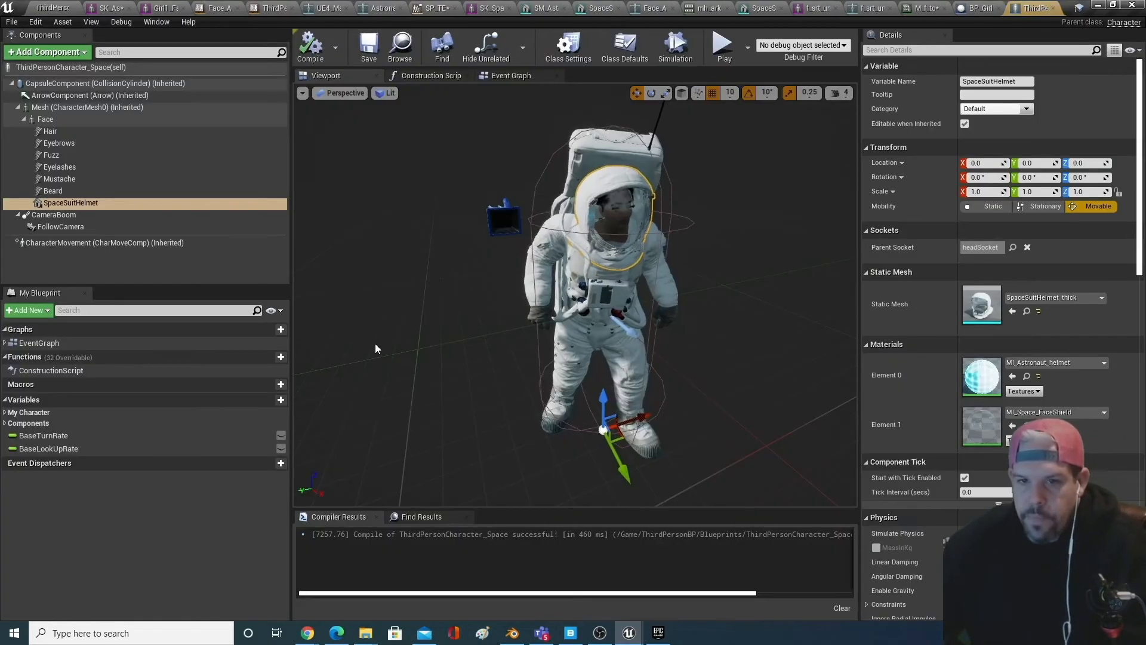
middle_click_drag(671, 286, 640, 255)
left_click_drag(977, 5, 965, 132)
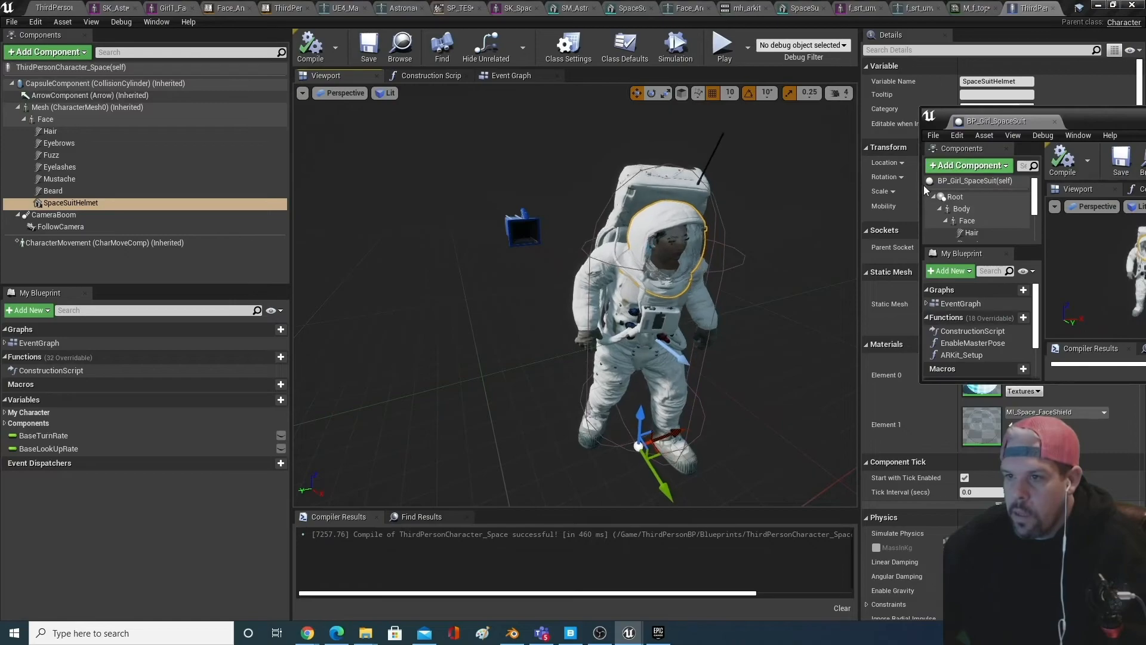
scroll(965, 210, "down", 3)
left_click_drag(985, 219, 944, 220)
left_click_drag(232, 133, 110, 110)
- Name the copied skeletal mesh component Torso, dock the BP_Girl_SpaceSuit window again and compile the ThirdPersonCharacter_Space blueprint
type("T")
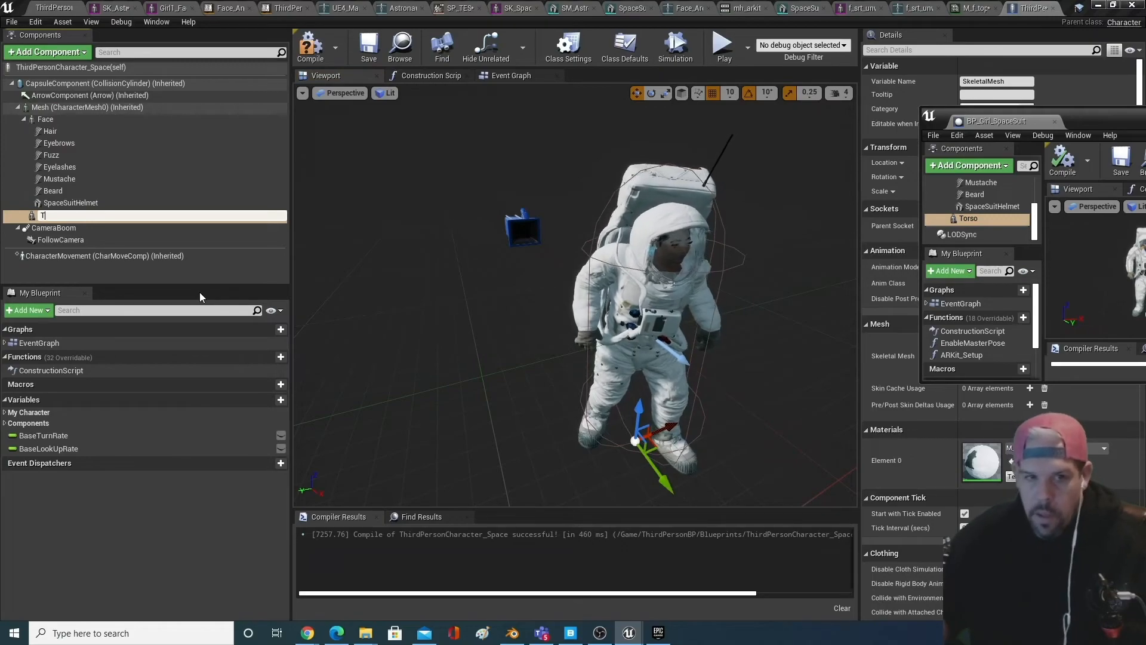
type("orso")
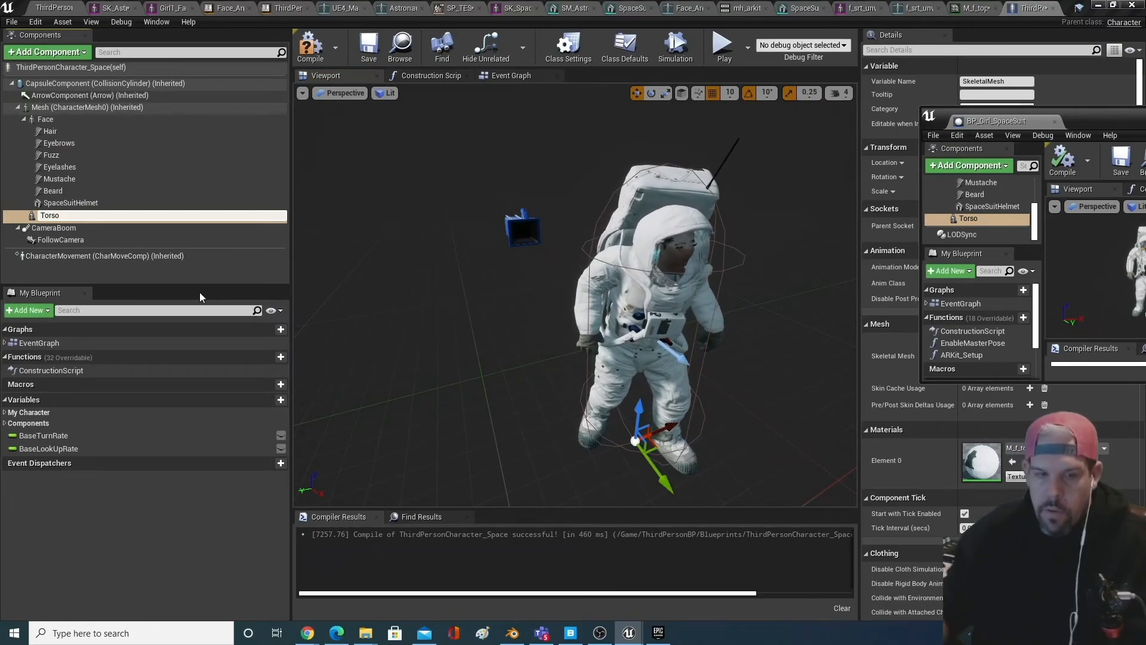
key("Return")
left_click_drag(994, 121, 1051, 7)
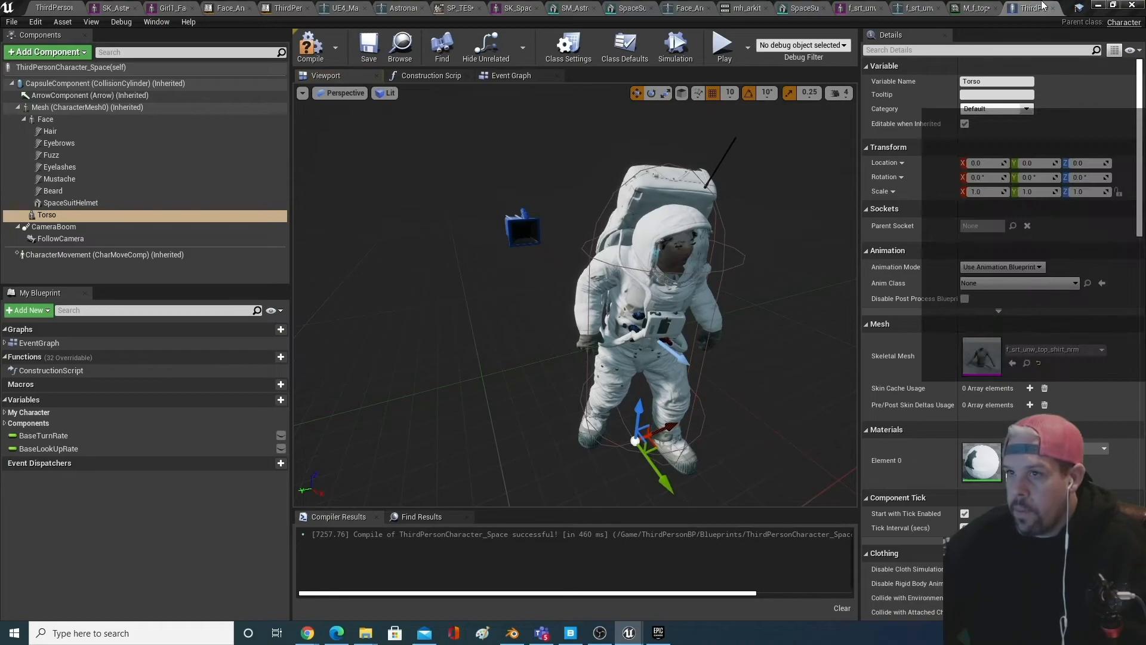
left_click(979, 7)
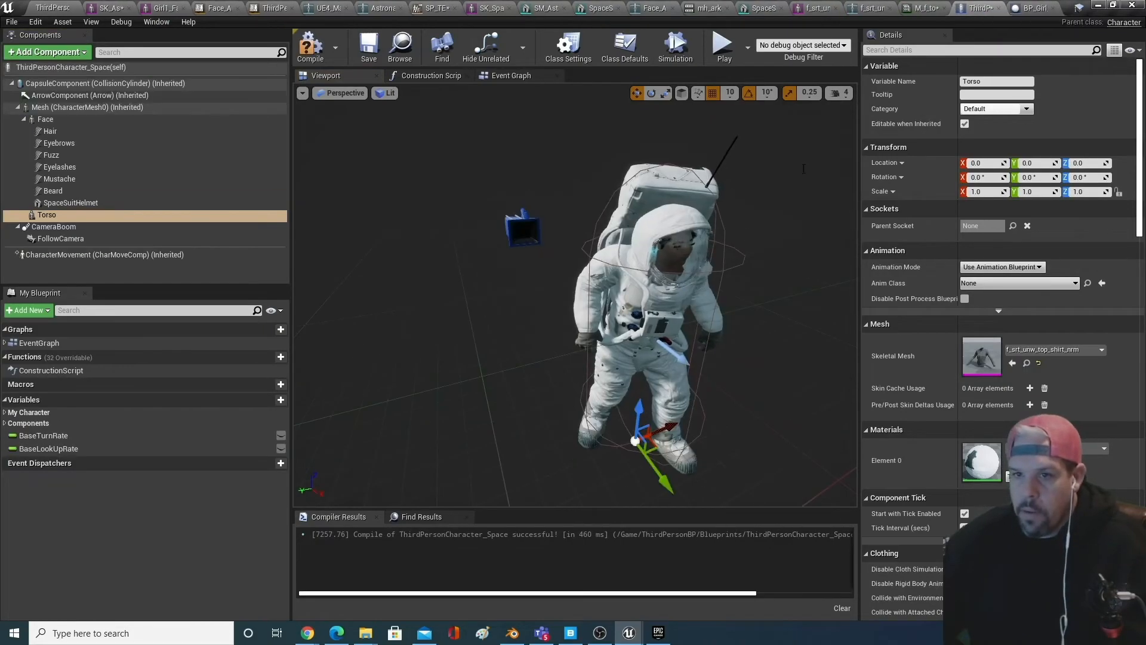
left_click(311, 47)
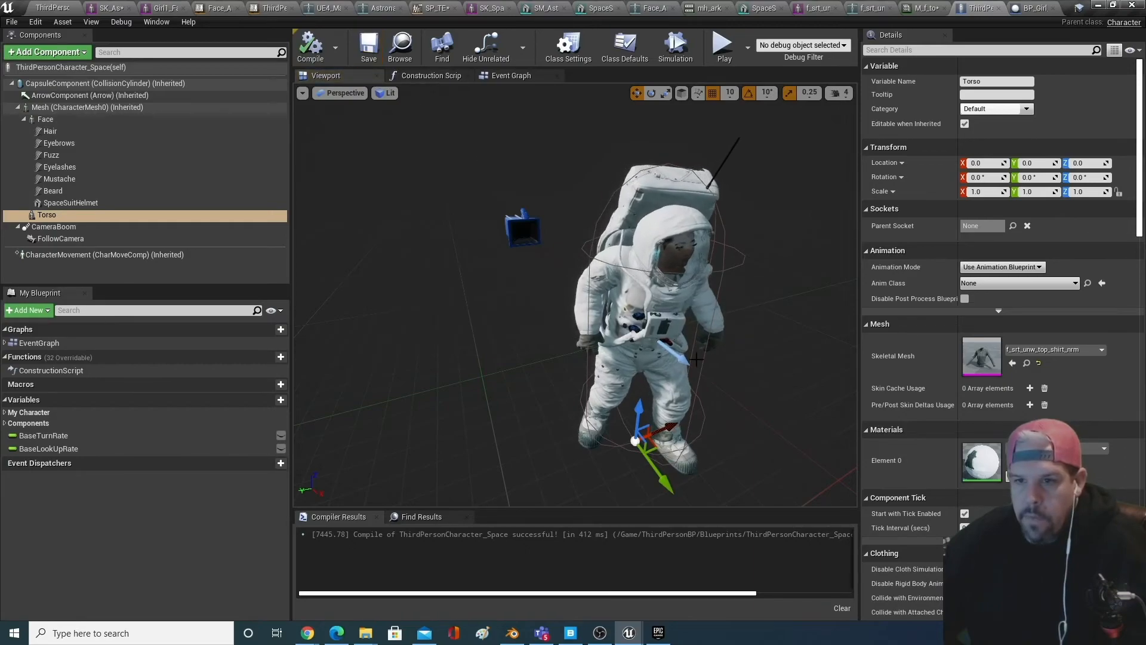
- Reopen ThirdPersonCharacter_Space and examine in its viewport how the Torso shirt mesh fits the astronaut's suit and arms
left_click_drag(573, 310, 571, 391)
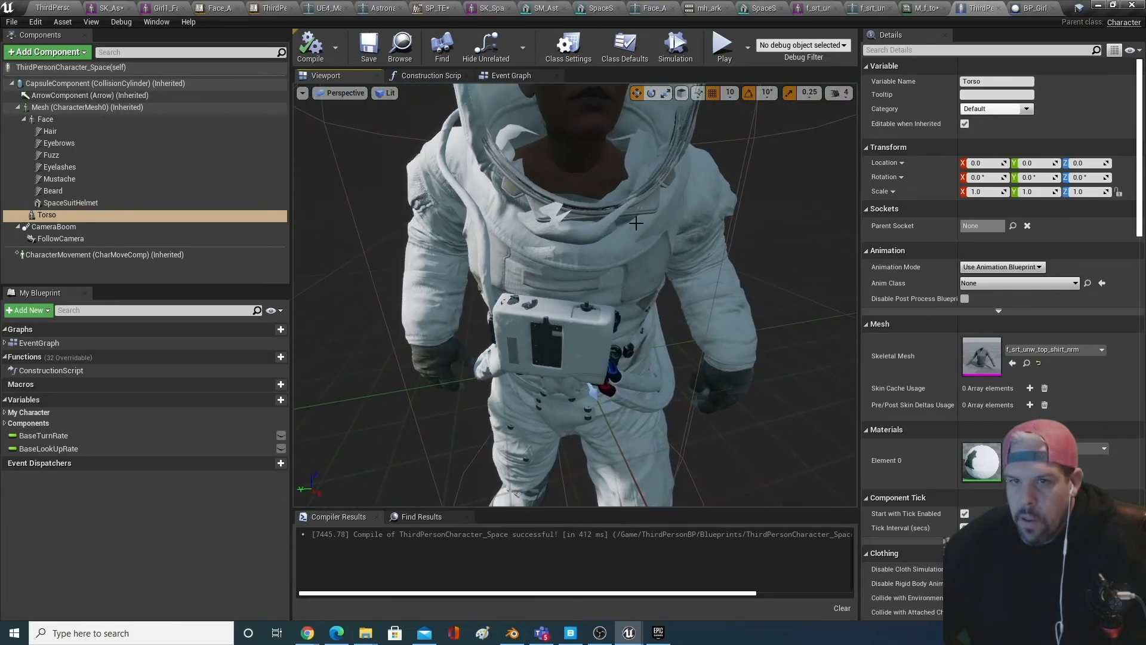
left_click(922, 7)
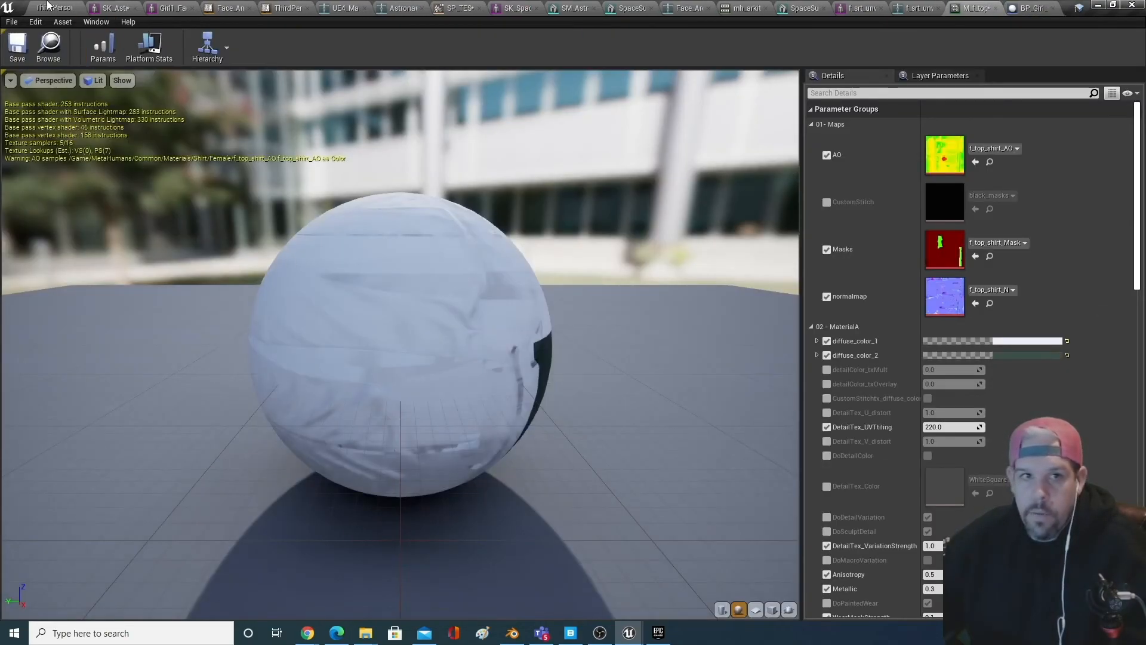
left_click(47, 7)
double_click(257, 514)
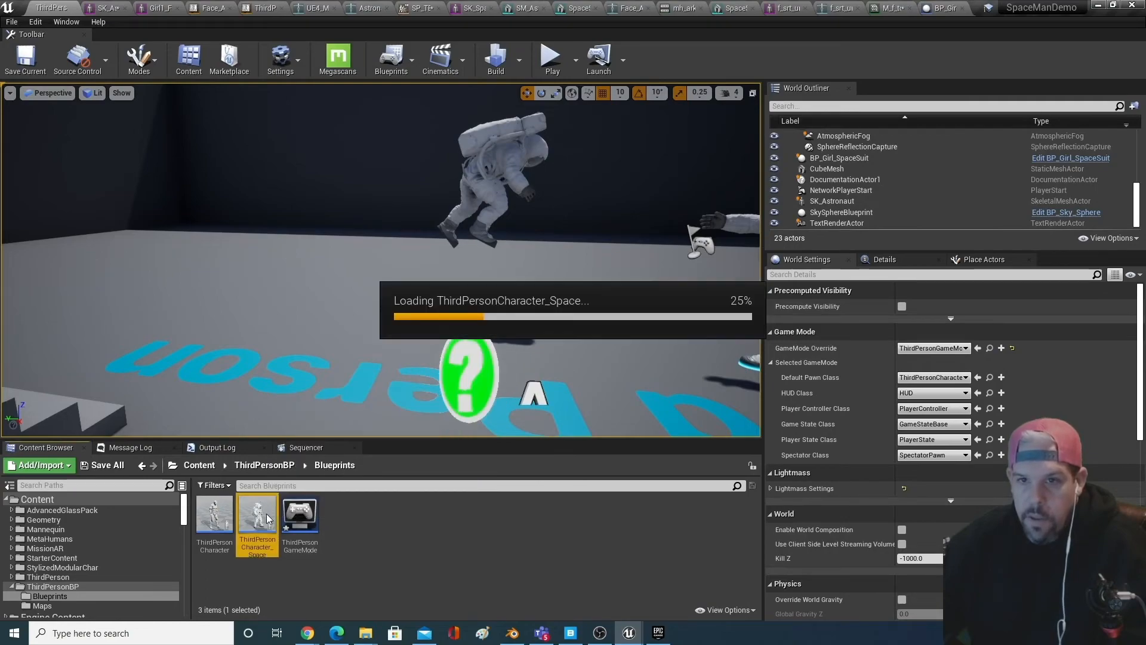
left_click(329, 76)
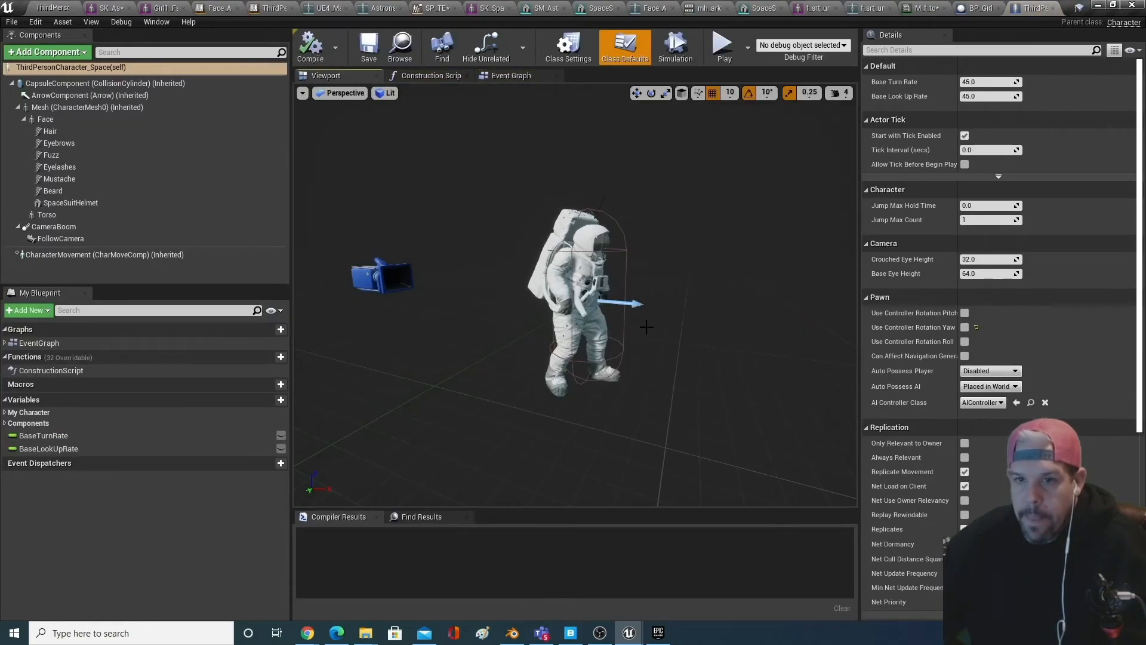
key("d")
right_click_drag(576, 295, 400, 304)
key("s")
right_click_drag(619, 346, 589, 346)
key("s")
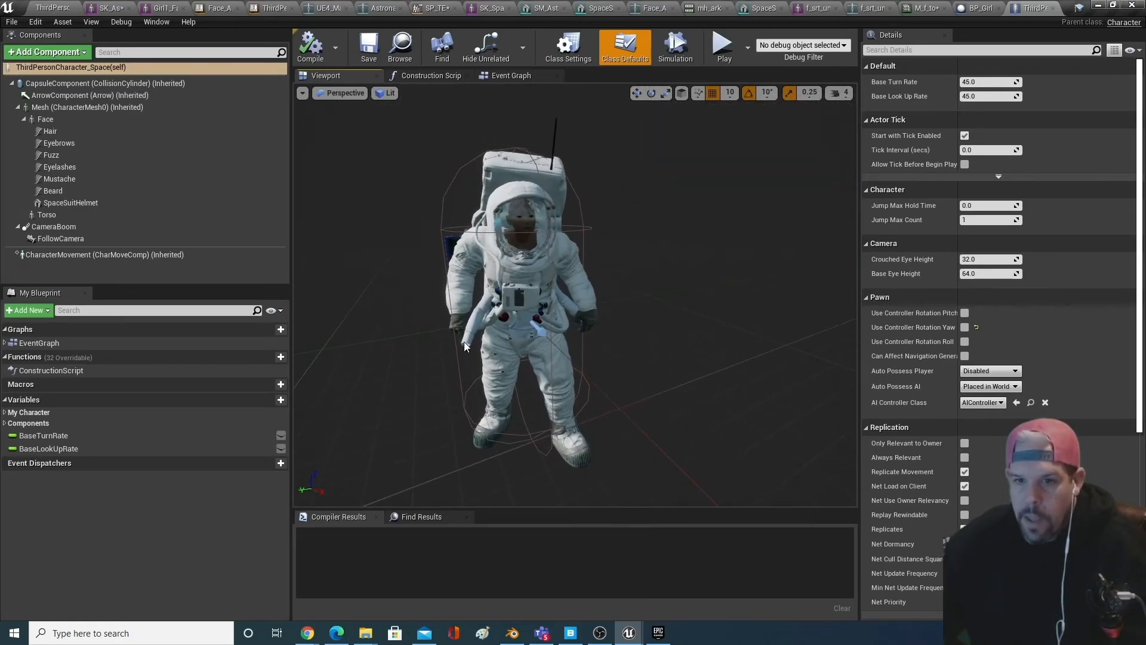
left_click(465, 327)
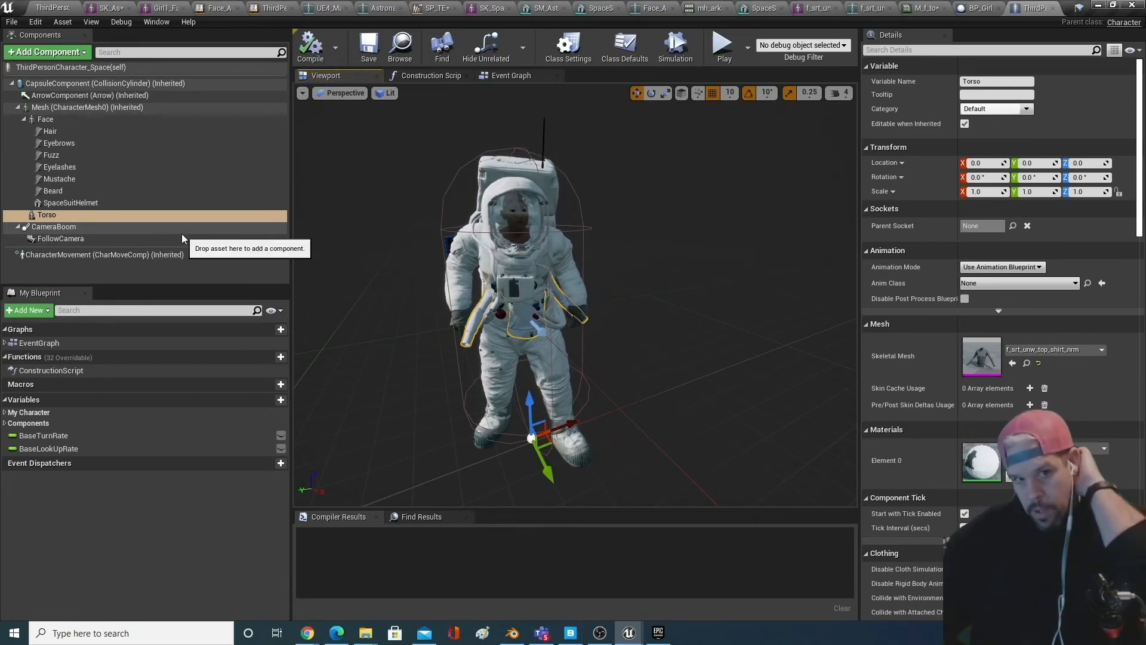
- Add a Set Master Pose Component (Mesh) node to the construction script, connected to the Construction Script execution output
left_click(420, 76)
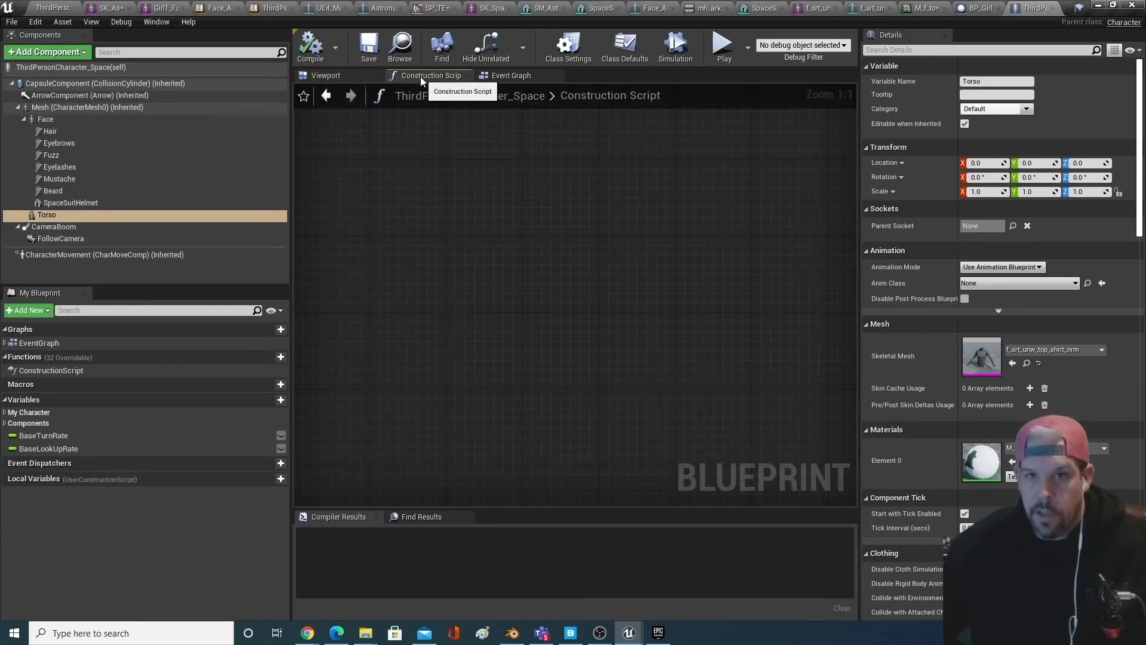
scroll(426, 233, "down", 2)
right_click_drag(384, 228, 516, 427)
left_click_drag(477, 247, 641, 215)
type("set master")
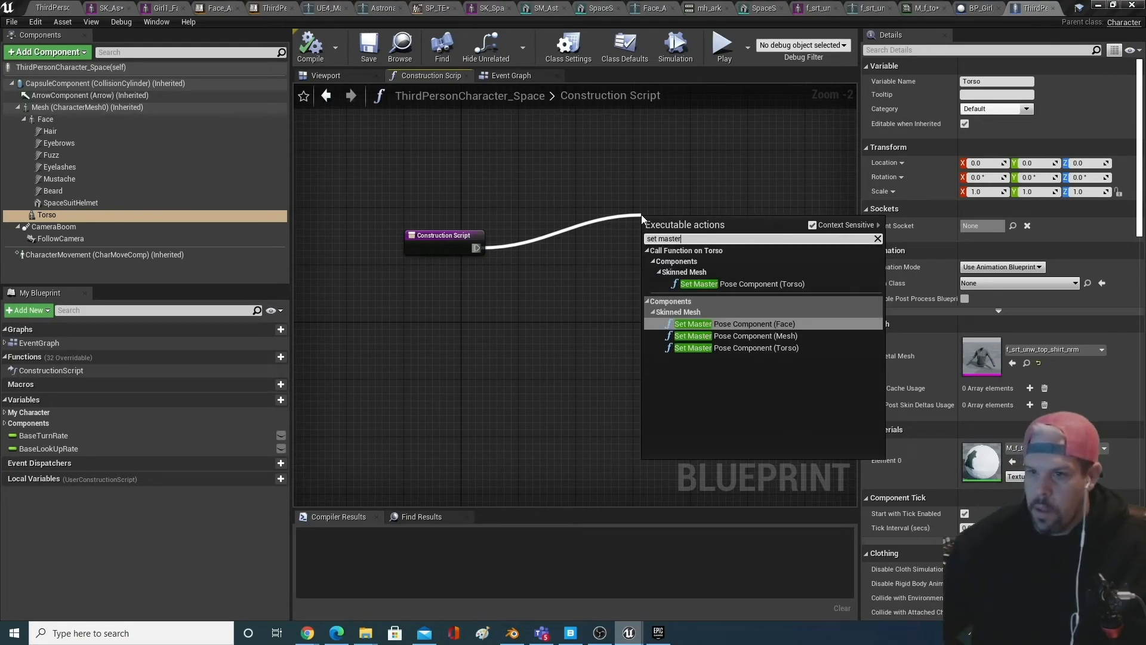
left_click(758, 339)
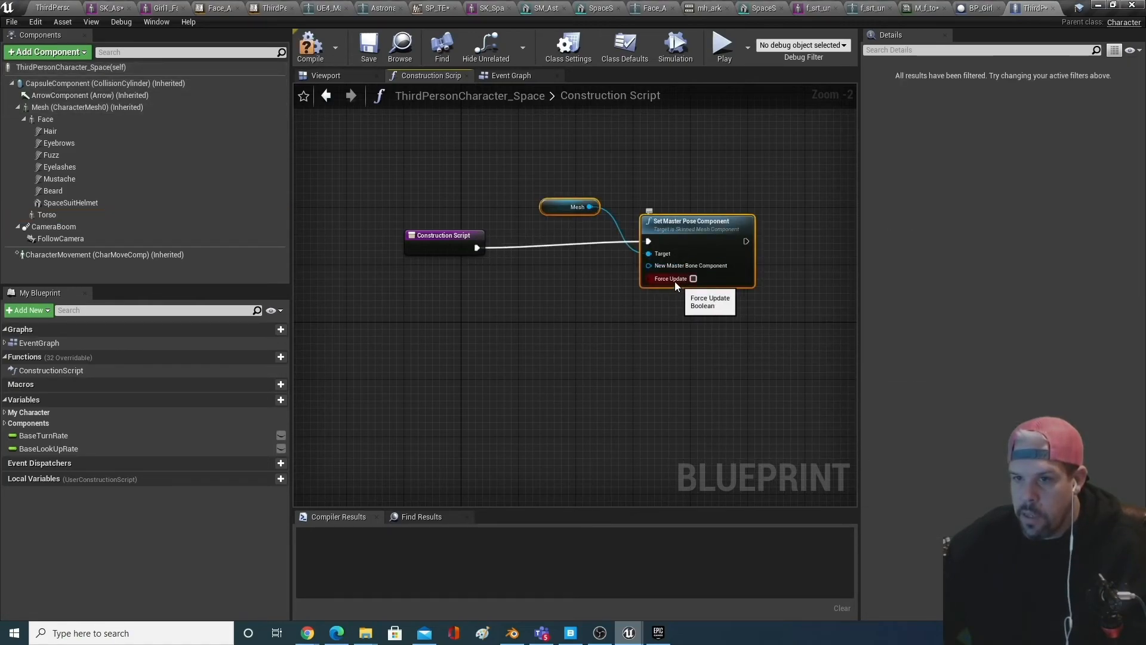
- Wire Torso to the master pose node's Target and Mesh to its New Master Bone Component, then compile and check the astronaut
left_click_drag(655, 267, 654, 266)
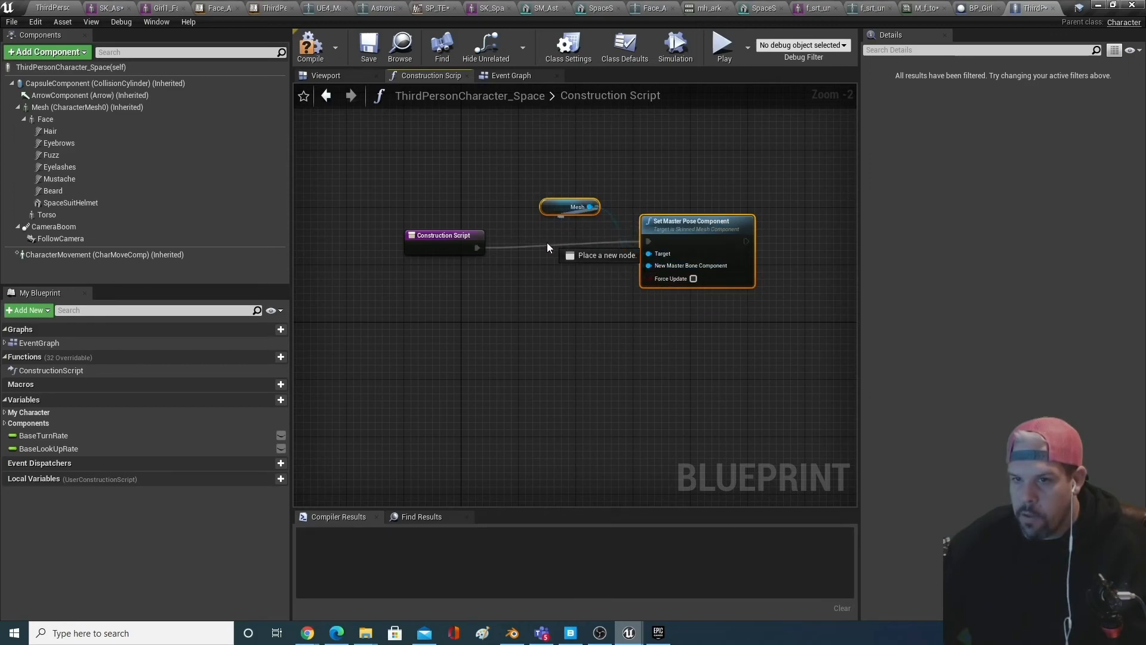
left_click_drag(504, 319, 504, 318)
left_click(582, 280)
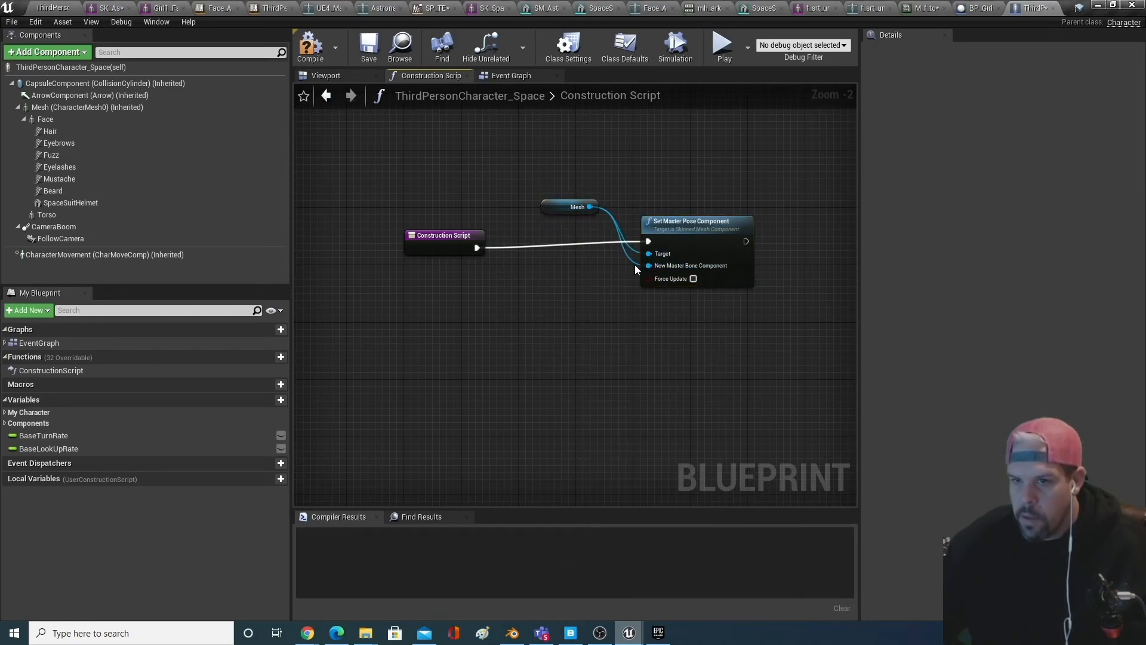
left_click_drag(565, 217, 476, 354)
left_click_drag(46, 215, 650, 261)
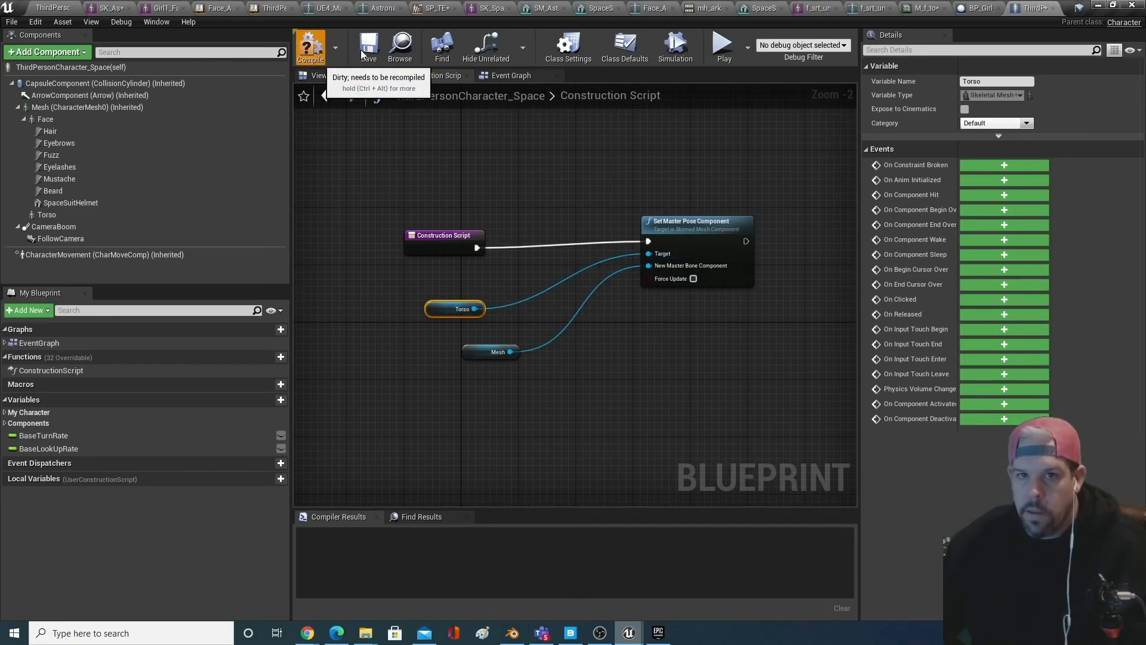
left_click(333, 76)
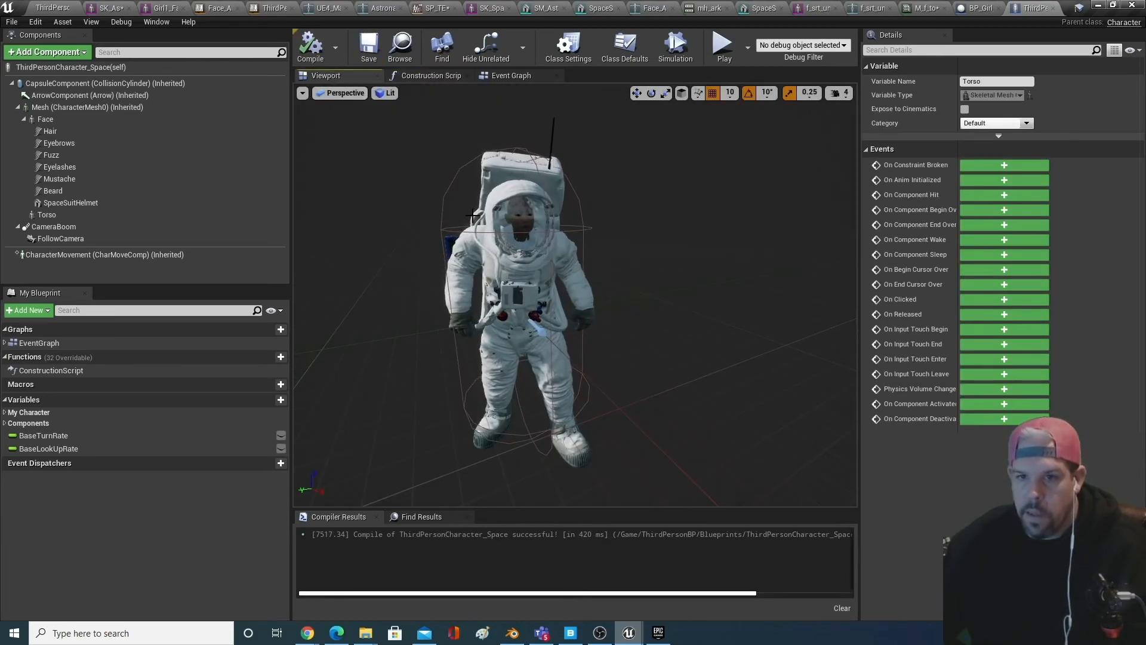
left_click_drag(406, 239, 399, 206)
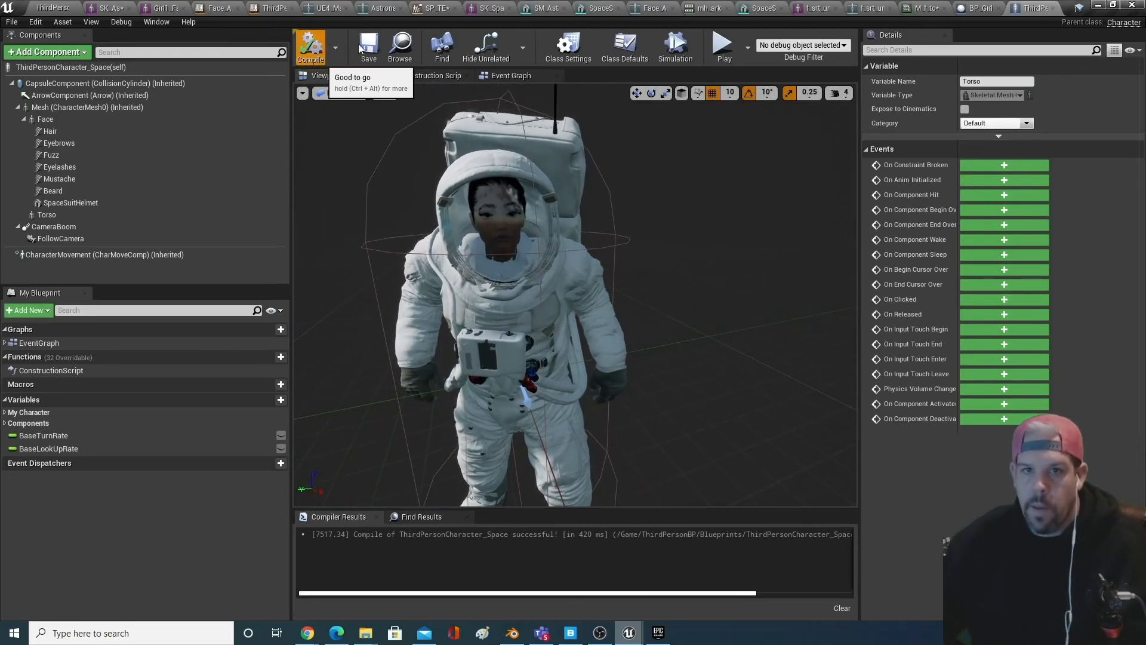
- Recompile the astronaut blueprint, start a play session in the level and run the character around to check its suit from all sides
left_click(310, 47)
left_click(83, 7)
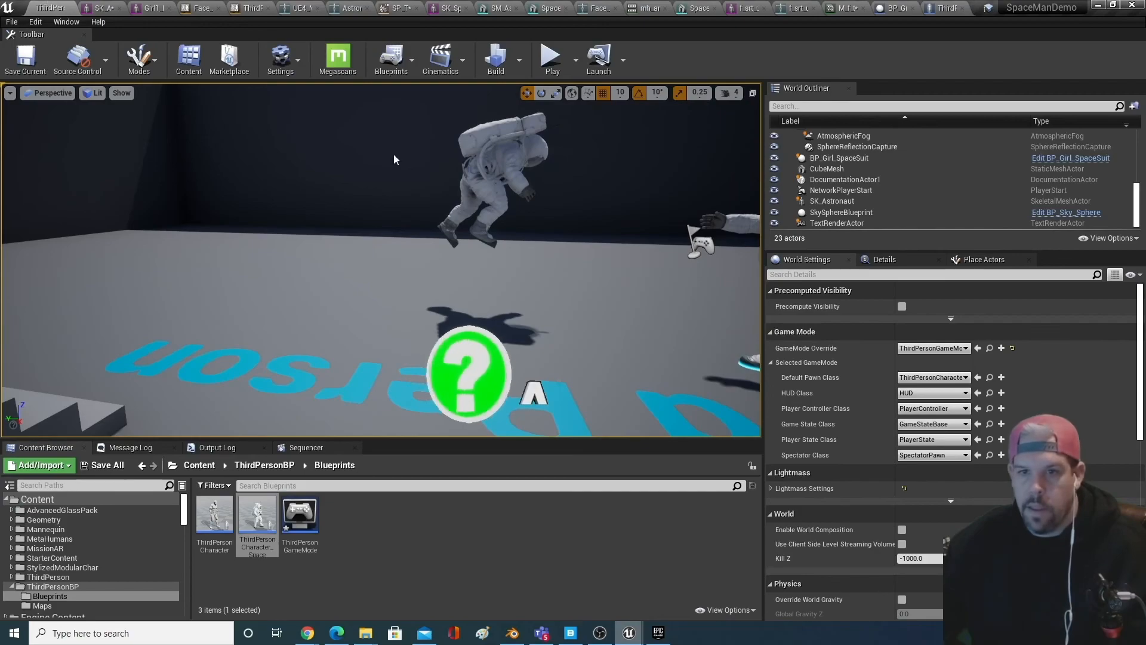
left_click(553, 60)
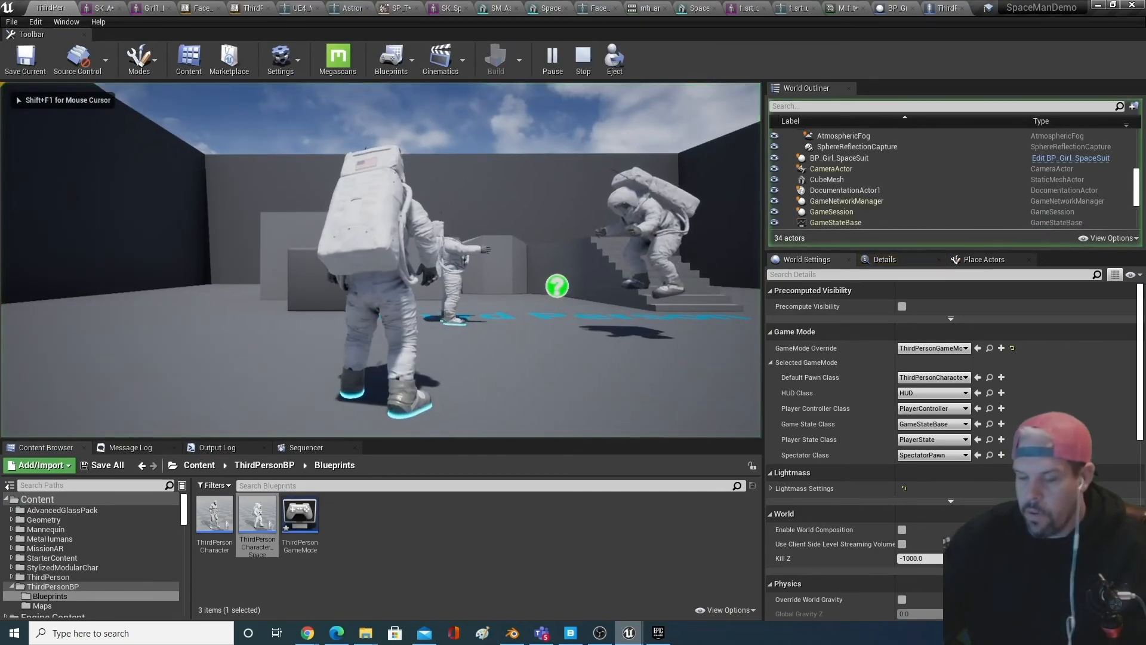
key("s")
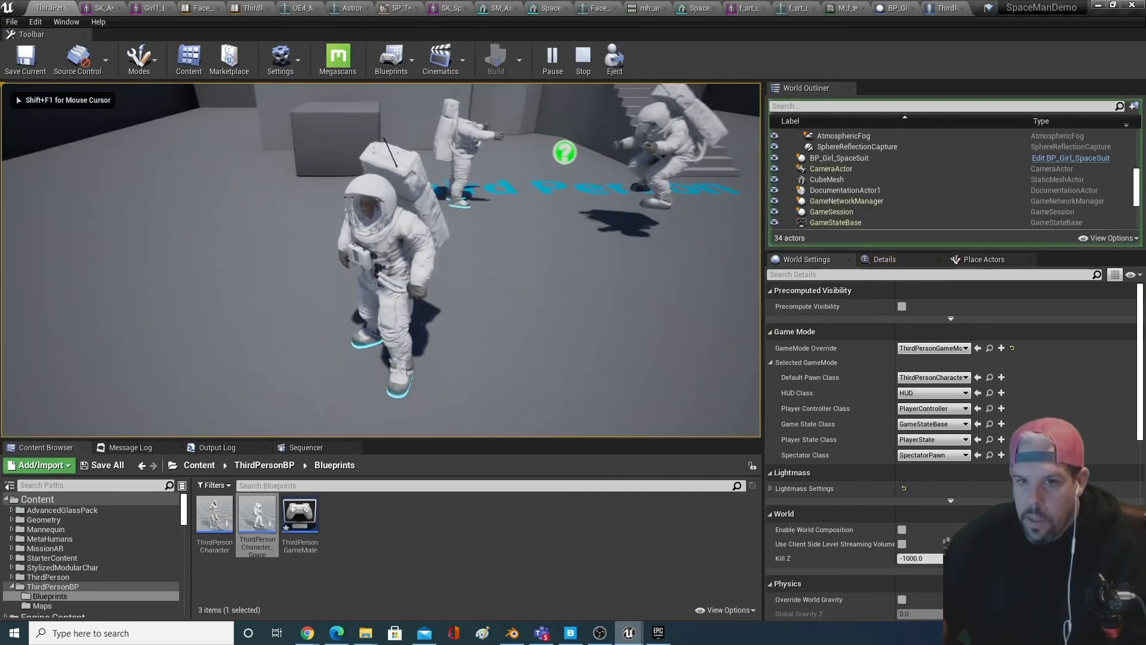
key("a")
key("s")
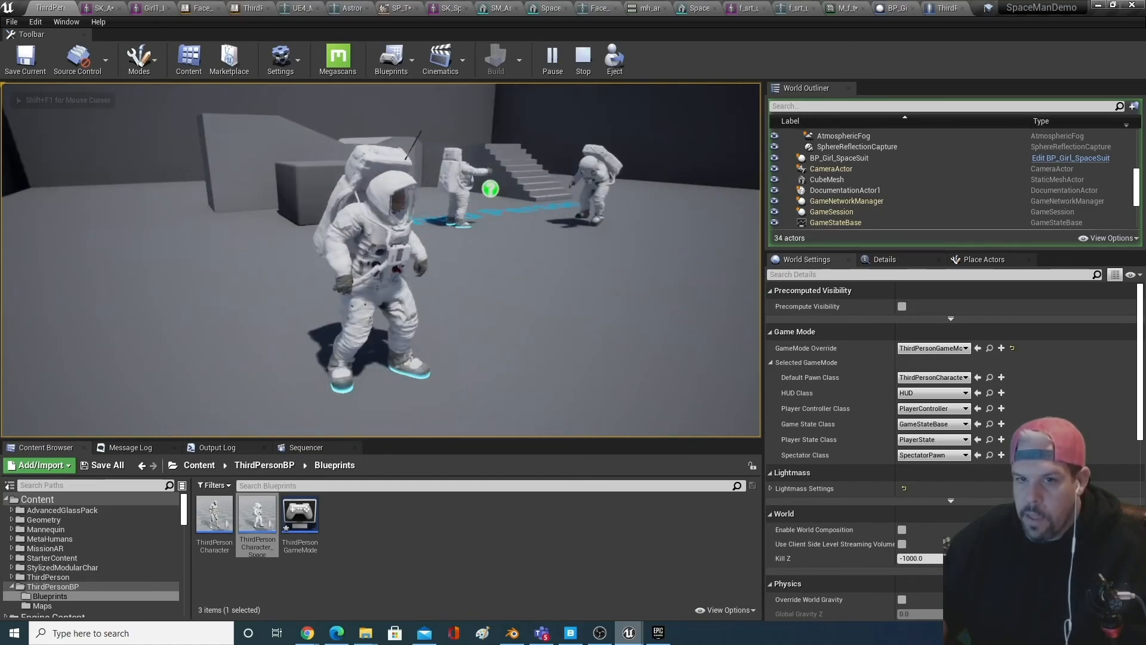
key("a")
key("w")
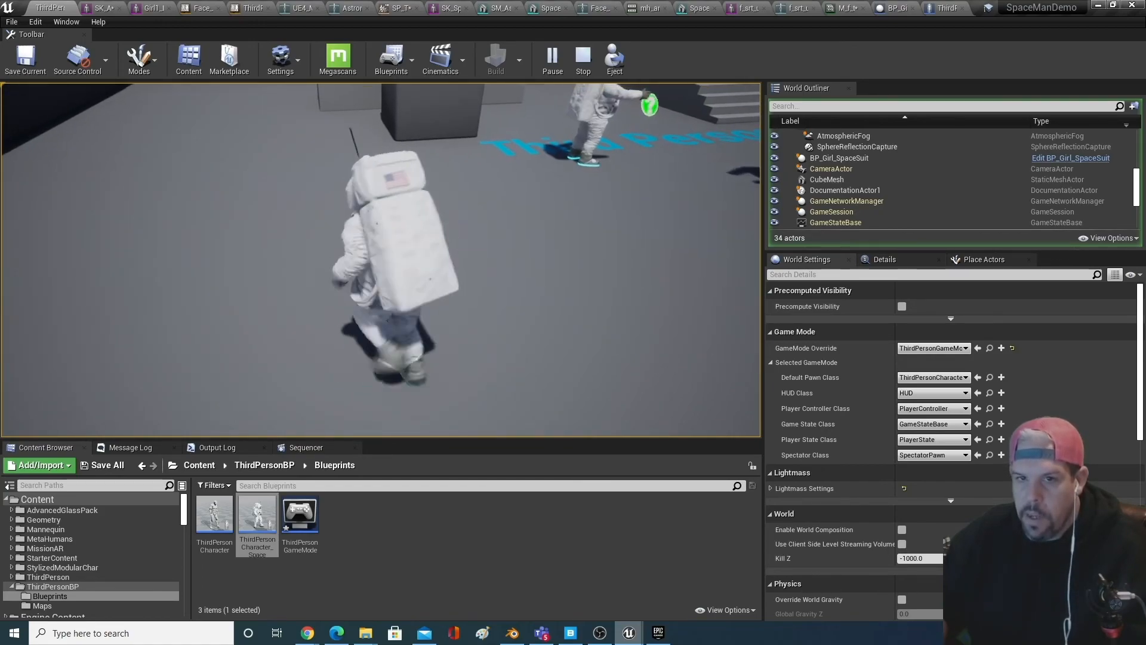
key("w")
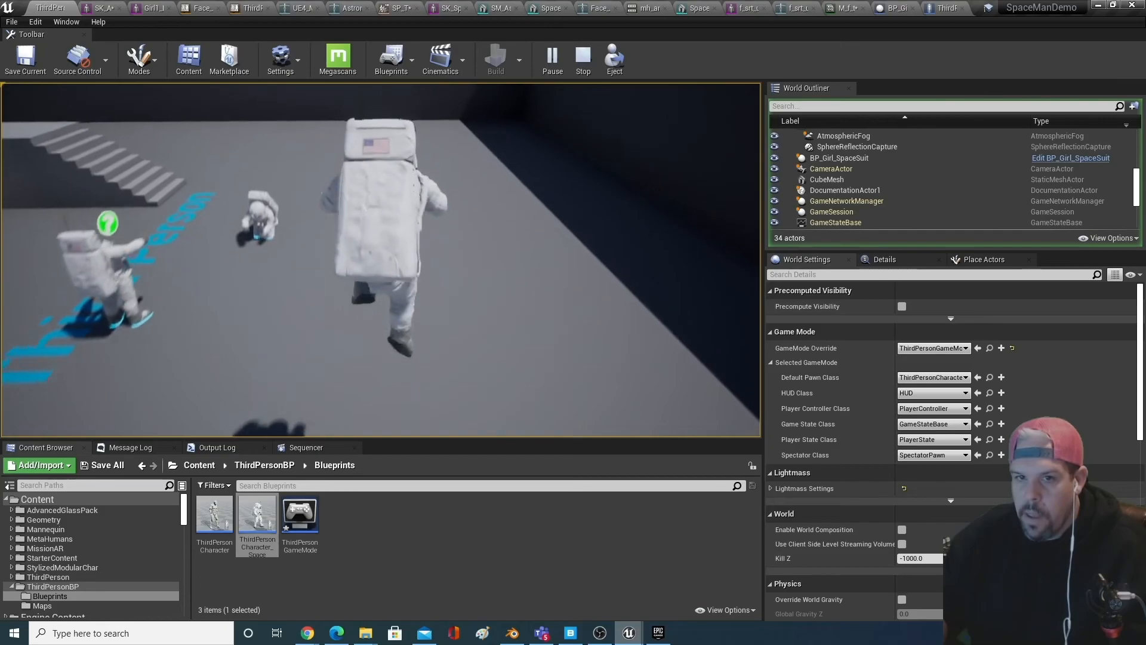
- Test the astronaut's jumping and movement toward the camera, and end the play session to return to the level
key("space")
key("s")
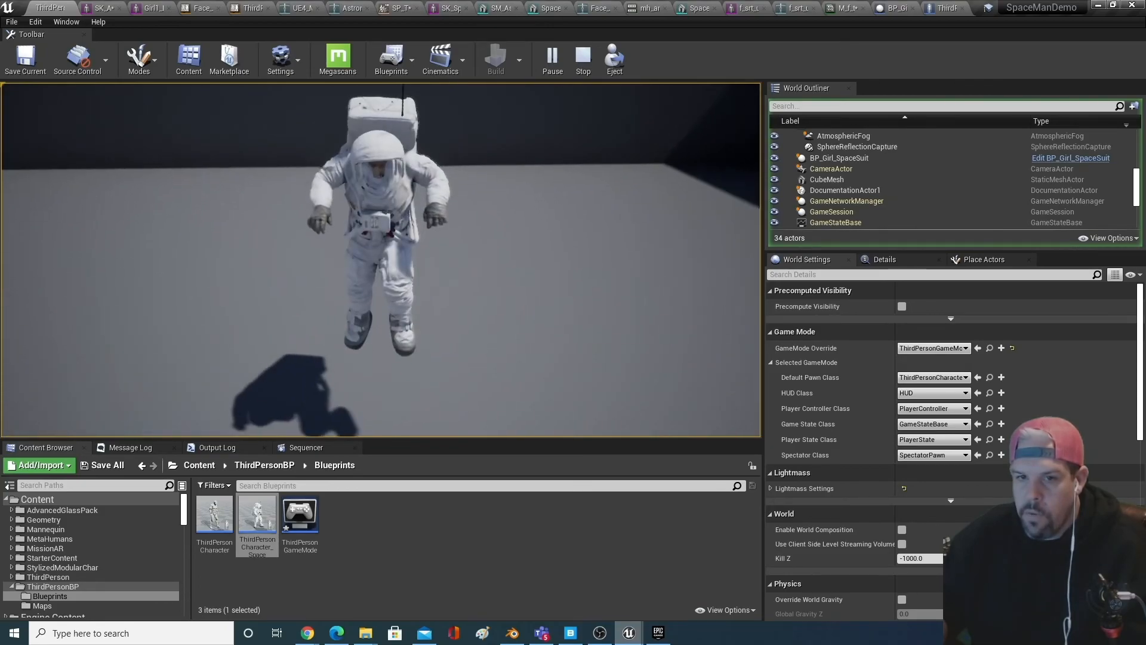
key("space")
key("space")
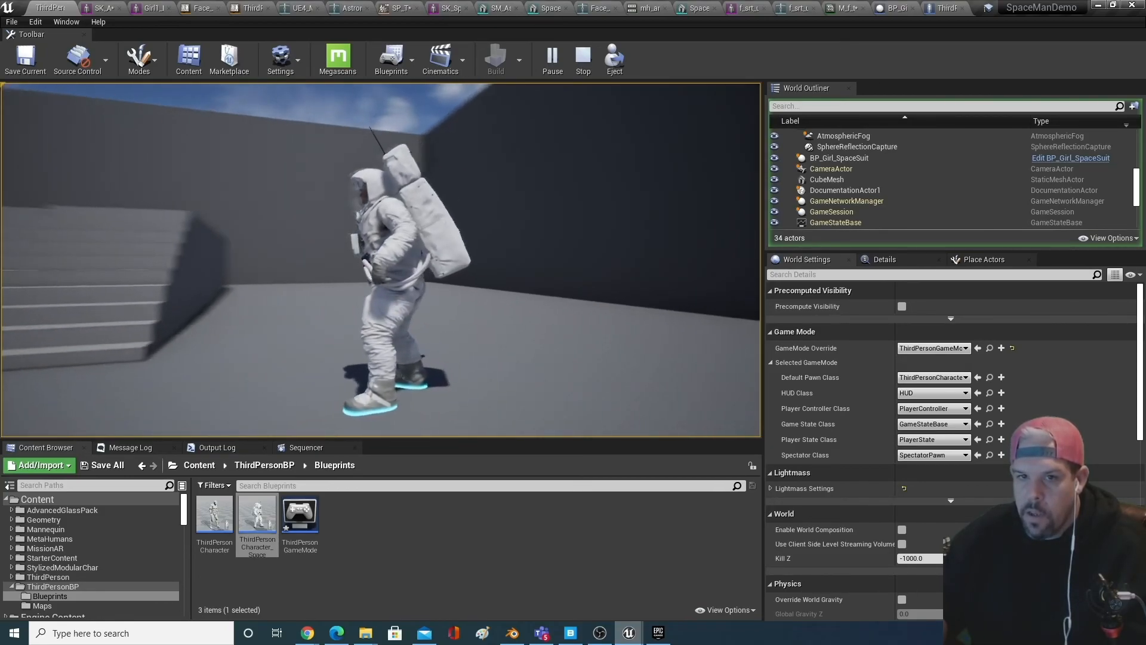
key("s")
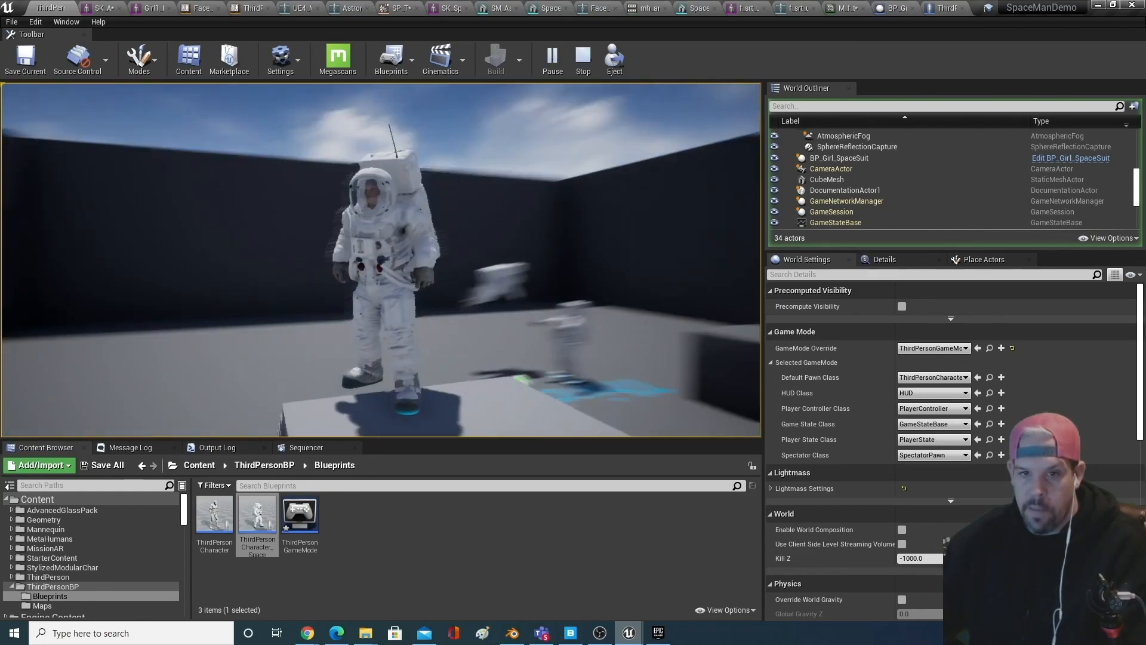
key("Escape")
right_click_drag(451, 187, 418, 197)
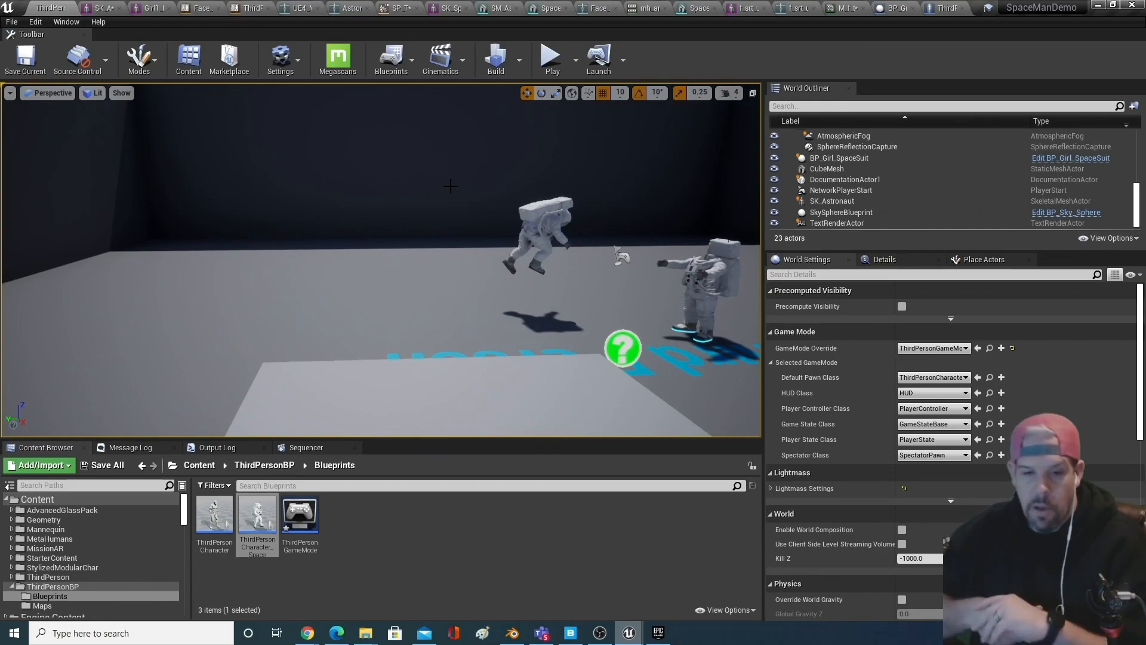